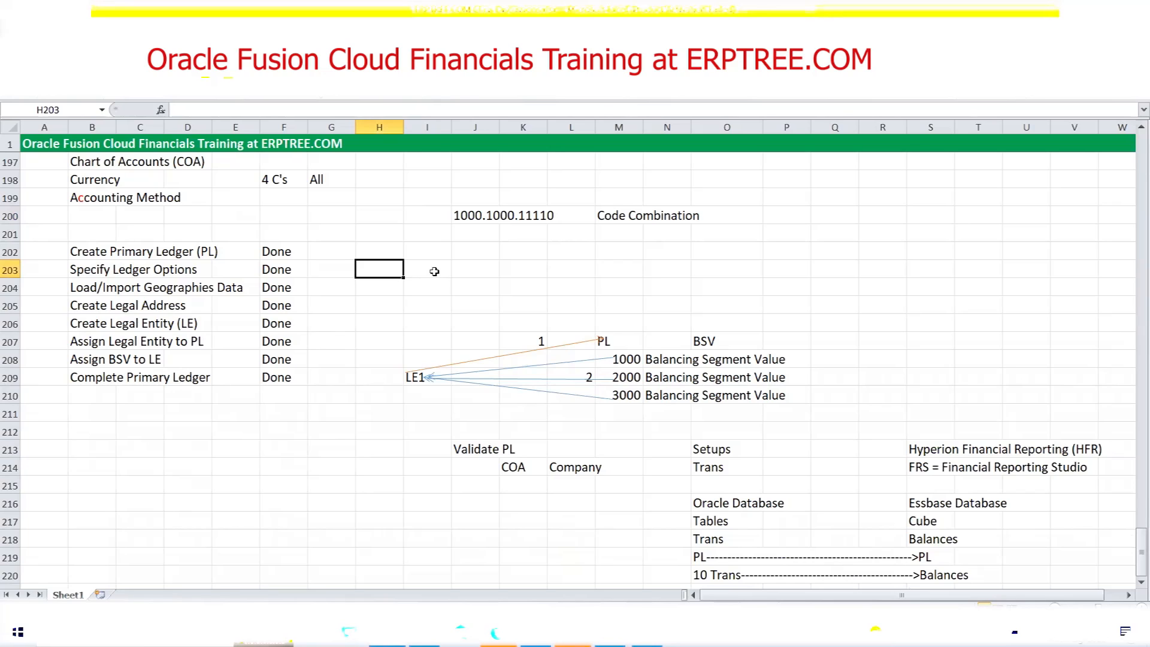
pyautogui.click(435, 270)
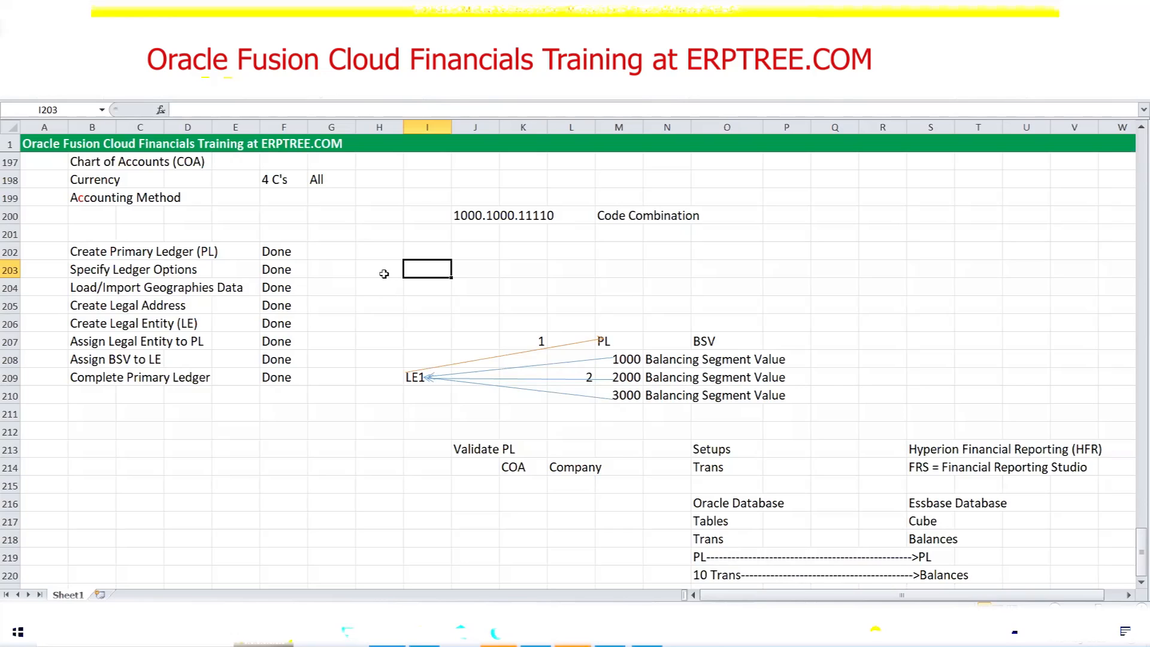
pyautogui.click(359, 270)
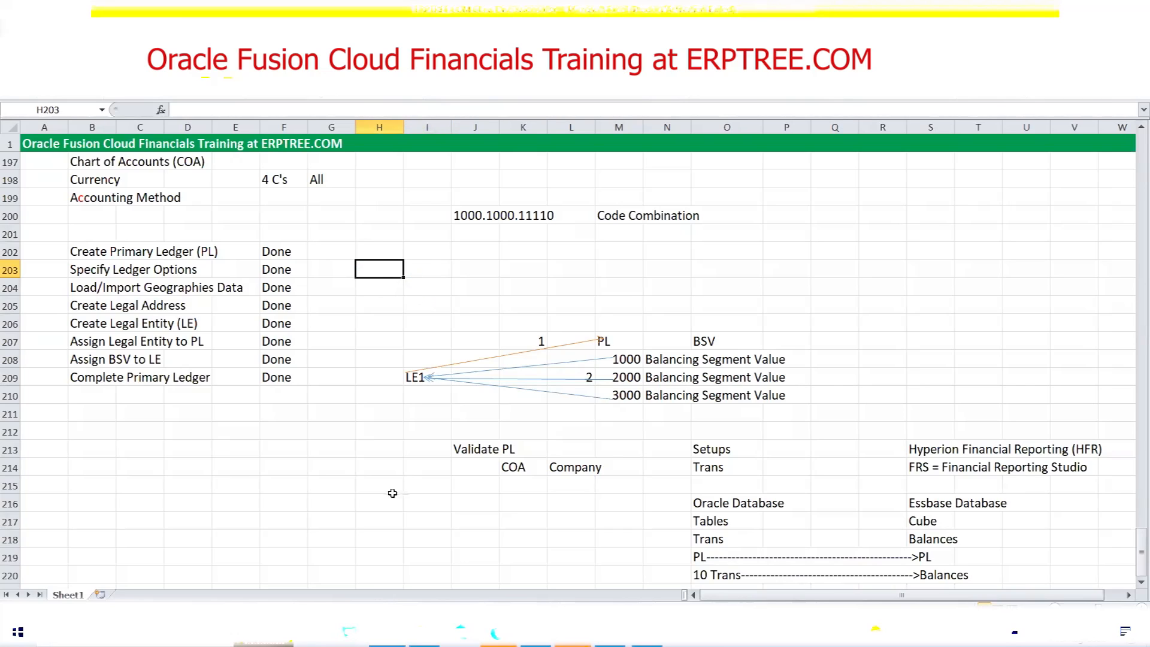
pyautogui.click(88, 375)
pyautogui.moveTo(88, 374); pyautogui.dragTo(304, 377)
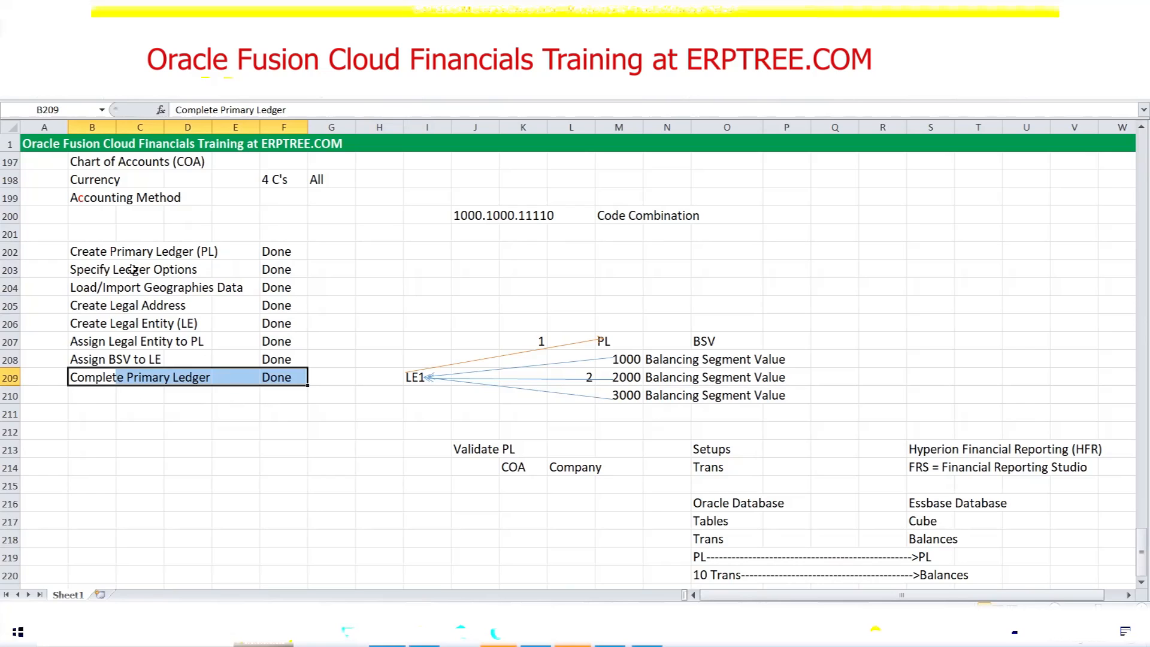
pyautogui.moveTo(77, 250); pyautogui.dragTo(288, 380)
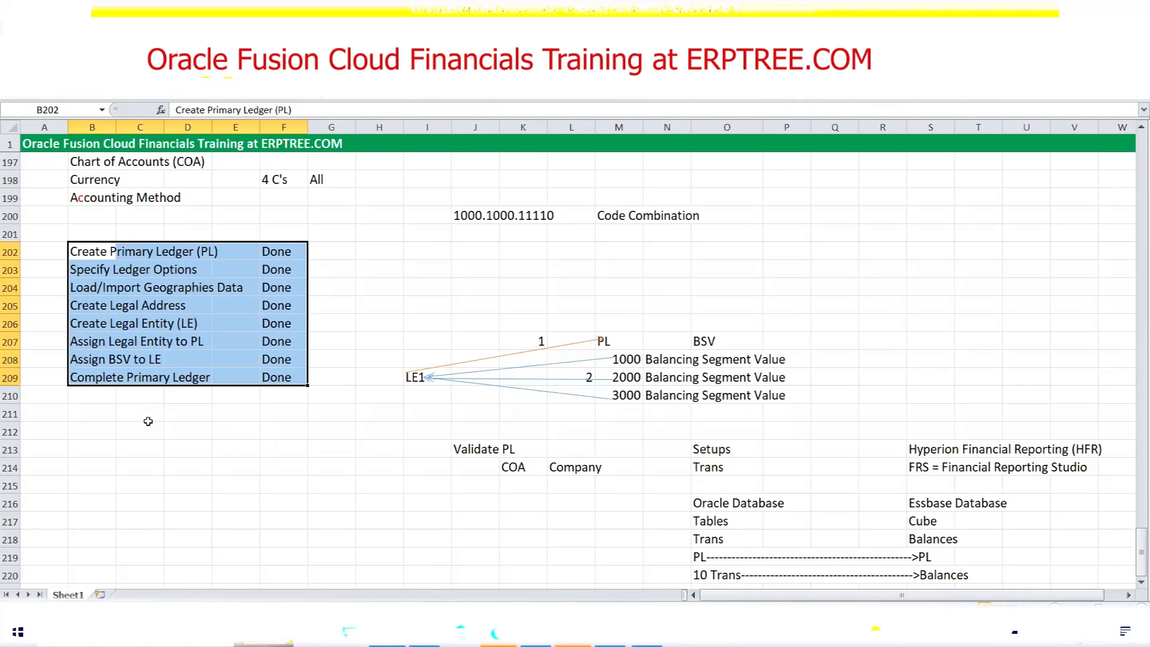
# Step: Enter "Assign GL Roles to User" in cell B210, directly below Complete Primary Ledger
pyautogui.click(107, 396)
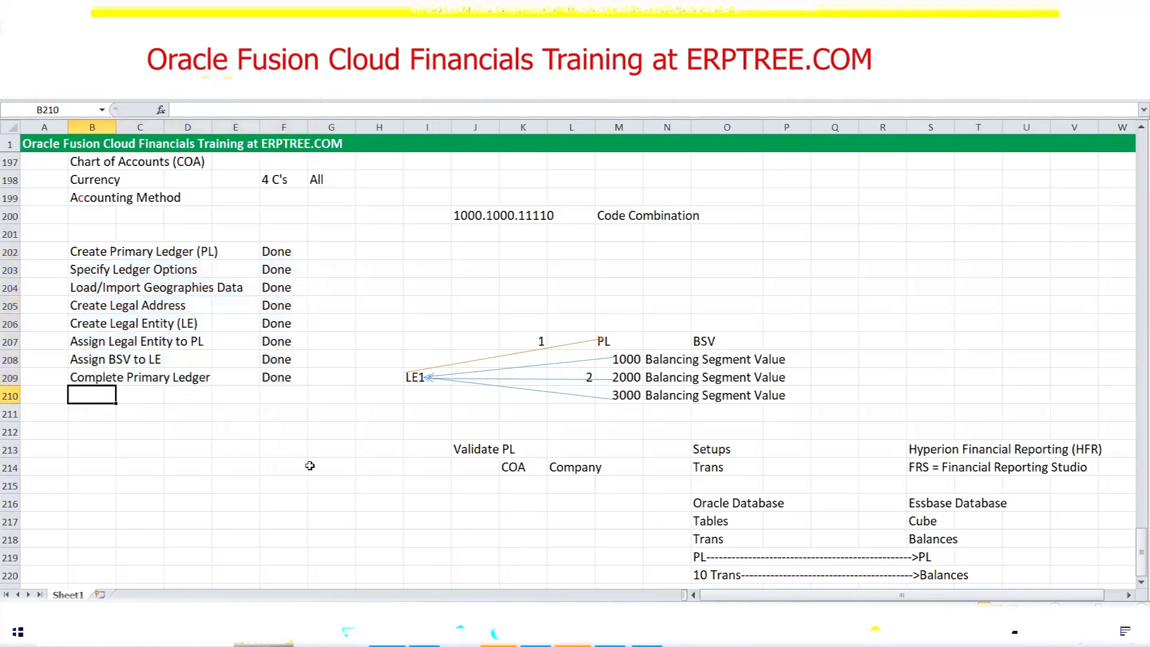
pyautogui.write('Assign GL R')
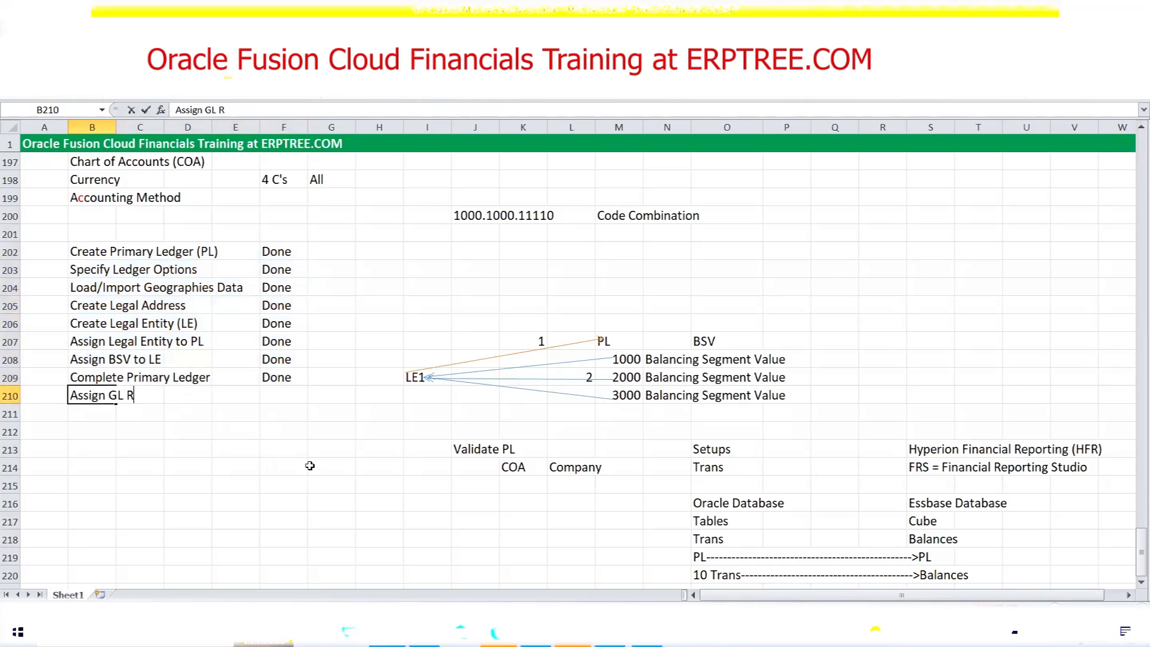
pyautogui.write('oles to User')
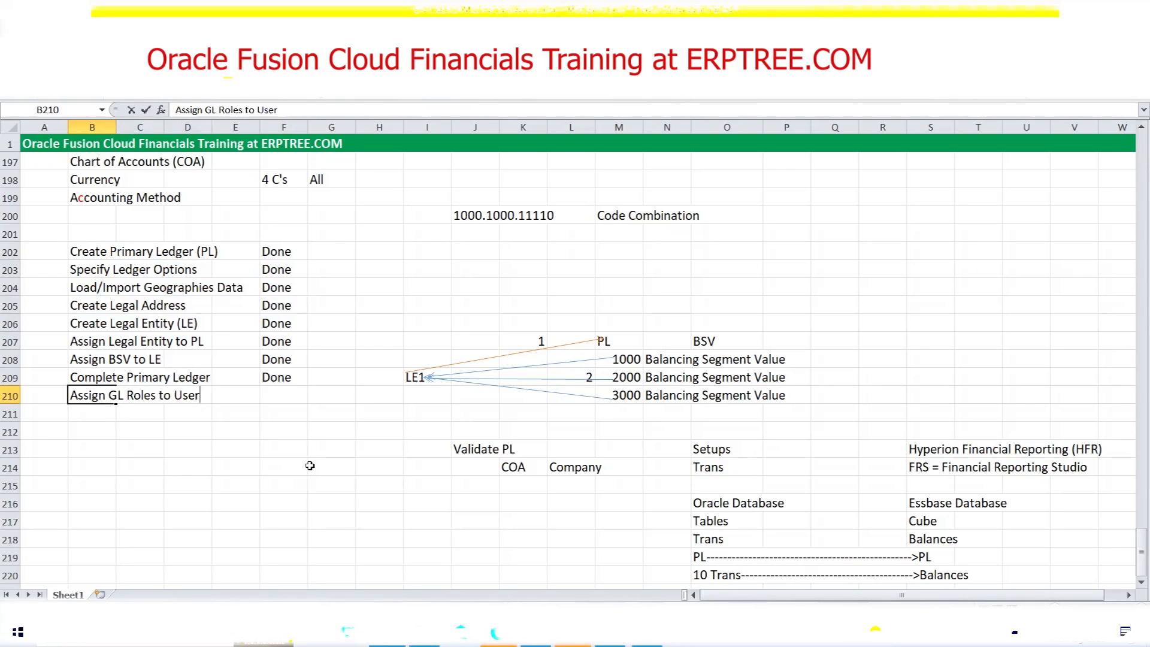
# Step: Enter "Assign Primary Ledger to User Roles" in cell B211 as the next task in the setup list
pyautogui.click(109, 412)
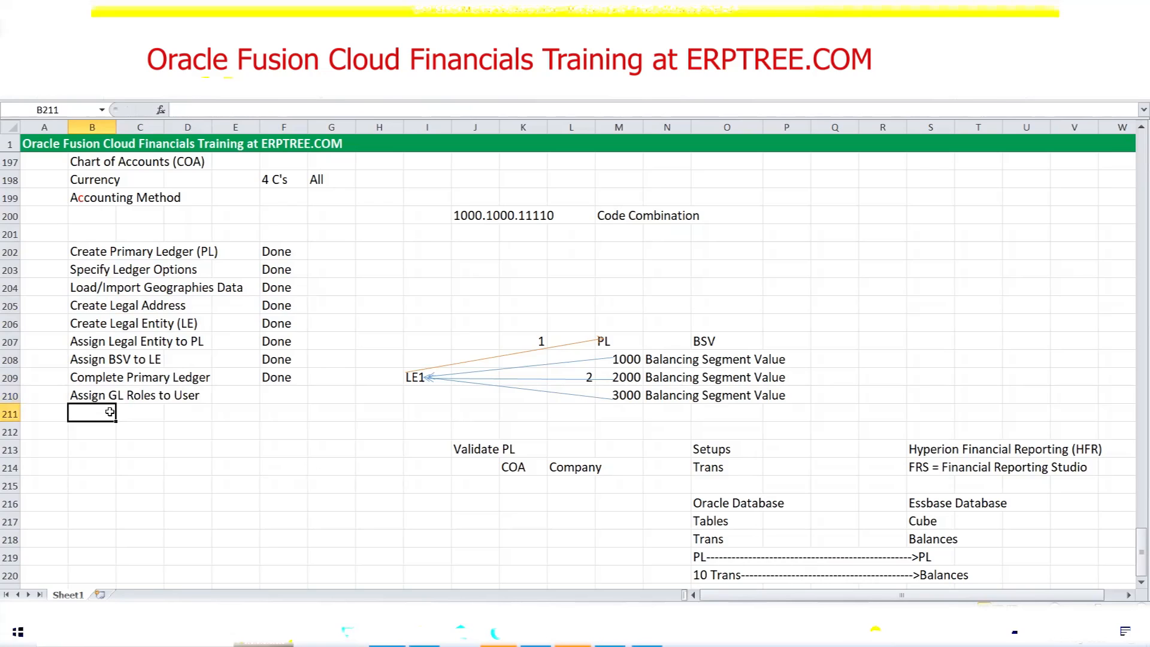
pyautogui.write('Assig')
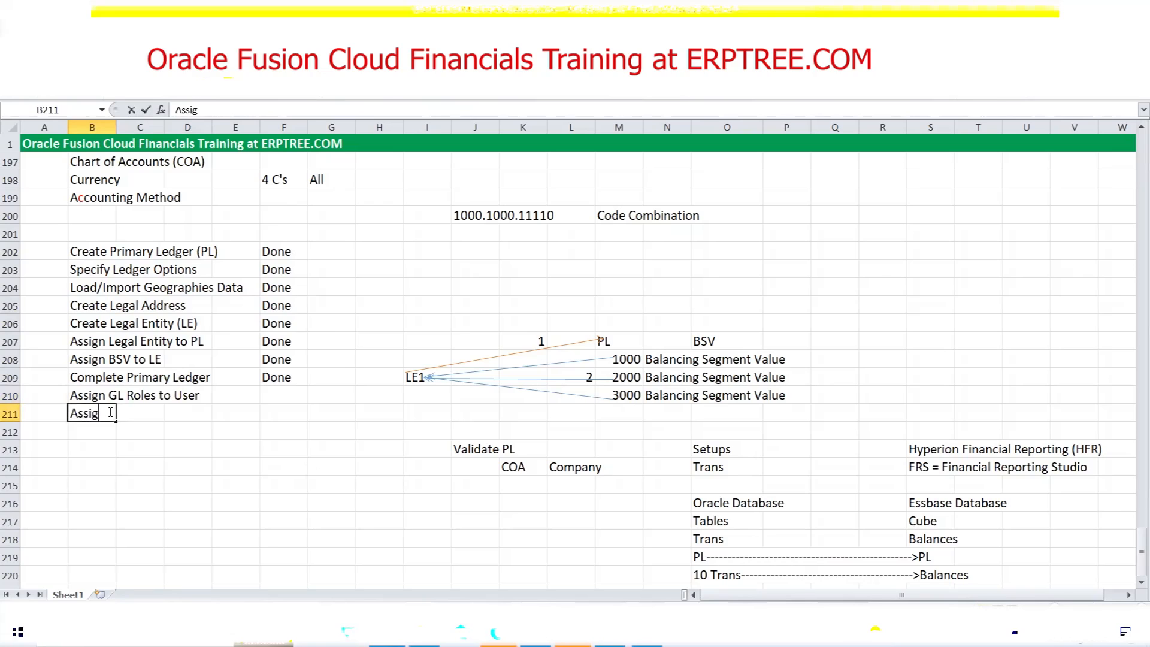
pyautogui.write('n Primary Le')
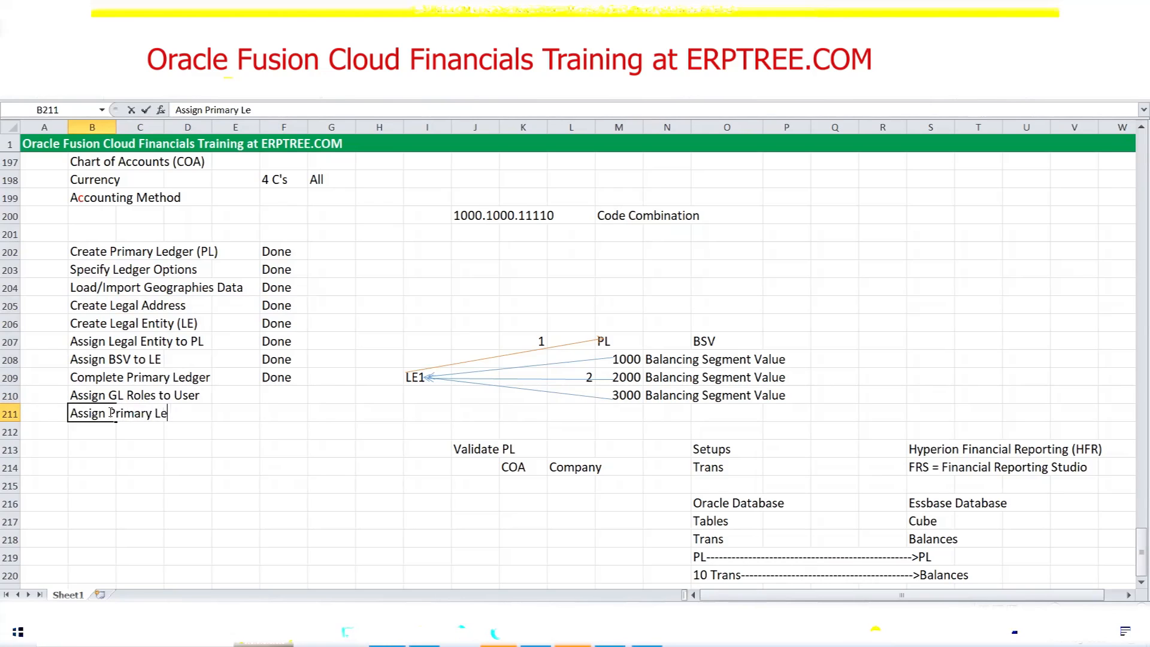
pyautogui.write('dger to G')
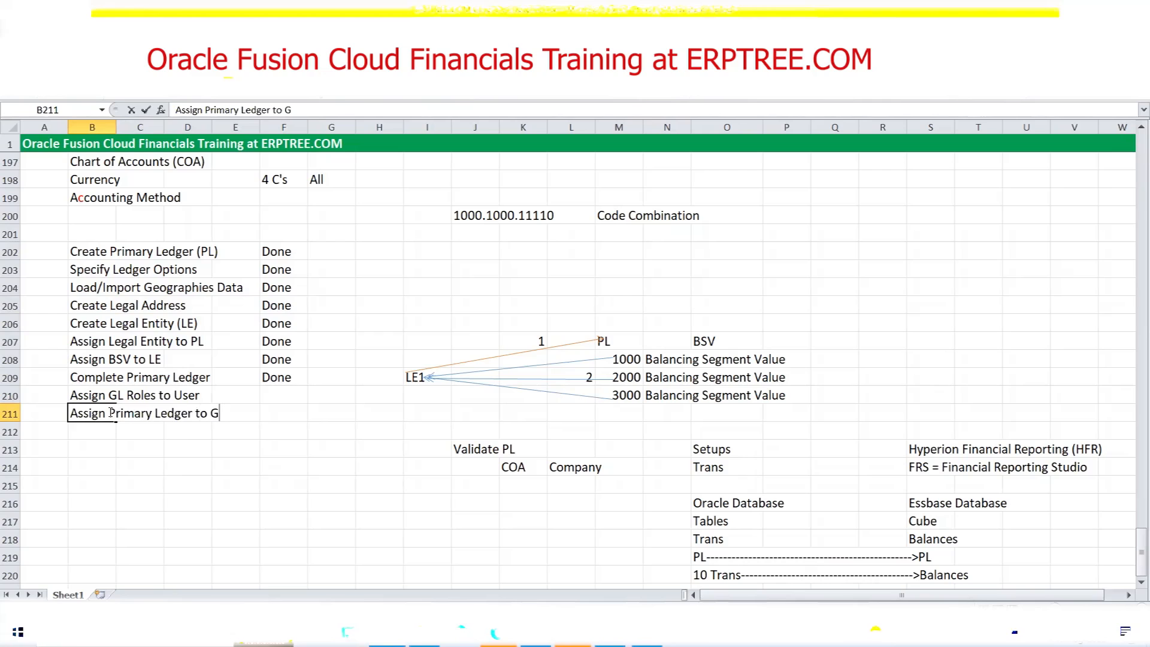
pyautogui.press('BackSpace')
pyautogui.write('U')
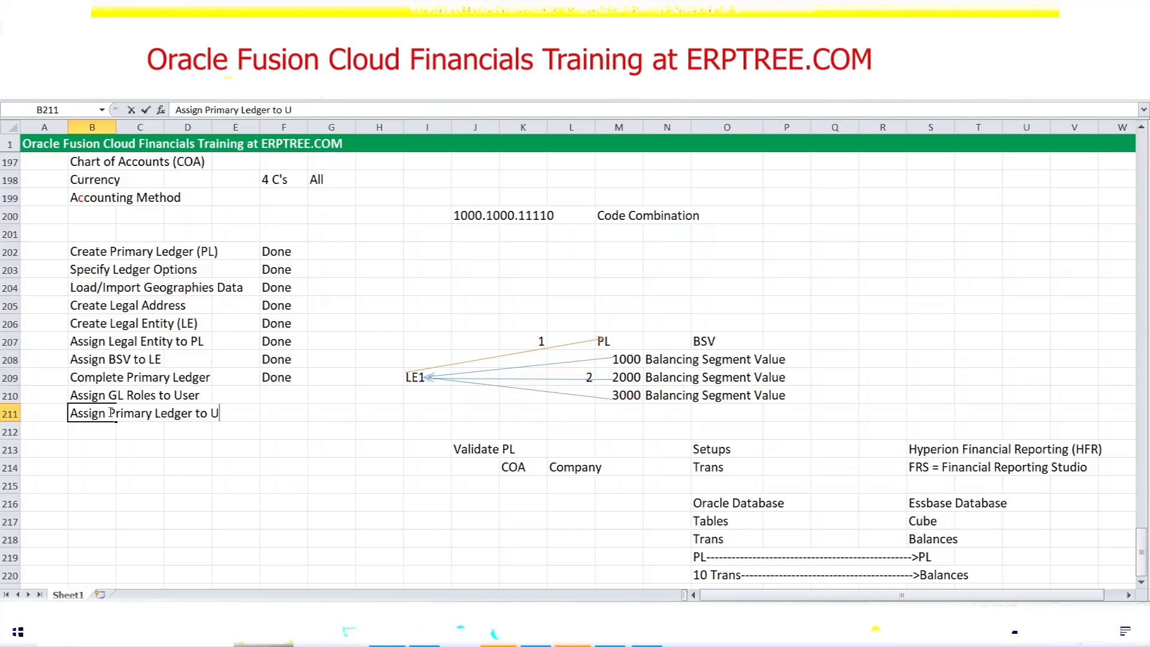
pyautogui.write('ser Roles')
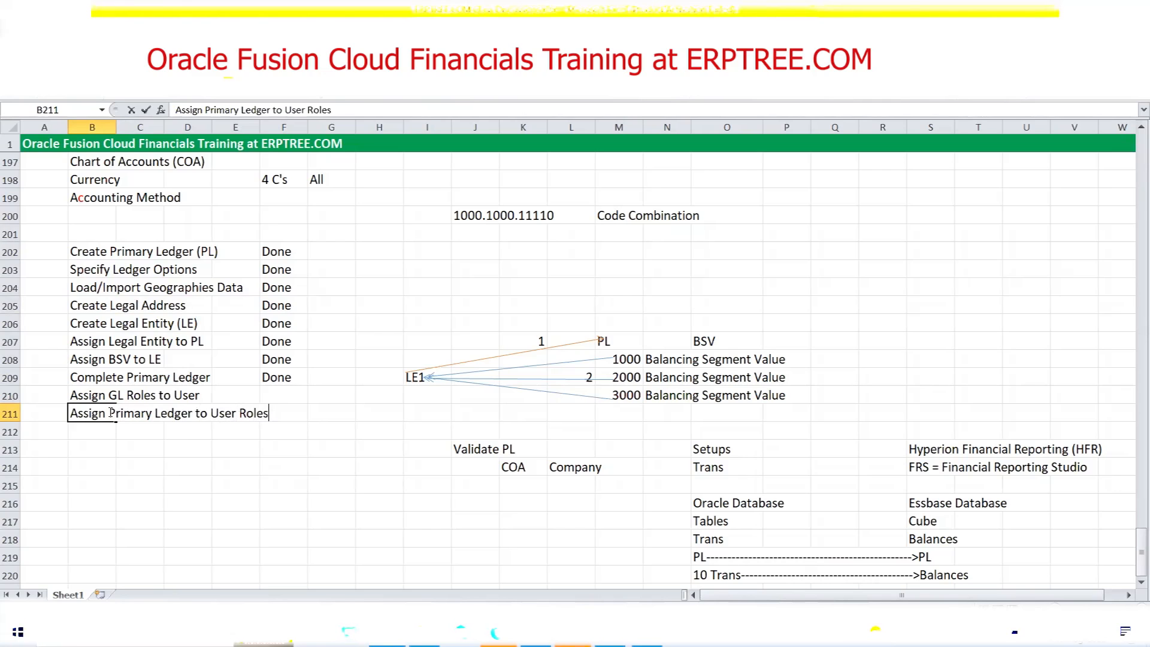
pyautogui.hotkey('ctrl', 'Return')
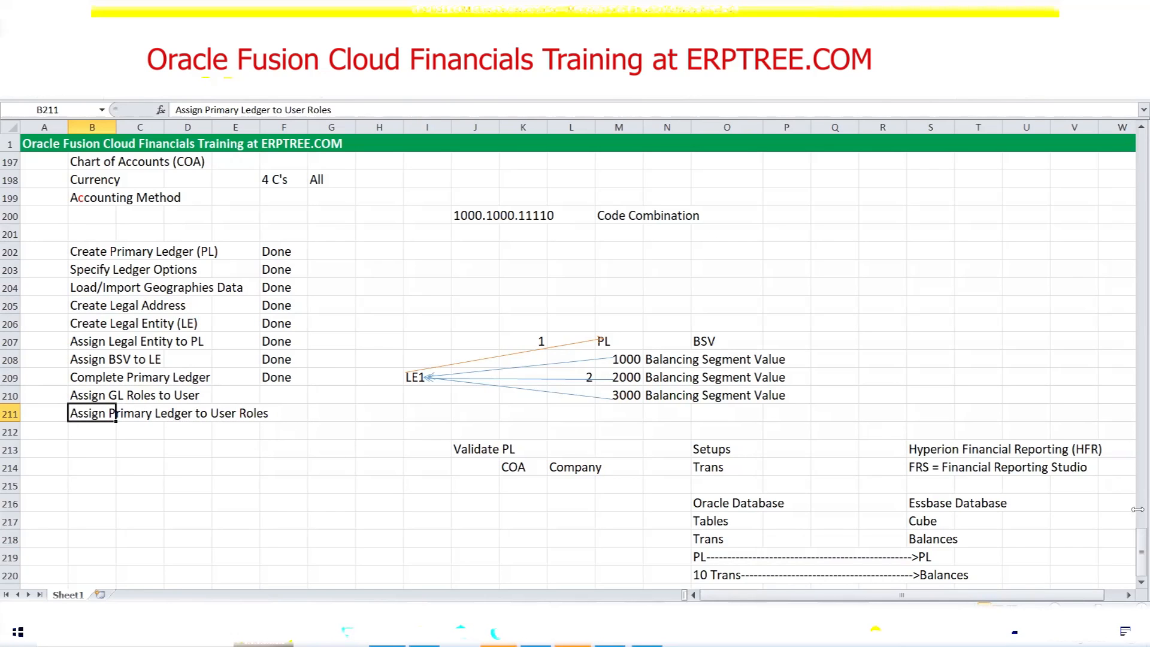
# Step: Add the heading "GL Seeded Roles" in cell J217 and make it bold
pyautogui.moveTo(1136, 572); pyautogui.dragTo(1128, 372)
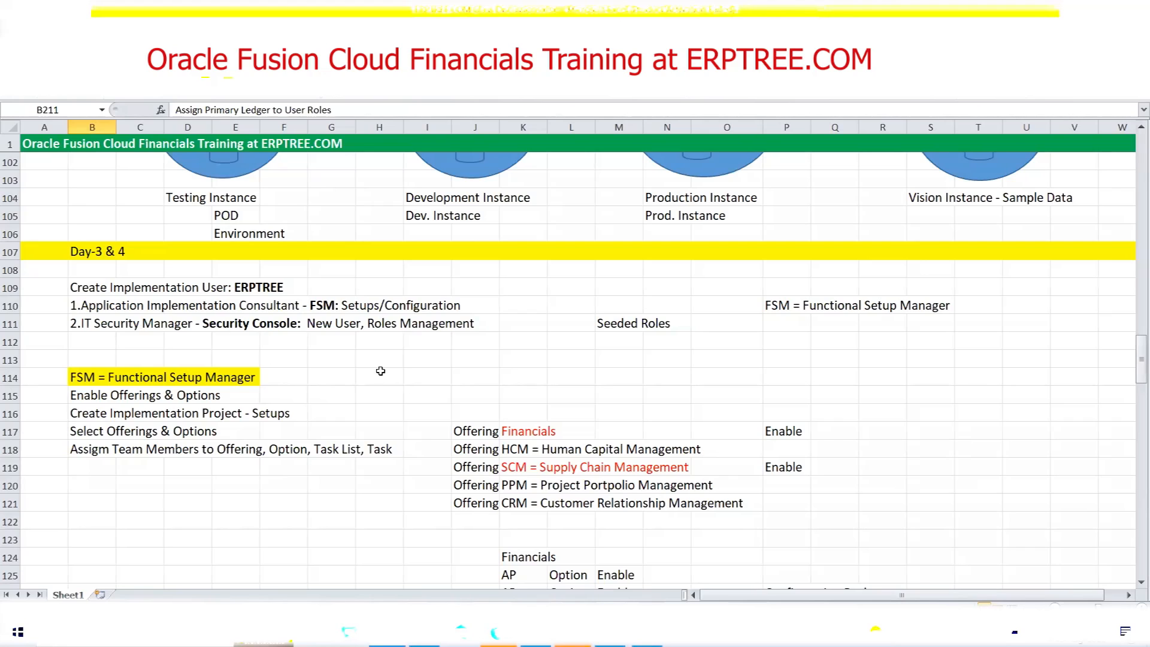
pyautogui.scroll(-20, 380, 371)
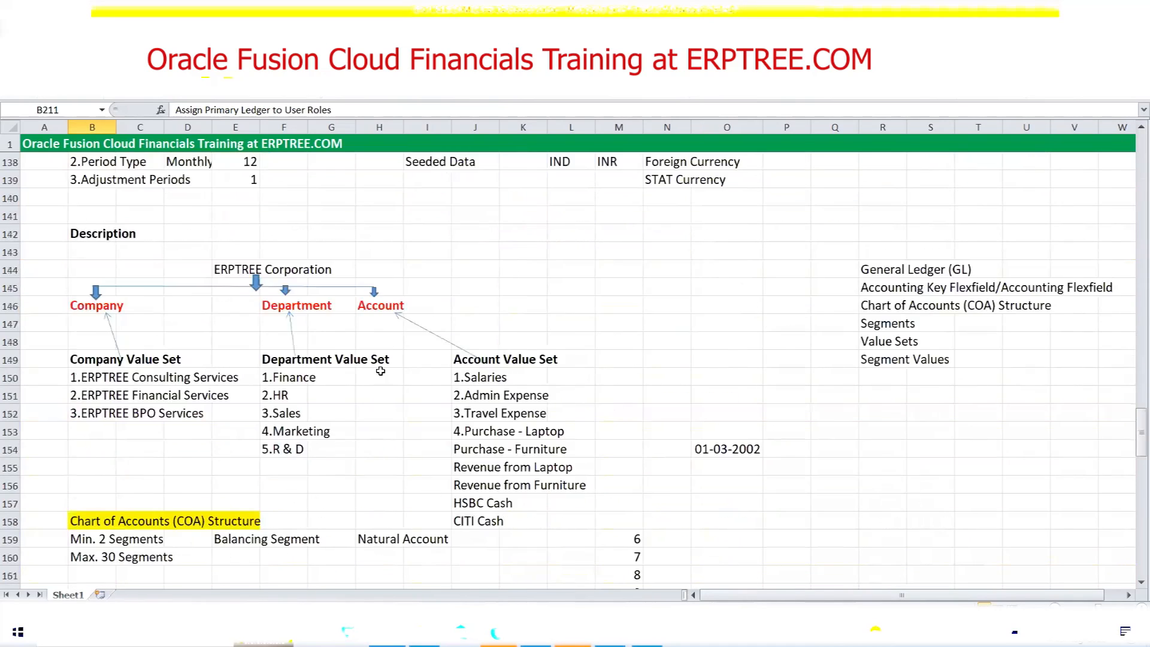
pyautogui.scroll(-12, 380, 370)
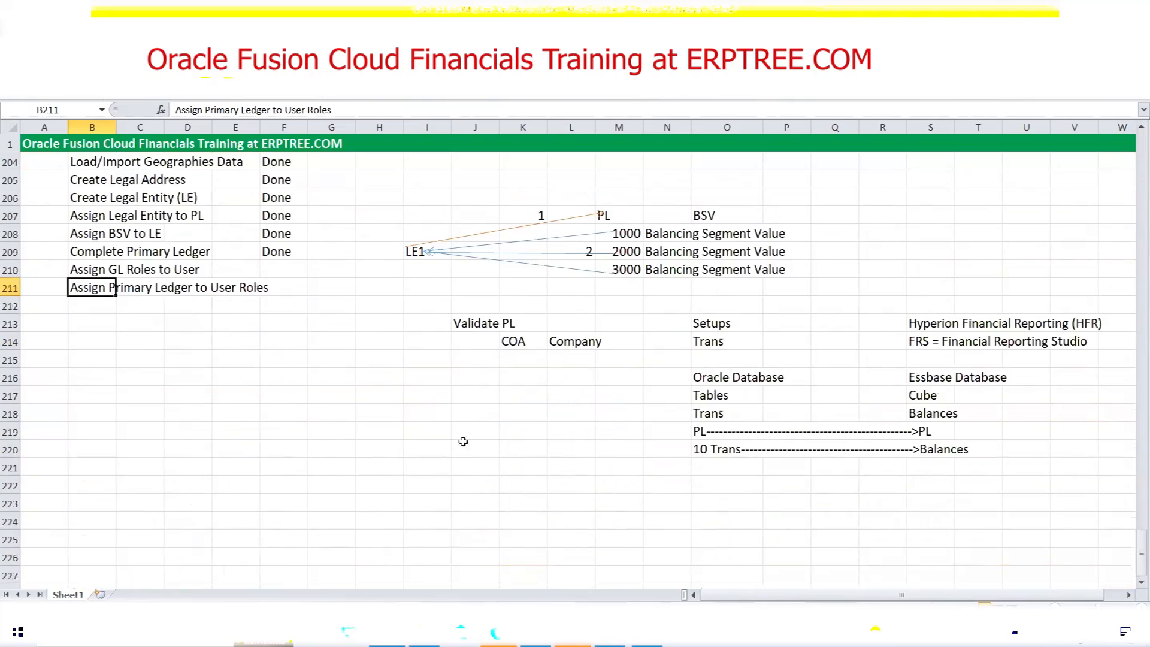
pyautogui.click(497, 399)
pyautogui.write('GL Roles')
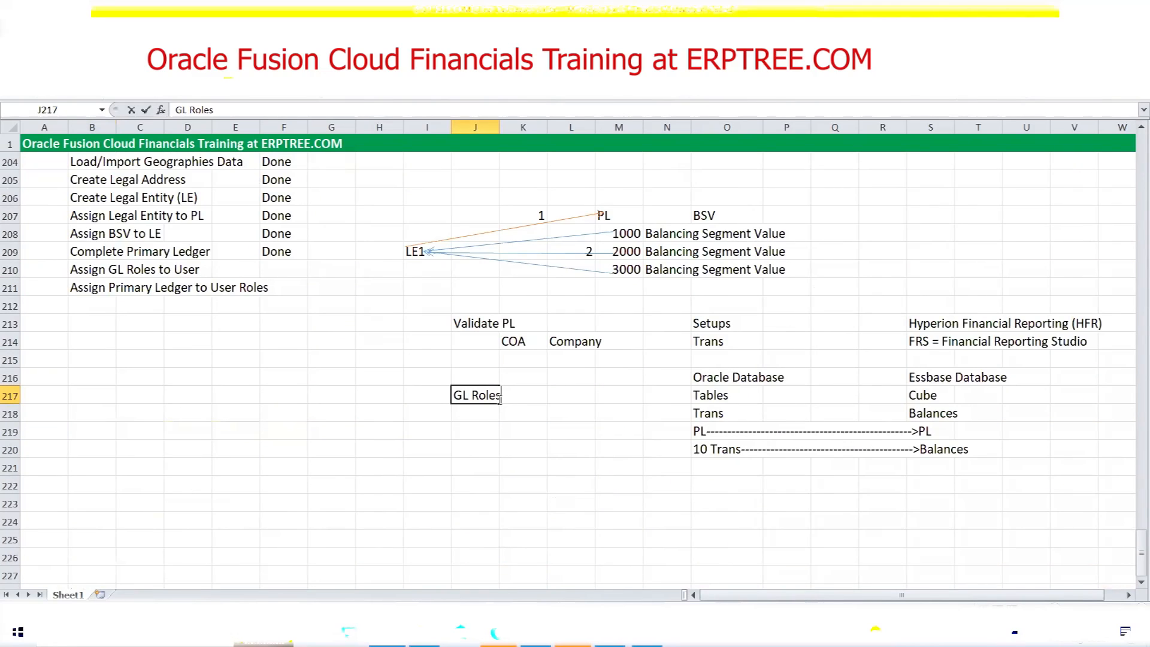
pyautogui.click(470, 396)
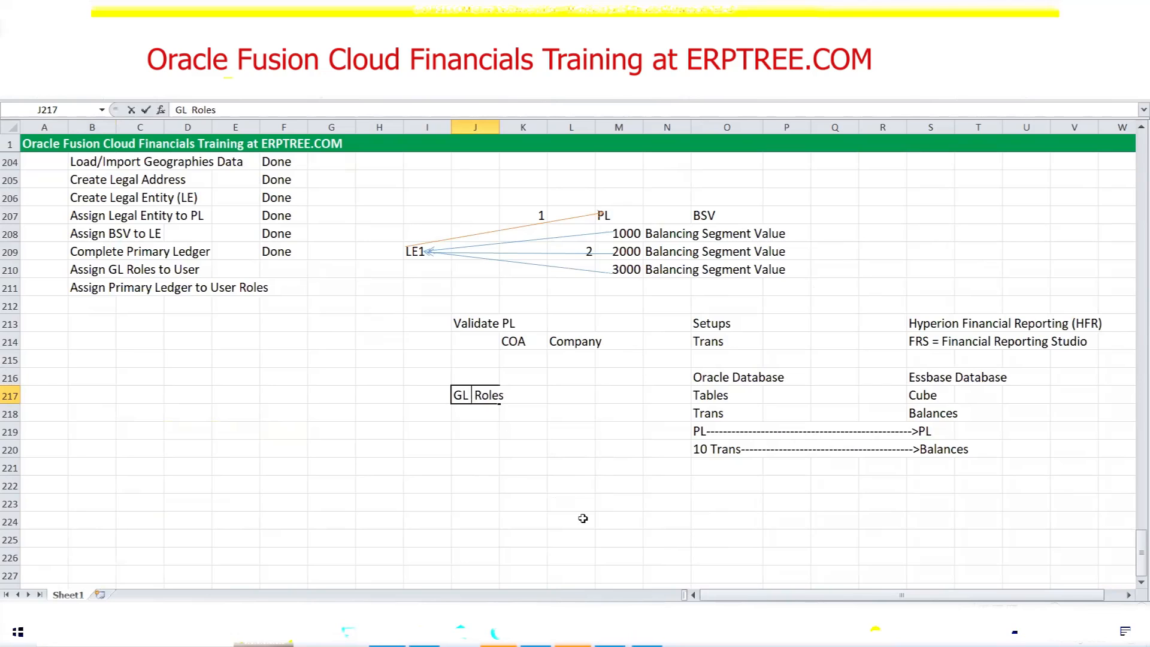
pyautogui.write('Seeded')
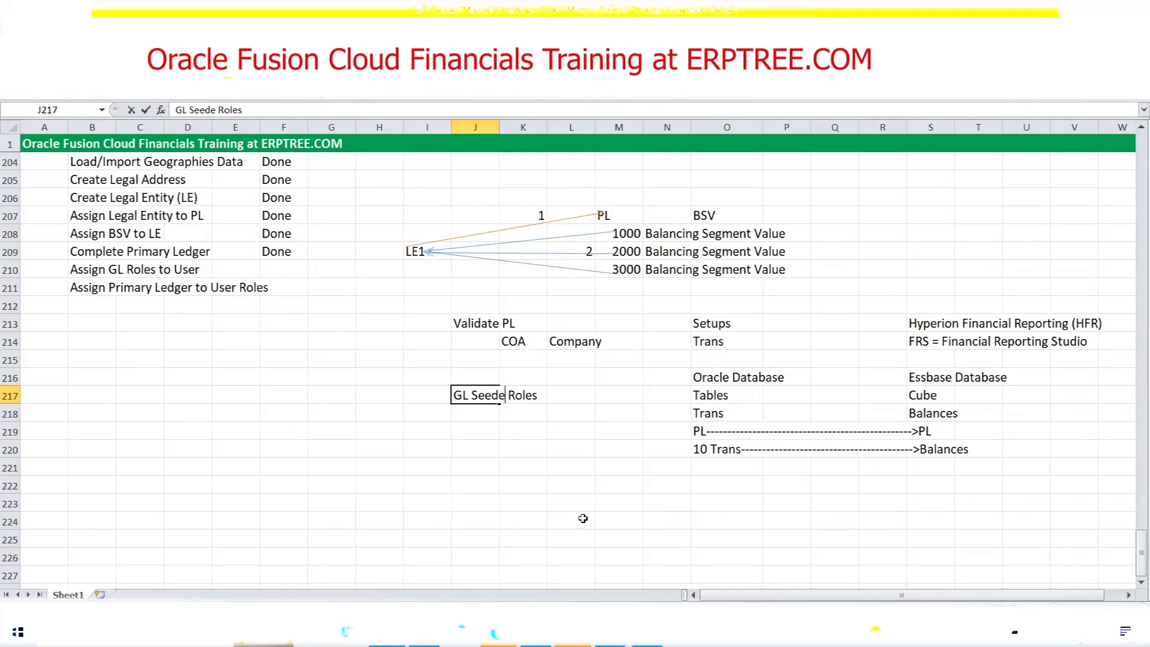
pyautogui.hotkey('ctrl', 'Return')
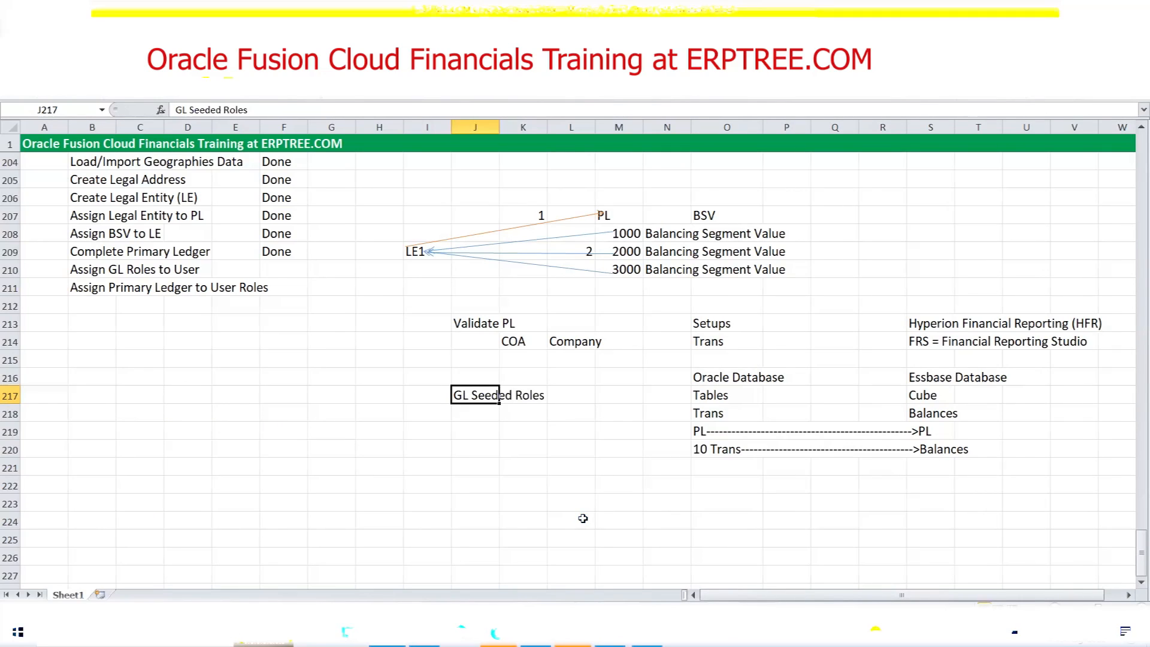
pyautogui.hotkey('ctrl', 'b')
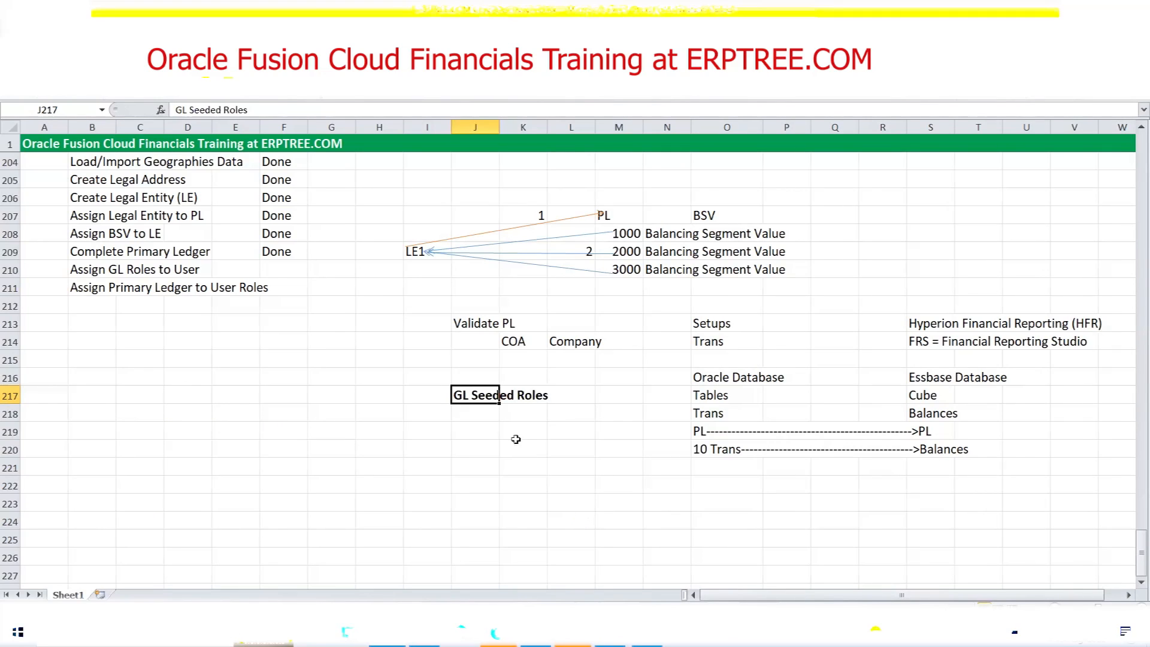
# Step: Enter the placeholders X, Y and Z in cells K220 to M220, and clear them again
pyautogui.click(477, 416)
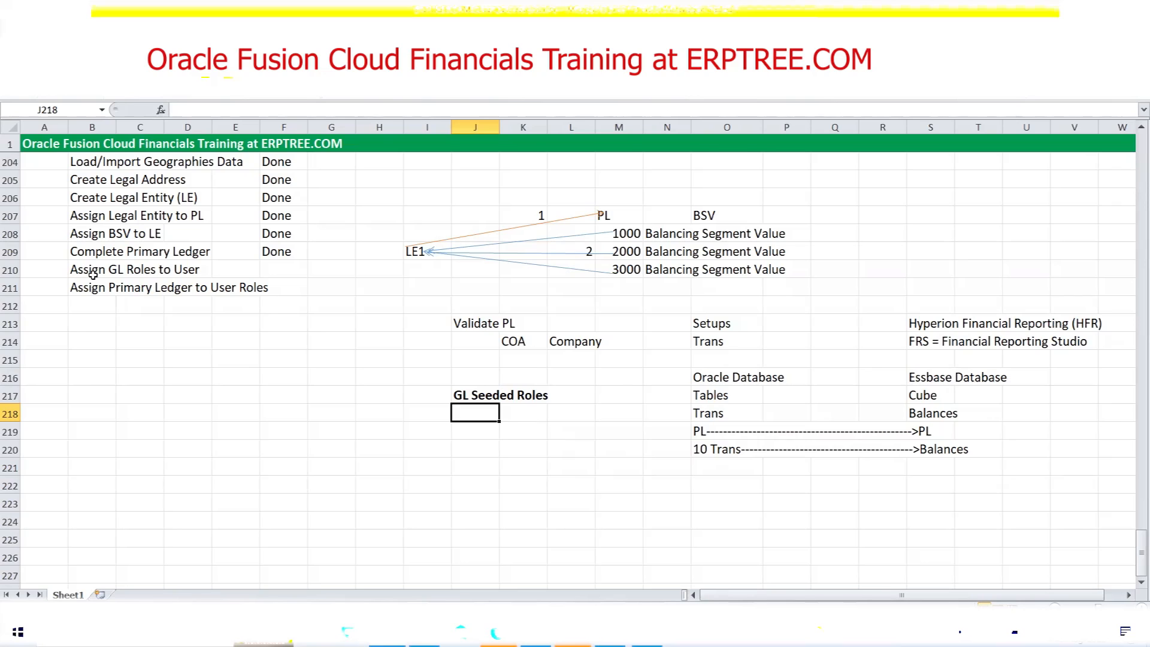
pyautogui.moveTo(93, 274); pyautogui.dragTo(207, 278)
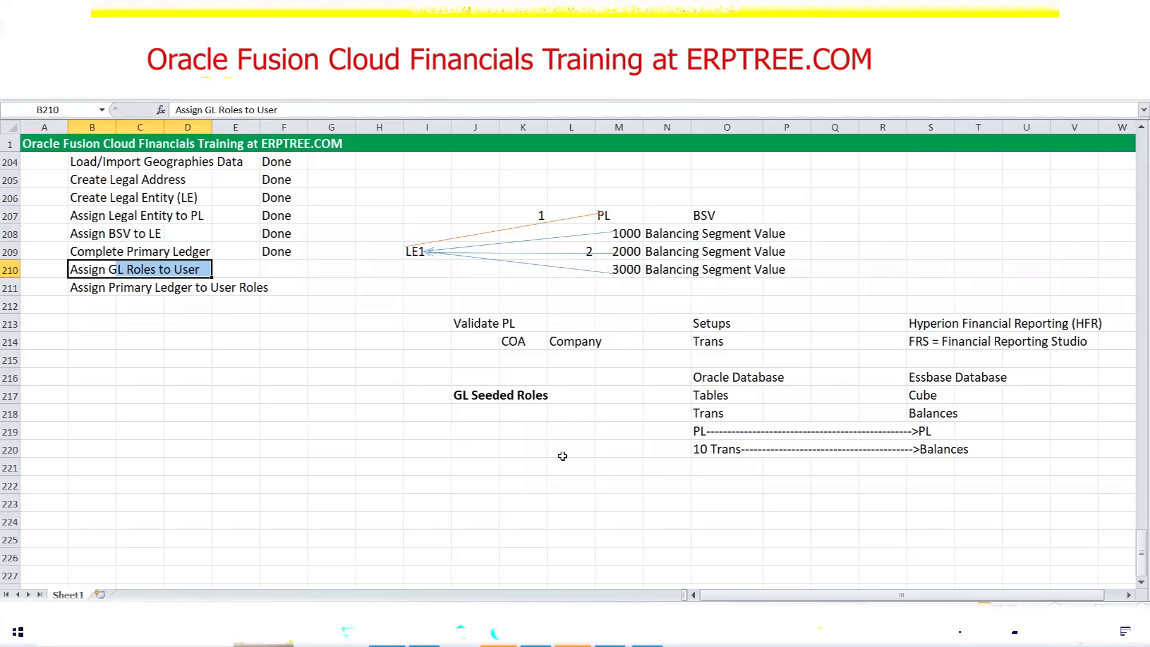
pyautogui.click(520, 453)
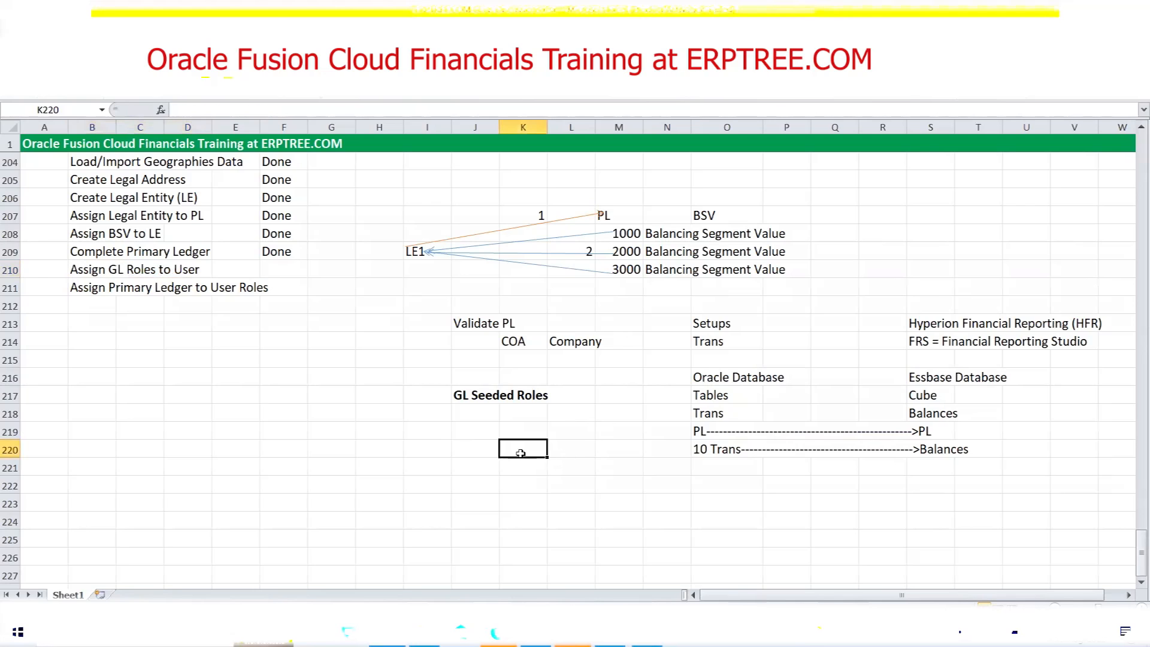
pyautogui.write('X')
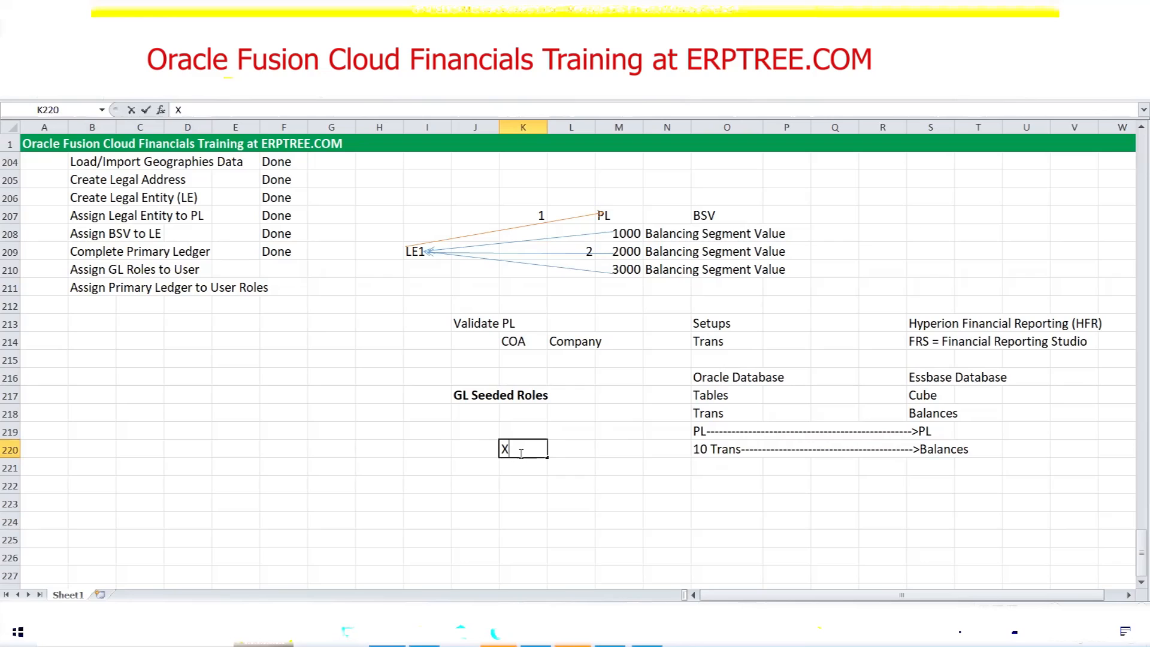
pyautogui.press('Tab')
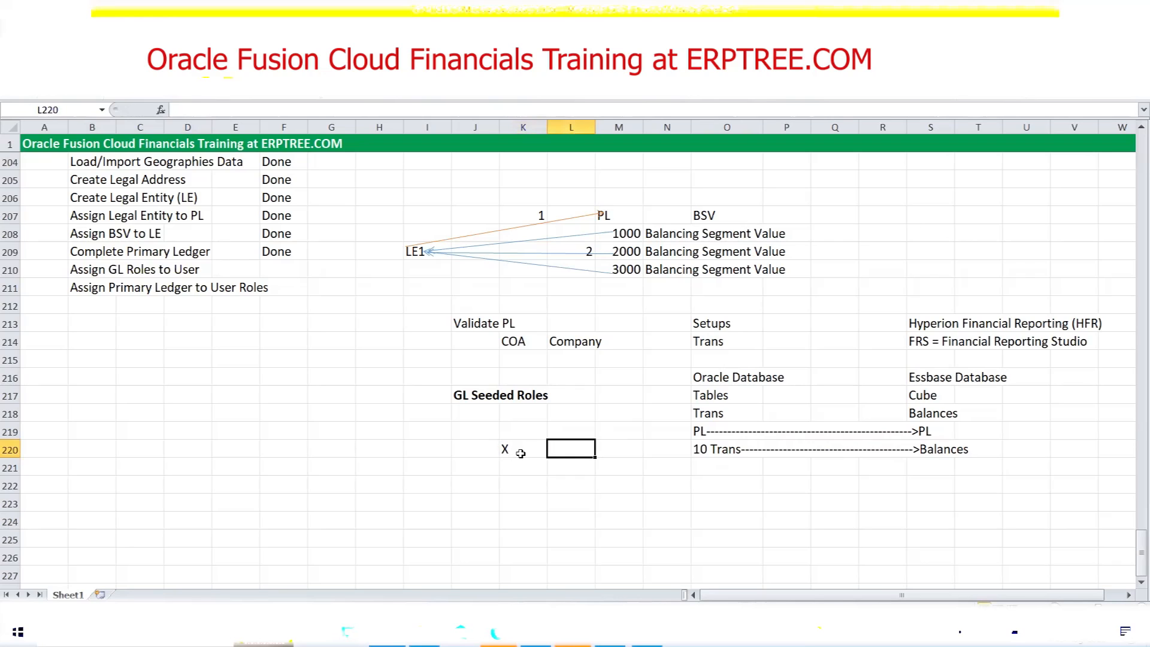
pyautogui.write('Y')
pyautogui.press('Tab')
pyautogui.write('Z')
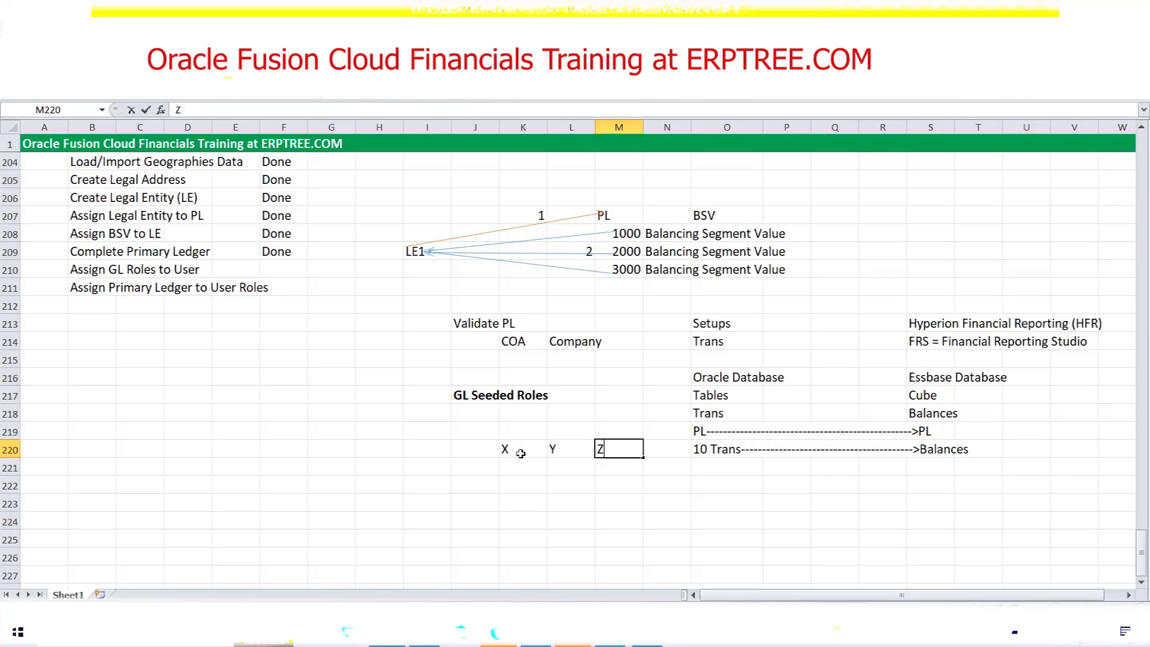
pyautogui.moveTo(520, 454); pyautogui.dragTo(599, 452)
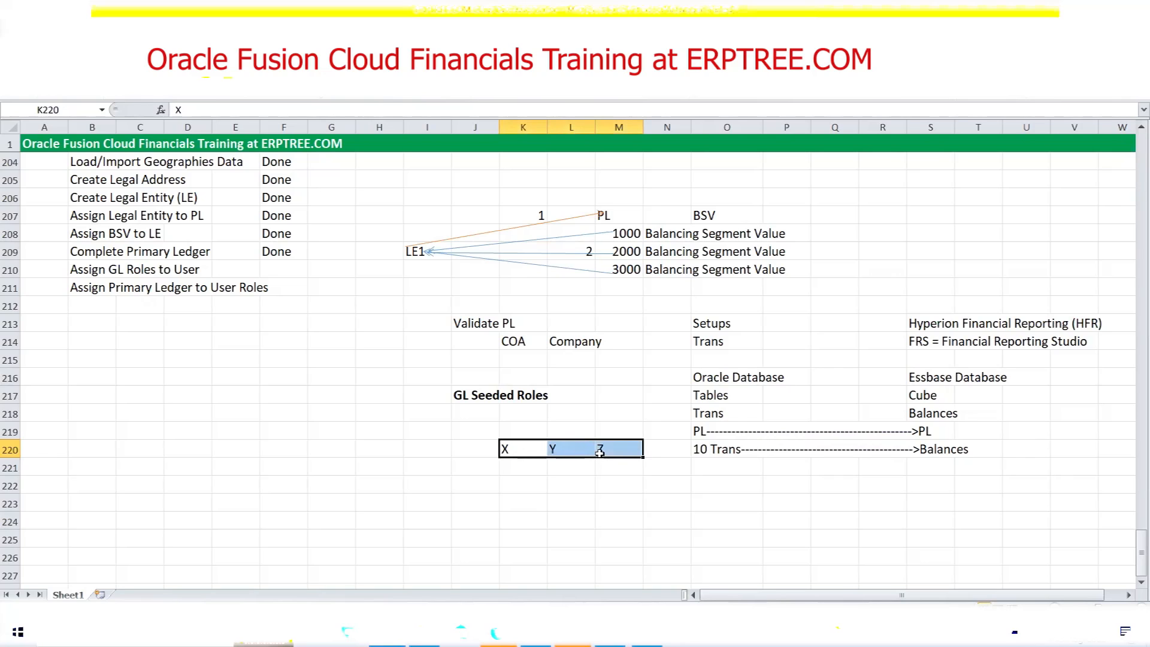
pyautogui.press('Delete')
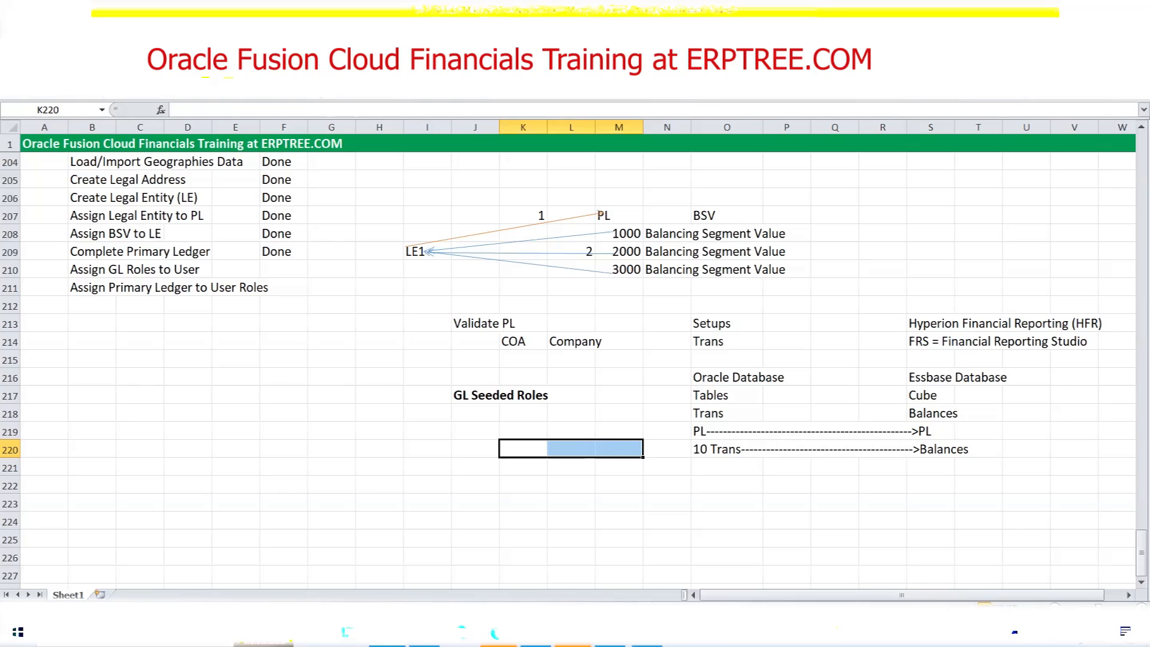
pyautogui.hotkey('alt', 'Tab')
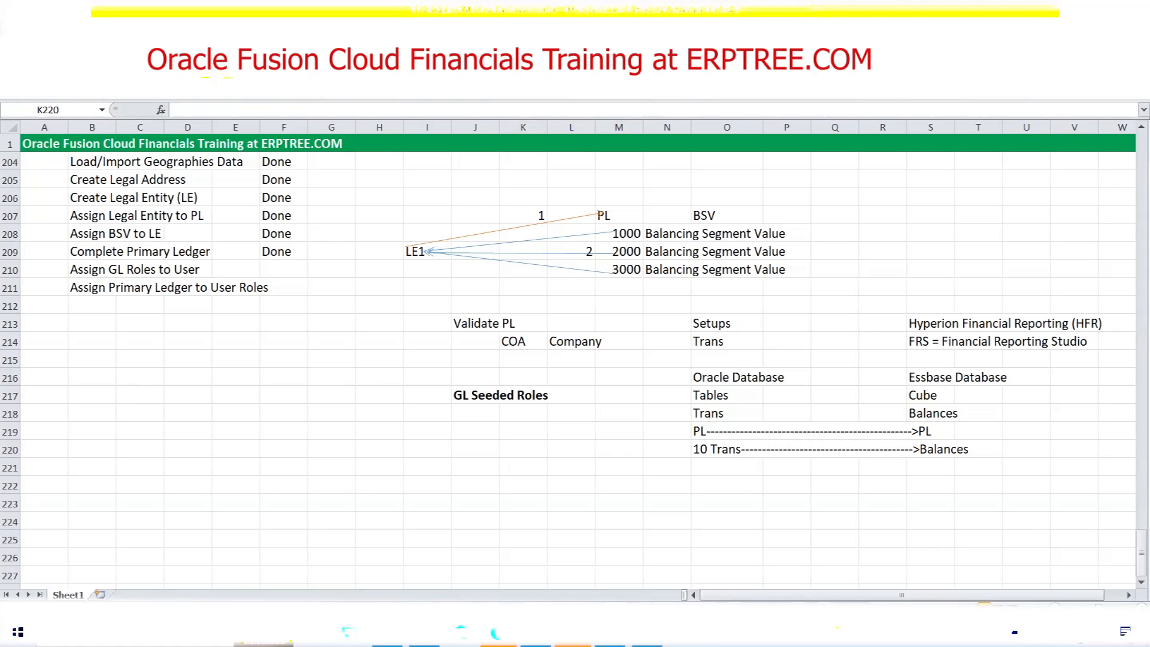
pyautogui.click(94, 289)
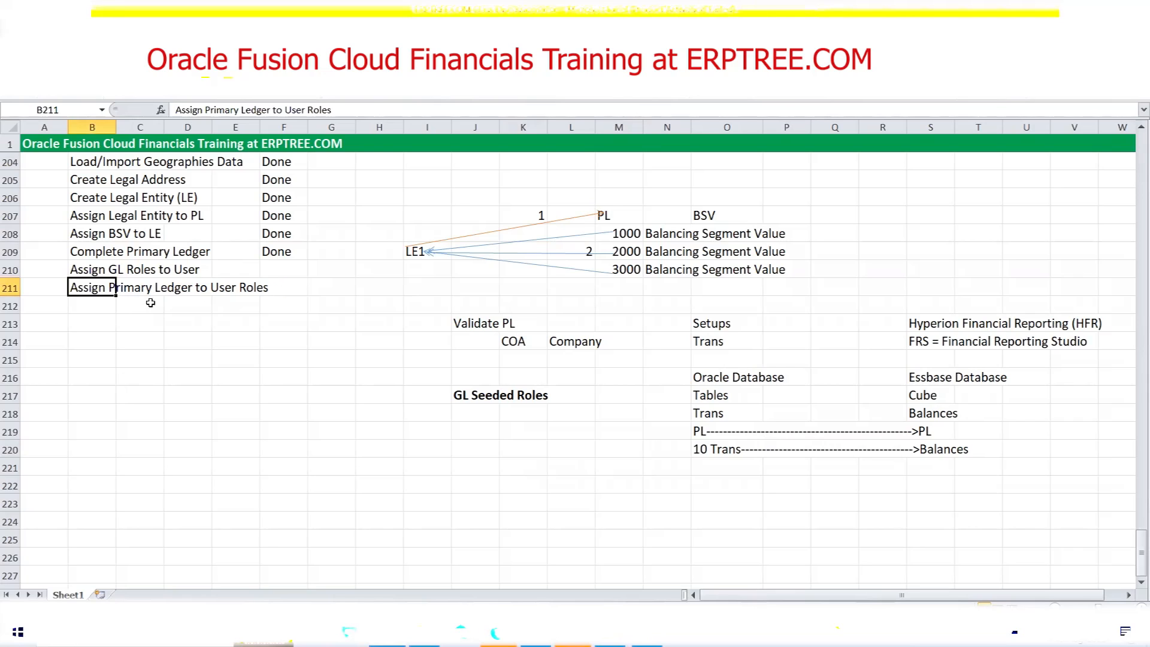
pyautogui.click(98, 305)
pyautogui.click(110, 273)
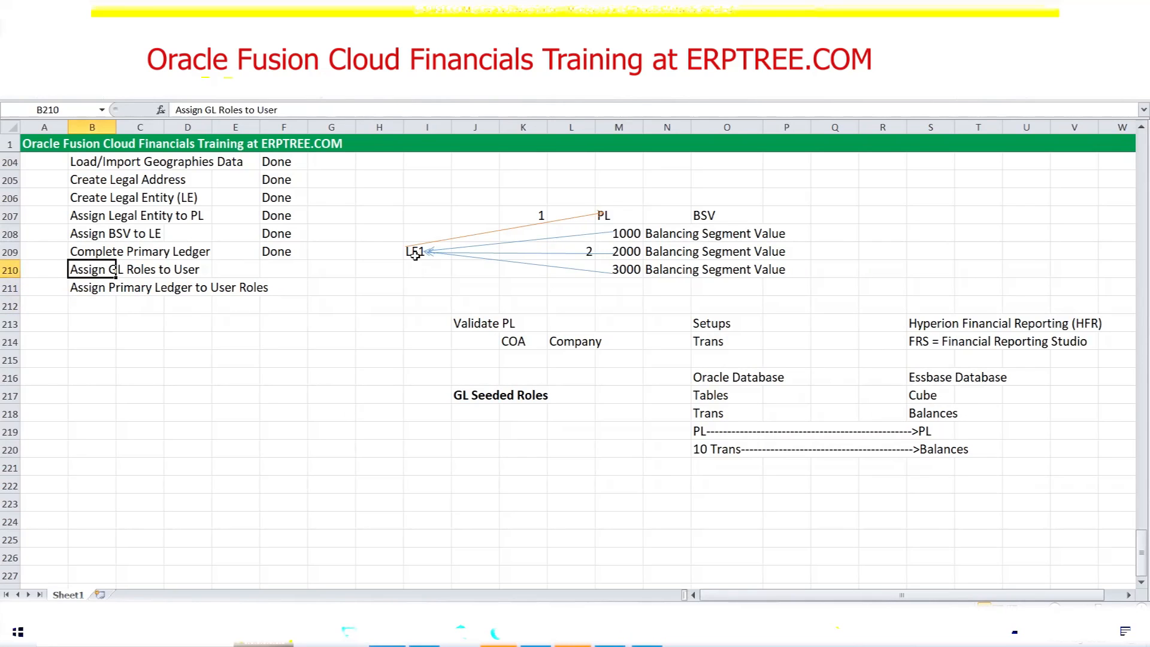
# Step: Switch to Oracle Fusion Cloud and open the user accounts page of the Security Console
pyautogui.click(535, 633)
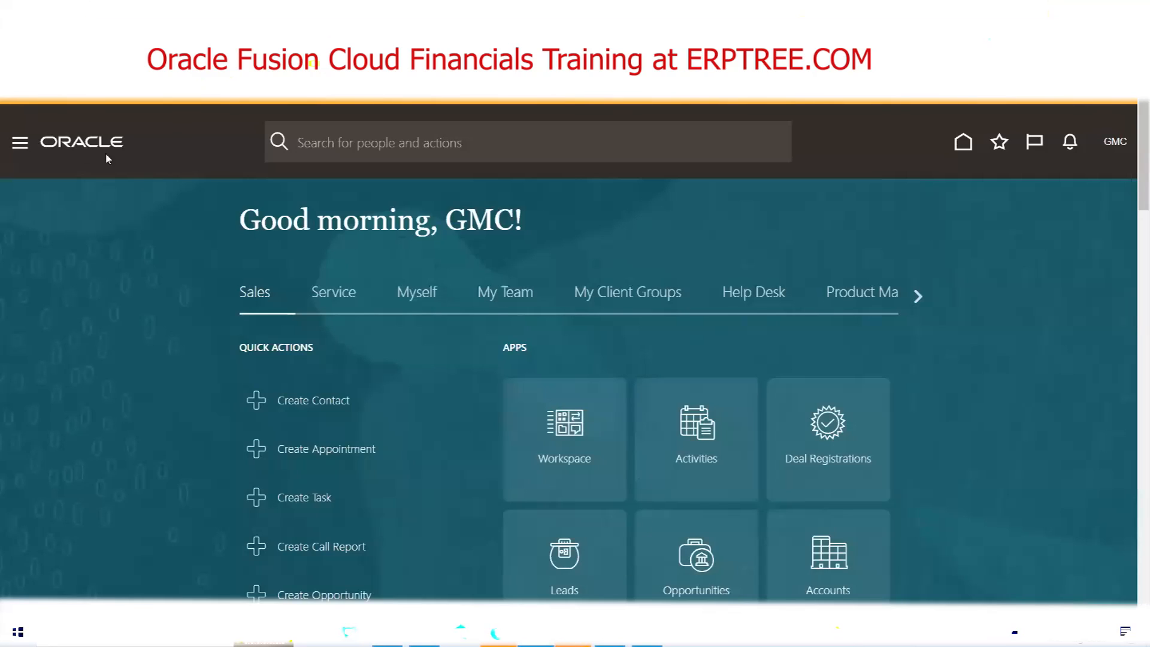
pyautogui.click(20, 145)
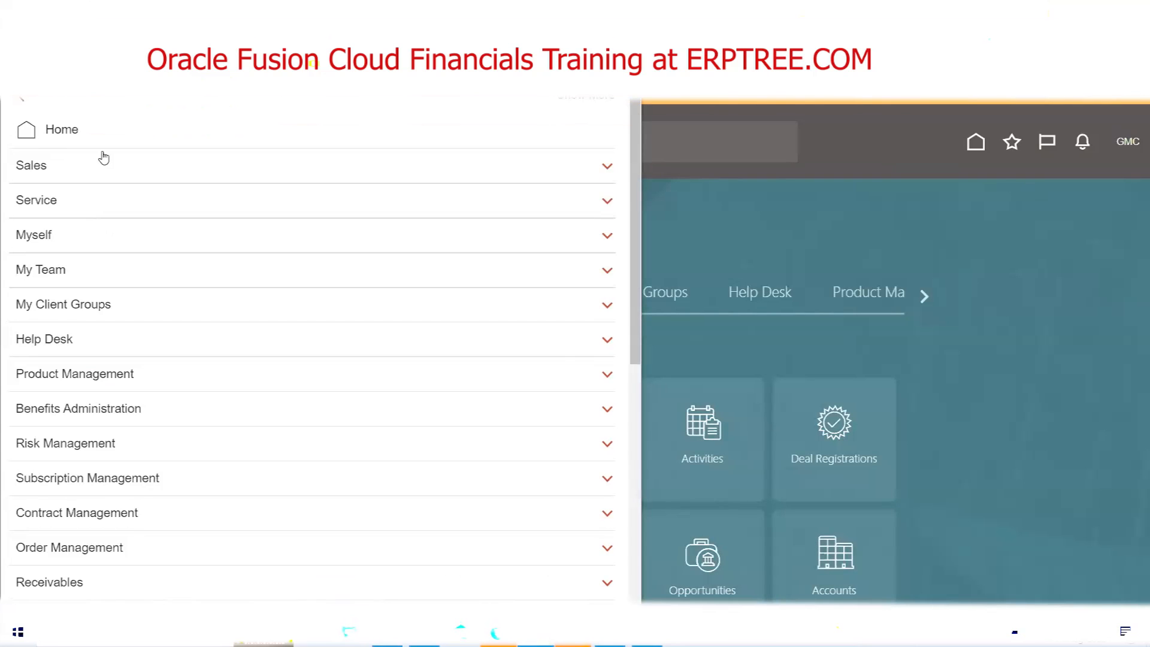
pyautogui.scroll(-7, 104, 158)
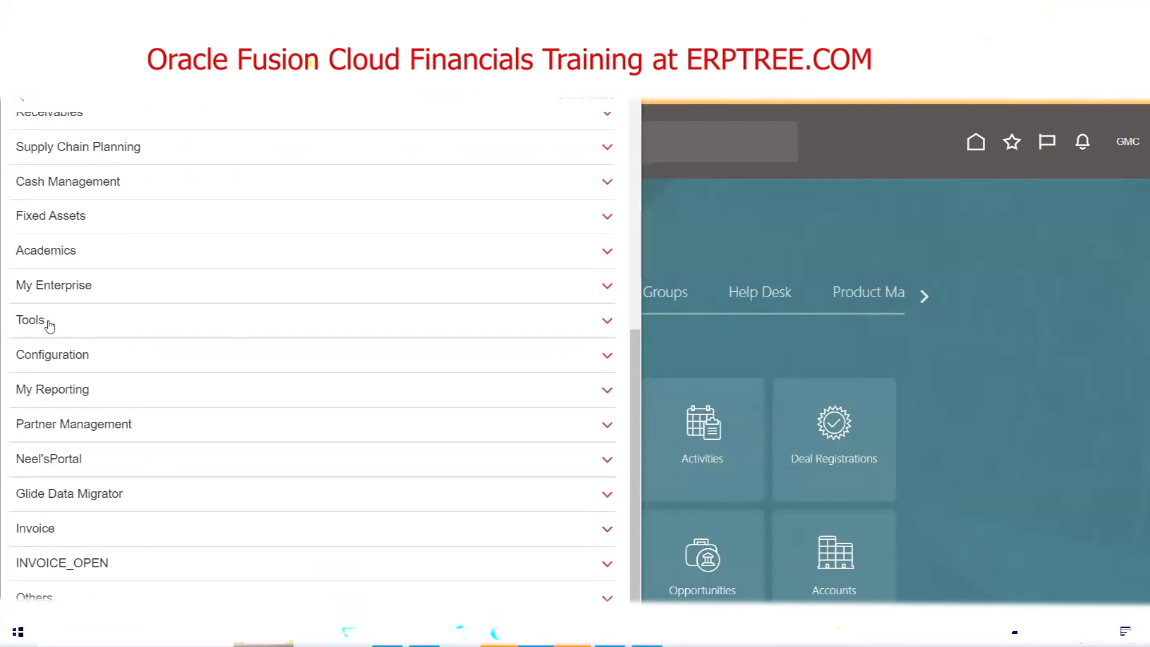
pyautogui.click(49, 326)
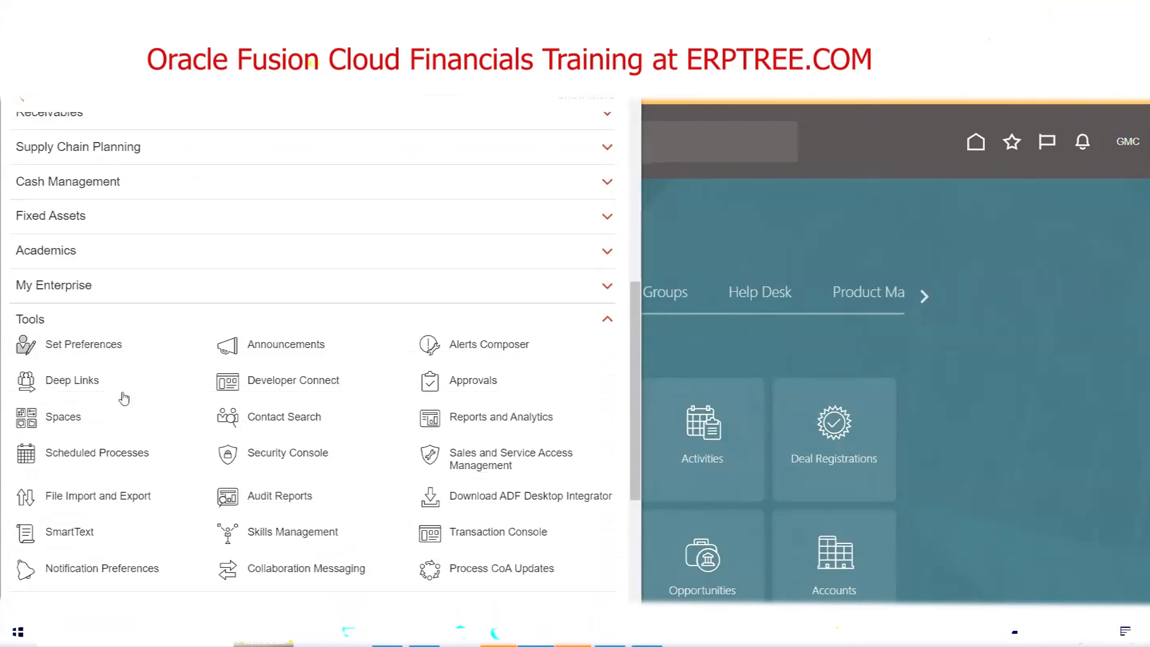
pyautogui.click(301, 456)
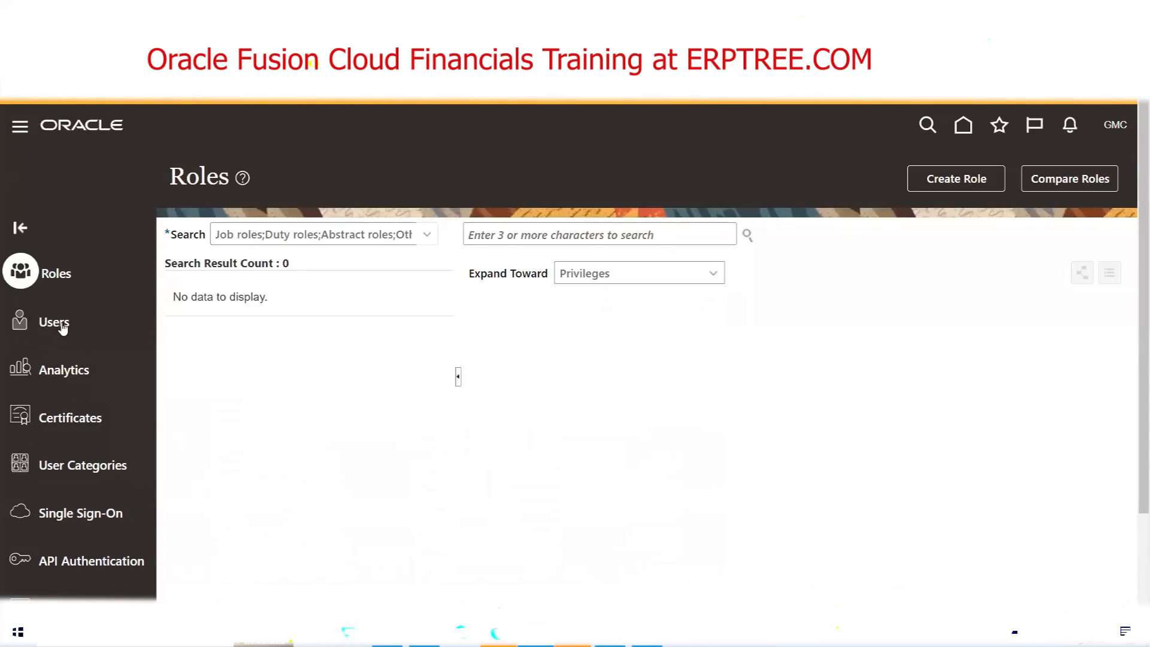
pyautogui.click(62, 325)
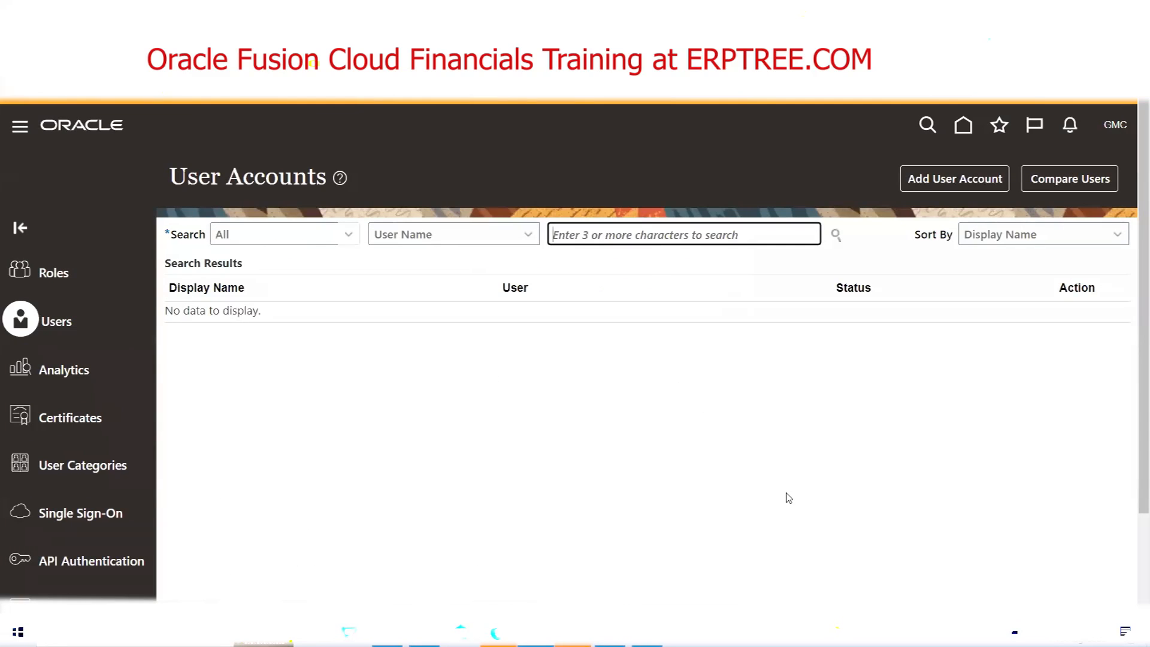
# Step: Find the user account GMC, open its details and examine the roles assigned to it
pyautogui.write('GMC')
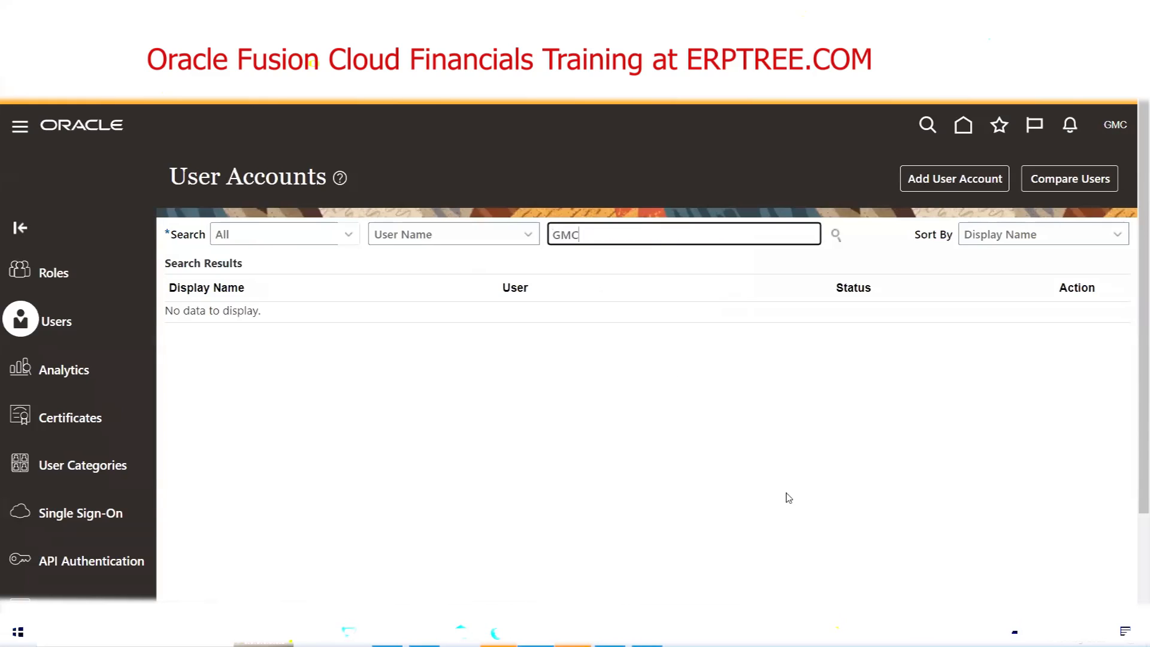
pyautogui.click(836, 234)
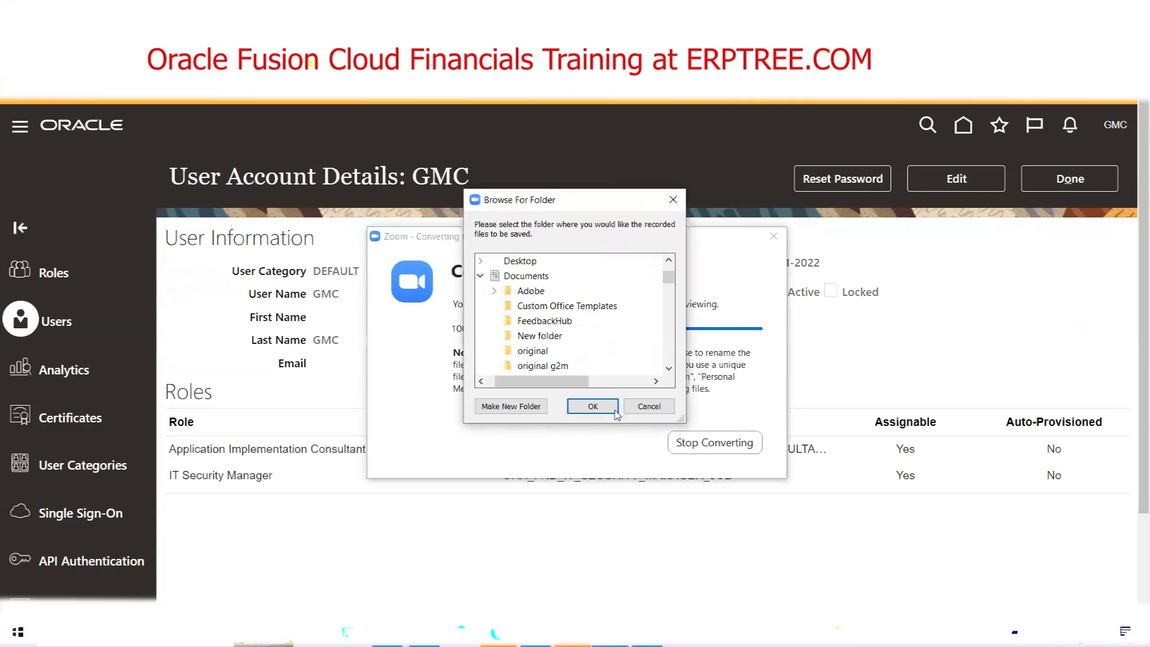
pyautogui.click(591, 406)
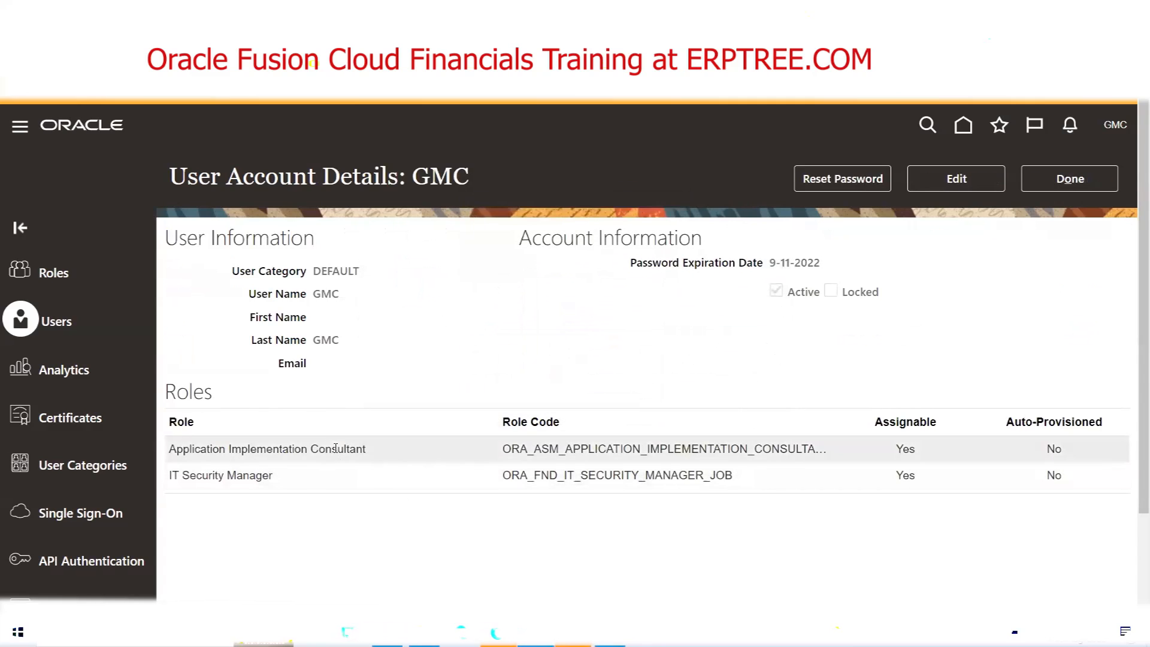
pyautogui.click(301, 455)
pyautogui.click(259, 477)
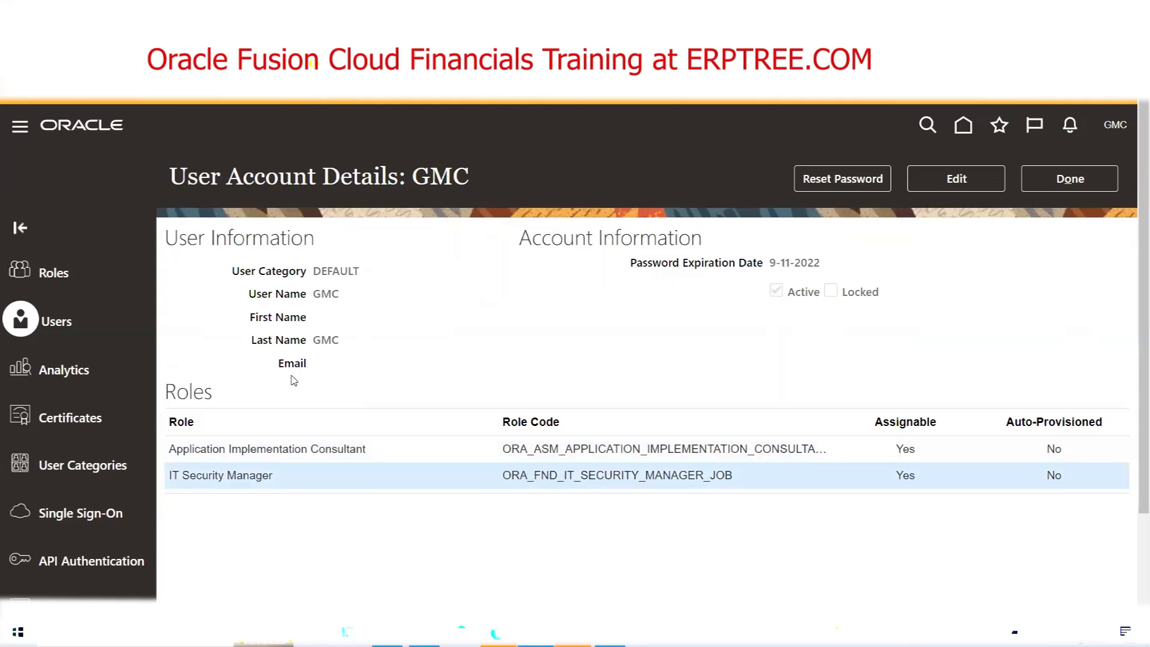
pyautogui.doubleClick(326, 294)
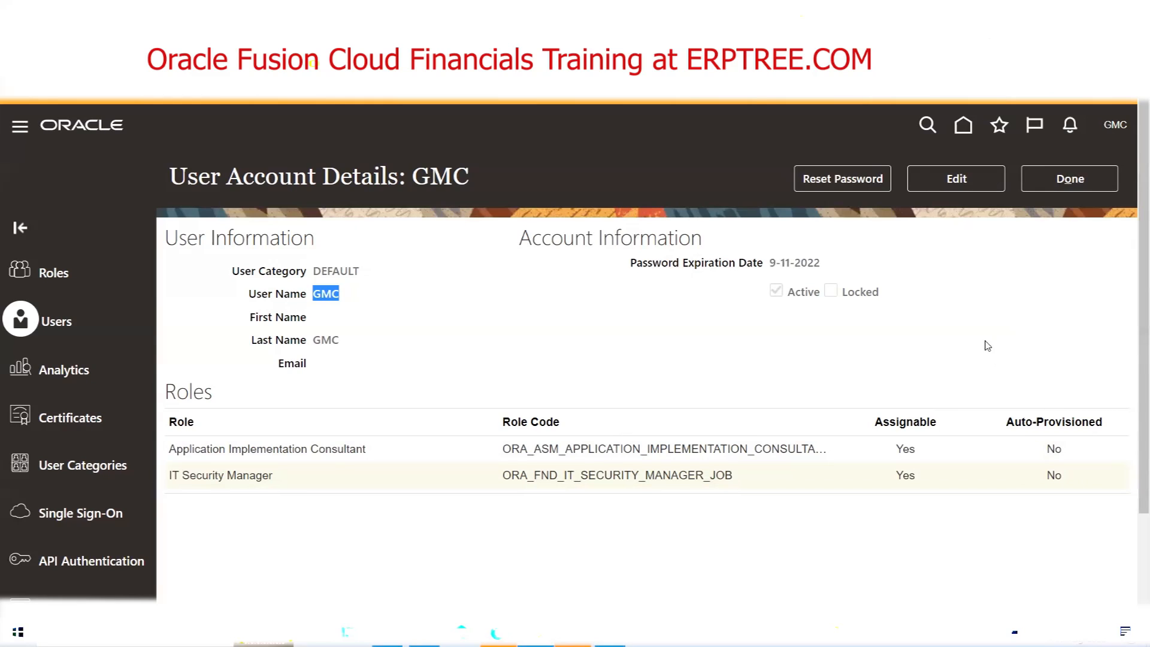
# Step: Edit the GMC account and search the roles to add for General Accountant with code ORA_GL_GENERAL_ACCOUNTANT_JOB
pyautogui.click(955, 178)
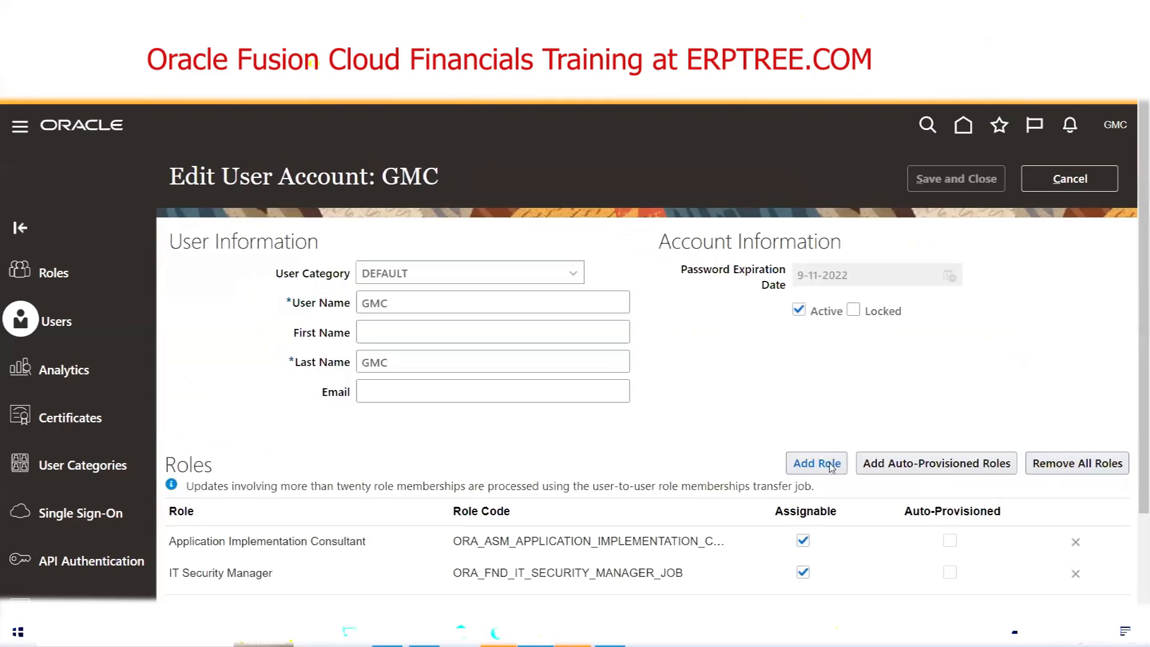
pyautogui.click(833, 464)
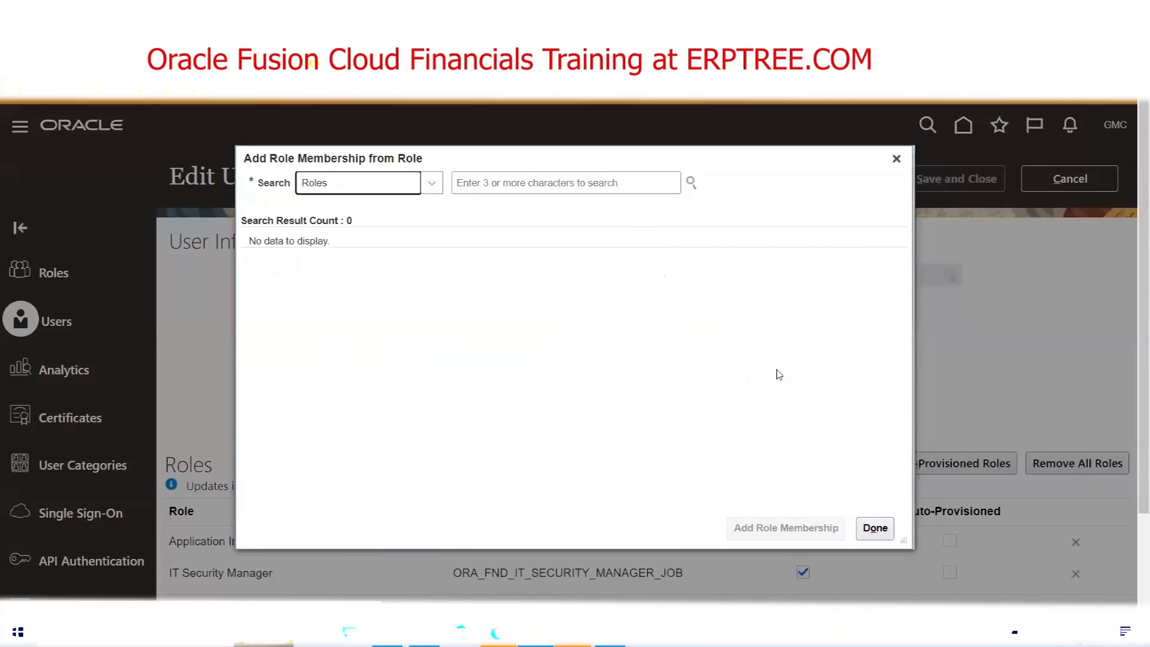
pyautogui.click(523, 183)
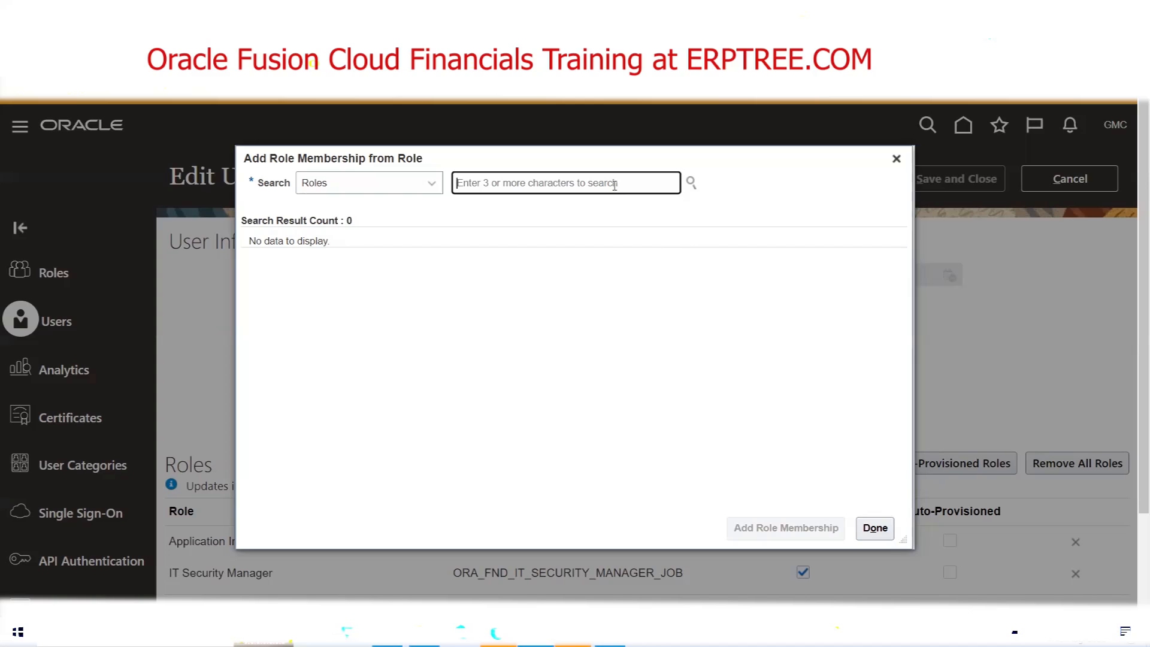
pyautogui.write('General')
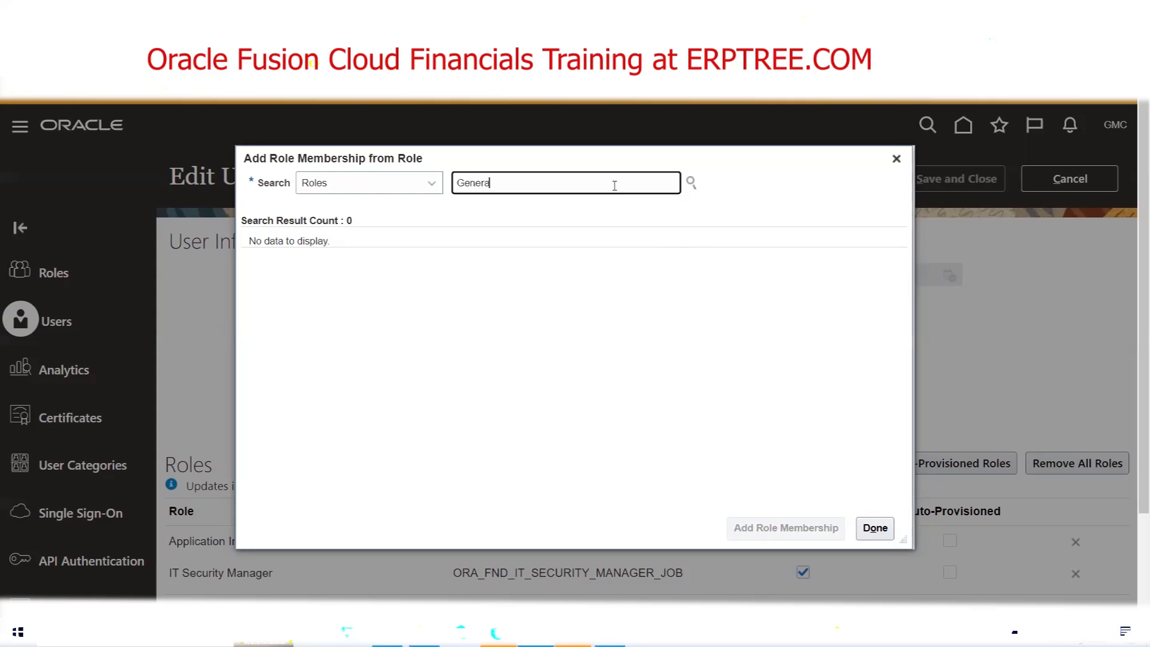
pyautogui.write(' A')
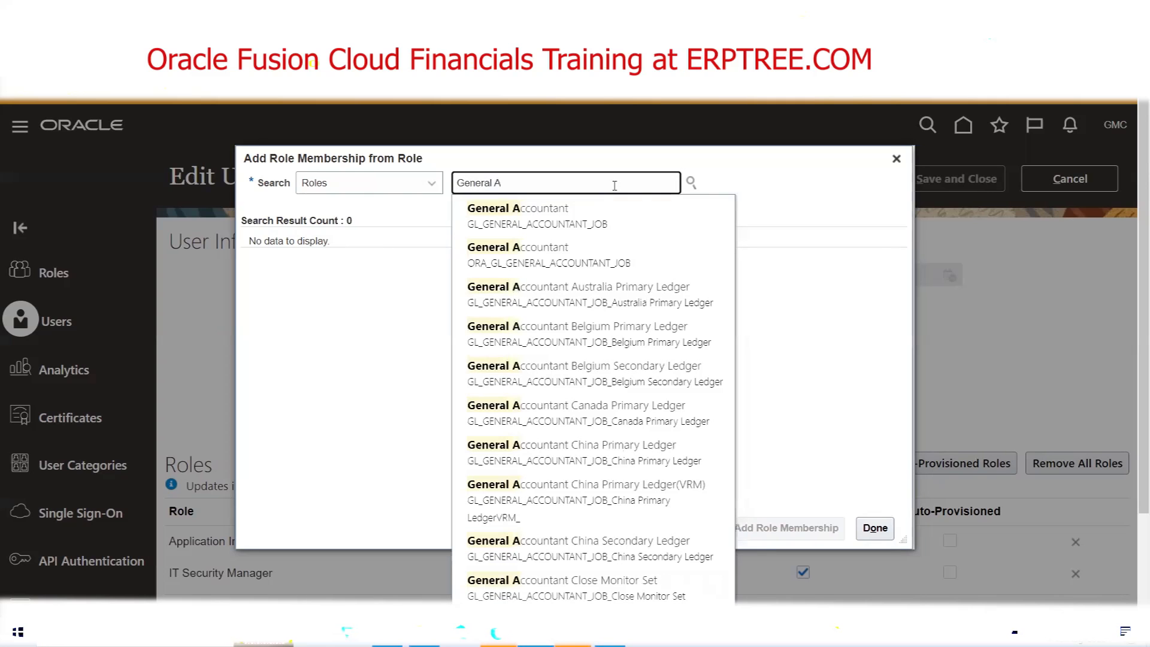
pyautogui.write('CC')
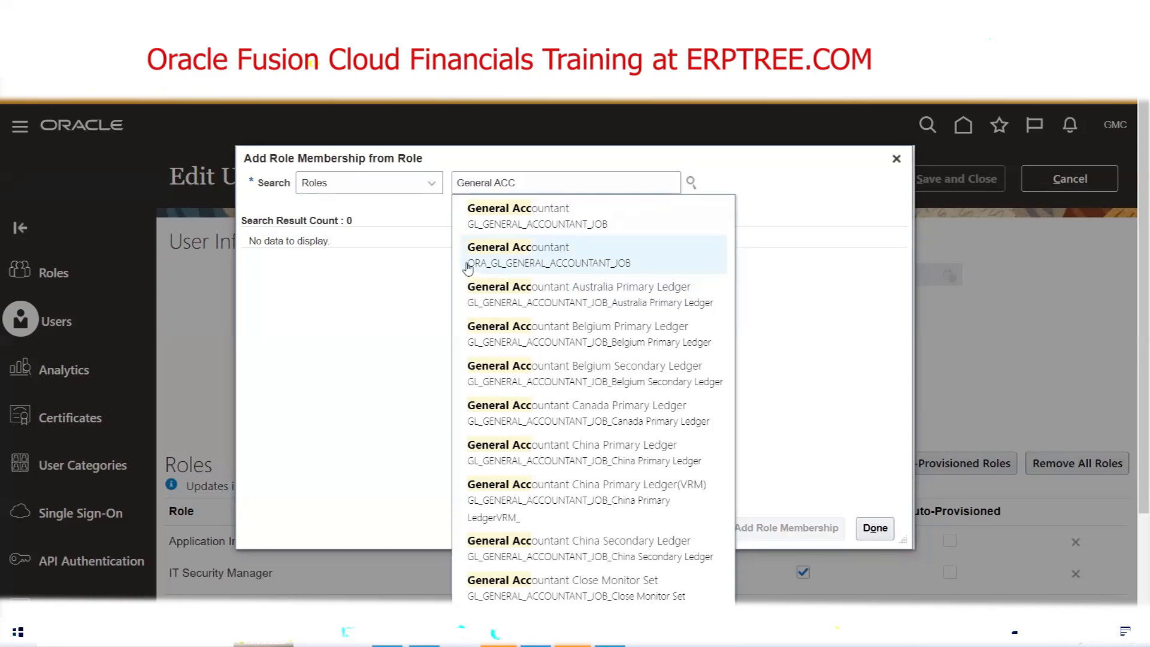
pyautogui.click(514, 262)
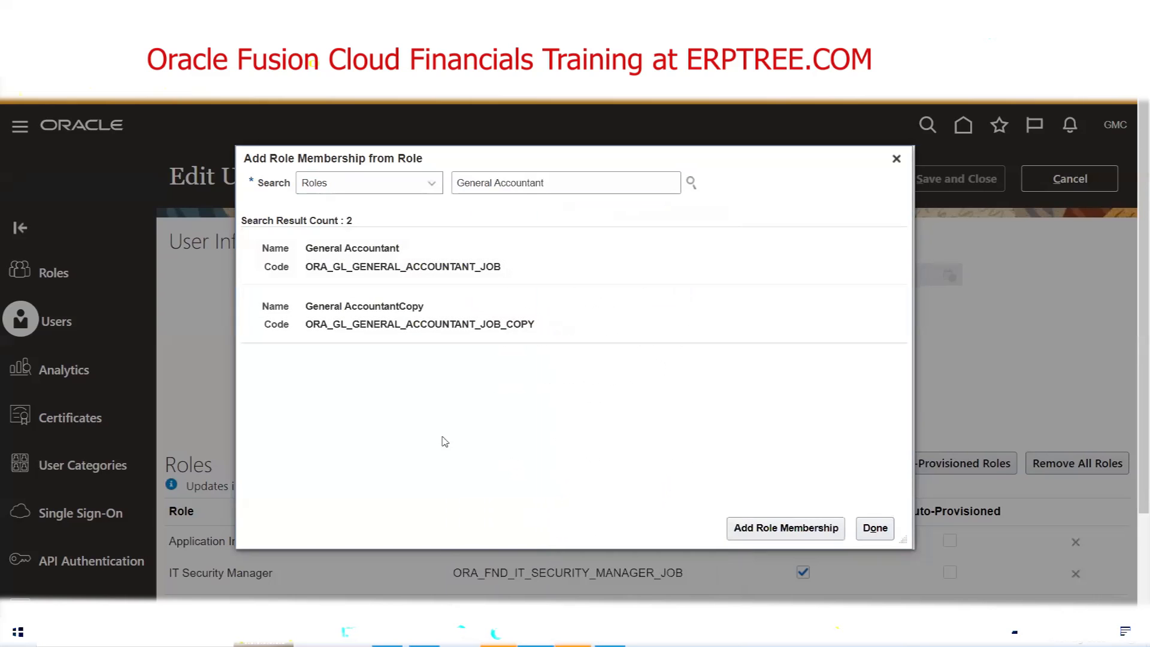
pyautogui.click(595, 181)
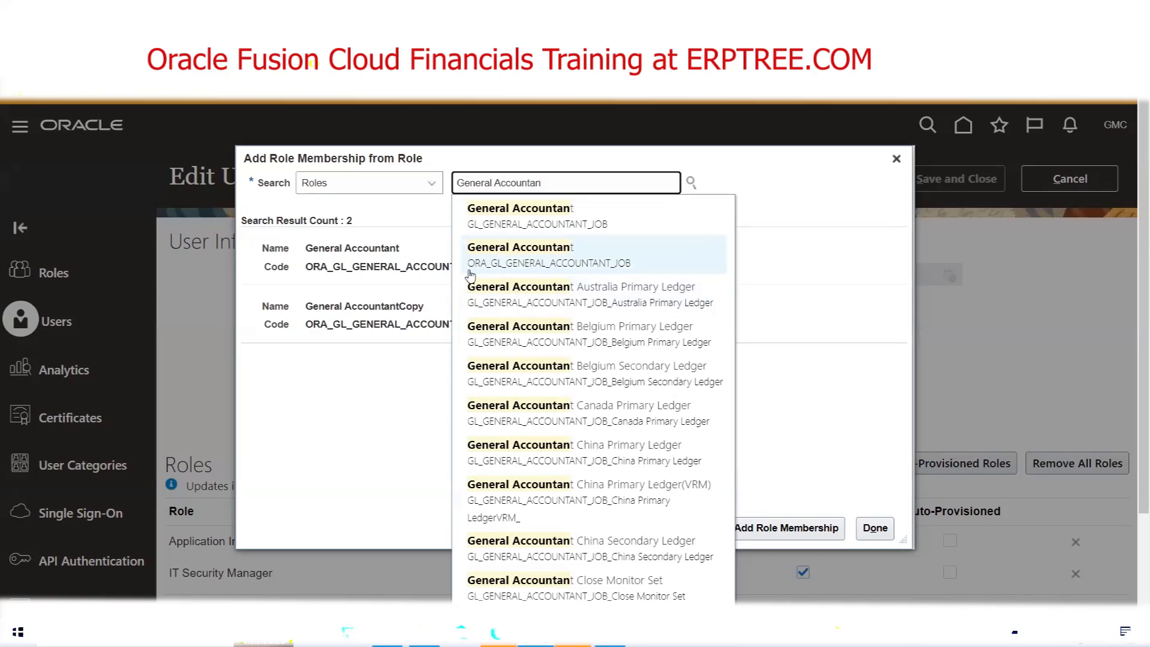
pyautogui.click(560, 259)
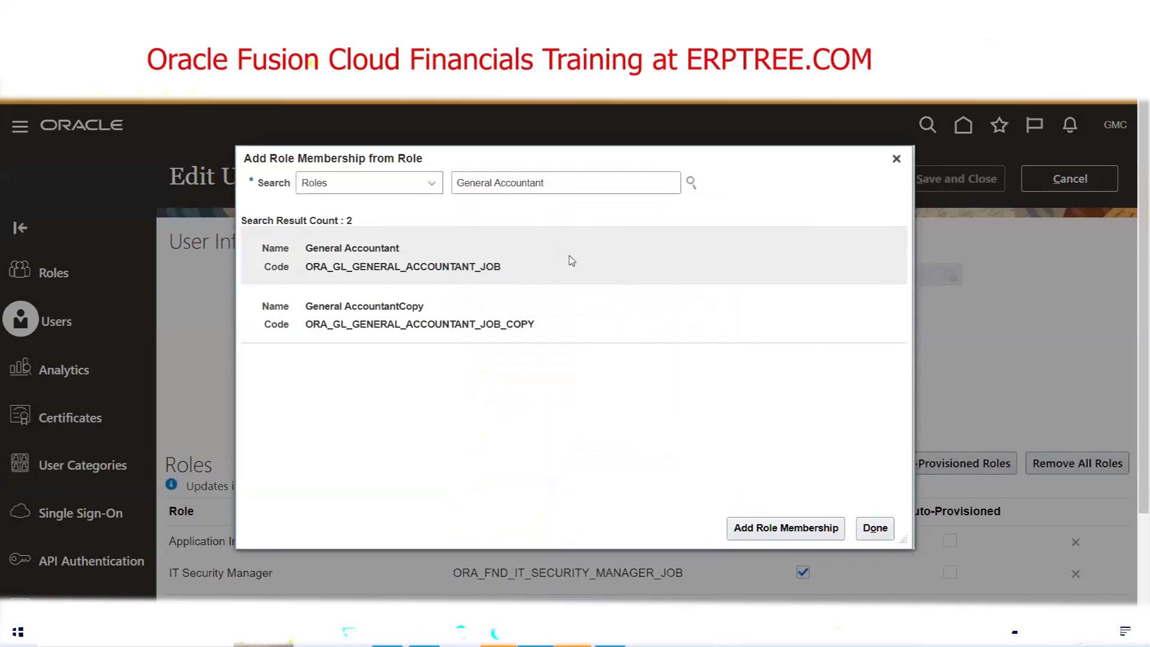
# Step: Compare General Accountant with General AccountantCopy and add the original role, ORA_GL_GENERAL_ACCOUNTANT_JOB, to the user
pyautogui.doubleClick(355, 248)
pyautogui.tripleClick(354, 248)
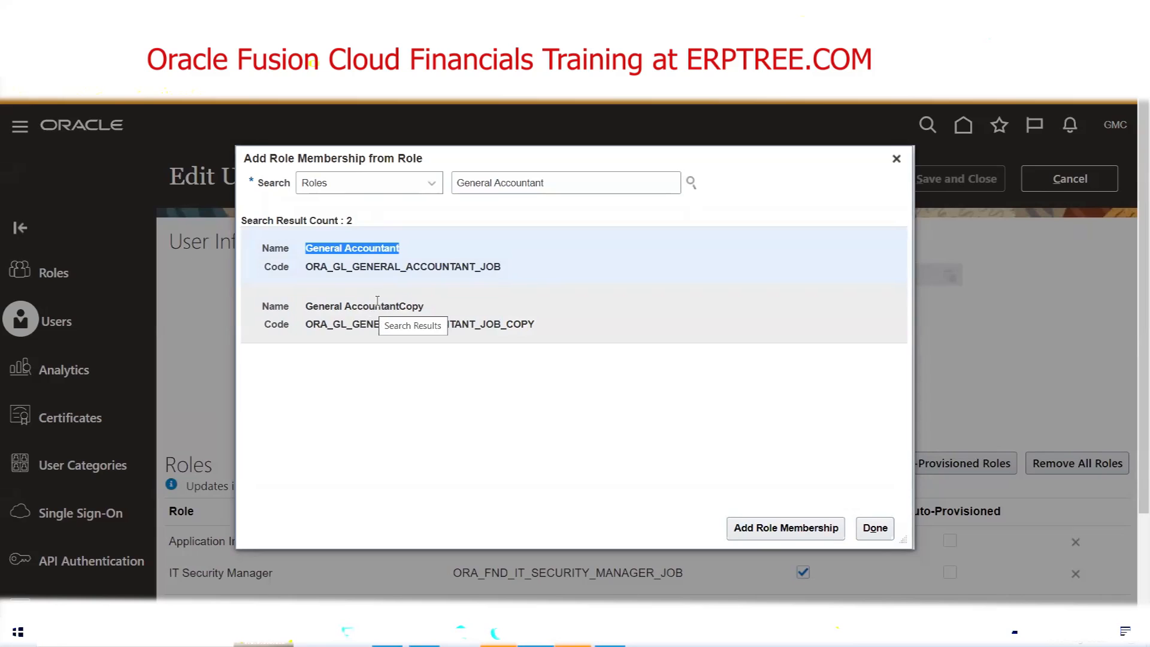
pyautogui.tripleClick(380, 305)
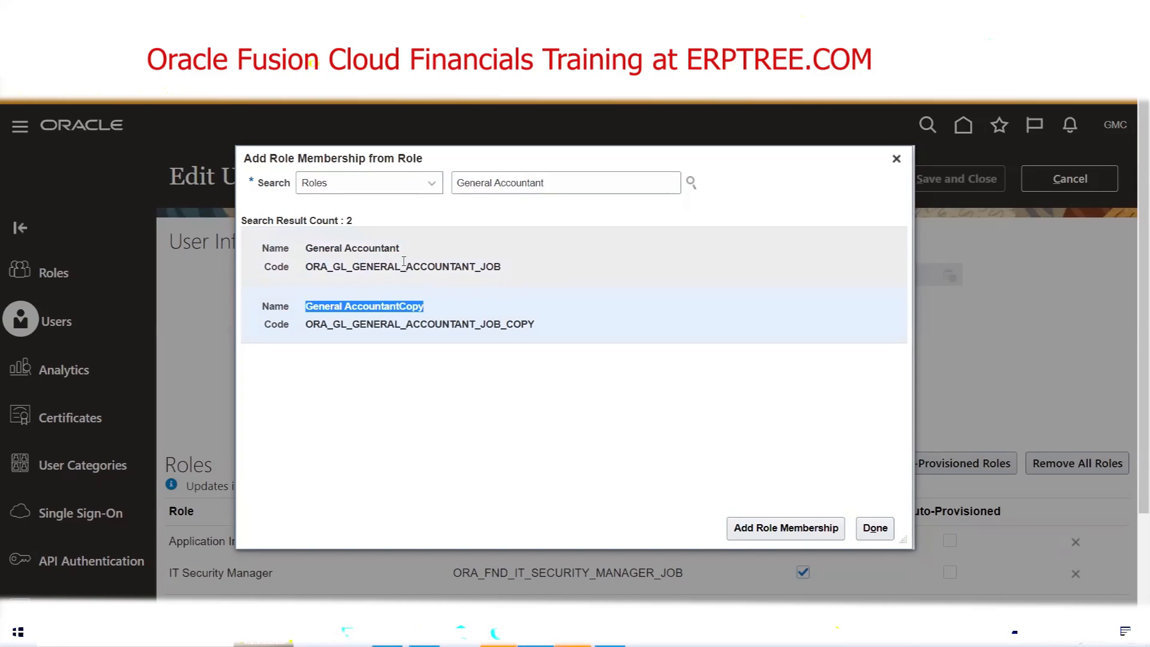
pyautogui.click(422, 309)
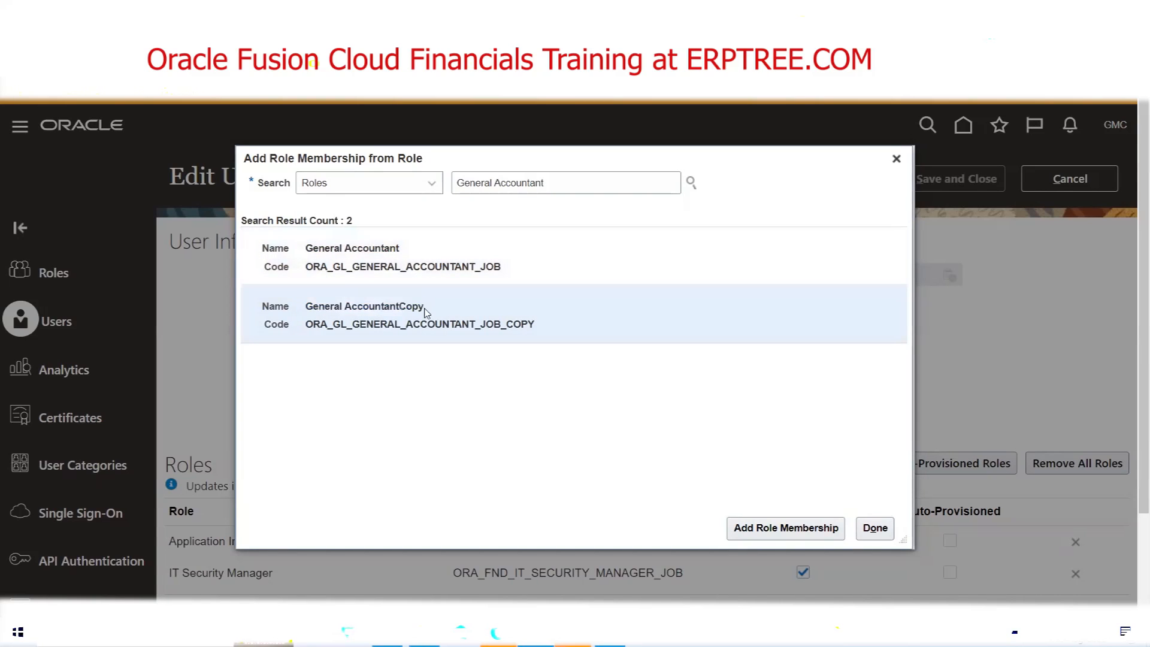
pyautogui.doubleClick(422, 308)
pyautogui.moveTo(399, 307); pyautogui.dragTo(424, 308)
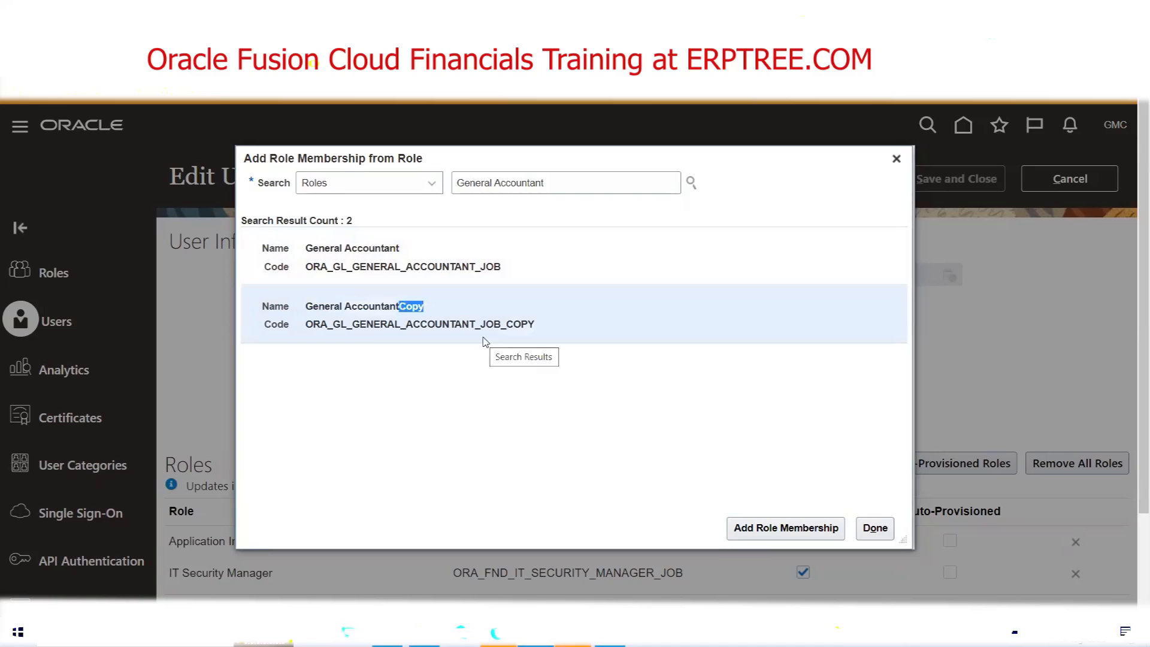
pyautogui.click(374, 281)
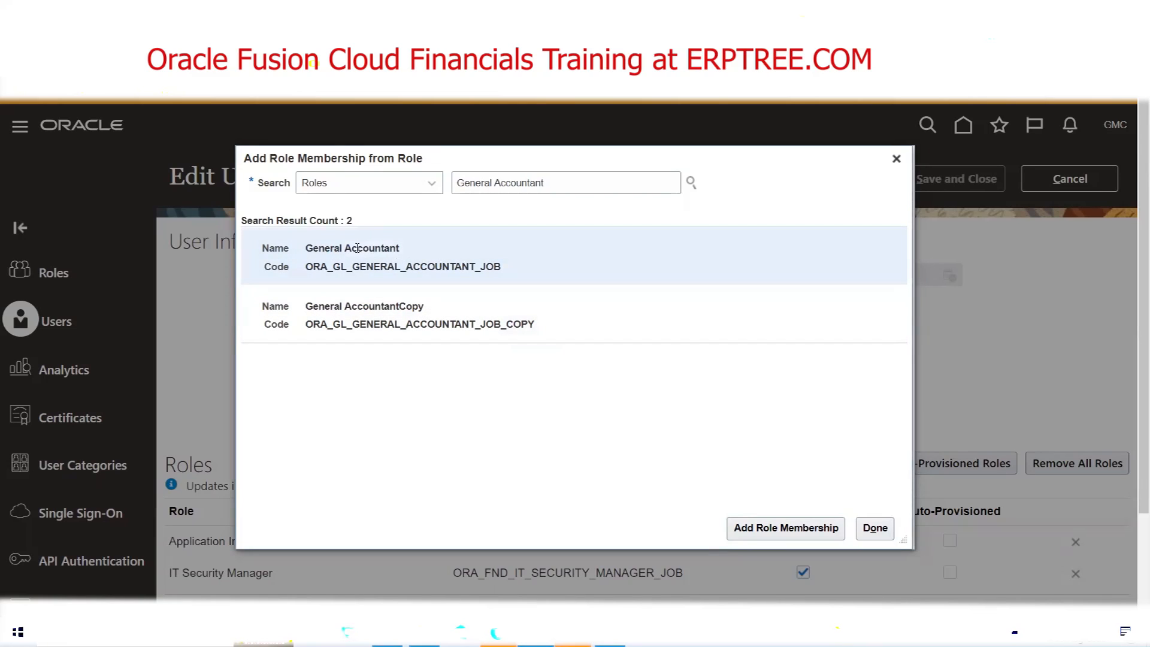
pyautogui.click(773, 530)
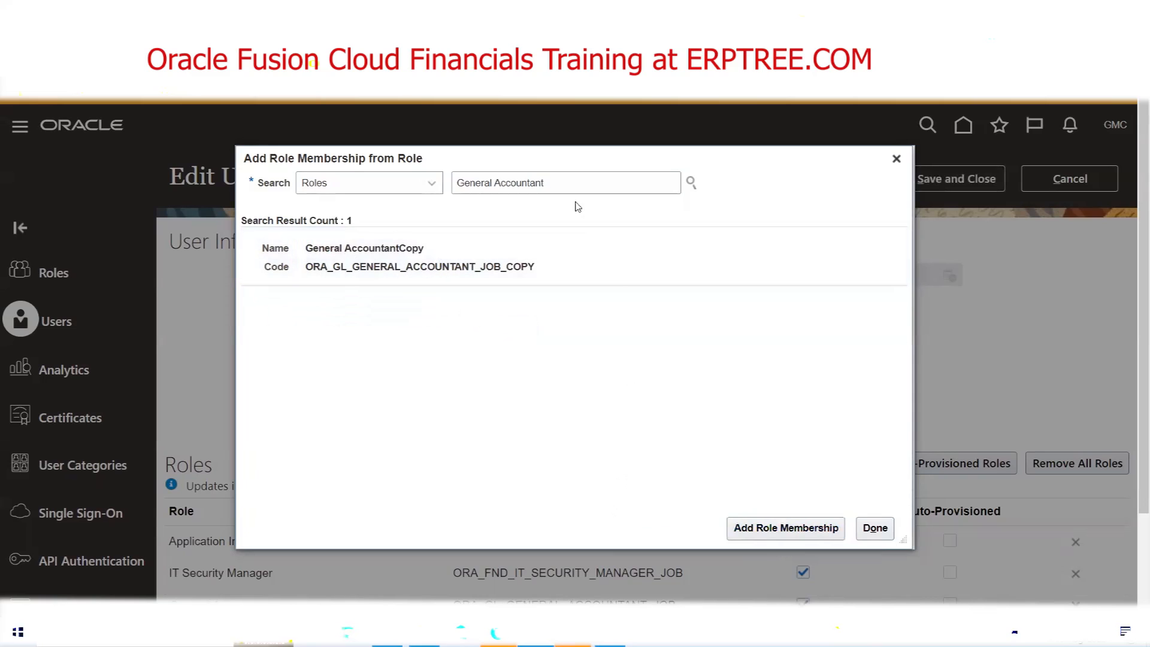
# Step: Copy the role name "General Accountant" into cell J218 of the Excel notes, under GL Seeded Roles, and save the workbook
pyautogui.moveTo(563, 182); pyautogui.dragTo(422, 188)
pyautogui.hotkey('ctrl', 'c')
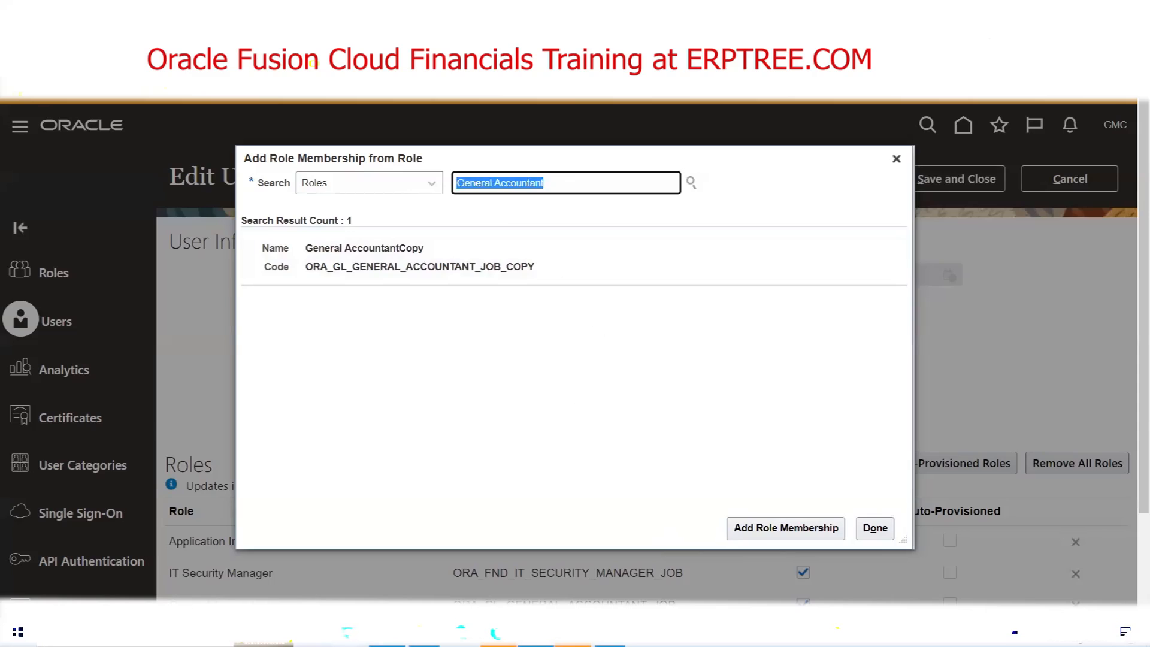
pyautogui.click(536, 634)
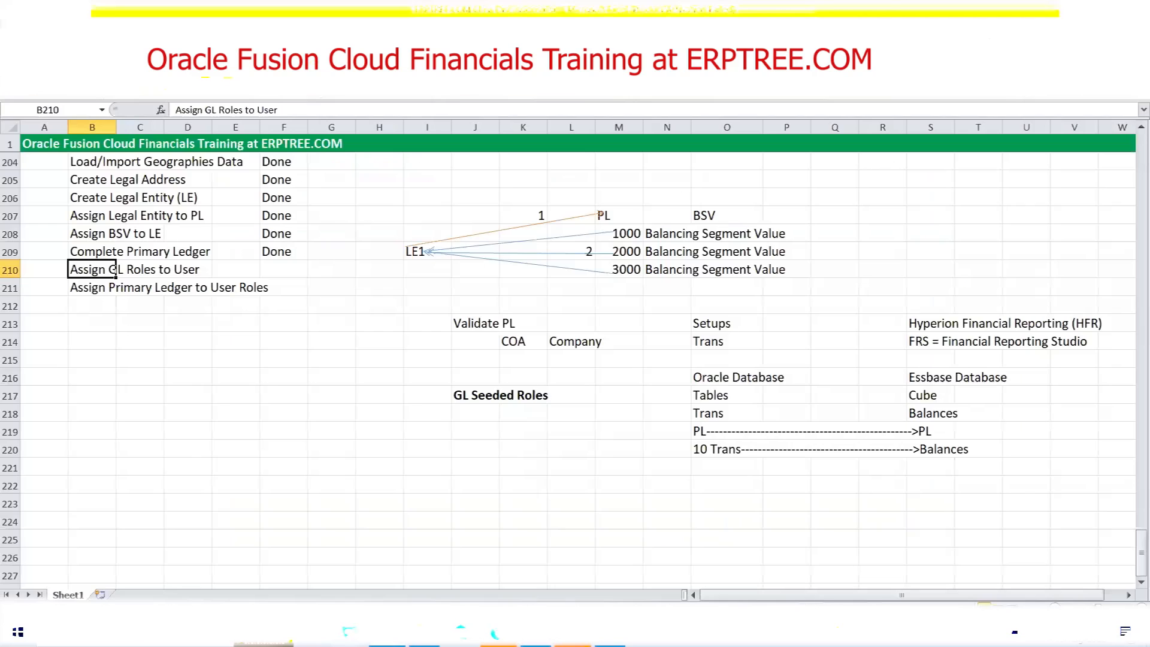
pyautogui.click(476, 416)
pyautogui.hotkey('ctrl', 'v')
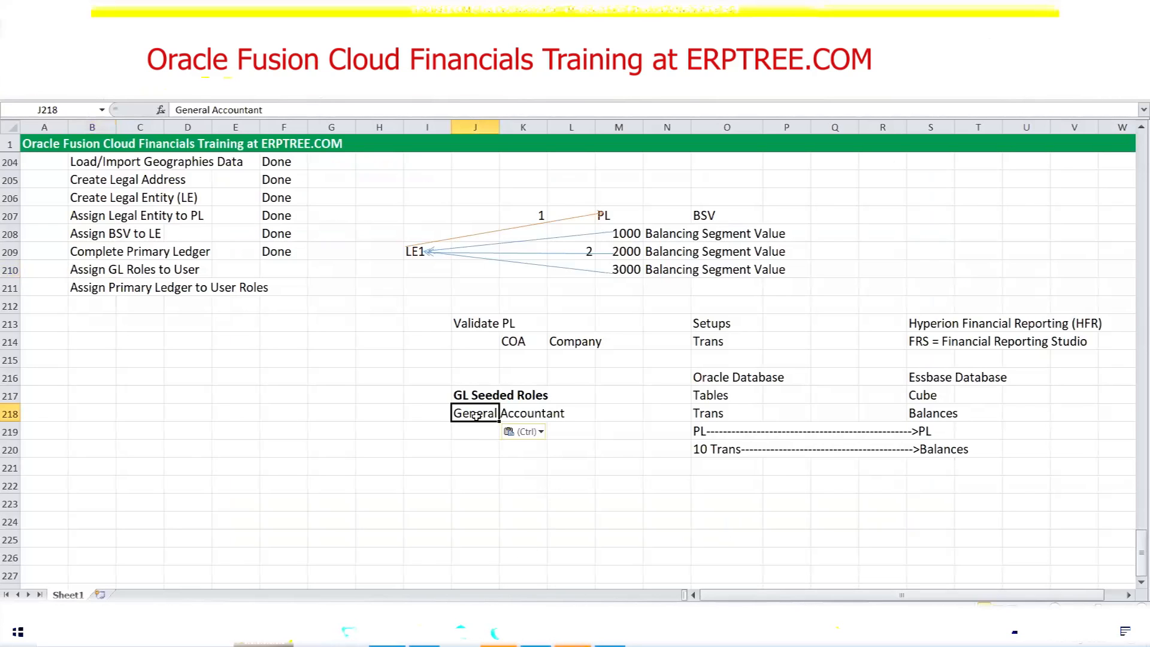
pyautogui.hotkey('ctrl', 's')
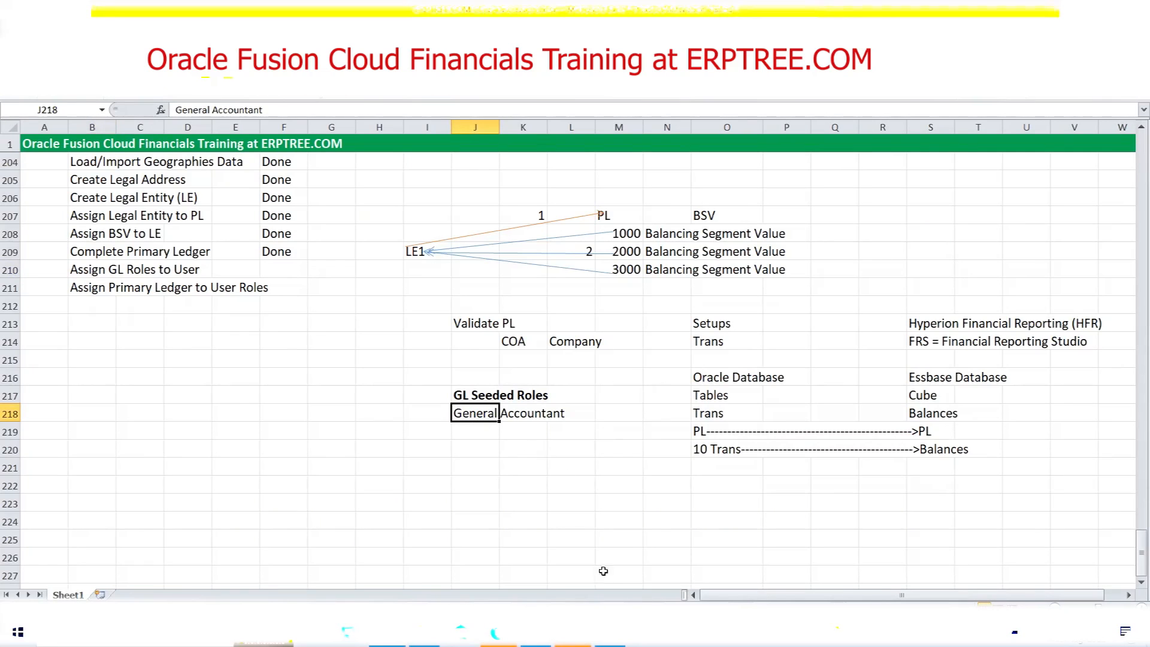
# Step: Back in the Oracle Security Console, search the roles for General Accounting Manager and add ORA_GL_GENERAL_ACCOUNTING_MANAGER_JOB to the user
pyautogui.hotkey('alt', 'Tab')
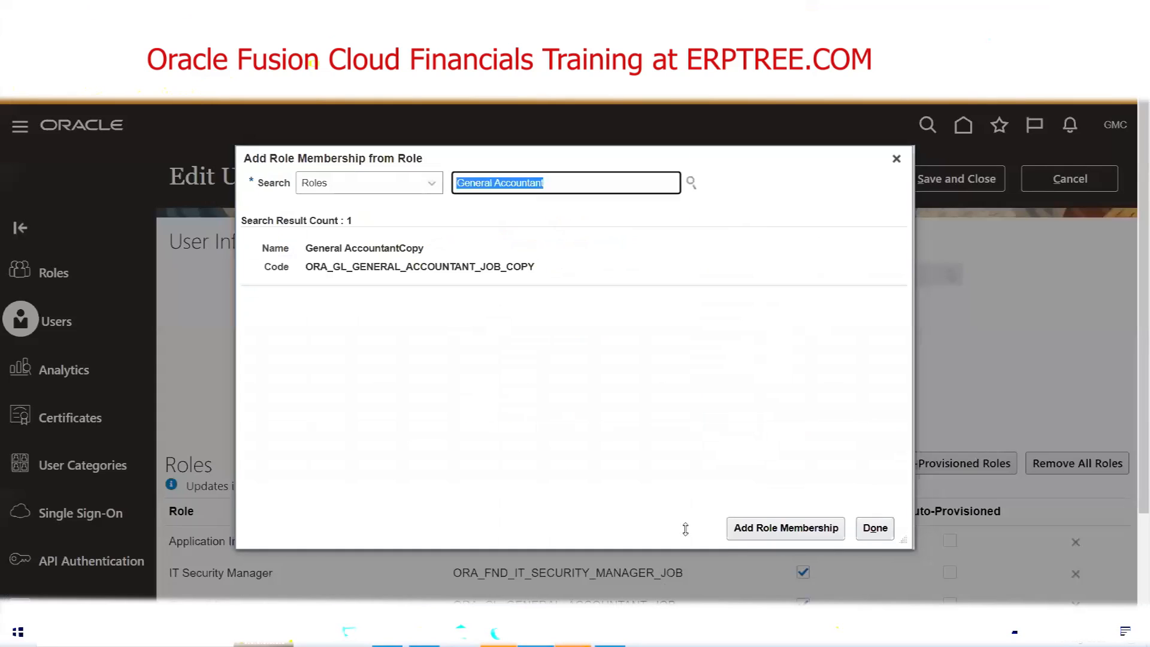
pyautogui.click(563, 180)
pyautogui.press('BackSpace')
pyautogui.press('BackSpace')
pyautogui.press('BackSpace')
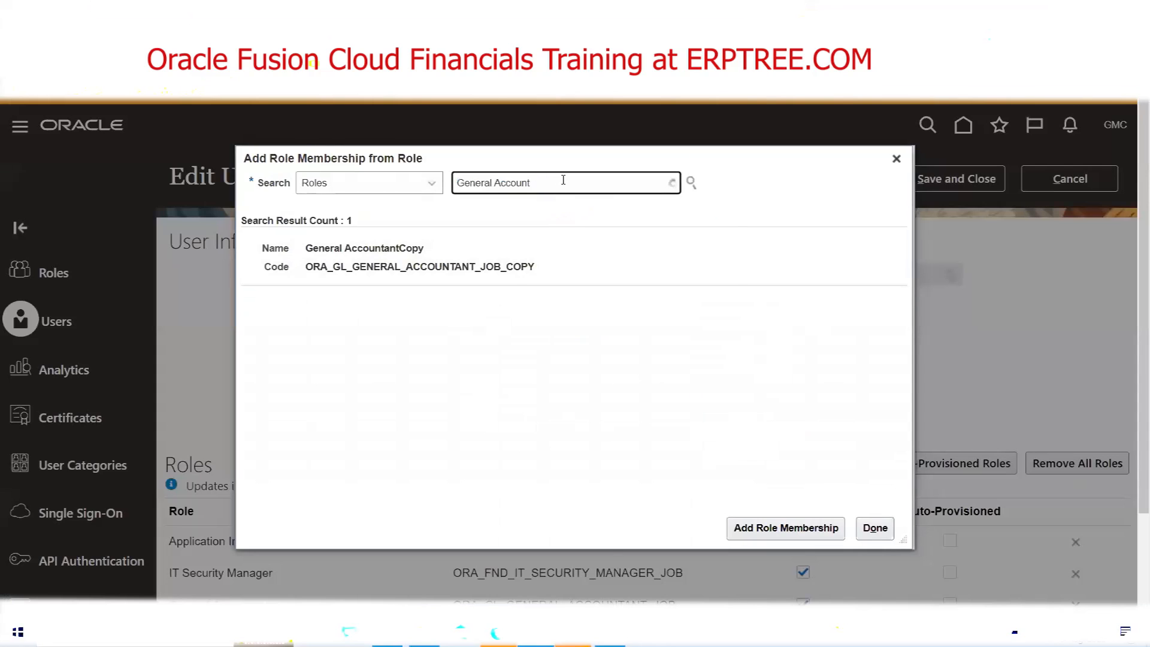
pyautogui.write('i')
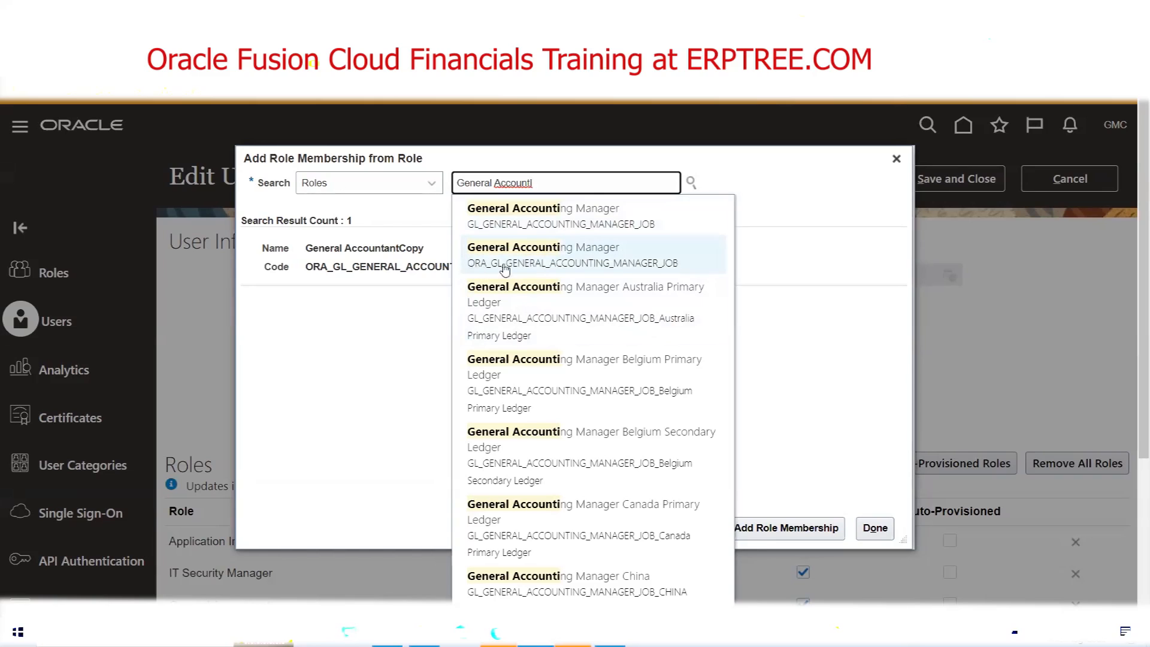
pyautogui.click(586, 250)
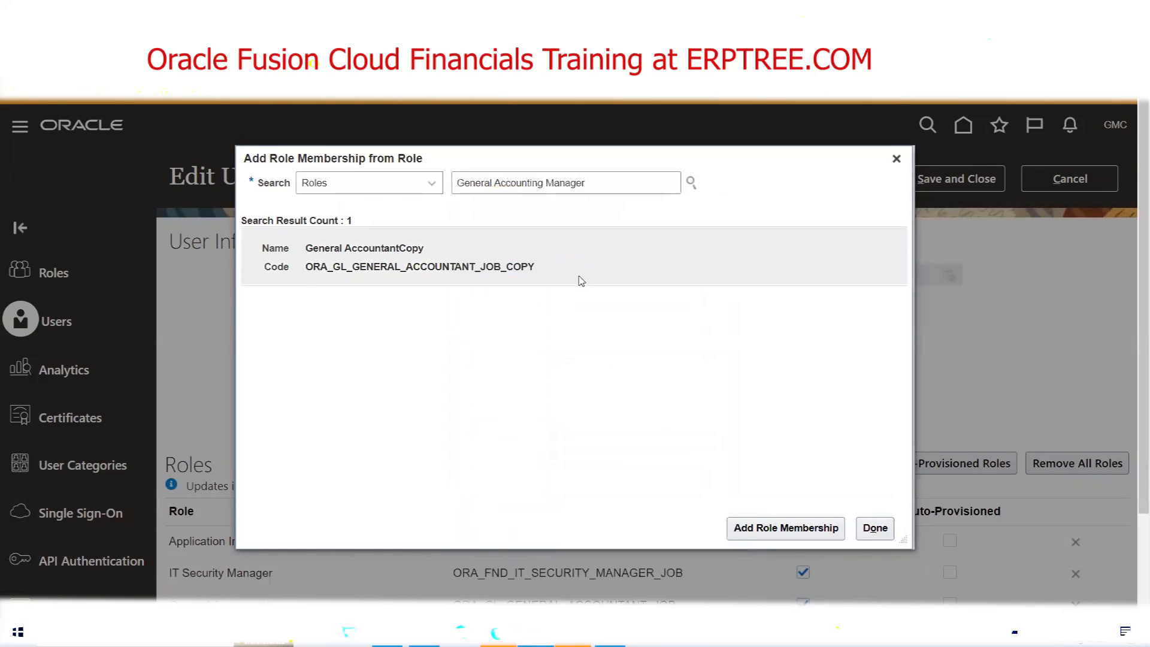
pyautogui.click(416, 250)
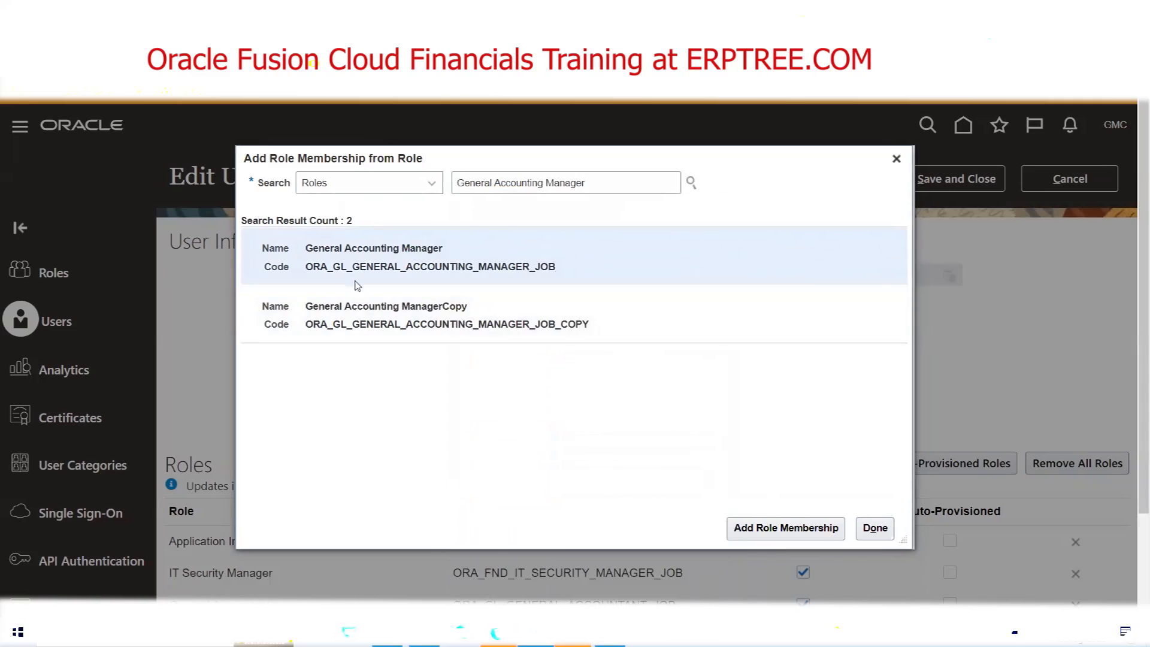
pyautogui.click(776, 534)
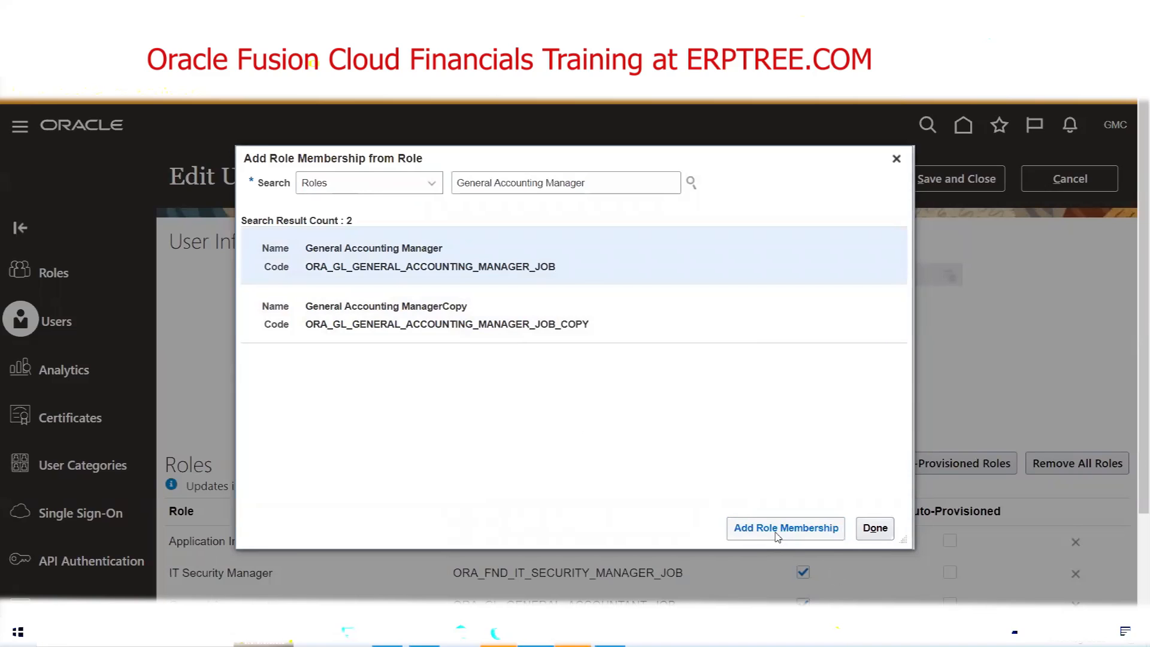
# Step: Copy the role name "General Accounting Manager" into cell J219 of the Excel notes and save the workbook
pyautogui.moveTo(606, 190); pyautogui.dragTo(442, 205)
pyautogui.hotkey('ctrl', 'c')
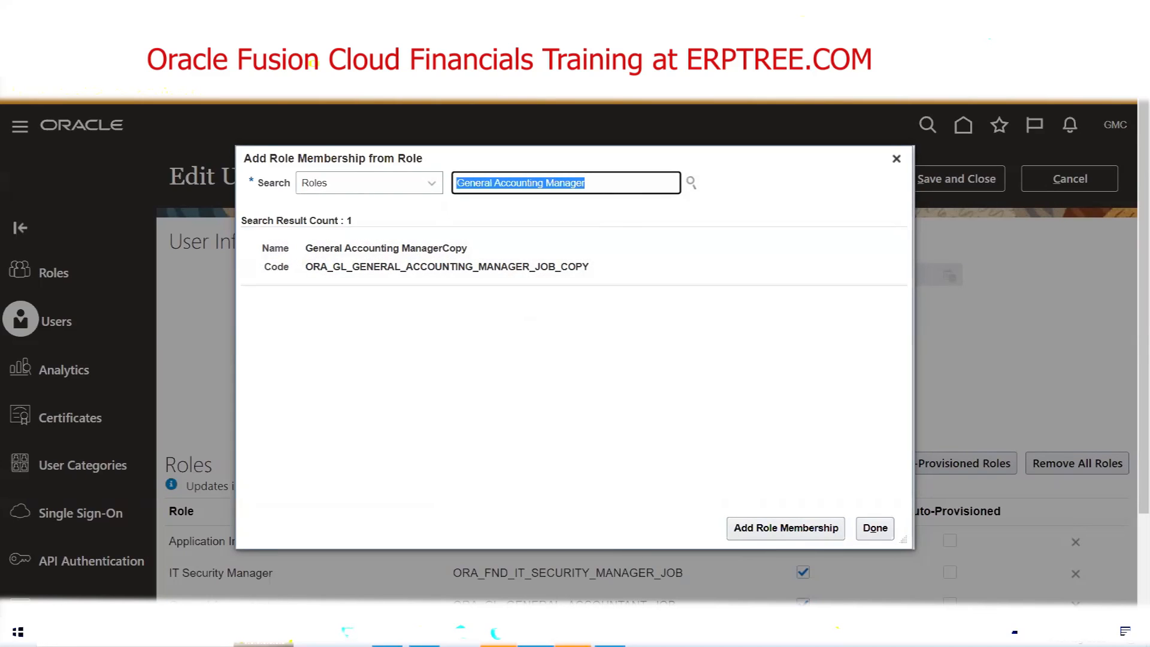
pyautogui.hotkey('alt', 'Tab')
pyautogui.click(475, 431)
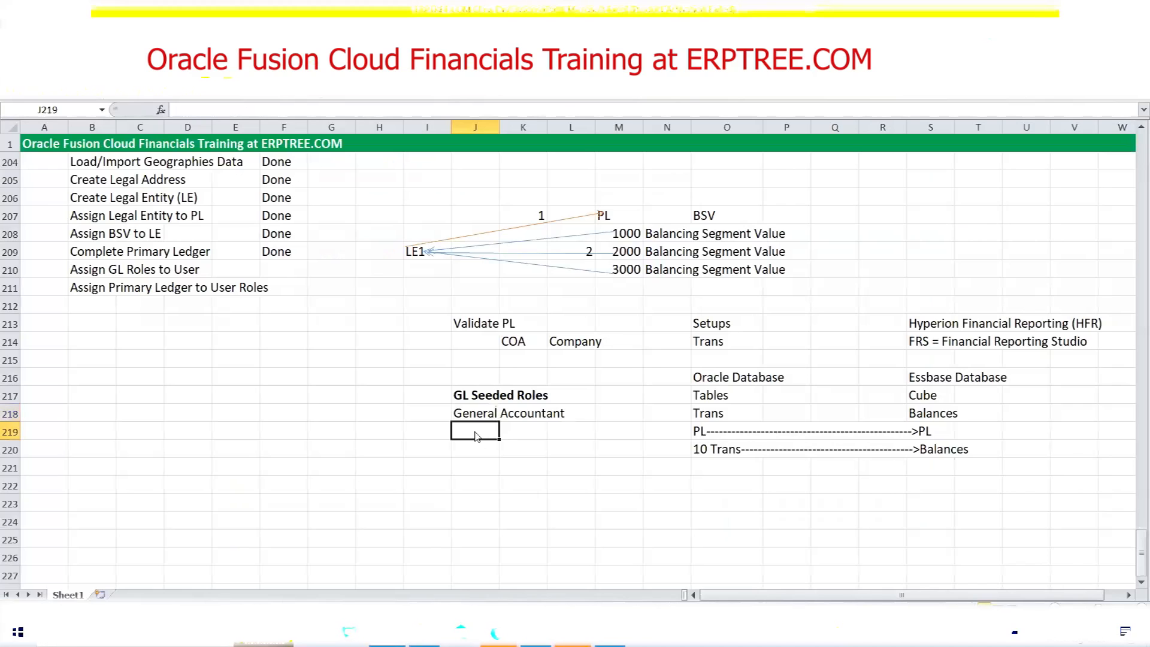
pyautogui.hotkey('ctrl', 'v')
pyautogui.hotkey('ctrl', 's')
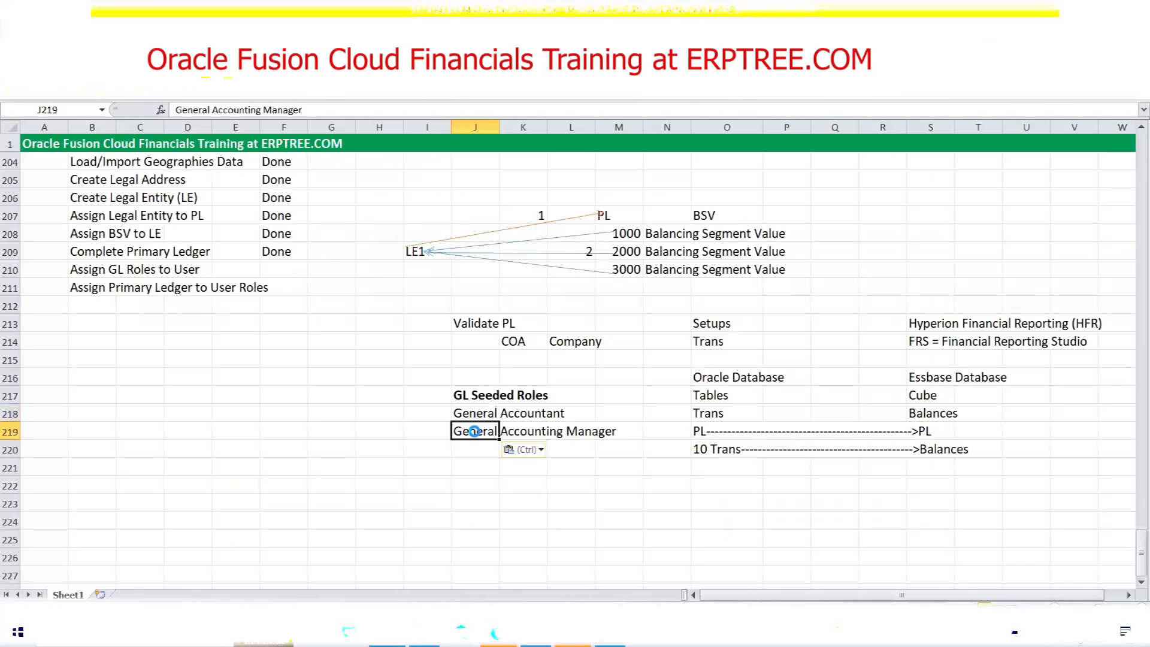
# Step: Return to the Oracle Security Console, search the roles for Financial Analyst and add ORA_GL_FINANCIAL_ANALYST_JOB to the user
pyautogui.hotkey('alt', 'Tab')
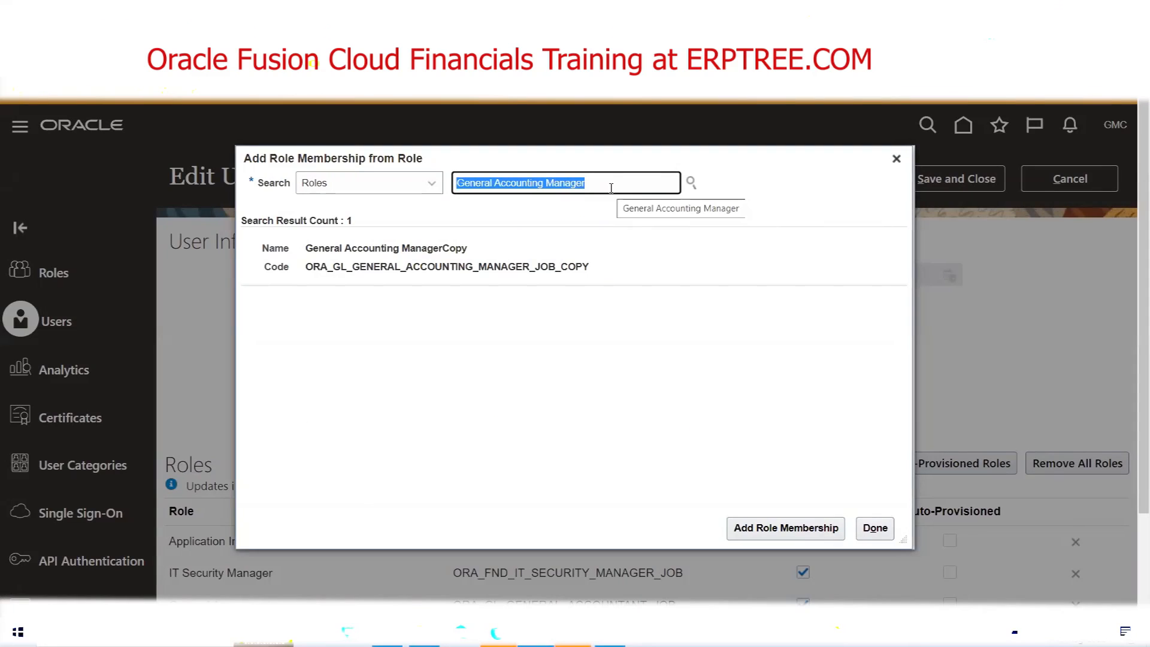
pyautogui.write('Financial')
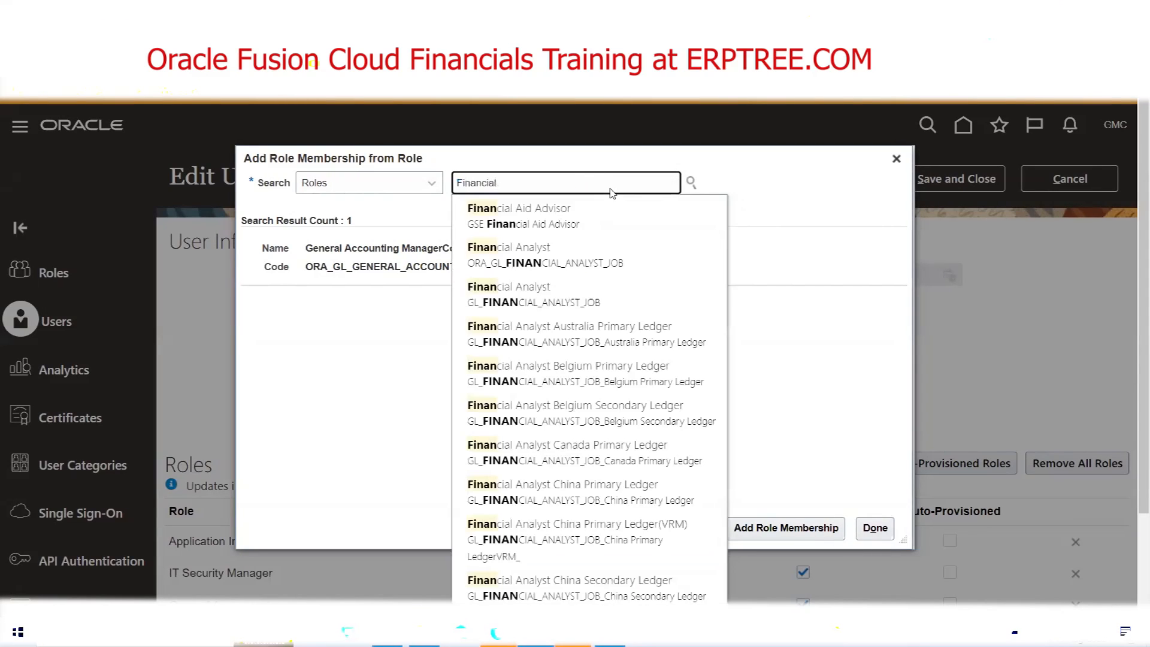
pyautogui.write(' A')
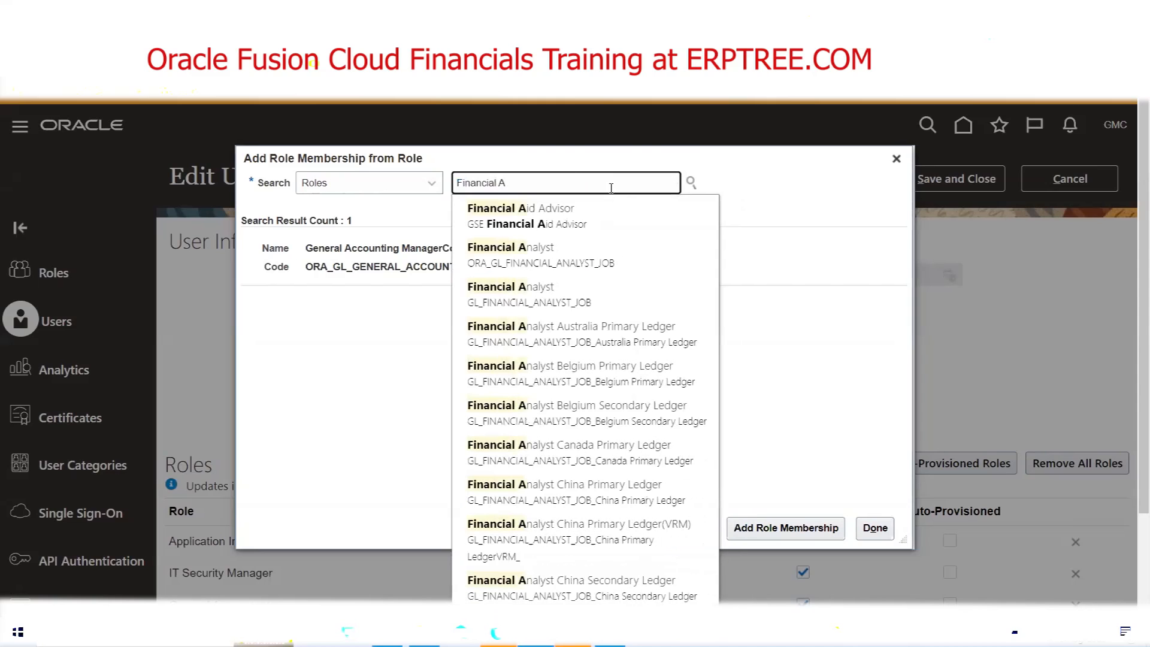
pyautogui.write('NAL')
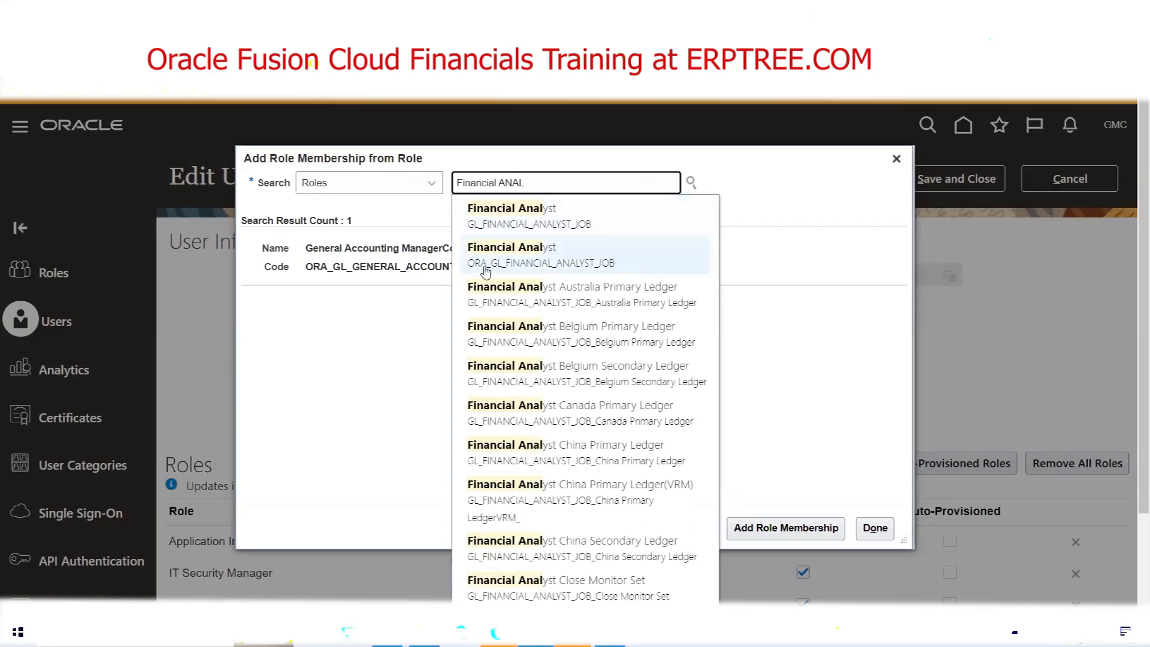
pyautogui.click(536, 255)
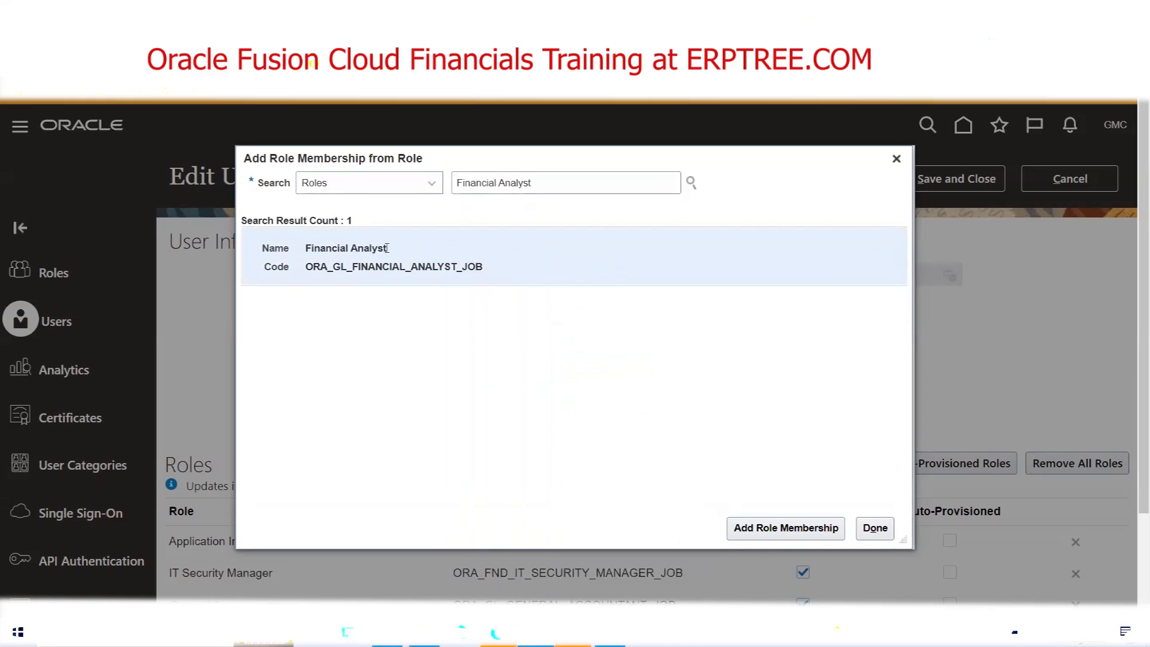
pyautogui.click(770, 534)
# Step: Copy the role name "Financial Analyst" into cell J220 of the Excel notes, under General Accounting Manager
pyautogui.moveTo(600, 182); pyautogui.dragTo(425, 197)
pyautogui.hotkey('ctrl', 'c')
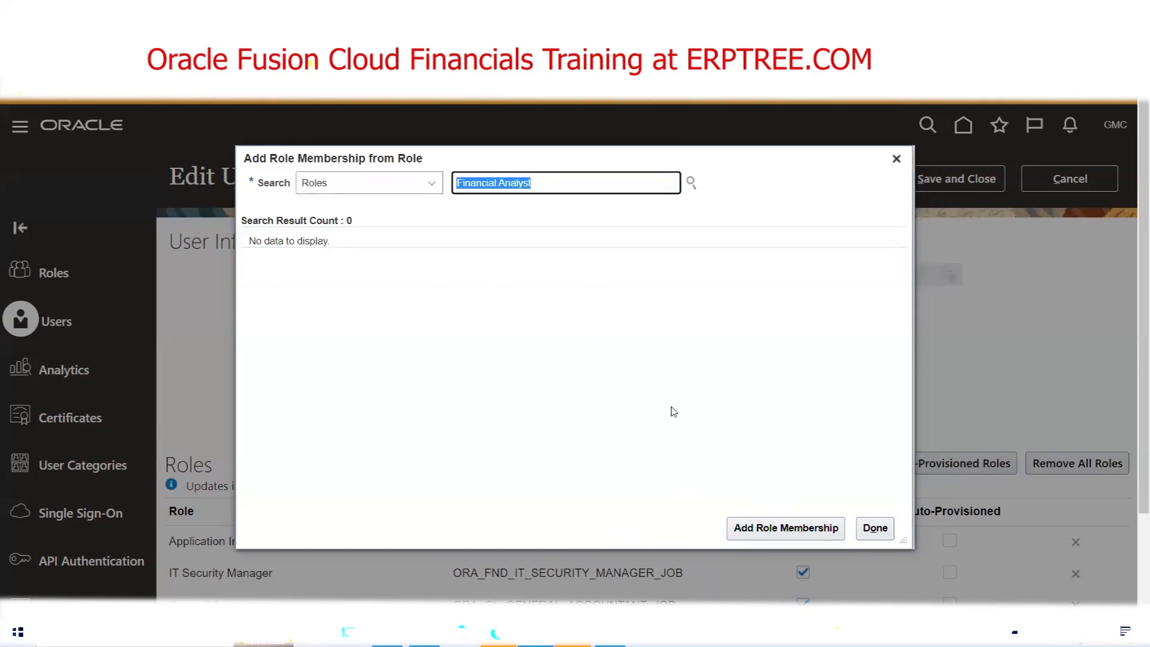
pyautogui.hotkey('alt', 'Tab')
pyautogui.click(482, 444)
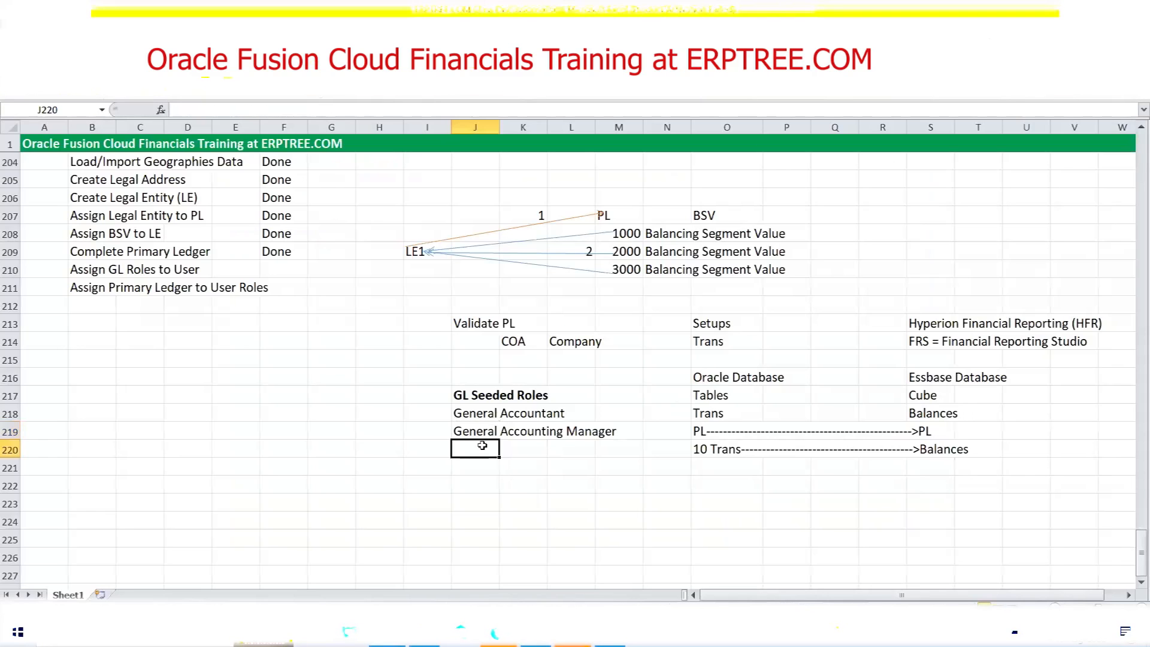
pyautogui.hotkey('ctrl', 'v')
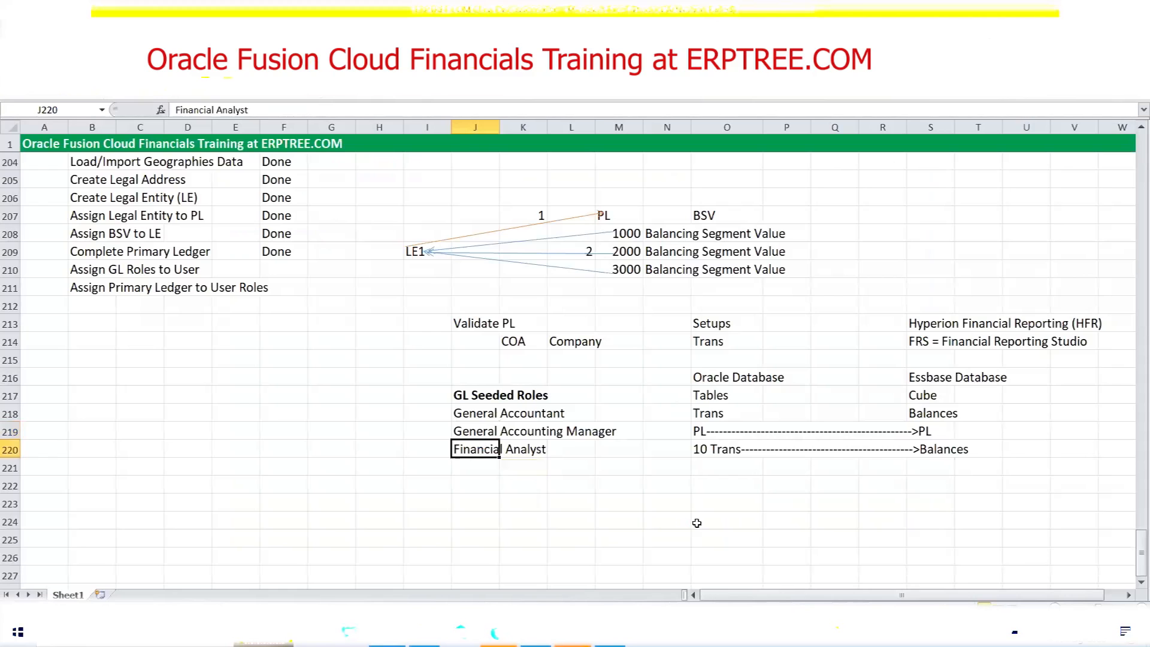
# Step: In the Oracle Security Console, search the roles for Controller and add the role with code GL_CONTROLLER_JOB to the user
pyautogui.hotkey('alt', 'Tab')
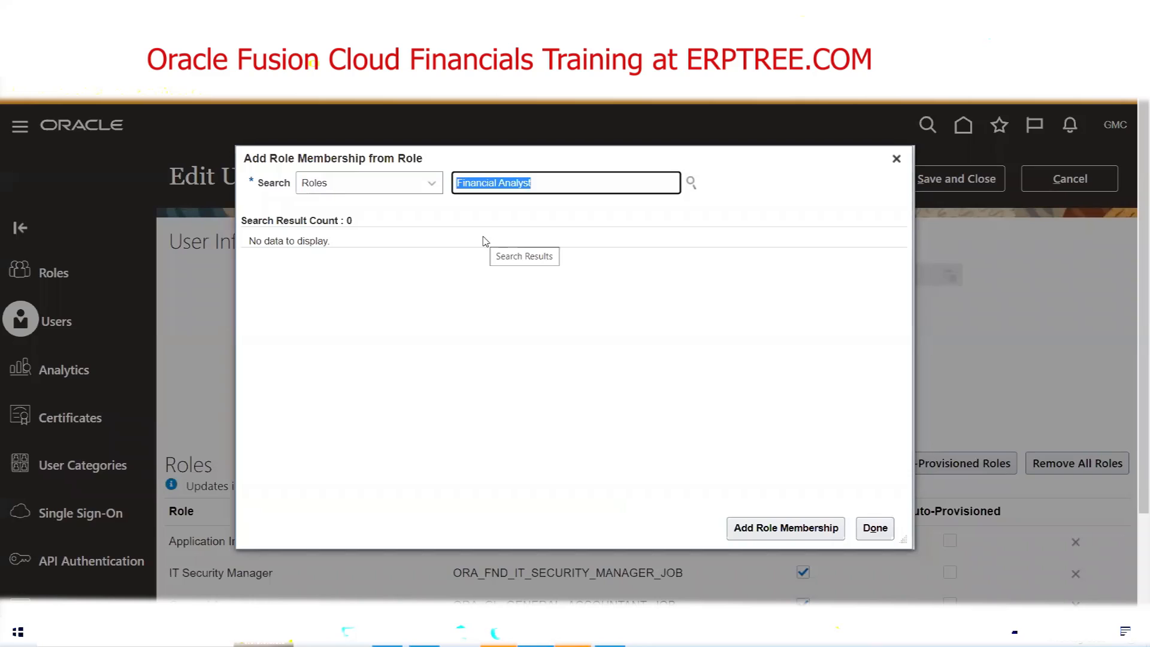
pyautogui.write('Control')
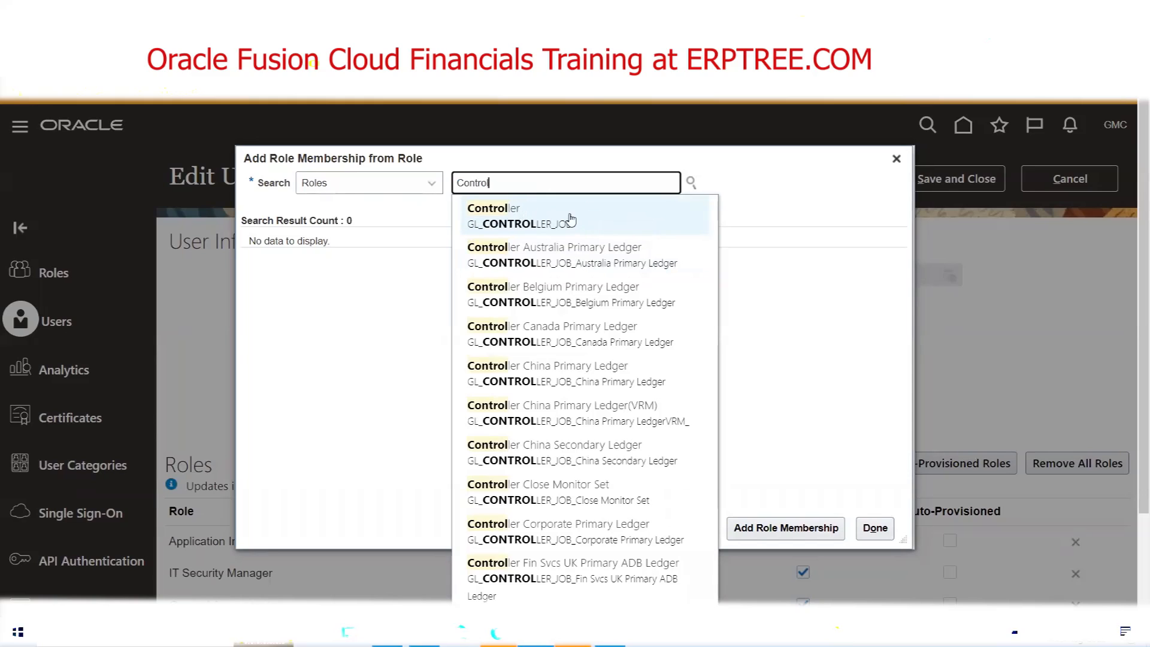
pyautogui.click(516, 217)
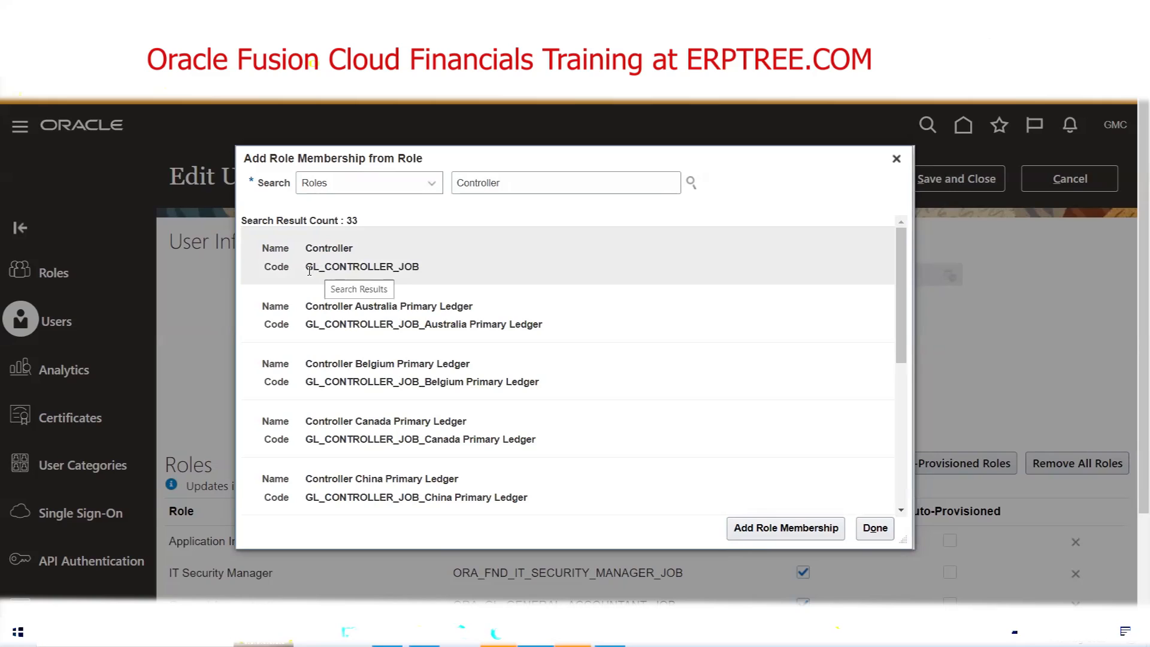
pyautogui.click(345, 259)
pyautogui.click(814, 534)
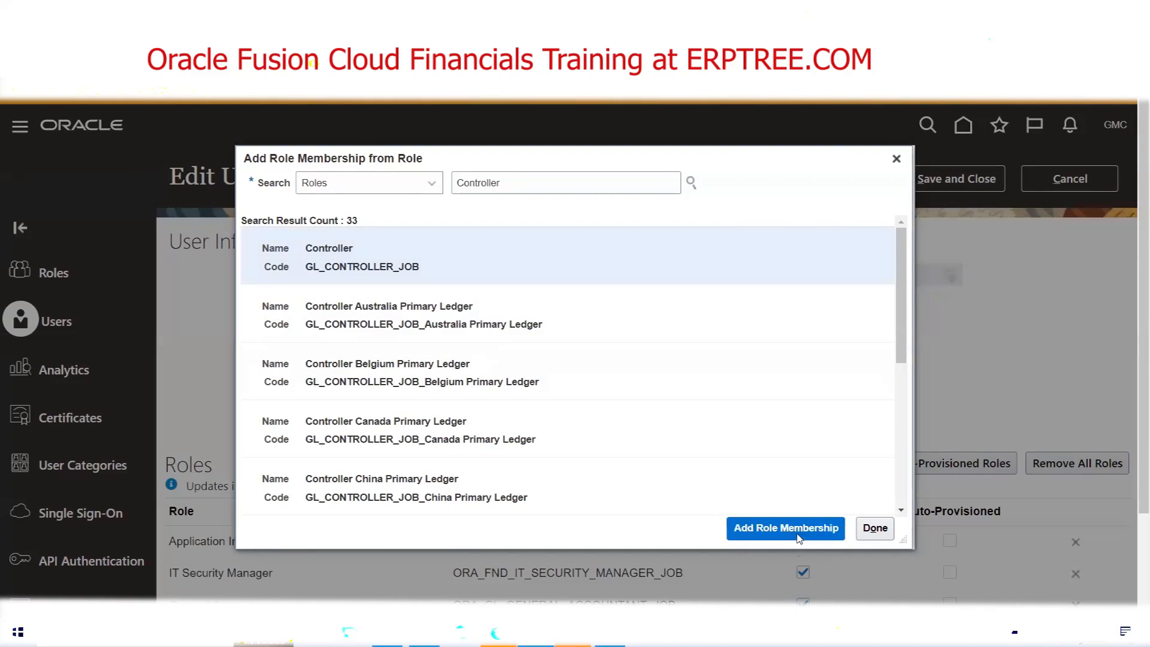
# Step: Copy the role name "Controller" into cell J221 of the Excel notes, under Financial Analyst
pyautogui.moveTo(500, 194); pyautogui.dragTo(447, 194)
pyautogui.hotkey('ctrl', 'c')
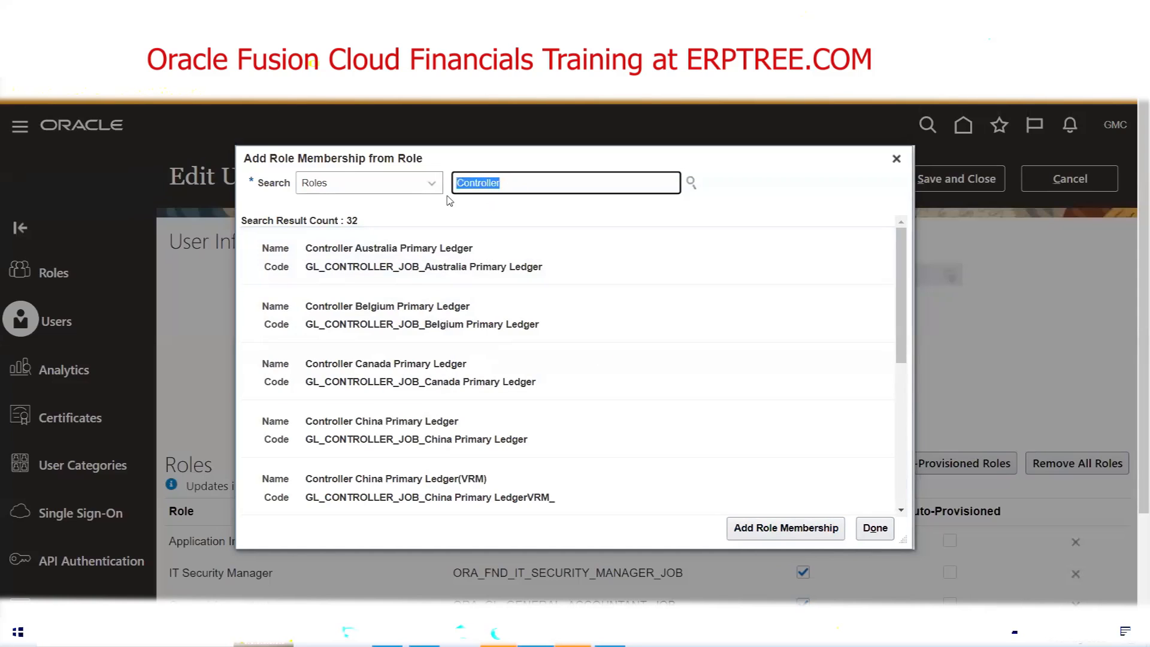
pyautogui.hotkey('alt', 'Tab')
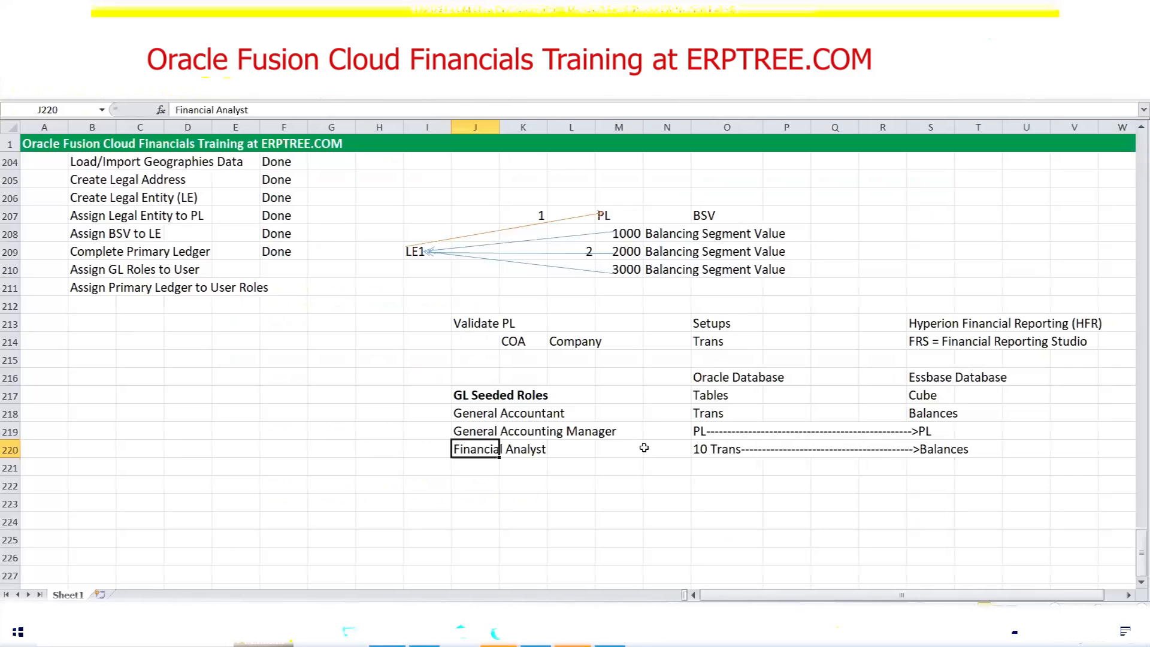
pyautogui.click(471, 462)
pyautogui.hotkey('ctrl', 'v')
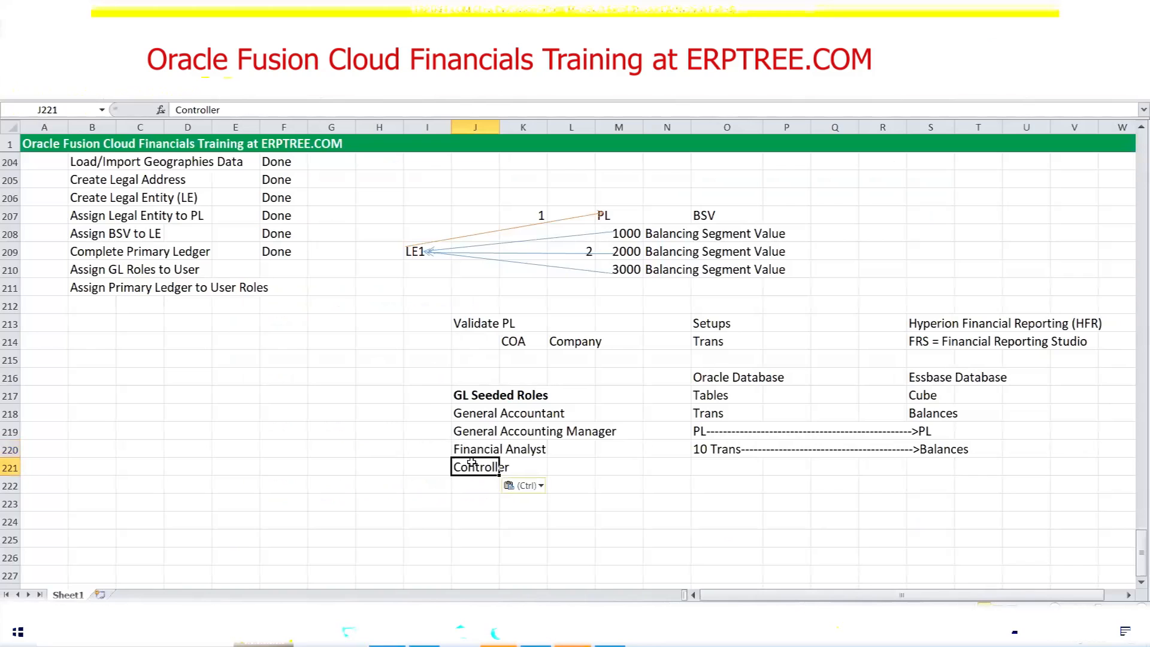
# Step: Switch to the Oracle Security Console, search the roles for Chief Financial Officer and add GL_CHIEF_FINANCIAL_OFFICER_JOB to the user
pyautogui.hotkey('alt', 'Tab')
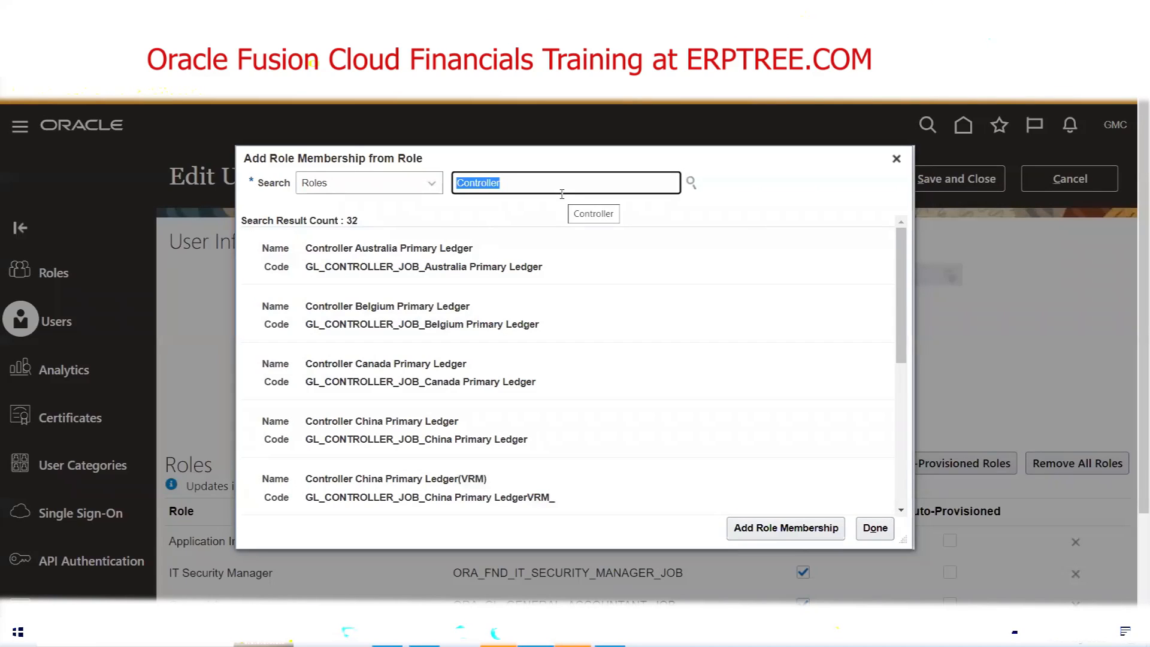
pyautogui.write('Chief')
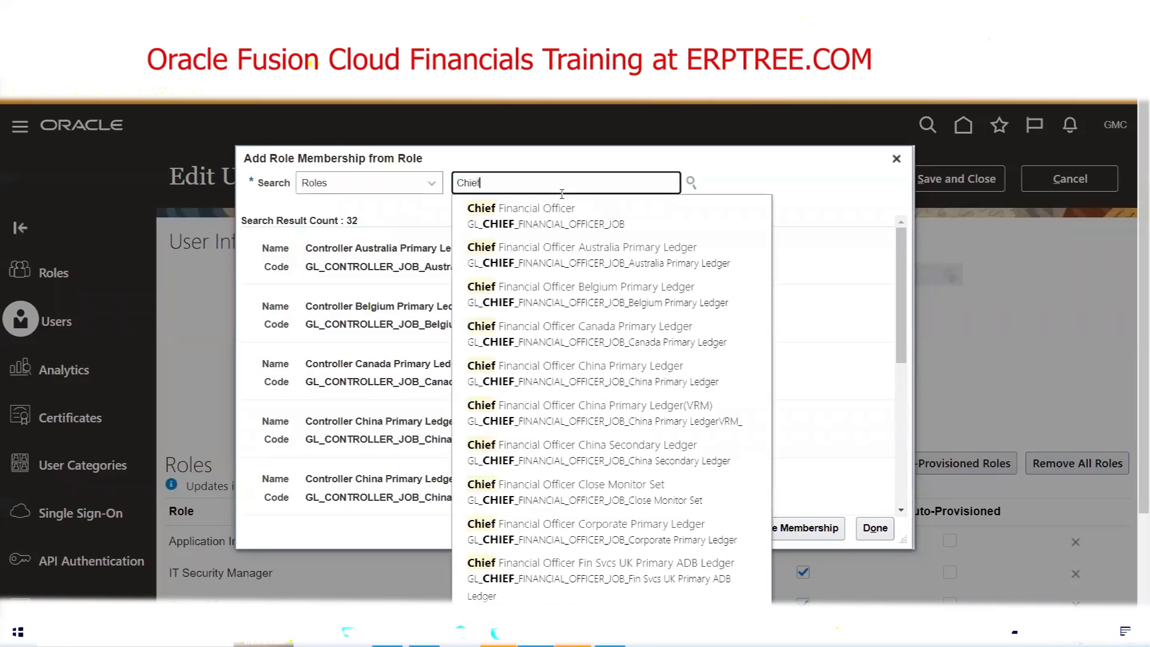
pyautogui.click(563, 209)
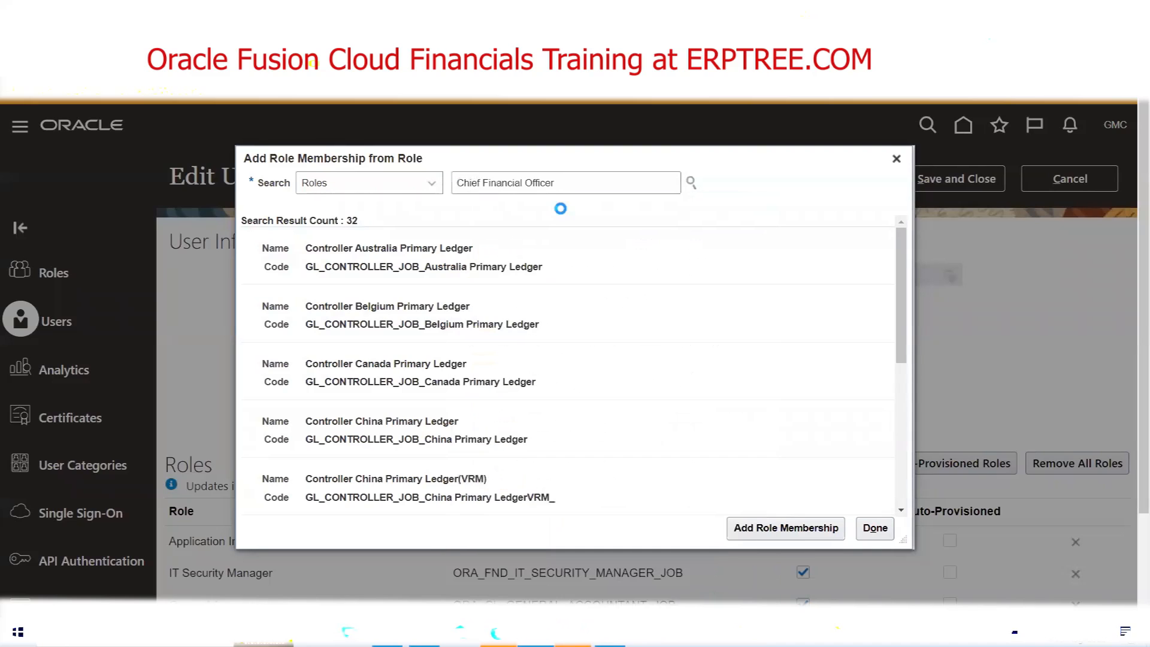
pyautogui.click(578, 176)
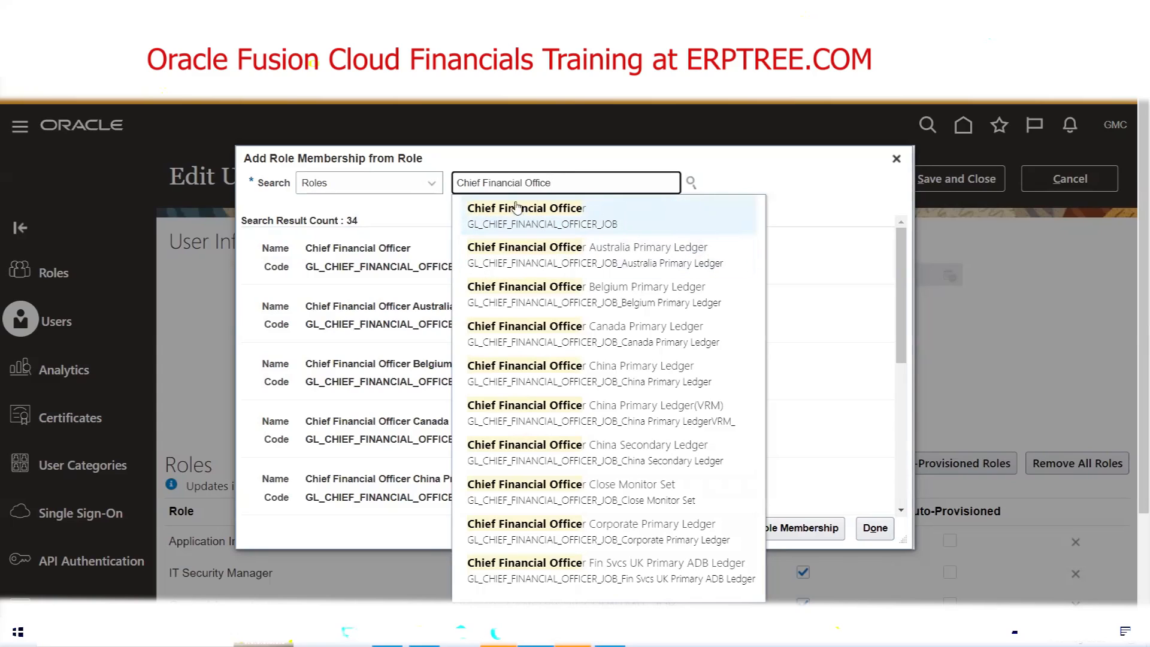
pyautogui.click(543, 214)
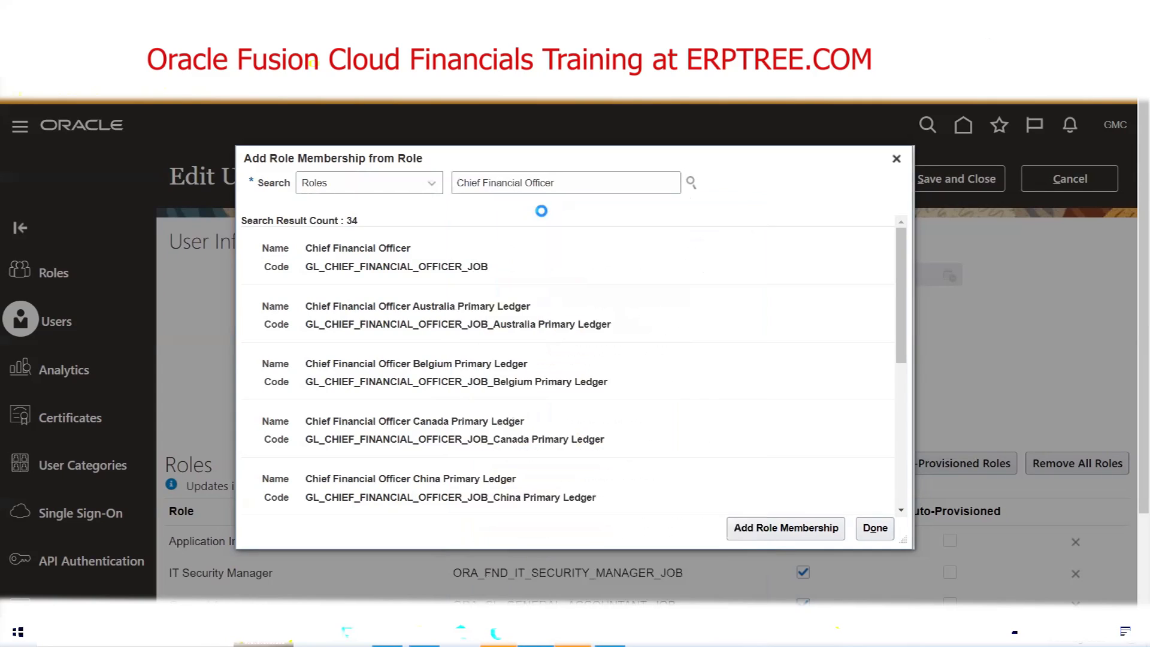
pyautogui.click(363, 257)
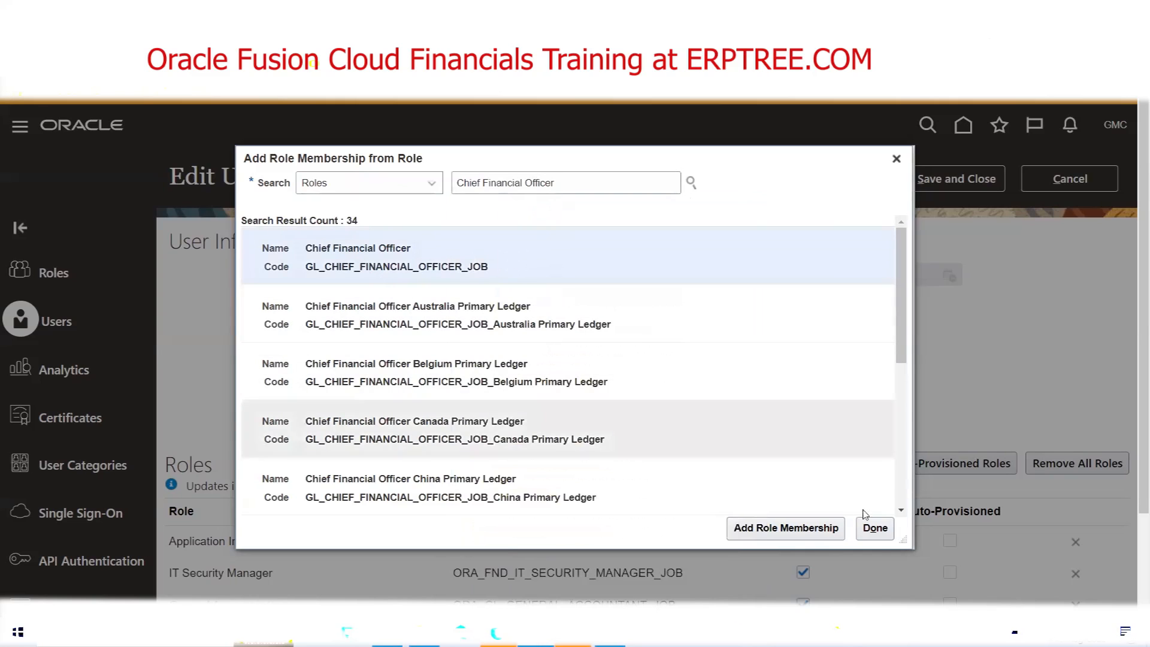
pyautogui.click(796, 533)
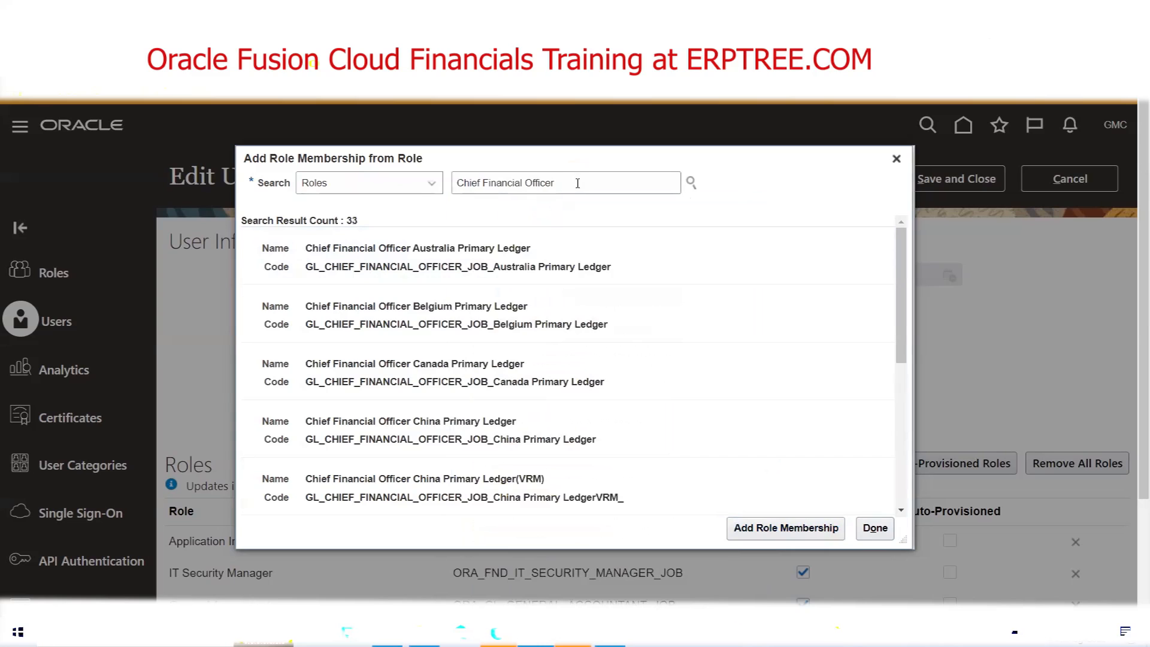
# Step: Copy the role name "Chief Financial Officer" into cell J222 of the Excel notes and select the Controller and Chief Financial Officer entries
pyautogui.moveTo(577, 182); pyautogui.dragTo(381, 200)
pyautogui.hotkey('ctrl', 'c')
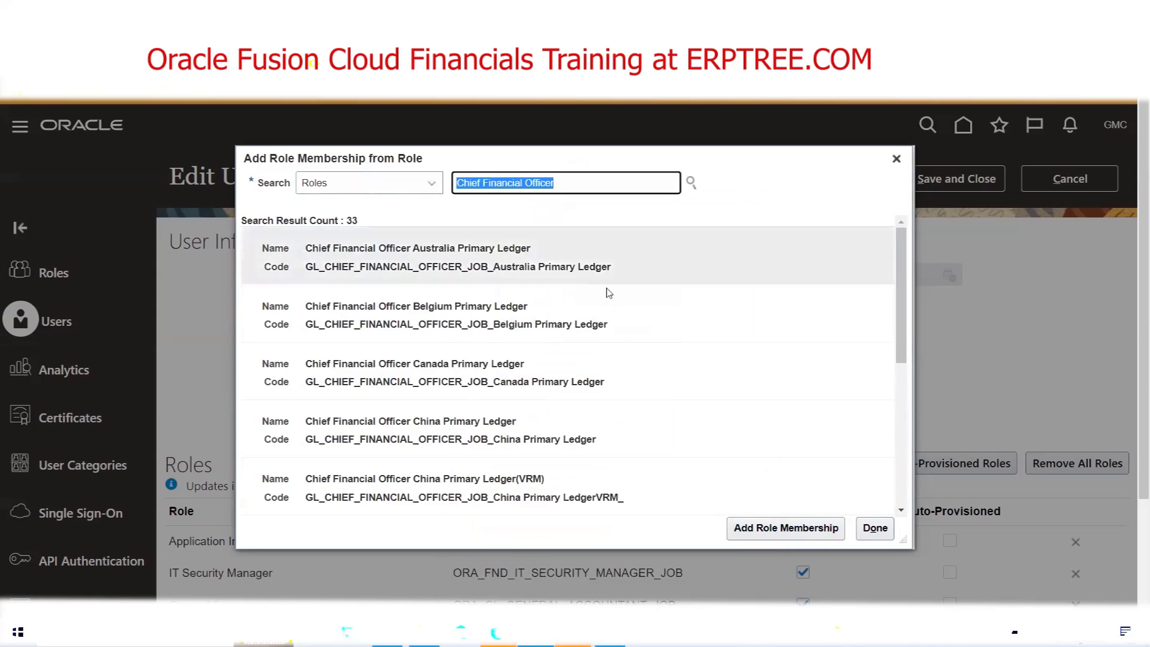
pyautogui.hotkey('alt', 'Tab')
pyautogui.click(483, 486)
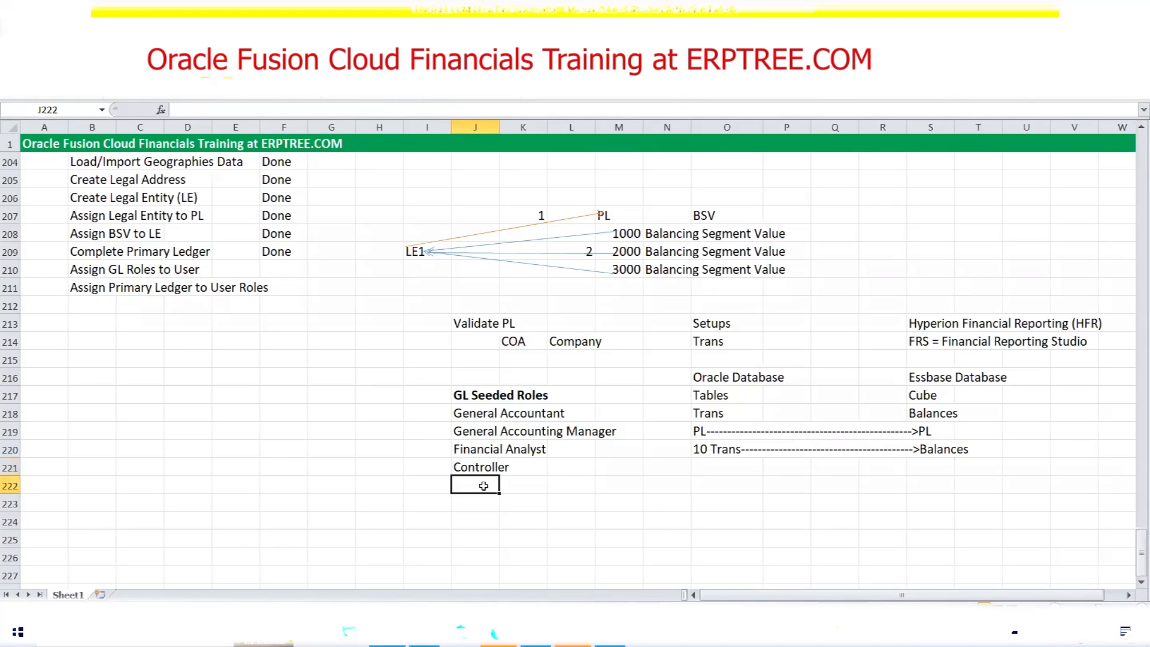
pyautogui.hotkey('ctrl', 'v')
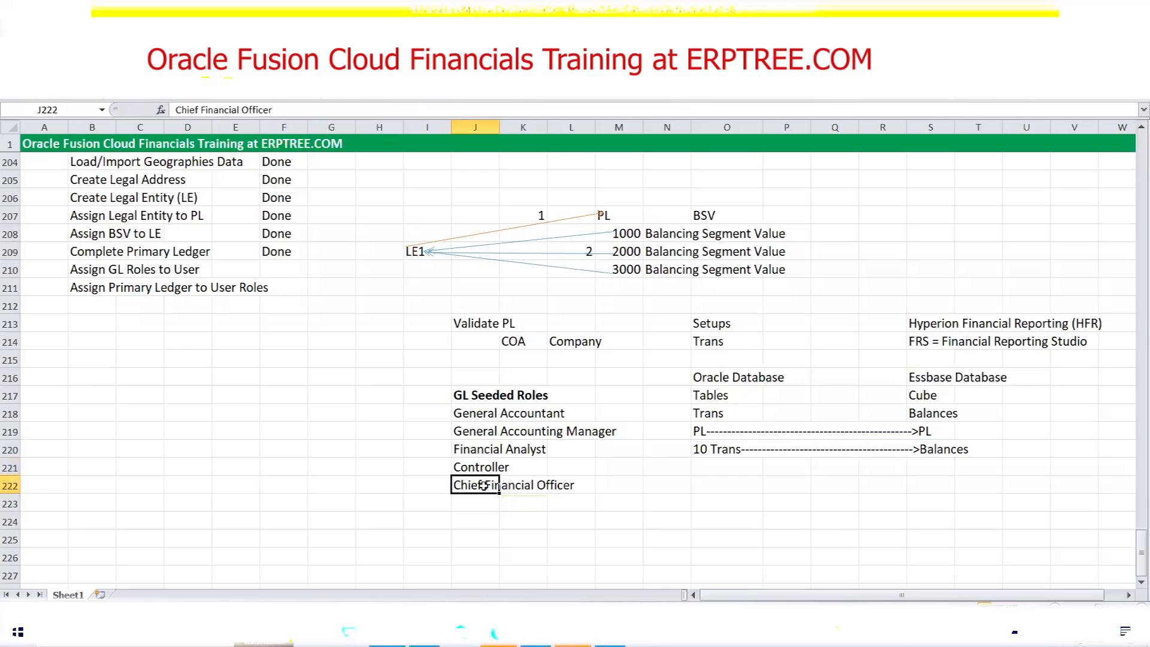
pyautogui.moveTo(468, 467); pyautogui.dragTo(557, 489)
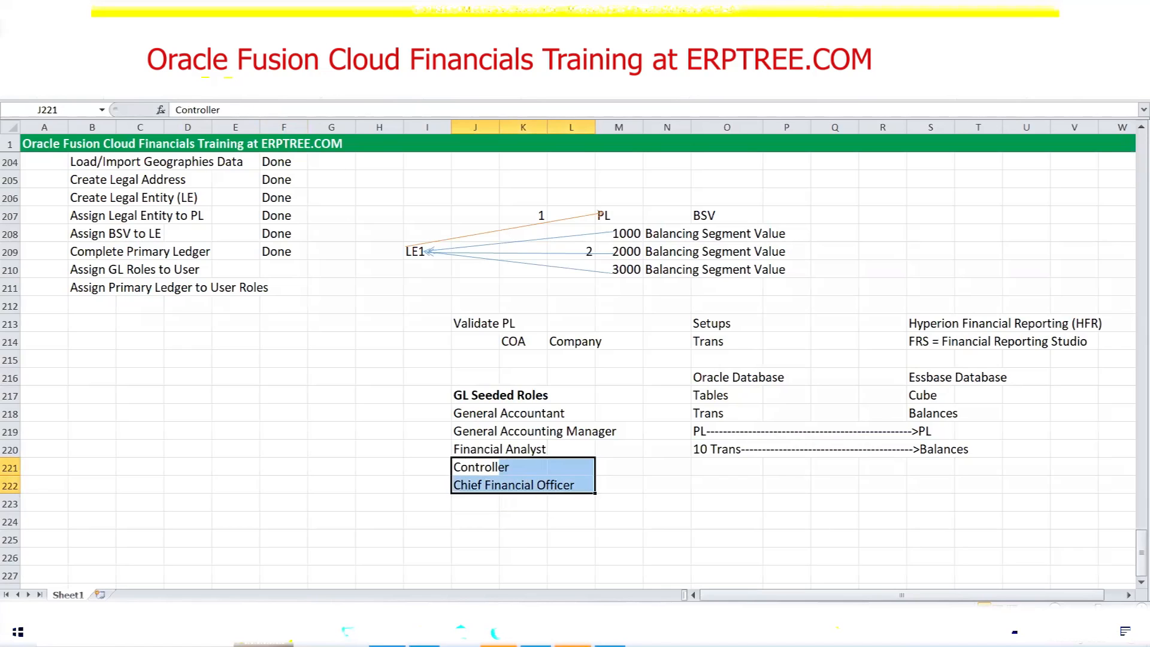
# Step: Change the font colour of the Controller and Chief Financial Officer entries in J221 and J222 to light grey
pyautogui.click(240, 75)
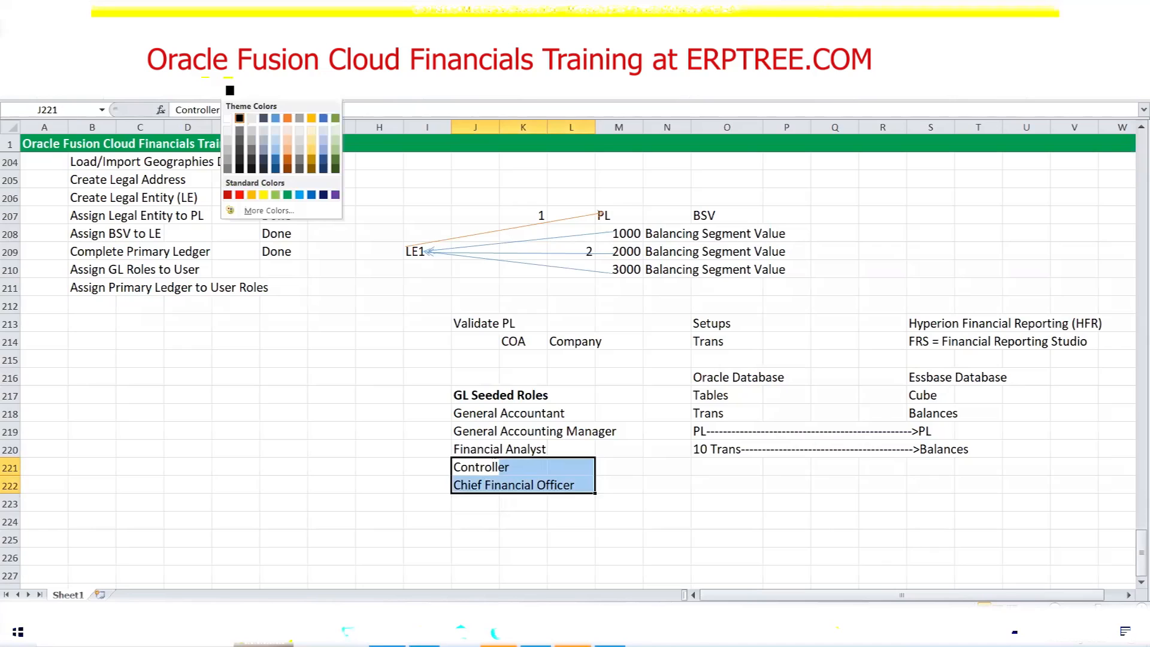
pyautogui.click(228, 162)
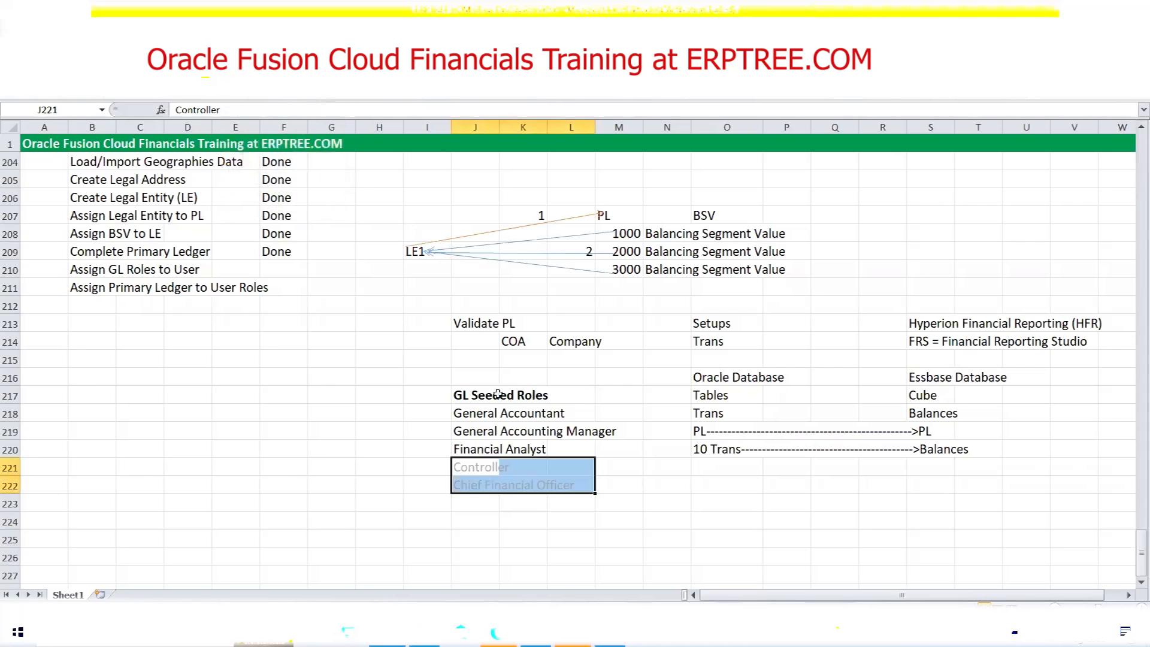
pyautogui.moveTo(476, 412); pyautogui.dragTo(611, 449)
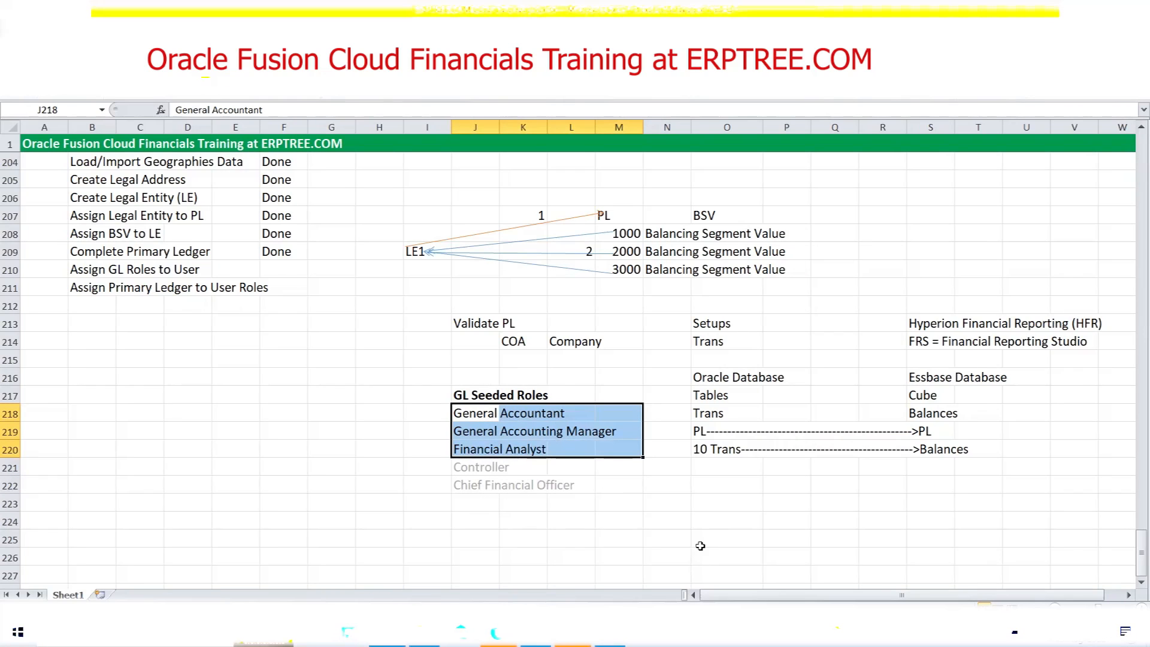
pyautogui.click(617, 509)
pyautogui.moveTo(470, 413); pyautogui.dragTo(603, 488)
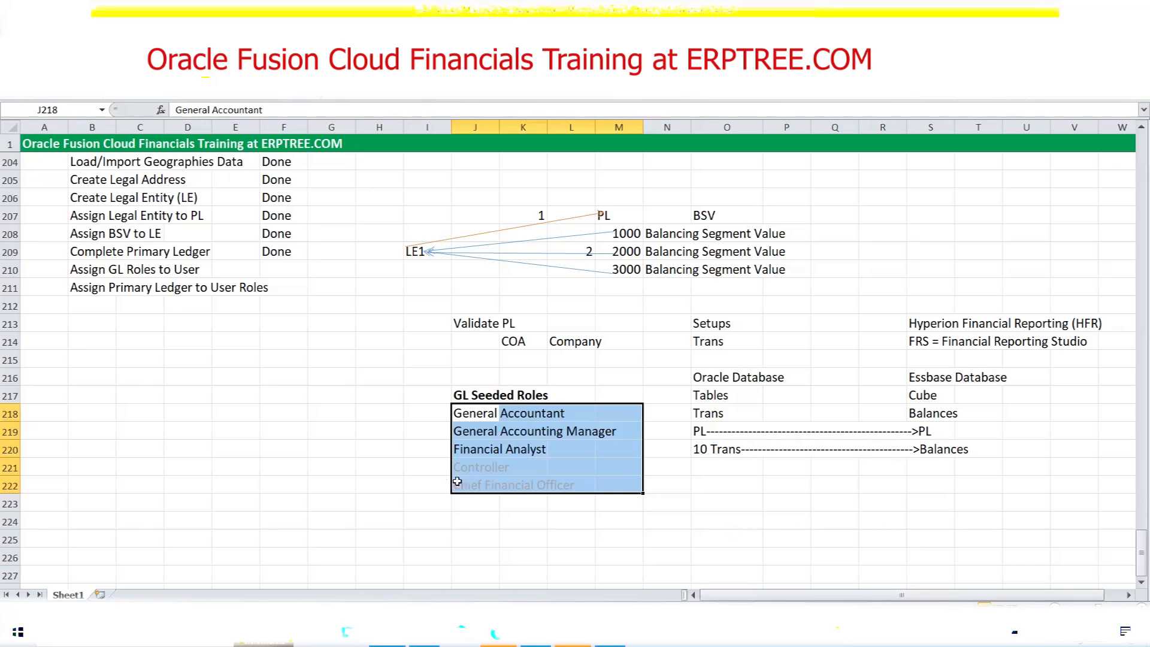
pyautogui.click(446, 416)
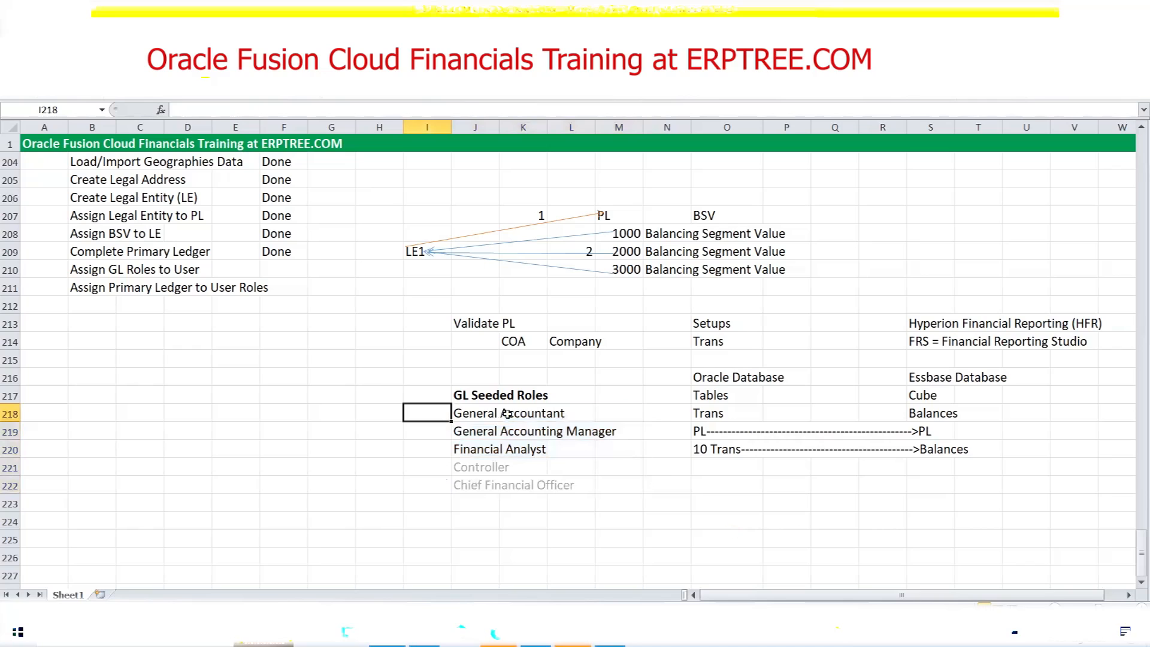
pyautogui.moveTo(468, 414); pyautogui.dragTo(601, 494)
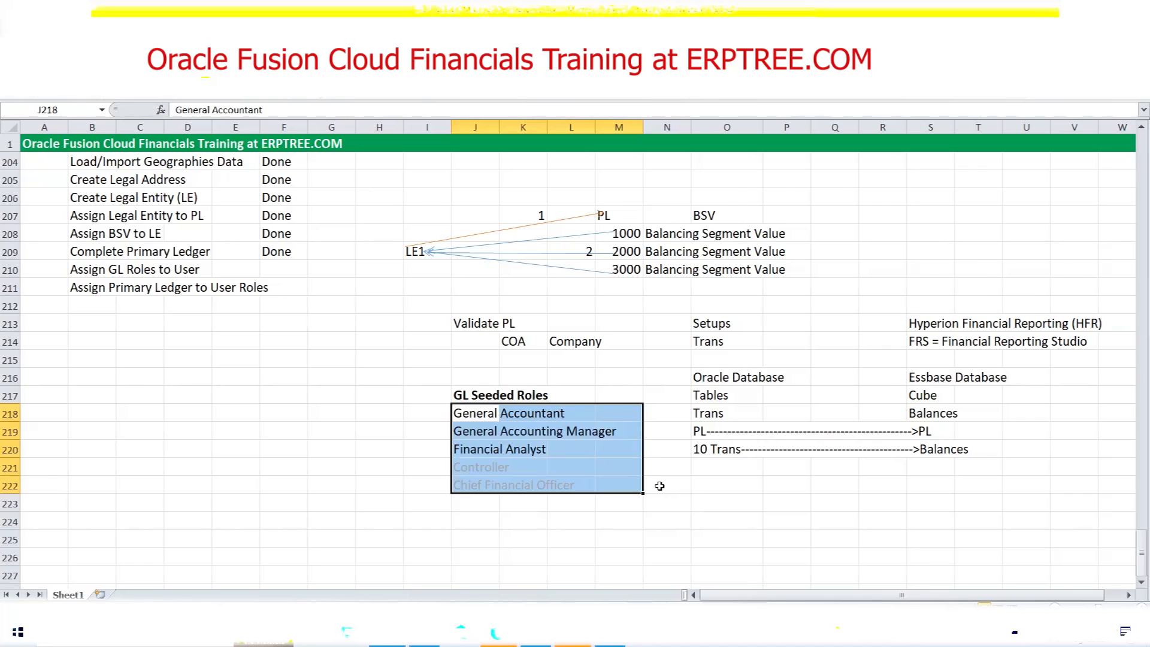
# Step: Enter "GMC USA Primary Ledger" in cell O223, below the database notes
pyautogui.scroll(-1, 659, 486)
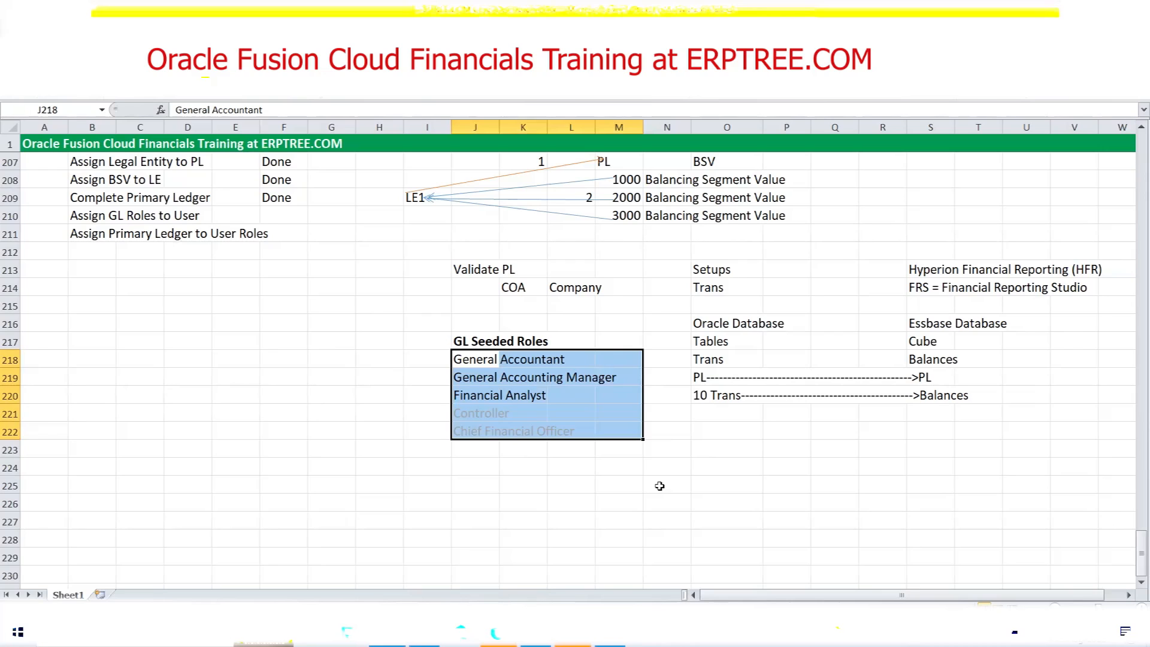
pyautogui.click(731, 455)
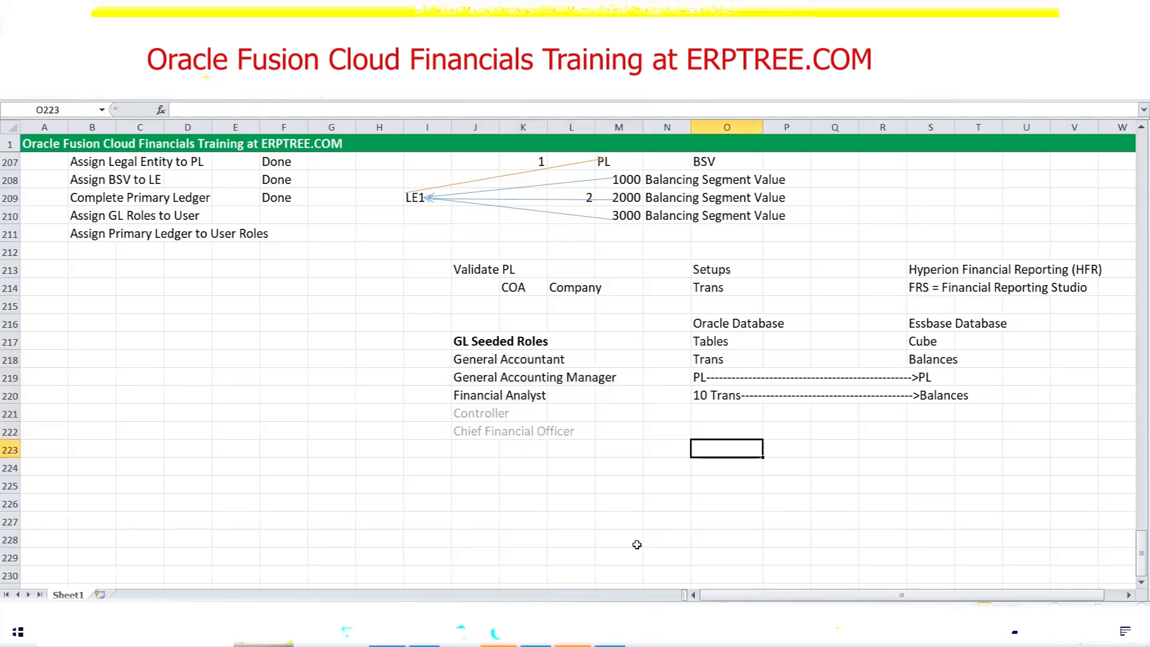
pyautogui.write('GMC UA')
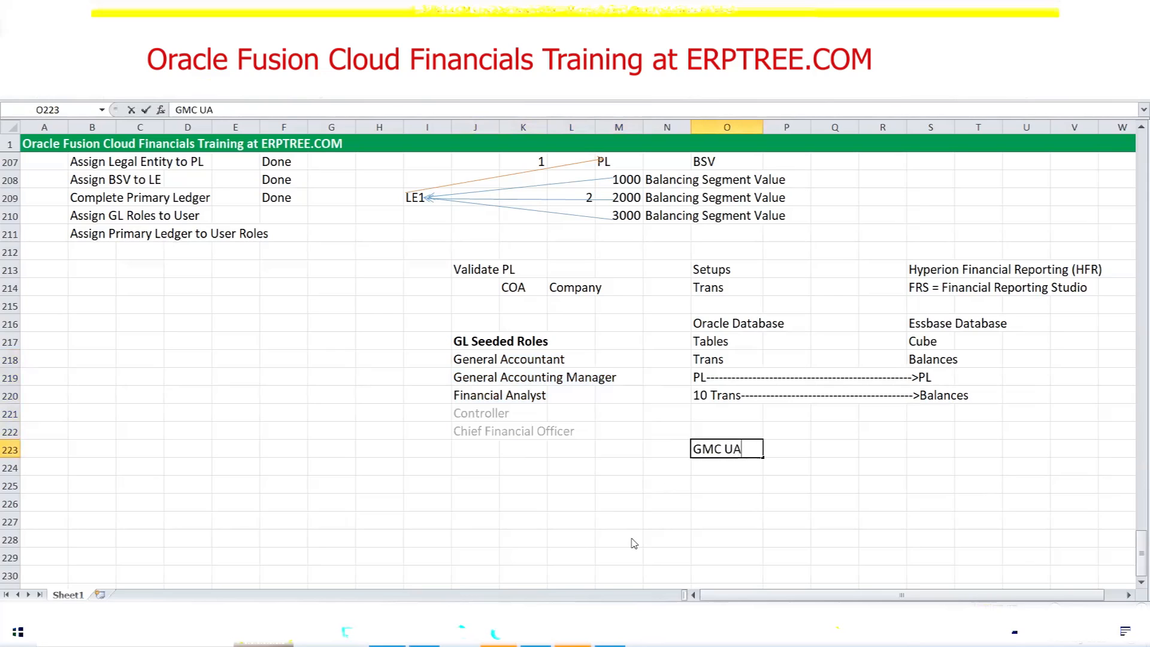
pyautogui.press('BackSpace')
pyautogui.write('SA Primary Ledger')
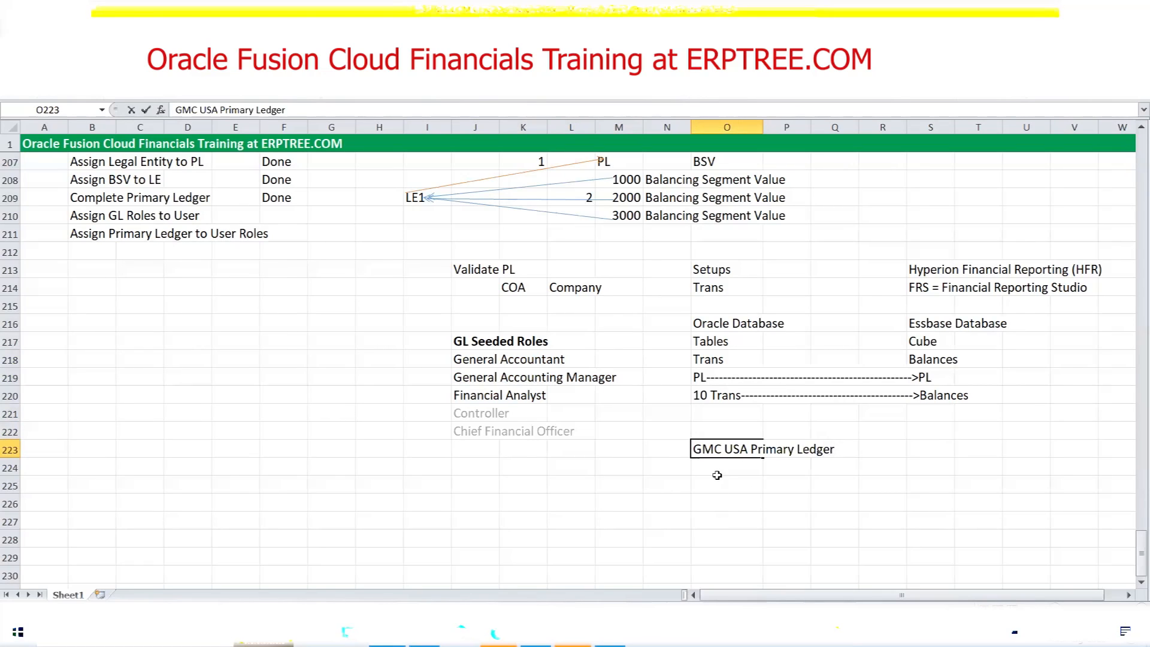
pyautogui.press('Return')
pyautogui.click(722, 452)
pyautogui.scroll(1, 102, 320)
pyautogui.click(86, 252)
pyautogui.moveTo(86, 252); pyautogui.dragTo(192, 248)
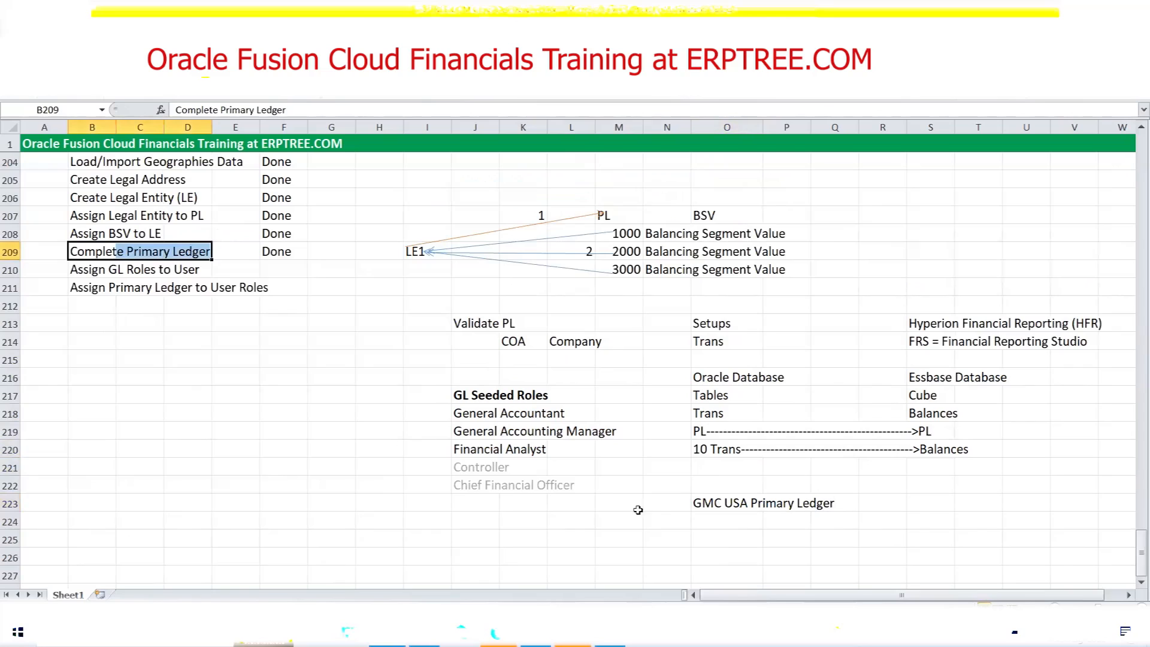
pyautogui.hotkey('ctrl', 'c')
# Step: Copy the ledger name "GMC USA Primary Ledger" from cell O223 into cell O225
pyautogui.click(728, 506)
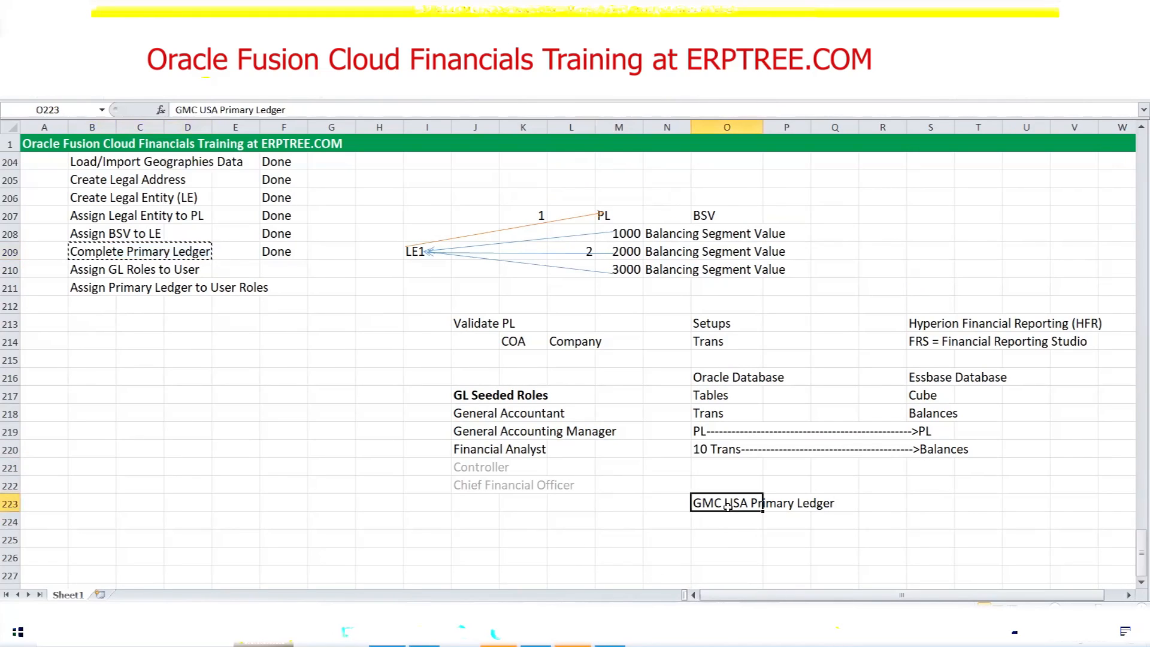
pyautogui.hotkey('ctrl', 'c')
pyautogui.click(715, 539)
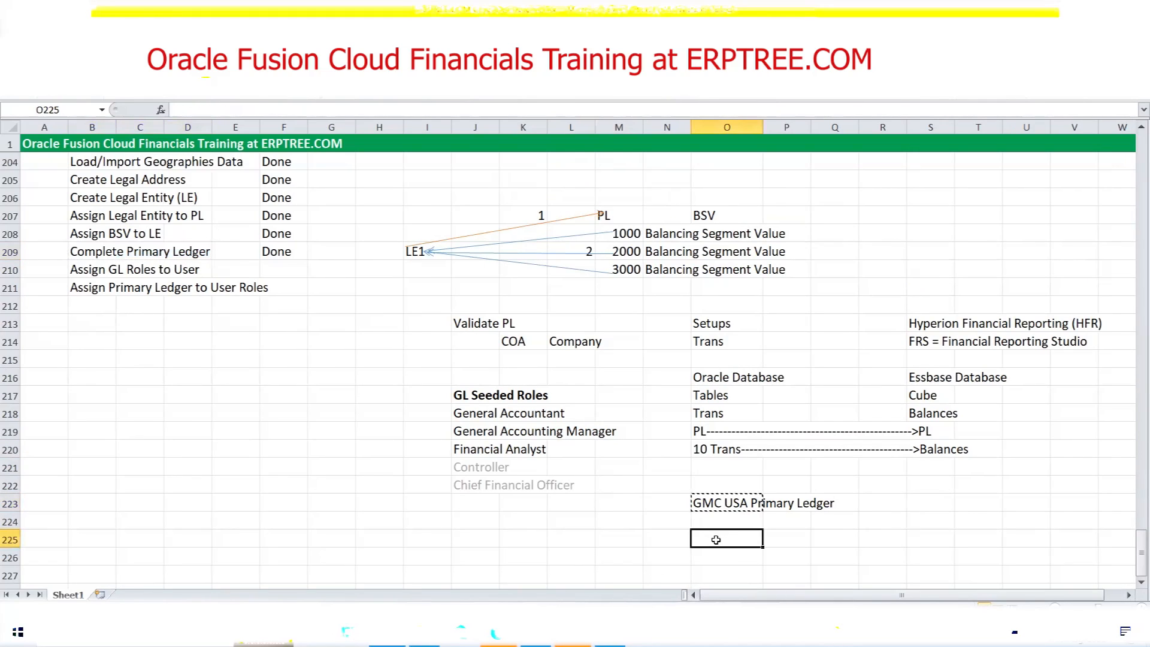
pyautogui.hotkey('ctrl', 'v')
pyautogui.press('Escape')
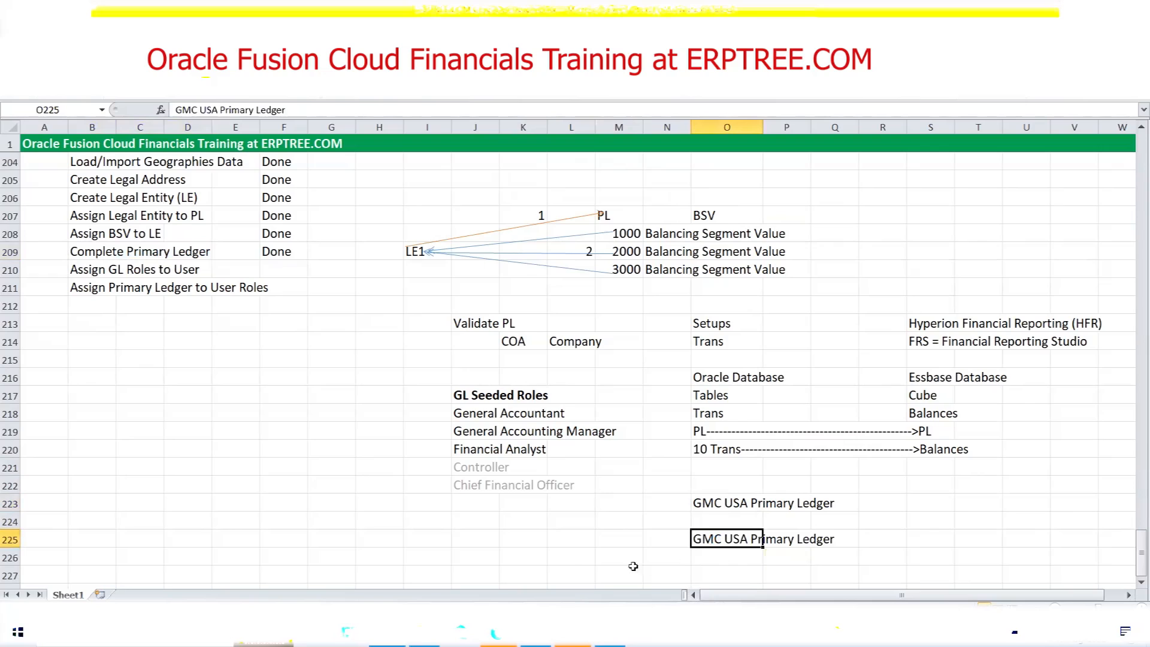
# Step: Label the copied ledger name in row 225 by entering "Data Access Set" in cell L225
pyautogui.click(584, 541)
pyautogui.write('D')
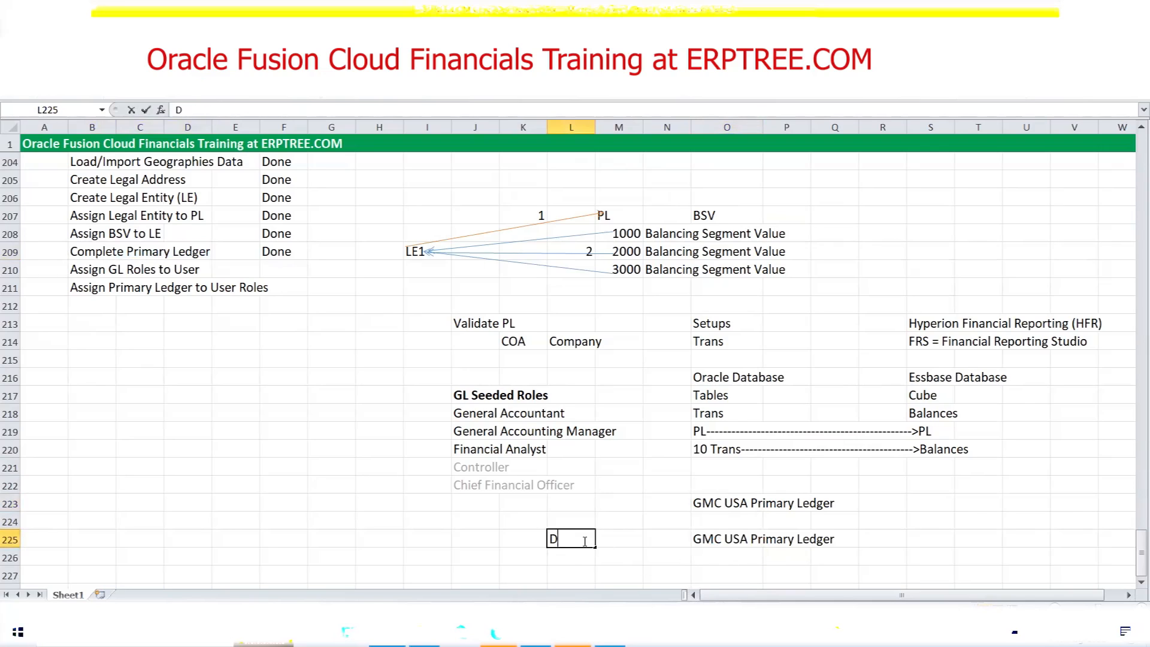
pyautogui.write('ata Access Set')
pyautogui.hotkey('ctrl', 'Return')
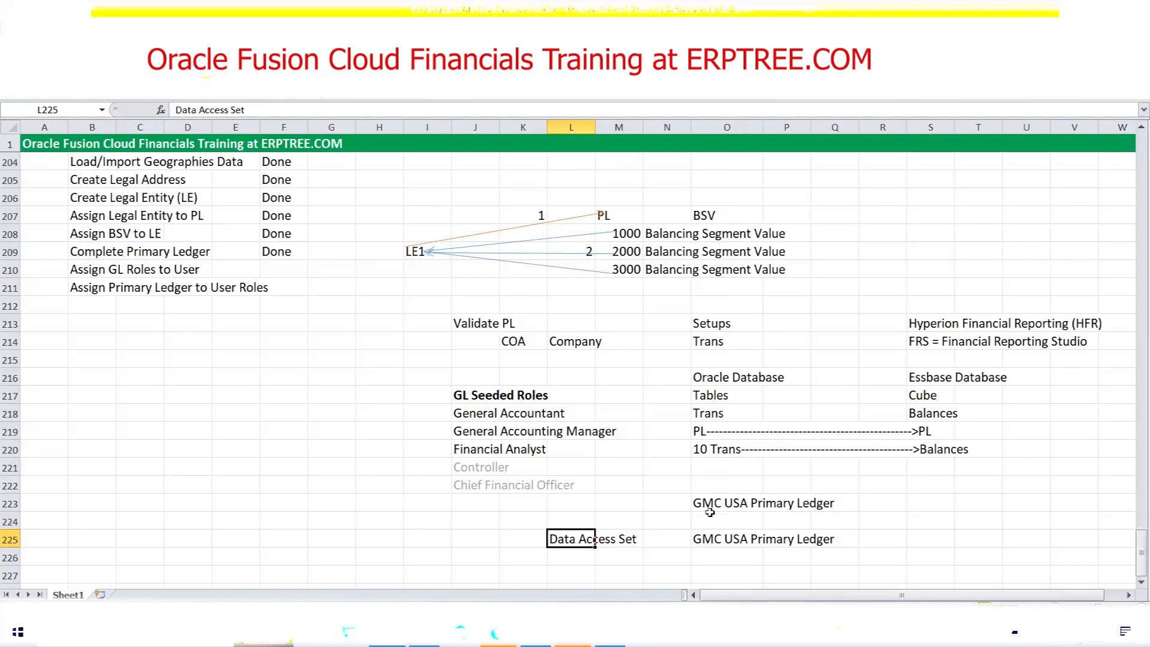
# Step: Review the Complete Primary Ledger task together with the GMC USA Primary Ledger and its same-named Data Access Set in the notes
pyautogui.moveTo(705, 506); pyautogui.dragTo(841, 505)
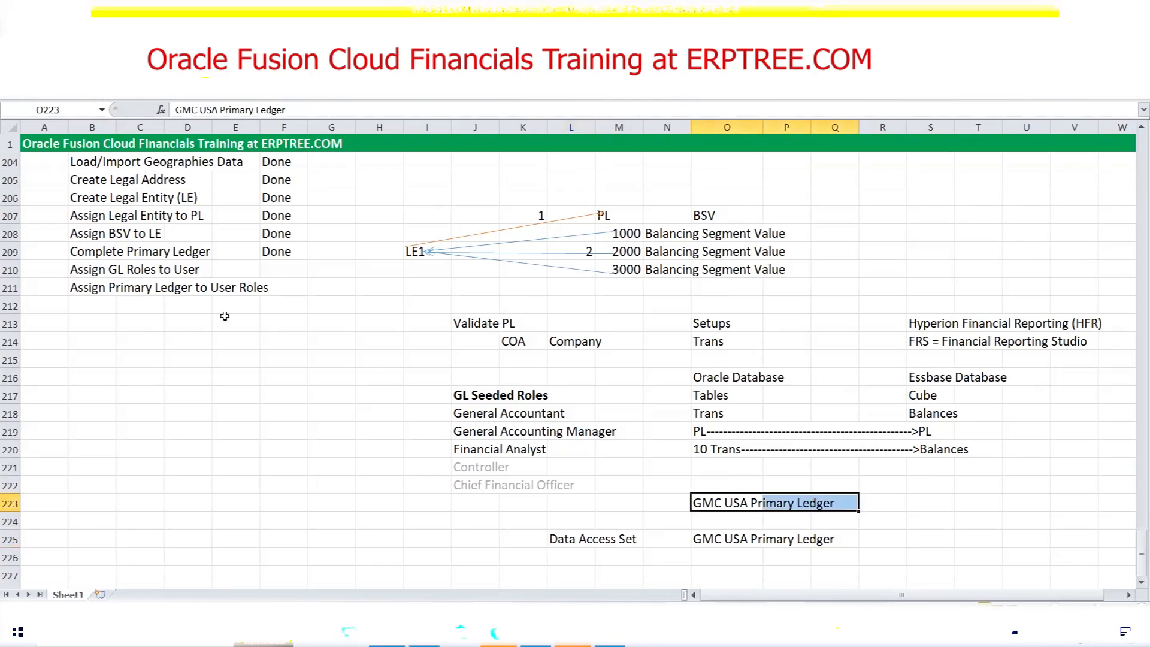
pyautogui.moveTo(83, 251); pyautogui.dragTo(288, 259)
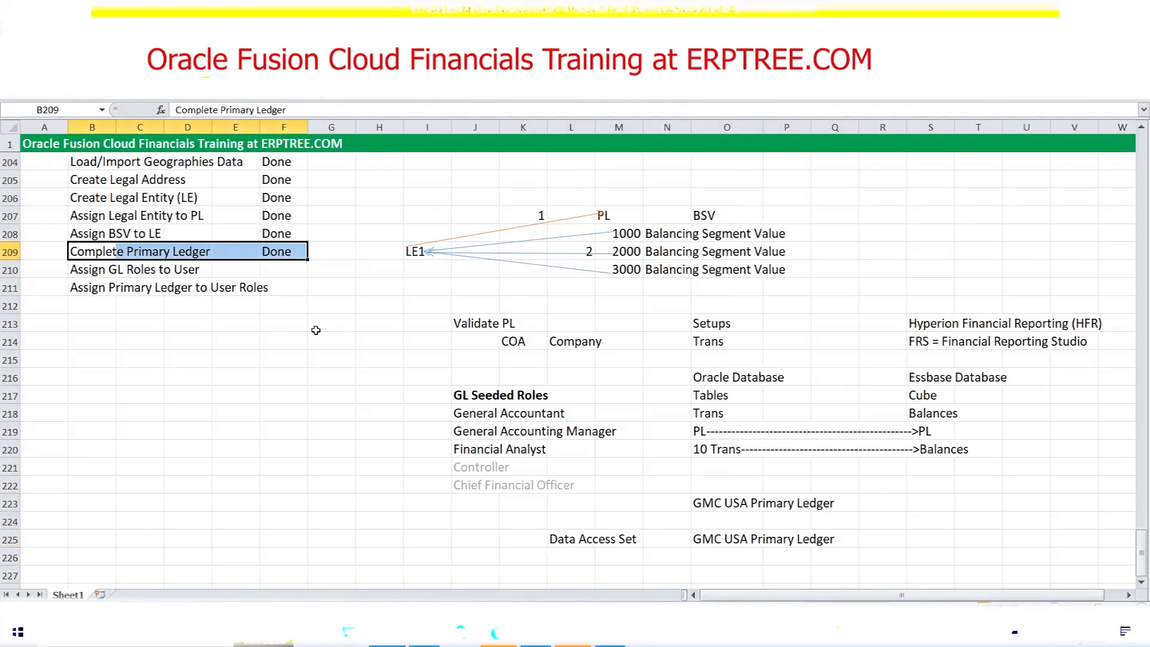
pyautogui.scroll(-3, 280, 350)
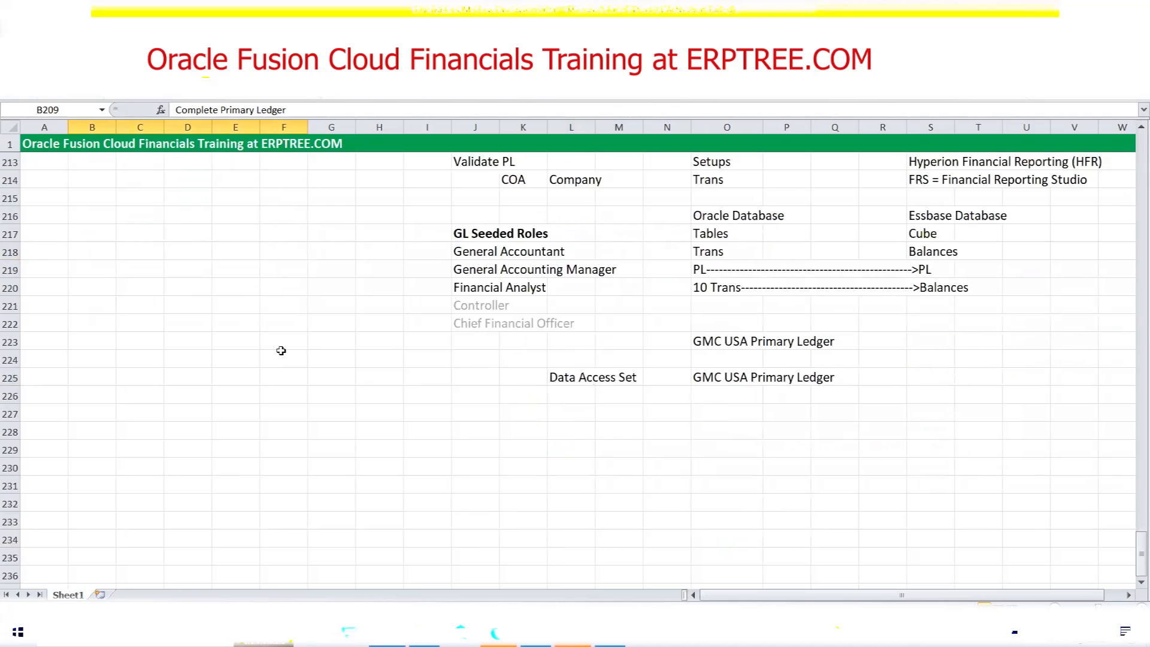
pyautogui.click(699, 340)
pyautogui.moveTo(756, 334); pyautogui.dragTo(822, 342)
pyautogui.moveTo(707, 377); pyautogui.dragTo(839, 378)
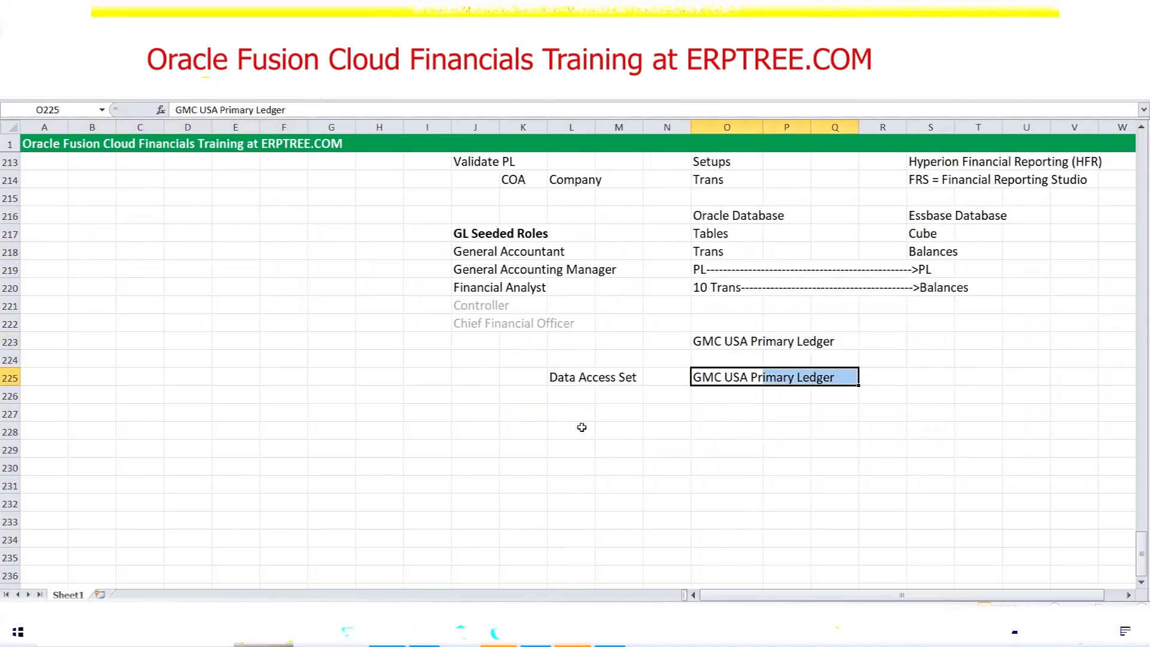
pyautogui.moveTo(549, 378); pyautogui.dragTo(633, 377)
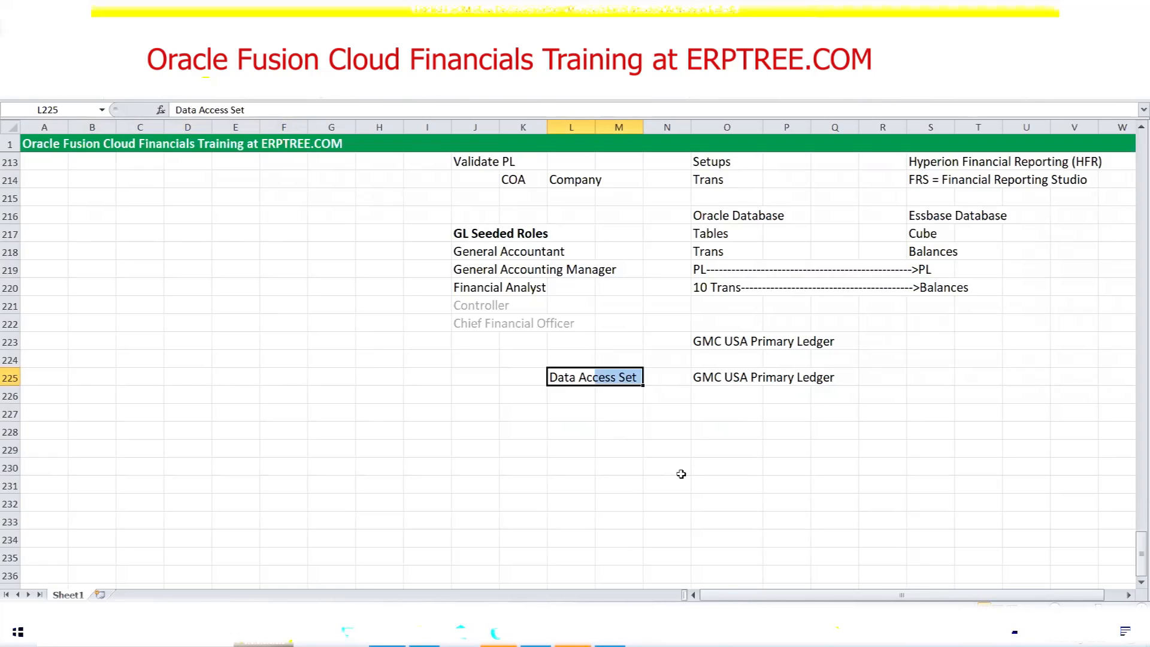
# Step: Examine the GL seeded roles in J218:J222 against the Data Access Set and GMC USA Primary Ledger entries in rows 223 and 225
pyautogui.moveTo(464, 254); pyautogui.dragTo(591, 305)
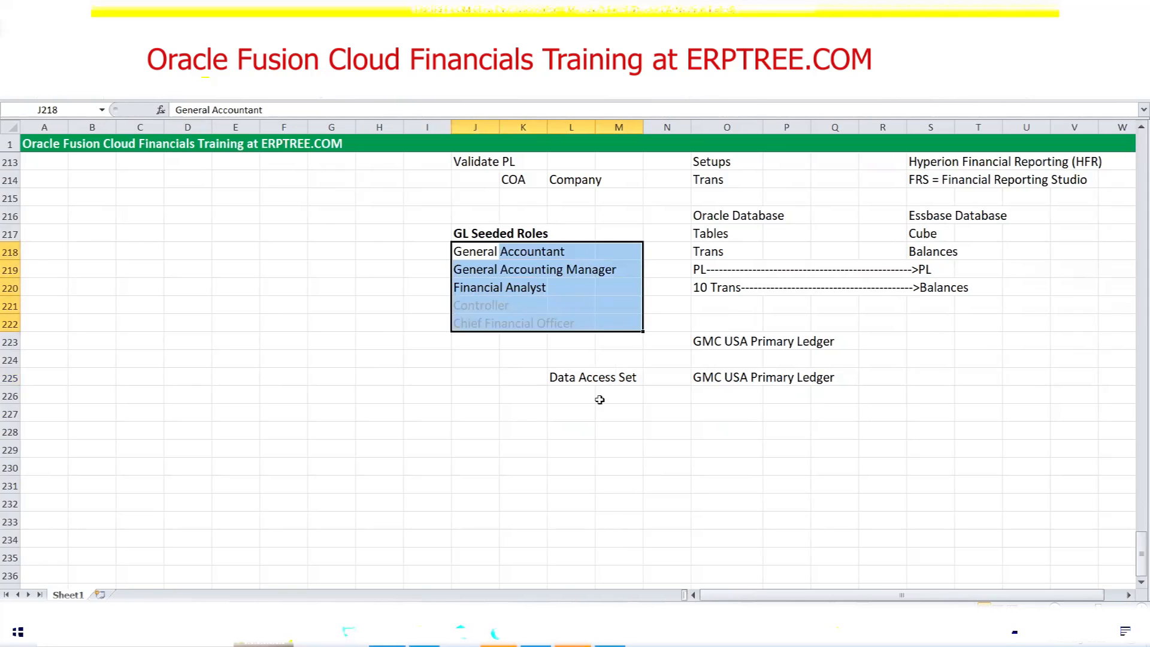
pyautogui.click(585, 378)
pyautogui.moveTo(585, 378); pyautogui.dragTo(626, 380)
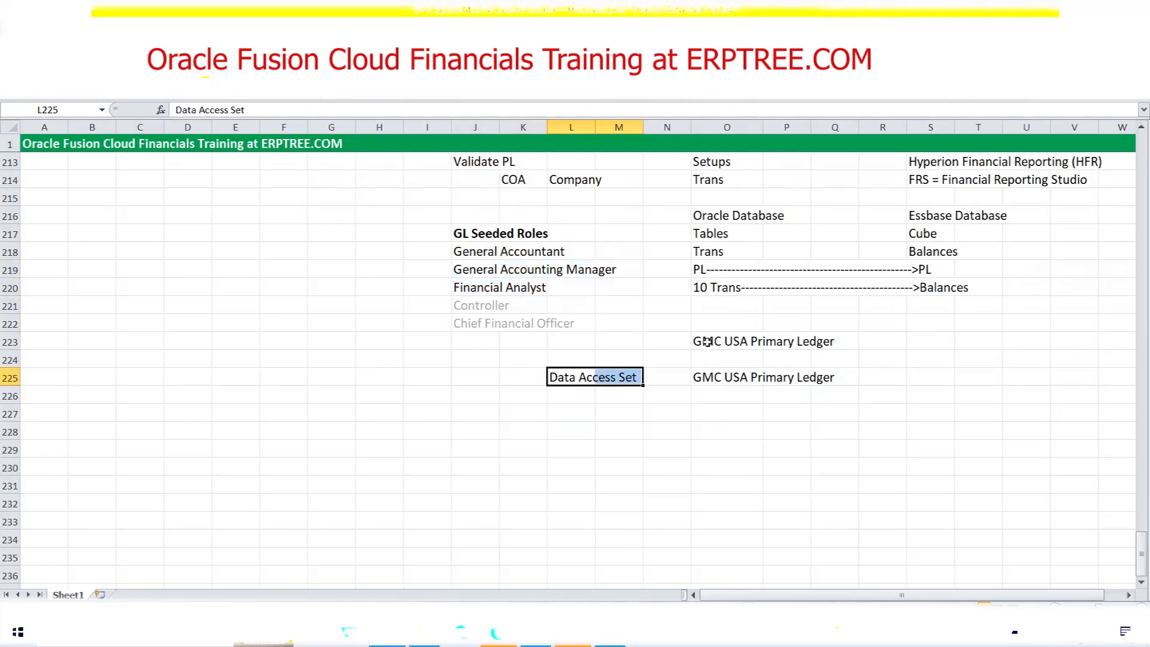
pyautogui.moveTo(707, 343); pyautogui.dragTo(814, 345)
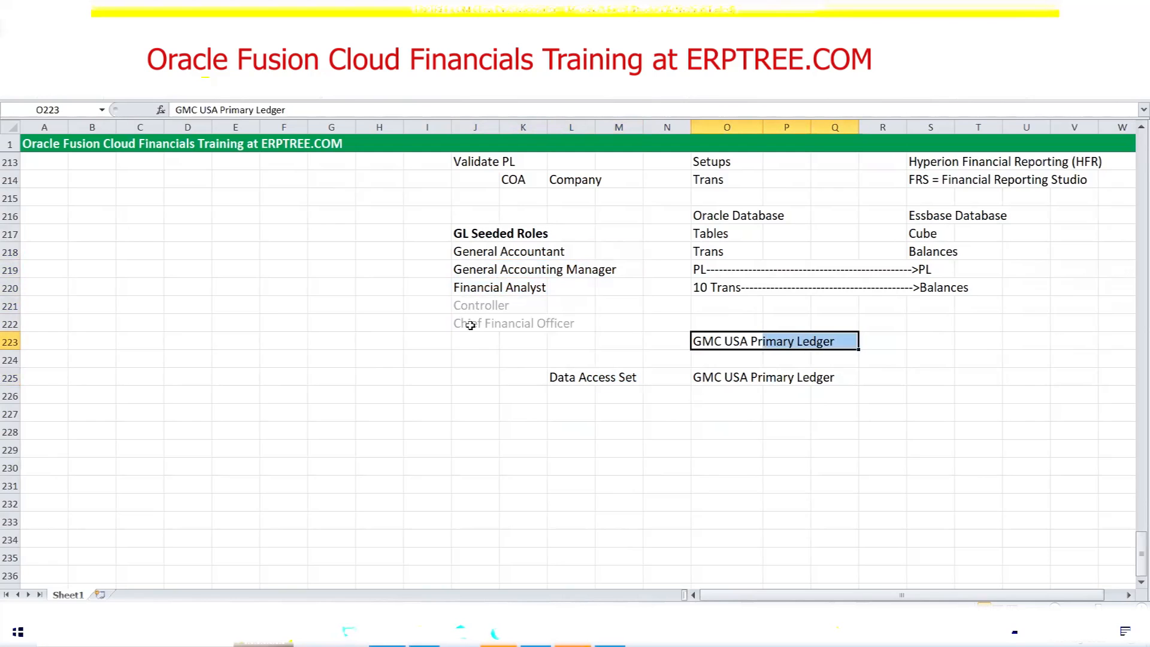
pyautogui.moveTo(464, 309); pyautogui.dragTo(569, 327)
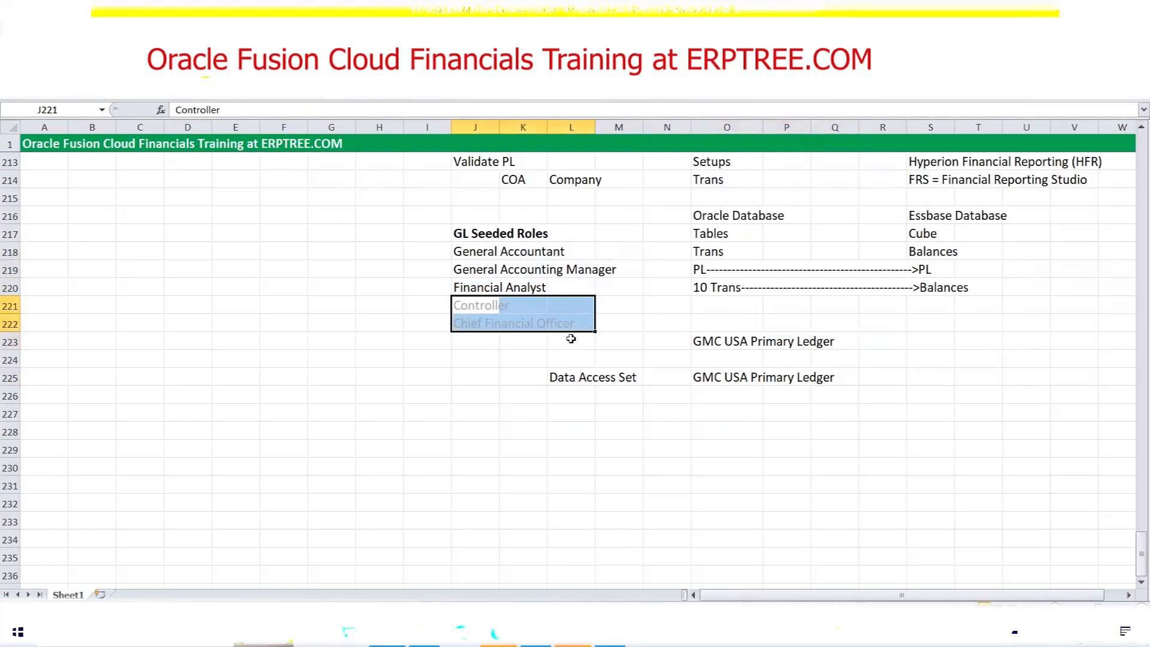
pyautogui.moveTo(566, 381); pyautogui.dragTo(626, 381)
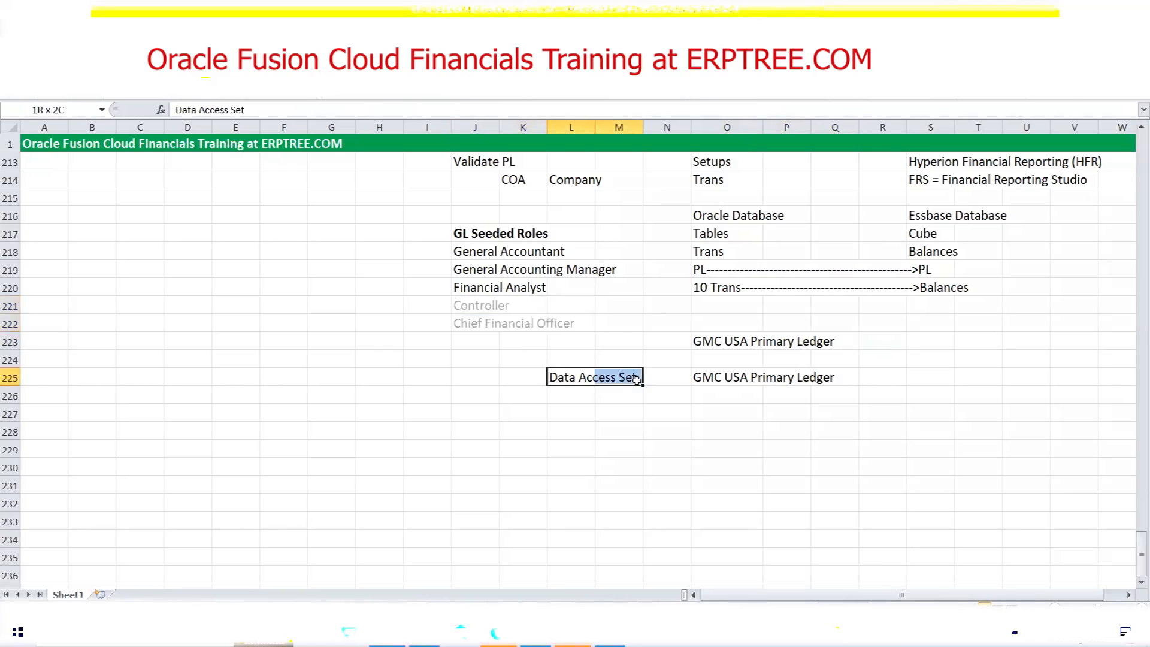
pyautogui.moveTo(461, 254); pyautogui.dragTo(588, 327)
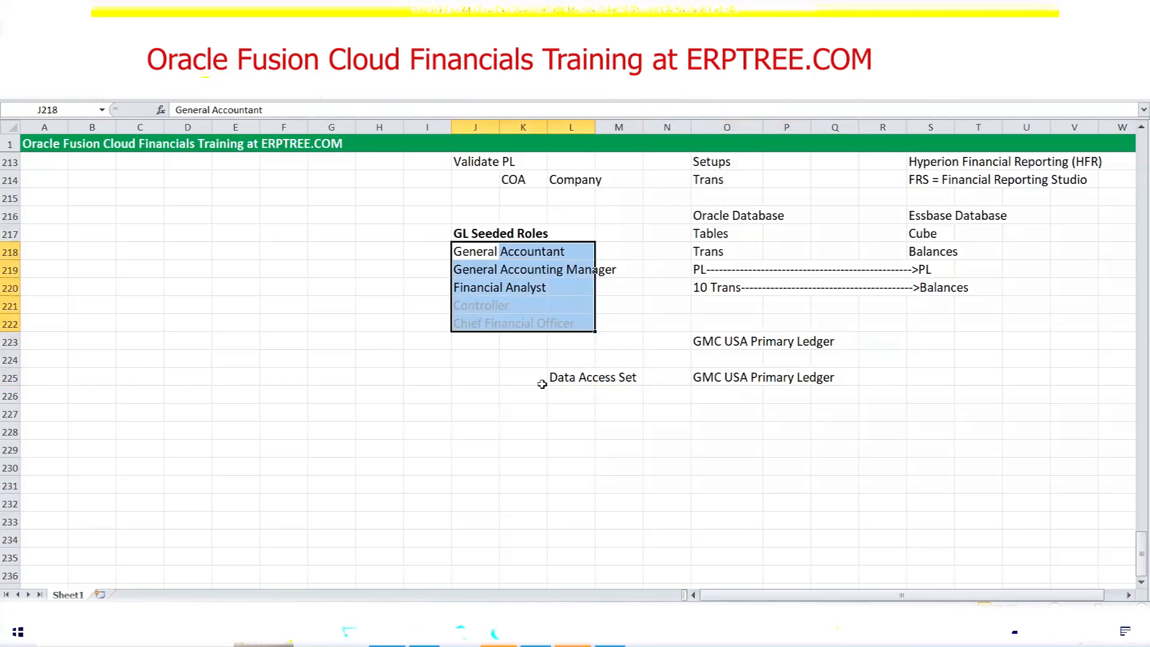
pyautogui.moveTo(559, 381); pyautogui.dragTo(827, 379)
pyautogui.click(711, 340)
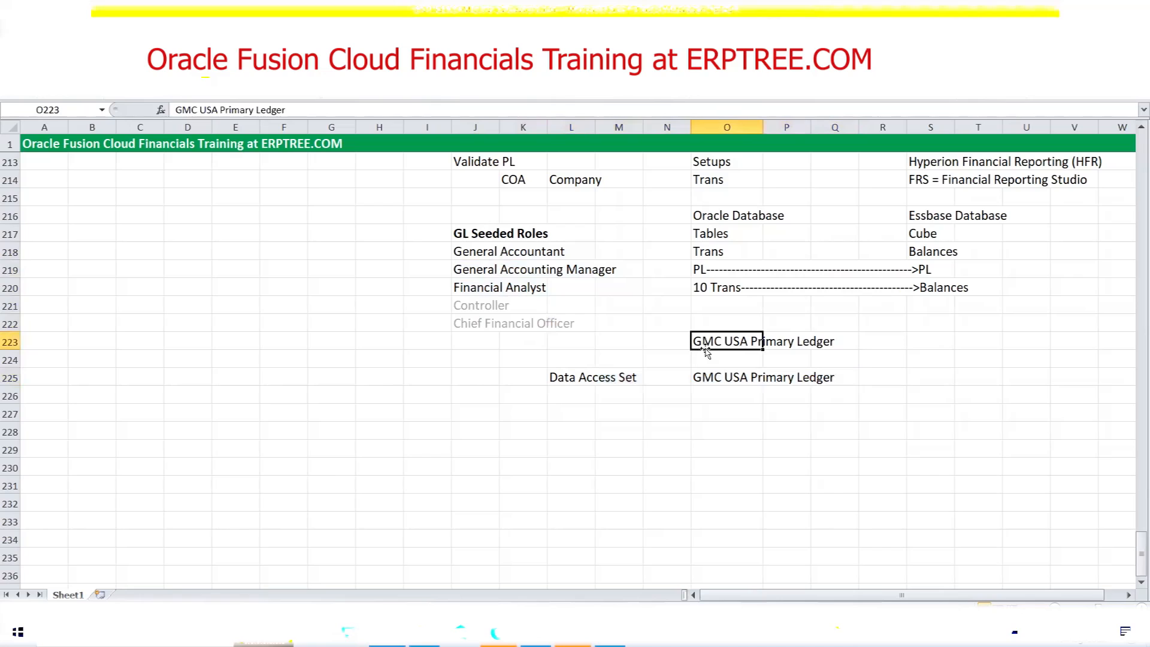
pyautogui.moveTo(706, 342); pyautogui.dragTo(820, 346)
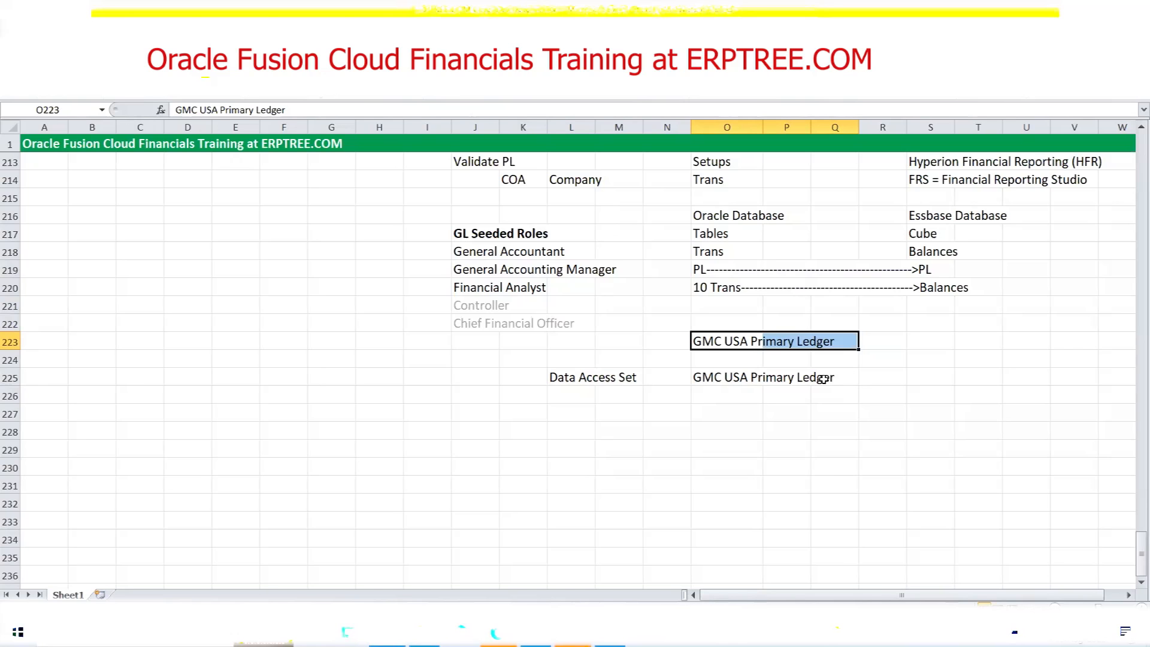
pyautogui.scroll(4, 215, 323)
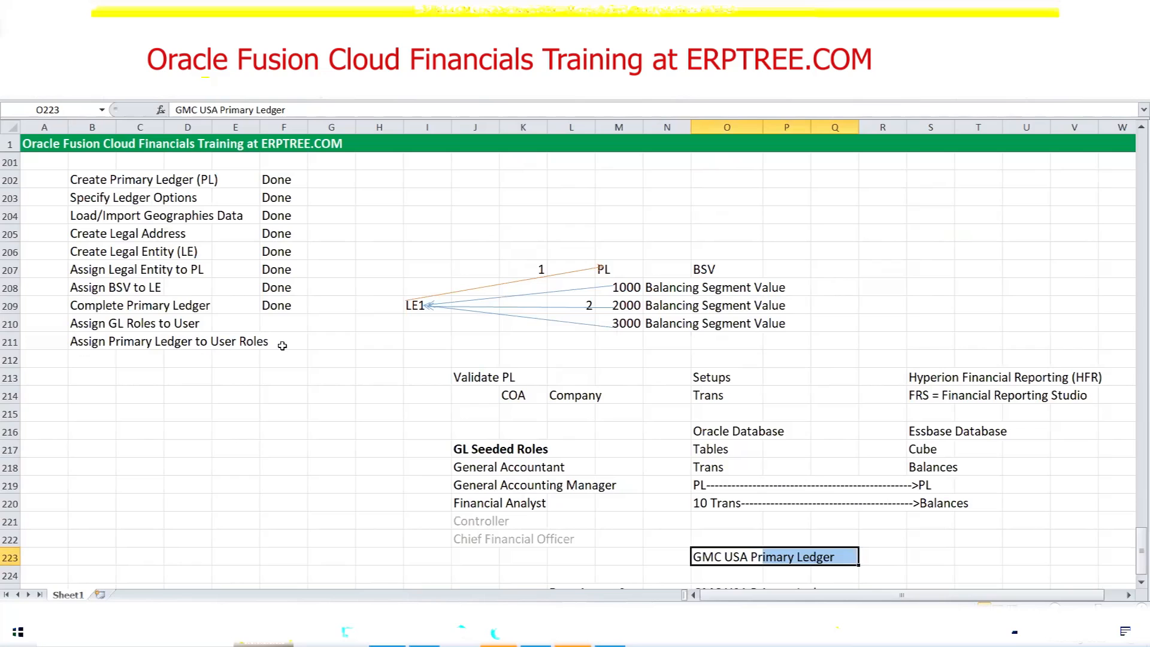
pyautogui.moveTo(476, 467); pyautogui.dragTo(596, 534)
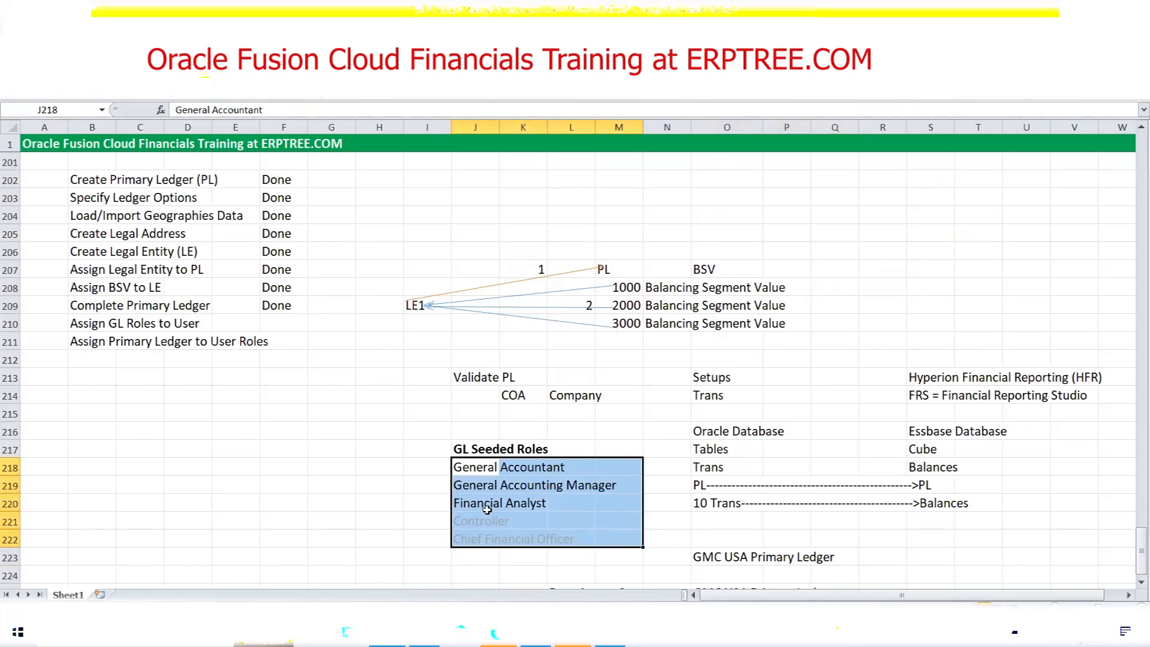
pyautogui.scroll(-2, 487, 503)
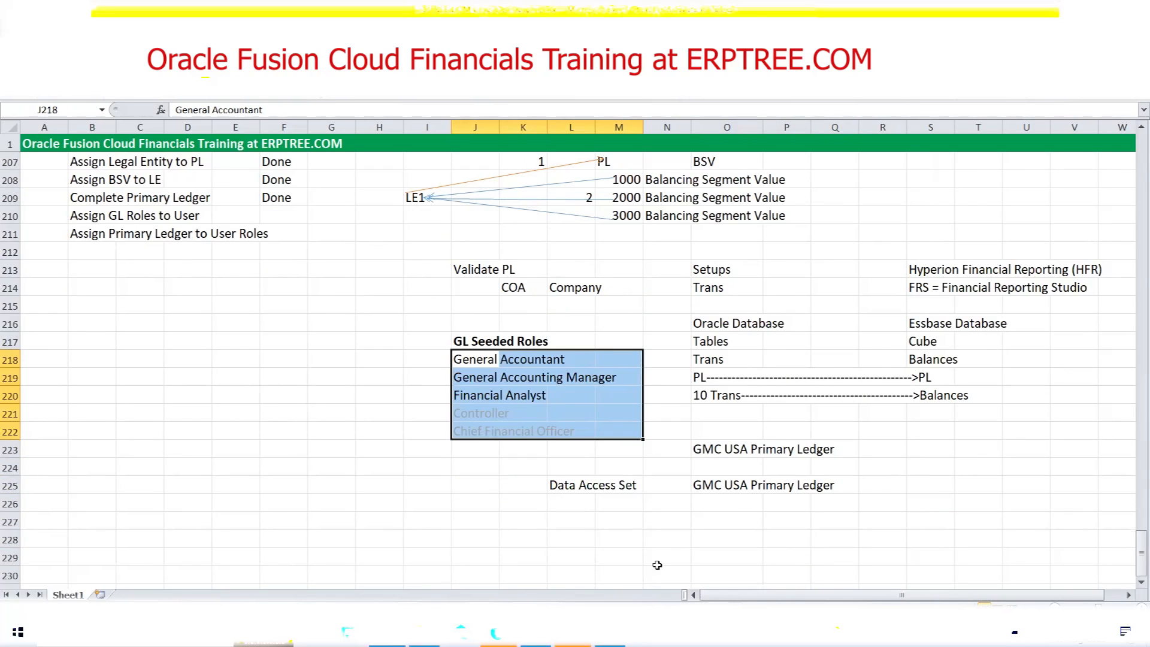
pyautogui.moveTo(557, 488); pyautogui.dragTo(633, 492)
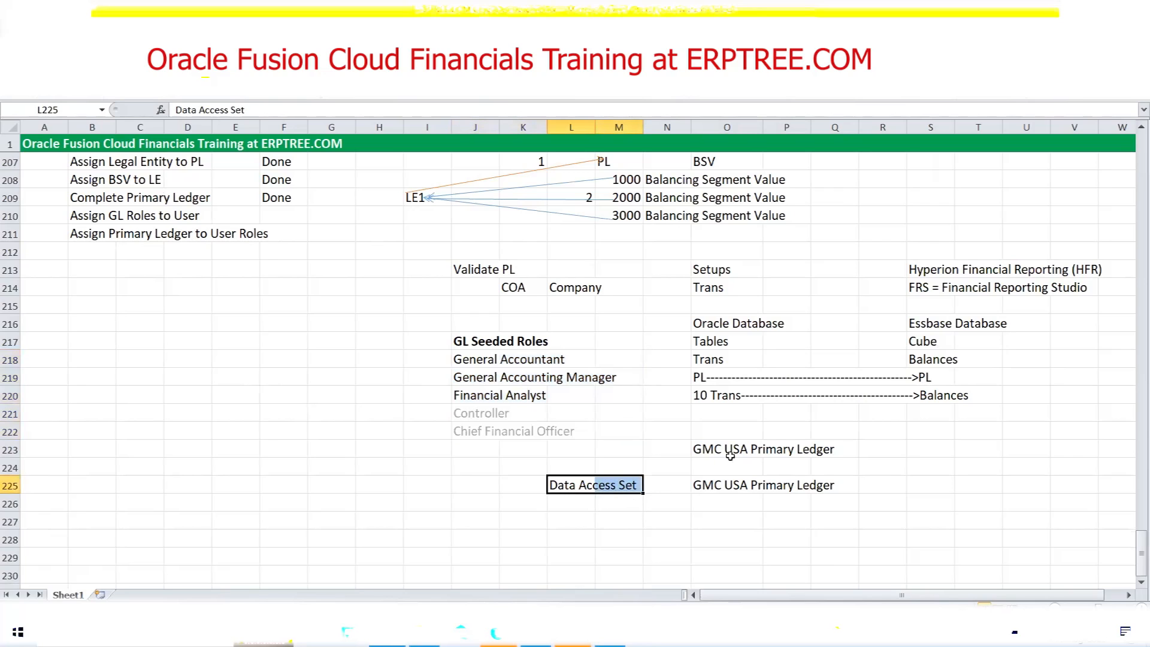
pyautogui.moveTo(701, 449); pyautogui.dragTo(824, 450)
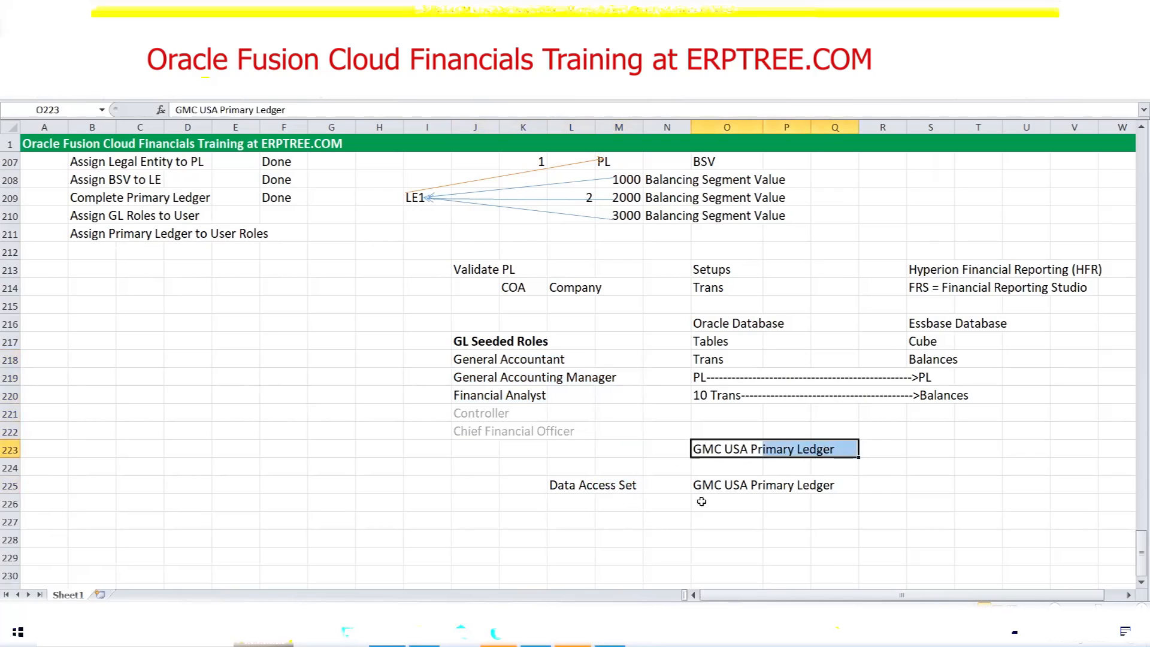
pyautogui.moveTo(698, 487); pyautogui.dragTo(794, 486)
pyautogui.moveTo(827, 485); pyautogui.dragTo(827, 485)
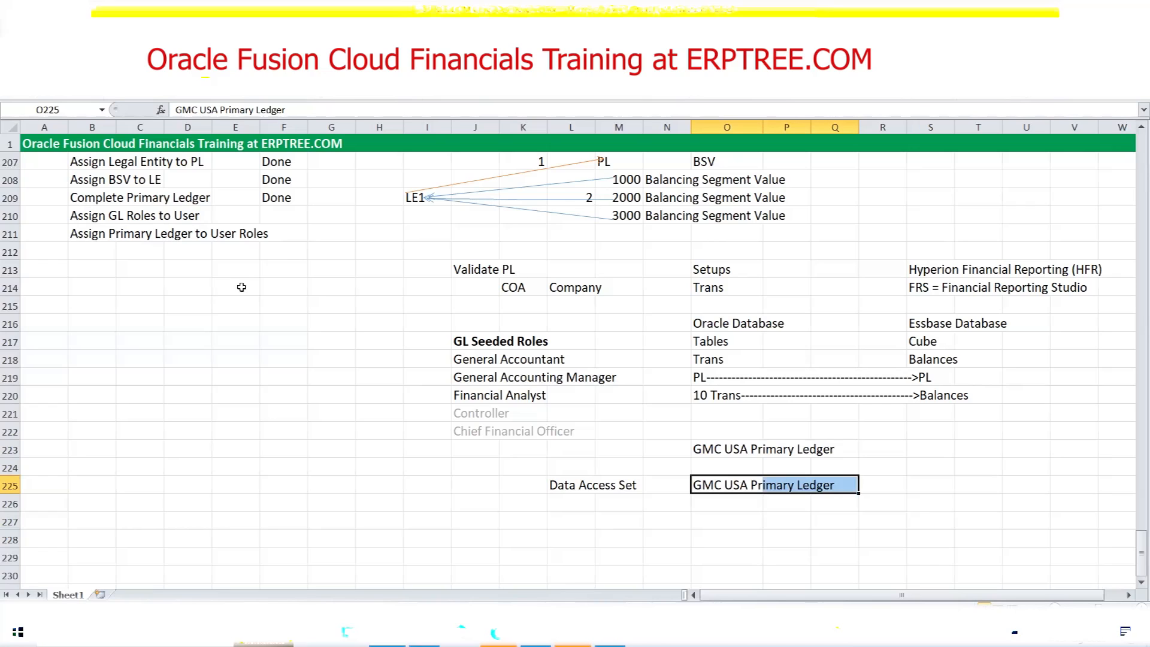
# Step: Mark the Assign GL Roles to User task as Done in cell F210, and highlight the GL seeded roles and the task in row 211
pyautogui.click(278, 216)
pyautogui.write('d')
pyautogui.press('Tab')
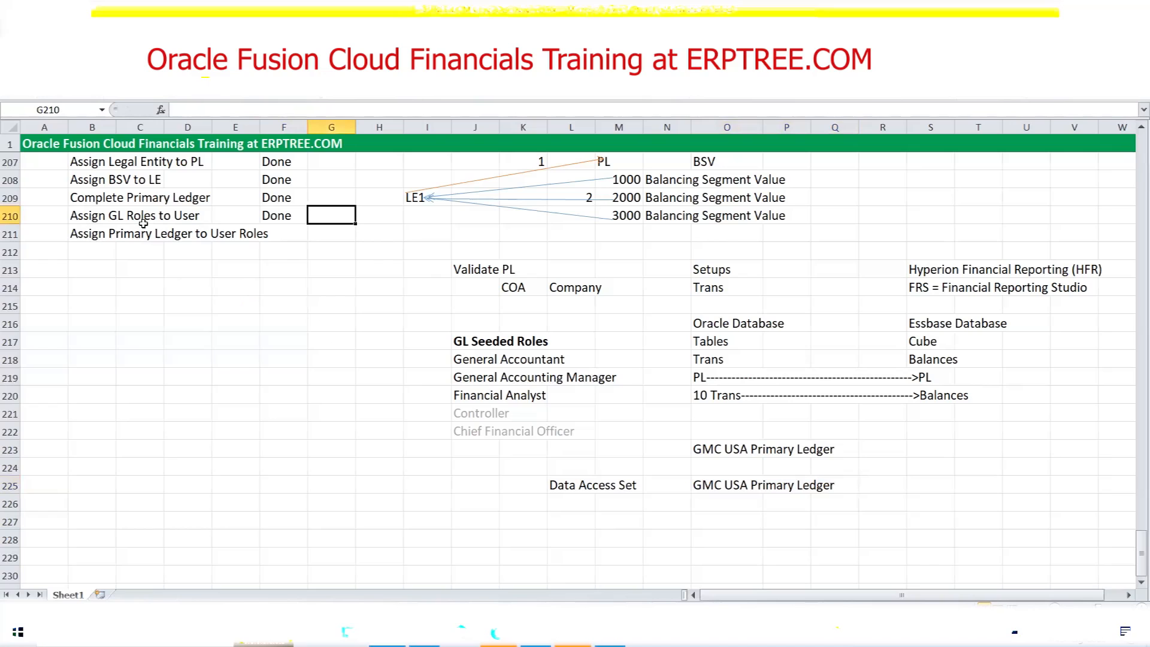
pyautogui.moveTo(464, 333); pyautogui.dragTo(584, 436)
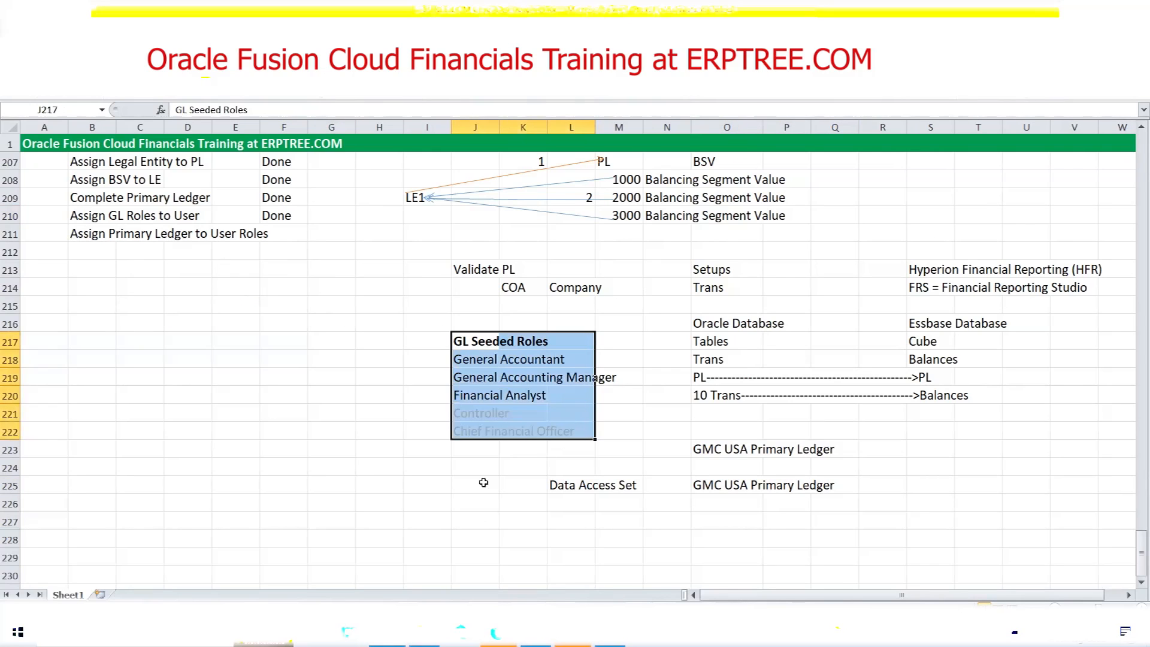
pyautogui.moveTo(87, 235); pyautogui.dragTo(260, 234)
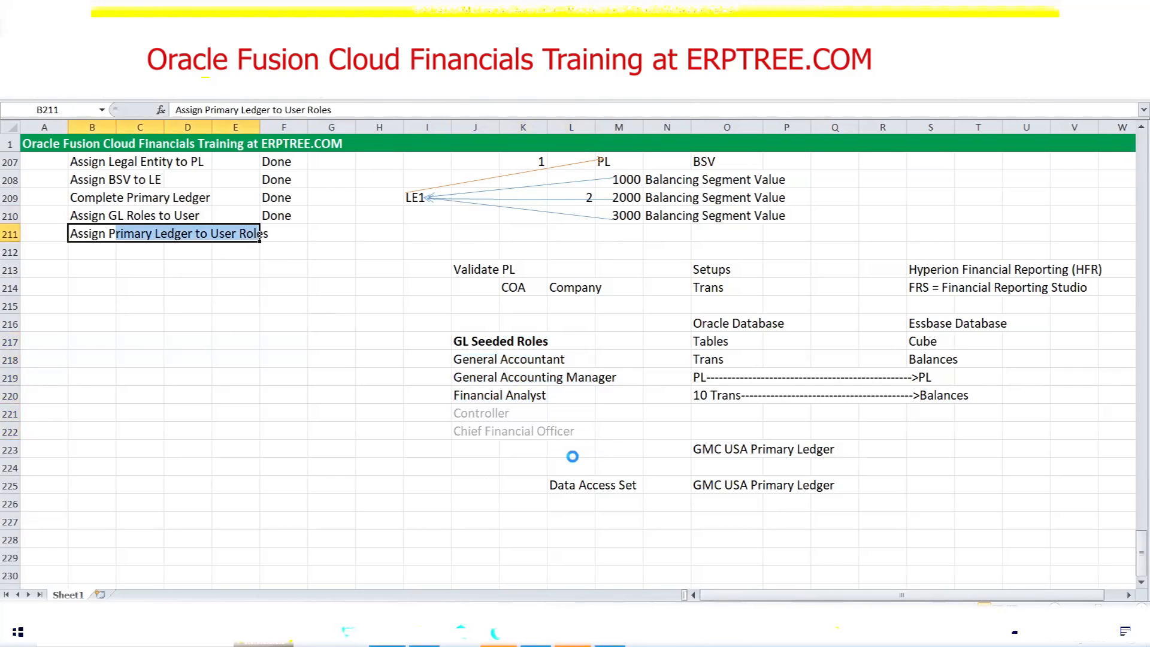
# Step: Switch to Oracle Fusion, save the GMC user account with its added roles, and return to the User Accounts list
pyautogui.click(535, 634)
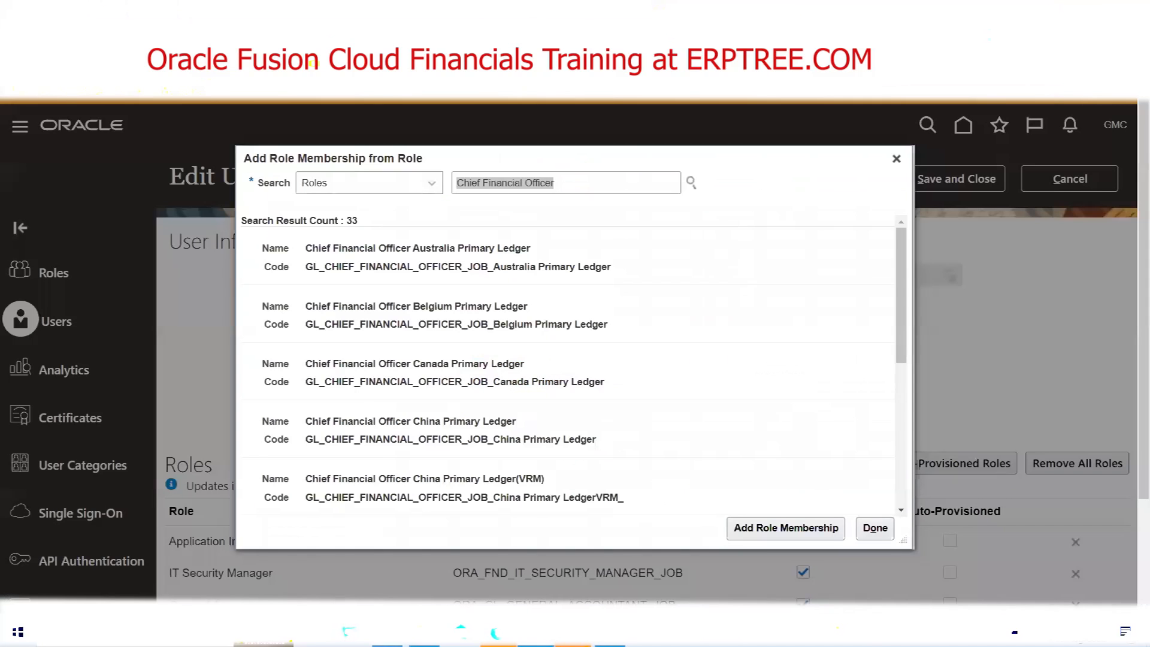
pyautogui.click(873, 529)
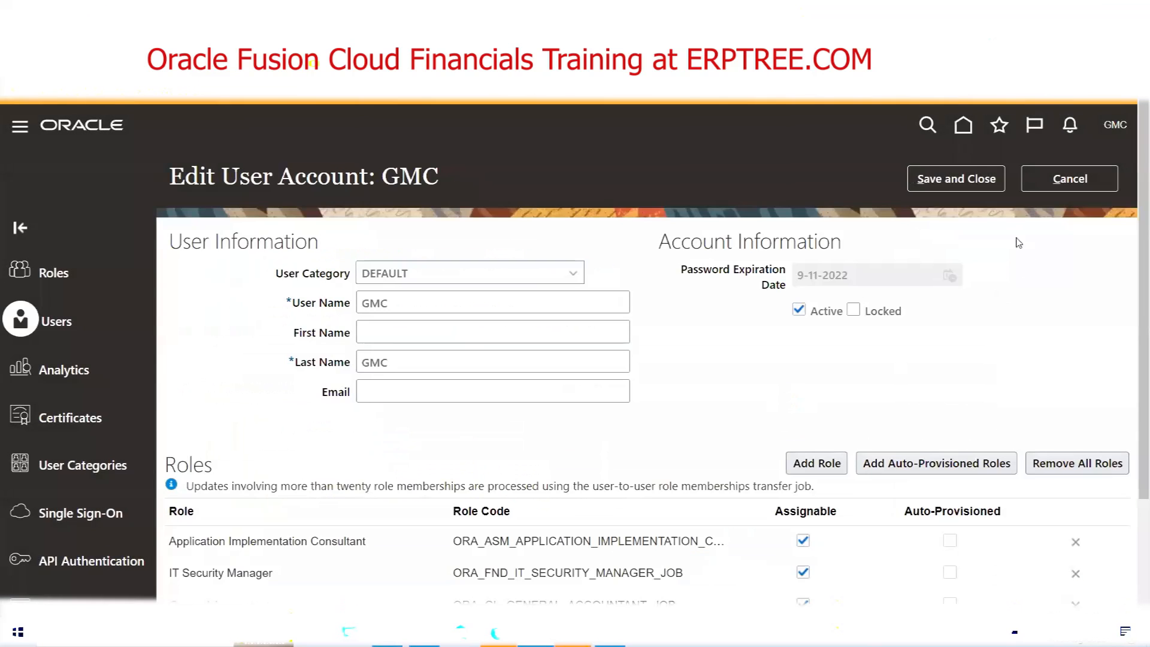
pyautogui.click(983, 182)
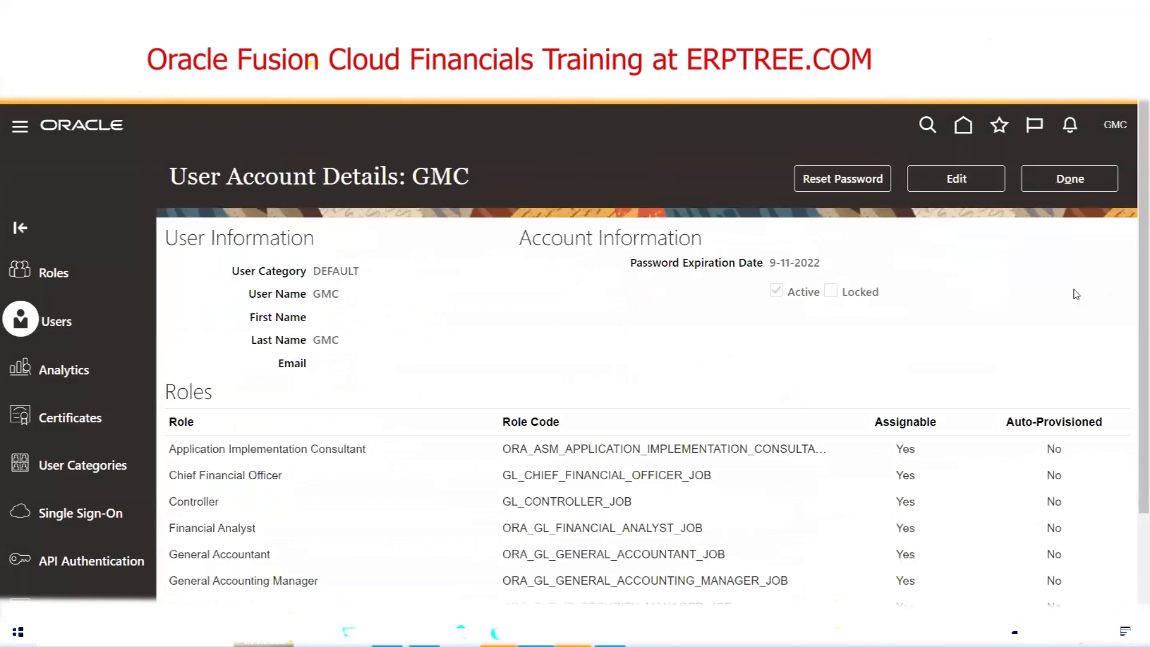
pyautogui.click(1072, 180)
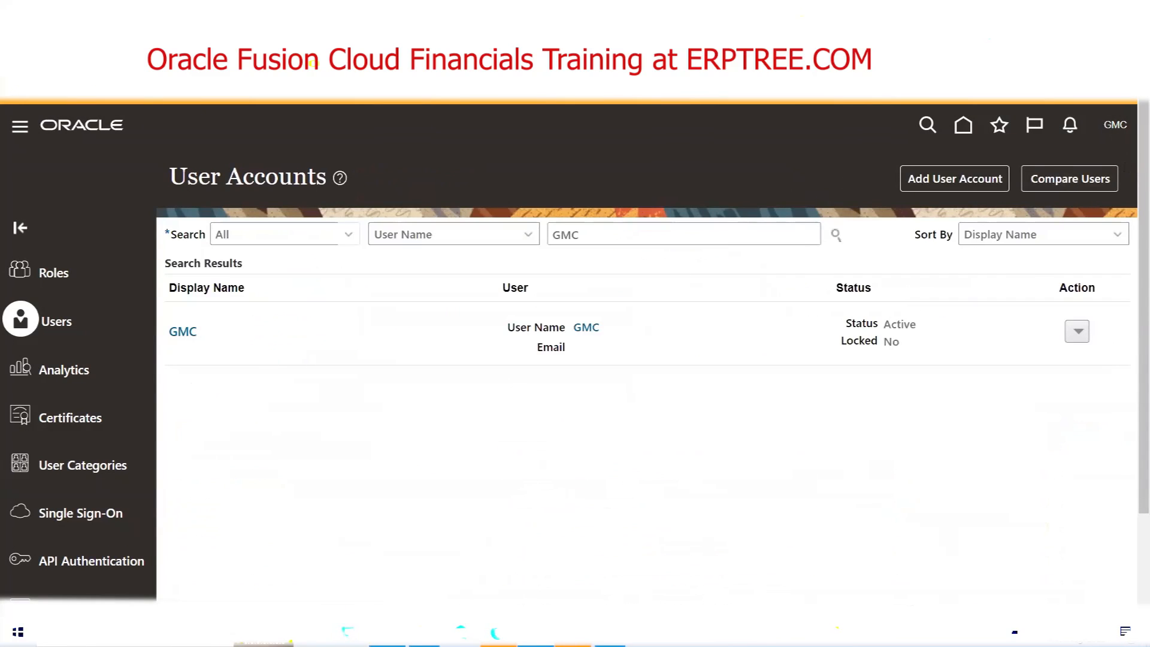
# Step: Go to Setup and Maintenance in Oracle Fusion and open its setup search page
pyautogui.moveTo(387, 639)
pyautogui.click(367, 582)
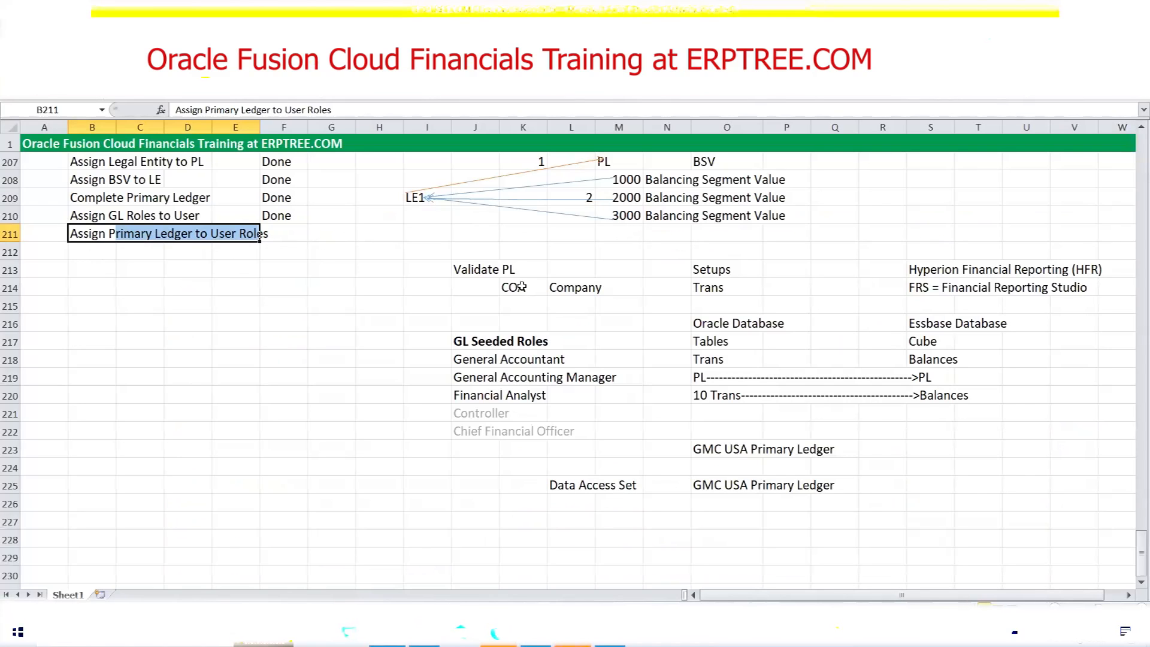
pyautogui.click(536, 636)
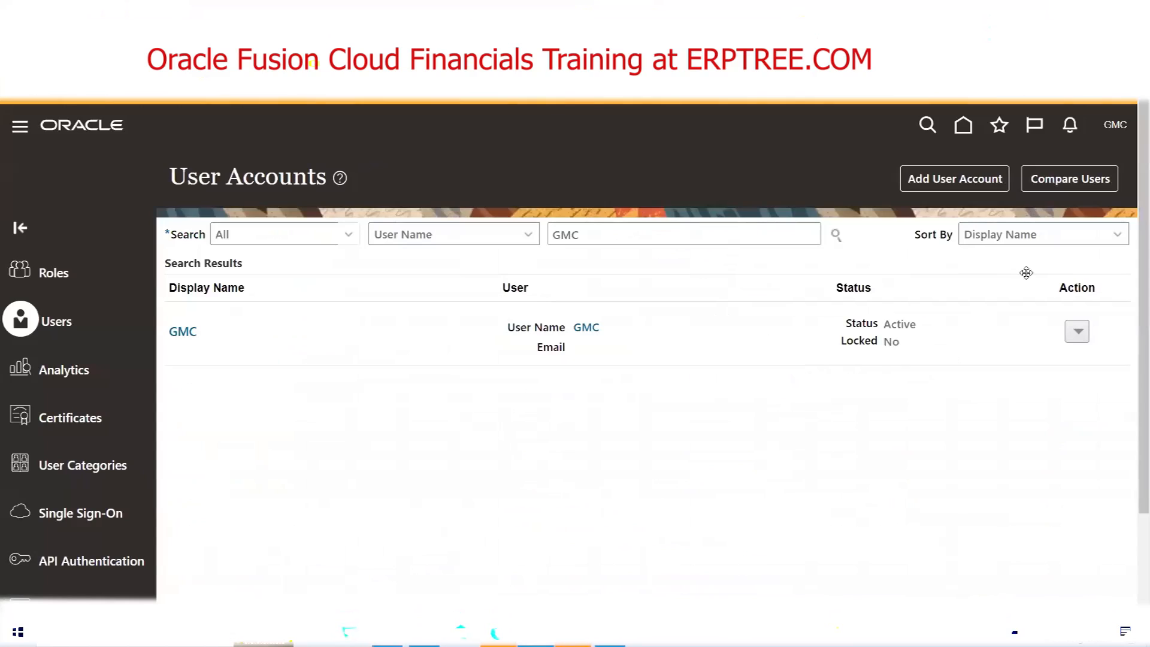
pyautogui.click(1115, 126)
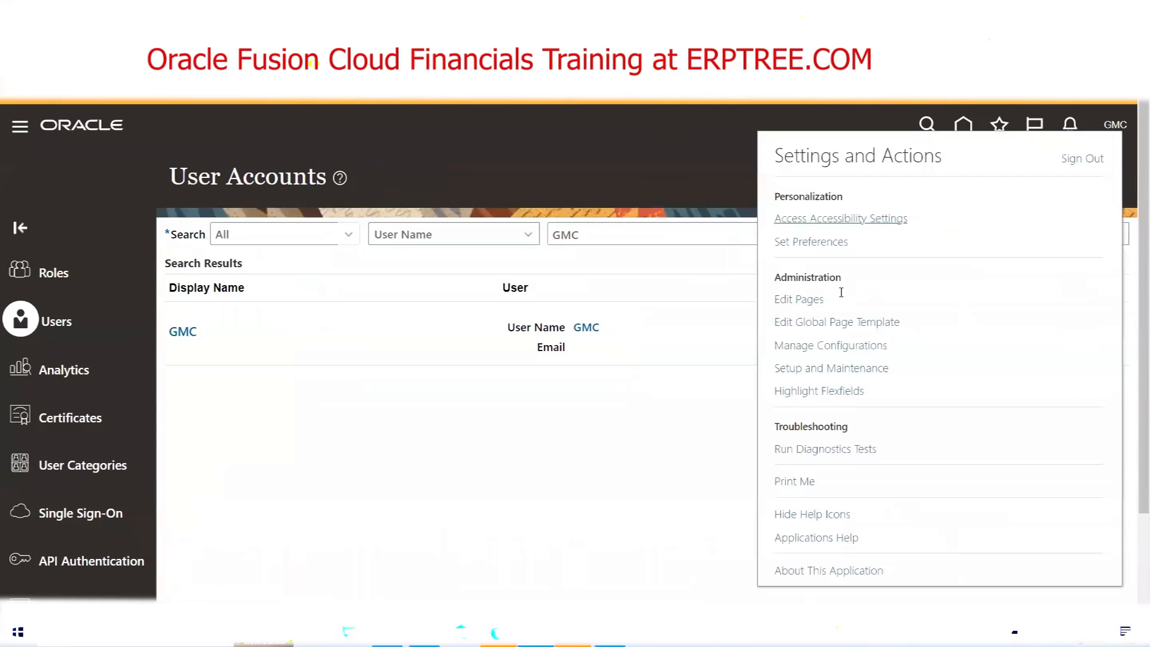
pyautogui.click(849, 368)
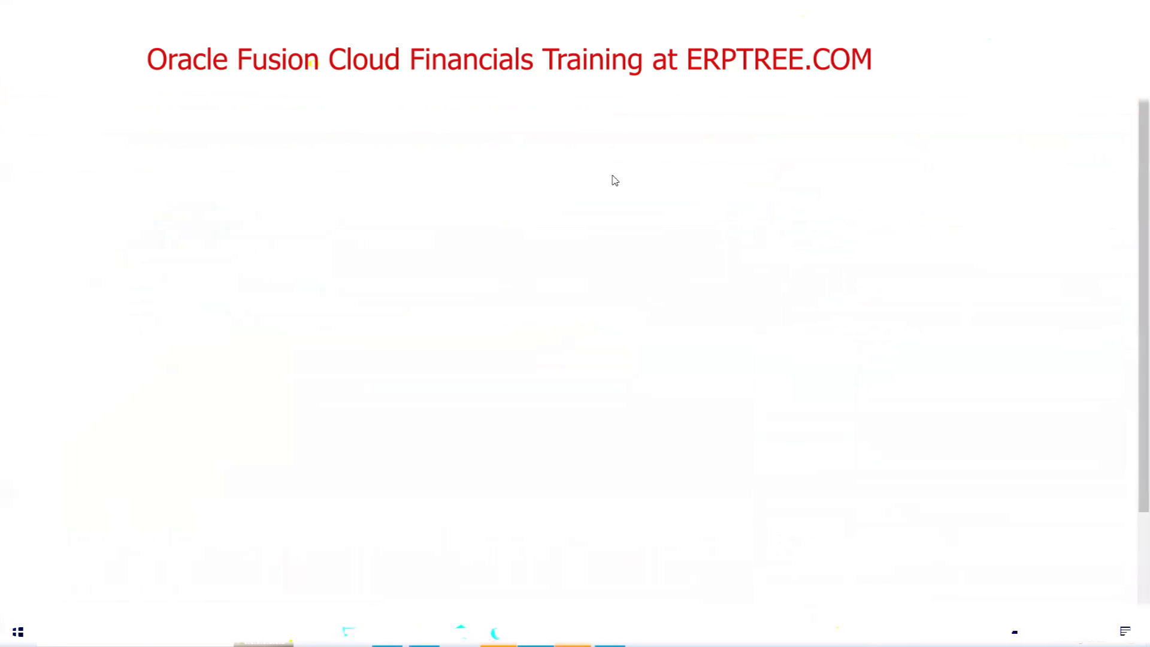
pyautogui.click(1132, 340)
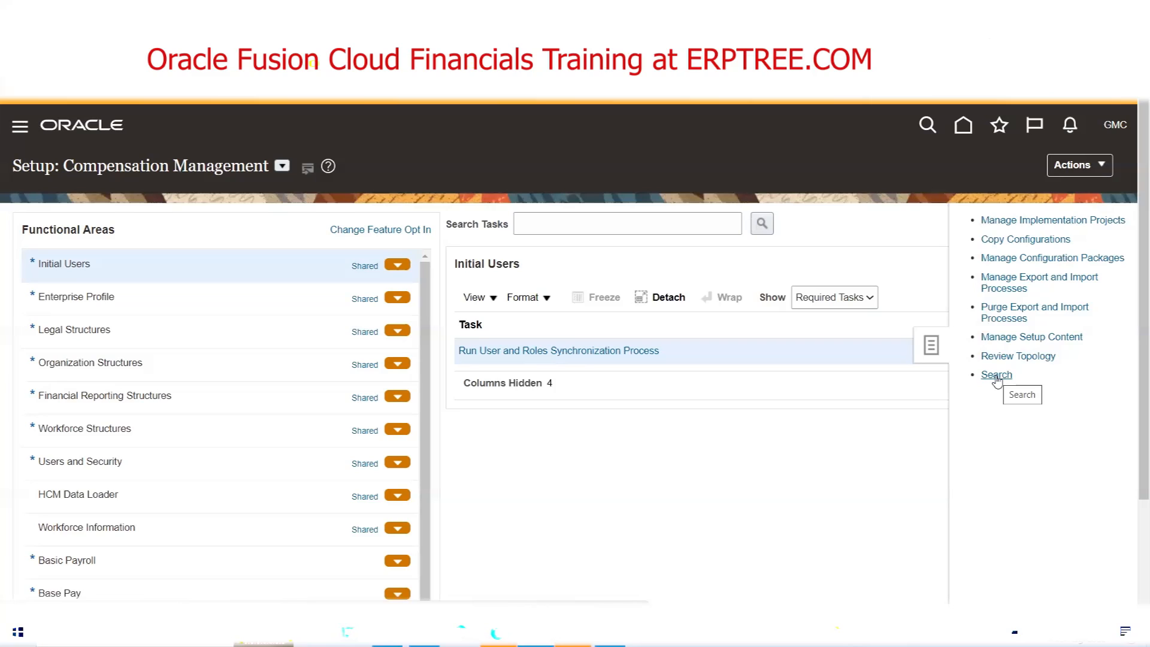
pyautogui.click(995, 375)
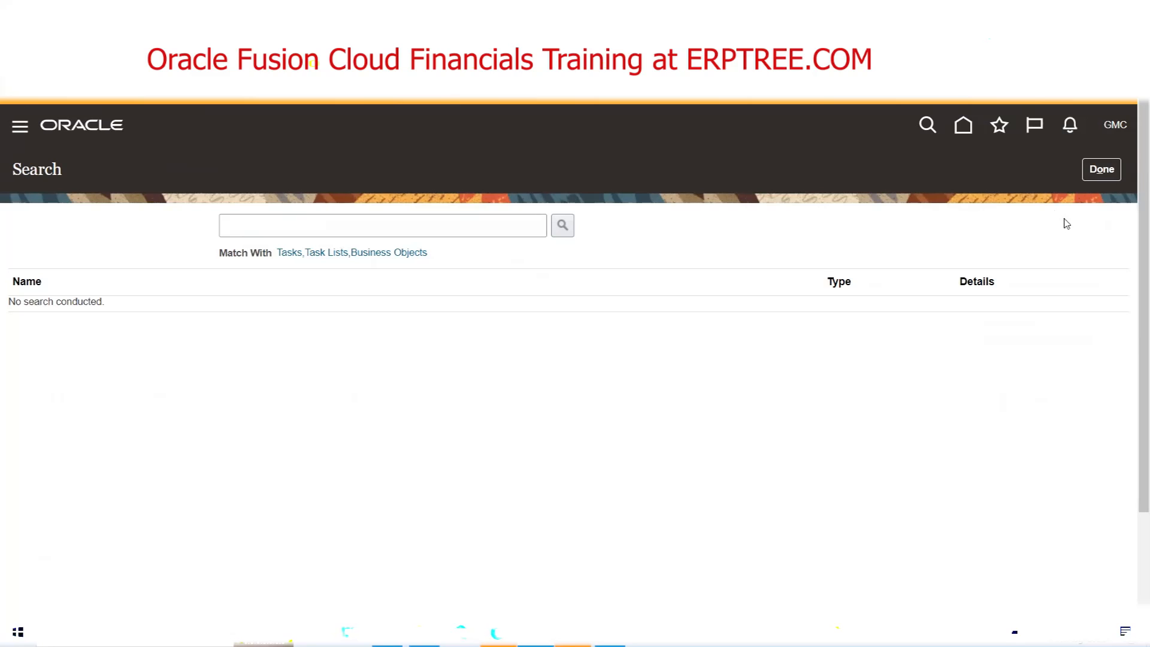
# Step: Search the setup tasks for "Data access for Users"
pyautogui.click(424, 225)
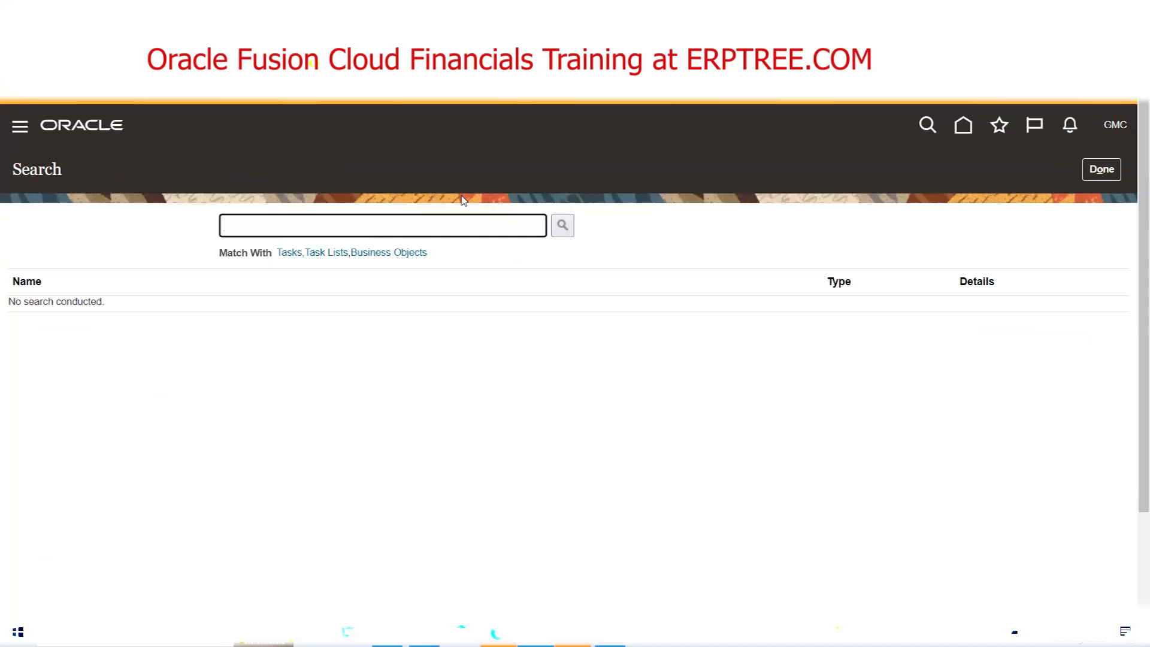
pyautogui.write('Data access for Users')
pyautogui.press('Return')
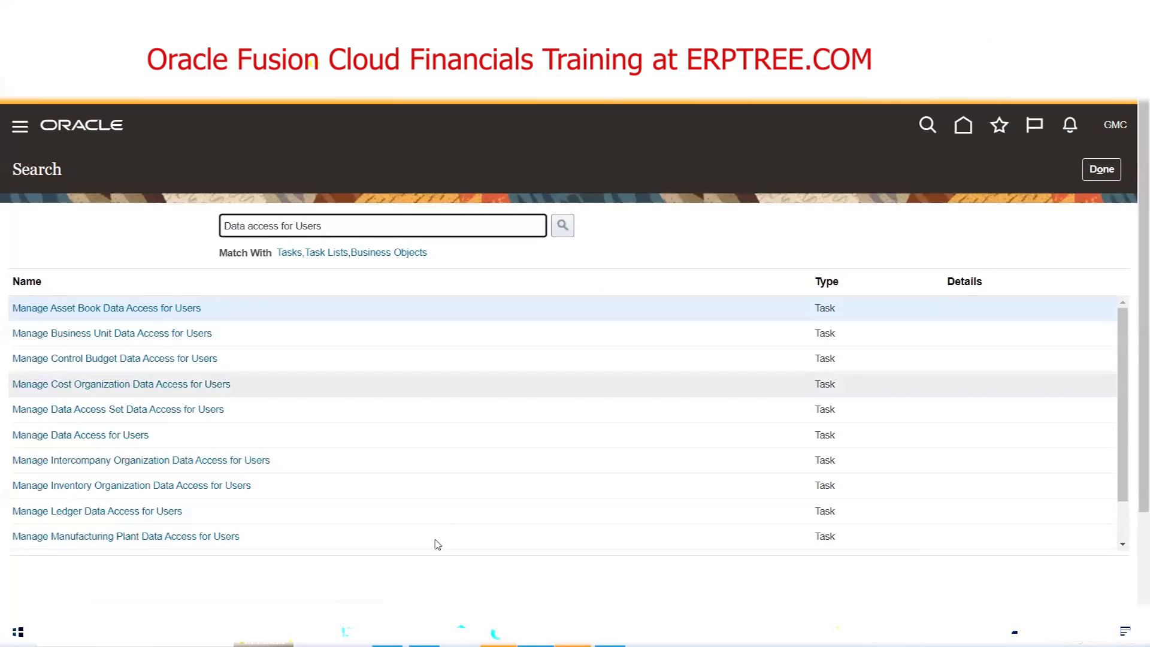
# Step: Check the Assign Primary Ledger to User Roles note in Excel, and open the Manage Data Access for Users task in Oracle Fusion
pyautogui.hotkey('alt', 'Tab')
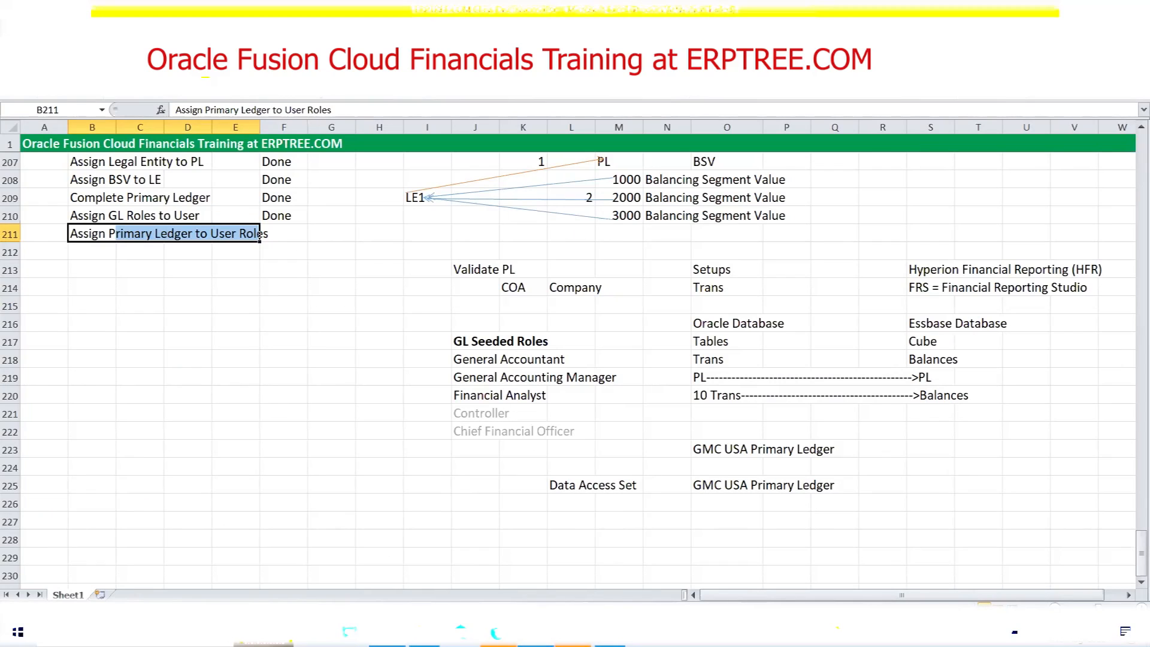
pyautogui.moveTo(536, 631)
pyautogui.click(535, 557)
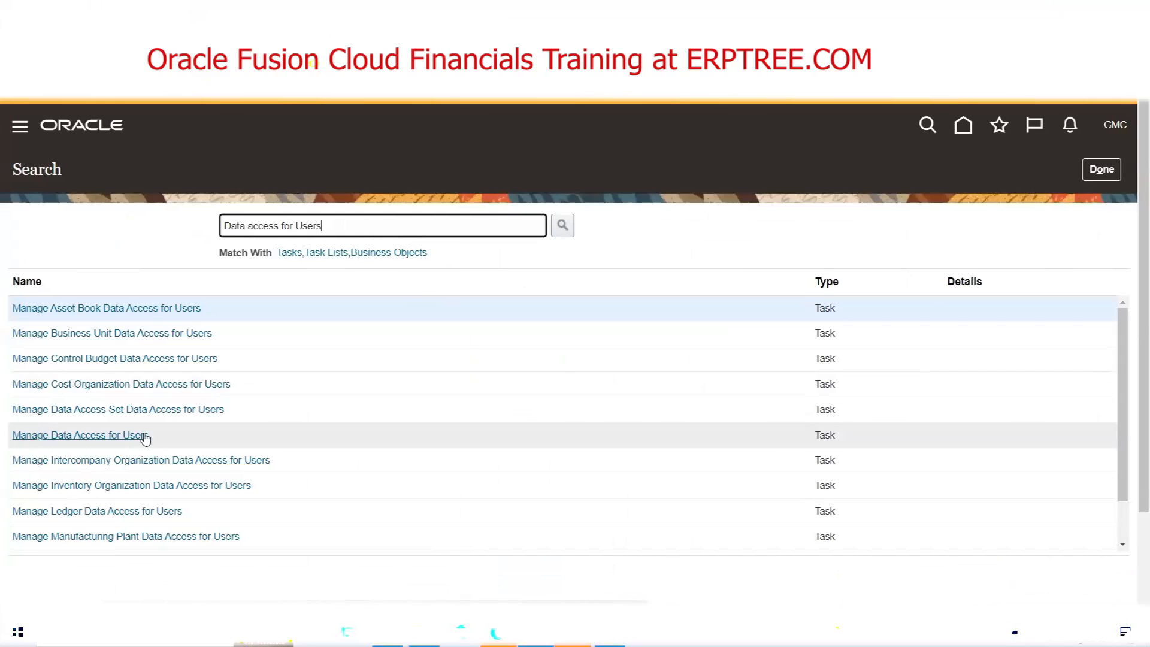
pyautogui.click(119, 433)
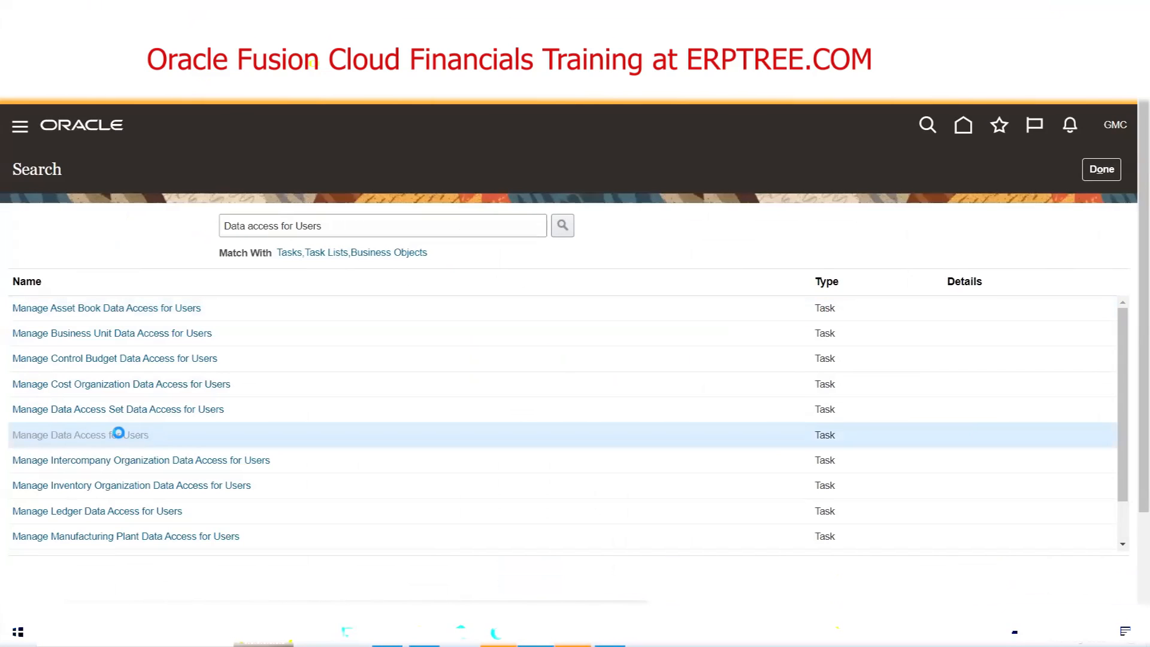
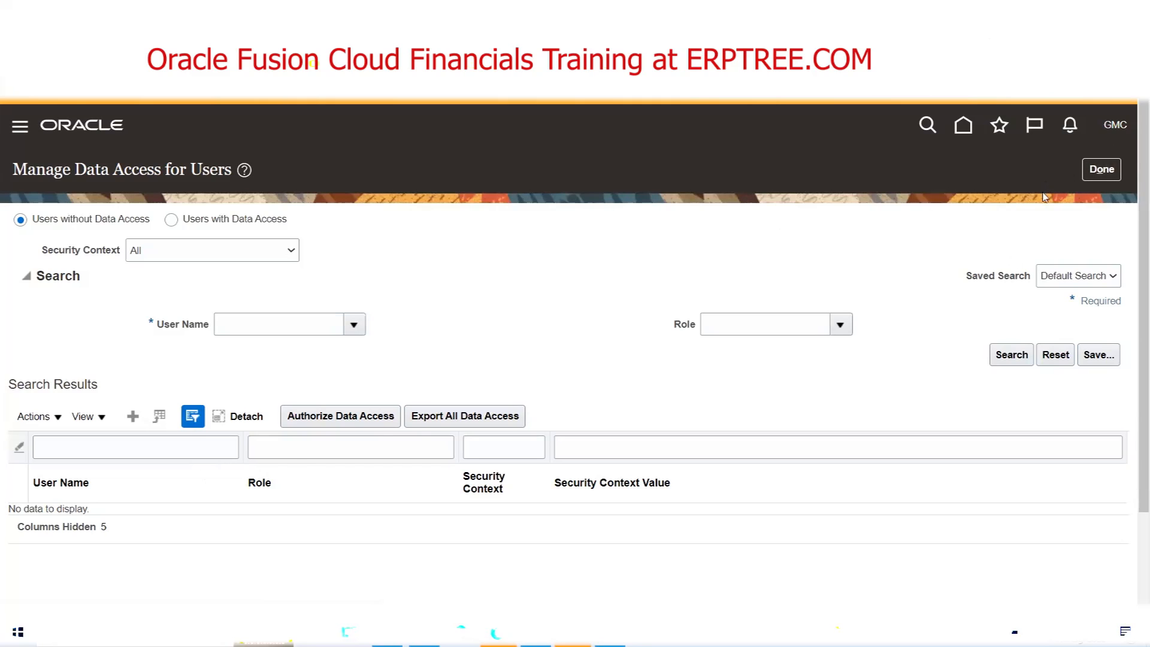
pyautogui.click(1109, 173)
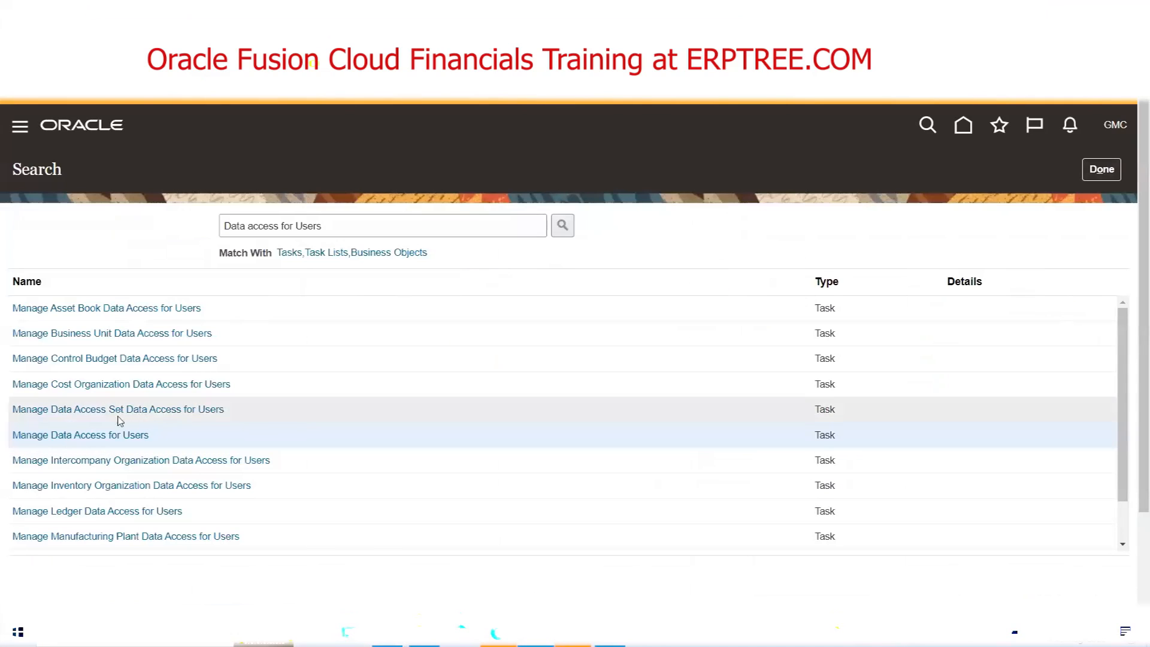
pyautogui.click(108, 437)
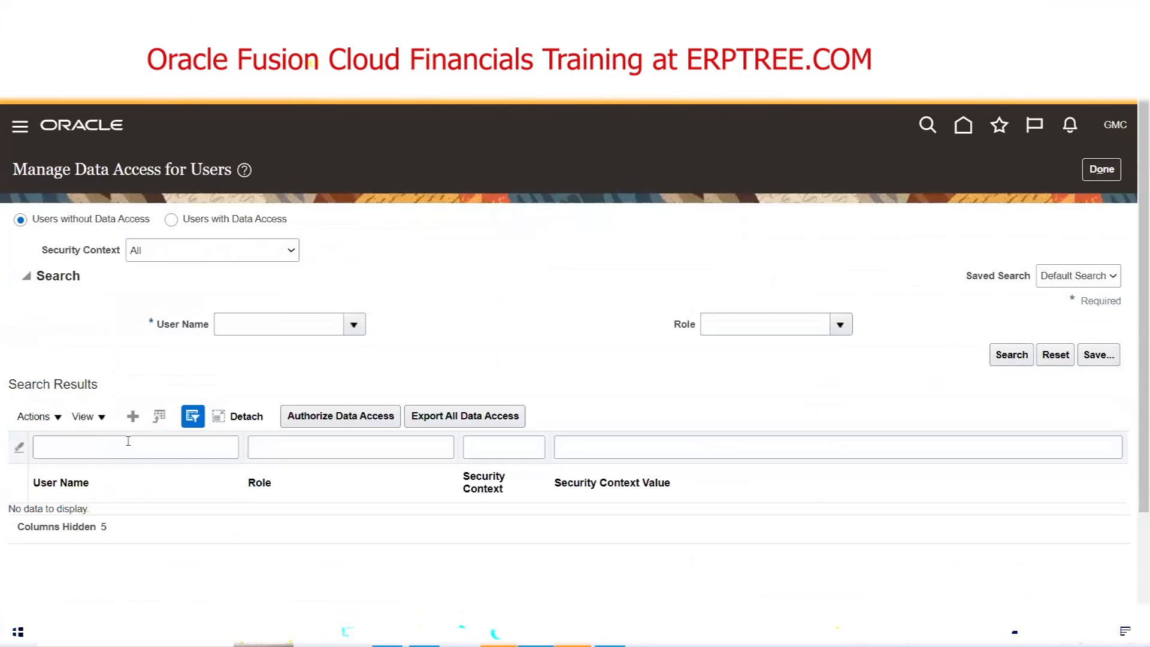
# Step: Create a new data access row with GMC as the user name
pyautogui.click(133, 417)
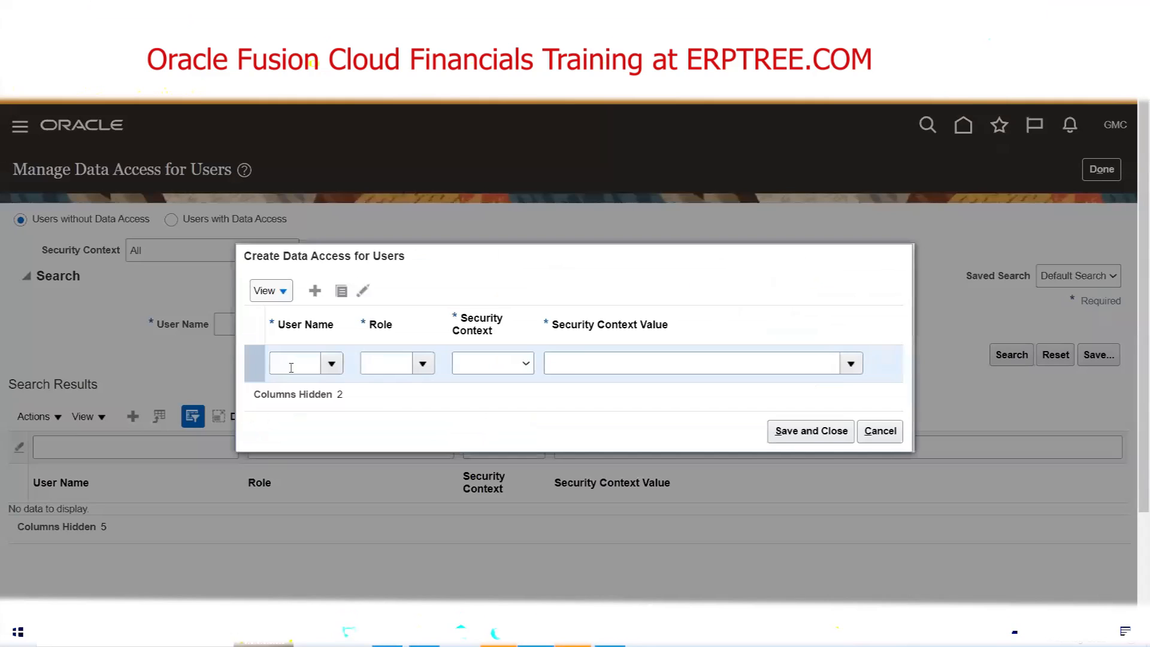
pyautogui.click(290, 363)
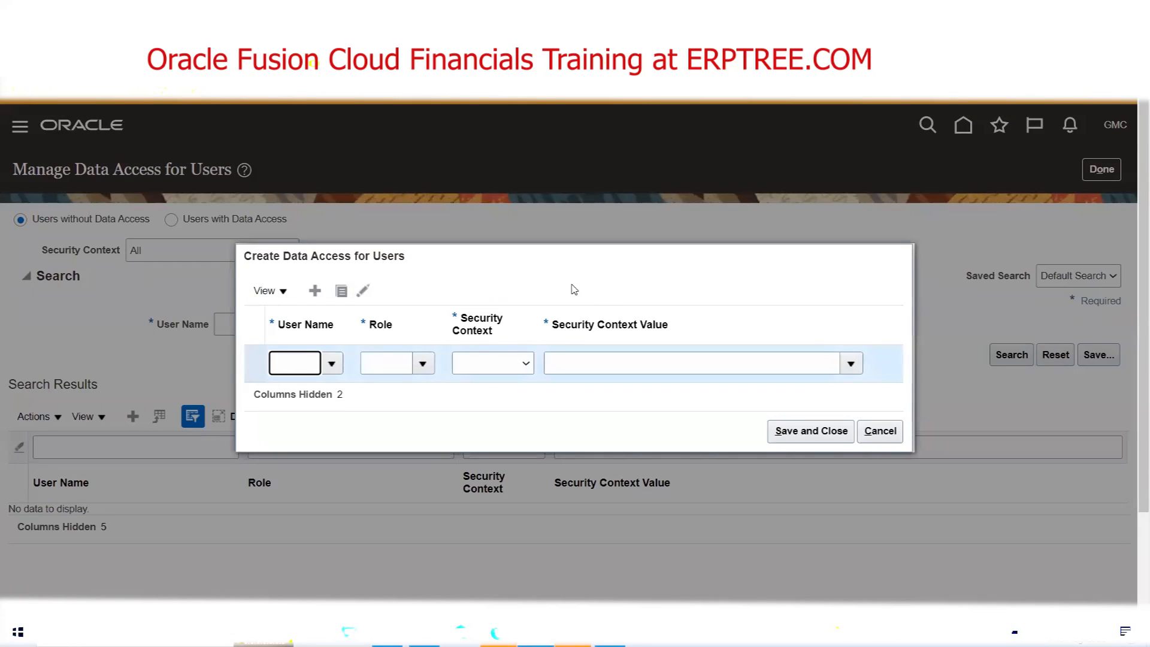
pyautogui.write('GMC')
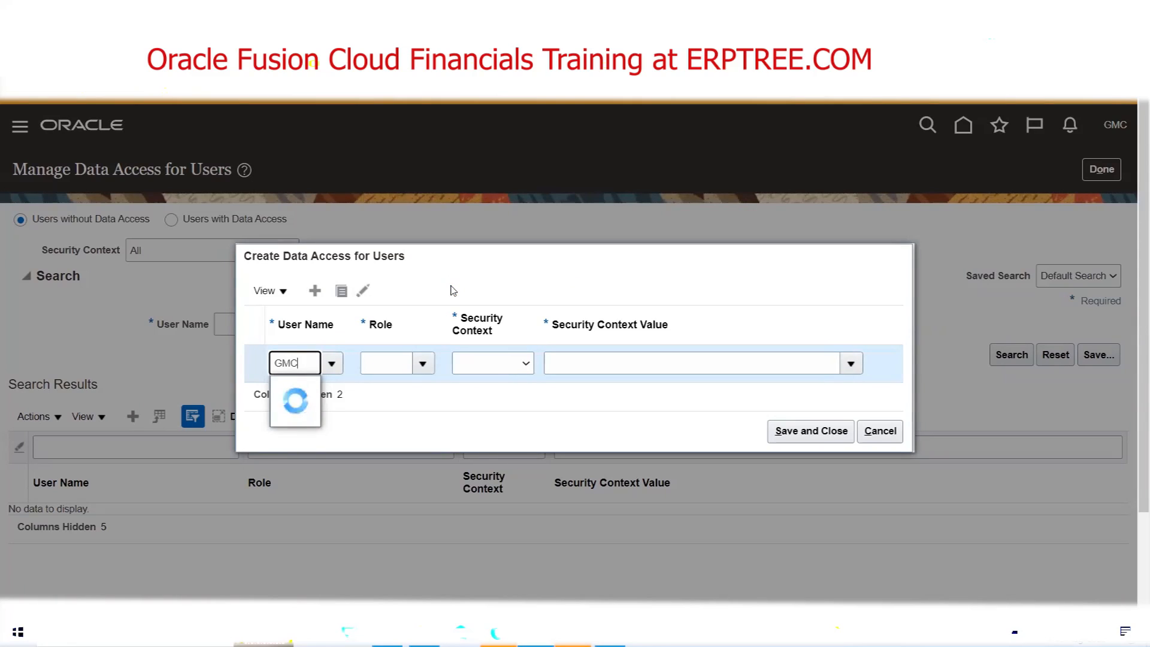
pyautogui.click(295, 392)
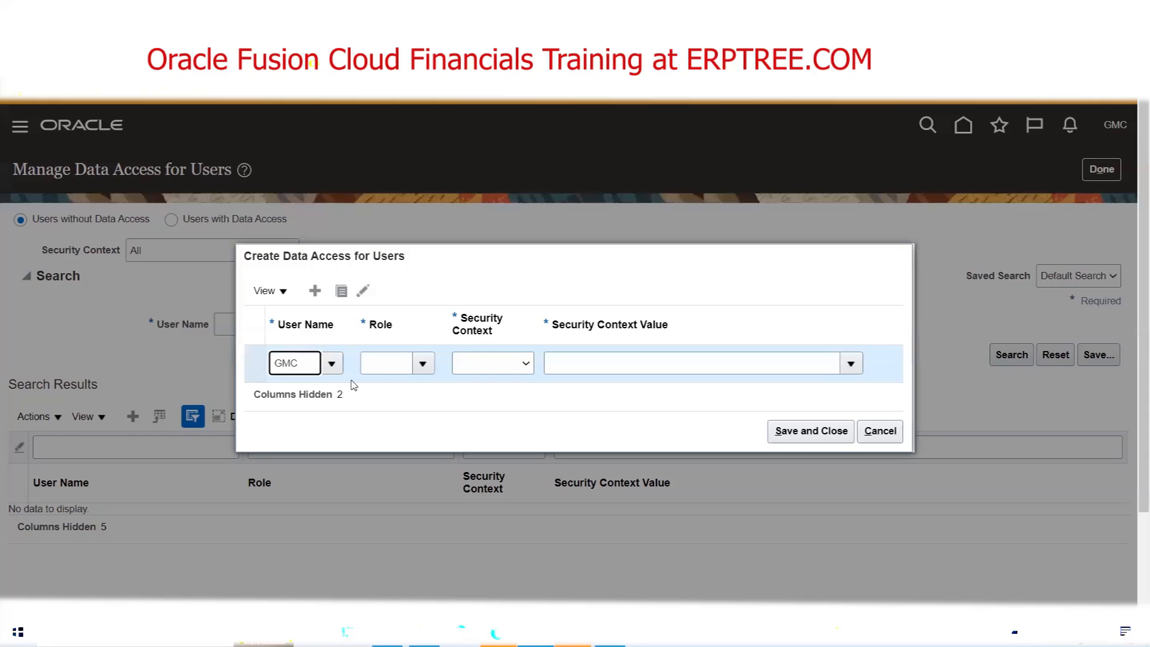
# Step: Set the row's role to Chief Financial Officer and its security context to Ledger
pyautogui.click(423, 363)
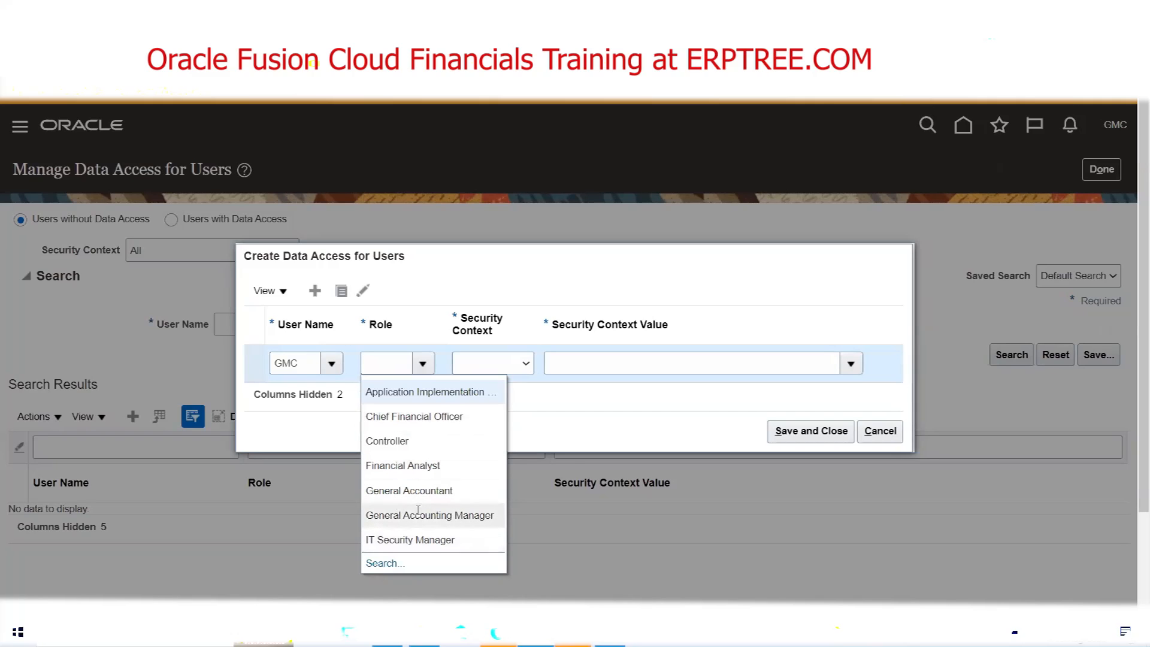
pyautogui.click(402, 416)
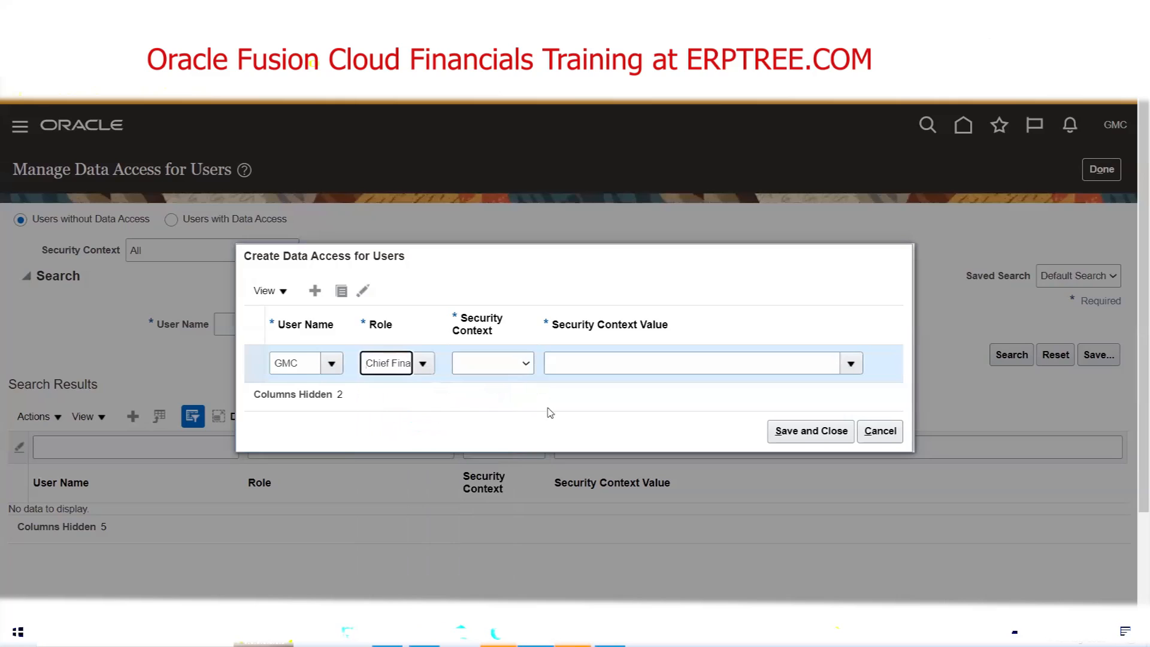
pyautogui.click(527, 363)
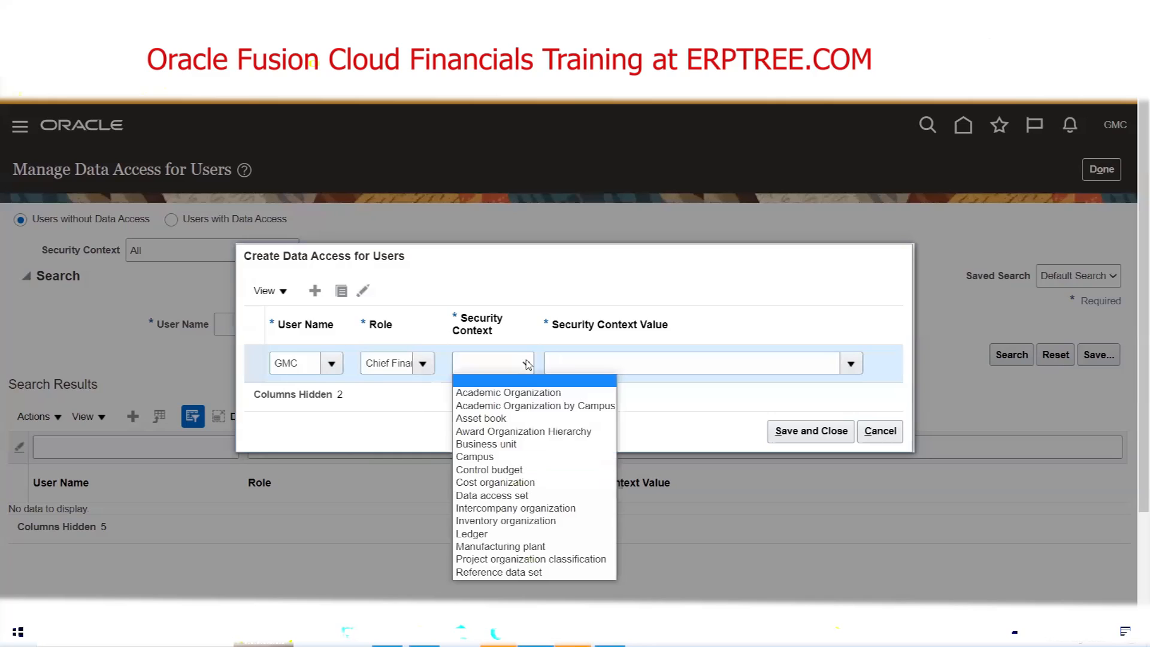
pyautogui.click(512, 534)
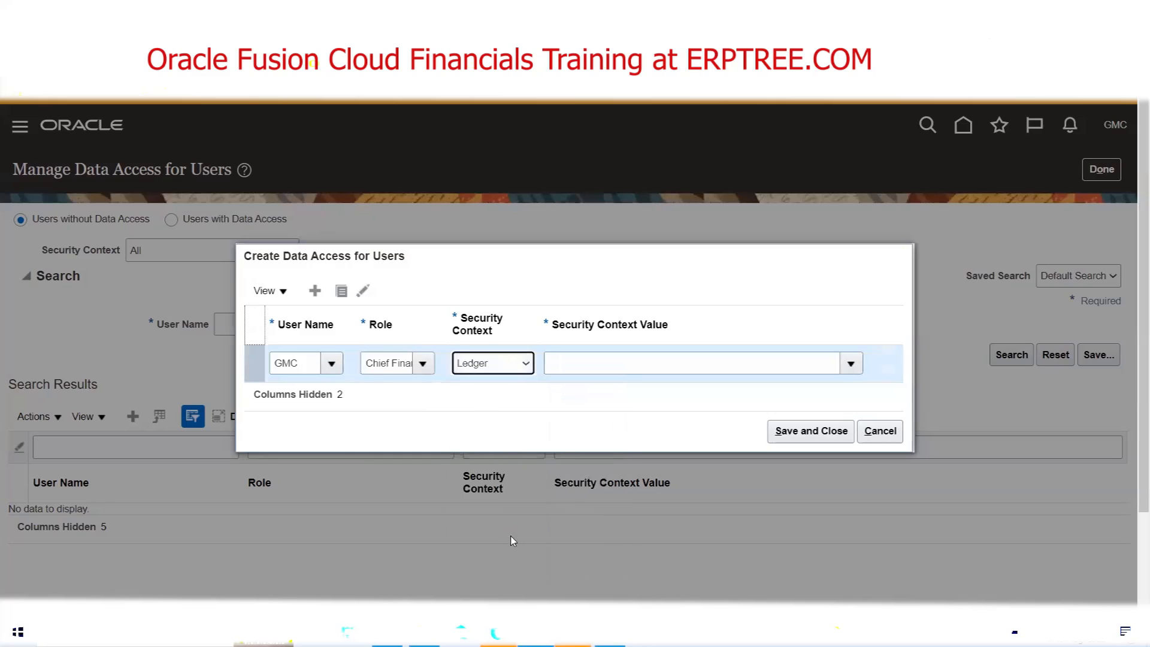
# Step: Change the row's role to Controller and select Ledger as its security context
pyautogui.click(422, 363)
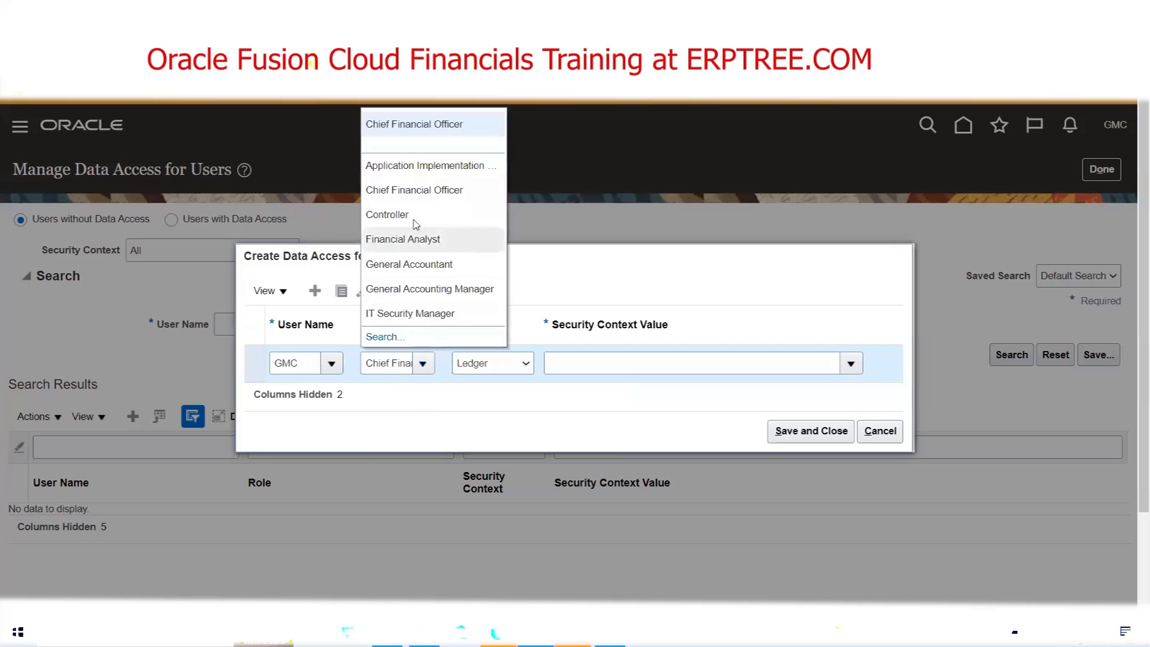
pyautogui.click(395, 214)
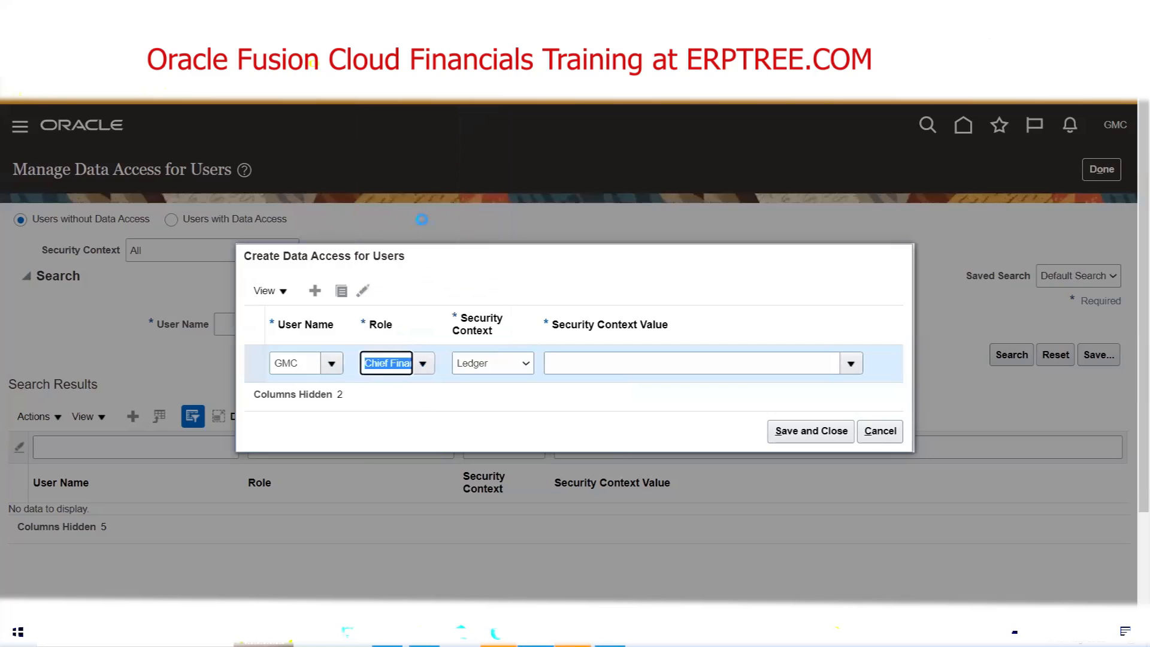
pyautogui.click(516, 358)
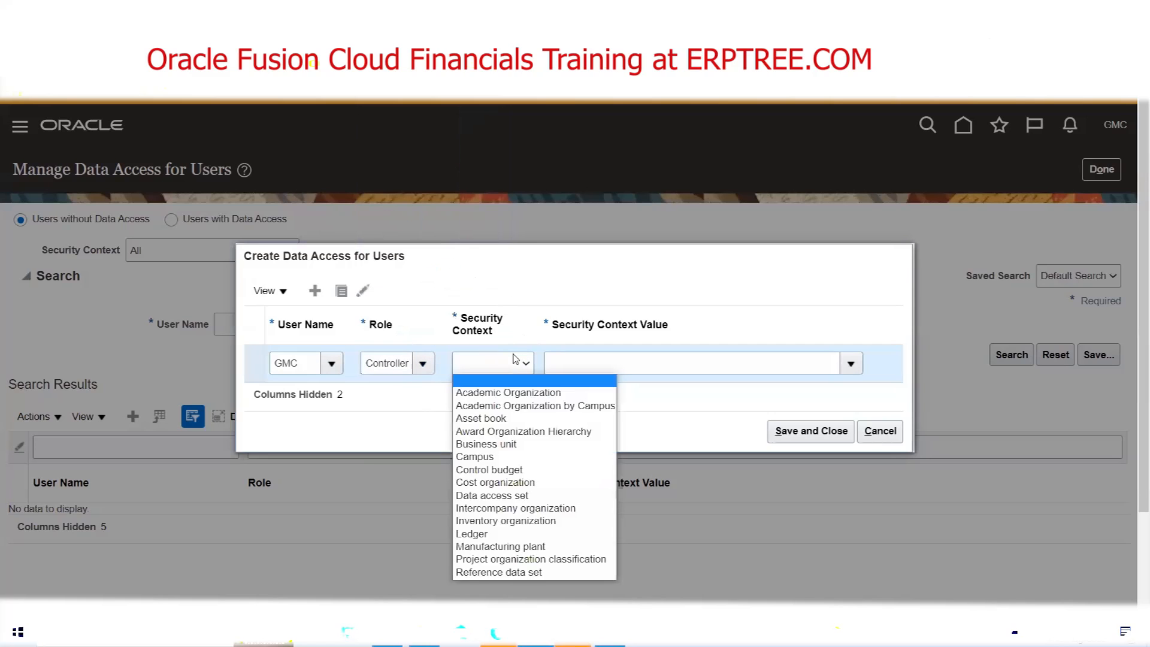
pyautogui.click(535, 534)
# Step: Change the row's role to Financial Analyst and check which security contexts it offers
pyautogui.click(422, 363)
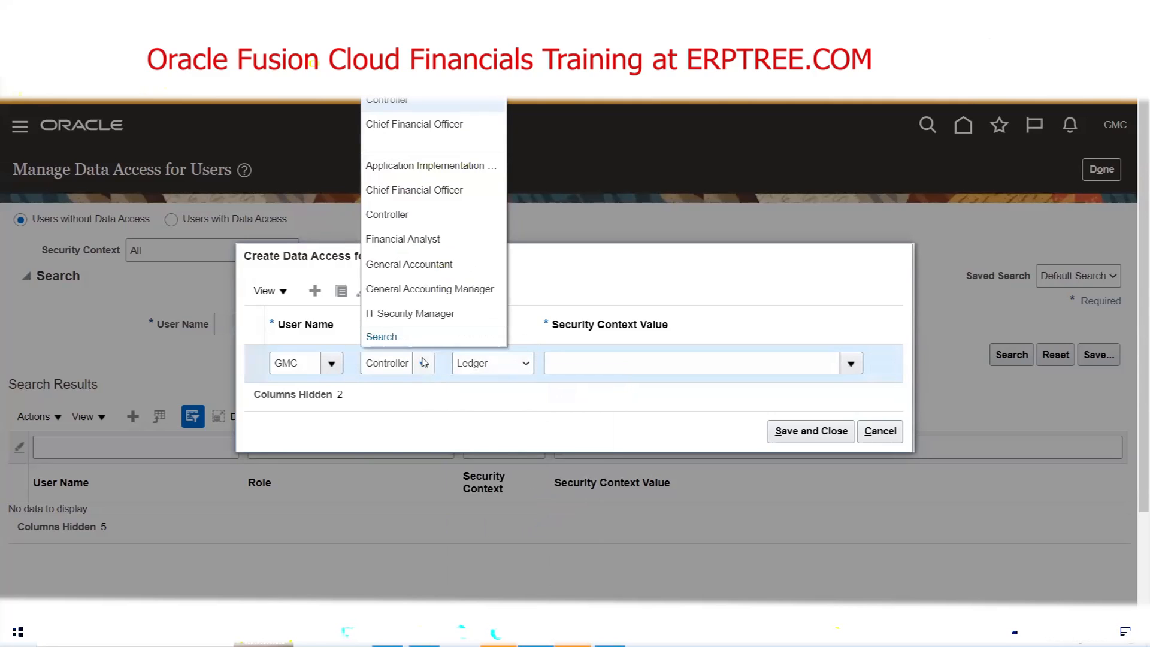
pyautogui.click(418, 240)
pyautogui.click(490, 363)
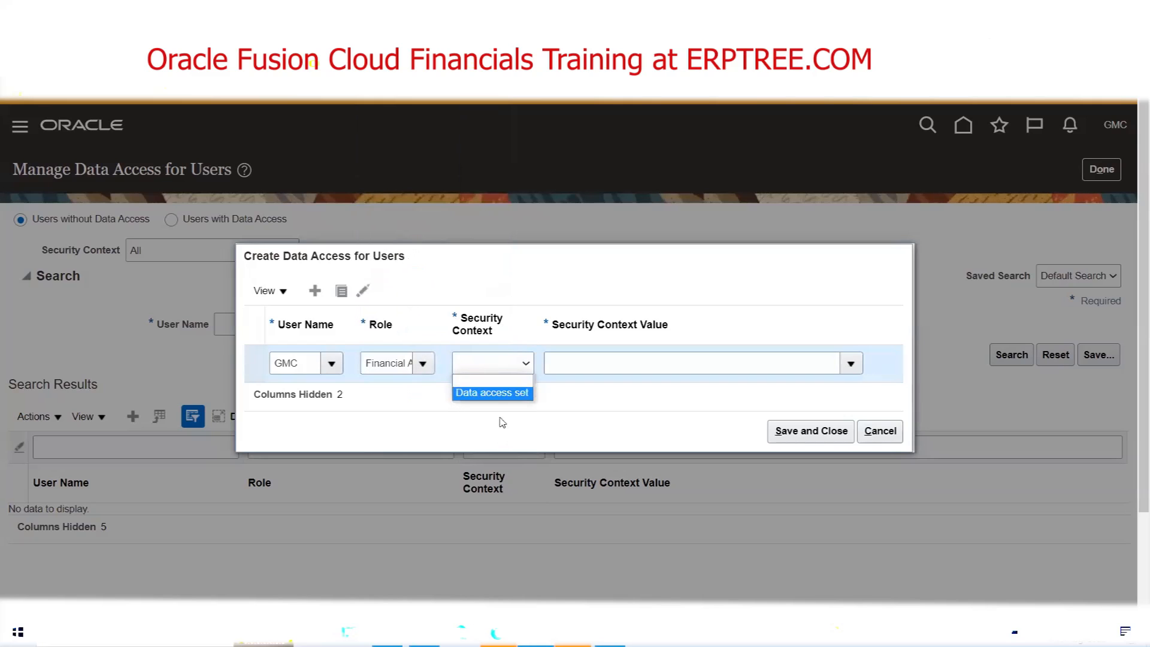
# Step: Change the row's role to General Accountant and check which security contexts it offers
pyautogui.click(419, 361)
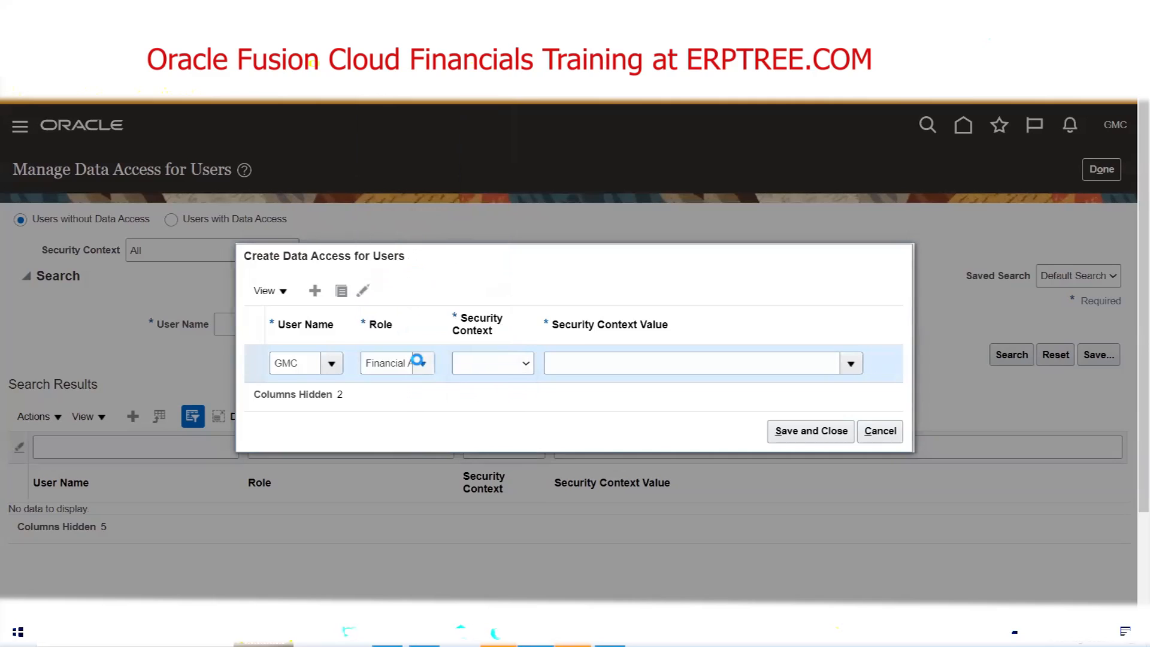
pyautogui.click(443, 557)
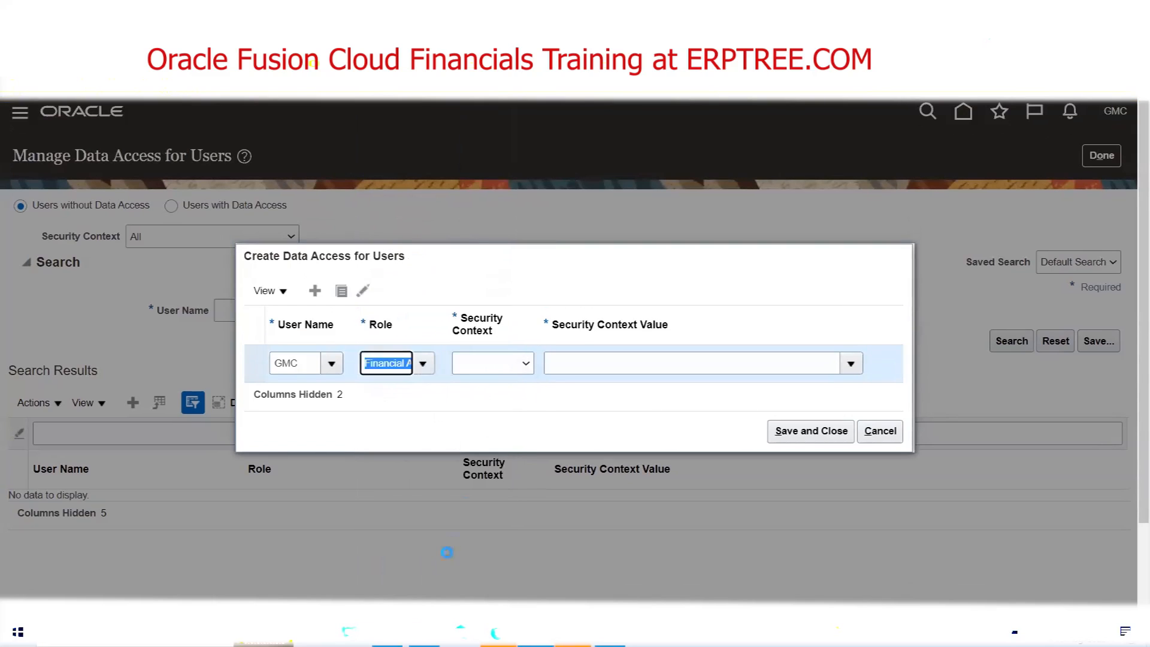
pyautogui.click(514, 363)
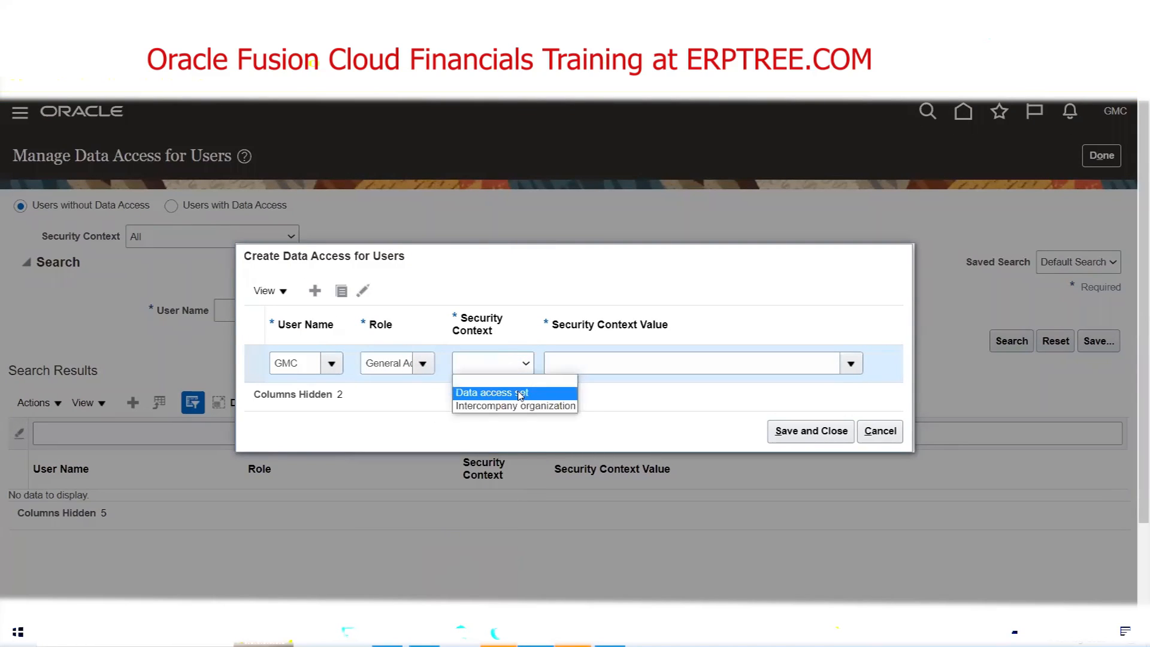
# Step: Set the row's role to General Accounting Manager and check which security contexts it offers
pyautogui.click(422, 363)
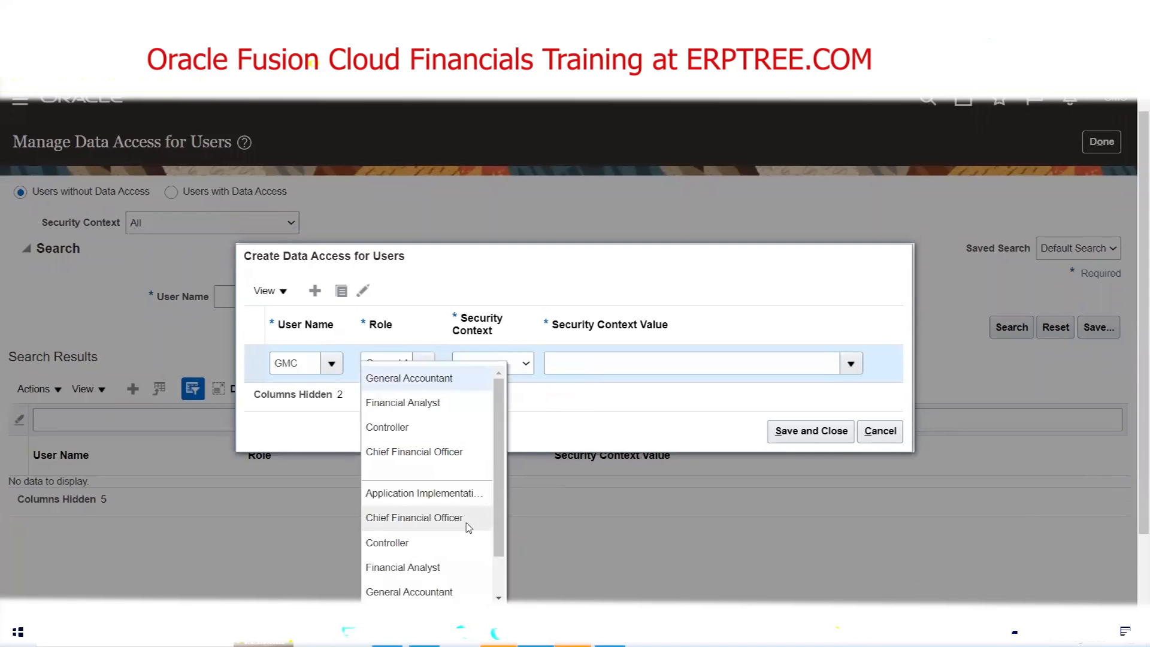
pyautogui.scroll(-3, 466, 527)
pyautogui.click(426, 477)
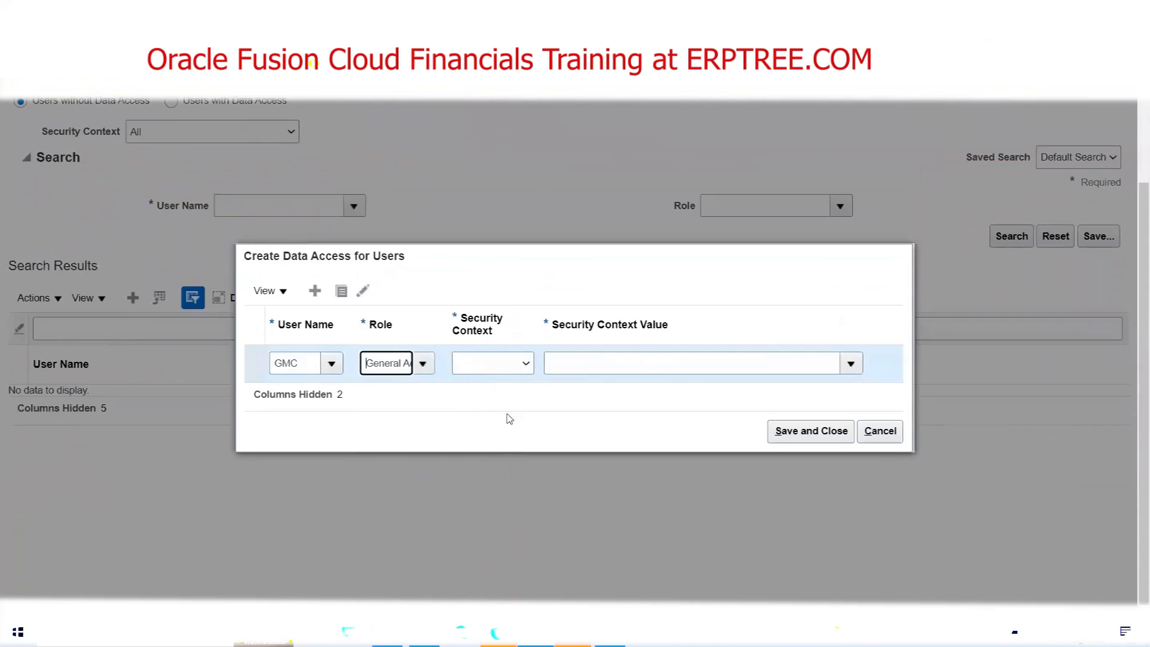
pyautogui.click(519, 366)
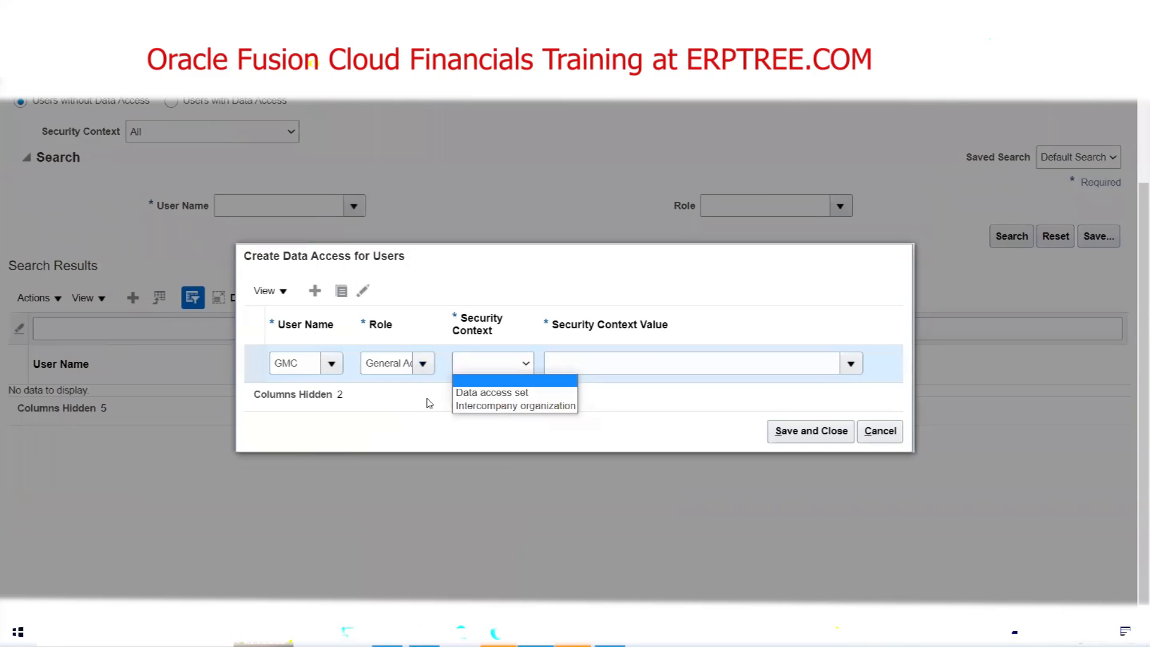
# Step: Switch to Excel, review the Data Access Set and GMC USA Primary Ledger notes, and return to Oracle Fusion
pyautogui.click(387, 632)
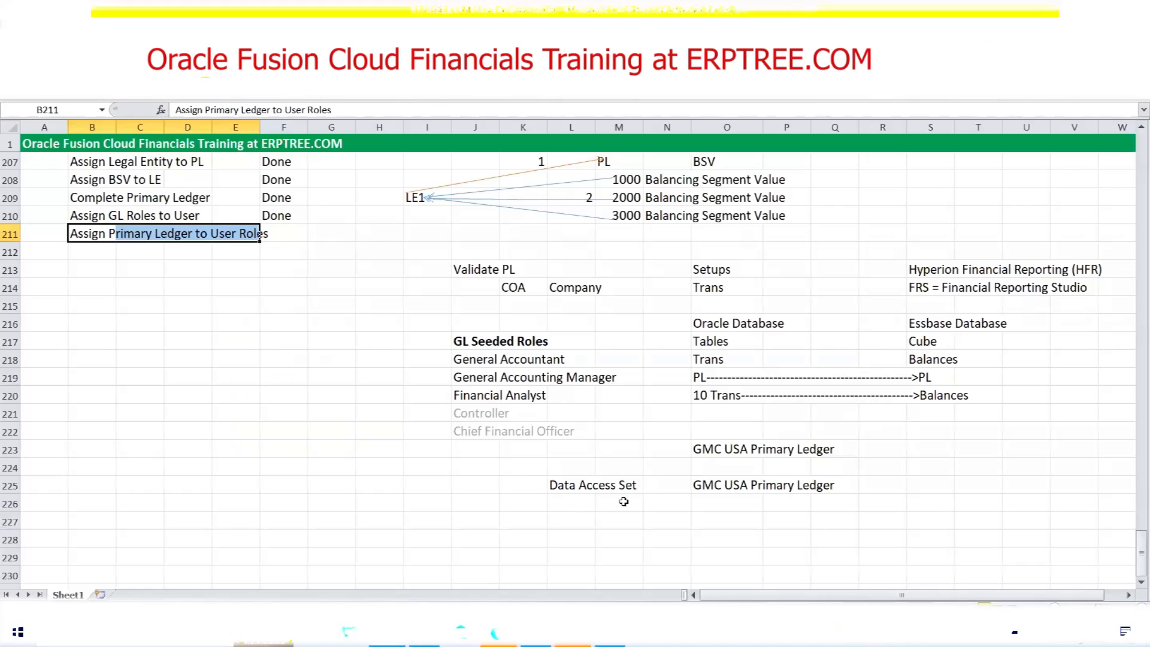
pyautogui.moveTo(586, 482); pyautogui.dragTo(817, 485)
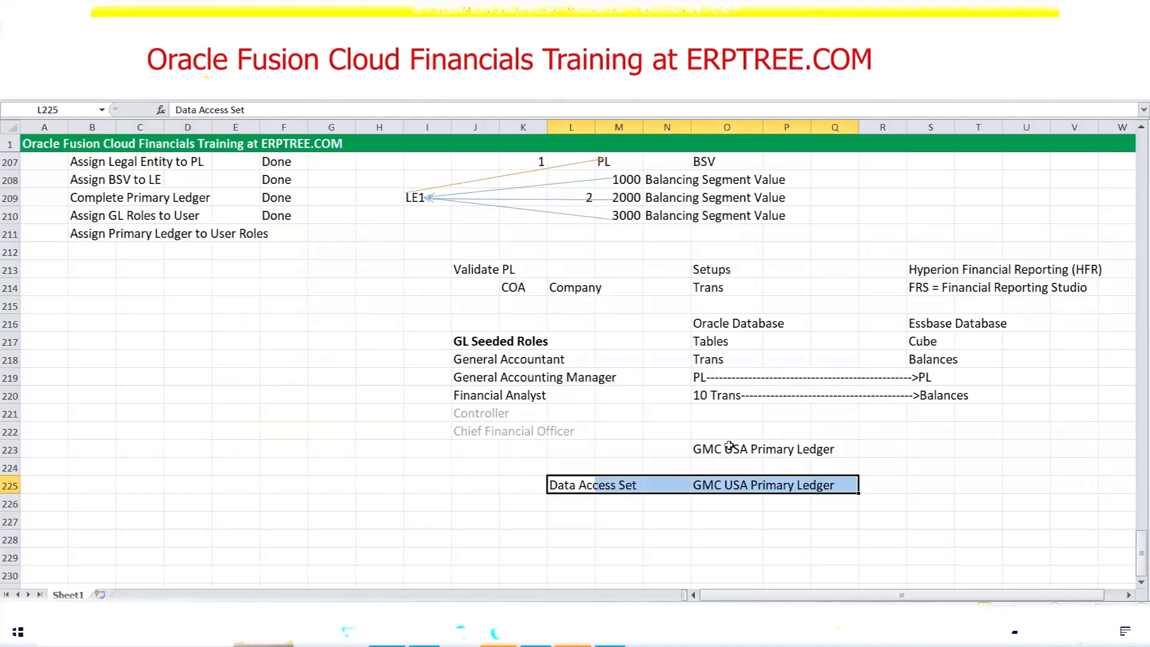
pyautogui.moveTo(710, 448); pyautogui.dragTo(838, 448)
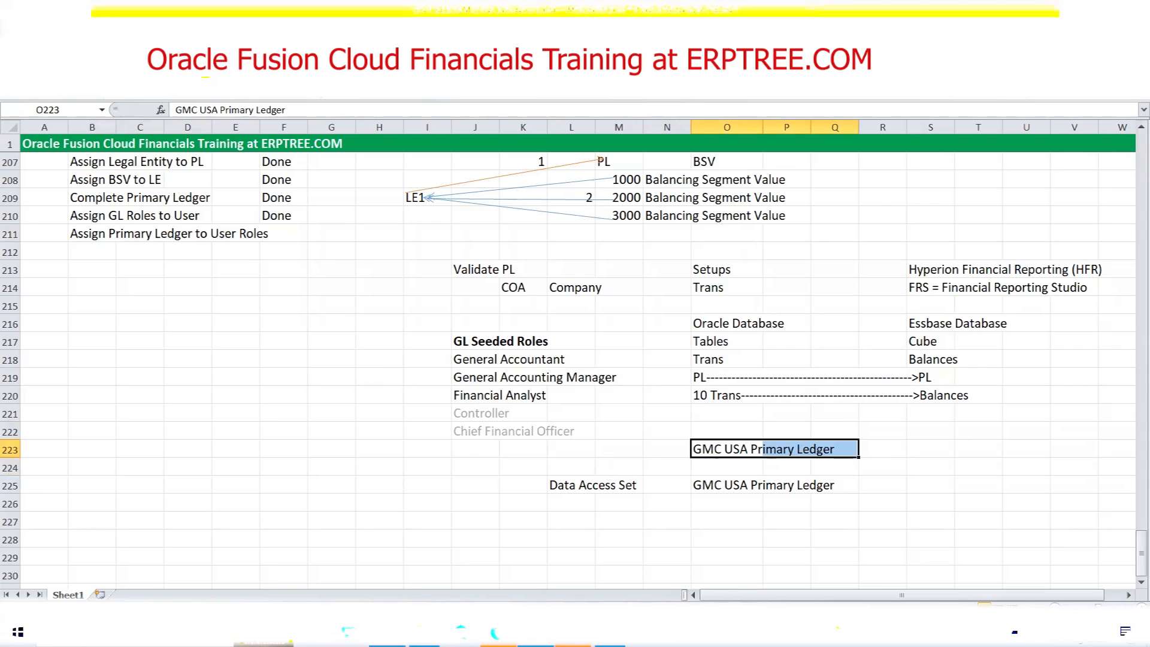
pyautogui.click(535, 632)
# Step: Select General Accounting Manager as the row's role and Data access set as its security context
pyautogui.click(423, 363)
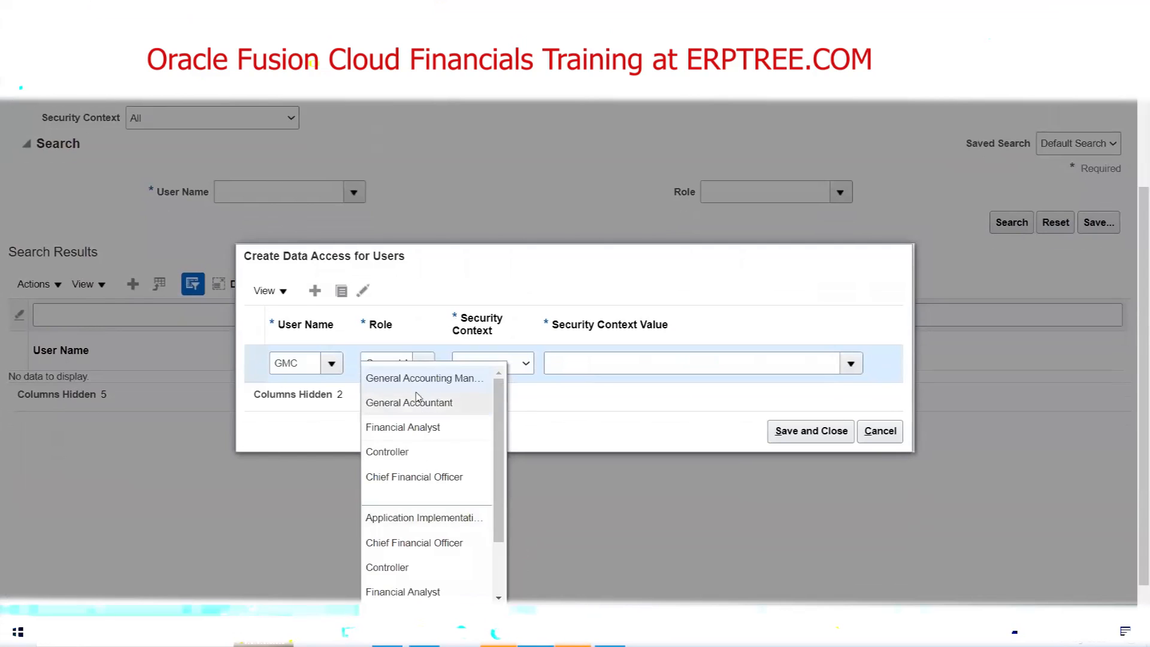
pyautogui.click(404, 378)
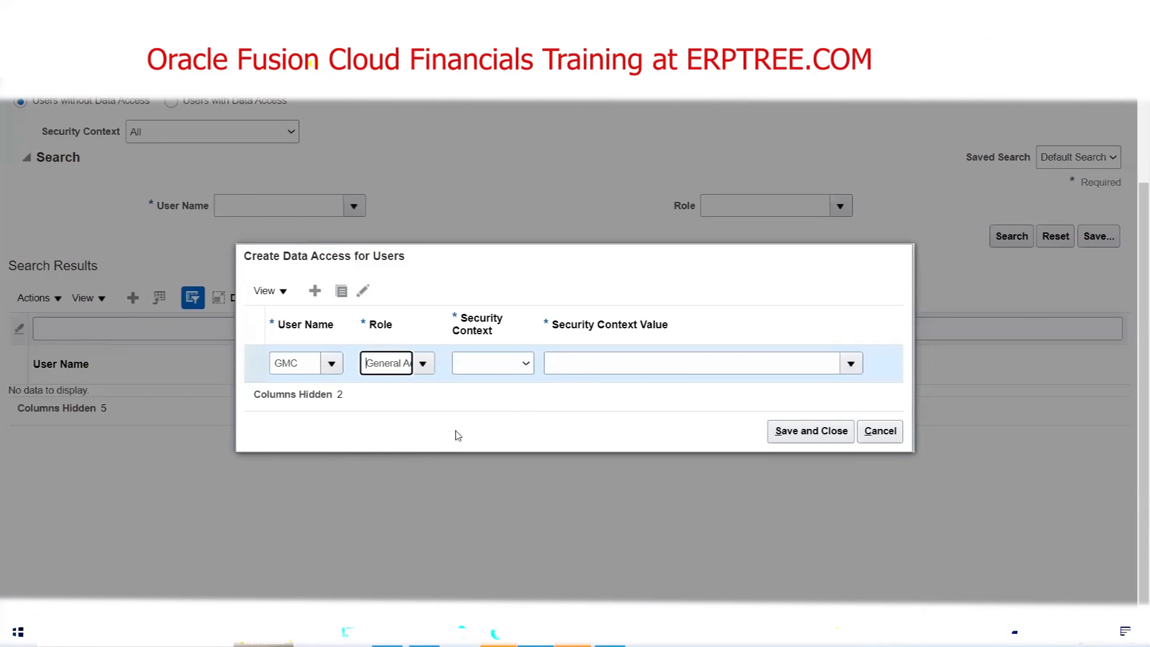
pyautogui.click(525, 367)
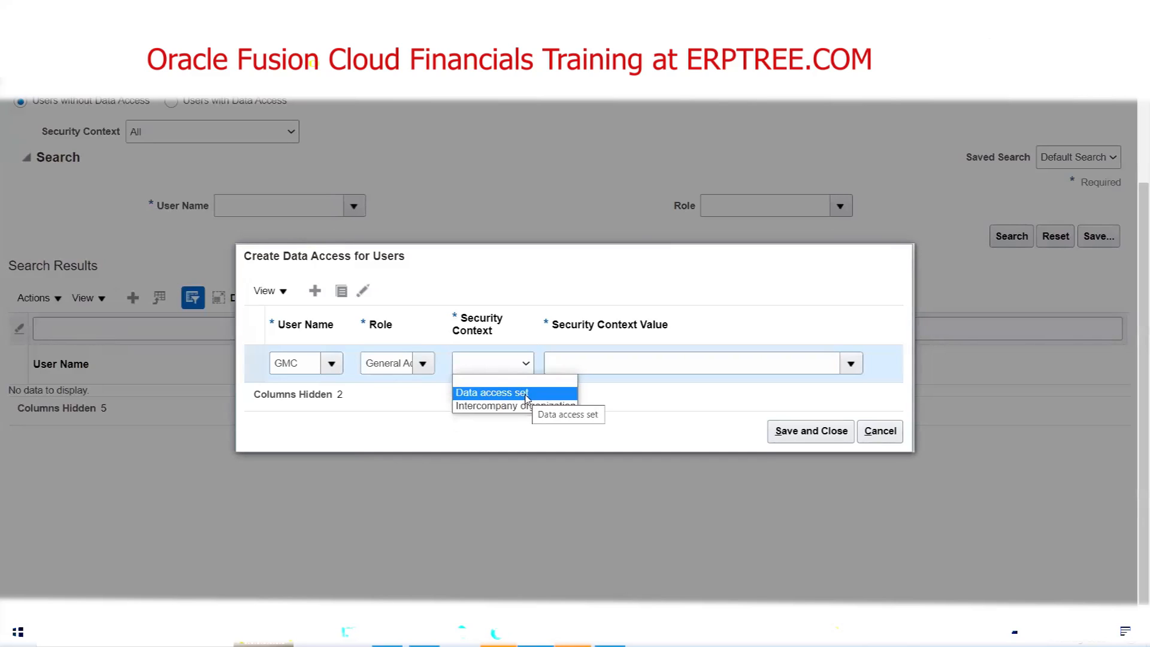
pyautogui.click(526, 393)
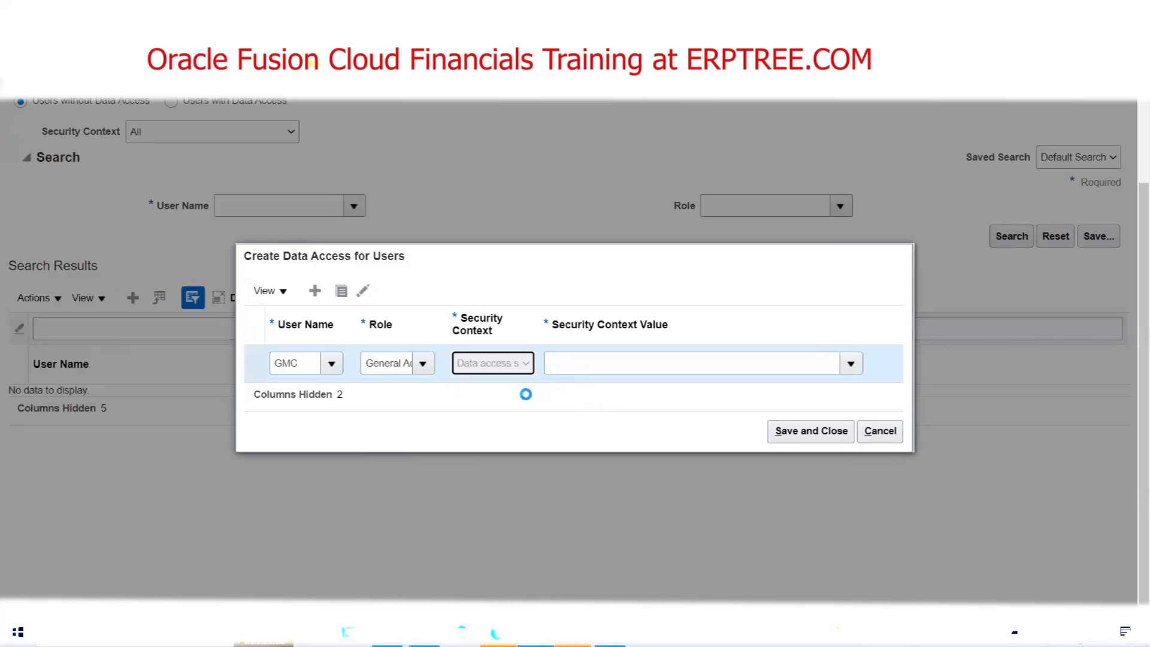
pyautogui.click(592, 367)
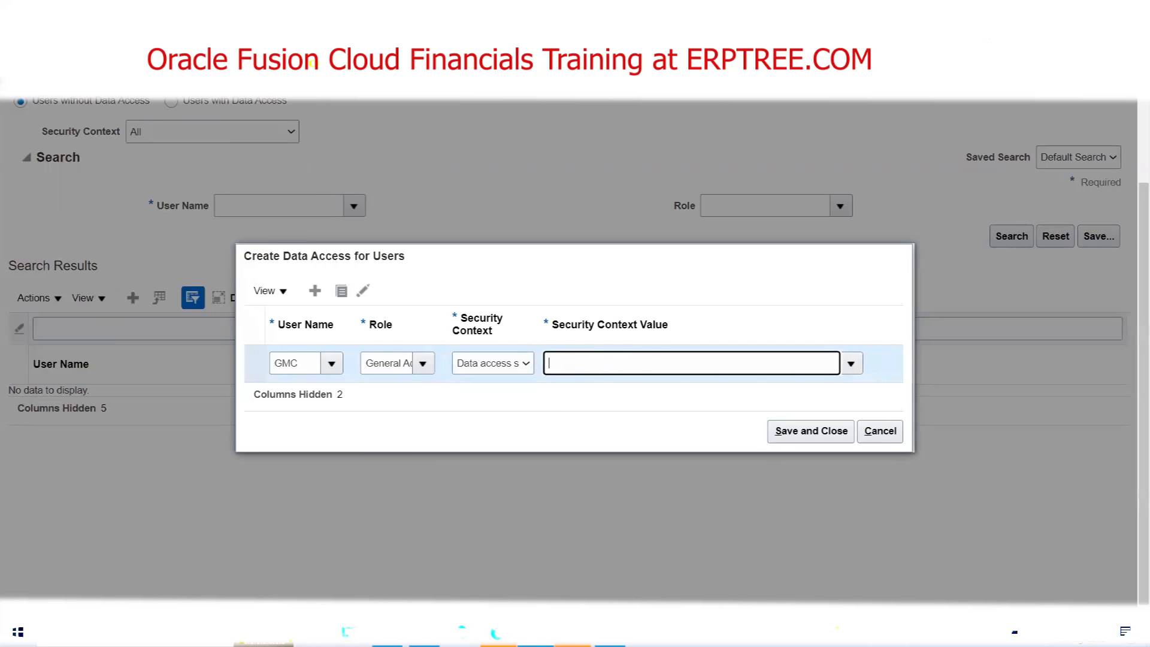
# Step: In a new browser tab, search Setup and Maintenance for "Data access set" and open the Manage Data Access Sets task
pyautogui.hotkey('ctrl', 't')
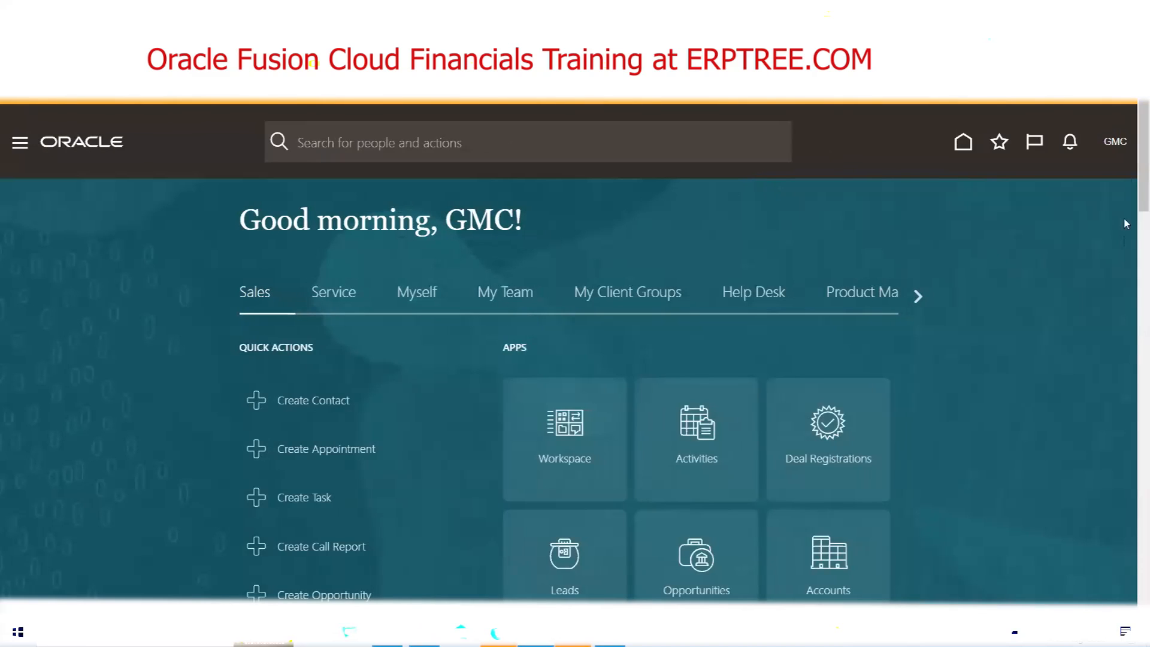
pyautogui.click(1116, 148)
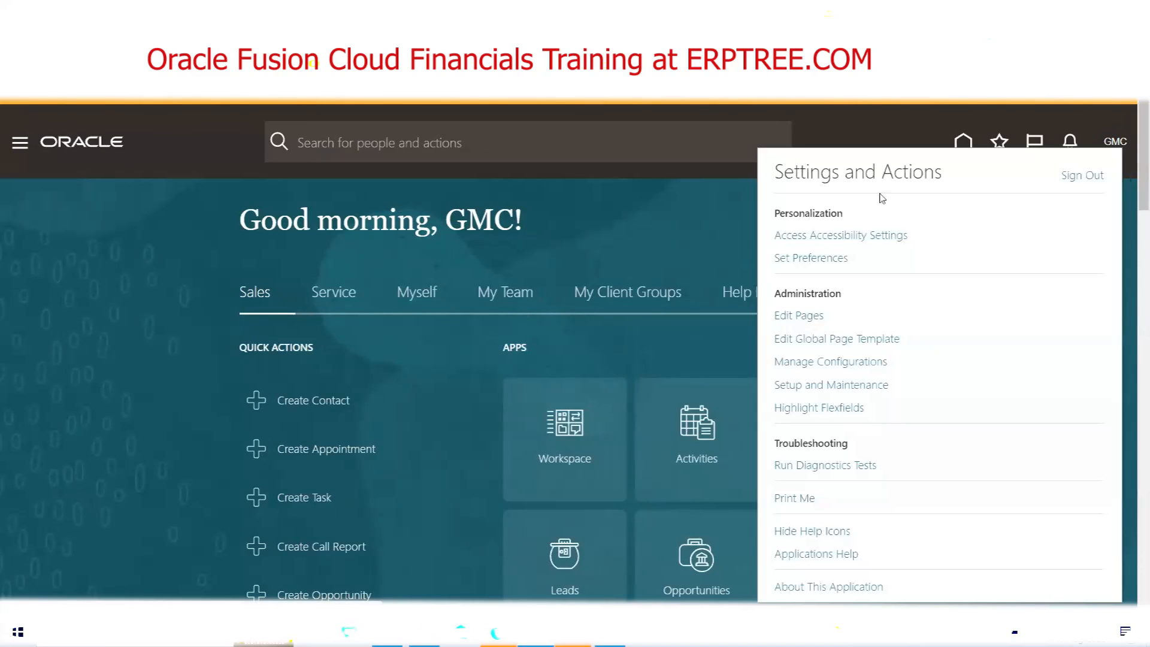
pyautogui.click(834, 384)
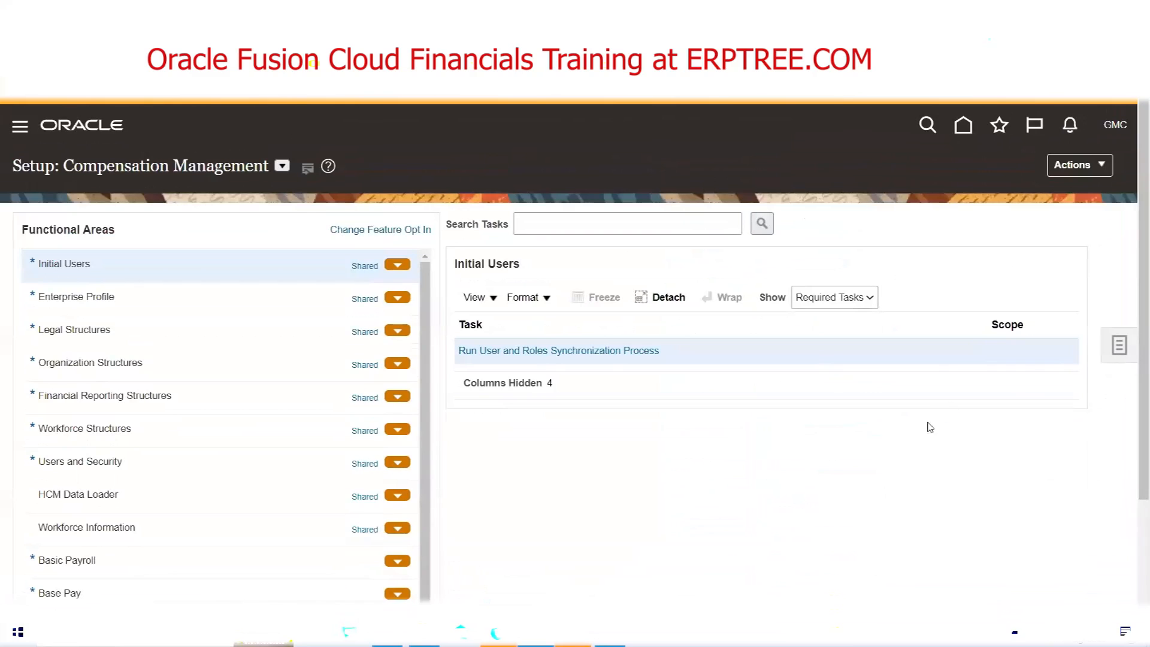
pyautogui.click(501, 223)
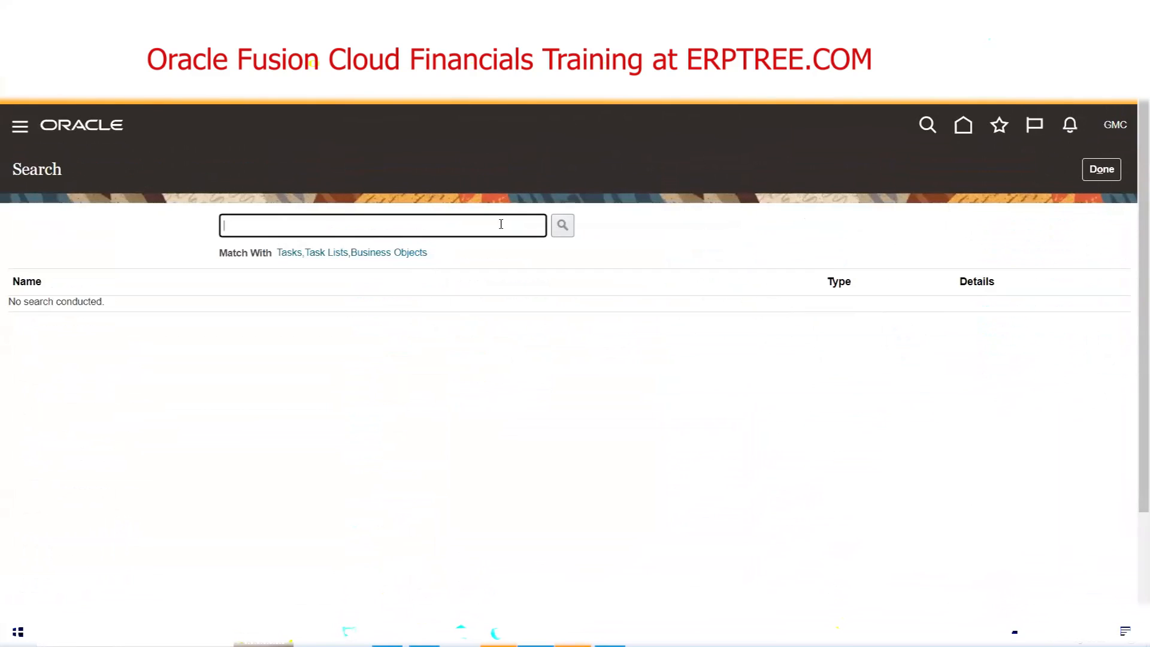
pyautogui.write('Data access set')
pyautogui.press('Return')
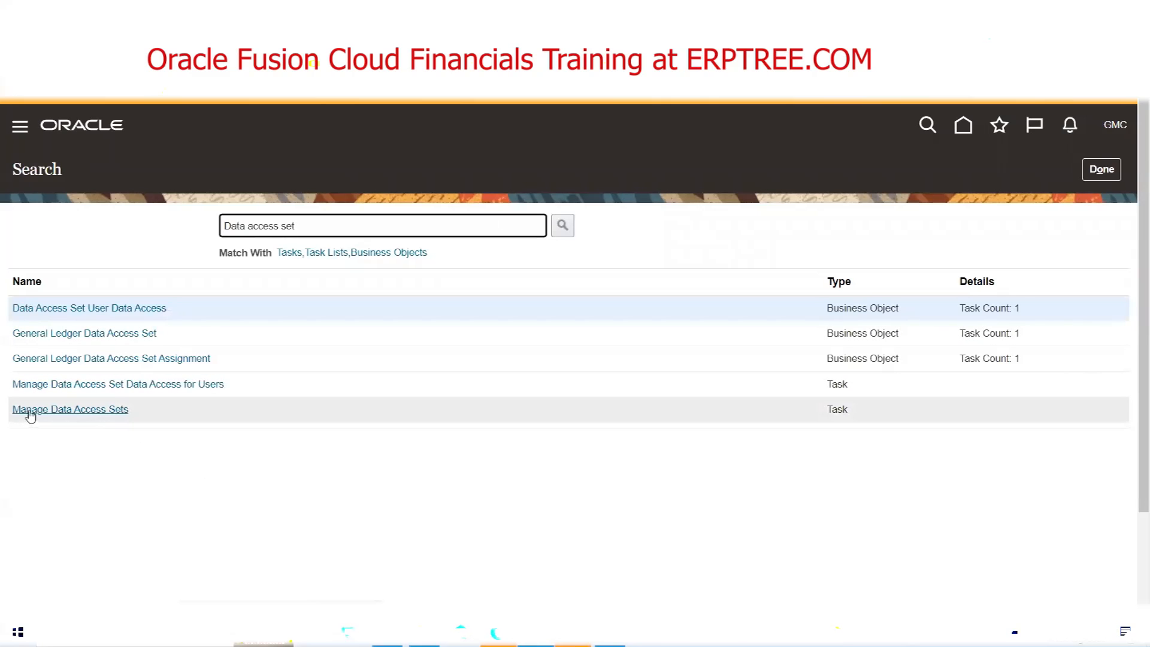
pyautogui.click(74, 411)
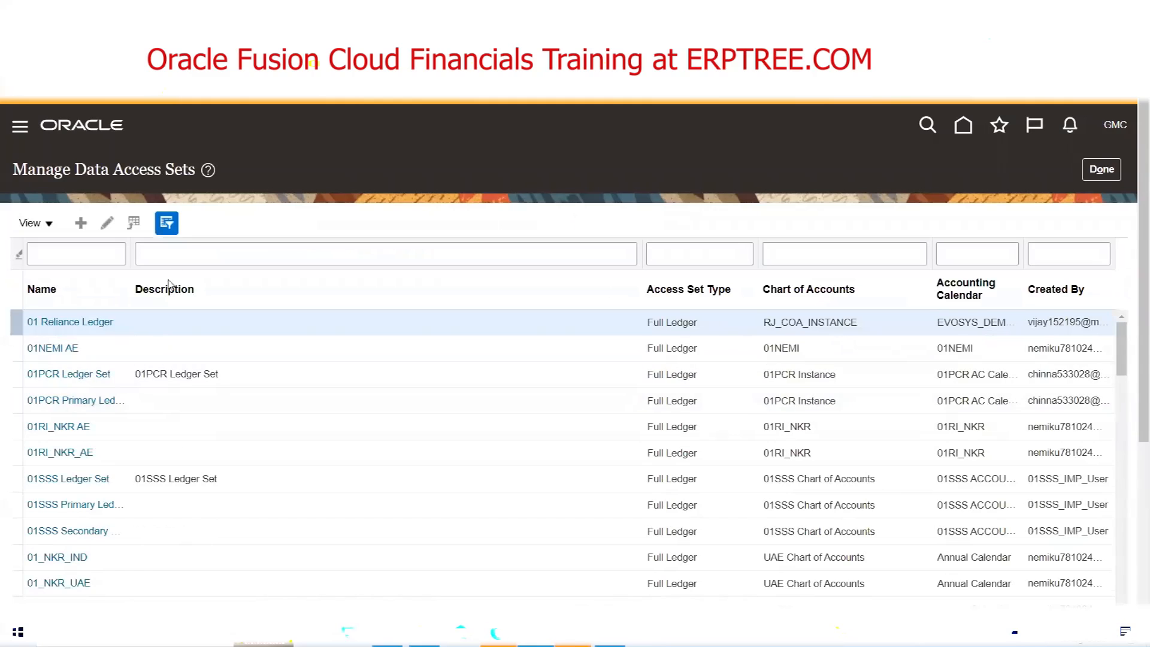
# Step: Filter the data access sets by the name GMC, widen the Name column, and open GMC USA Primary Ledger
pyautogui.click(68, 253)
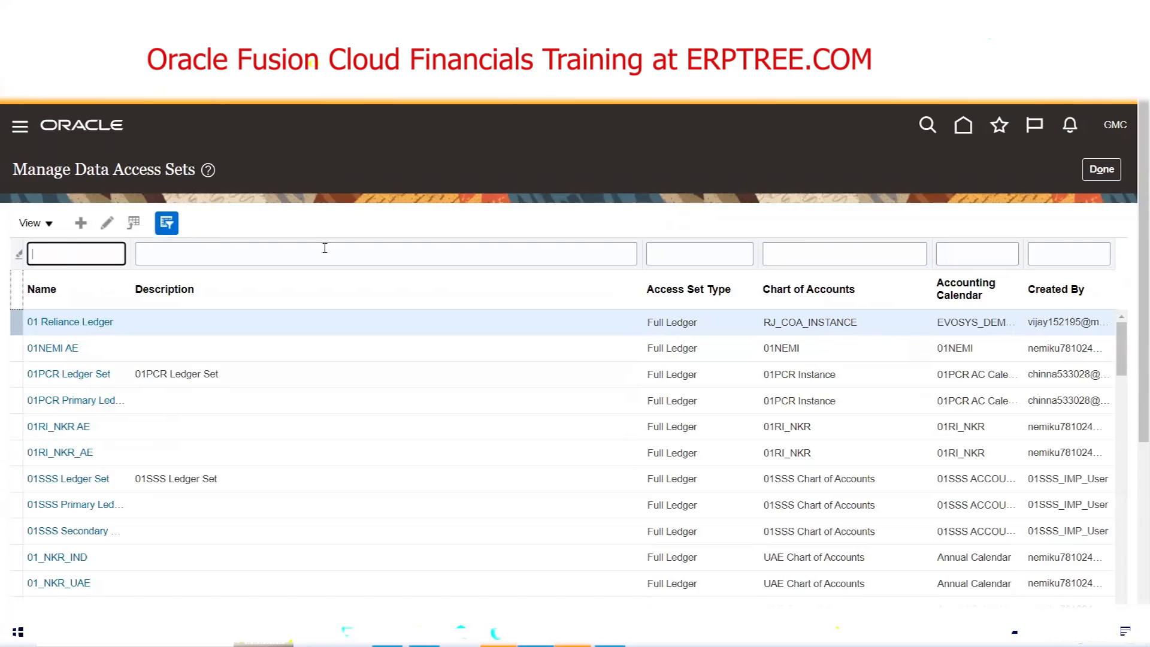
pyautogui.write('GMC')
pyautogui.press('Return')
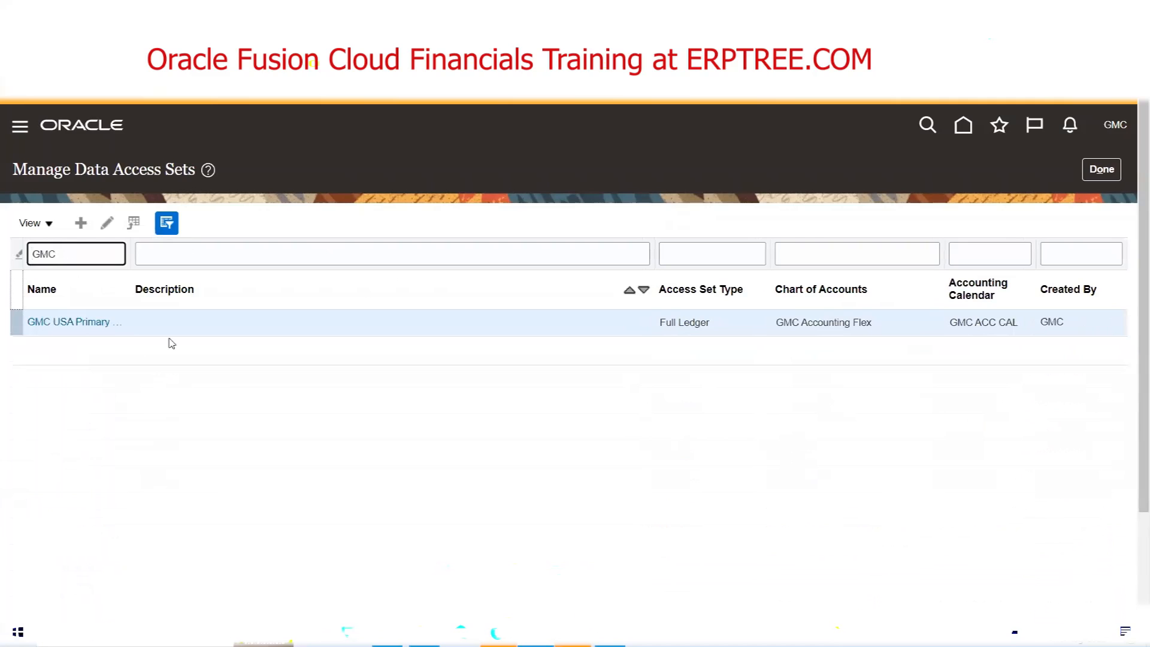
pyautogui.moveTo(127, 259); pyautogui.dragTo(331, 312)
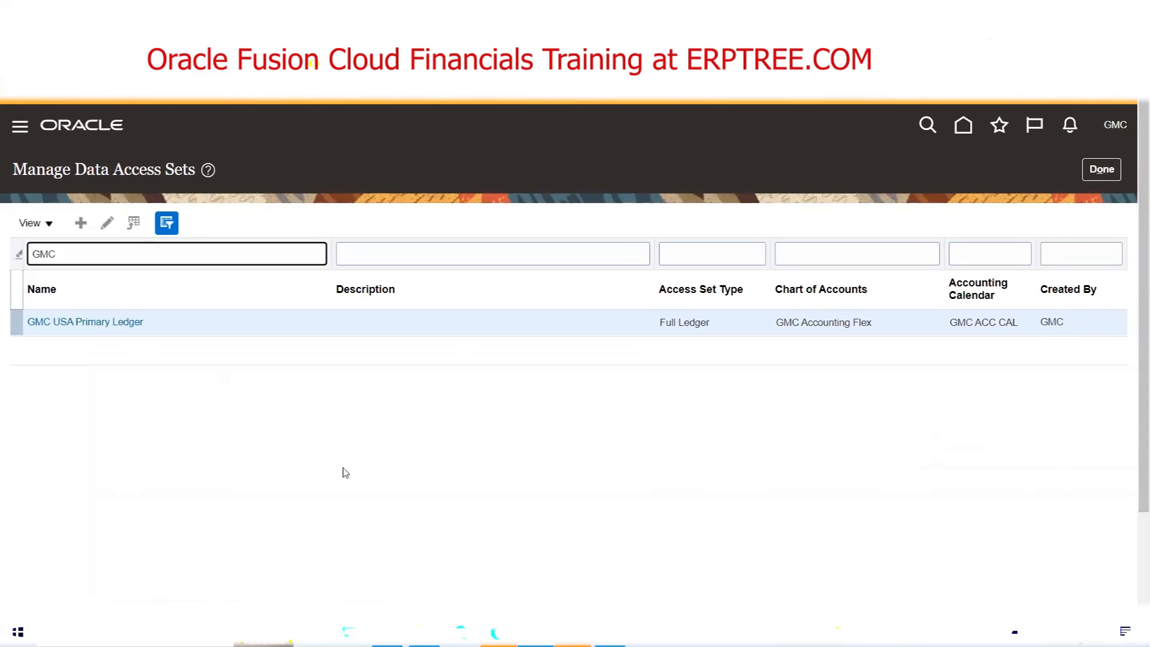
pyautogui.click(105, 323)
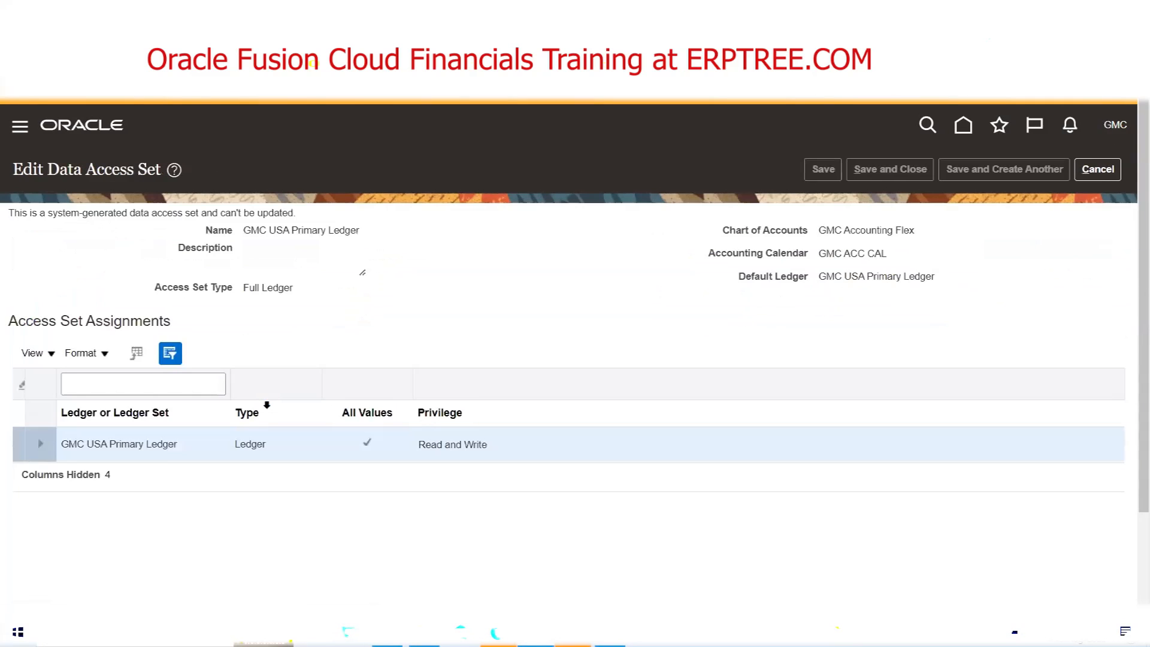
# Step: Examine the data access set's name, type, chart of accounts, calendar, default ledger and ledger assignment, and return to the Create Data Access for Users dialog
pyautogui.tripleClick(275, 230)
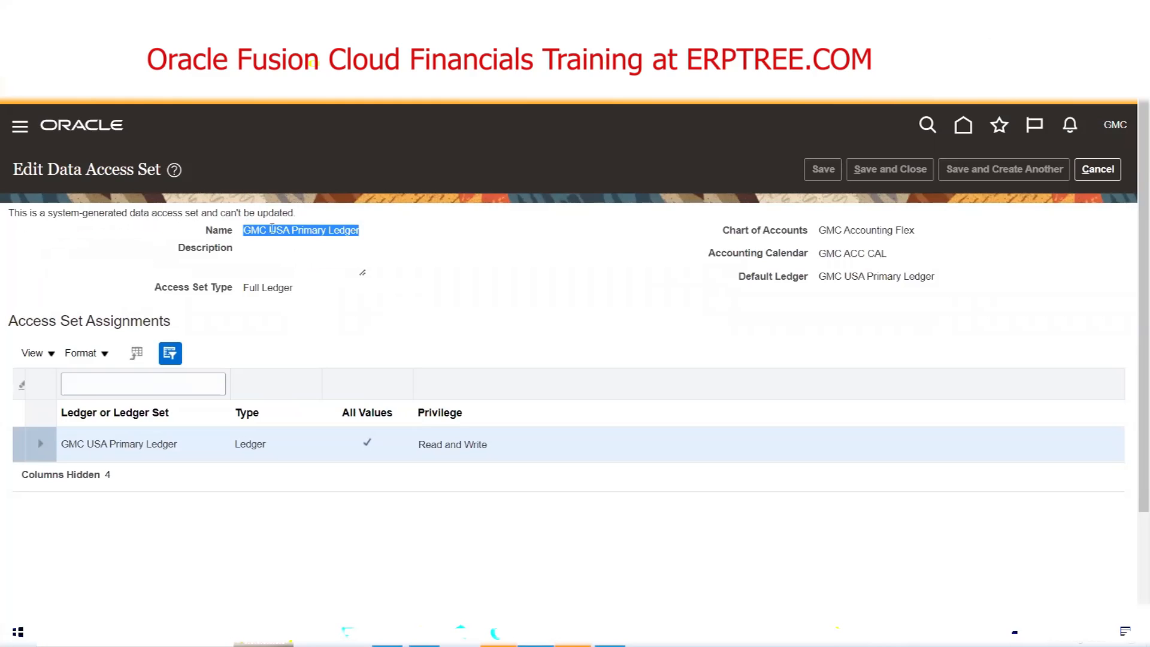
pyautogui.click(311, 273)
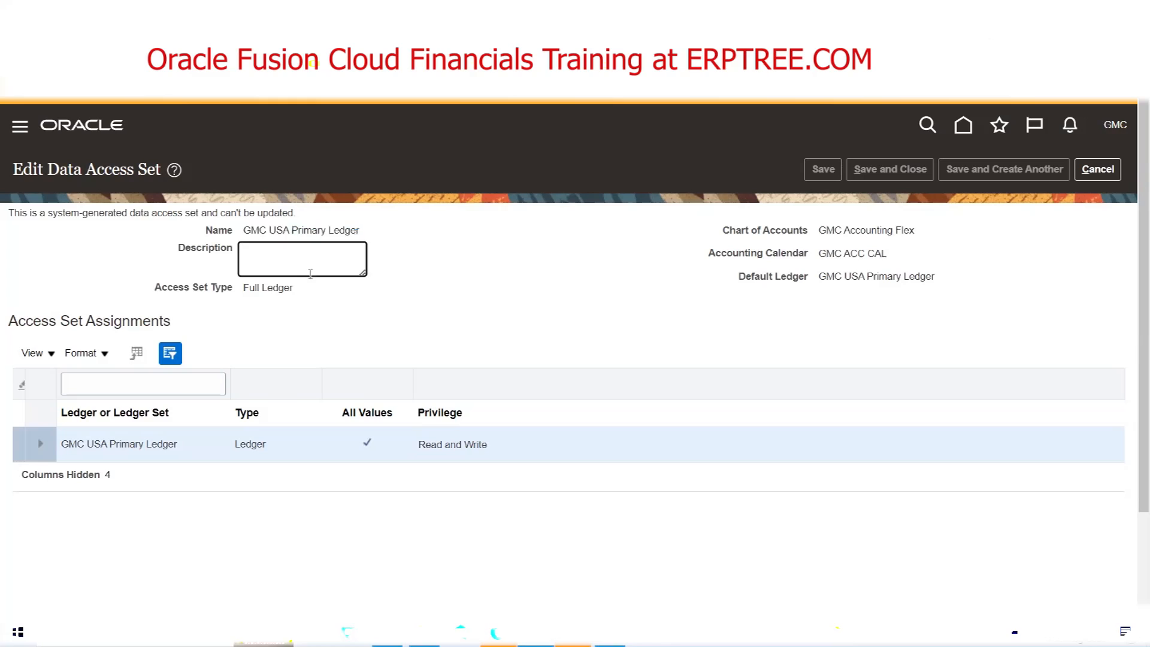
pyautogui.tripleClick(279, 232)
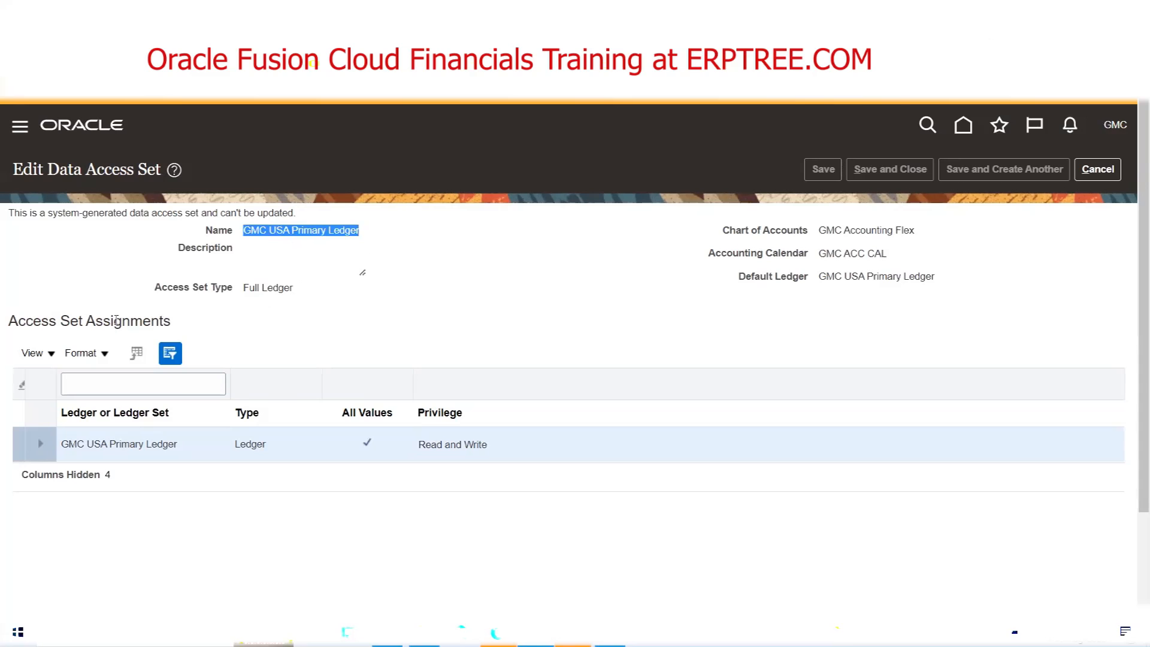
pyautogui.tripleClick(211, 287)
pyautogui.click(296, 289)
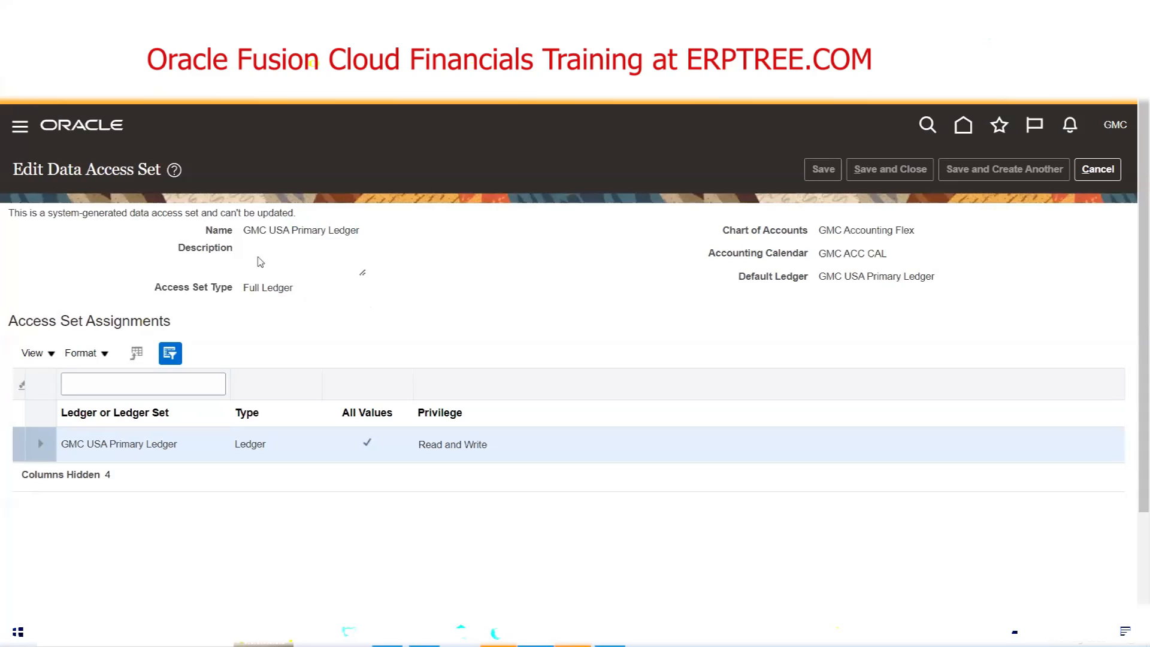
pyautogui.tripleClick(860, 233)
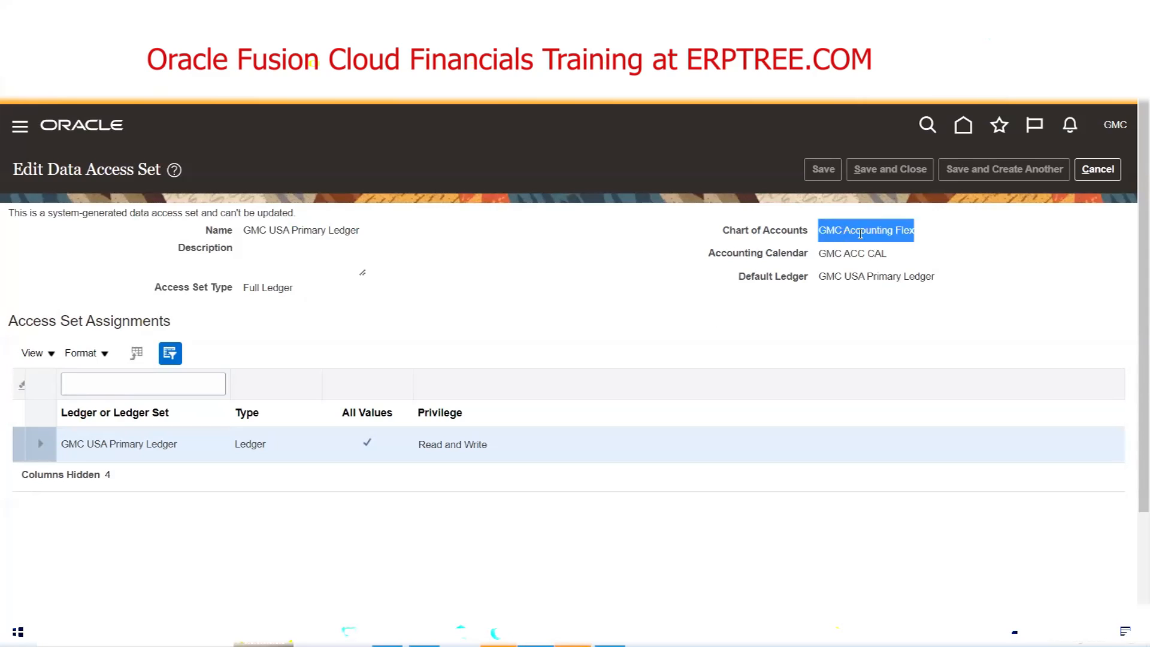
pyautogui.tripleClick(868, 253)
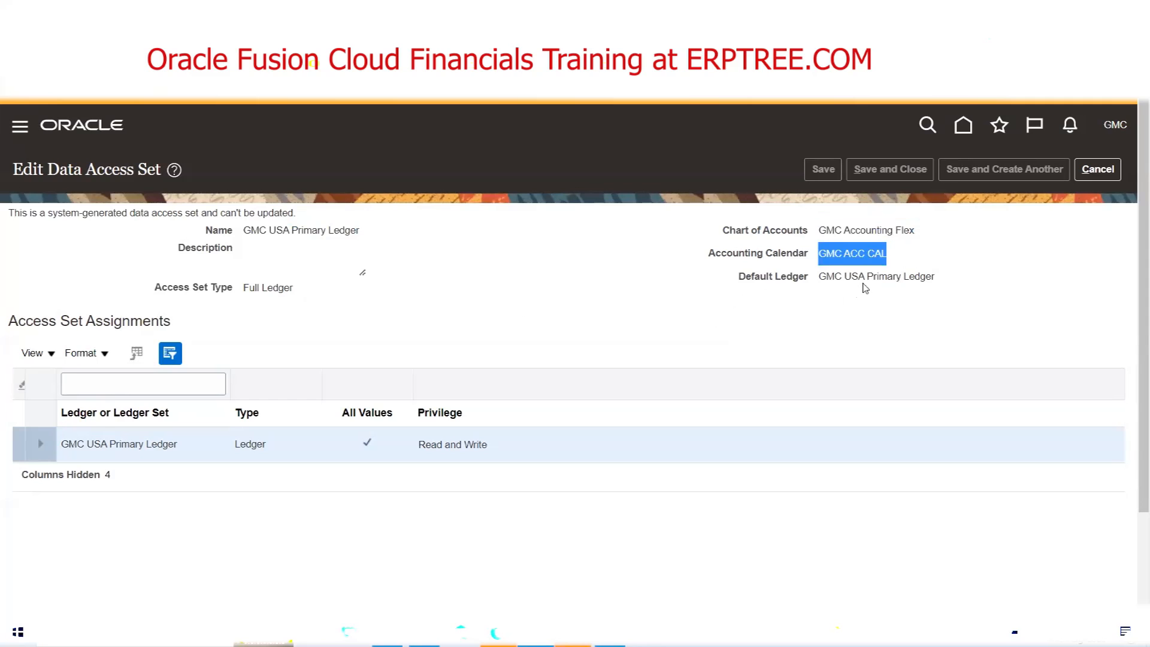
pyautogui.tripleClick(866, 280)
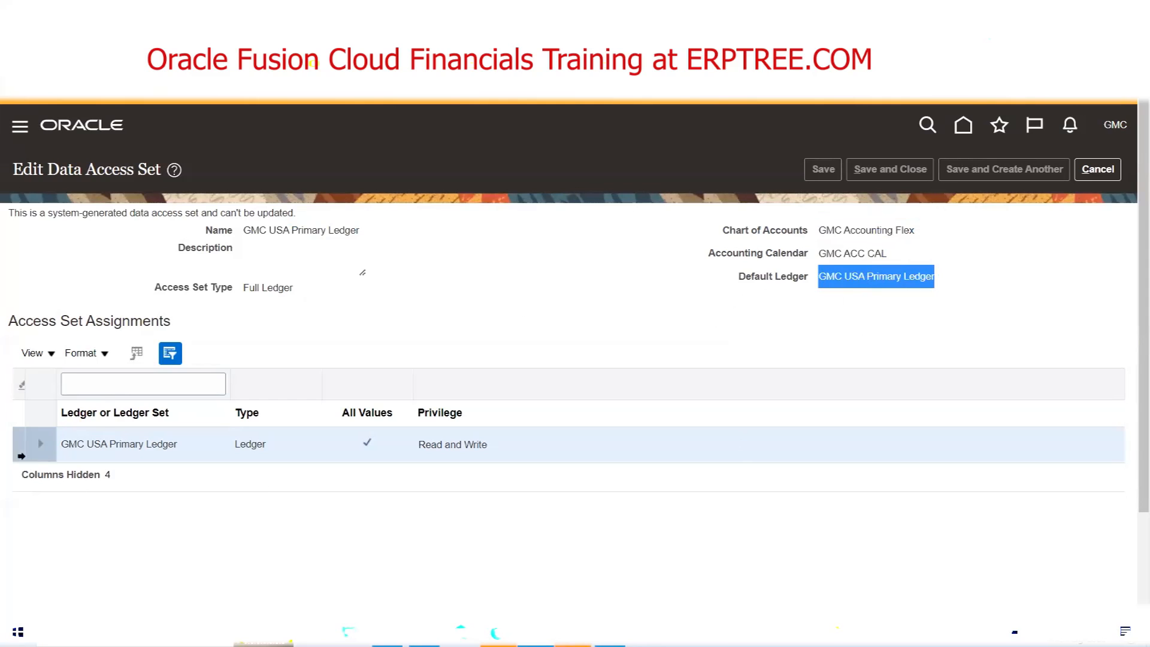
pyautogui.tripleClick(137, 445)
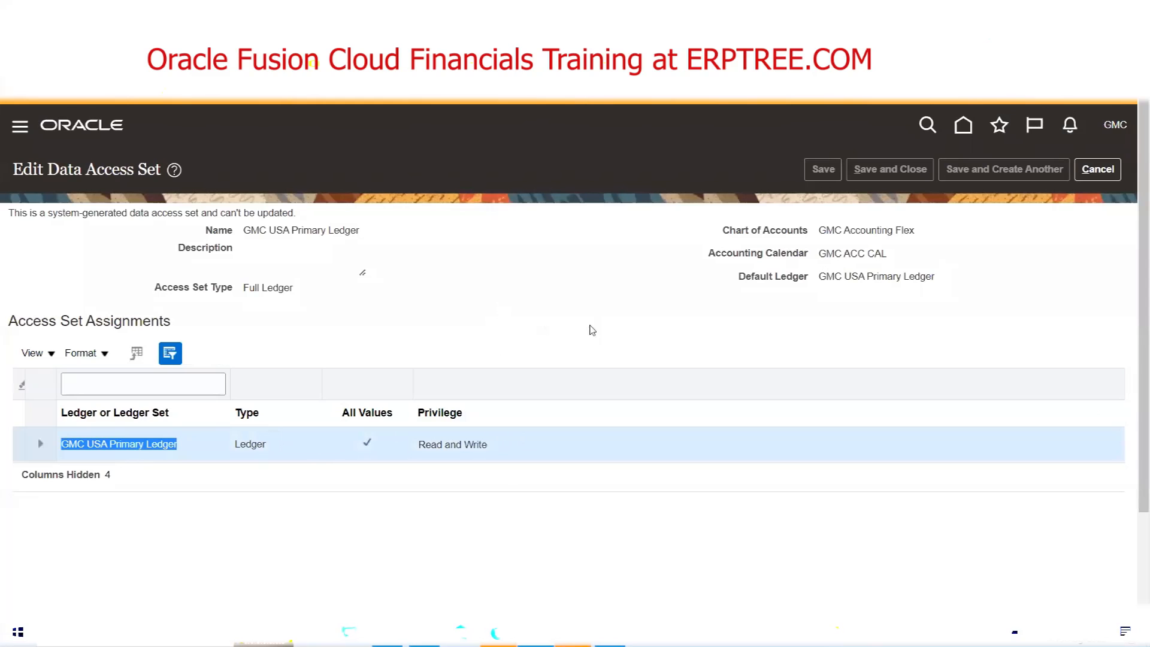
pyautogui.click(1086, 172)
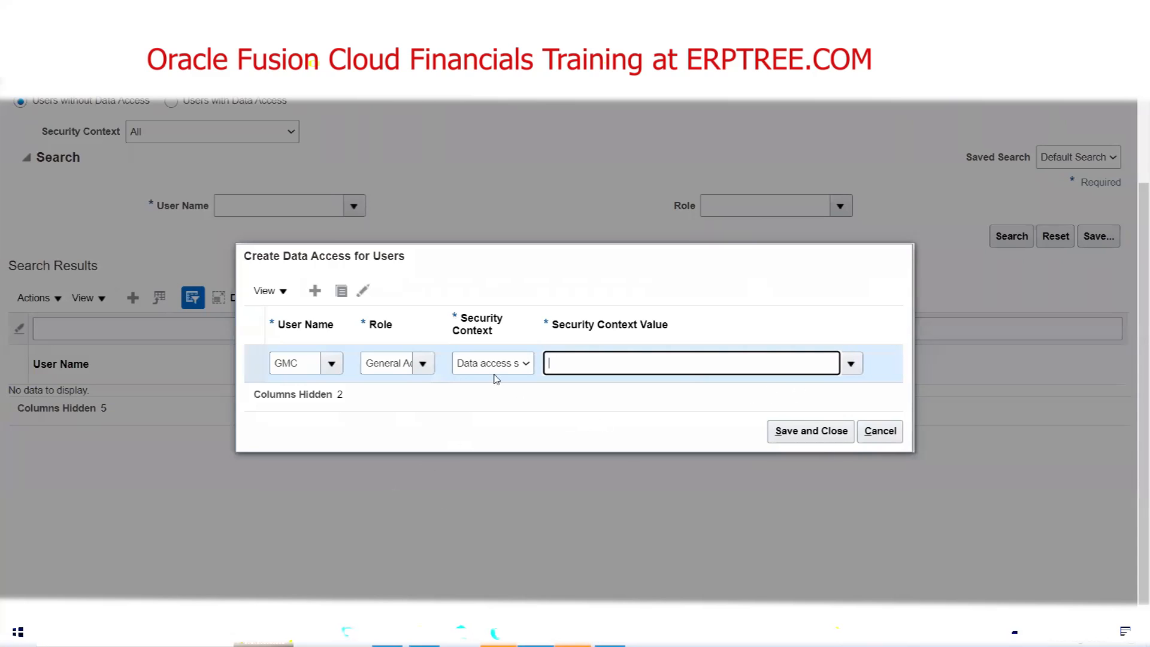
# Step: Set the General Accounting Manager row's security context value to GMC USA Primary Ledger
pyautogui.moveTo(383, 362); pyautogui.dragTo(408, 369)
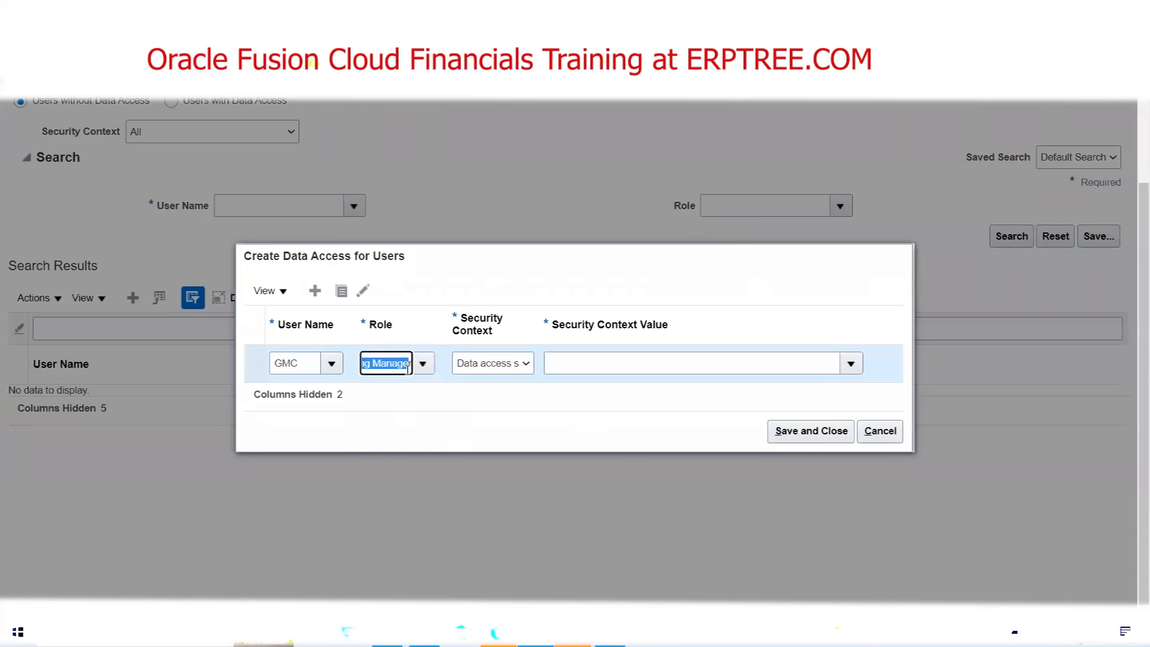
pyautogui.click(593, 405)
pyautogui.click(619, 361)
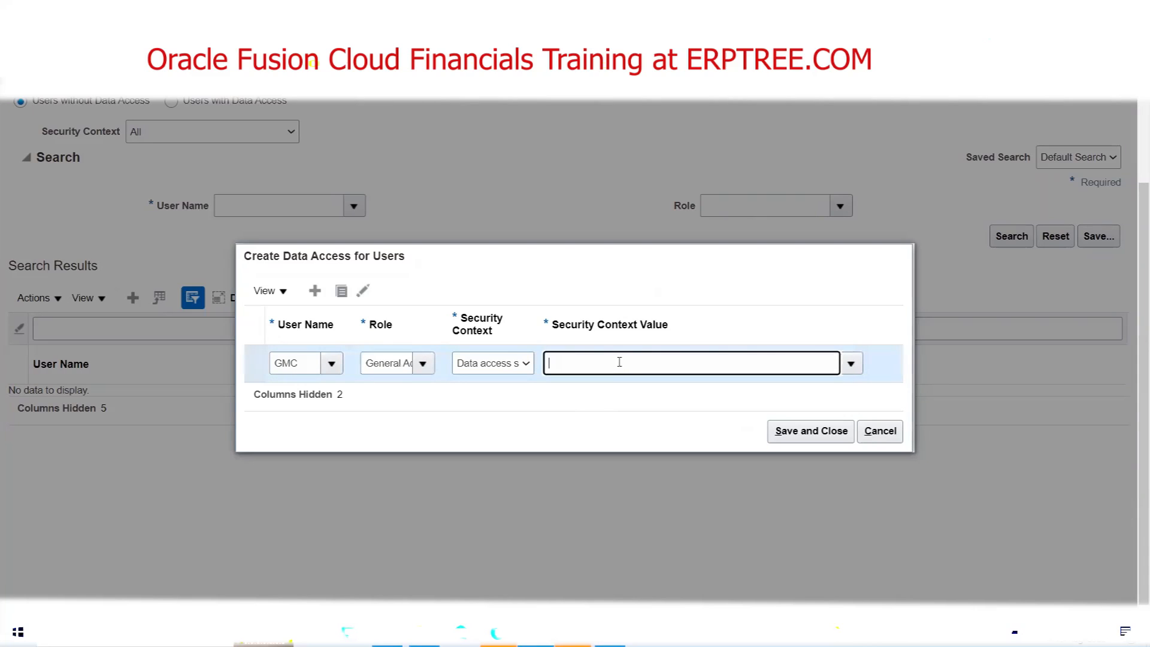
pyautogui.write('GMC')
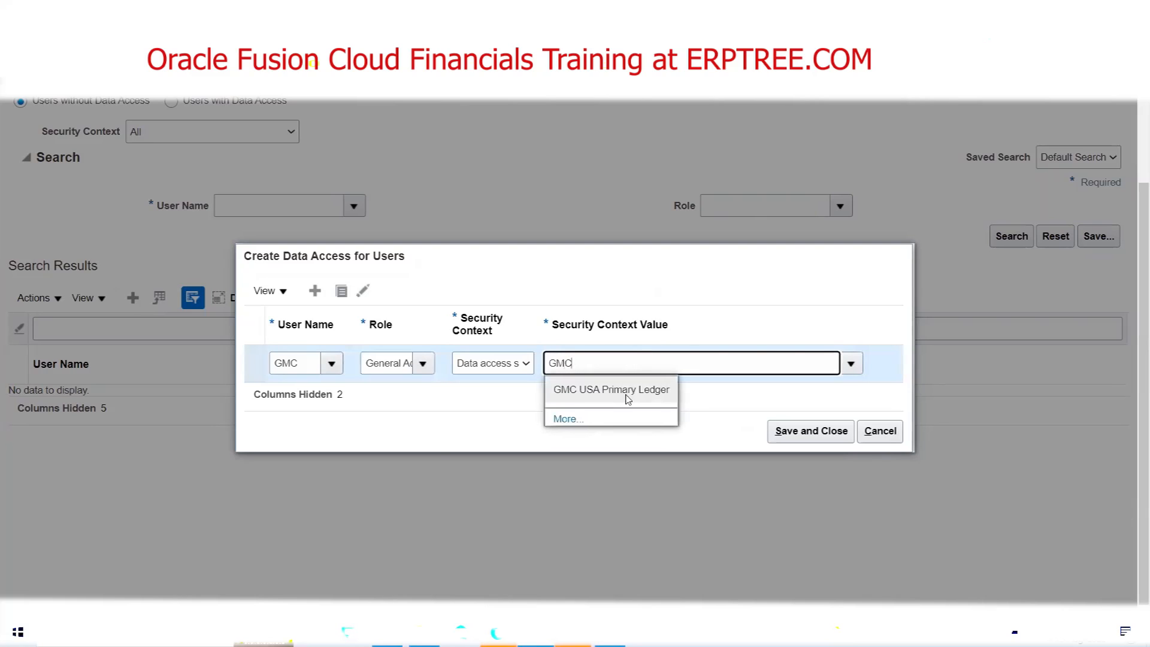
pyautogui.click(627, 396)
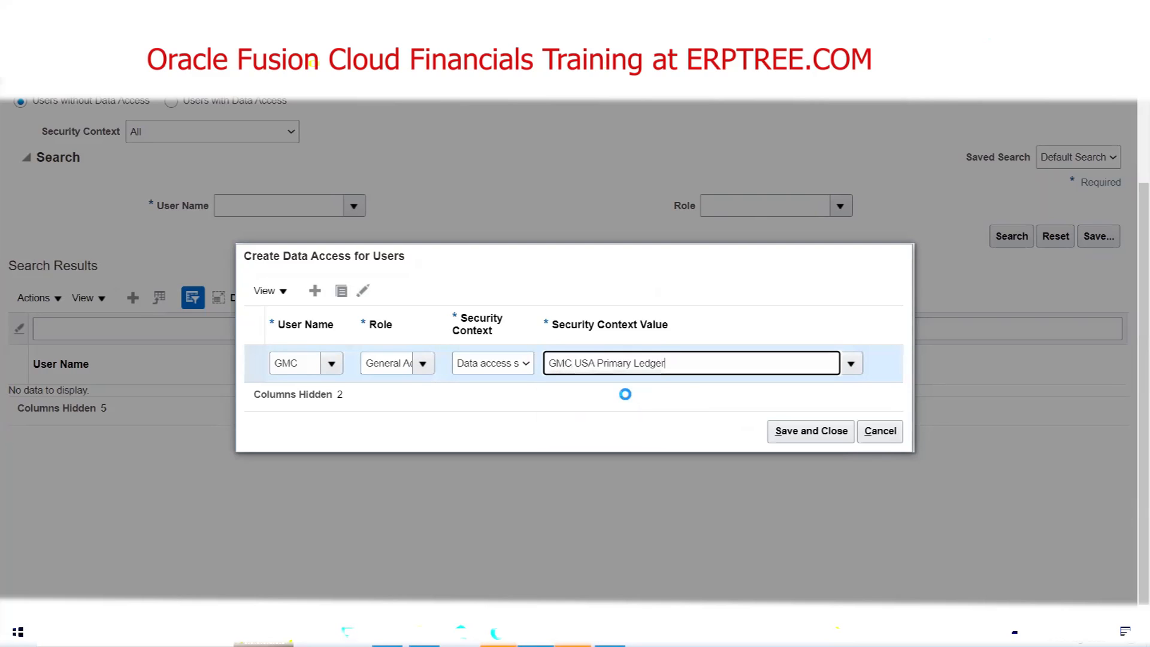
# Step: Add a data access row for user GMC with role General Accountant, security context Data access set and value GMC USA Primary Ledger
pyautogui.click(315, 292)
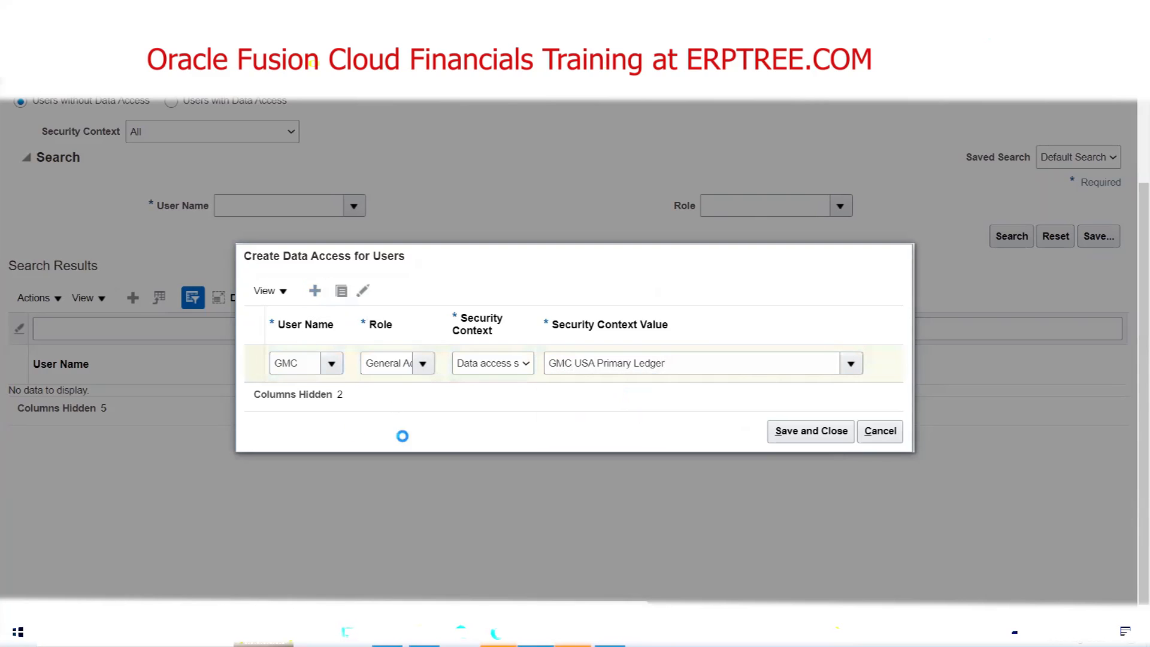
pyautogui.click(331, 346)
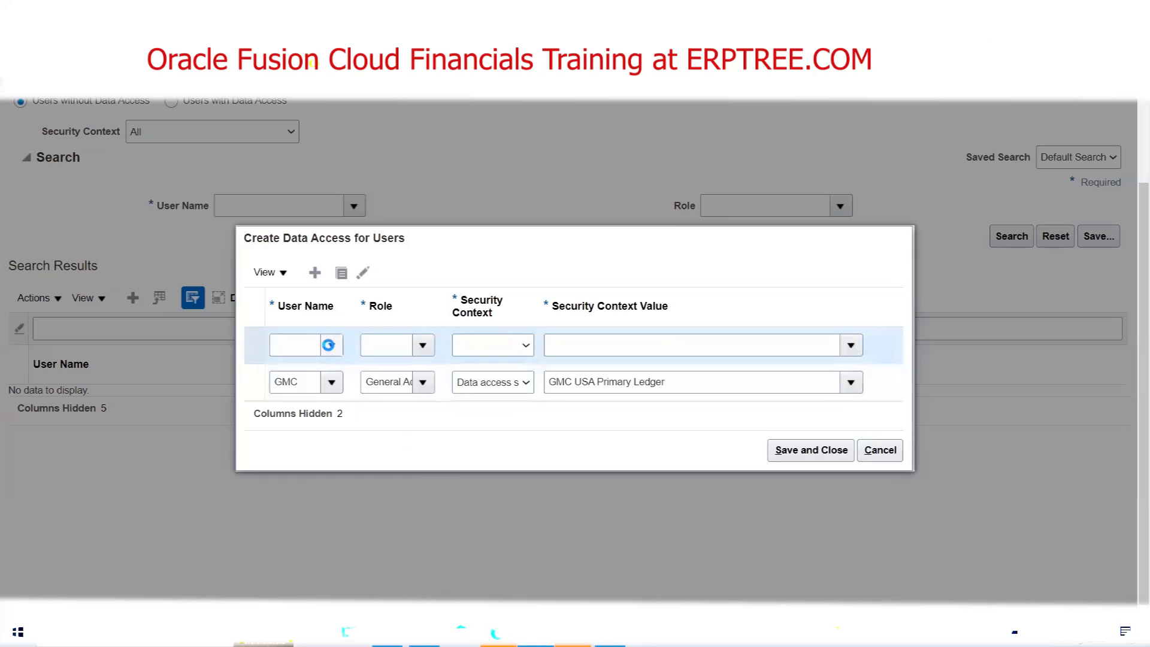
pyautogui.click(330, 395)
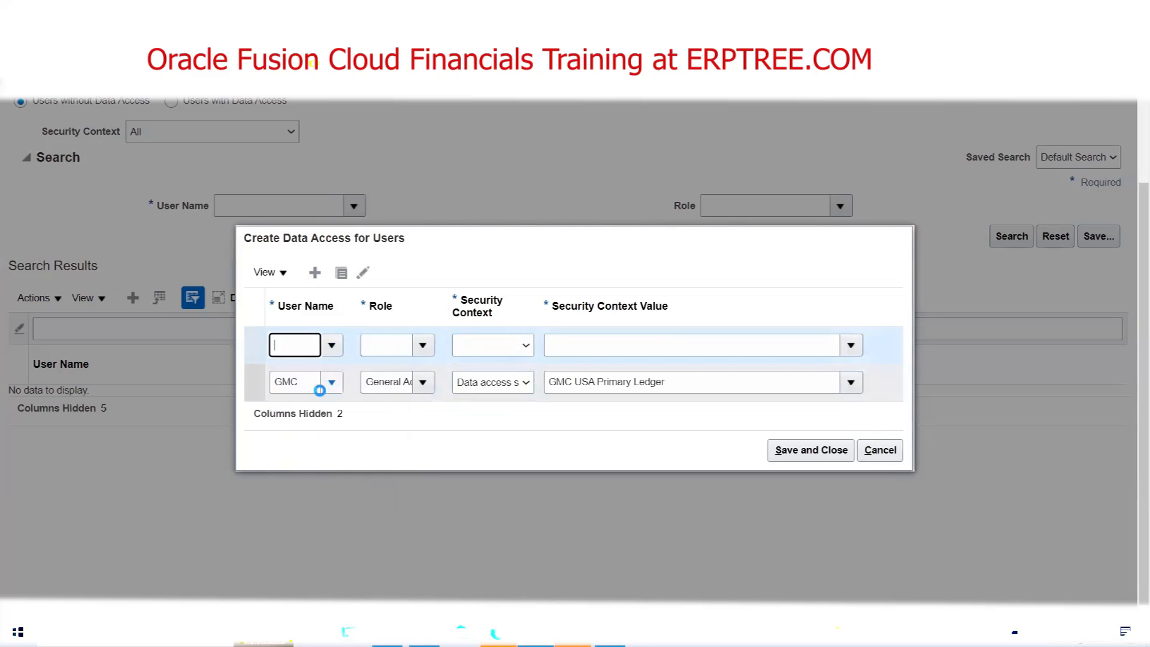
pyautogui.click(423, 345)
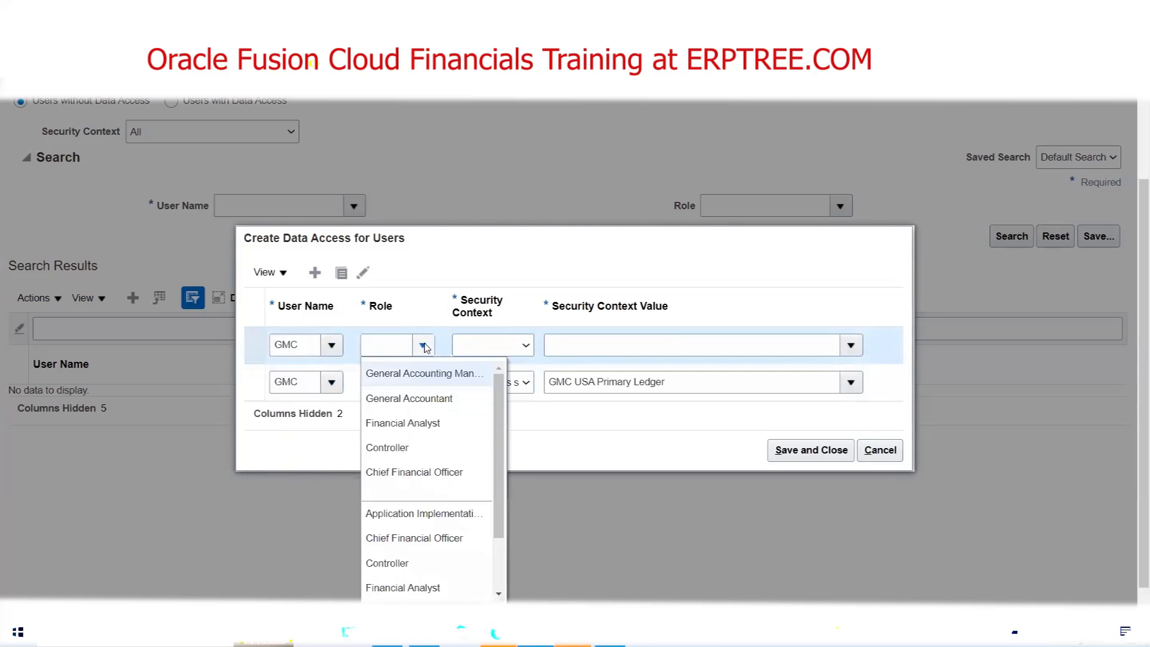
pyautogui.click(441, 400)
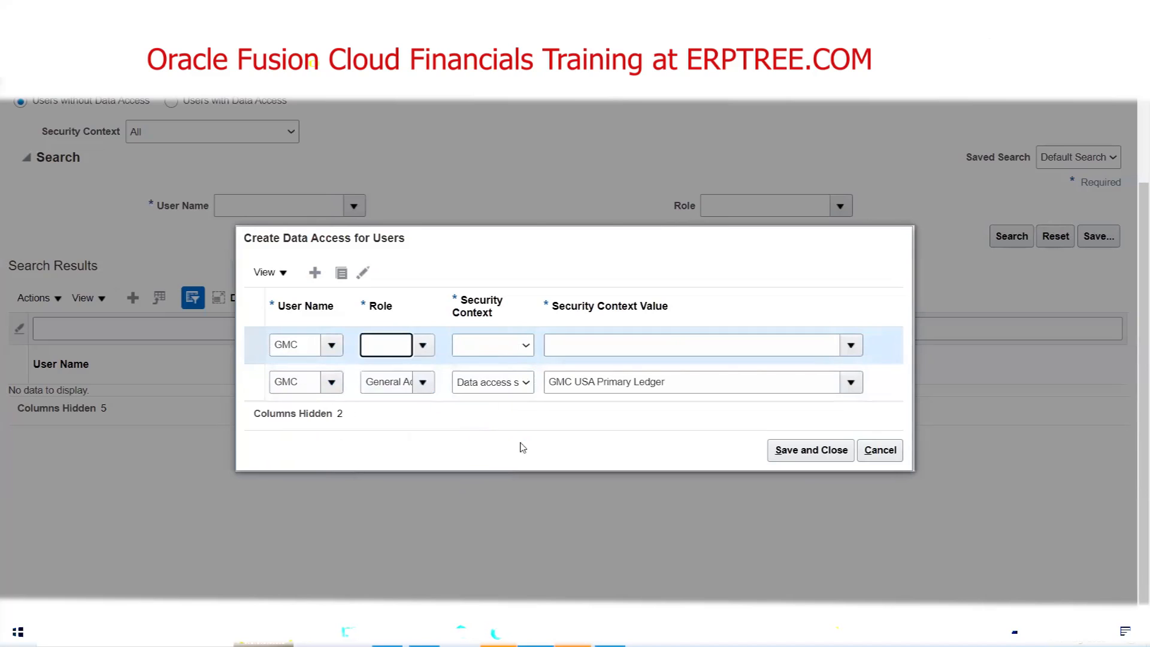
pyautogui.click(524, 345)
pyautogui.click(521, 374)
pyautogui.click(612, 346)
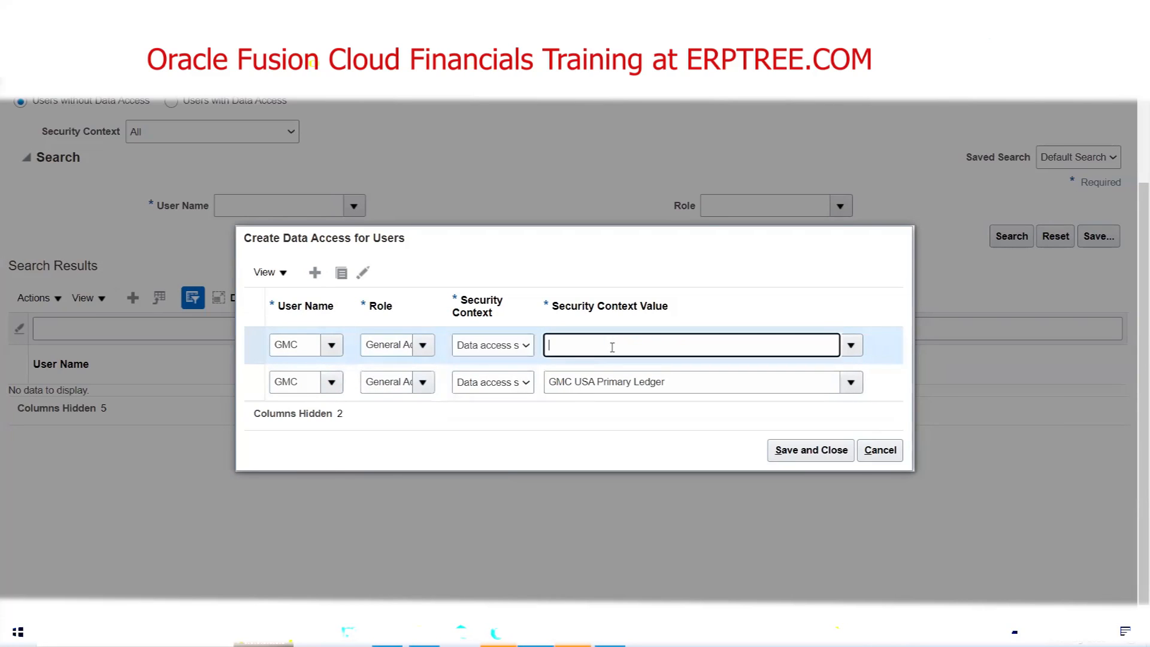
pyautogui.write('GMC')
pyautogui.click(620, 367)
# Step: Add a data access row for user GMC with role Financial Analyst, security context Data access set and value GMC USA Primary Ledger
pyautogui.click(315, 273)
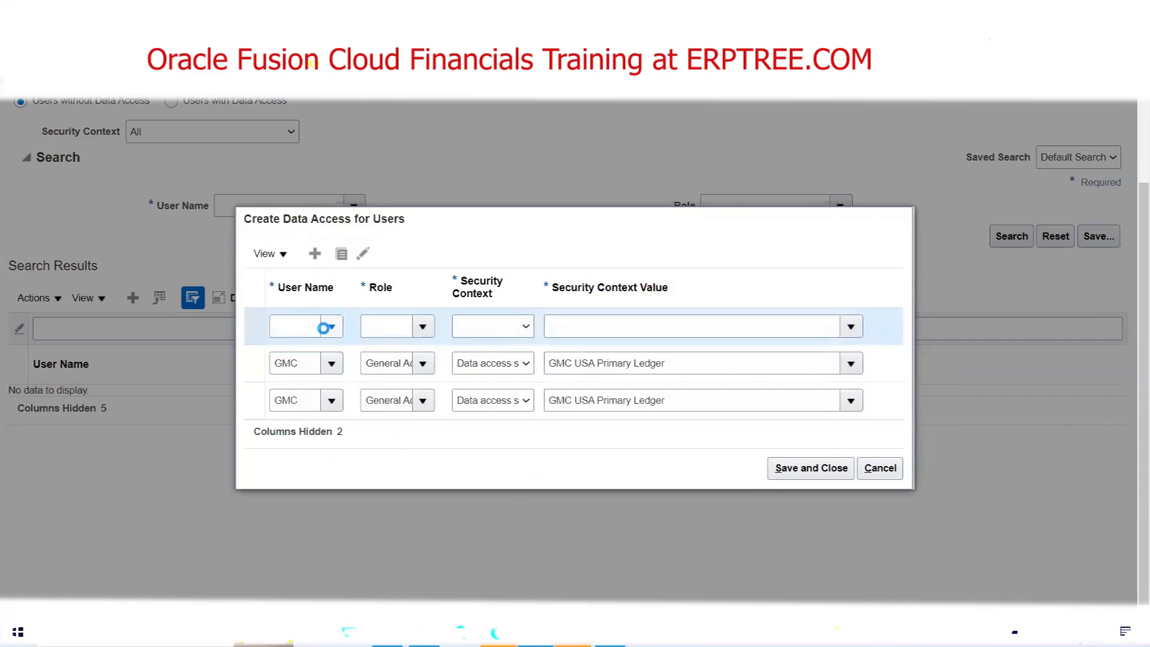
pyautogui.click(324, 328)
pyautogui.click(322, 379)
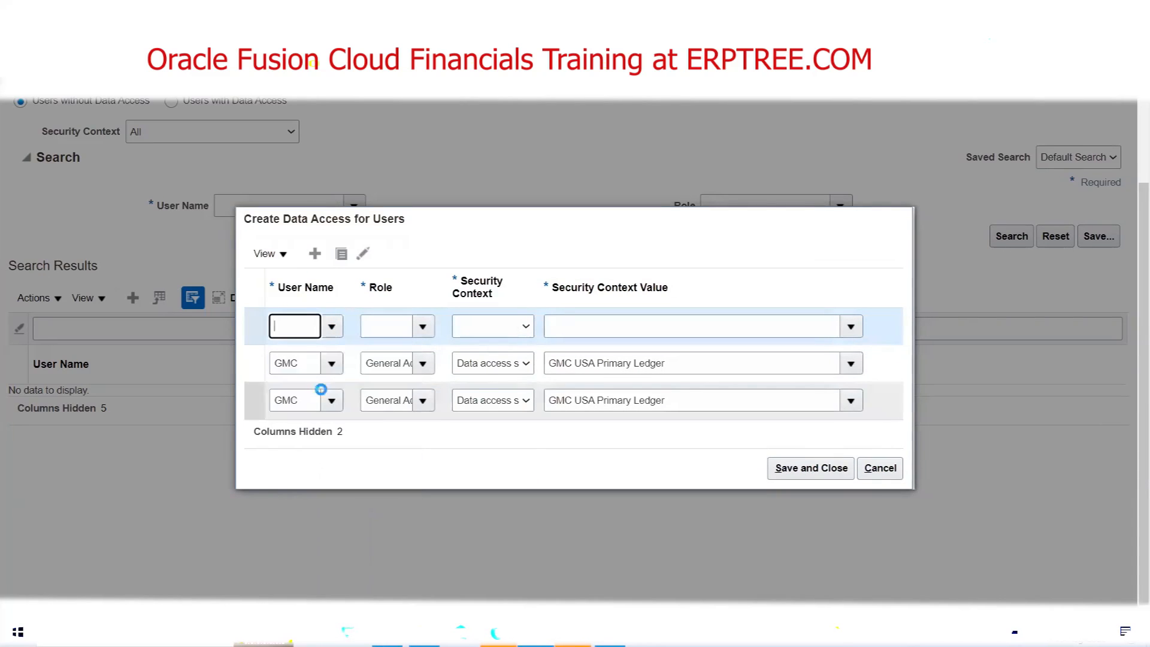
pyautogui.click(423, 326)
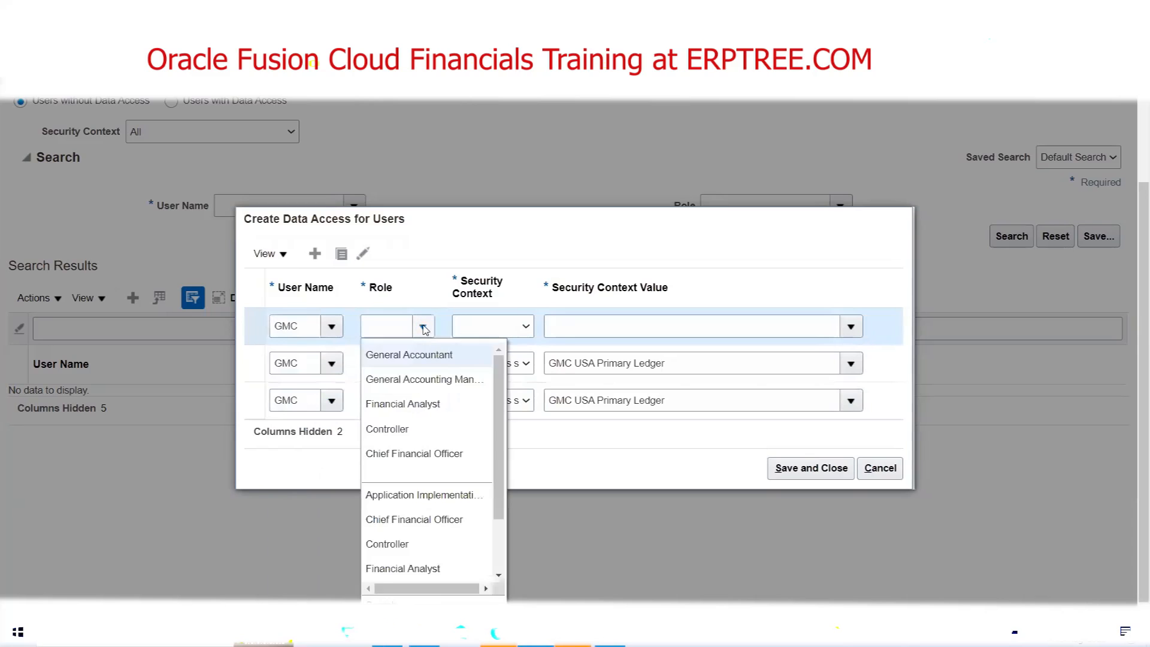
pyautogui.click(413, 404)
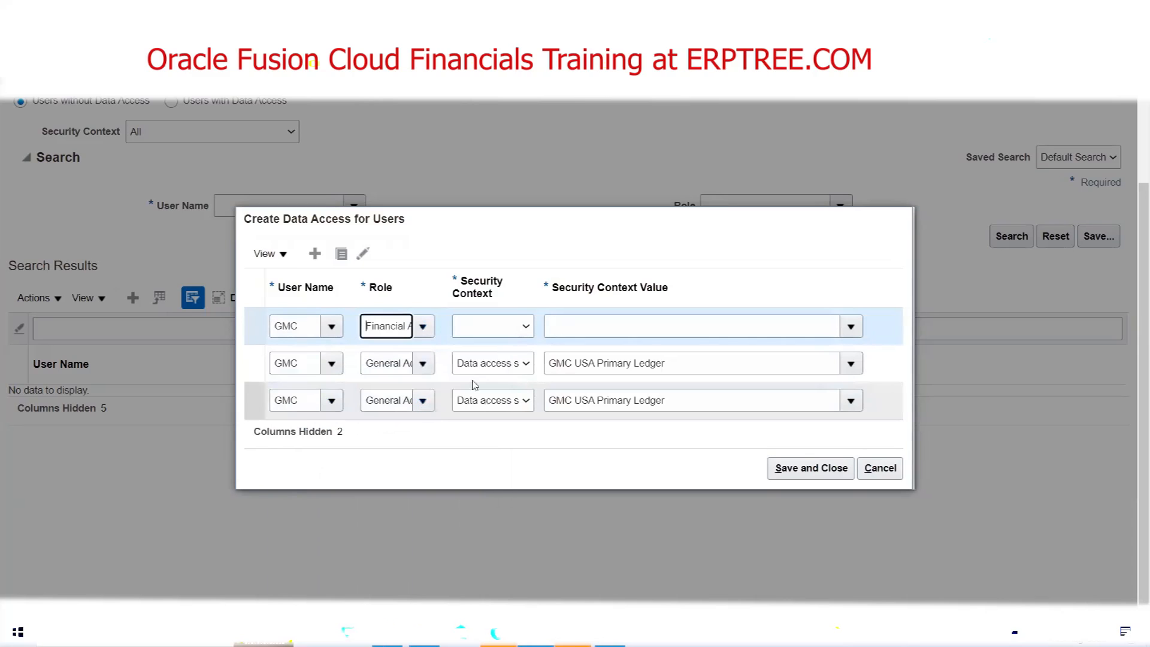
pyautogui.click(516, 328)
pyautogui.click(514, 358)
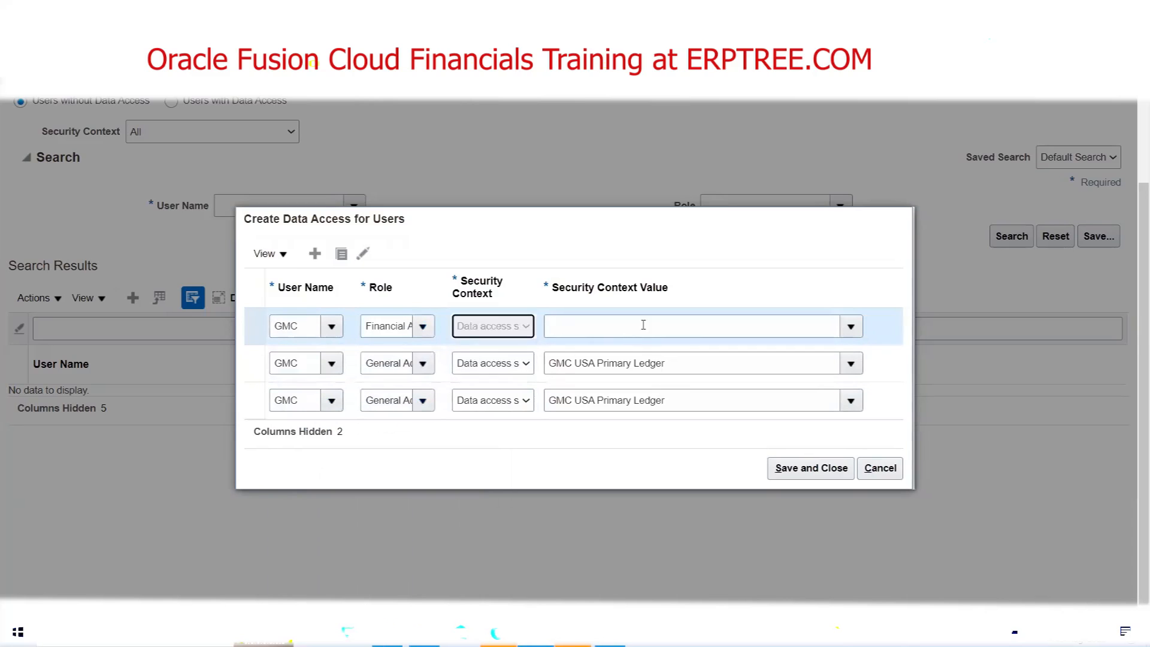
pyautogui.click(643, 325)
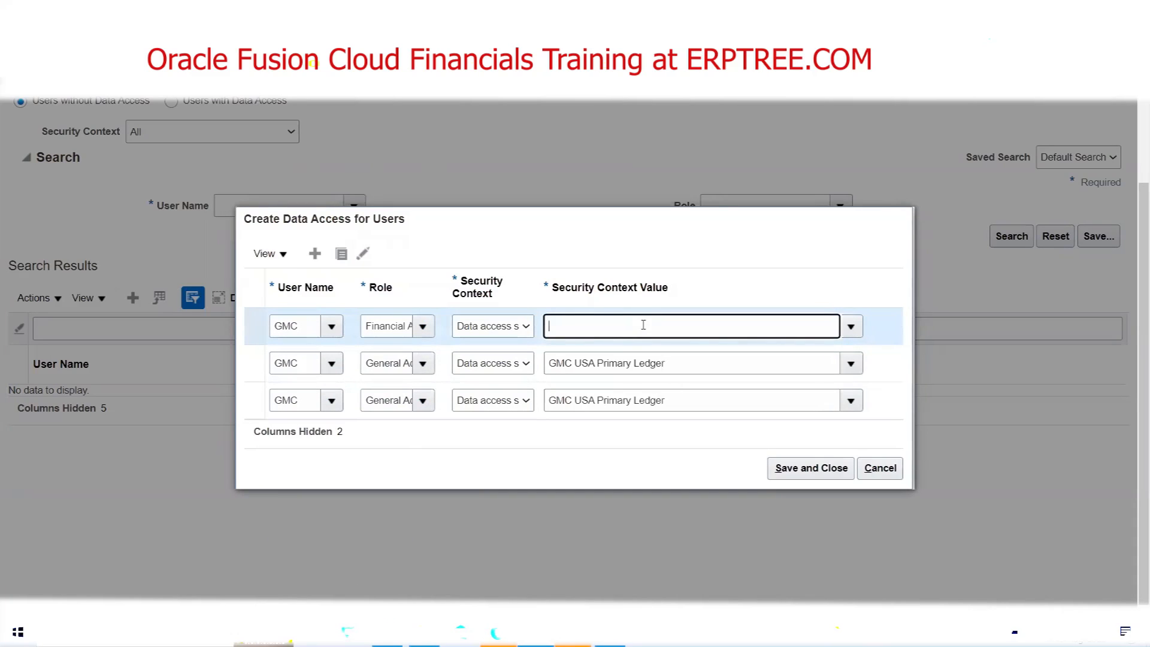
pyautogui.write('GMC')
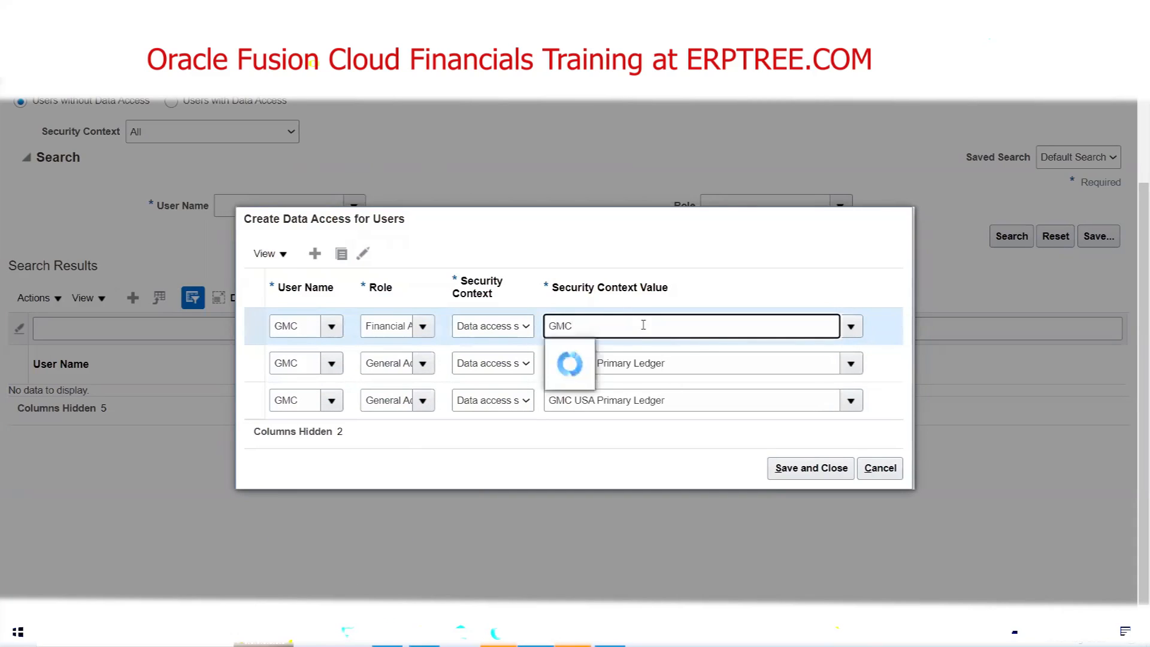
pyautogui.click(622, 355)
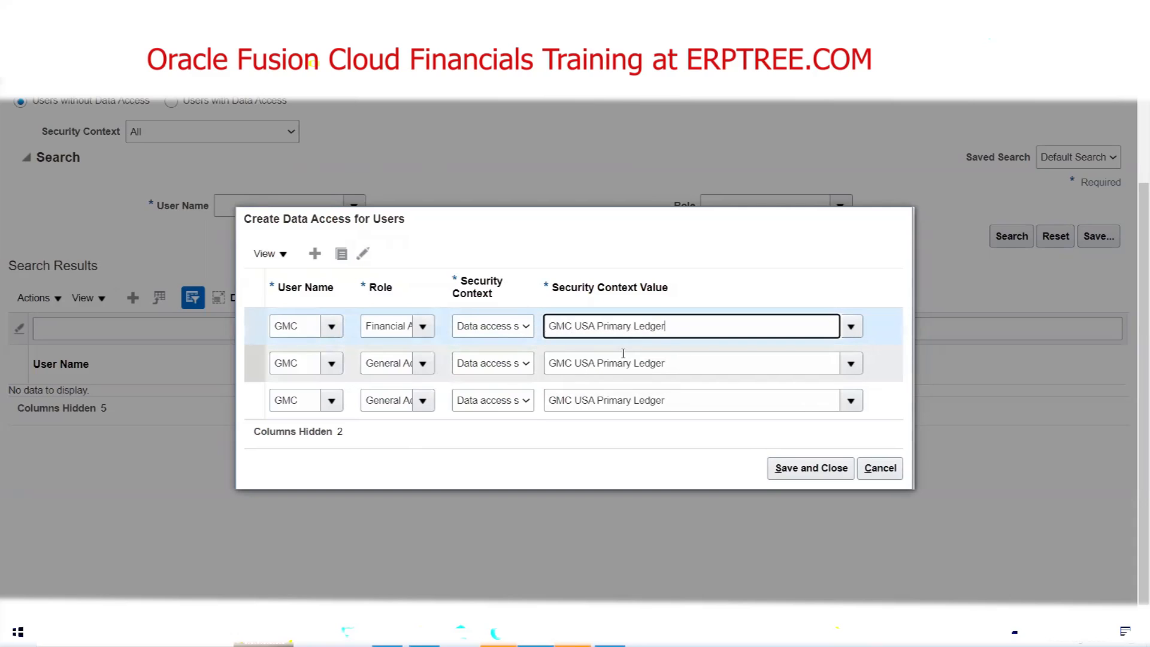
# Step: Add a data access row for user GMC with role Controller, security context Data access set and value GMC USA Primary Ledger
pyautogui.click(314, 253)
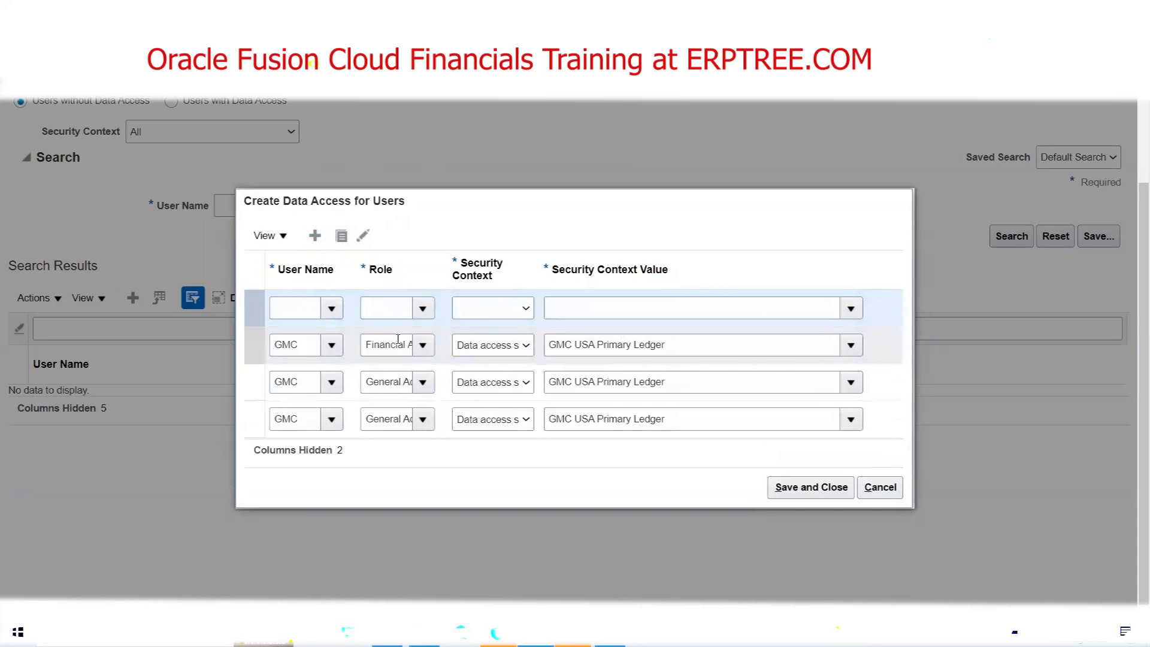
pyautogui.click(331, 308)
pyautogui.click(293, 361)
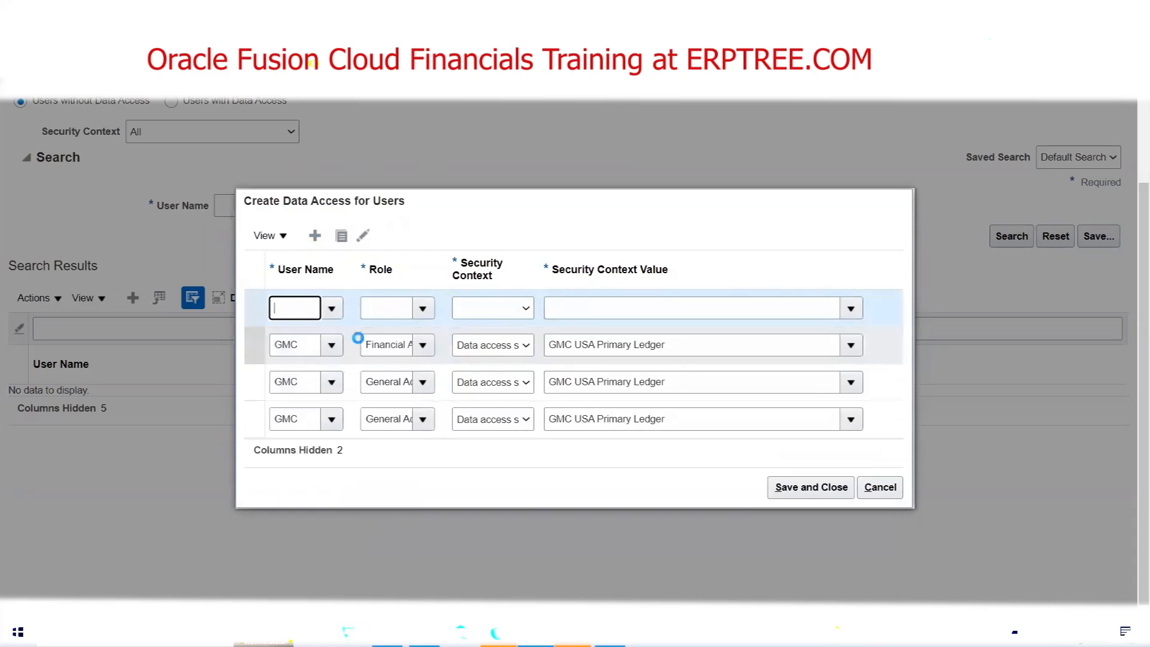
pyautogui.click(422, 309)
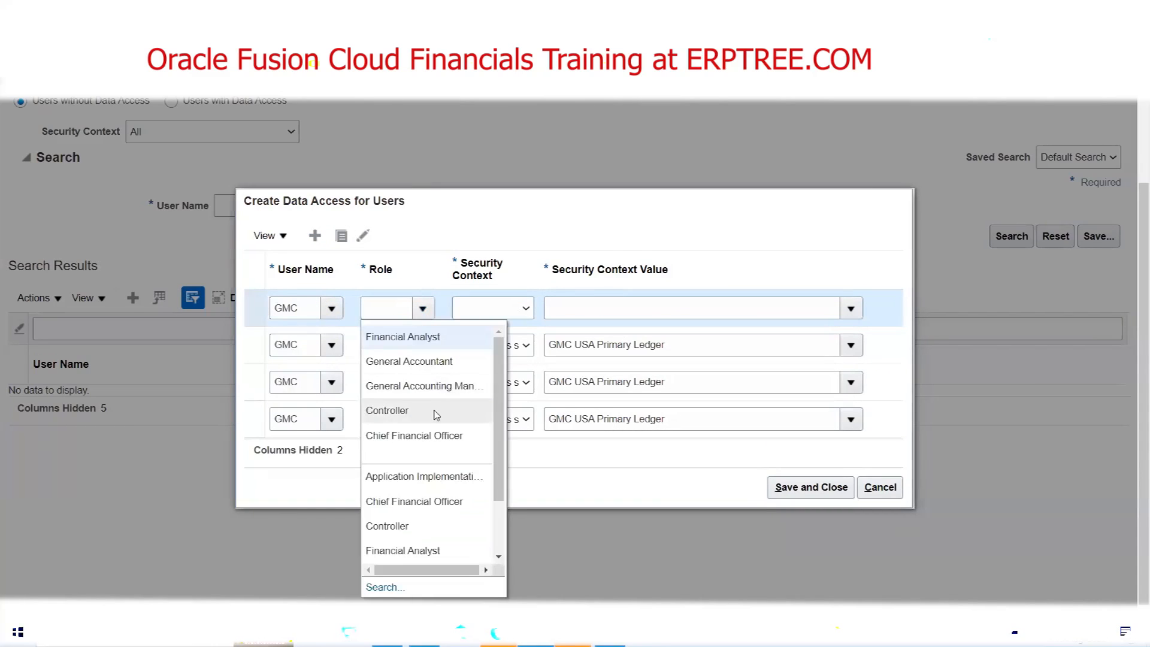
pyautogui.click(435, 408)
pyautogui.click(533, 315)
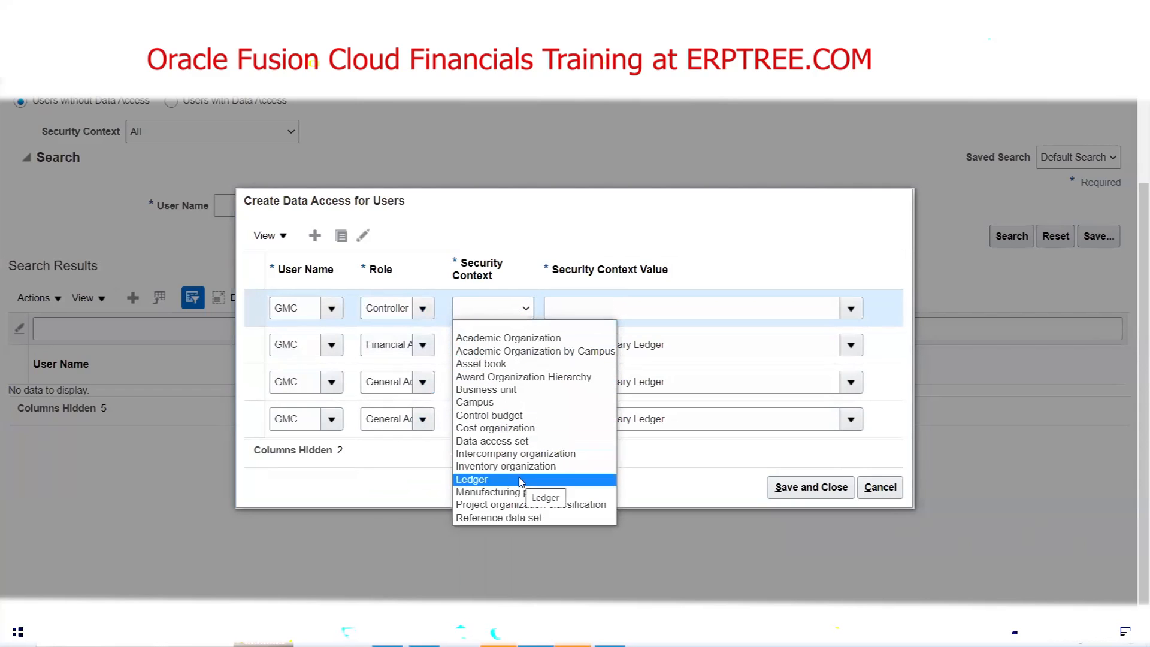
pyautogui.click(524, 442)
pyautogui.click(667, 303)
pyautogui.write('GMC USA Primary Ledger')
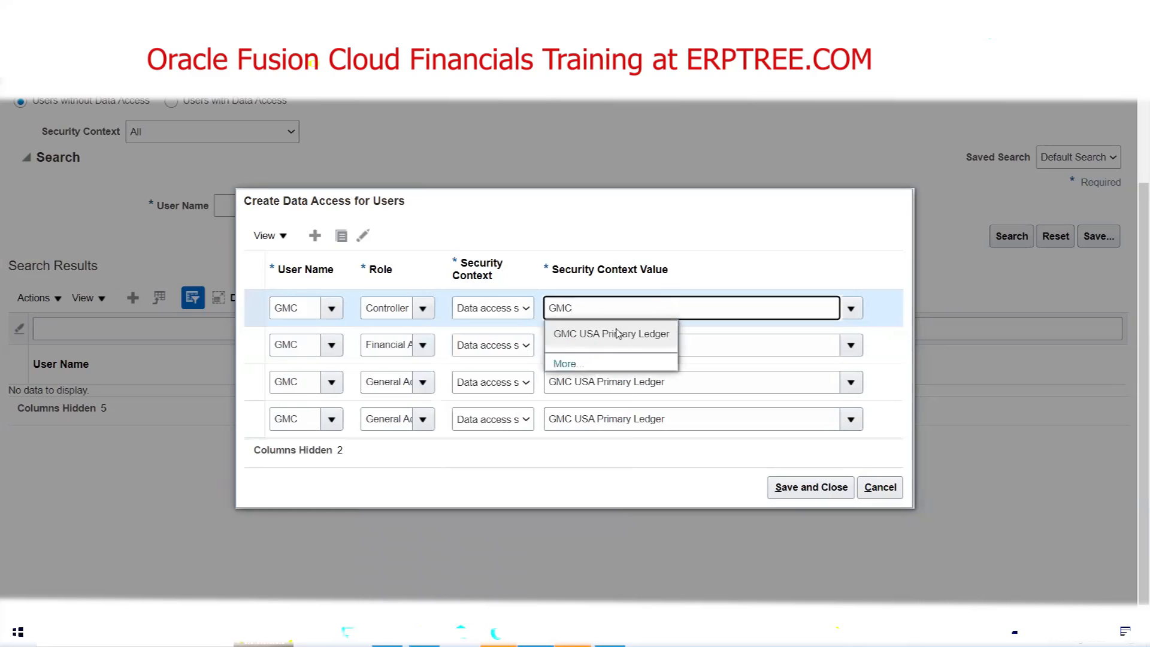
pyautogui.click(618, 333)
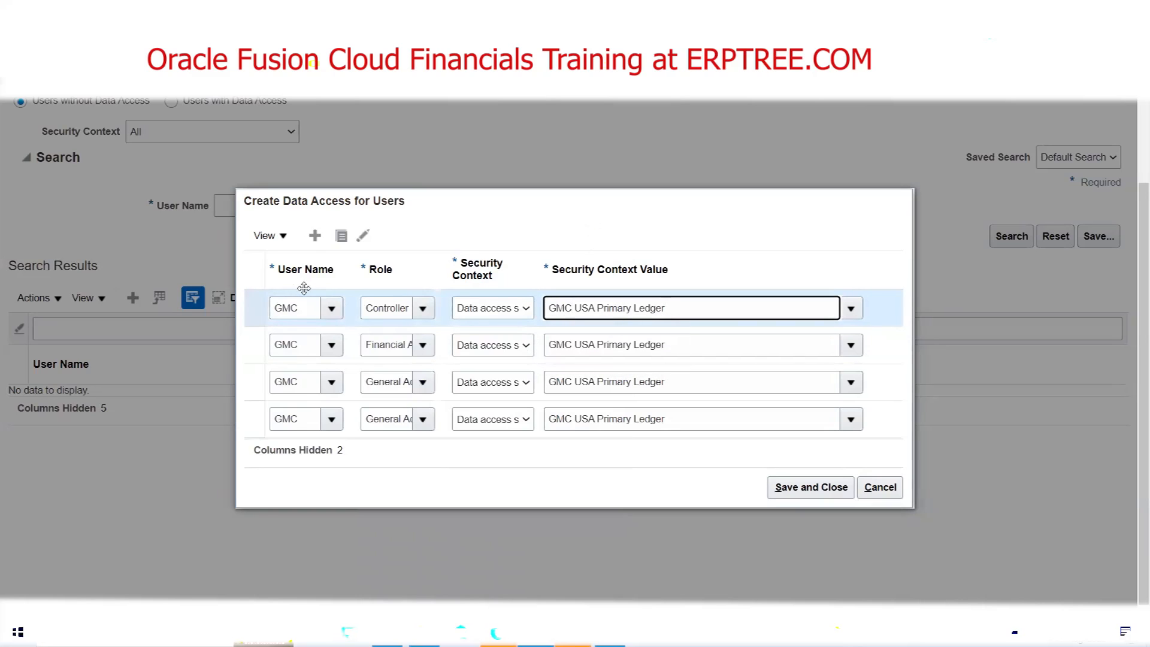
# Step: Duplicate the Controller row, set it to Chief Financial Officer, Data access set and GMC USA Primary Ledger, and save all the data access assignments
pyautogui.click(341, 238)
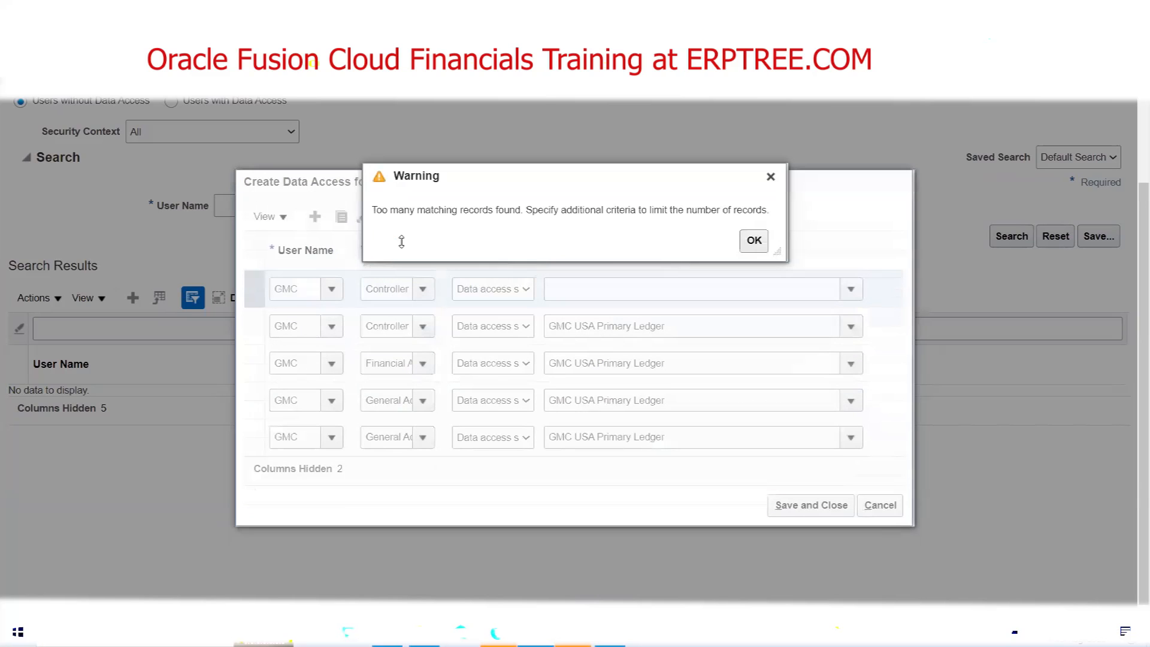
pyautogui.click(771, 176)
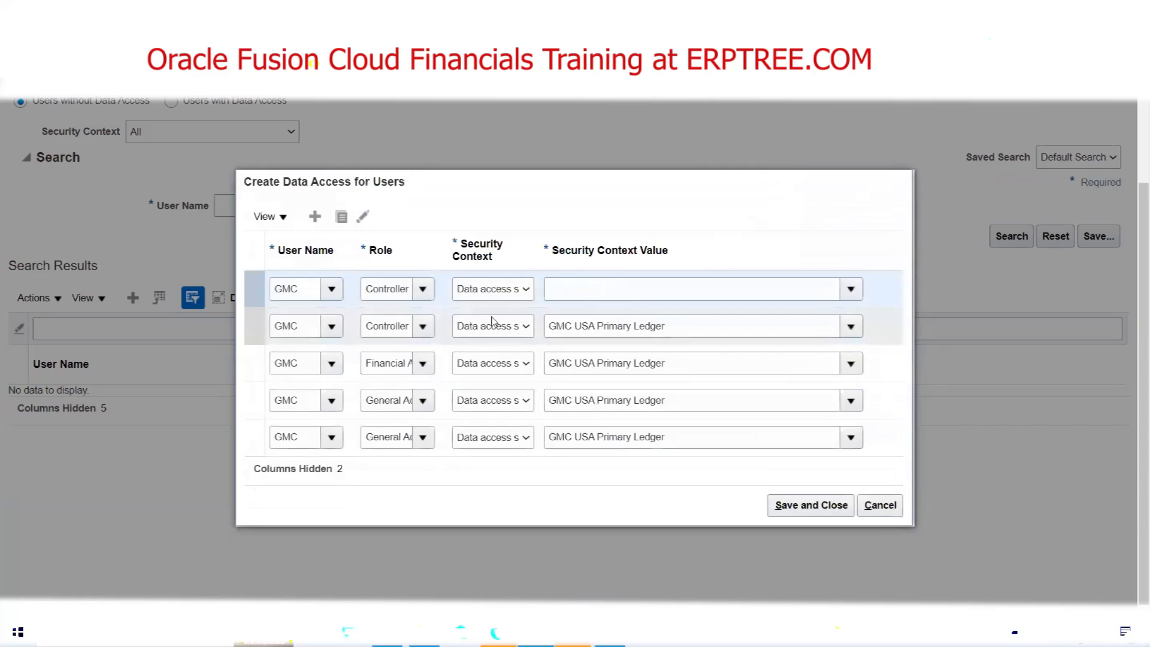
pyautogui.click(425, 290)
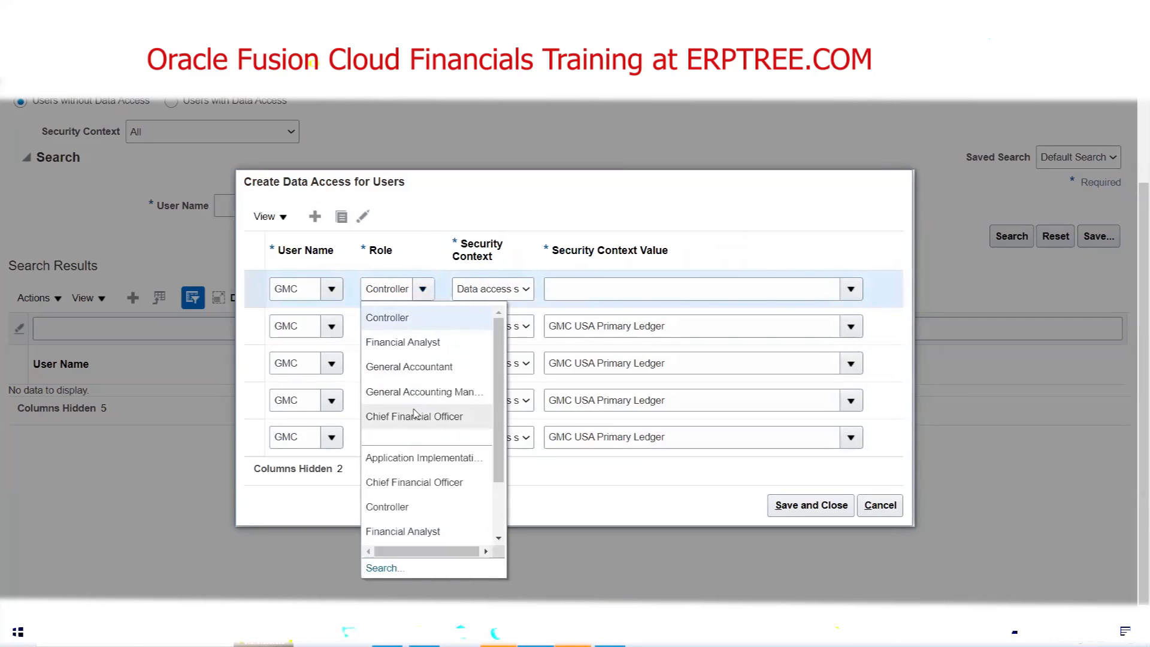
pyautogui.click(411, 414)
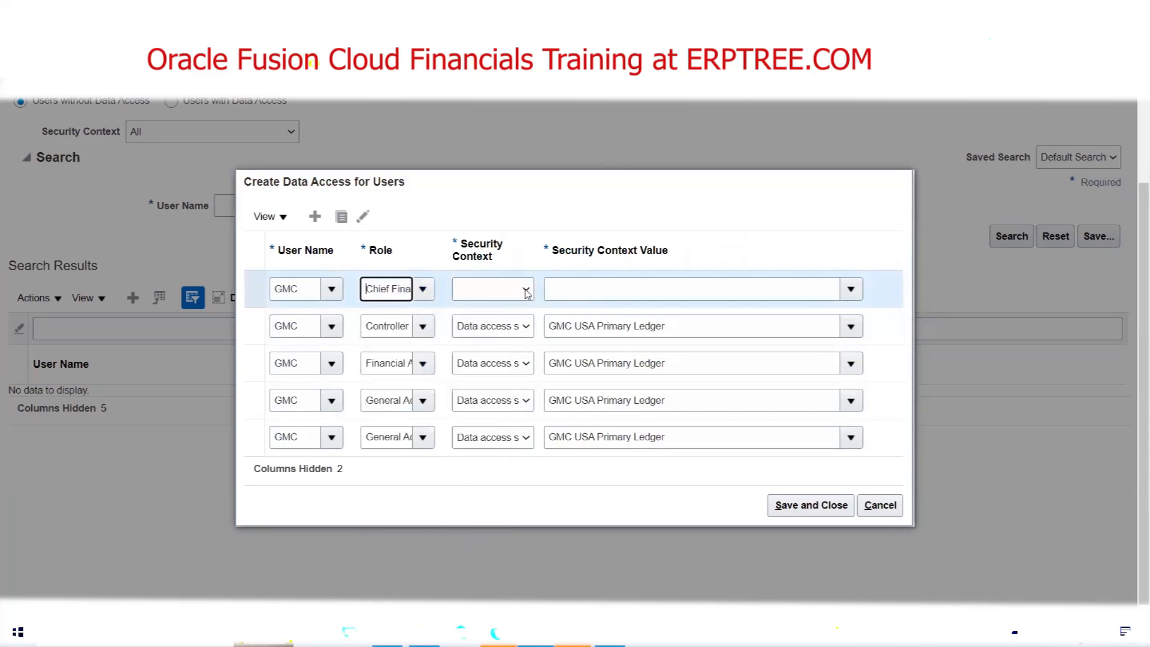
pyautogui.click(503, 290)
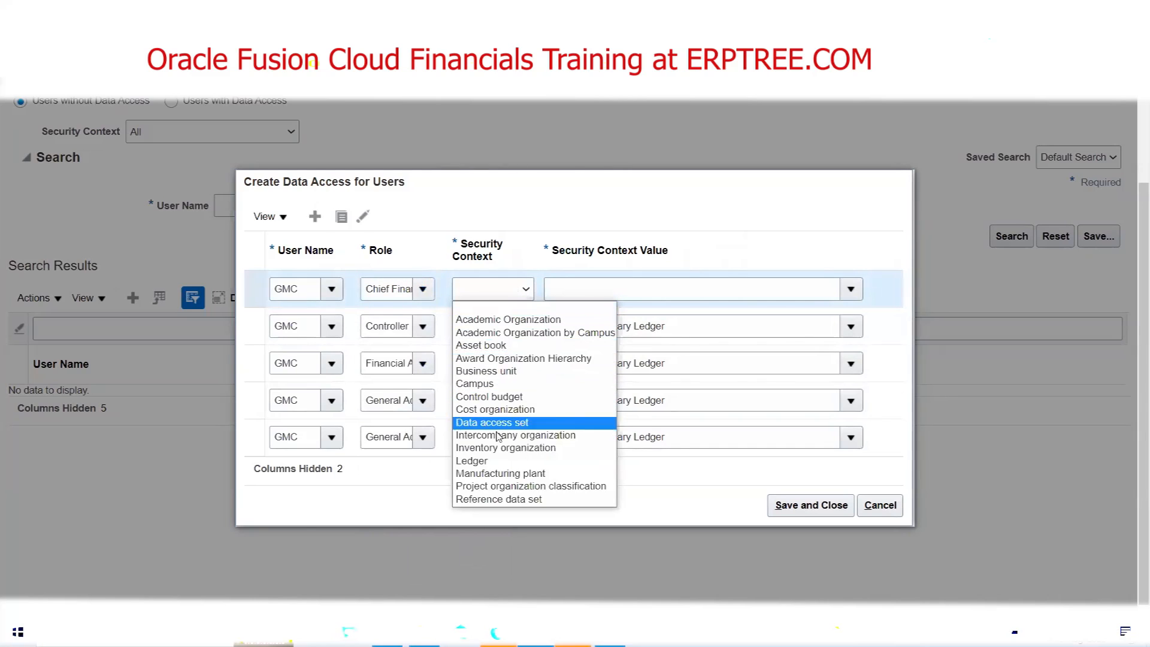
pyautogui.click(495, 424)
pyautogui.click(618, 286)
pyautogui.write('GMC')
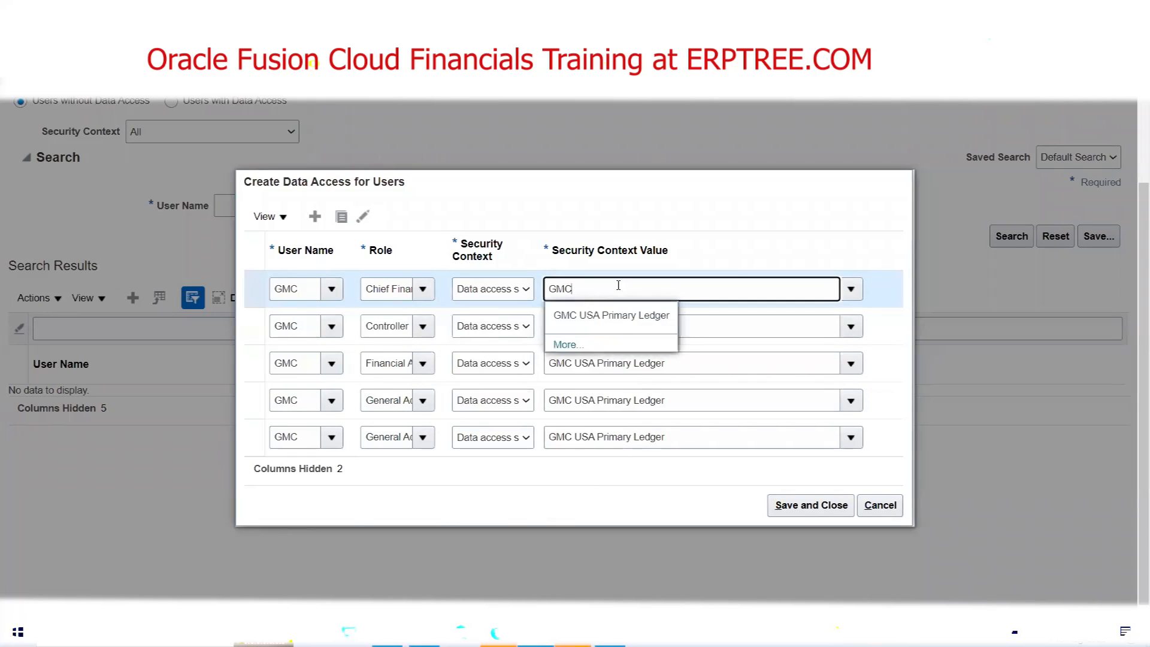
pyautogui.click(616, 316)
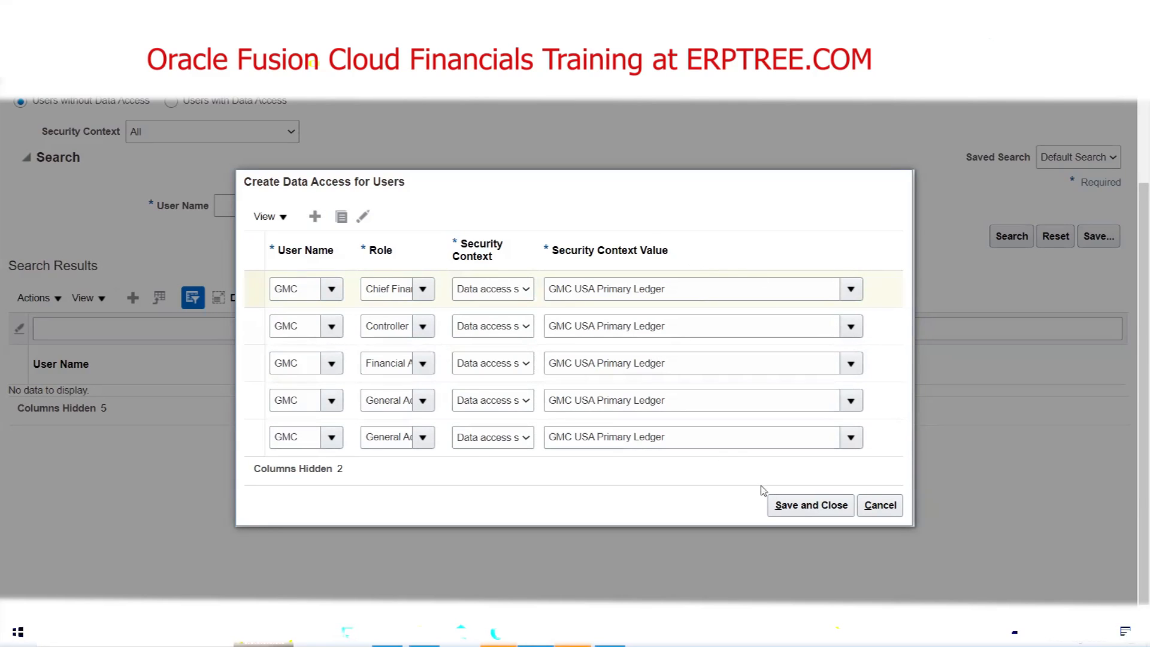
pyautogui.click(785, 504)
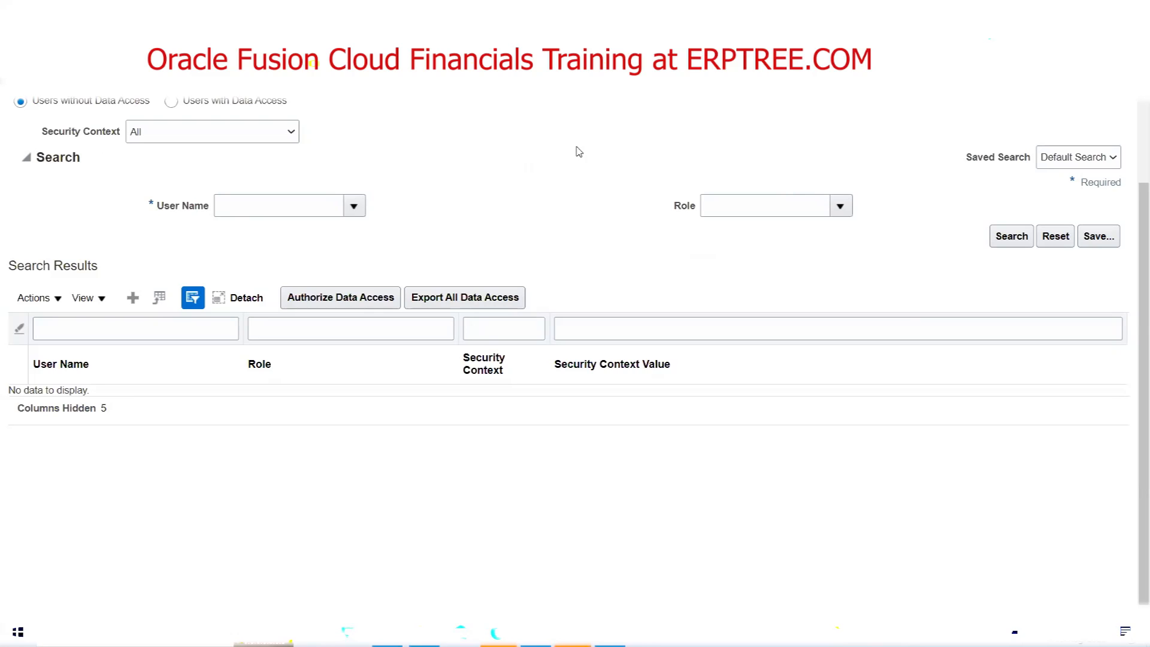
# Step: Check the end of the setup checklist, switch to Oracle Fusion and view the work areas offered under General Accounting
pyautogui.scroll(2, 569, 165)
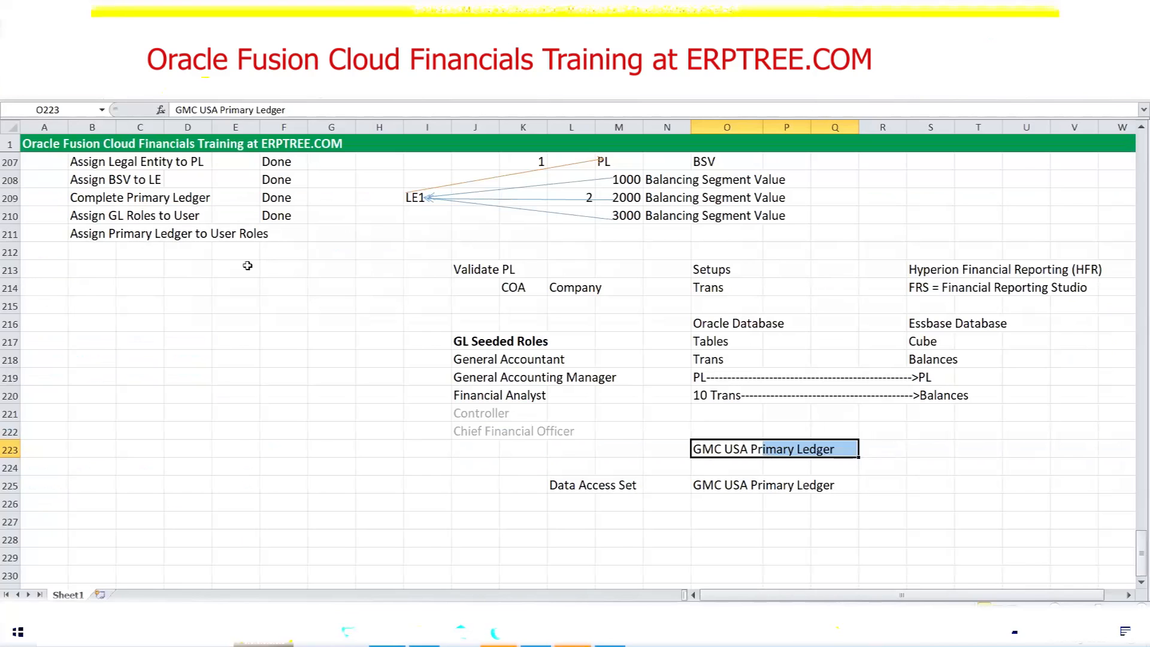
pyautogui.scroll(1, 245, 263)
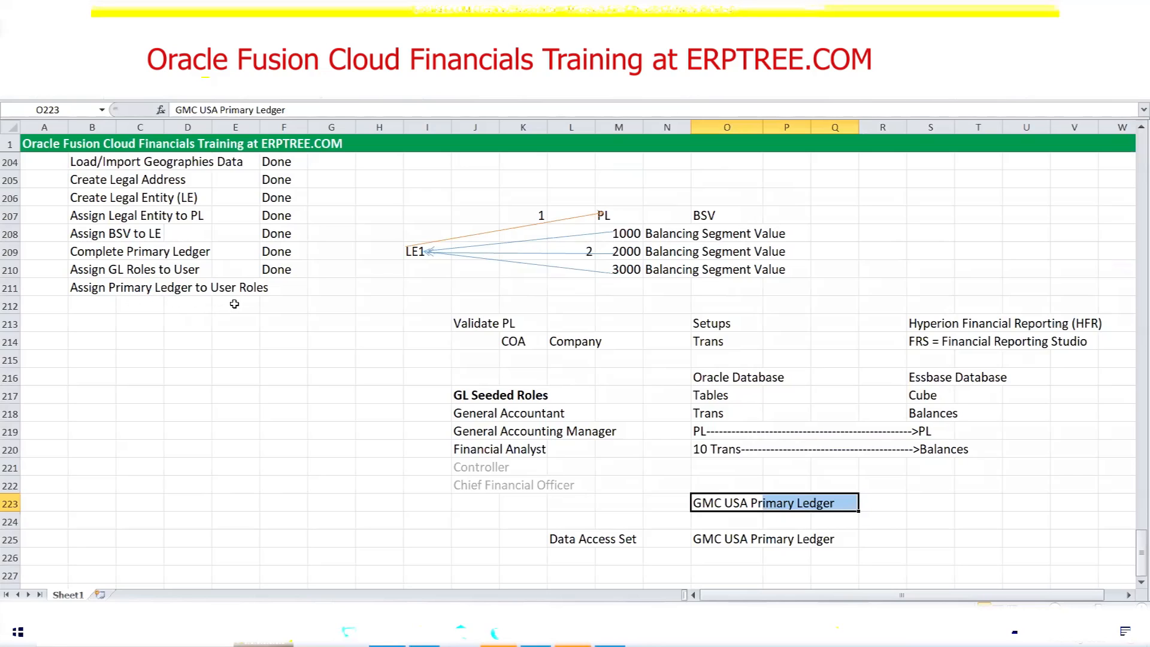
pyautogui.click(91, 304)
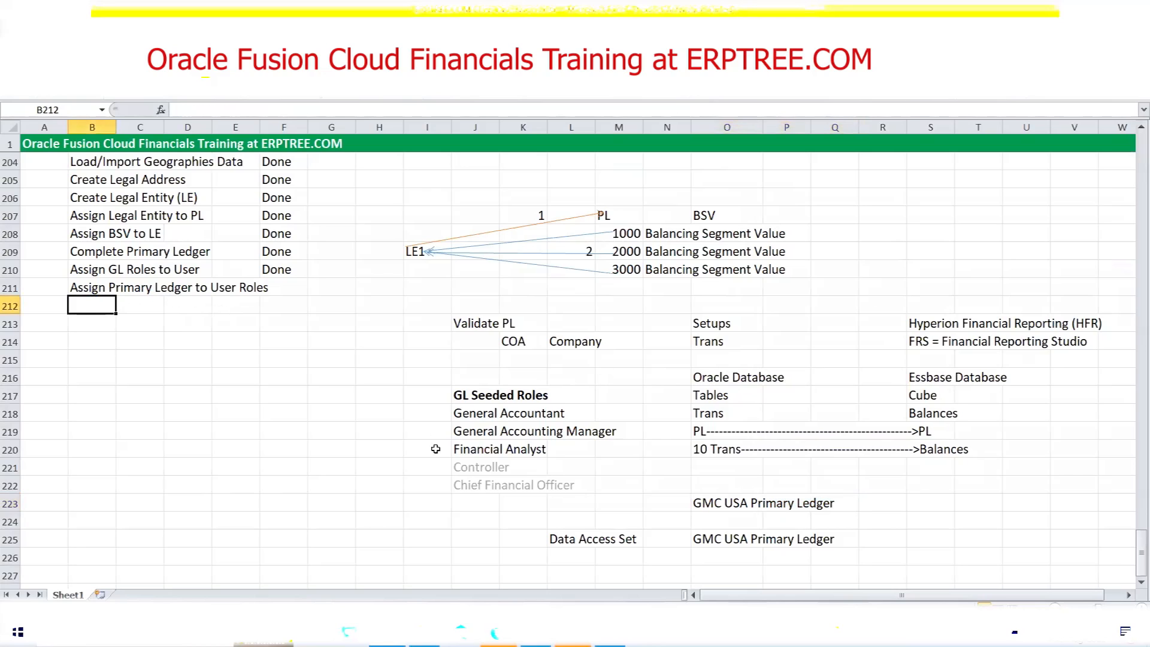
pyautogui.click(534, 632)
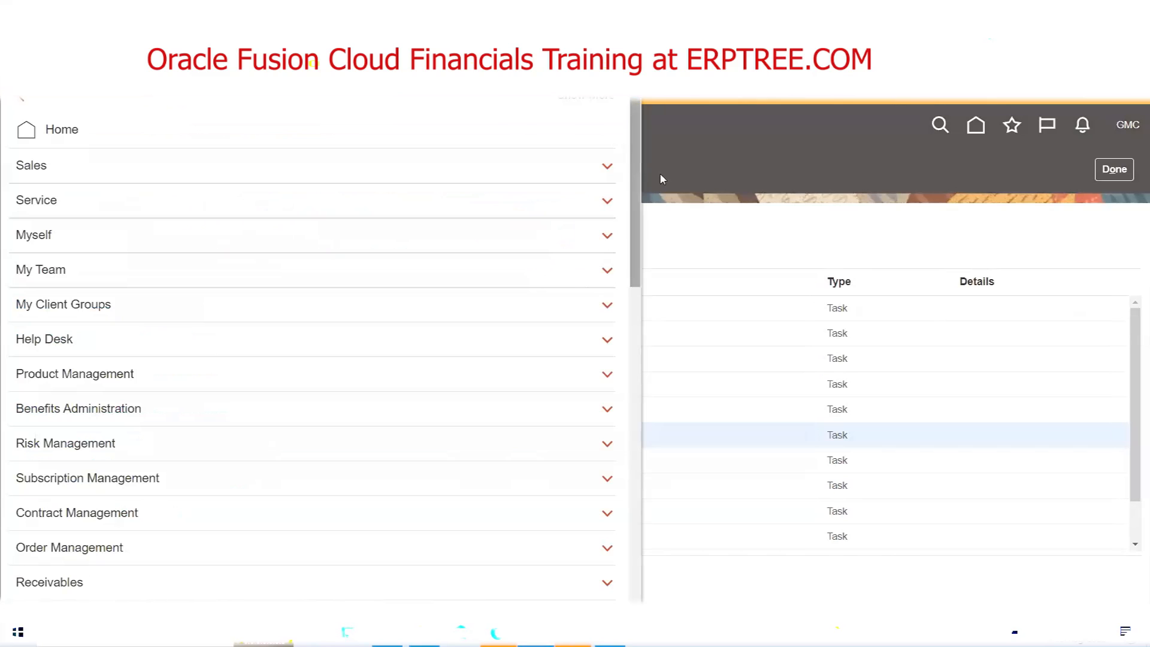
pyautogui.moveTo(639, 160); pyautogui.dragTo(635, 271)
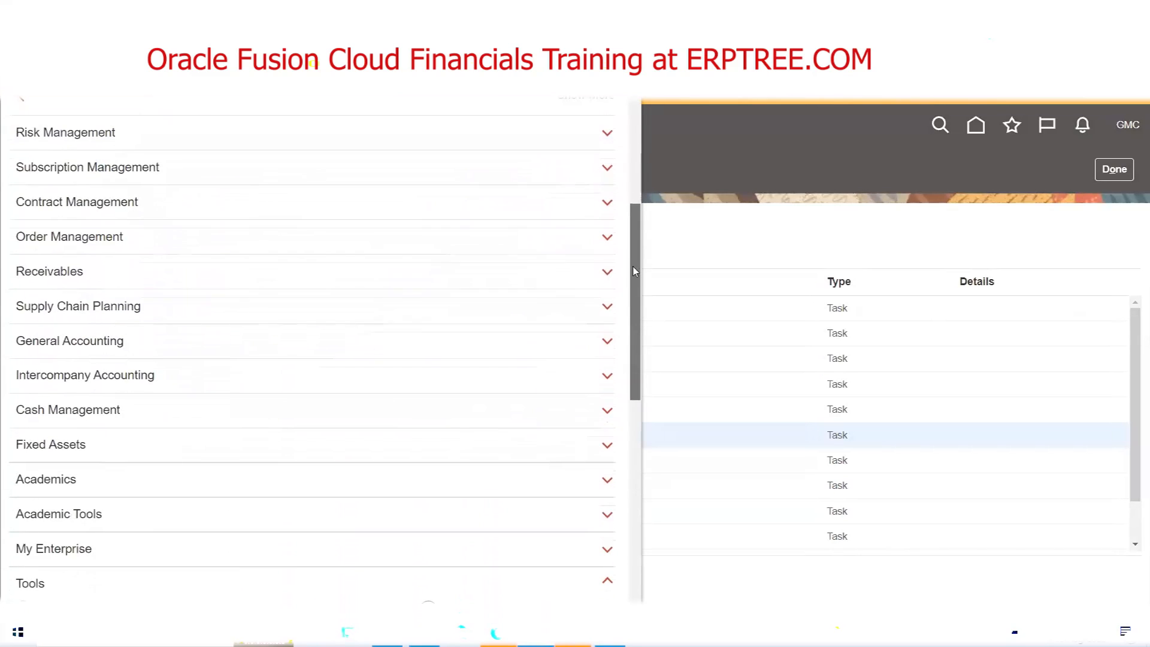
pyautogui.click(125, 341)
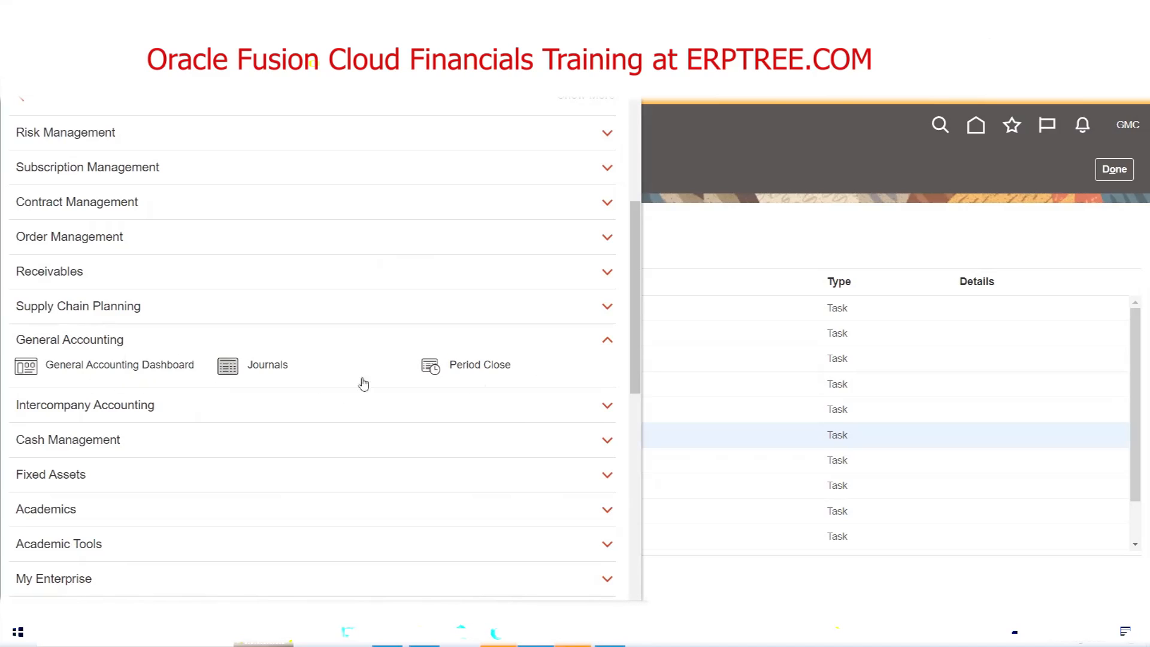
pyautogui.click(105, 340)
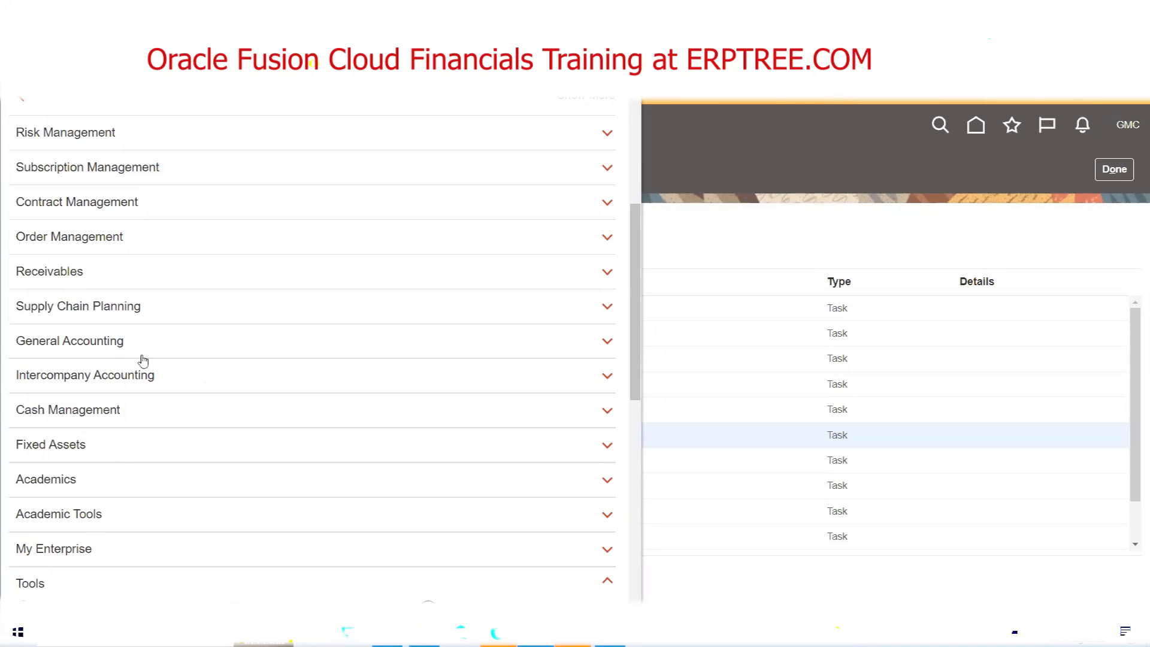
# Step: Switch to the Excel checklist, add "Run LDAP Job" in B212 below the primary ledger task, and save the workbook
pyautogui.click(386, 632)
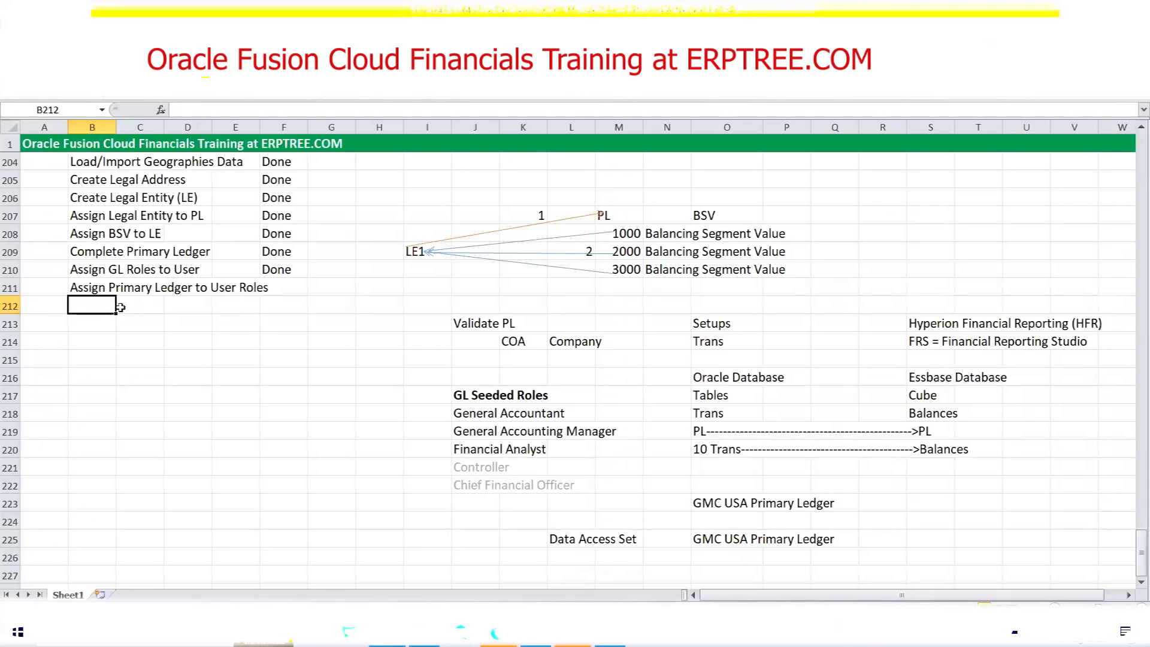
pyautogui.moveTo(92, 273); pyautogui.dragTo(180, 274)
pyautogui.moveTo(87, 288); pyautogui.dragTo(263, 290)
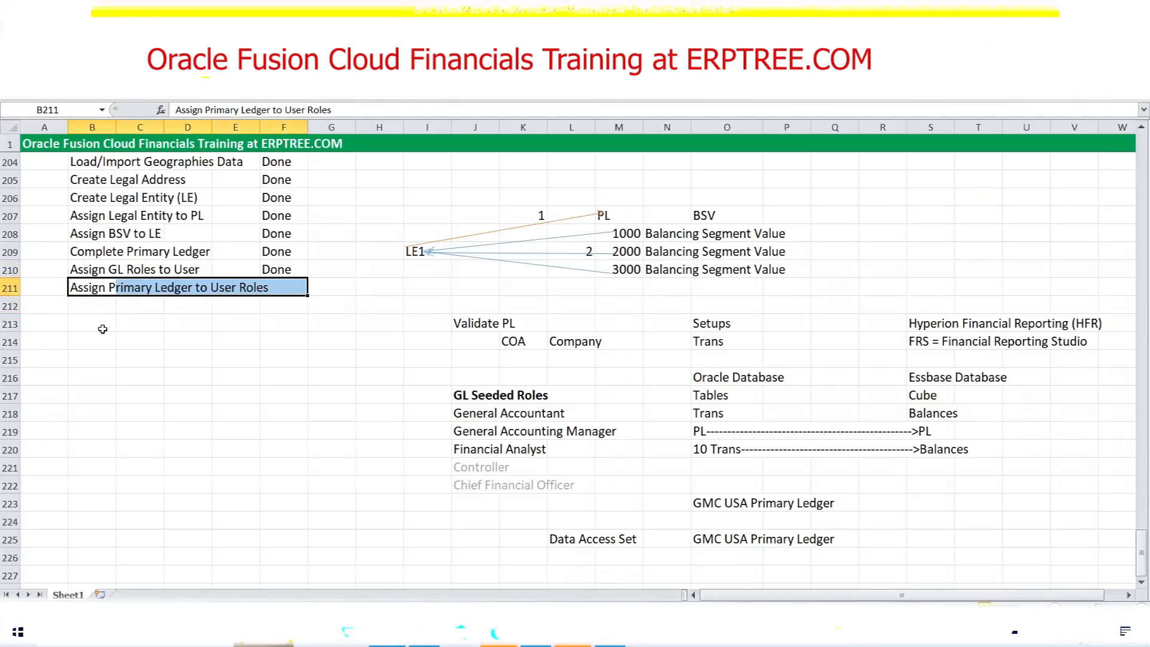
pyautogui.click(87, 309)
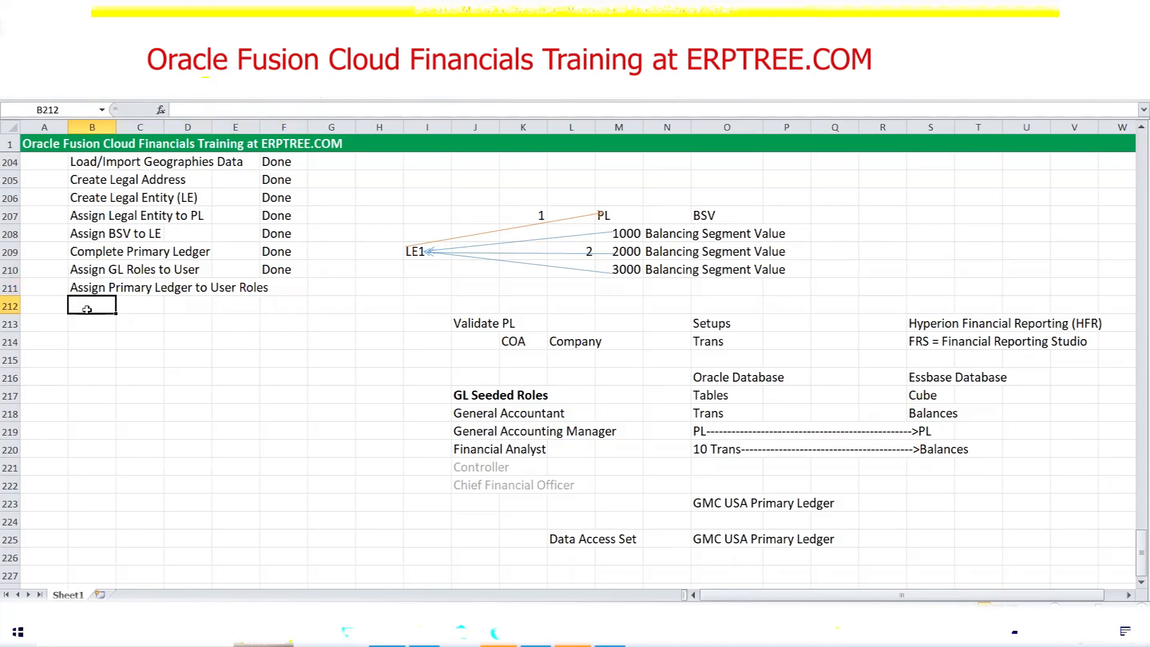
pyautogui.write('Run ')
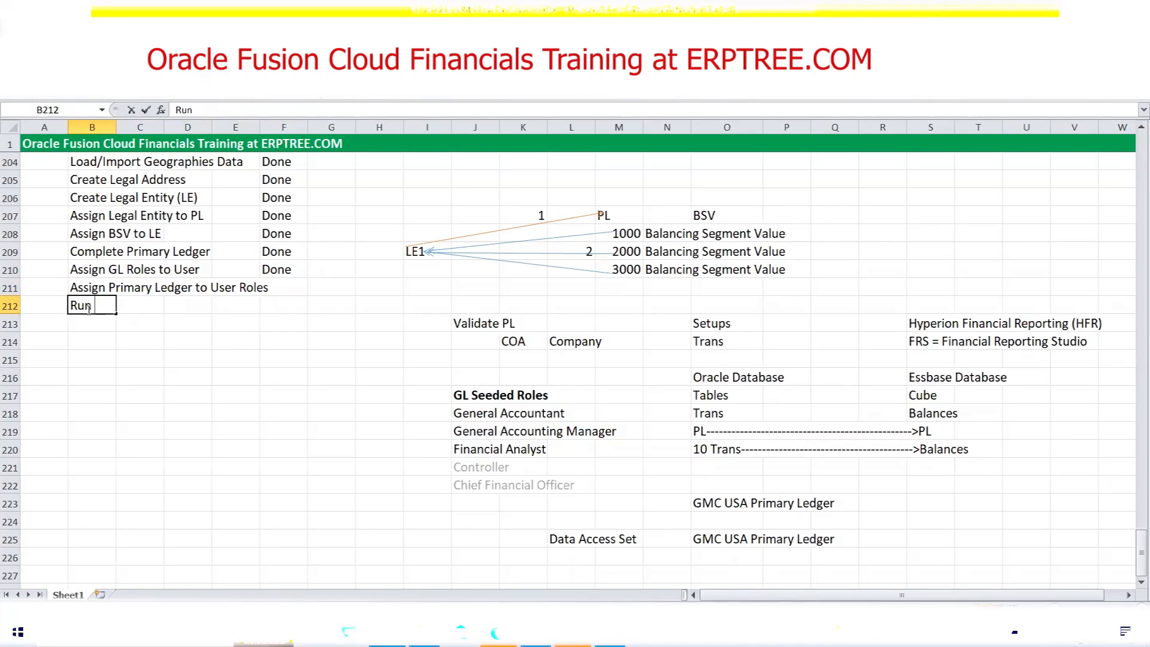
pyautogui.write('LDAP Job')
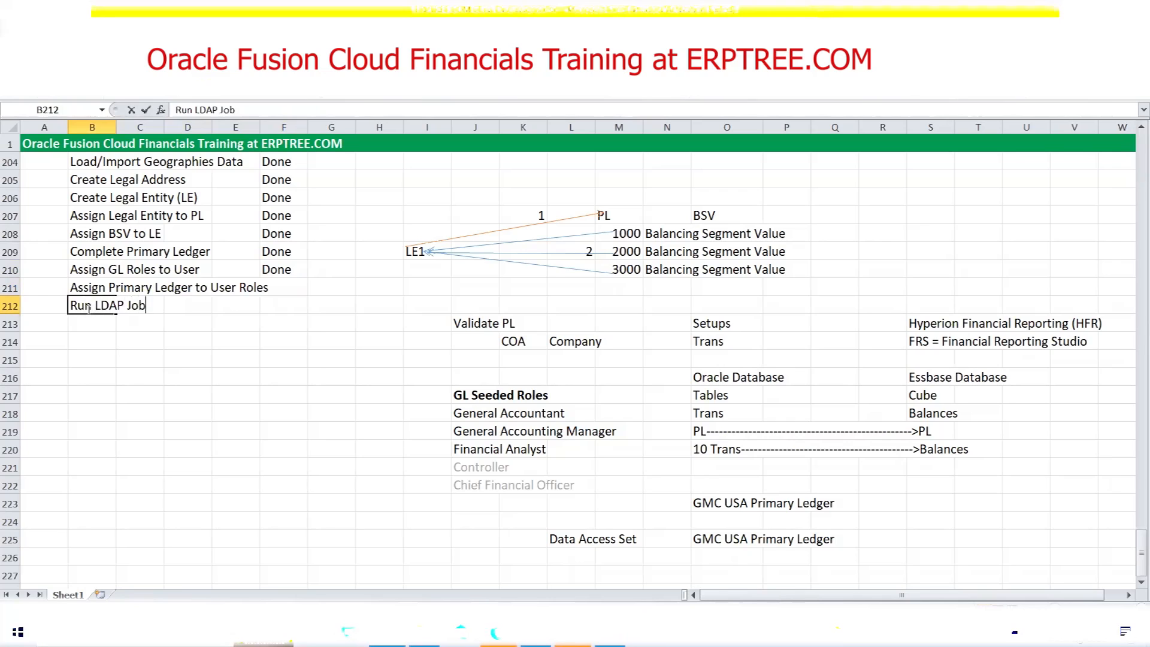
pyautogui.hotkey('ctrl', 's')
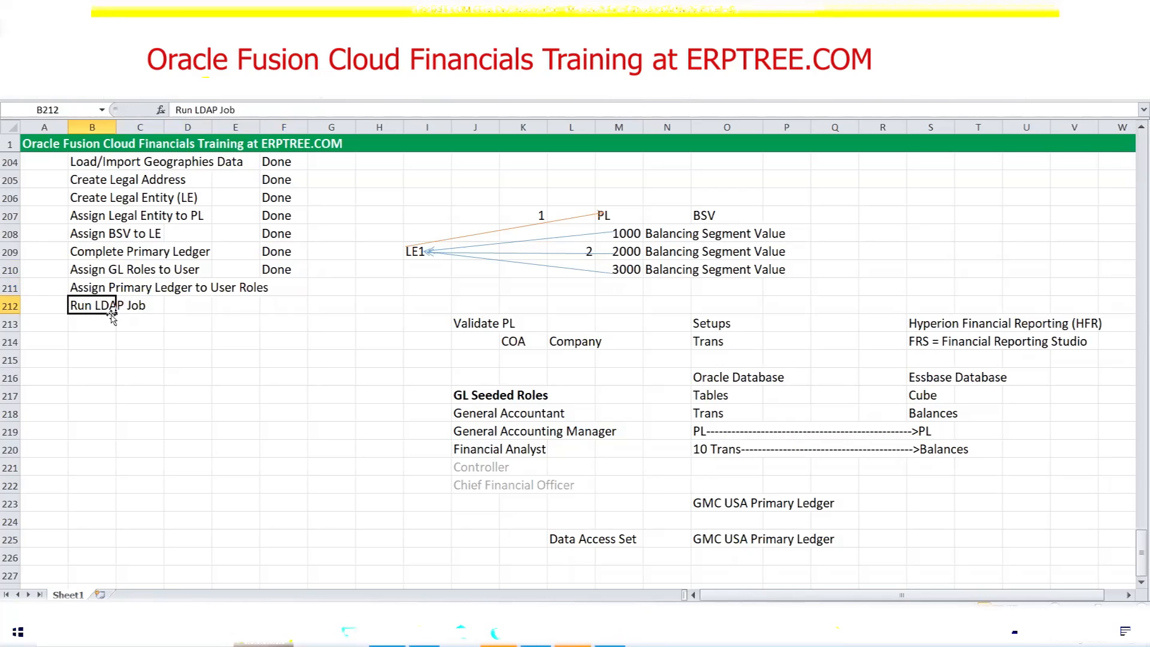
pyautogui.click(102, 323)
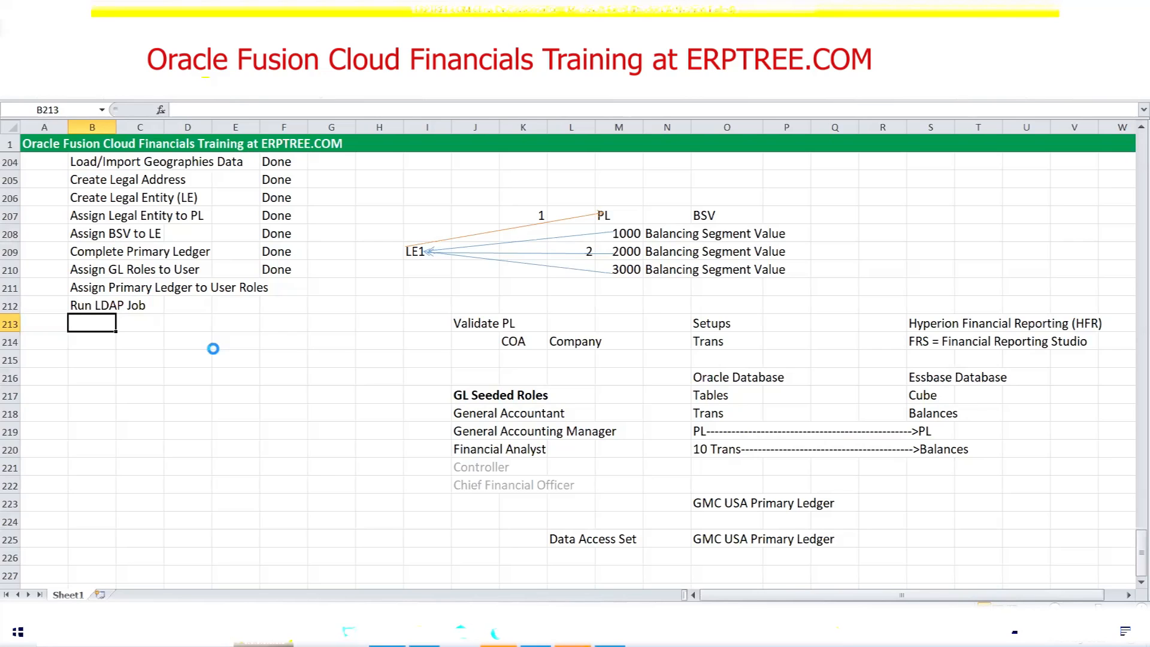
# Step: Switch to Oracle Fusion, open Period Close under General Accounting and try to choose a data access set
pyautogui.click(386, 632)
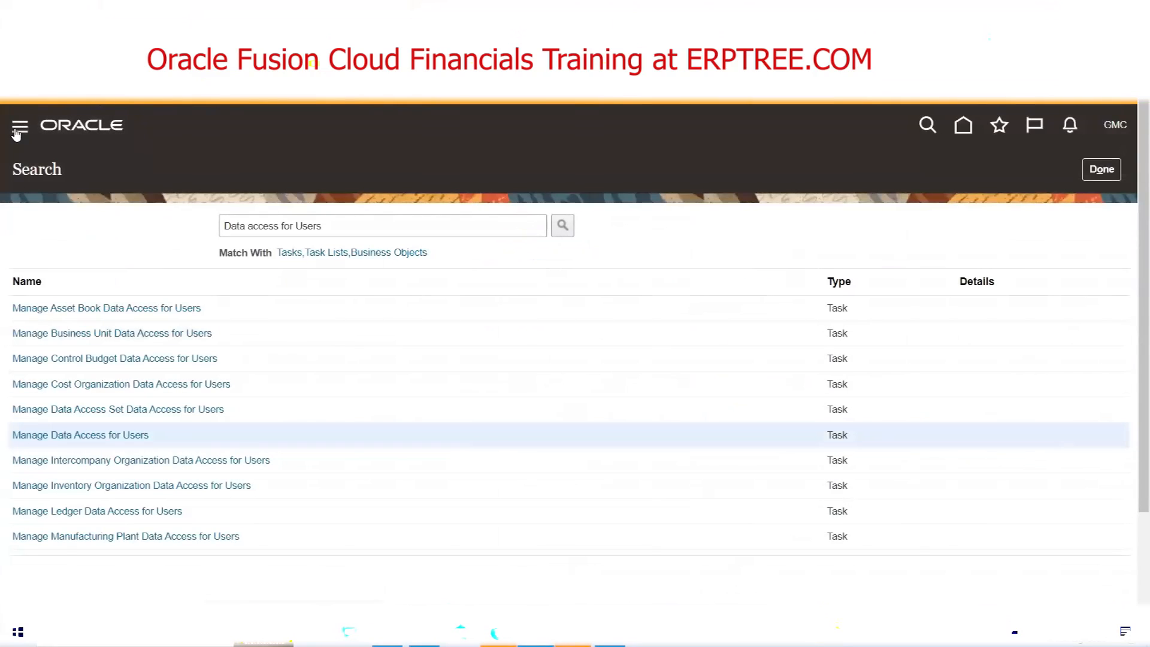
pyautogui.click(19, 124)
pyautogui.click(80, 343)
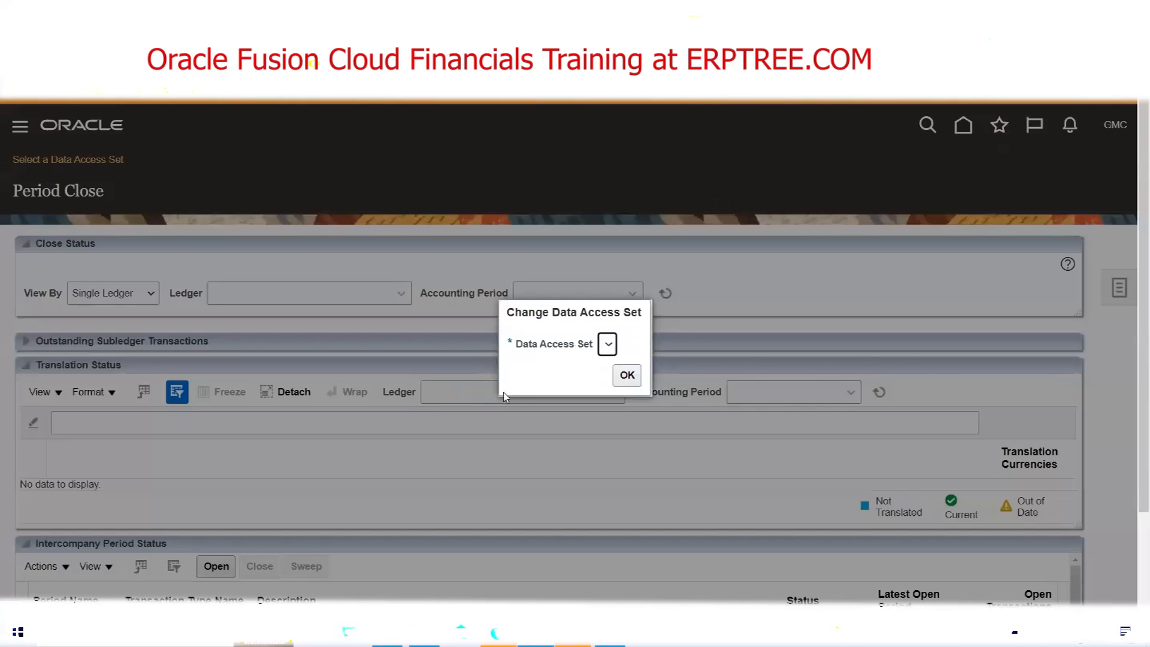
pyautogui.click(609, 345)
pyautogui.click(634, 343)
pyautogui.click(608, 344)
pyautogui.click(609, 347)
pyautogui.click(609, 347)
pyautogui.click(609, 347)
pyautogui.click(623, 348)
# Step: Return to the Excel checklist and review the GL roles, primary ledger assignment and LDAP job tasks
pyautogui.click(388, 634)
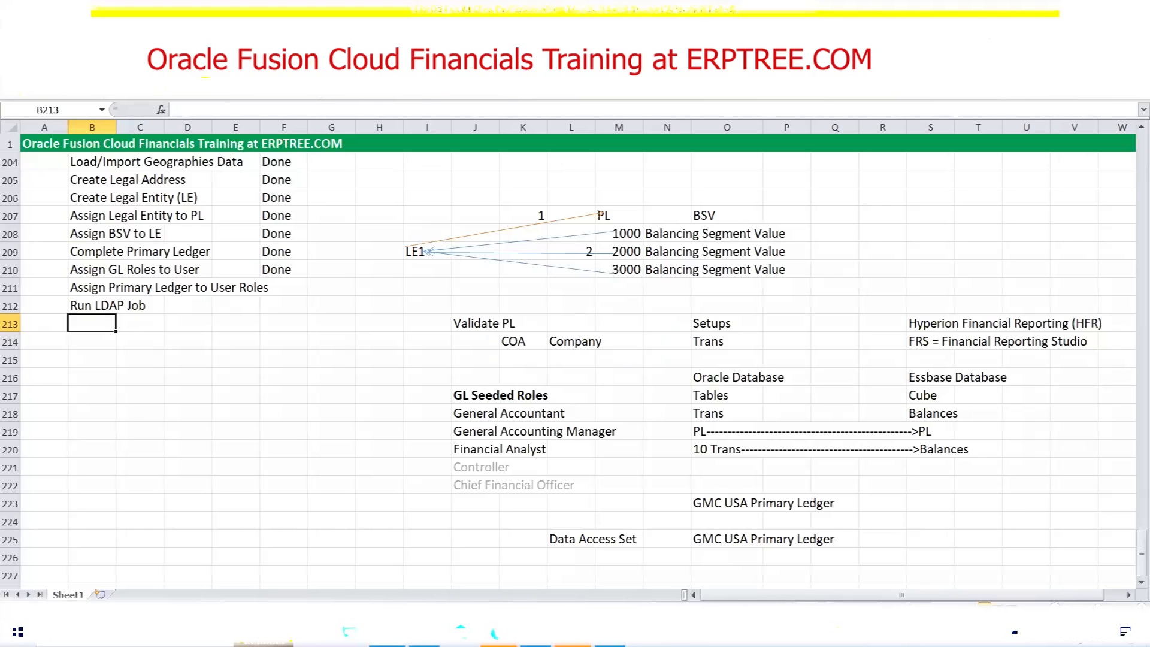
pyautogui.click(96, 303)
pyautogui.moveTo(96, 303); pyautogui.dragTo(141, 305)
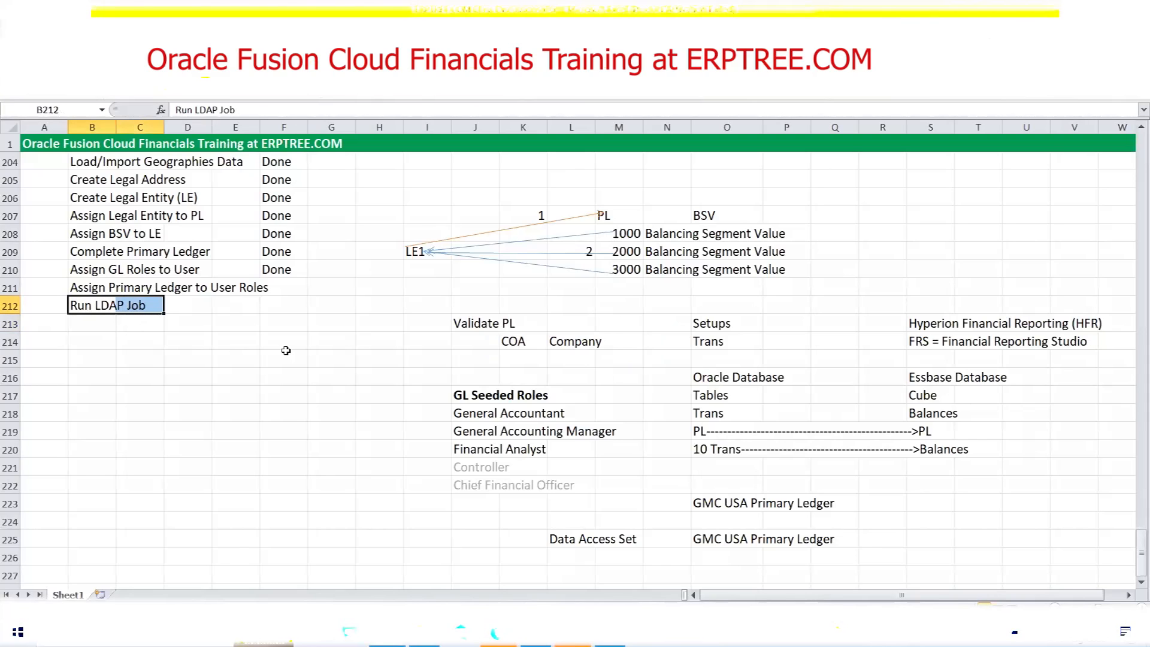
pyautogui.moveTo(113, 271); pyautogui.dragTo(270, 286)
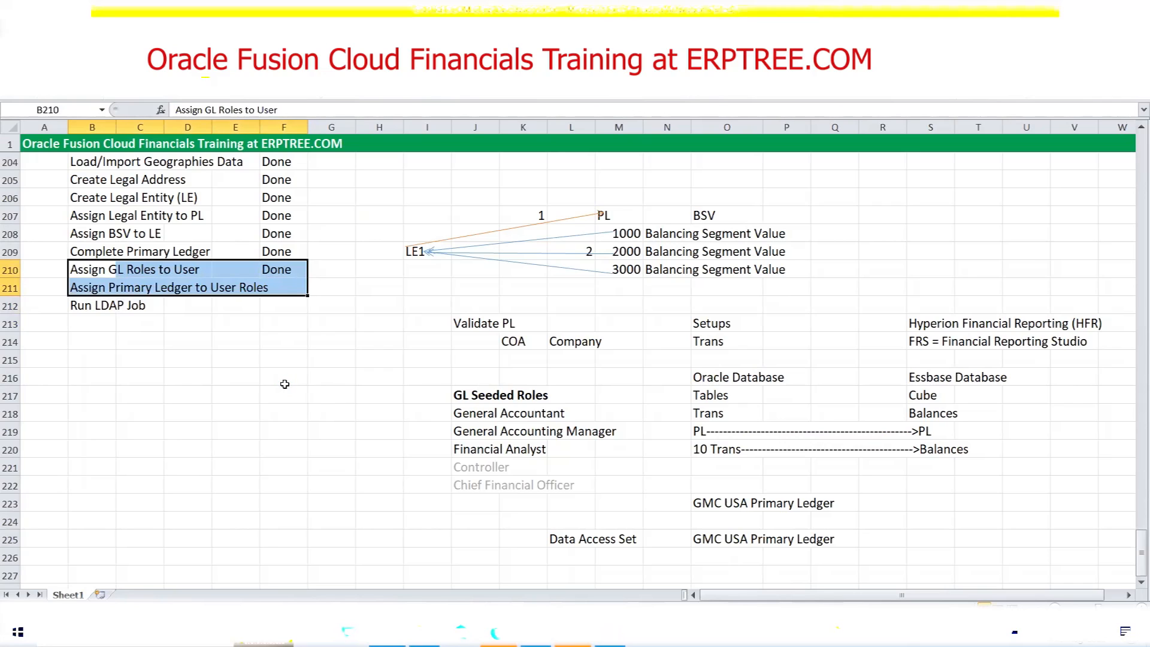
pyautogui.click(109, 306)
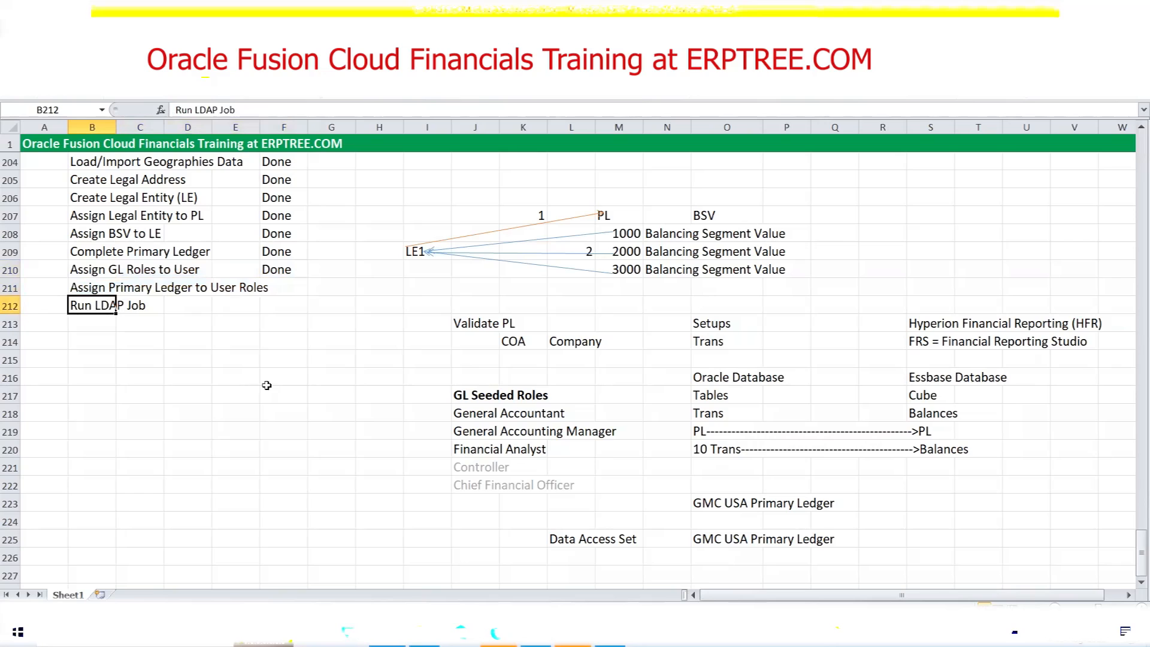
pyautogui.click(572, 633)
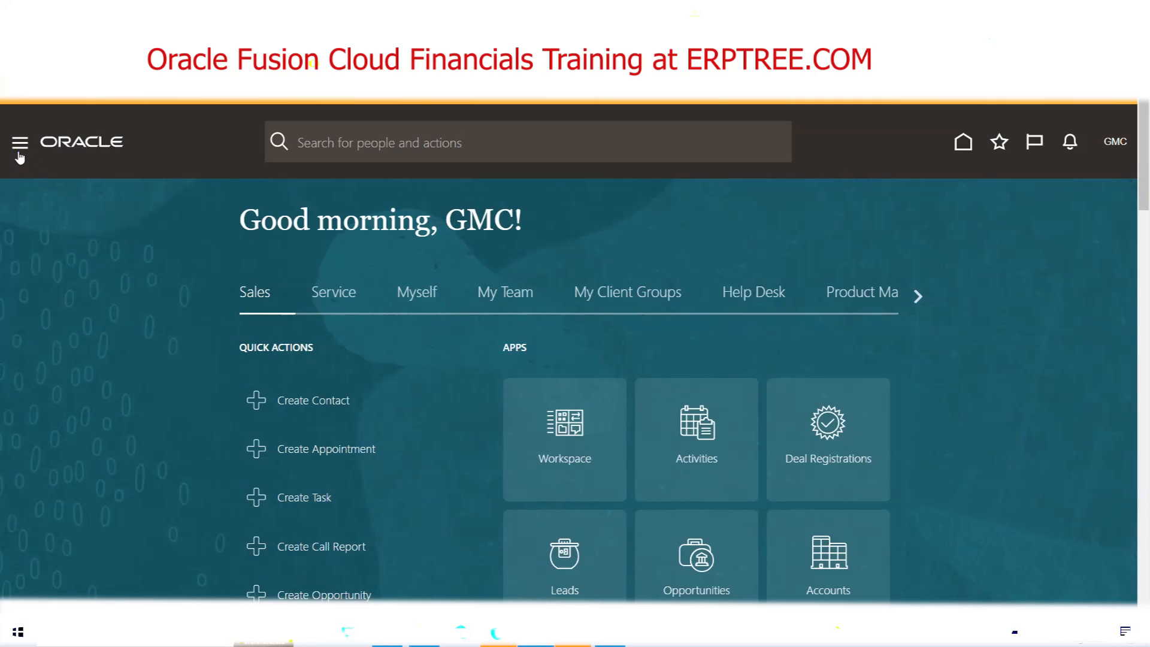
pyautogui.click(20, 148)
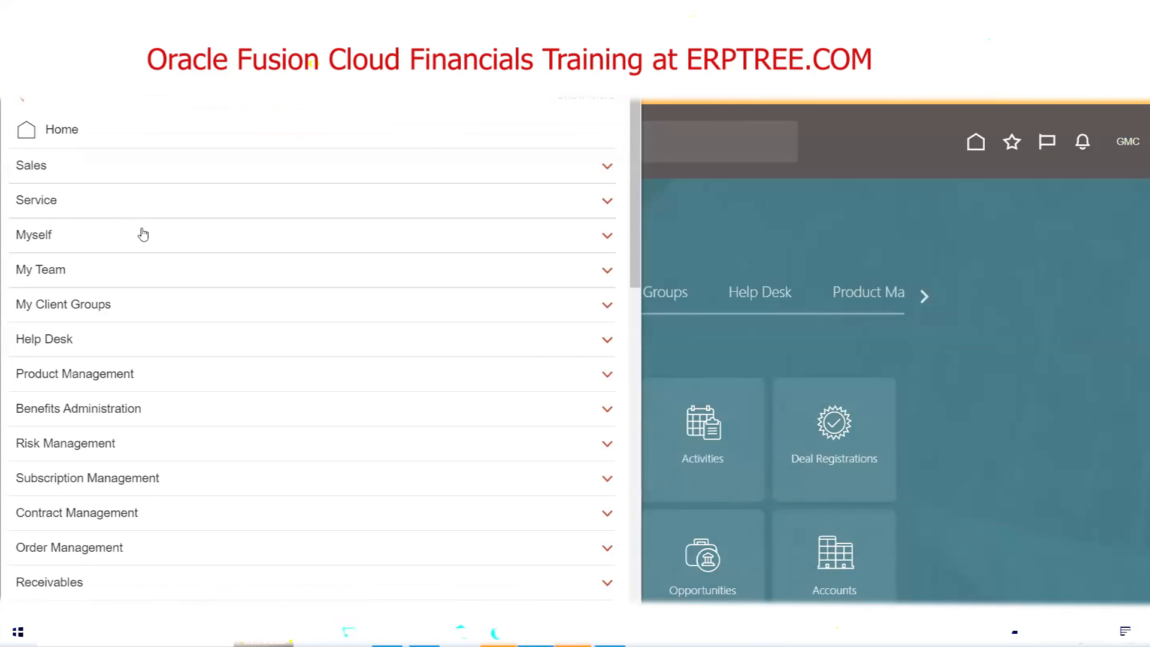
pyautogui.scroll(-5, 142, 236)
pyautogui.scroll(-4, 142, 235)
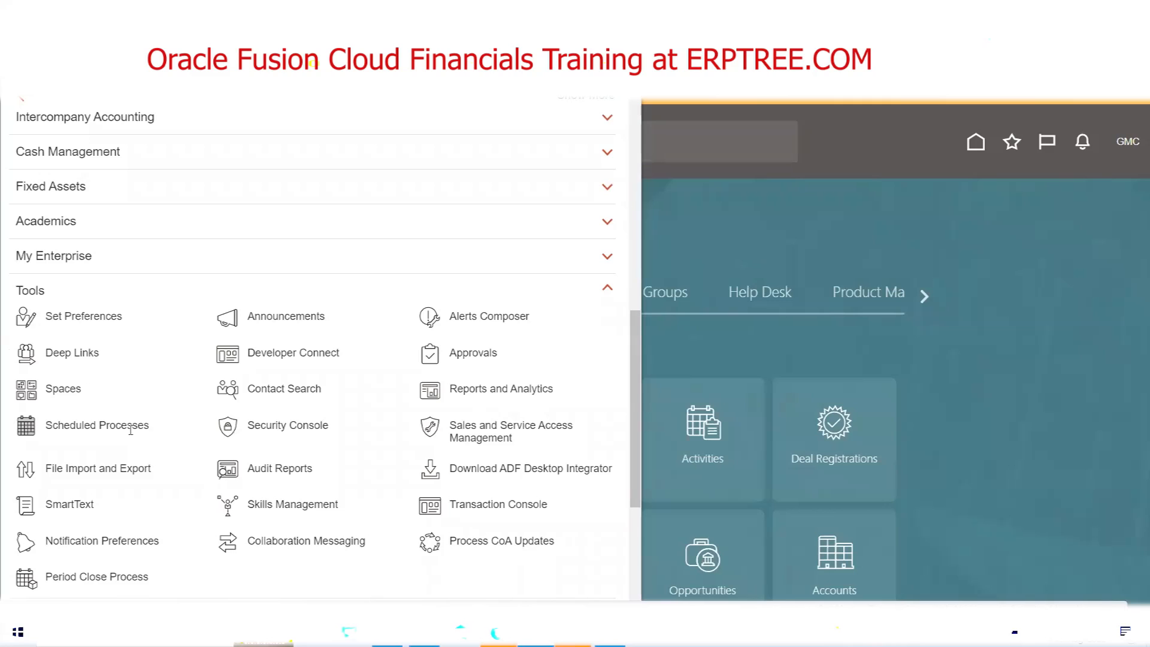
pyautogui.click(96, 425)
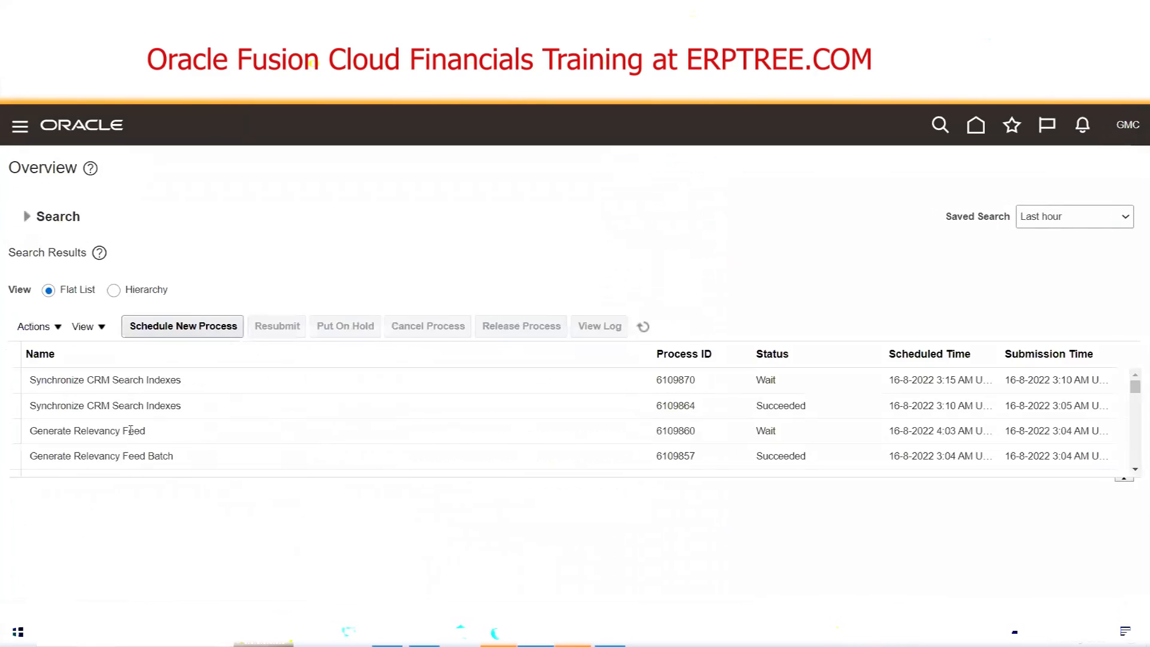
pyautogui.click(202, 329)
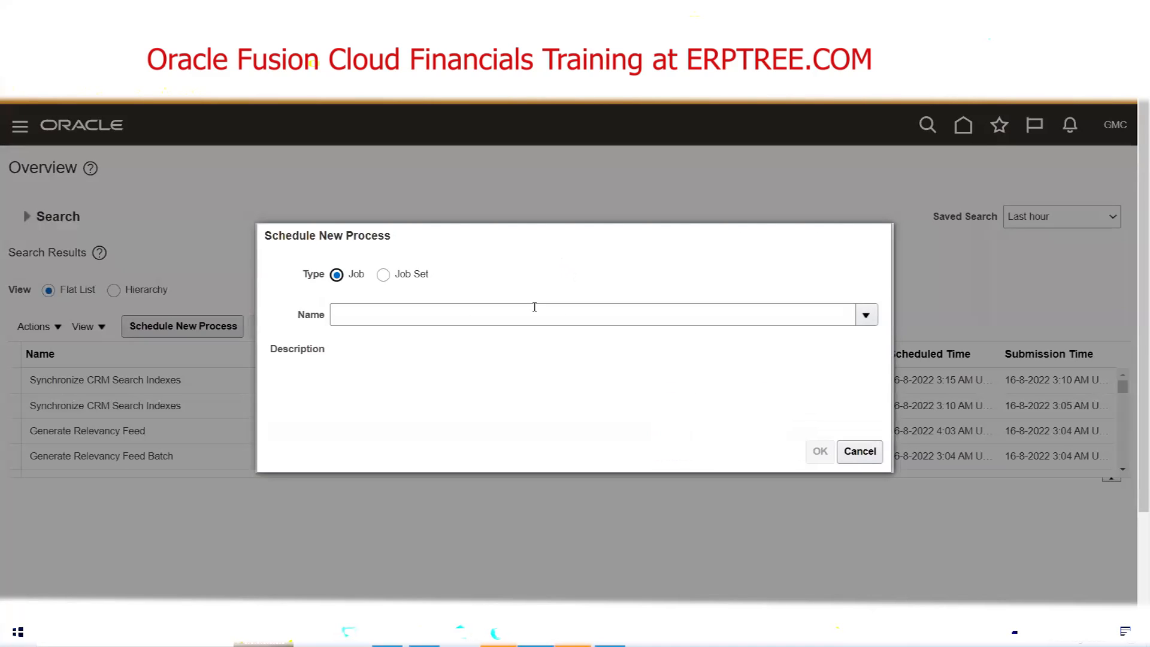
pyautogui.click(859, 451)
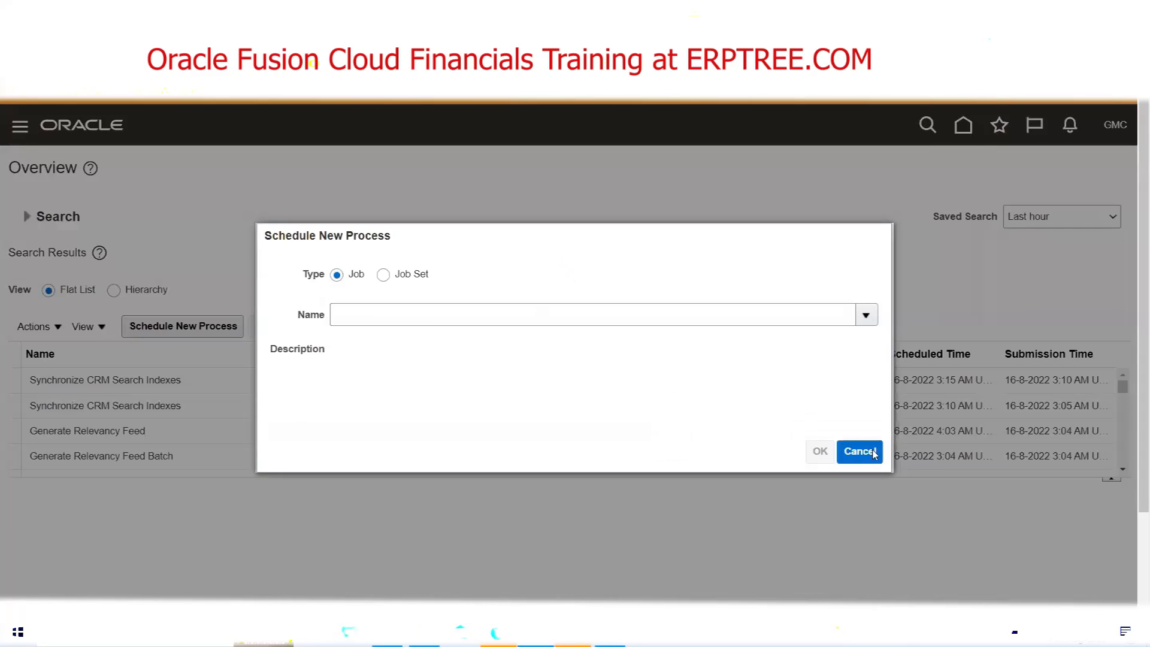
# Step: Open GMC Implementation Project and expand Financials, Define Common Applications Configuration for Financials, and Define Synchronization of Users and Roles from LDAP
pyautogui.click(1114, 124)
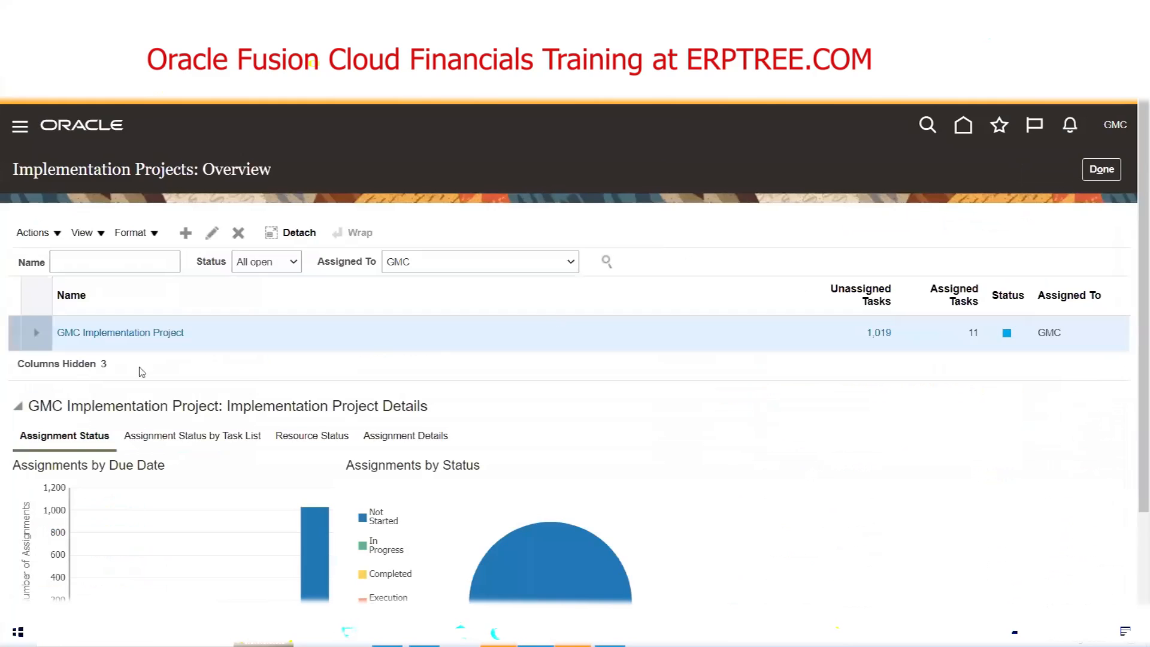
pyautogui.click(126, 333)
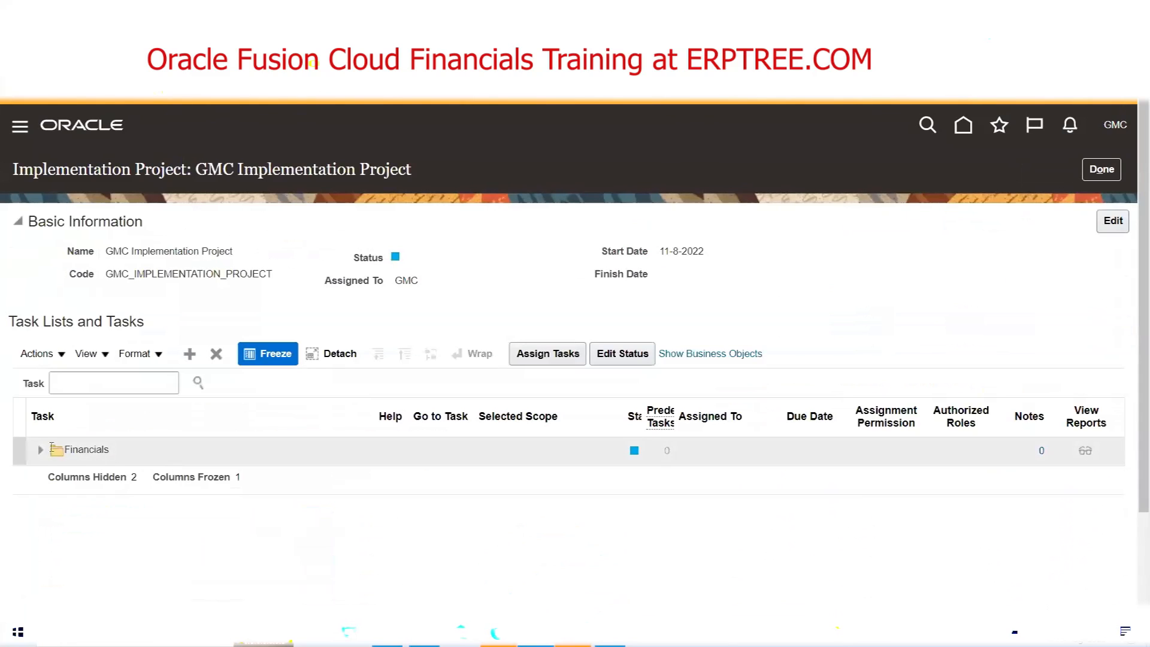
pyautogui.click(41, 450)
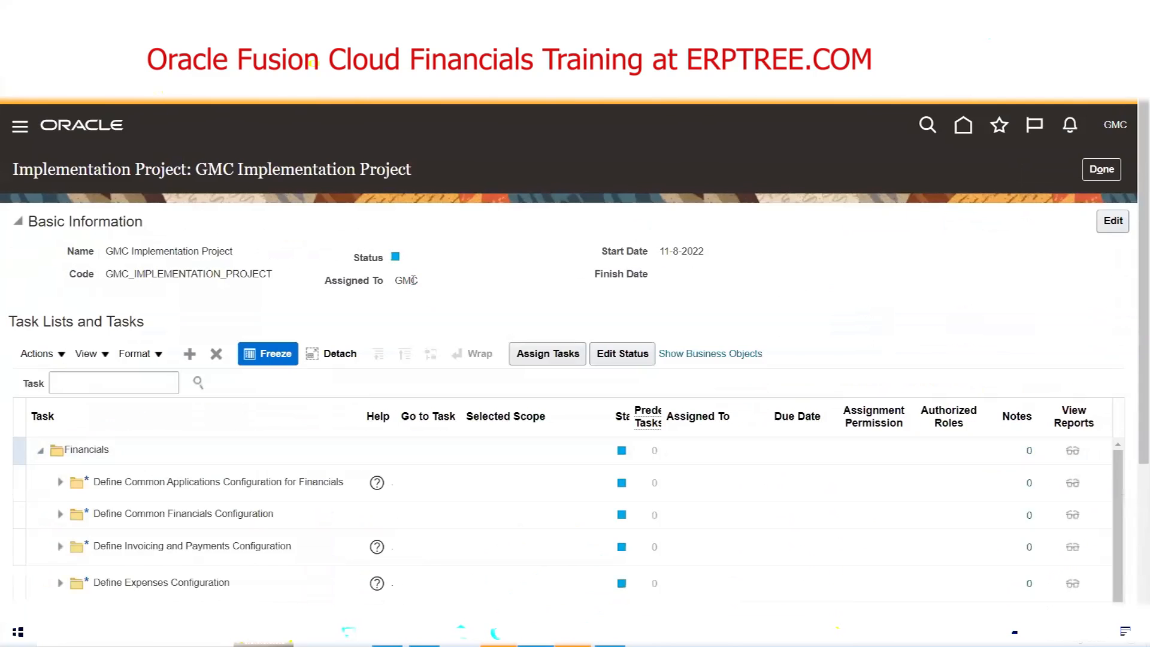
pyautogui.scroll(-1, 414, 279)
pyautogui.scroll(-2, 417, 273)
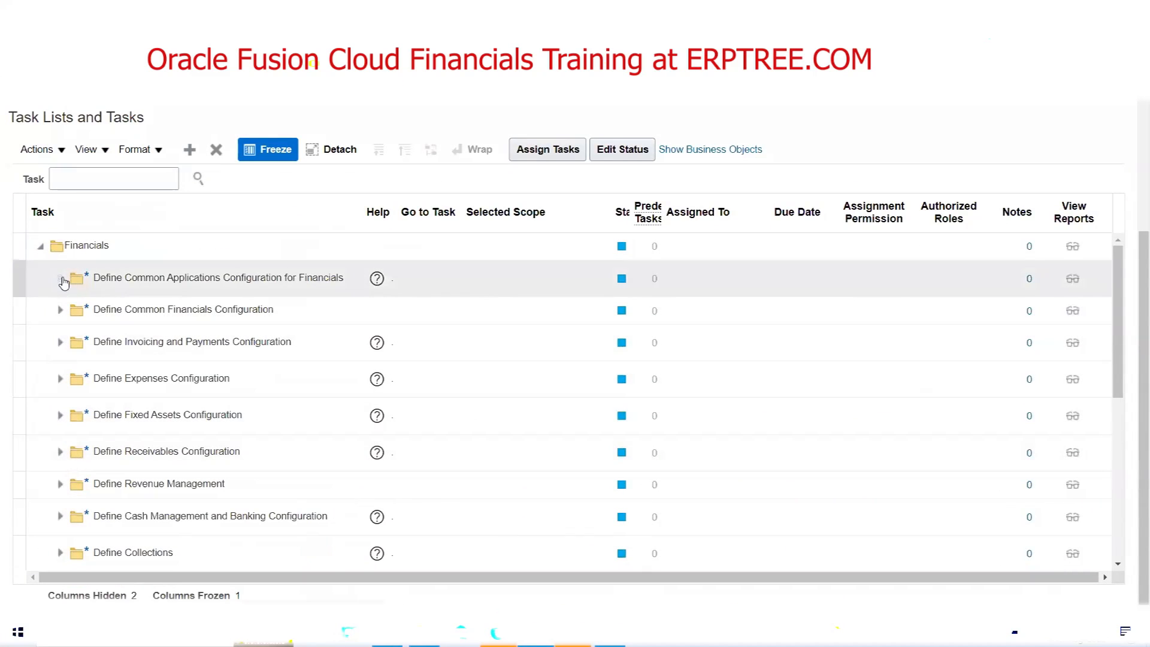
pyautogui.click(61, 279)
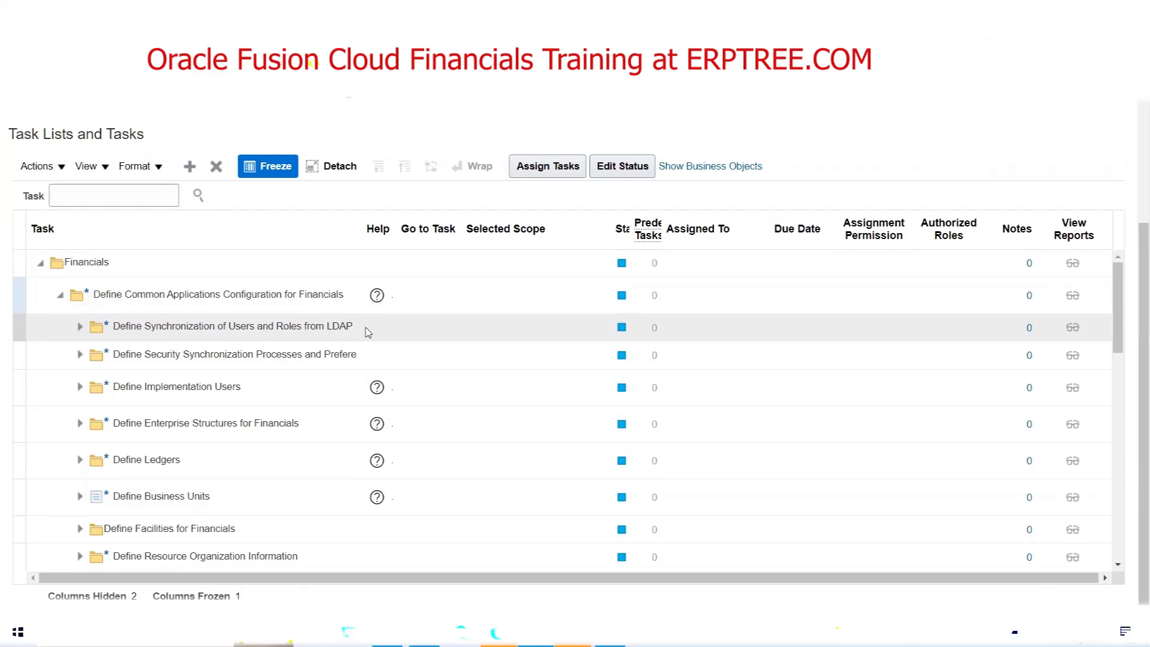
pyautogui.click(80, 331)
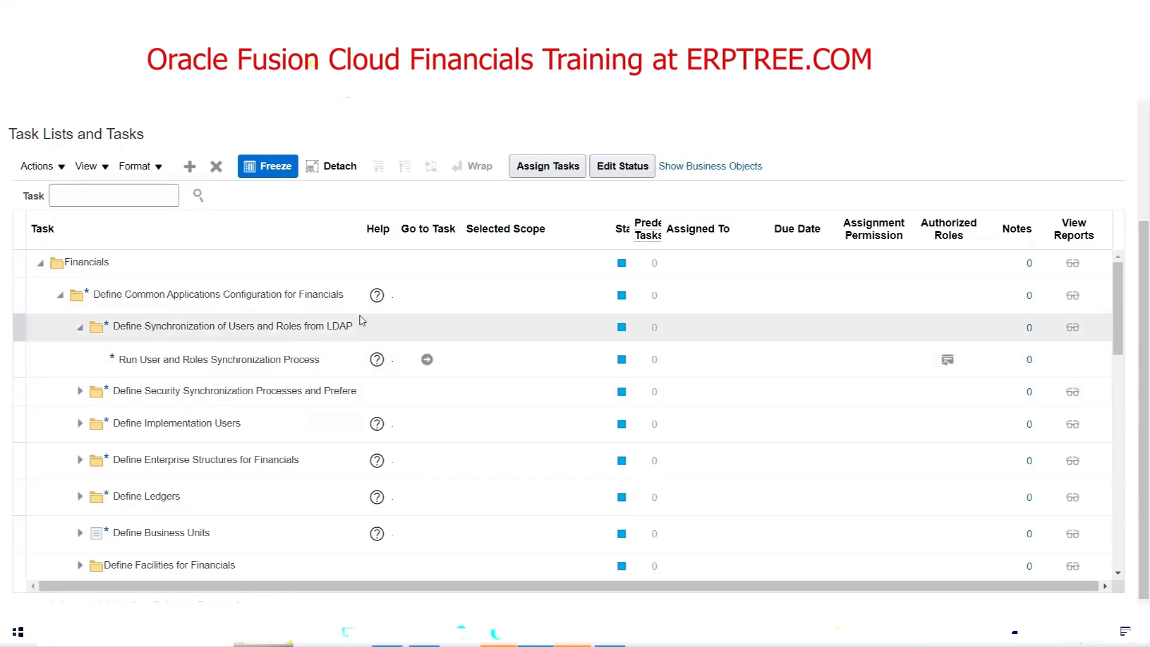
# Step: Open the Run User and Roles Synchronization Process task and submit the Retrieve Latest LDAP Changes process
pyautogui.click(427, 360)
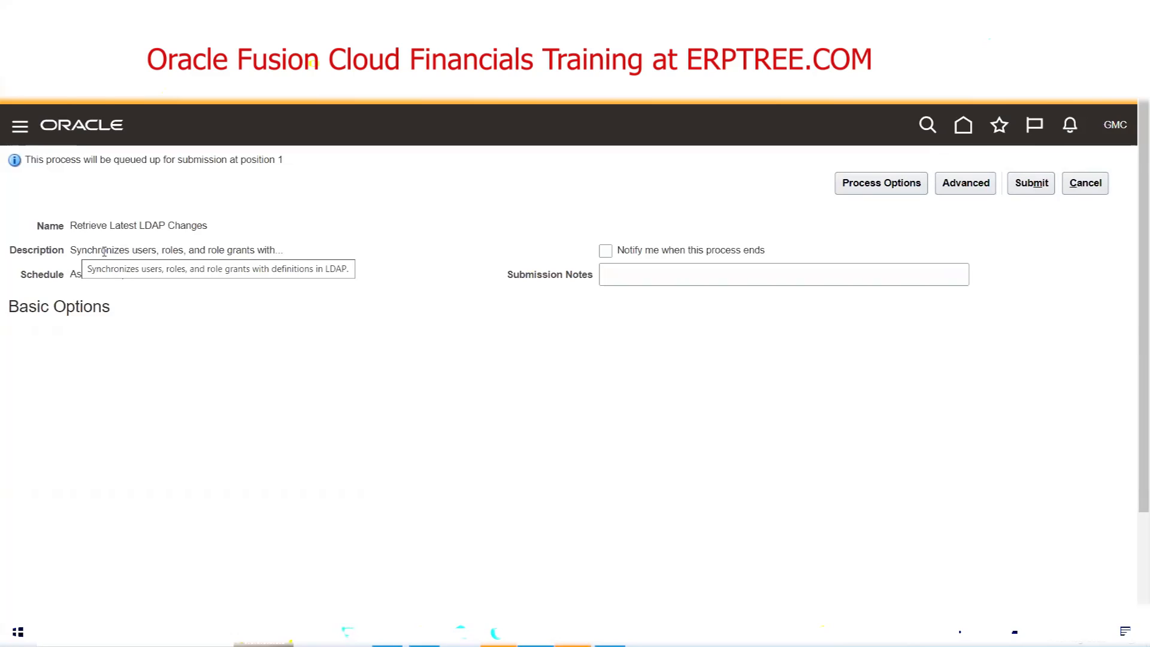
pyautogui.tripleClick(108, 228)
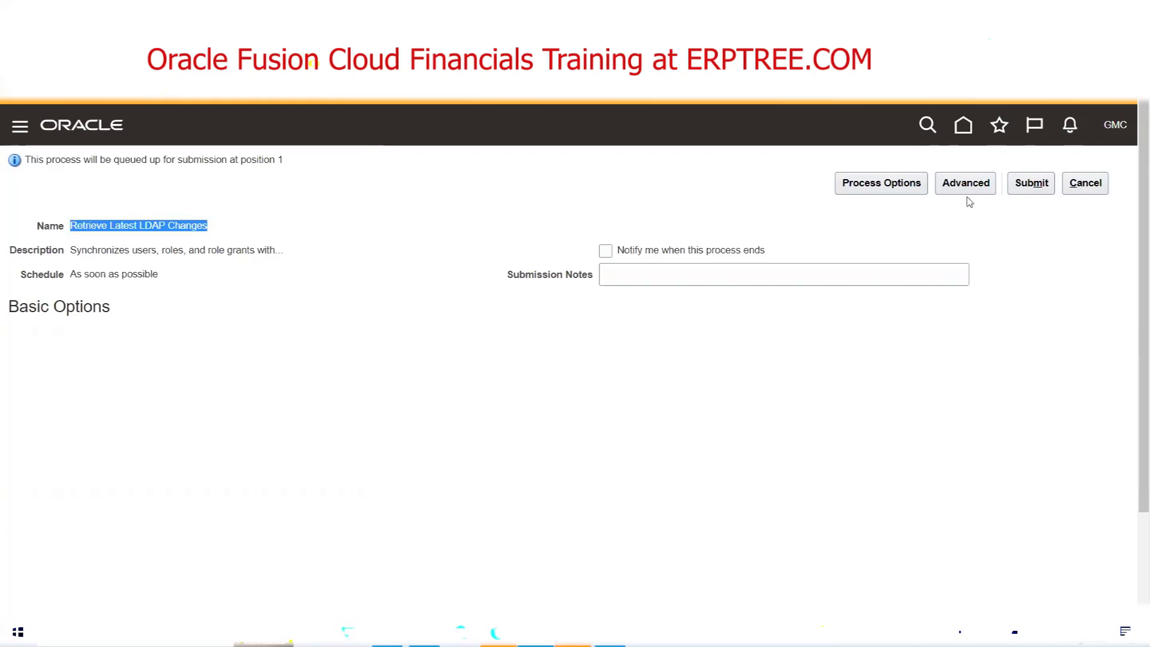
pyautogui.click(1031, 183)
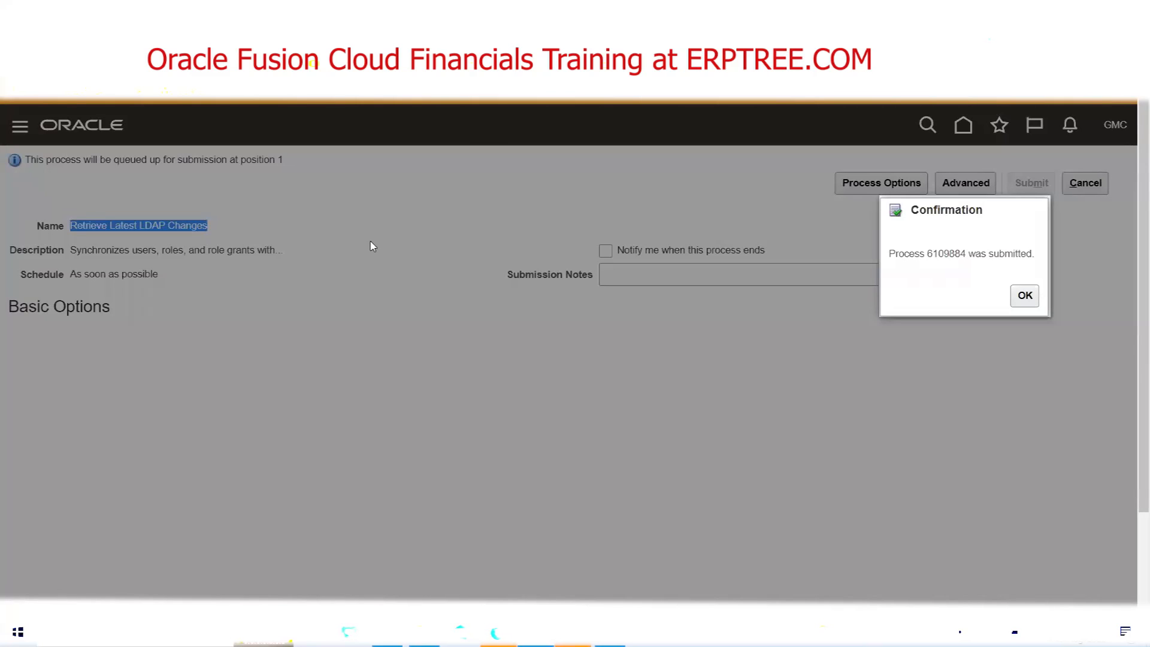
# Step: Acknowledge the submission confirmation, open Scheduled Processes and refresh the process list
pyautogui.click(1030, 297)
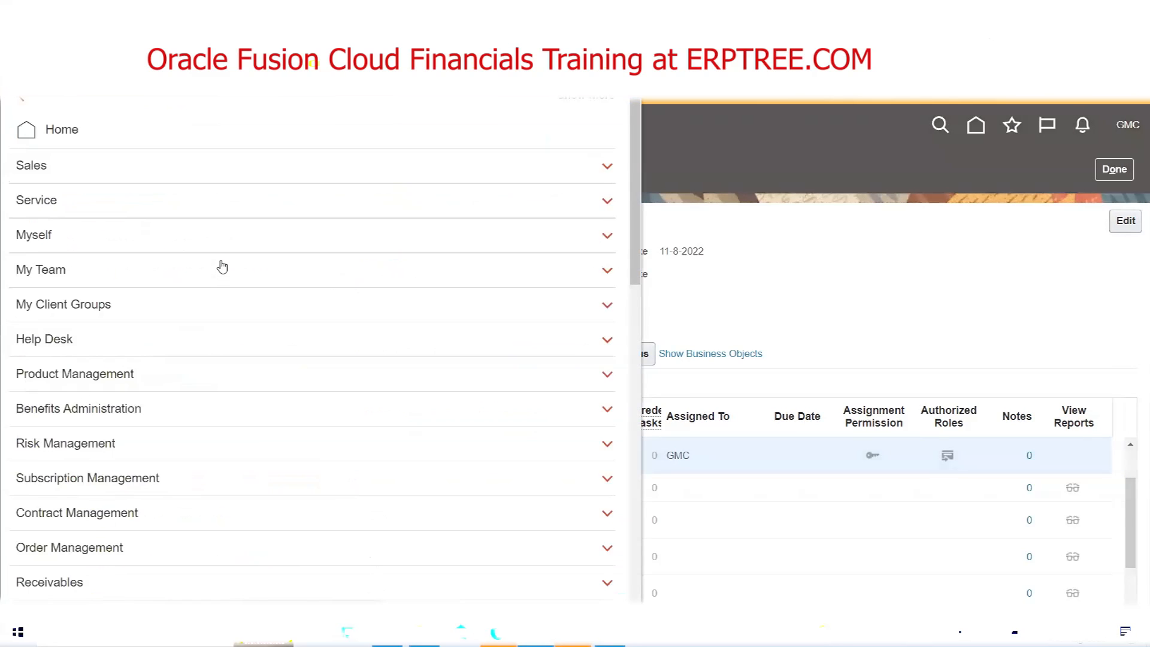
pyautogui.scroll(-6, 221, 264)
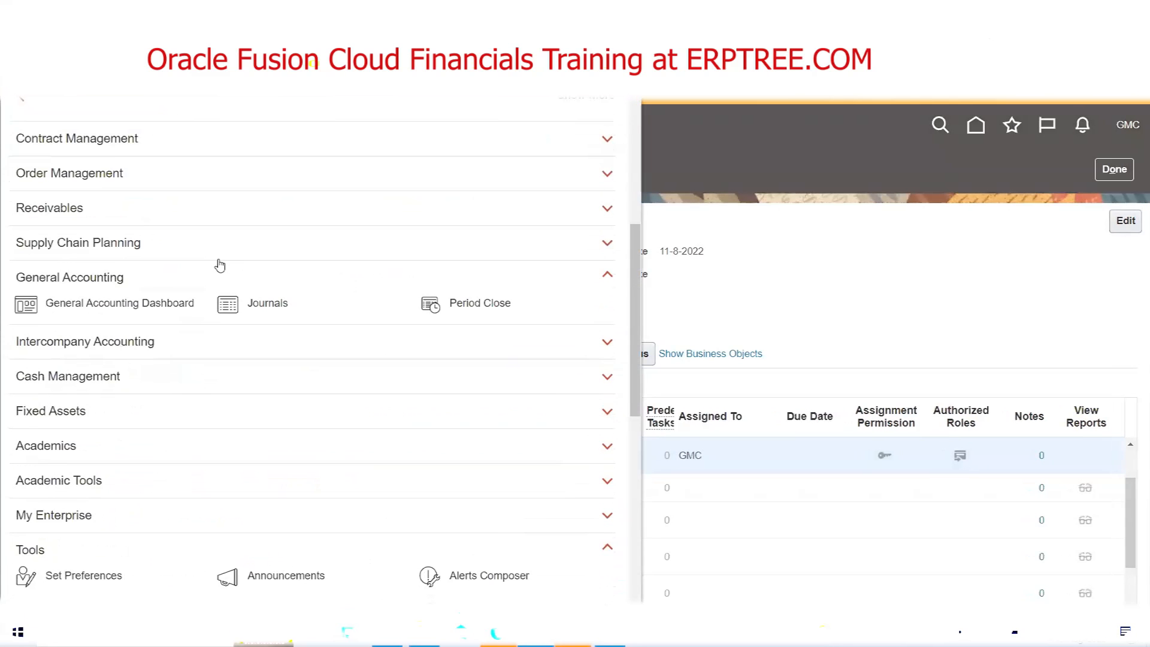
pyautogui.scroll(-6, 221, 264)
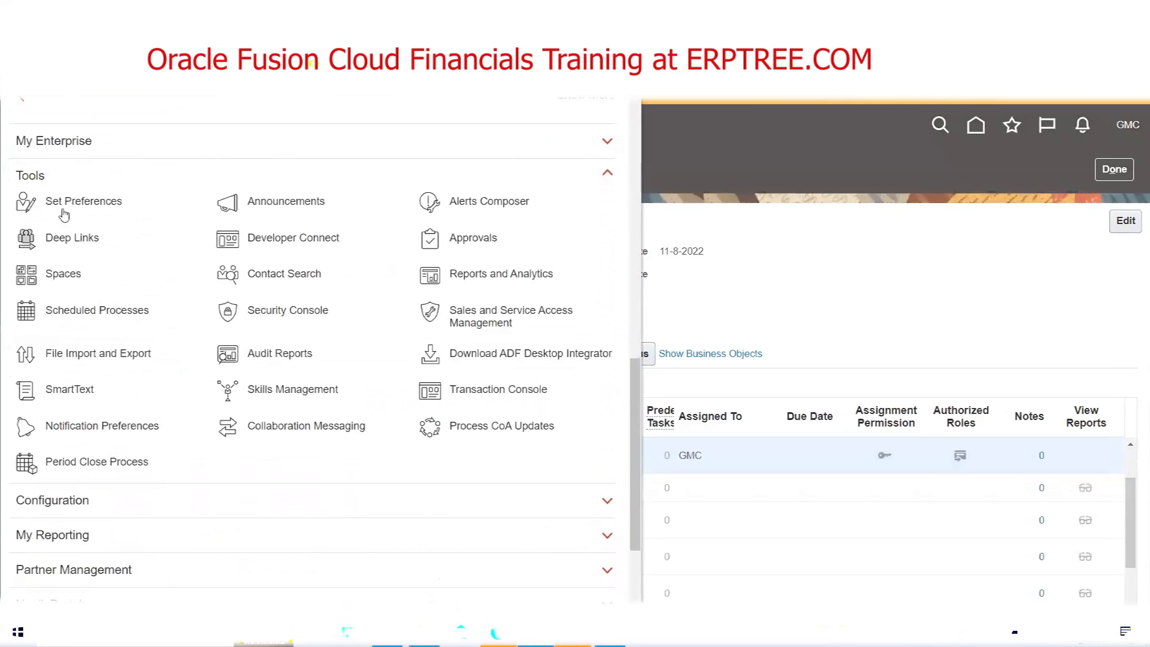
pyautogui.click(133, 311)
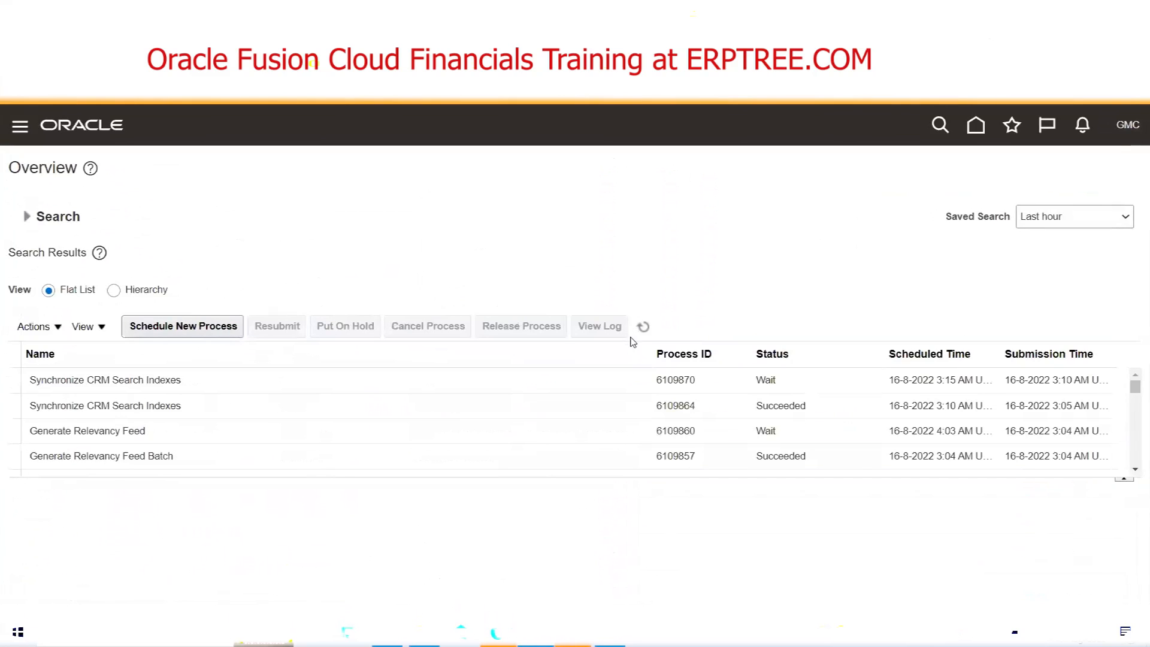
pyautogui.click(640, 335)
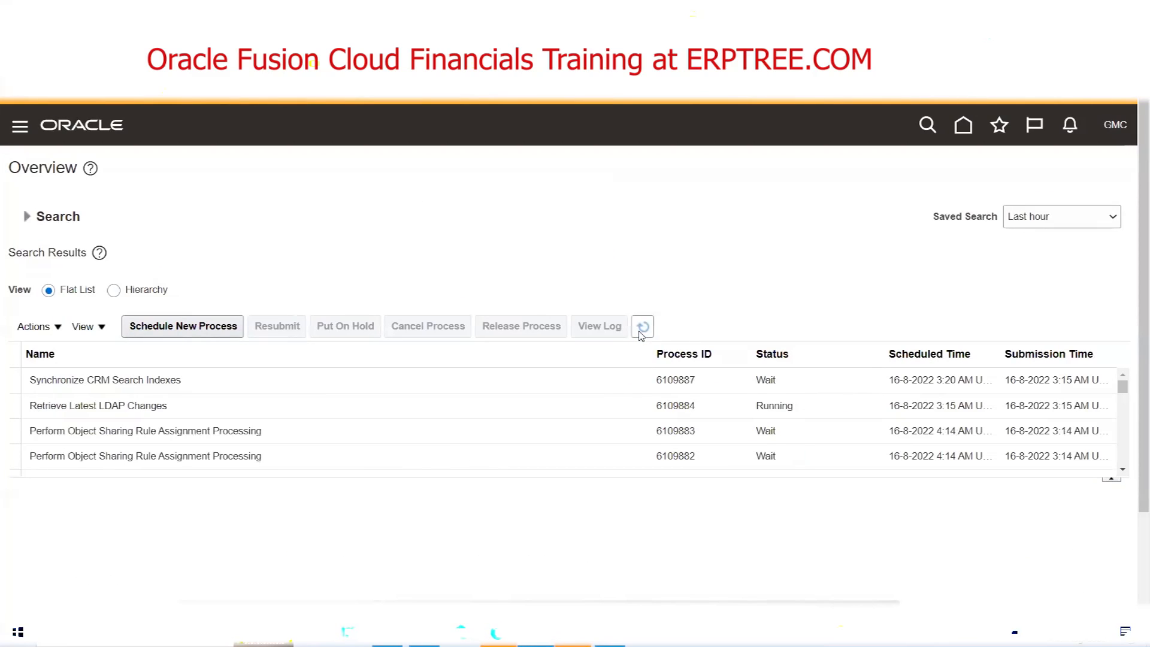
# Step: Select the Retrieve Latest LDAP Changes process and refresh the list repeatedly to check its status
pyautogui.click(119, 407)
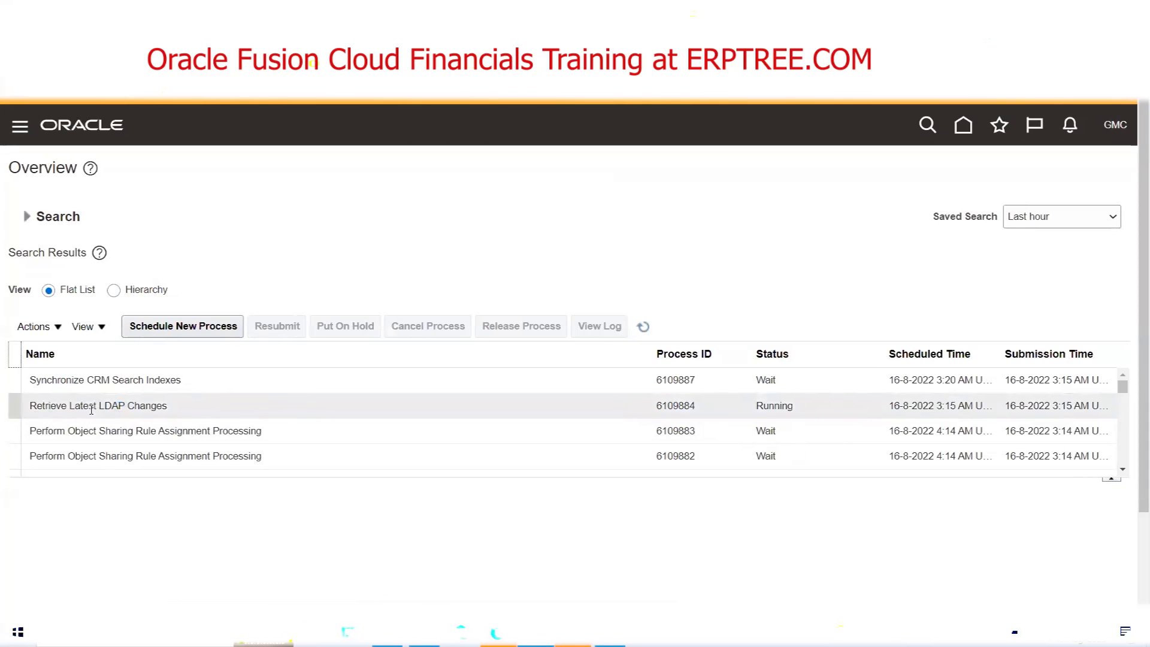
pyautogui.click(224, 395)
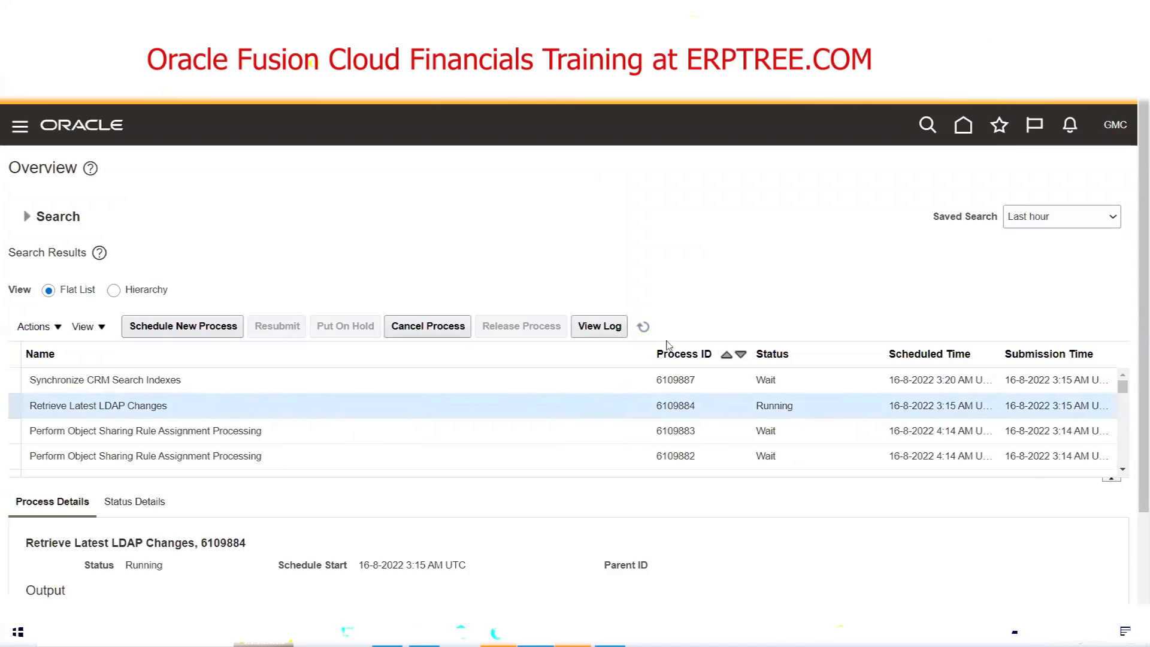
pyautogui.click(645, 332)
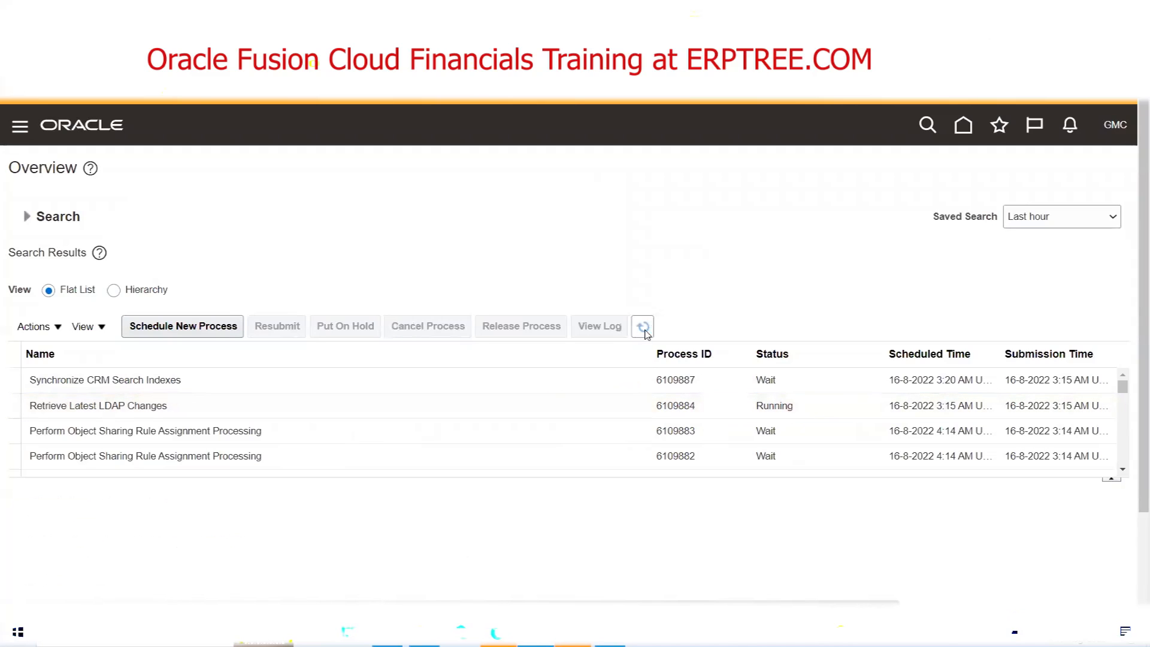
pyautogui.click(114, 408)
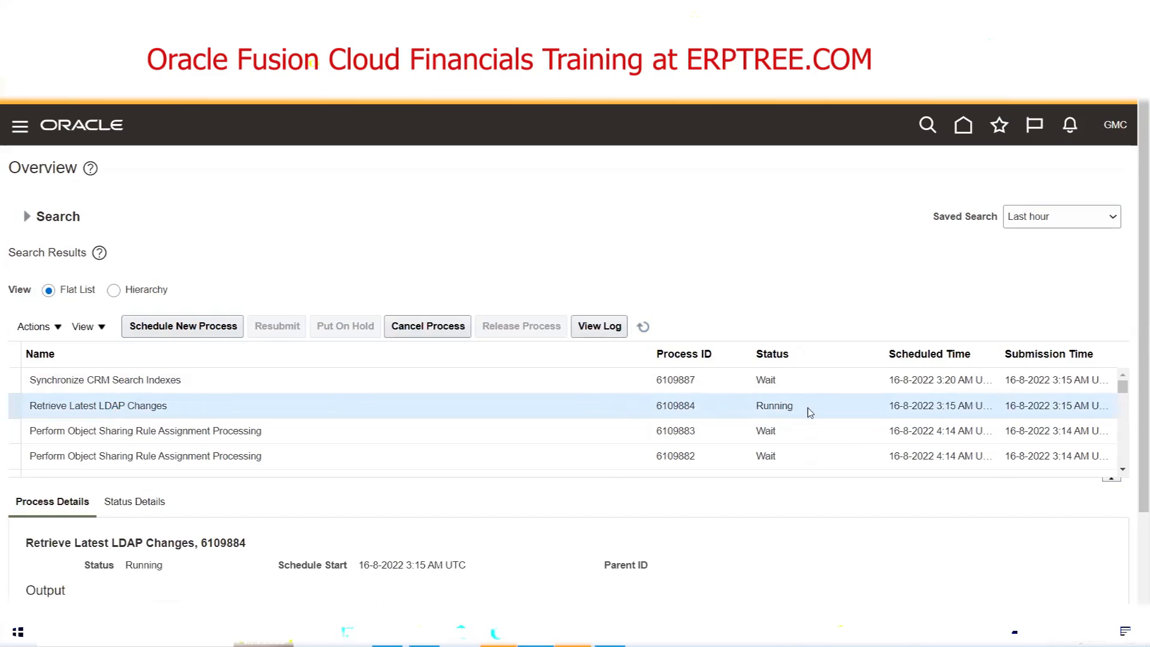
pyautogui.click(645, 327)
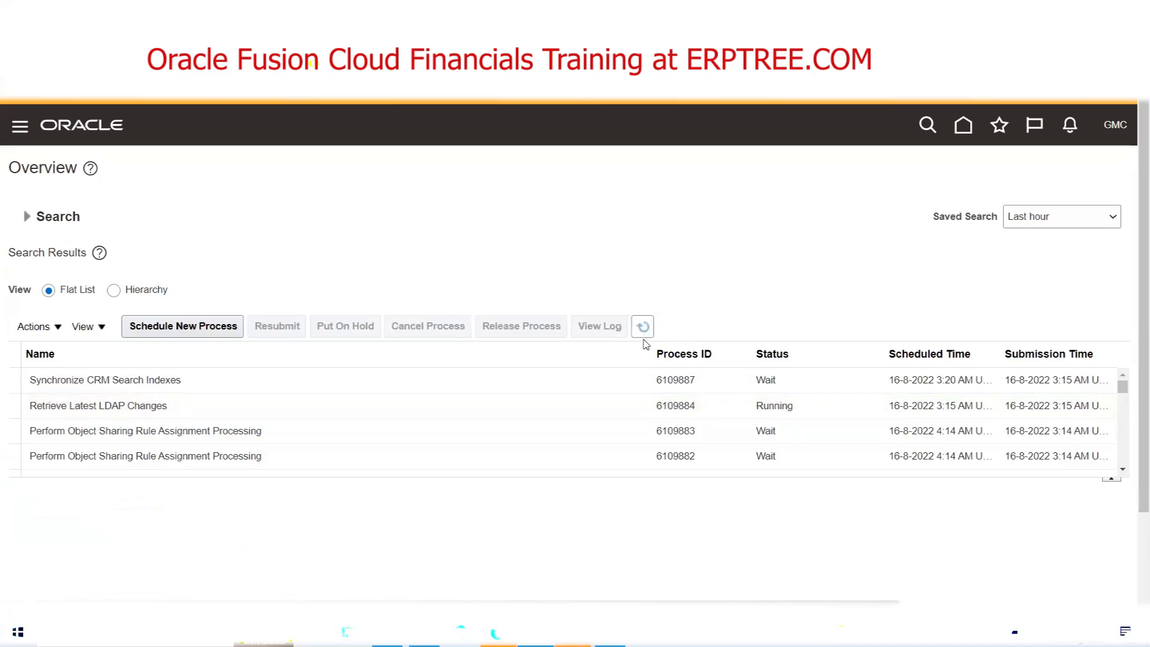
pyautogui.click(136, 412)
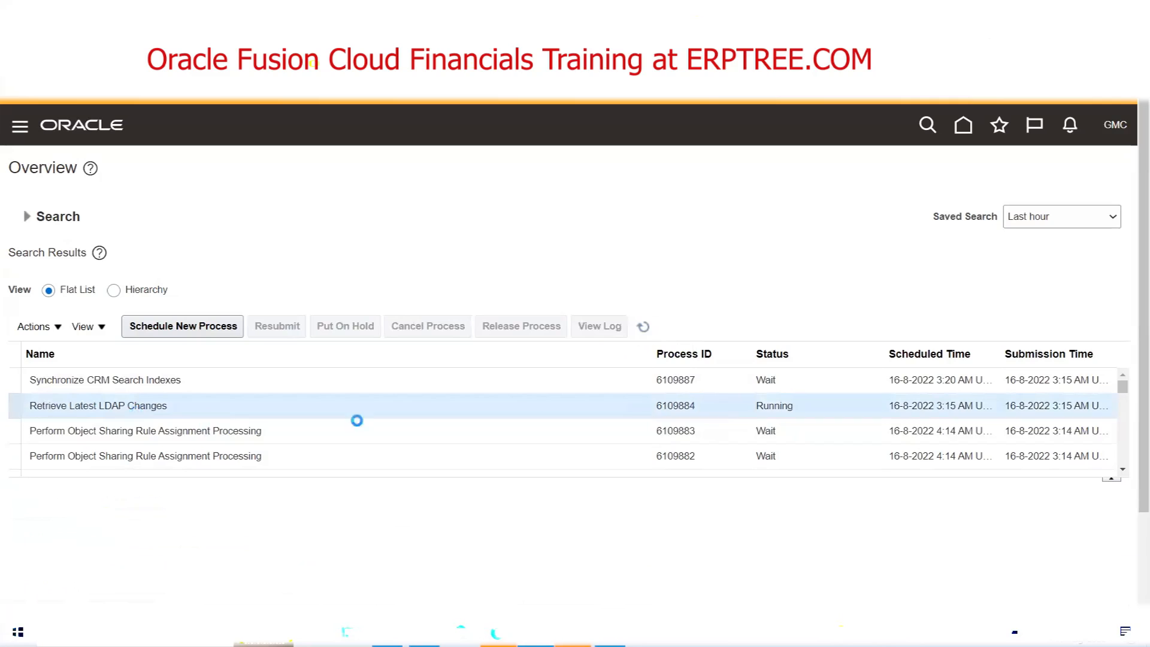
pyautogui.click(647, 333)
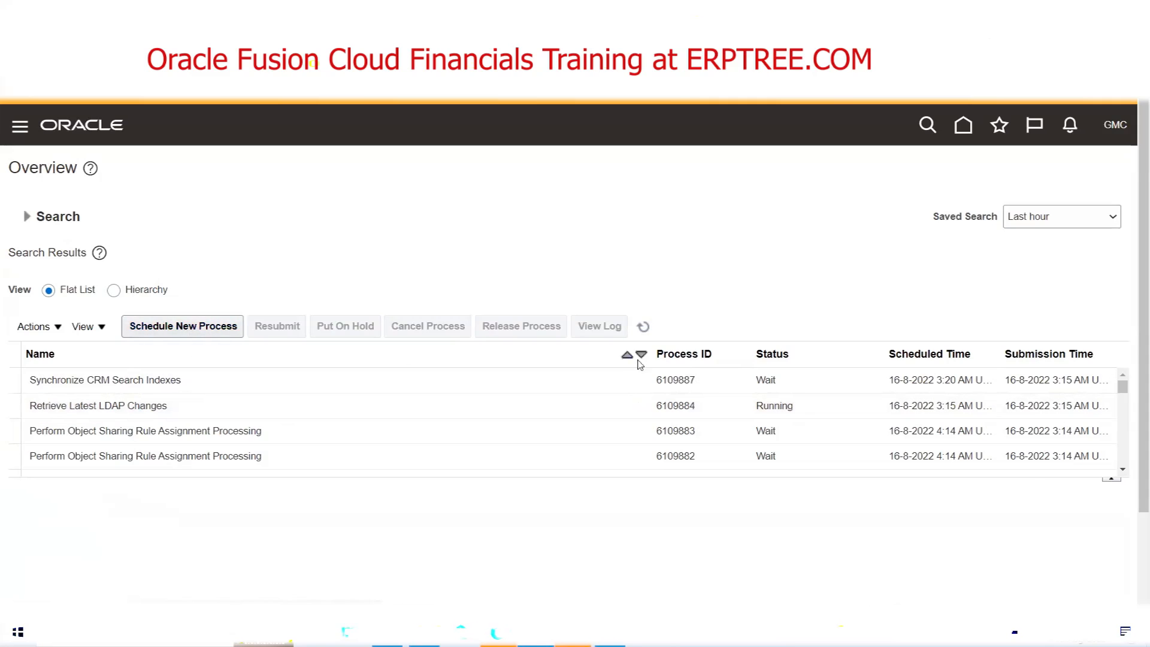
pyautogui.click(642, 327)
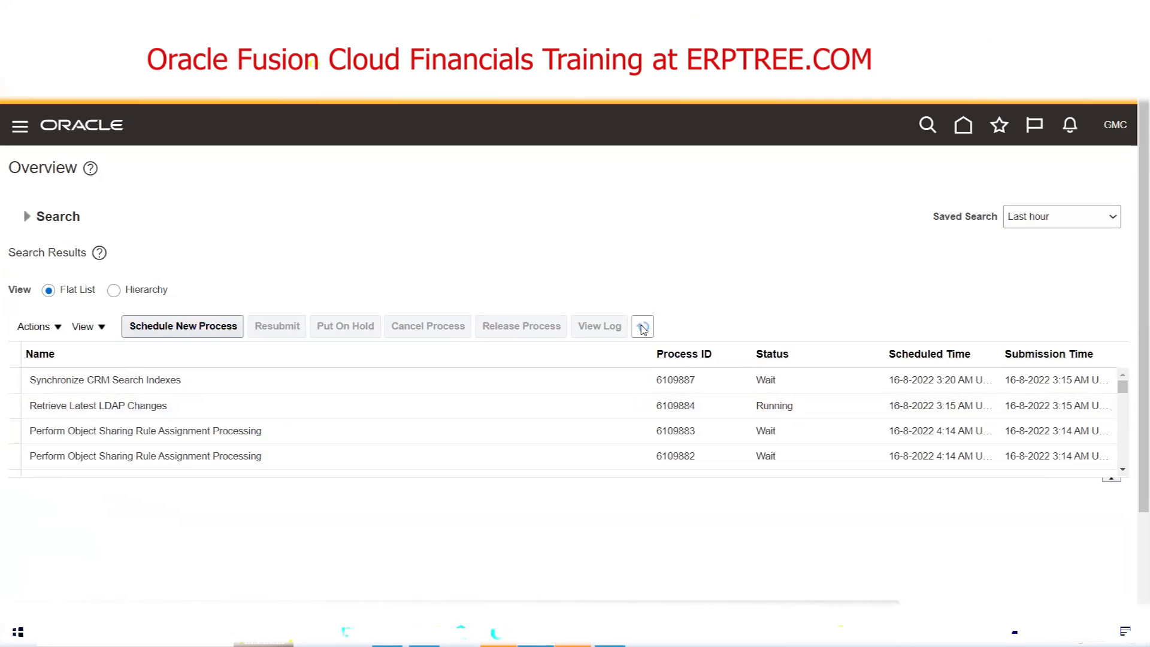
pyautogui.click(643, 327)
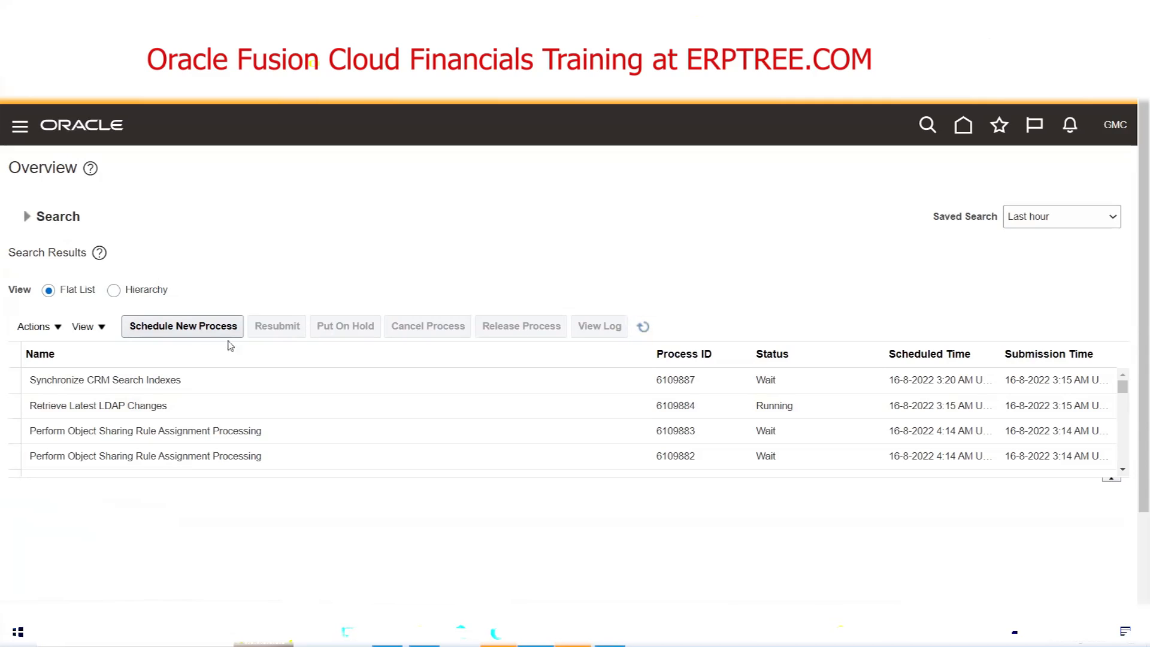
pyautogui.click(645, 327)
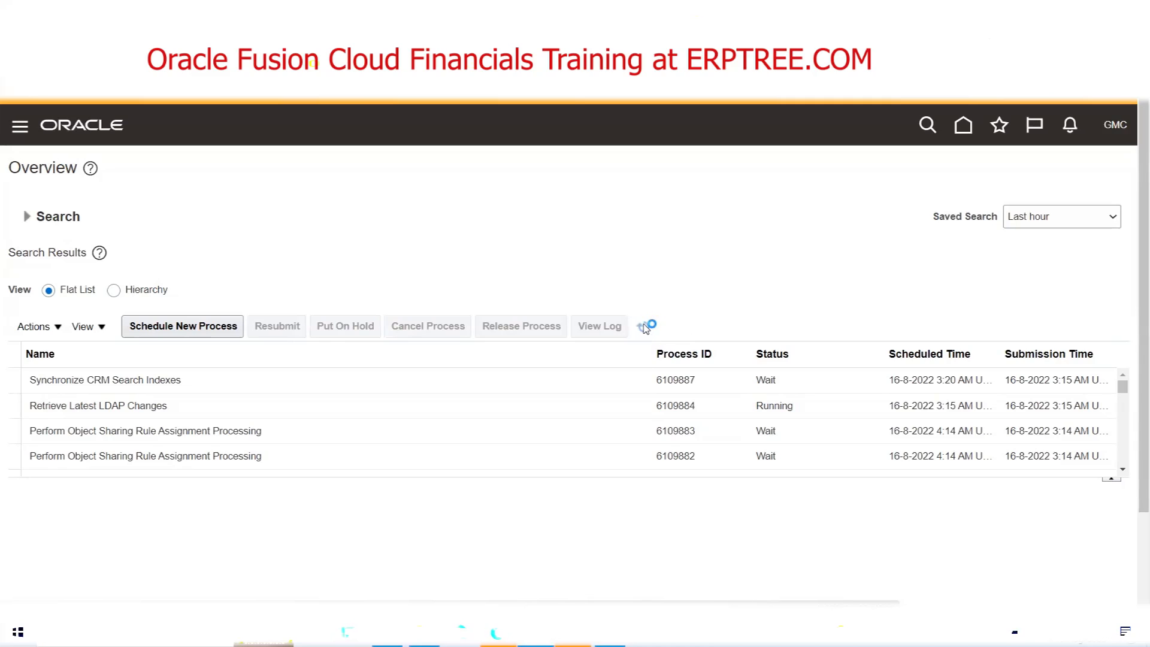
pyautogui.click(643, 327)
pyautogui.click(643, 328)
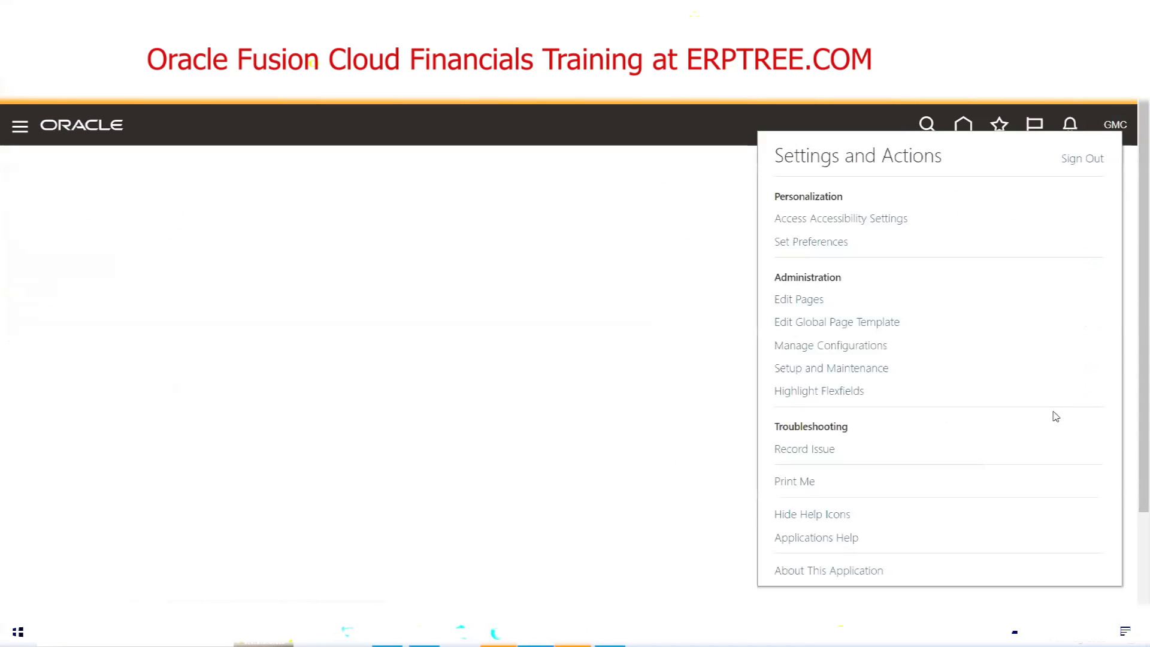
# Step: In Setup and Maintenance, search for "Users and R" and open Define Synchronization of Users and Roles from LDAP to reach its process
pyautogui.click(867, 373)
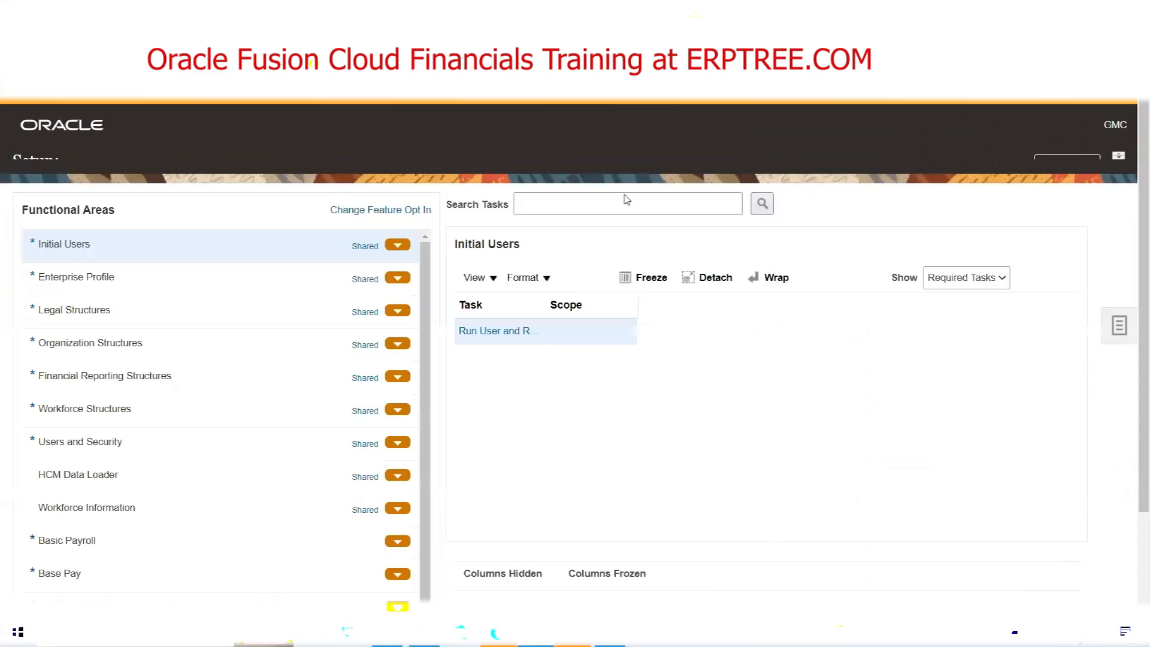
pyautogui.click(1124, 342)
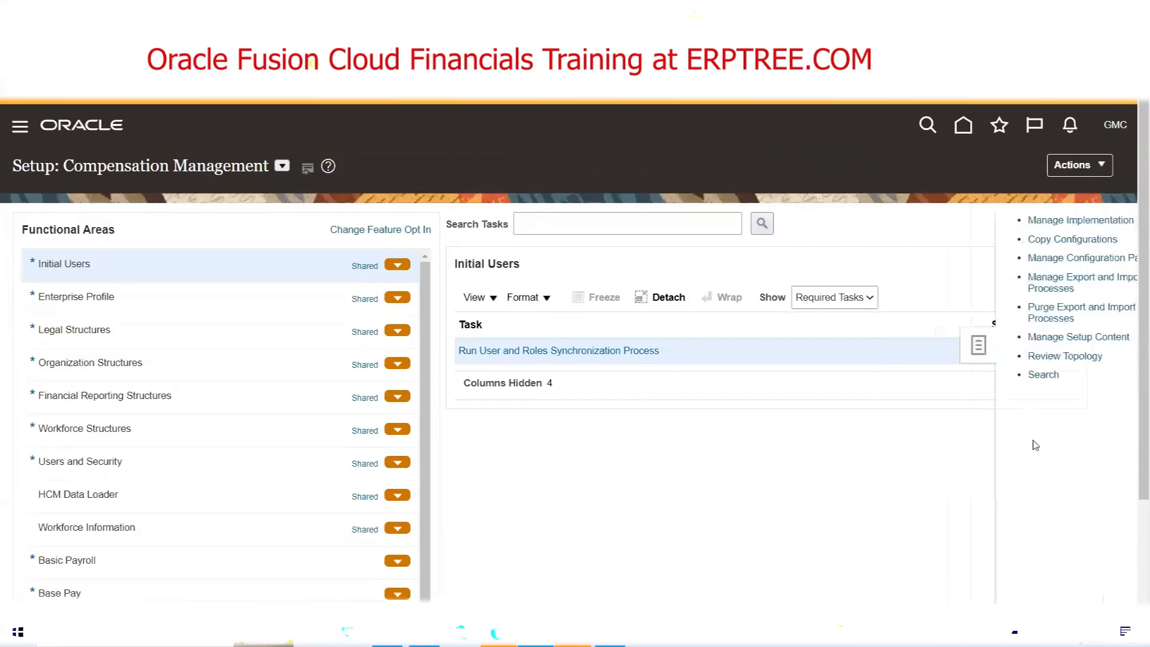
pyautogui.click(1042, 374)
pyautogui.click(528, 222)
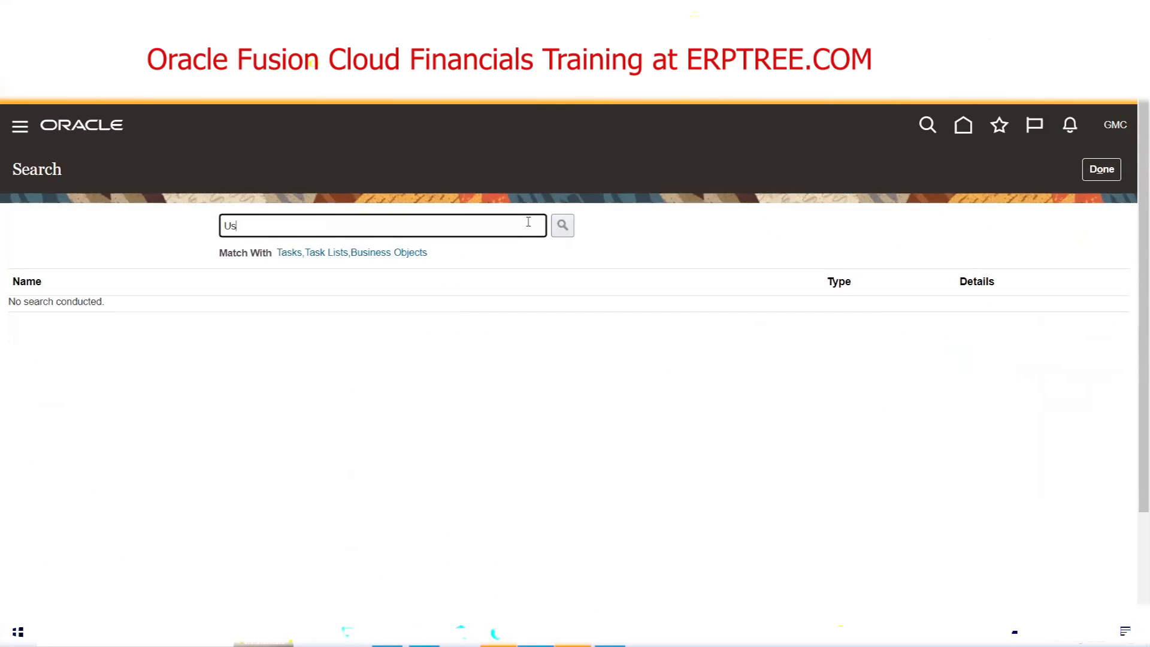
pyautogui.write('Users and R')
pyautogui.press('Return')
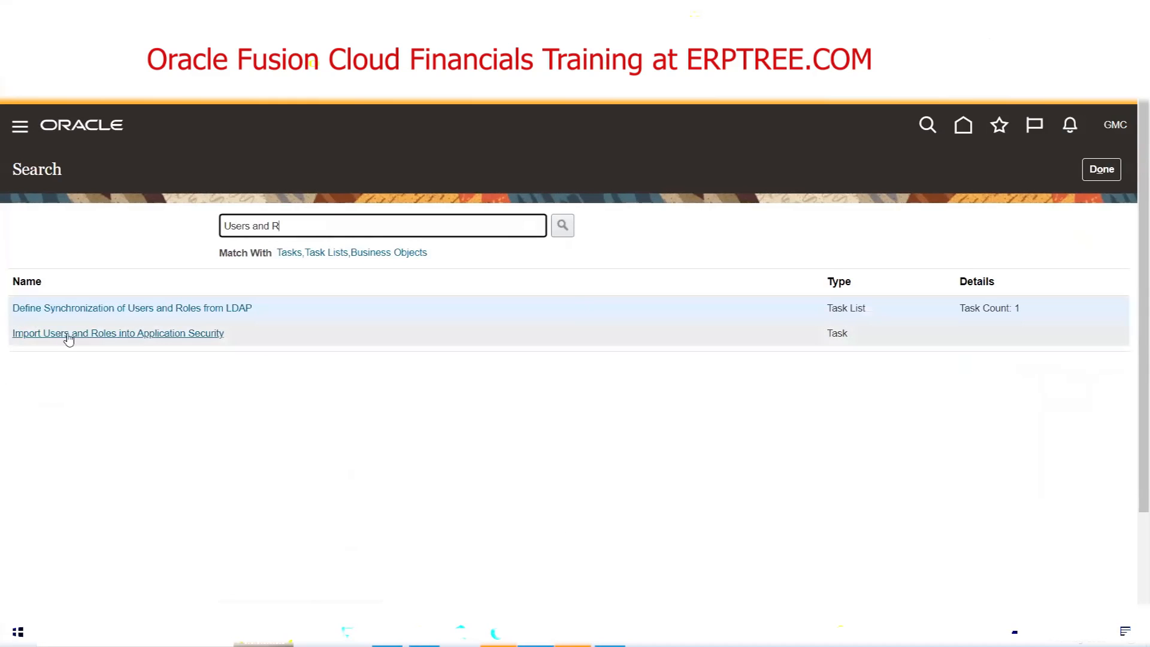
pyautogui.click(84, 309)
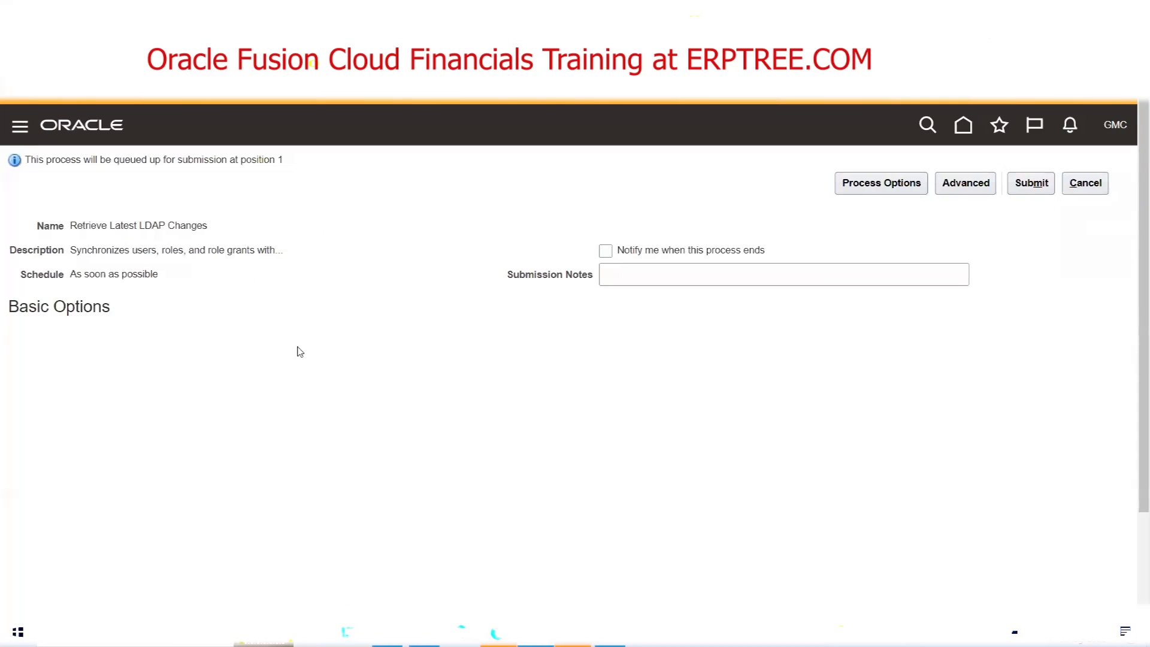
# Step: Copy the name Retrieve Latest LDAP Changes and enter it as the job for a new process in Scheduled Processes
pyautogui.tripleClick(116, 225)
pyautogui.hotkey('ctrl', 'c')
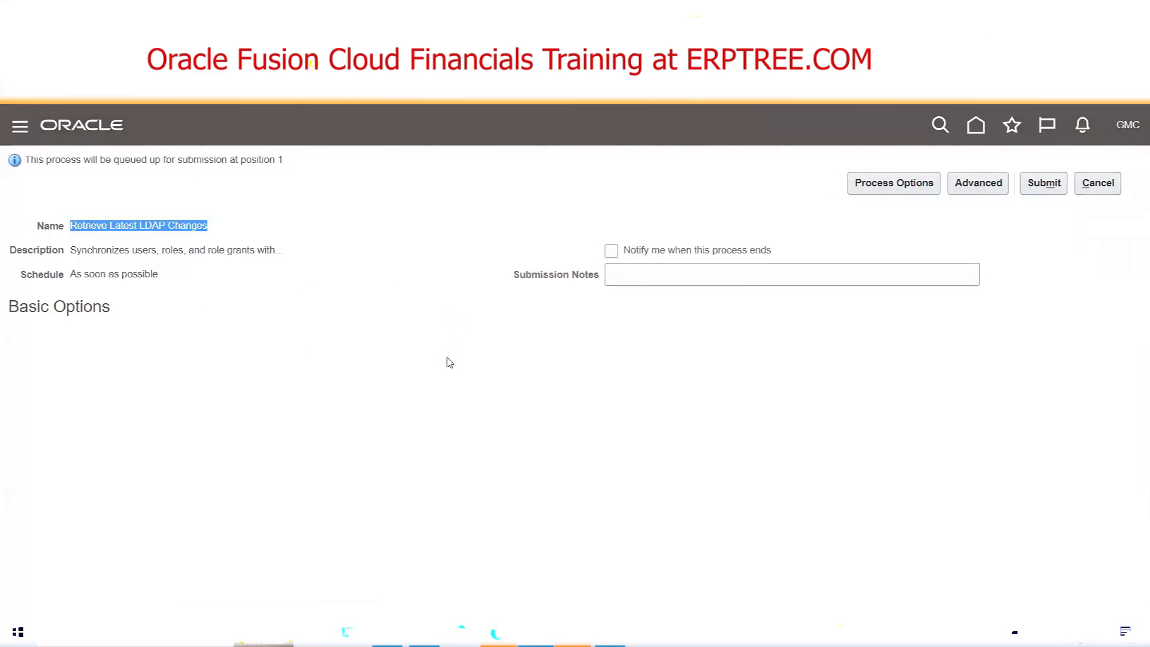
pyautogui.scroll(-2, 175, 351)
pyautogui.scroll(-8, 175, 352)
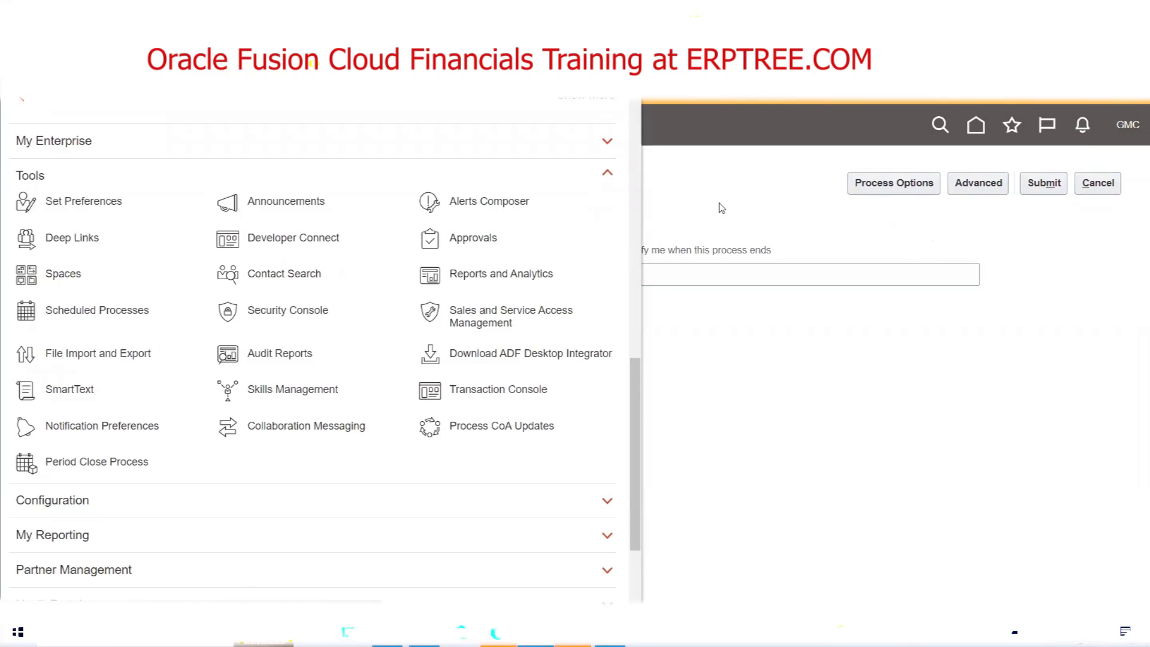
pyautogui.click(165, 335)
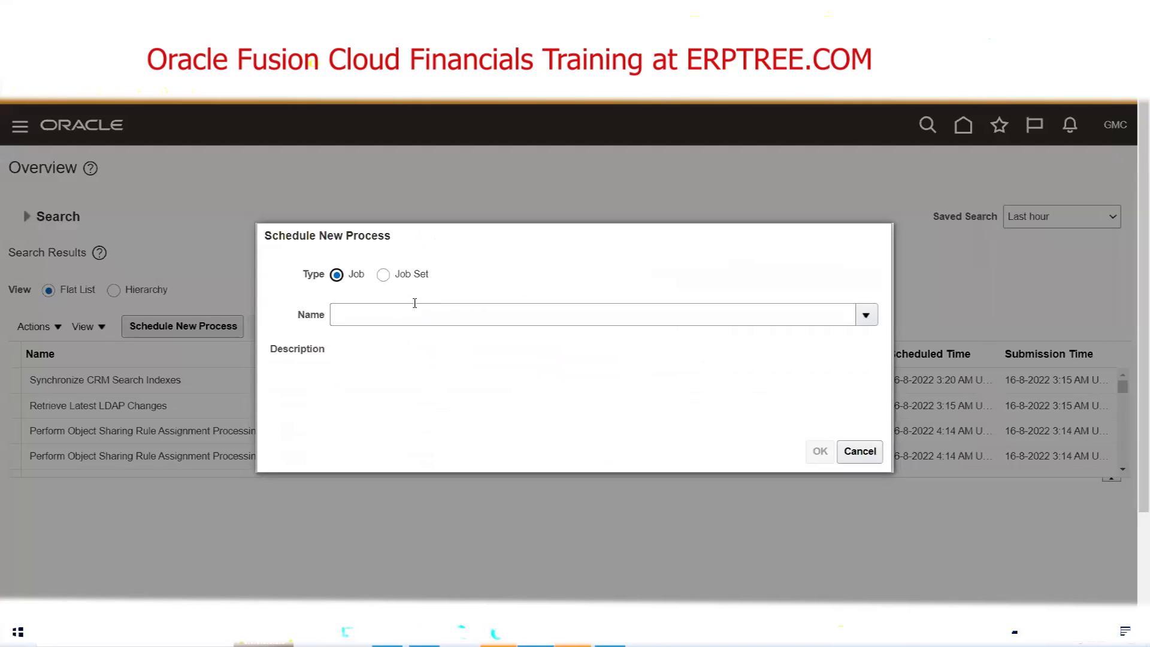
pyautogui.click(413, 317)
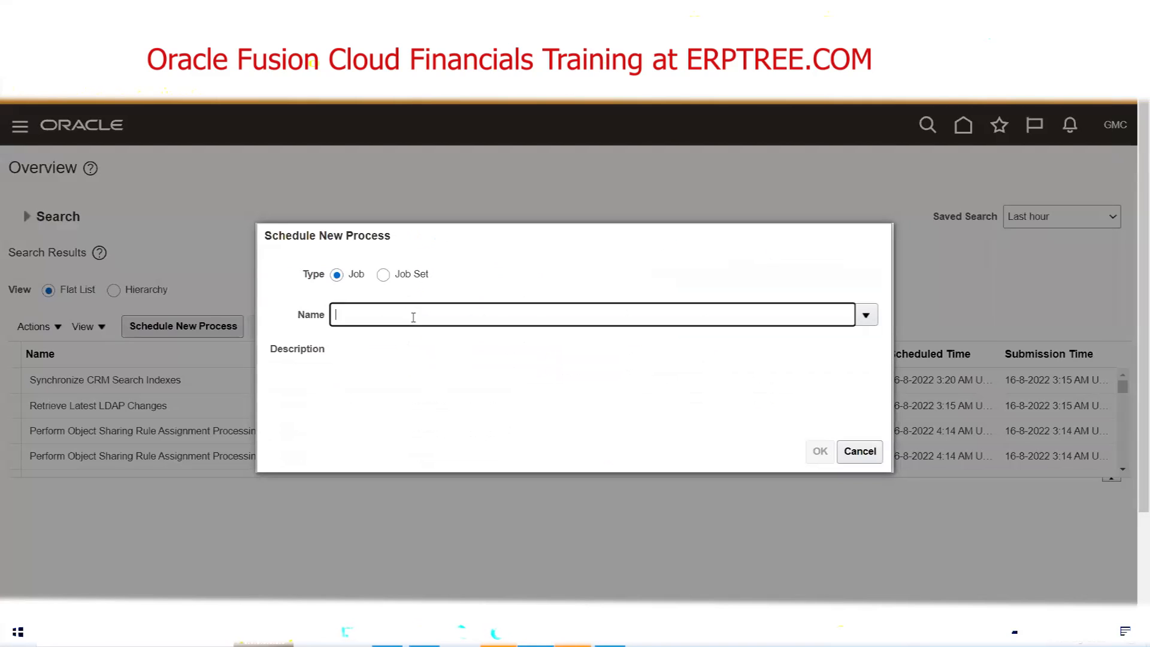
pyautogui.hotkey('ctrl', 'v')
pyautogui.press('Tab')
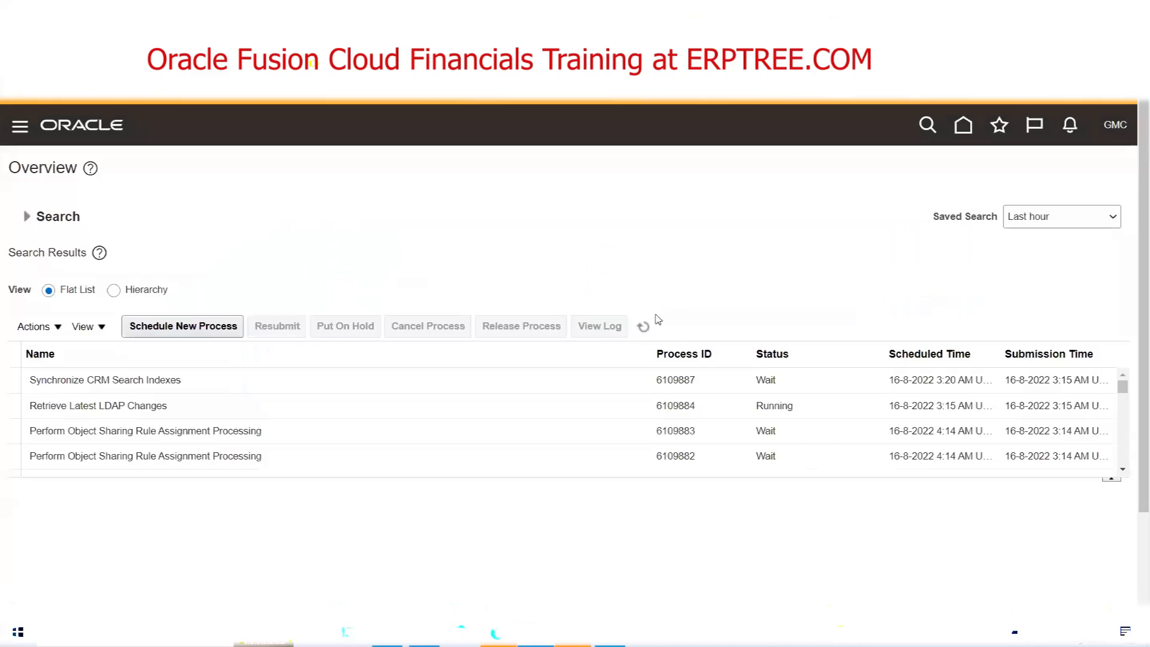
# Step: Keep refreshing the scheduled process list to monitor the progress of the submitted Retrieve Latest LDAP Changes job
pyautogui.click(645, 327)
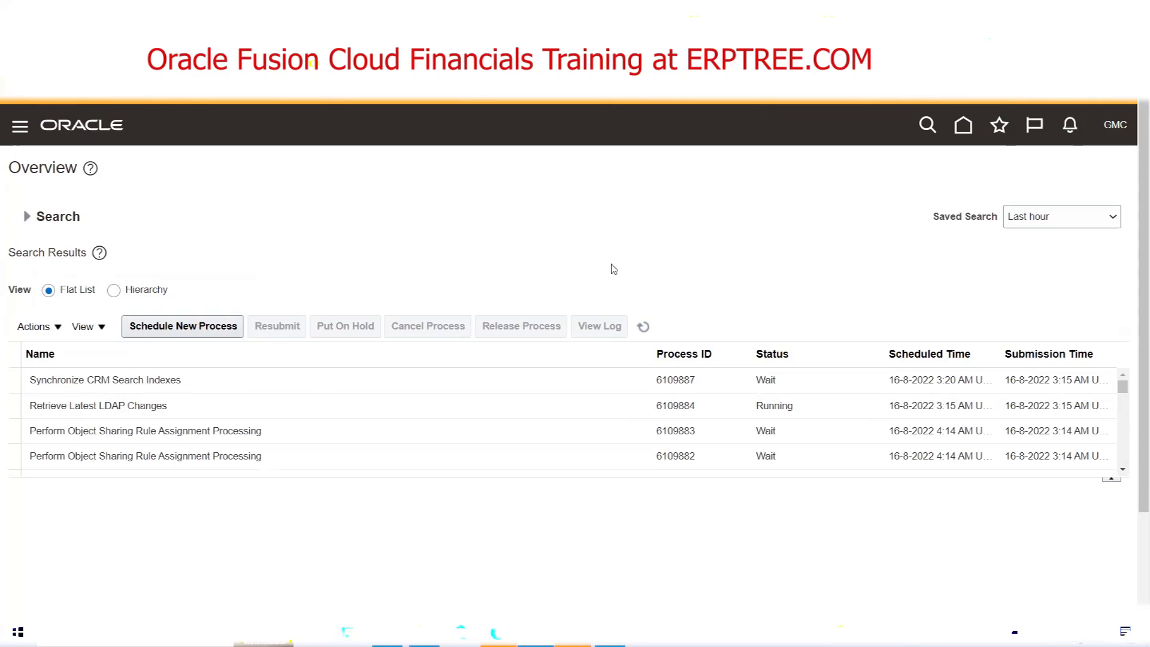
pyautogui.click(643, 329)
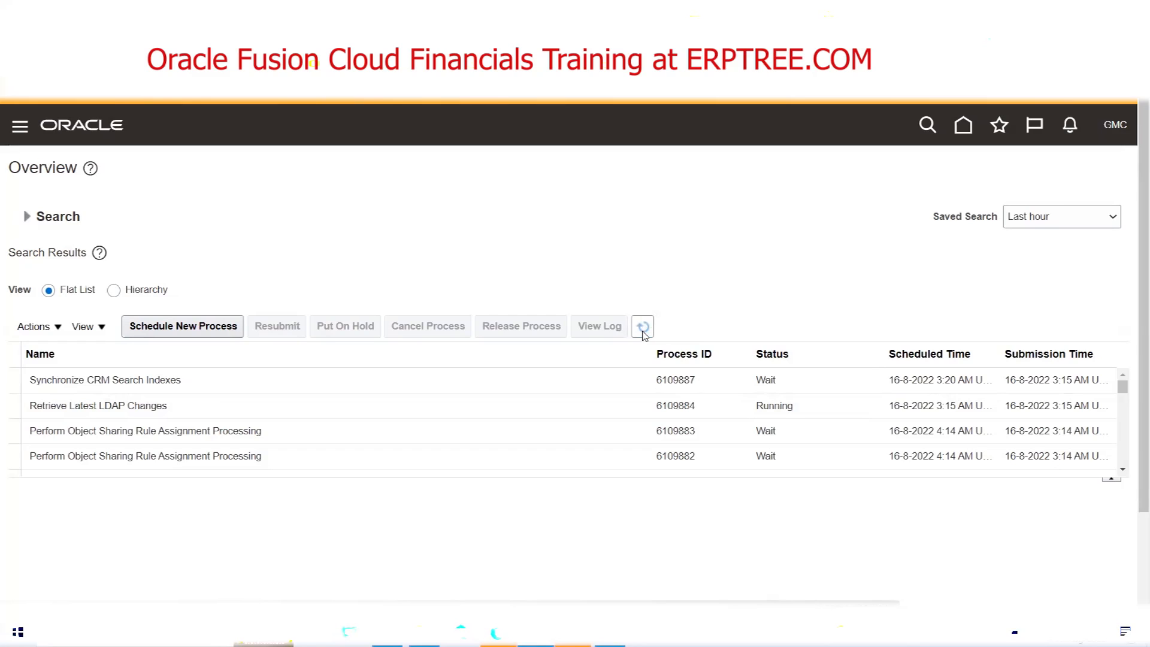
pyautogui.click(789, 405)
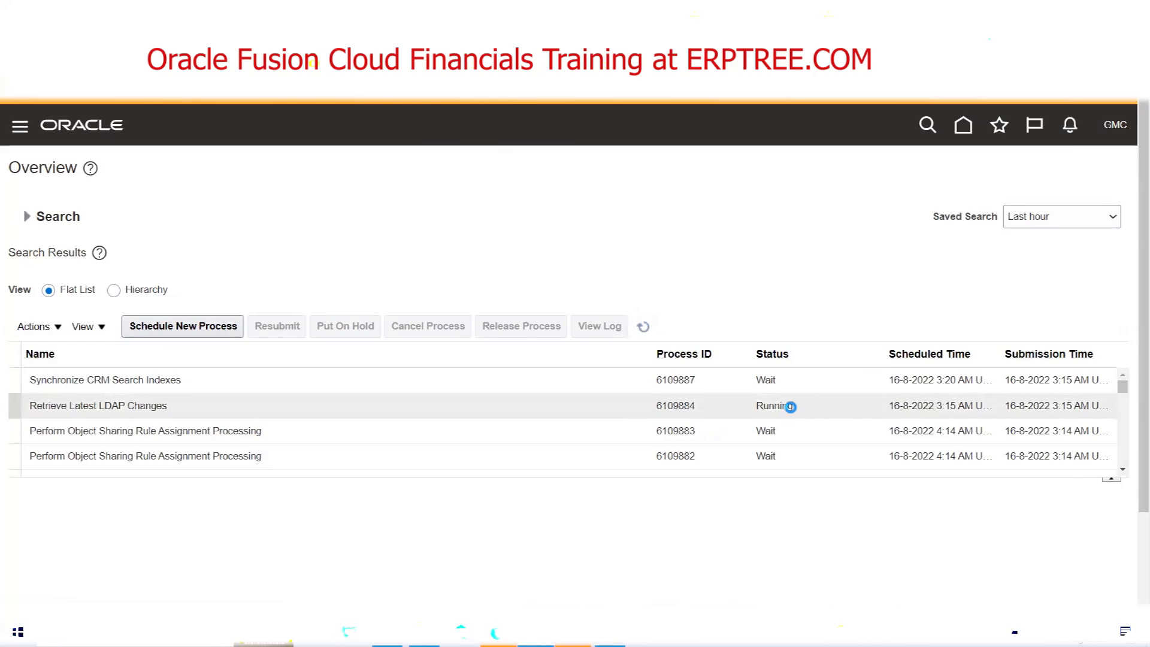
pyautogui.click(644, 325)
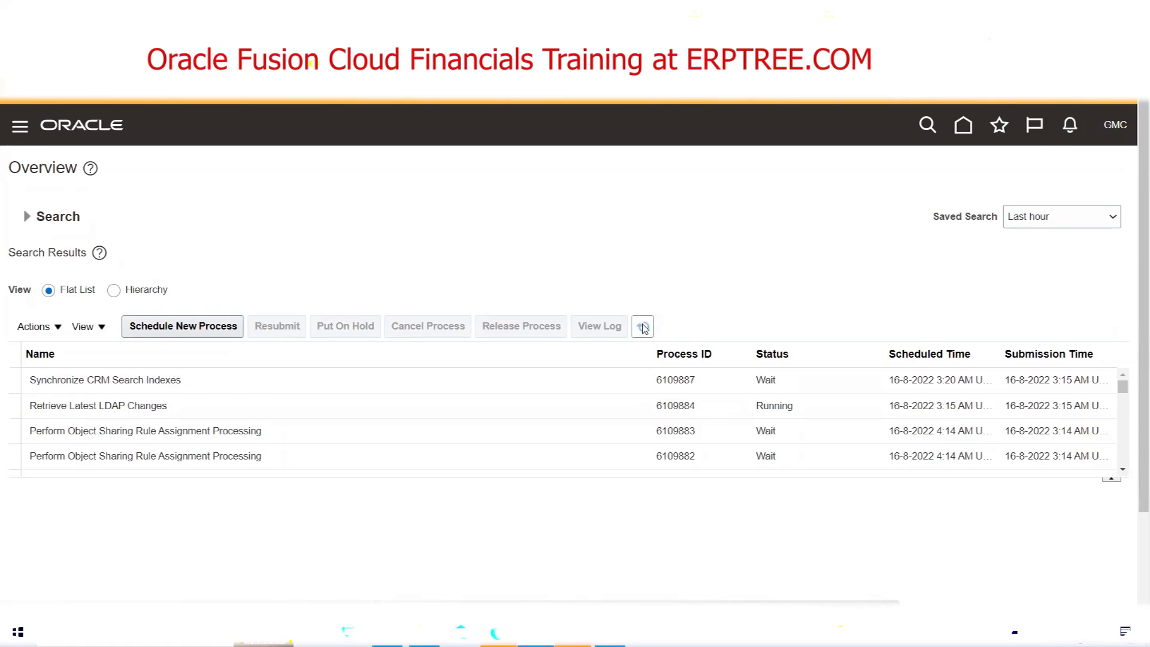
pyautogui.click(643, 327)
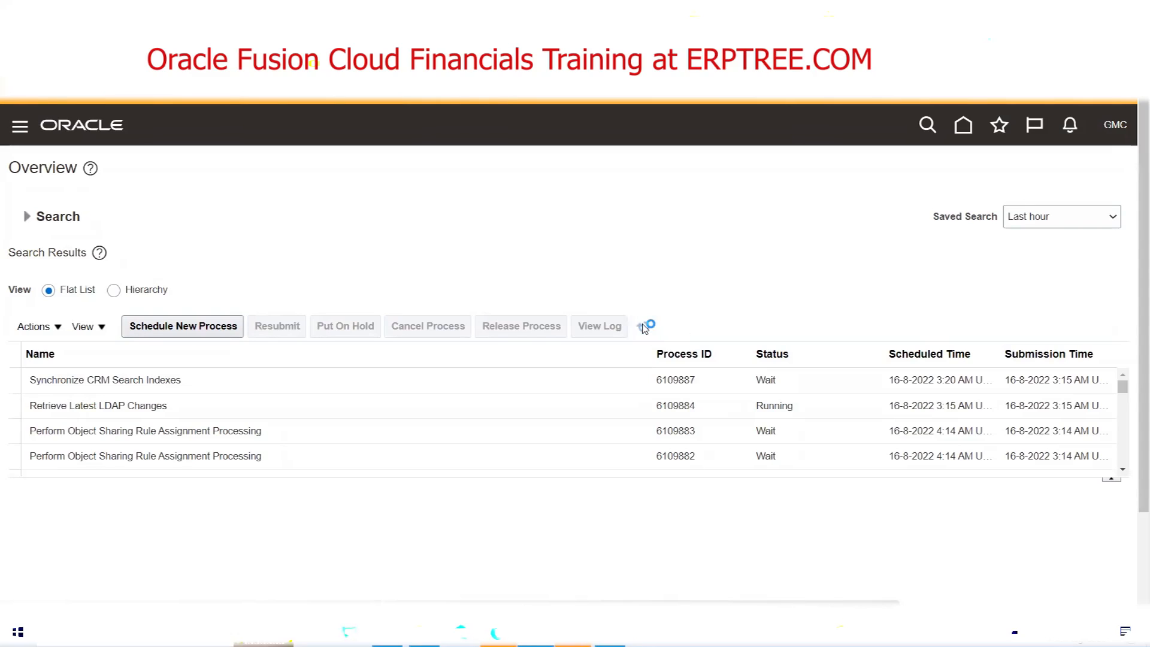
pyautogui.click(643, 328)
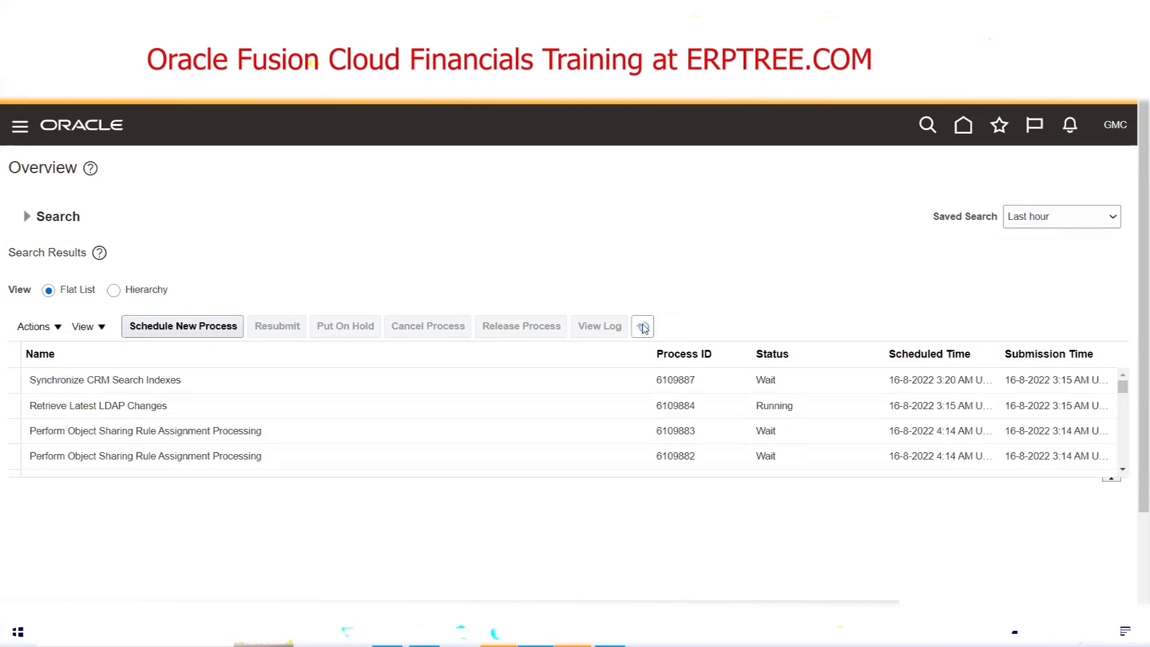
pyautogui.click(643, 327)
pyautogui.click(644, 328)
pyautogui.click(644, 328)
pyautogui.click(643, 327)
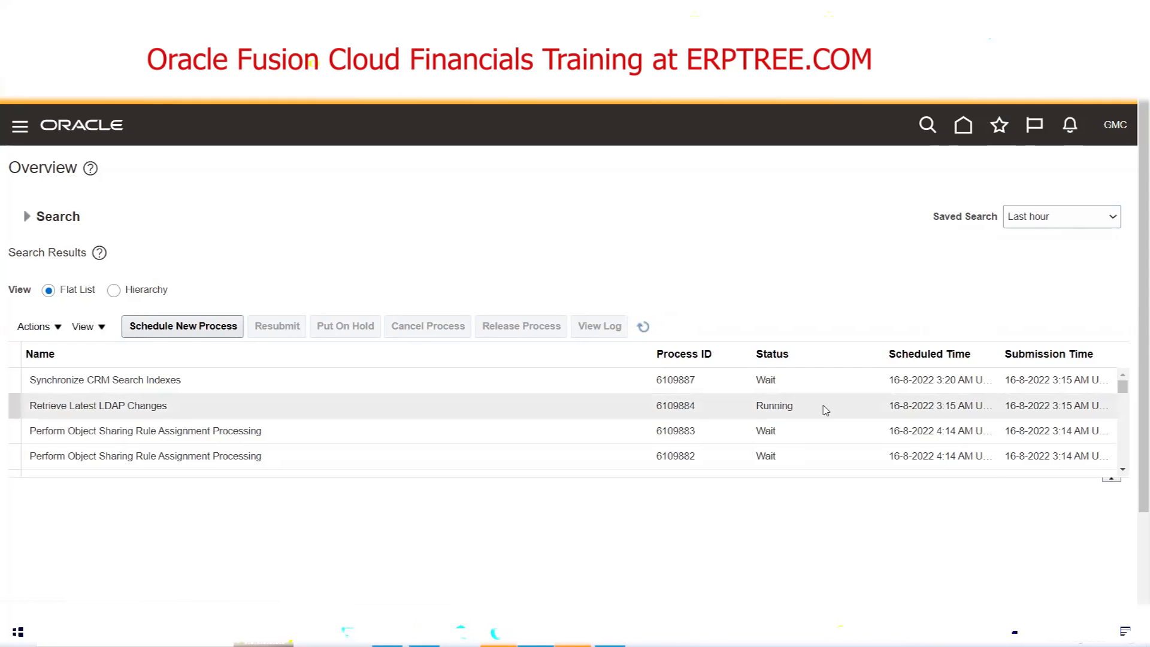
pyautogui.click(643, 325)
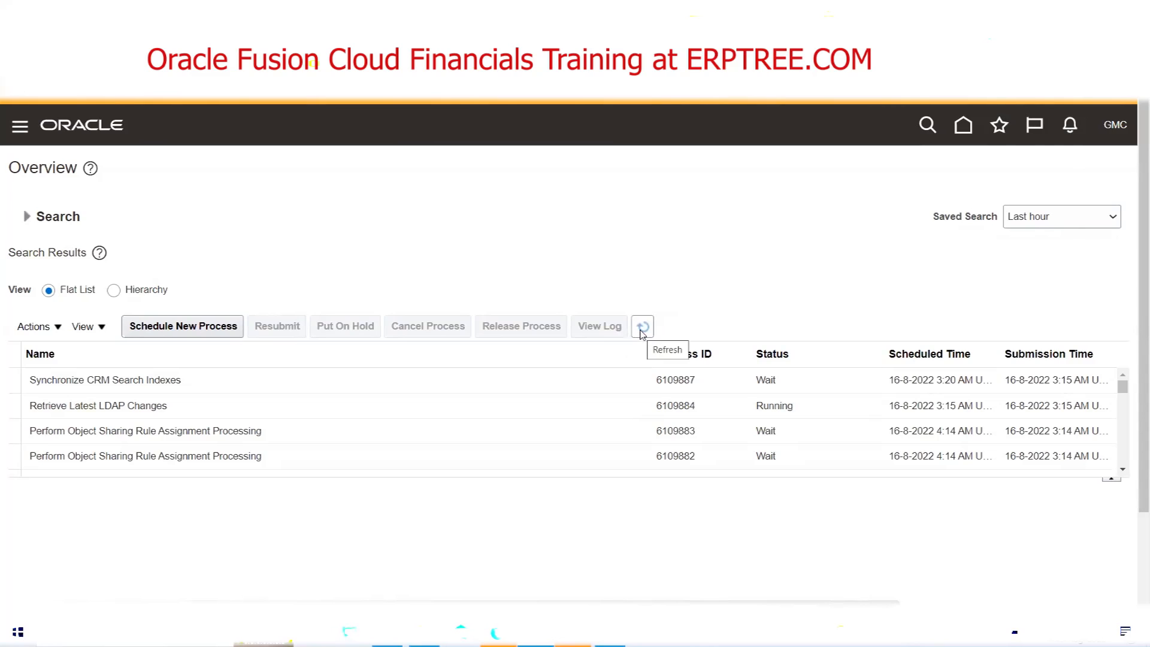
pyautogui.click(642, 328)
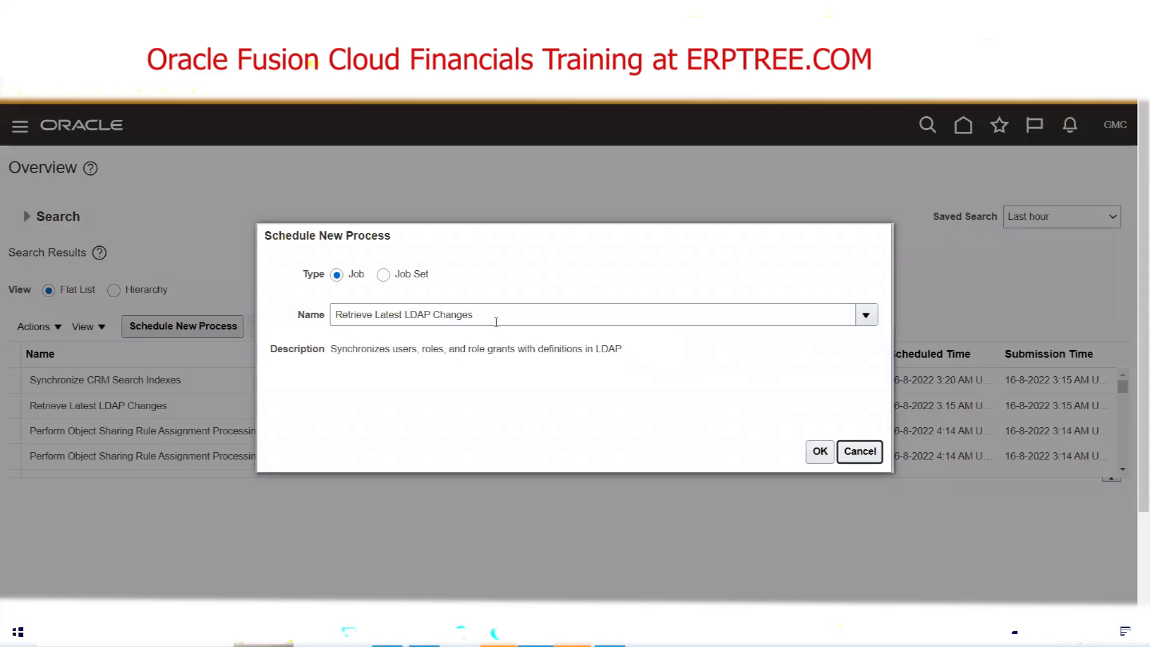
# Step: Submit the Retrieve Latest LDAP Changes job with its default options and acknowledge the submission
pyautogui.click(819, 454)
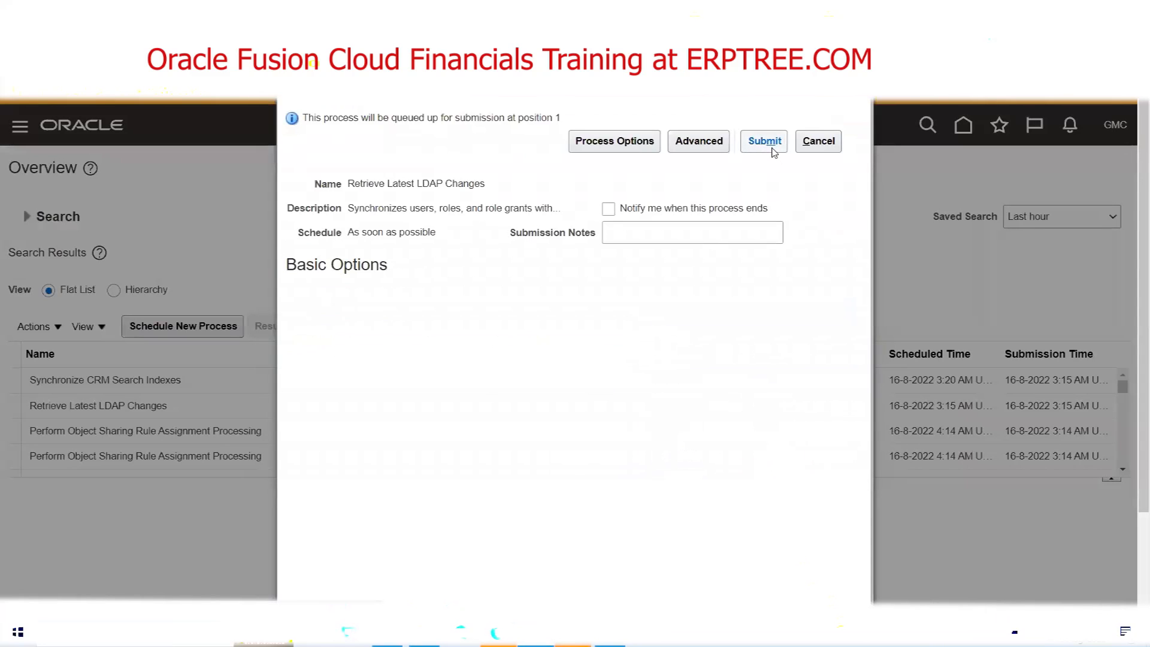
pyautogui.click(772, 148)
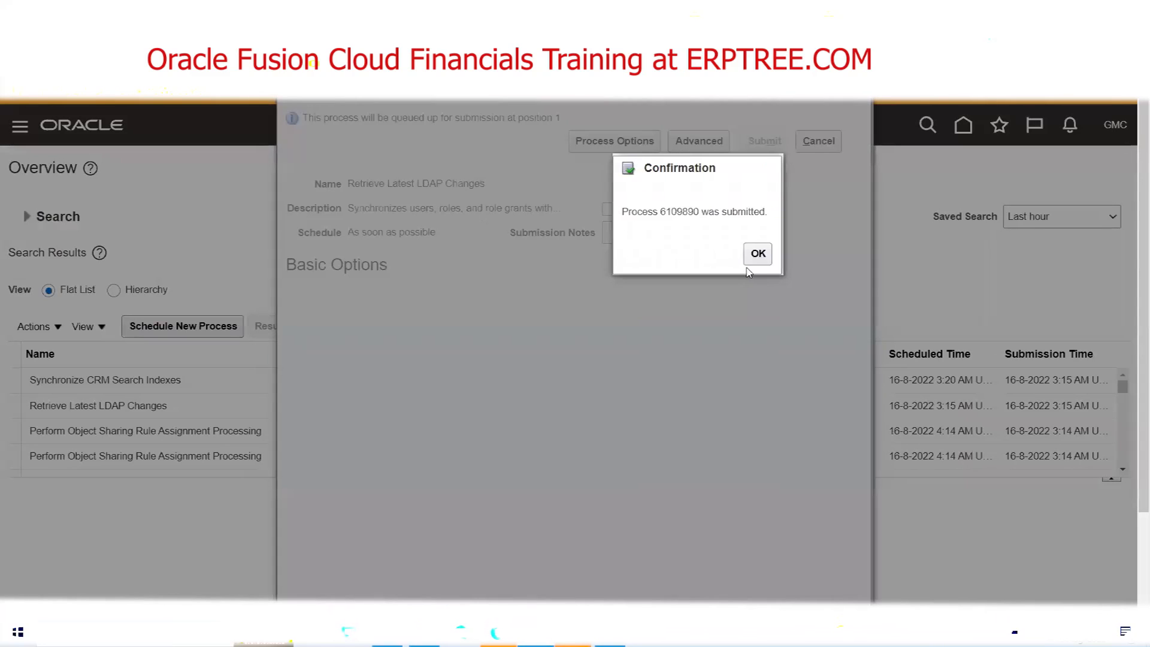
pyautogui.click(757, 254)
# Step: Refresh the scheduled process list and compare the status of the two Retrieve Latest LDAP Changes runs
pyautogui.click(641, 326)
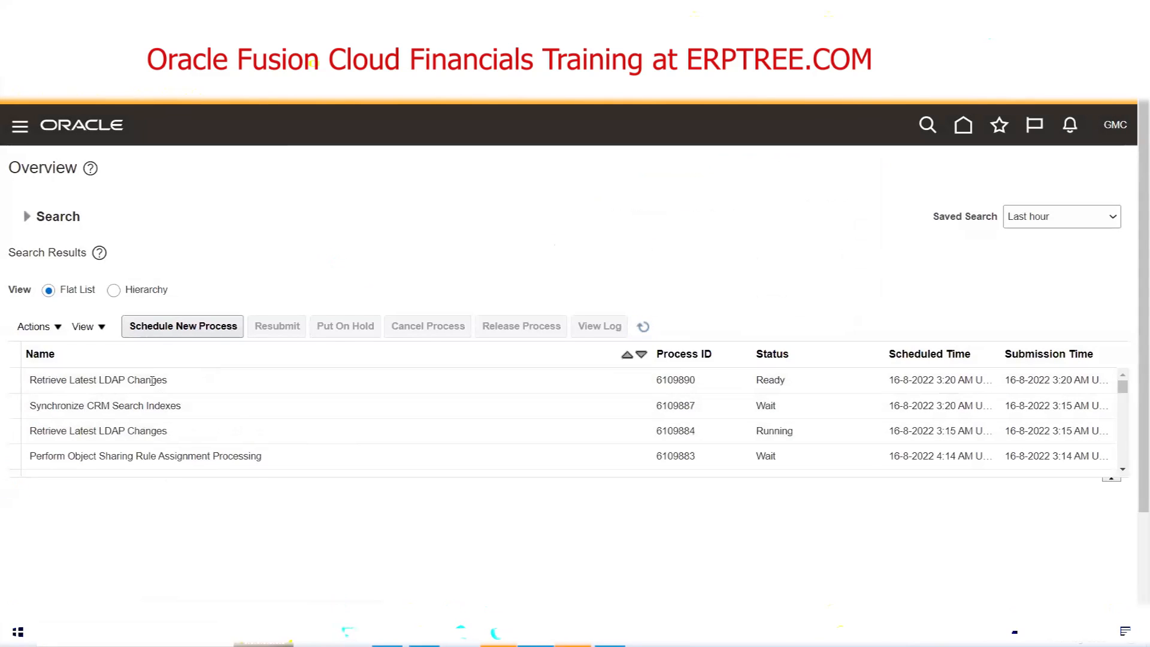
pyautogui.click(644, 328)
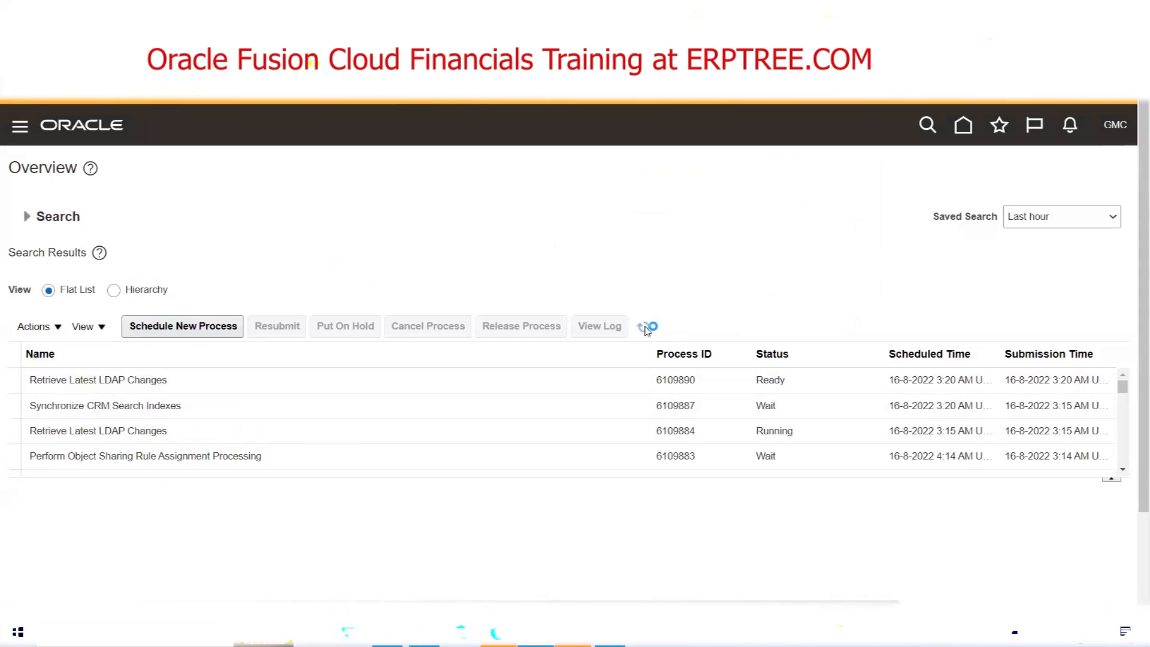
pyautogui.click(825, 384)
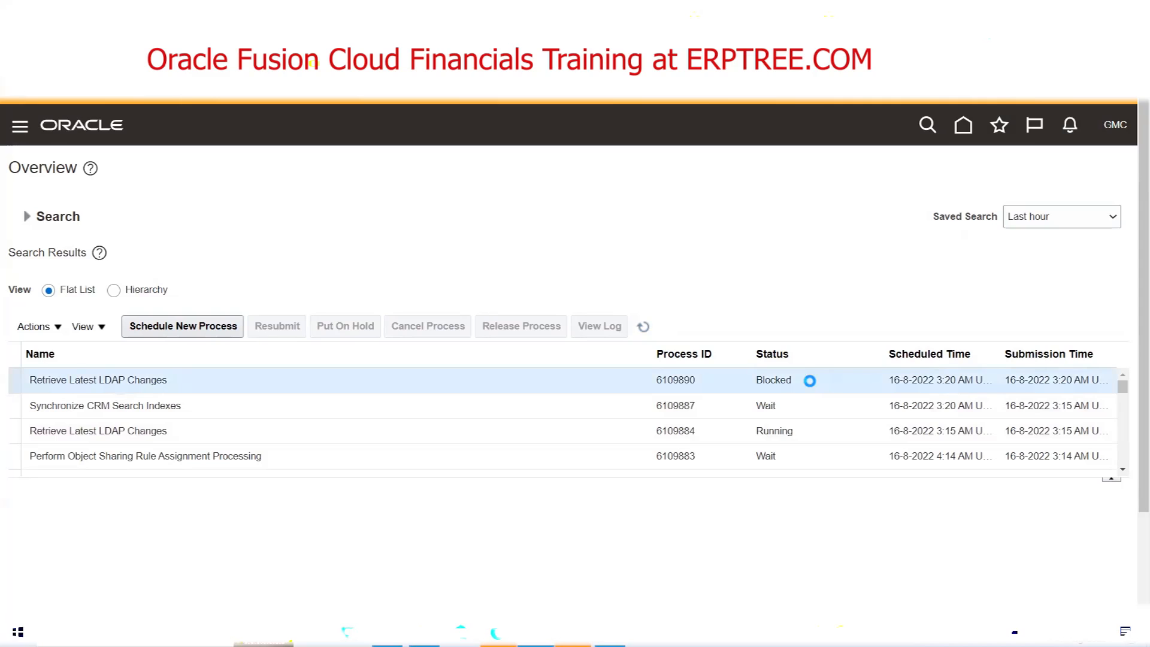
pyautogui.click(796, 429)
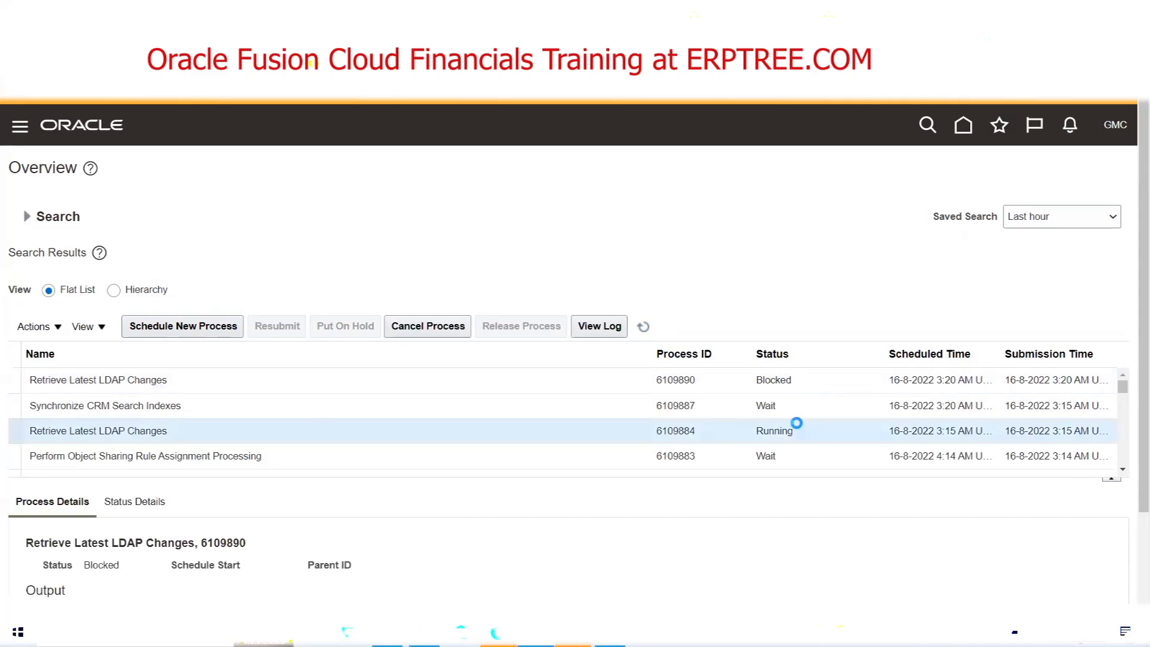
pyautogui.click(806, 382)
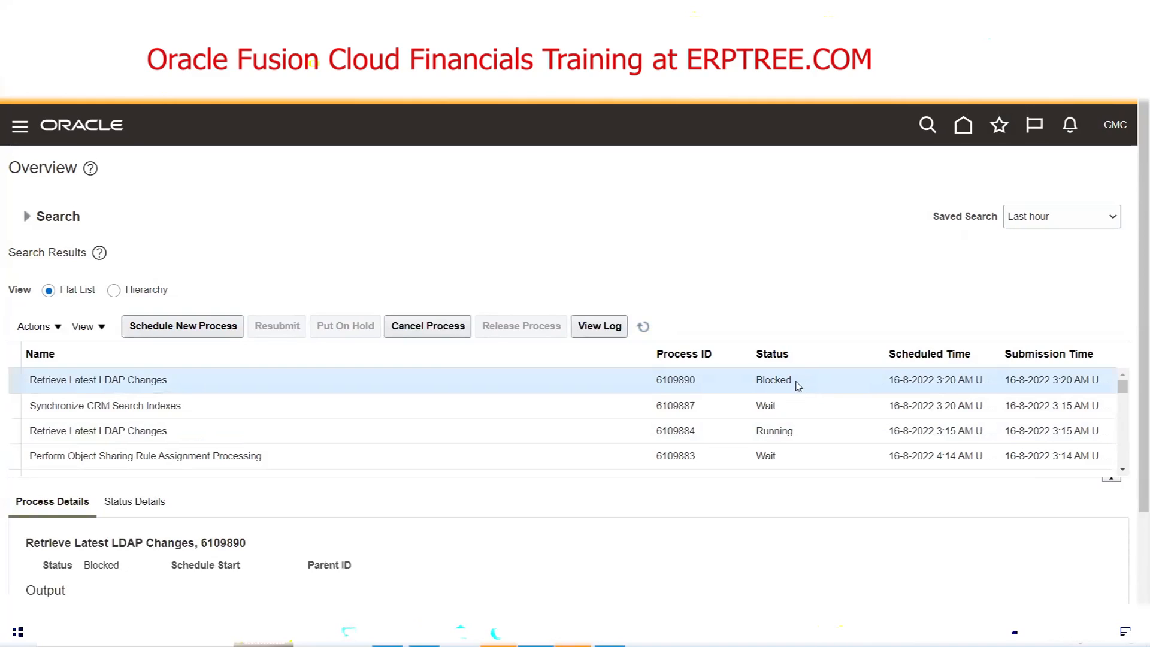
pyautogui.click(643, 329)
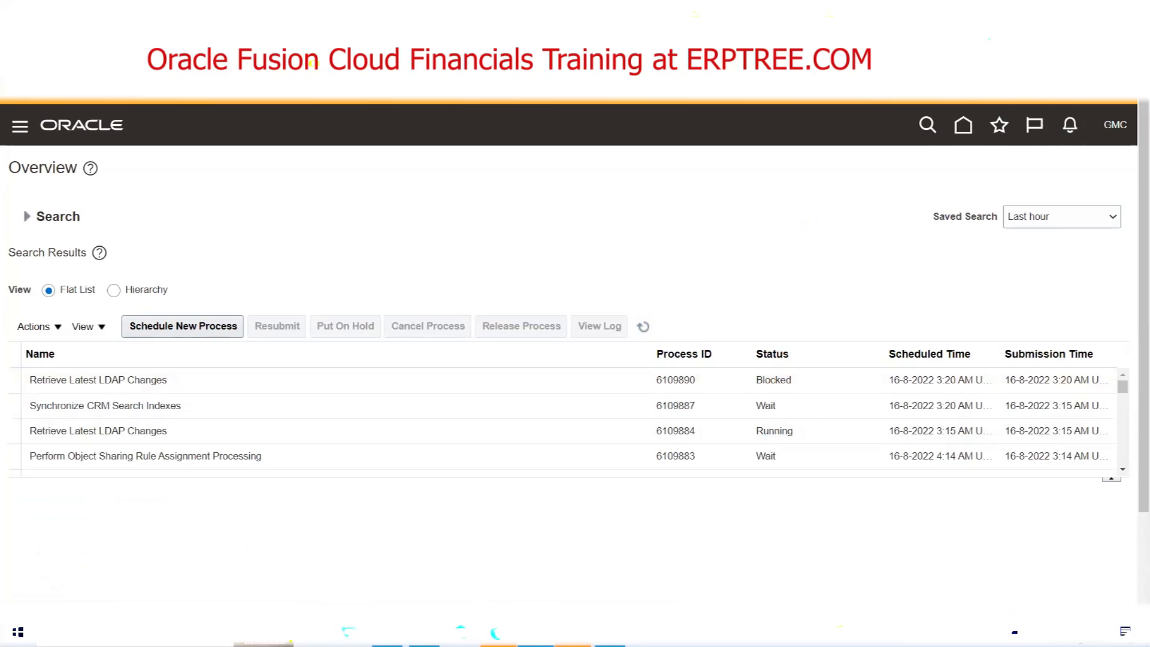
pyautogui.scroll(-1, 806, 416)
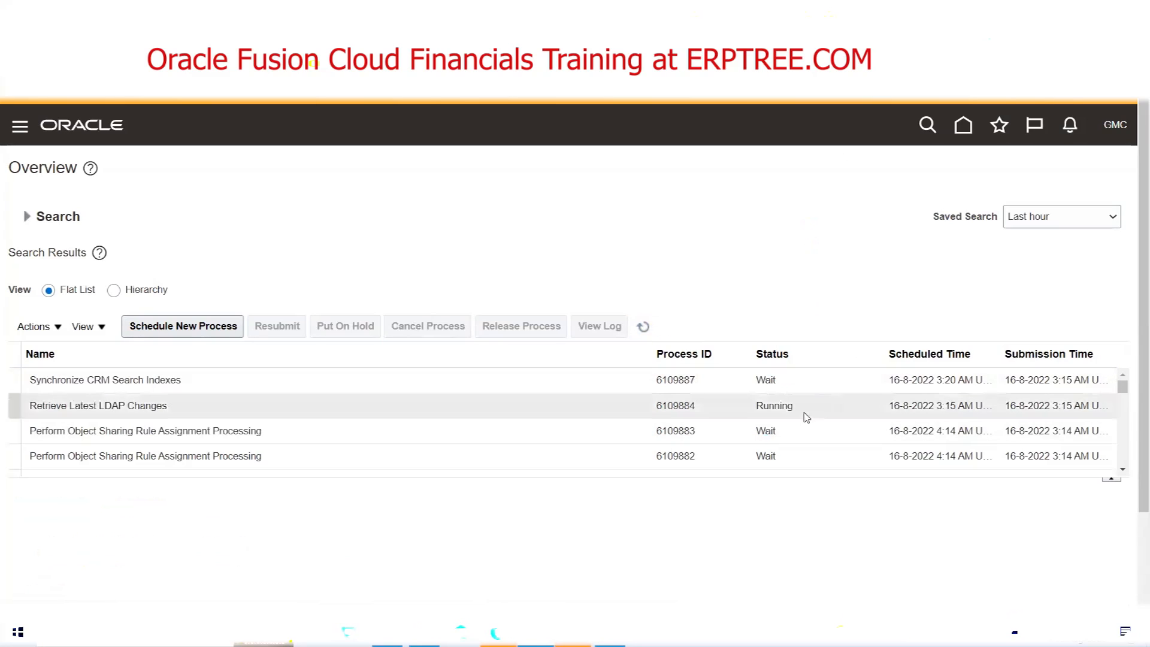
# Step: Sign out of the application and sign back in as GMC, entering the account password
pyautogui.click(1117, 128)
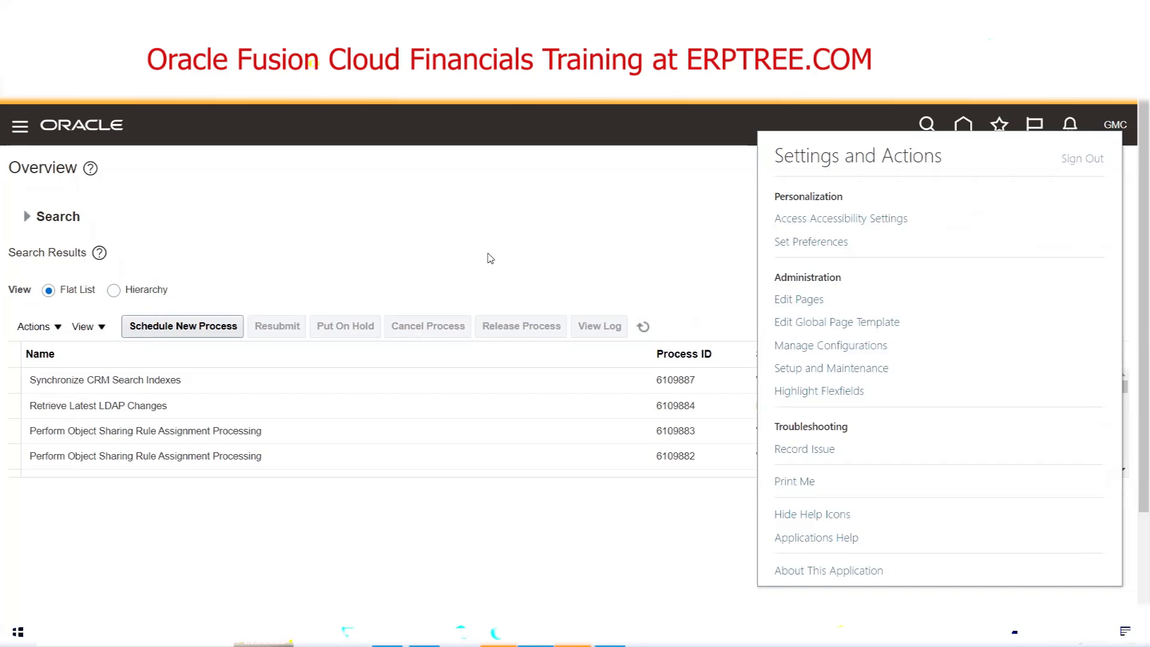
pyautogui.click(569, 396)
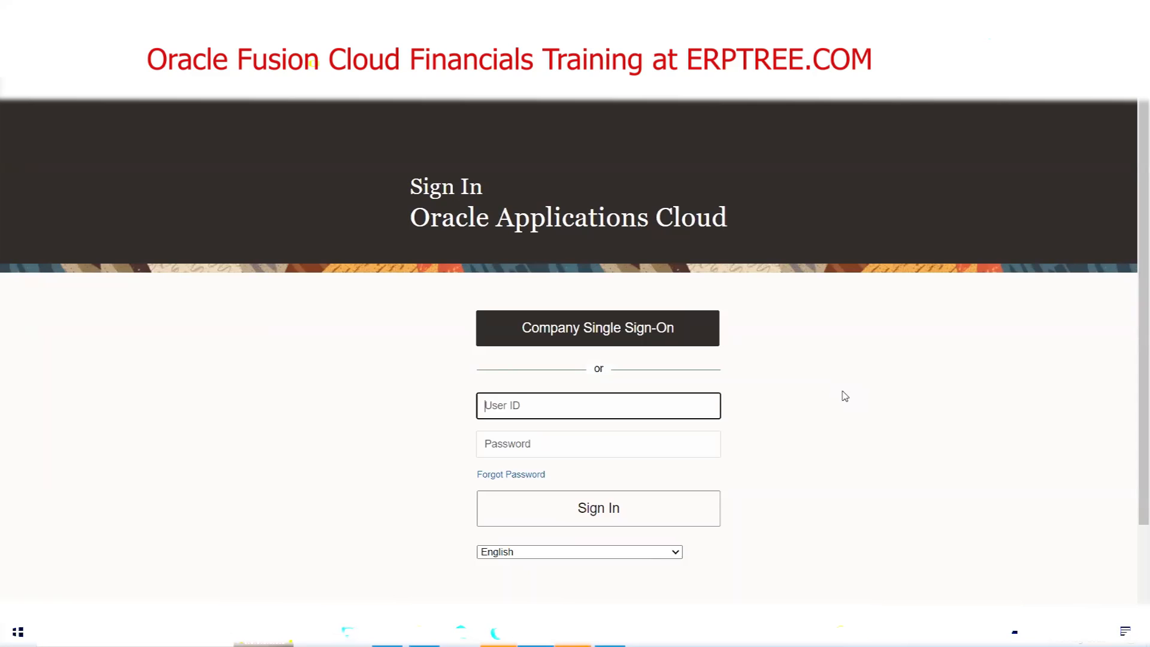
pyautogui.write('GMC')
pyautogui.press('Tab')
pyautogui.write('••••••••')
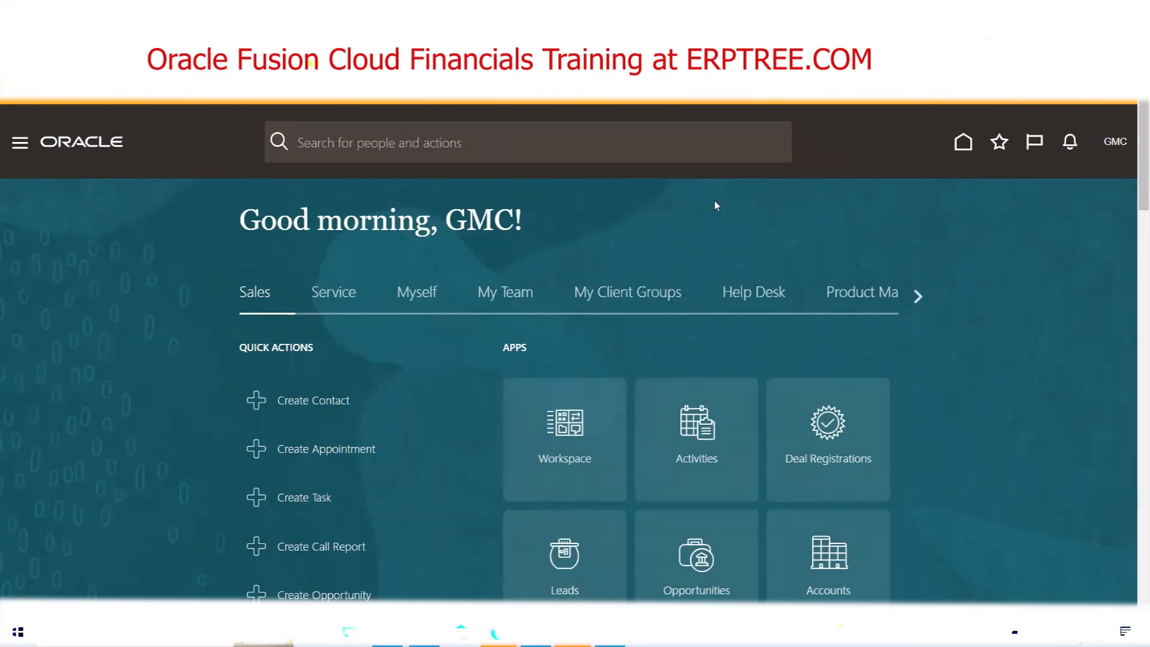
# Step: Review the GL Seeded Roles list in the Excel notes, and expand General Accounting in Oracle's navigation menu
pyautogui.click(19, 145)
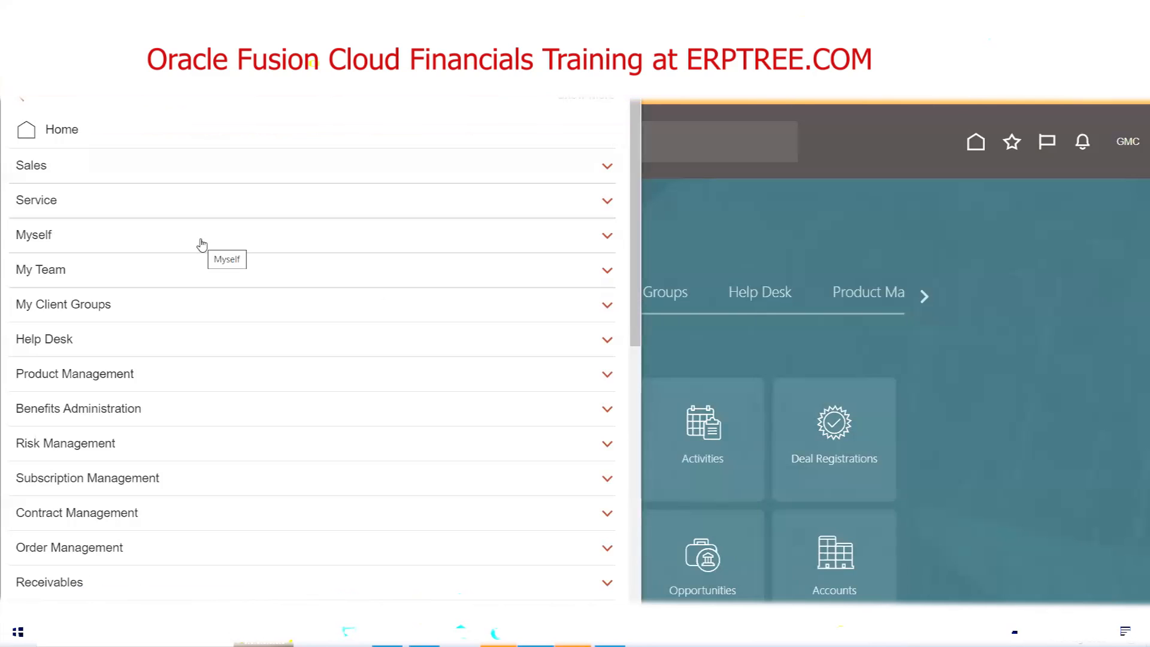
pyautogui.scroll(-7, 202, 244)
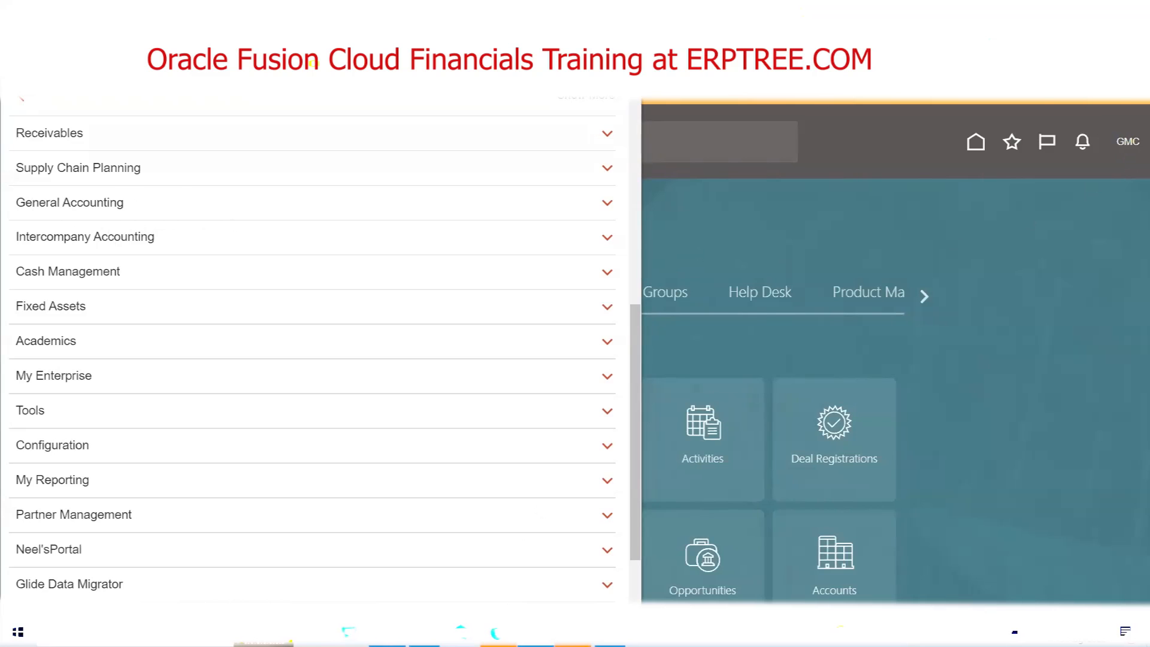
pyautogui.click(387, 632)
pyautogui.moveTo(455, 399); pyautogui.dragTo(567, 487)
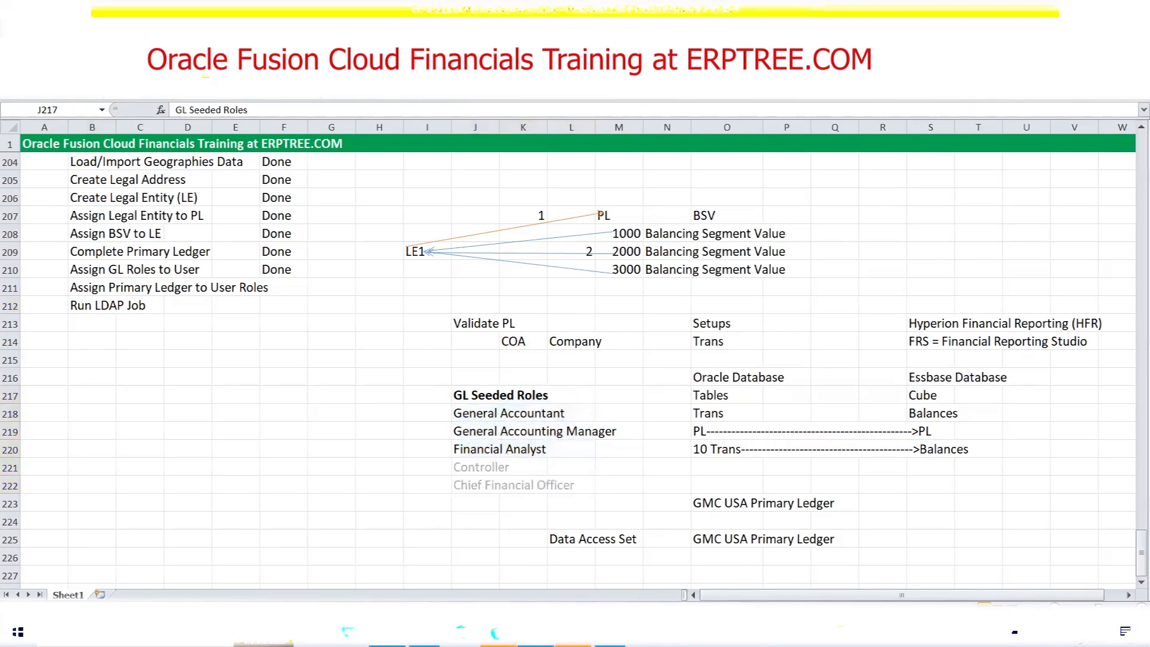
pyautogui.click(535, 632)
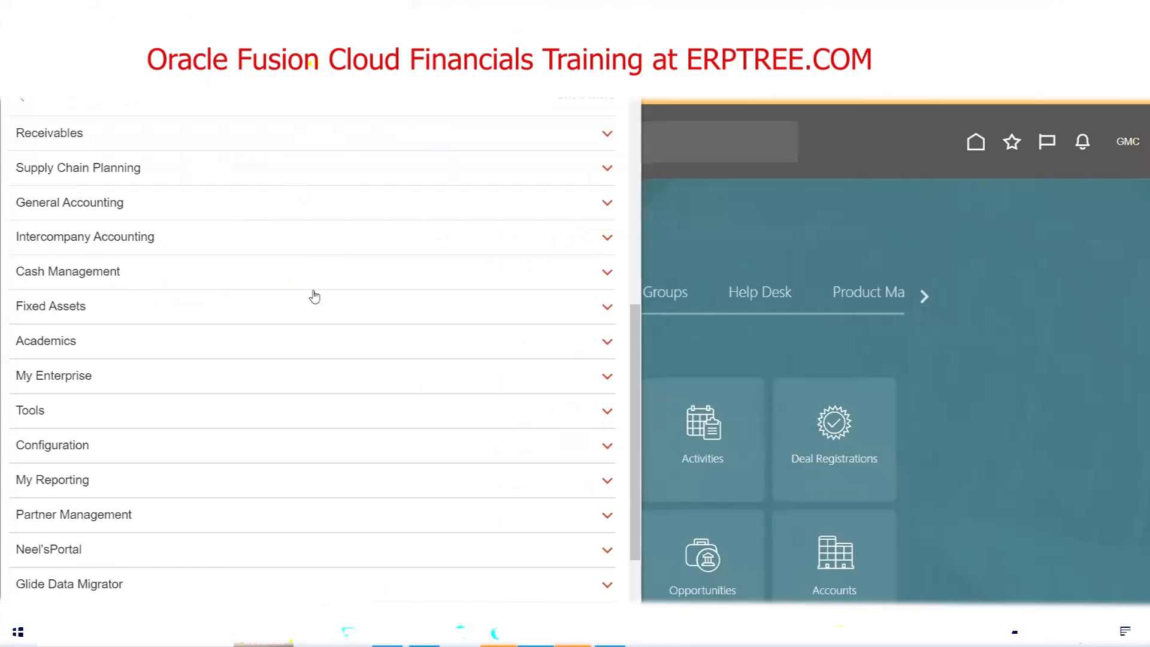
pyautogui.click(66, 207)
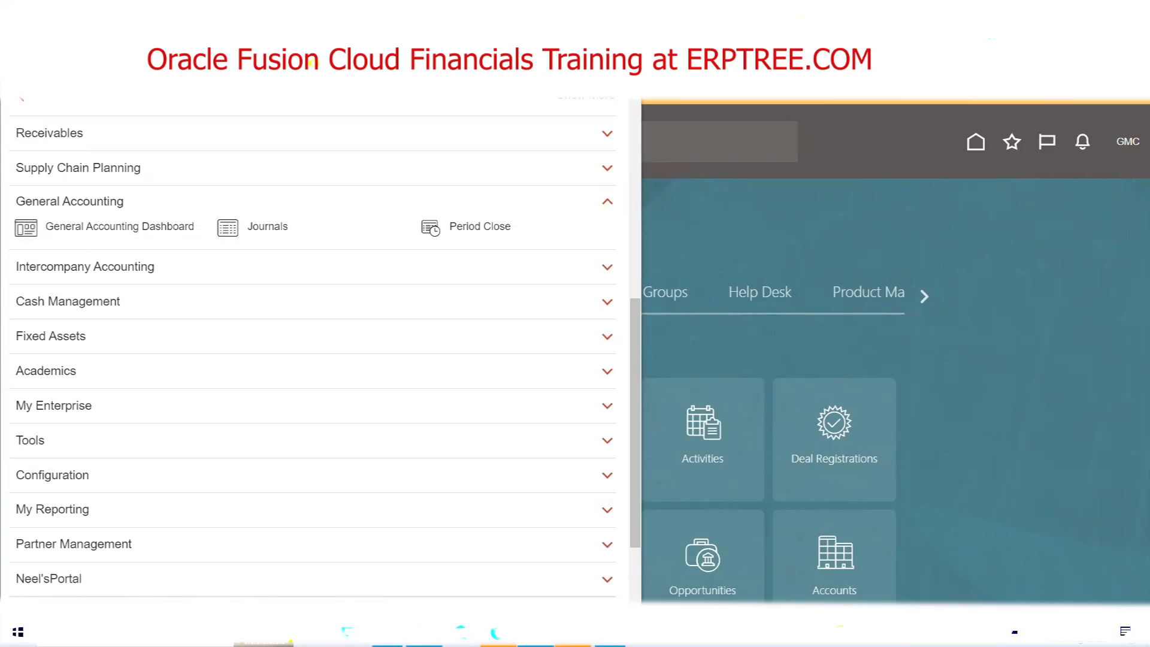
# Step: Switch to the Excel notes and add "Open GL Periods" in cell B213 below Run LDAP Job
pyautogui.click(610, 633)
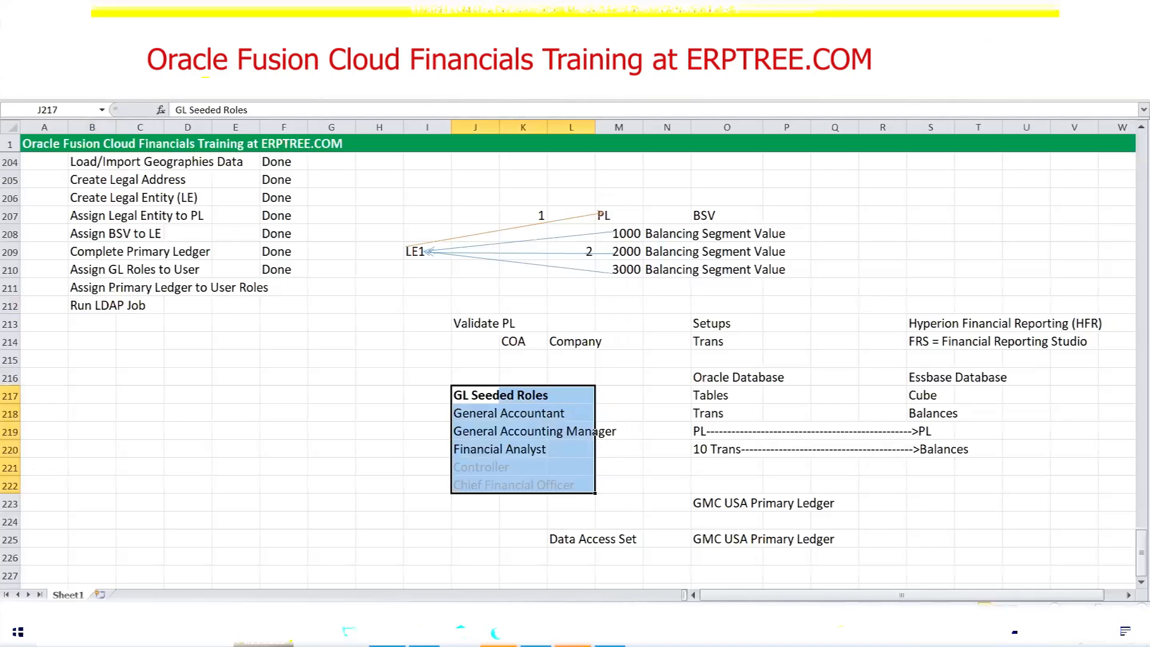
pyautogui.click(95, 326)
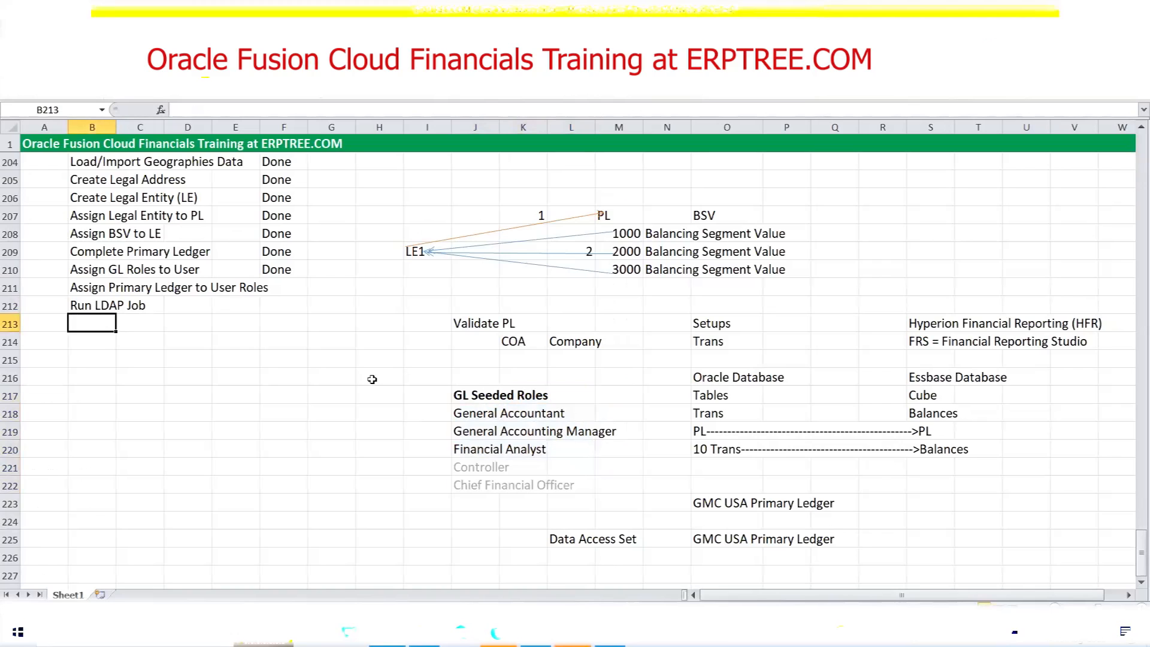
pyautogui.write('Open GL Periods')
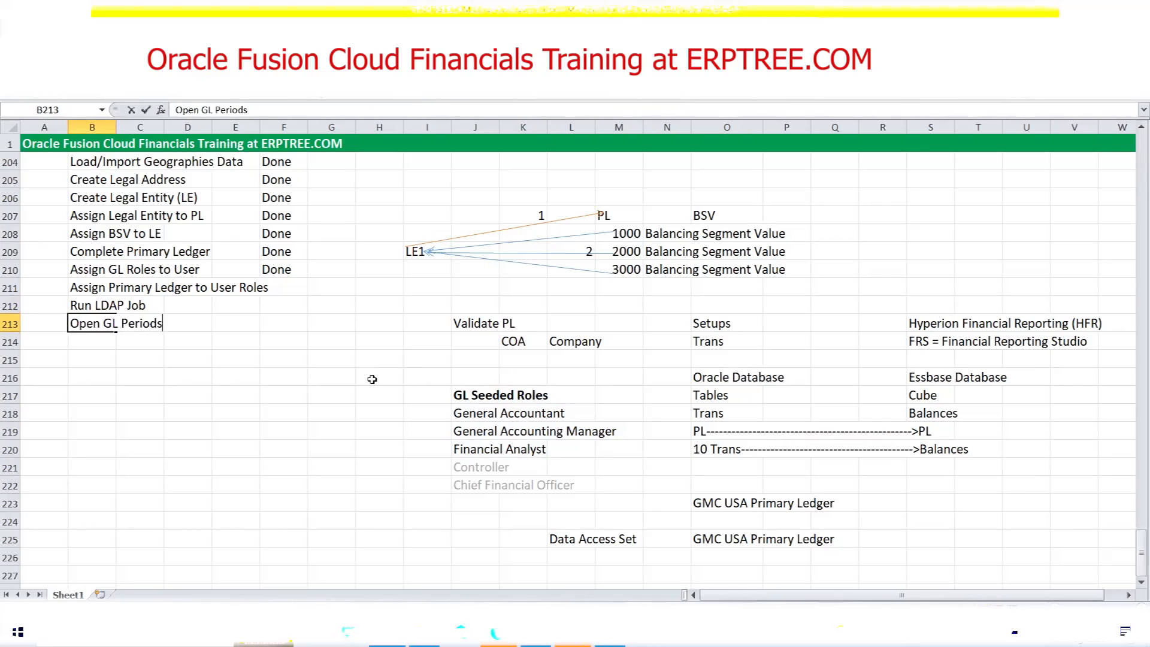
pyautogui.press('Tab')
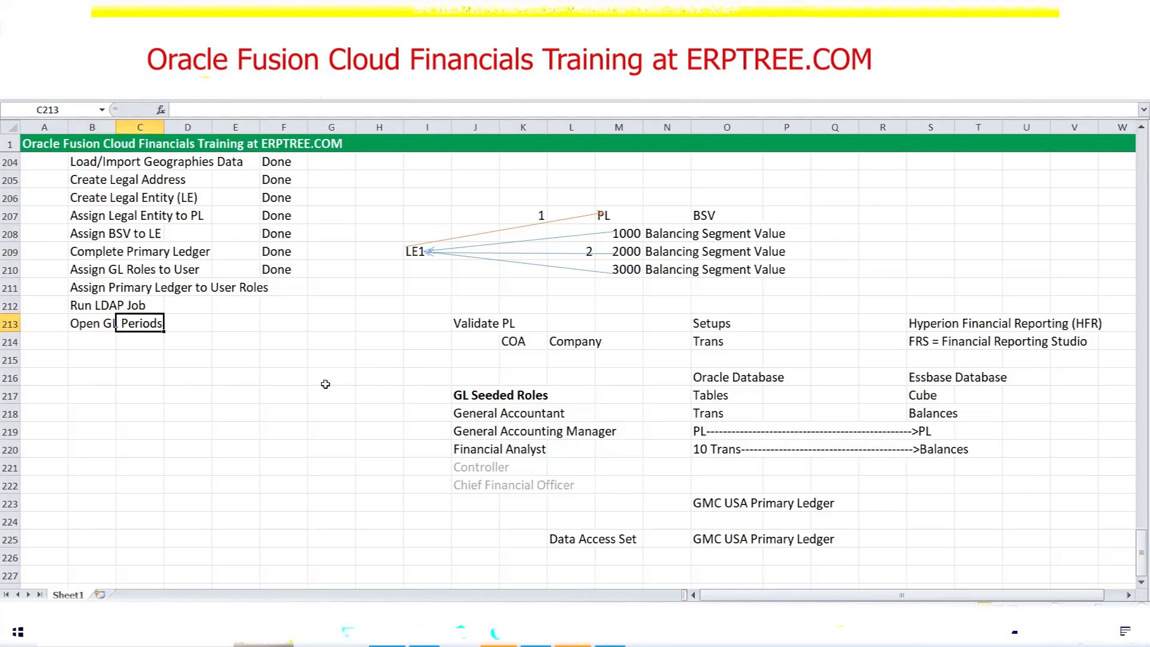
pyautogui.click(94, 328)
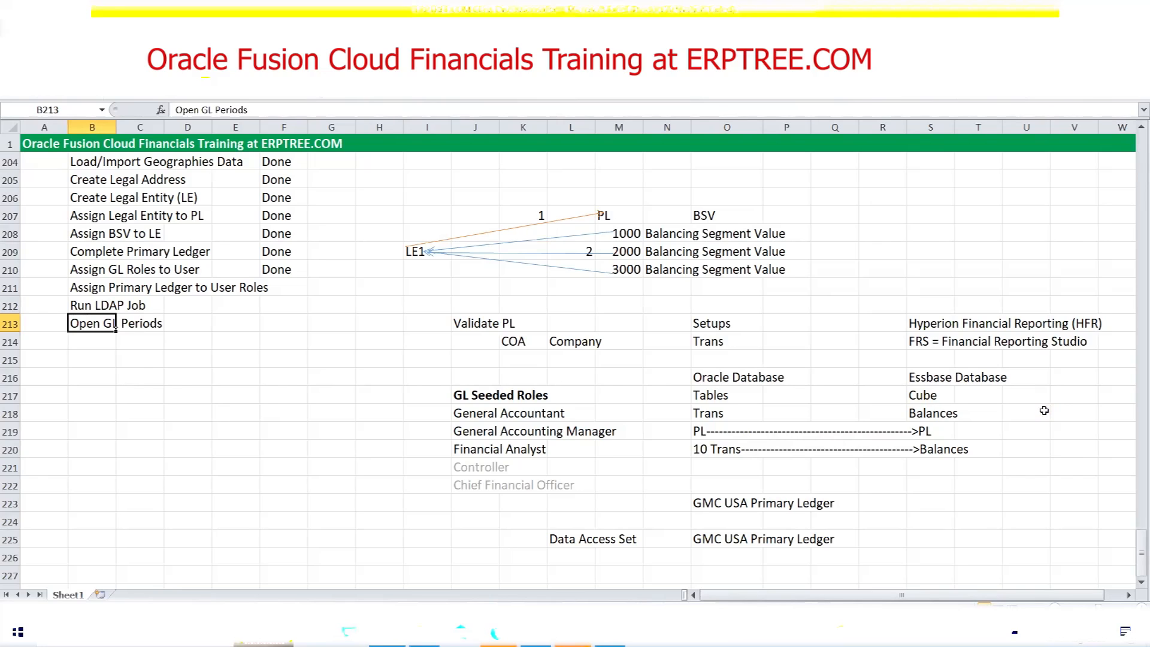
# Step: Switch back to Oracle and open Period Close under General Accounting
pyautogui.click(534, 633)
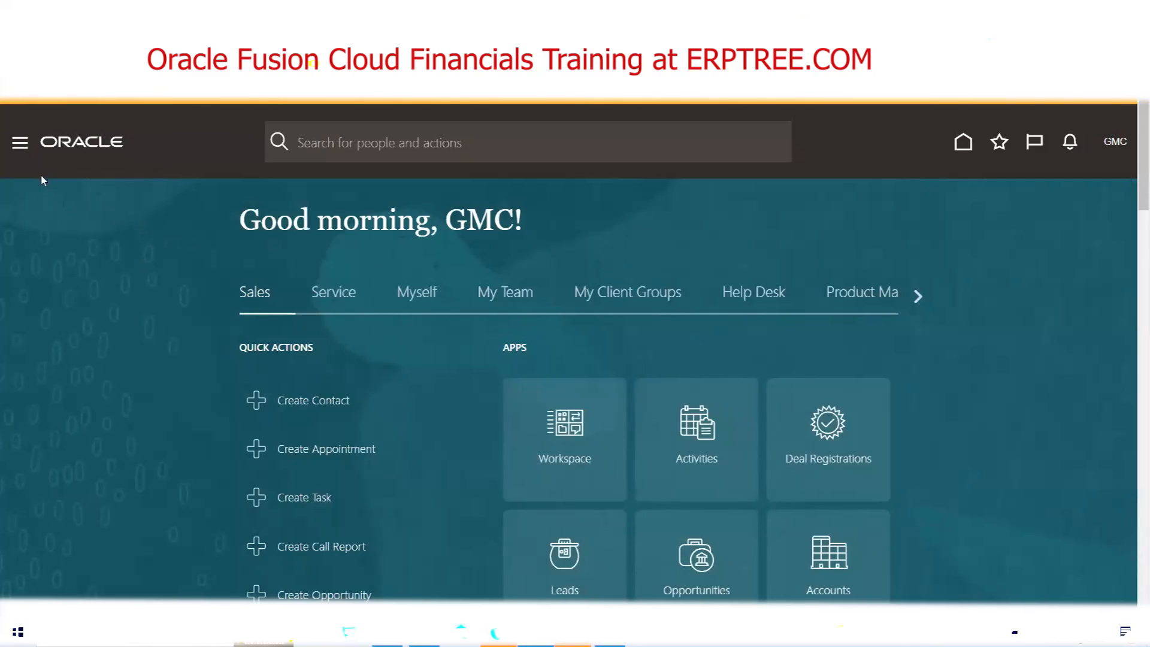
pyautogui.click(19, 144)
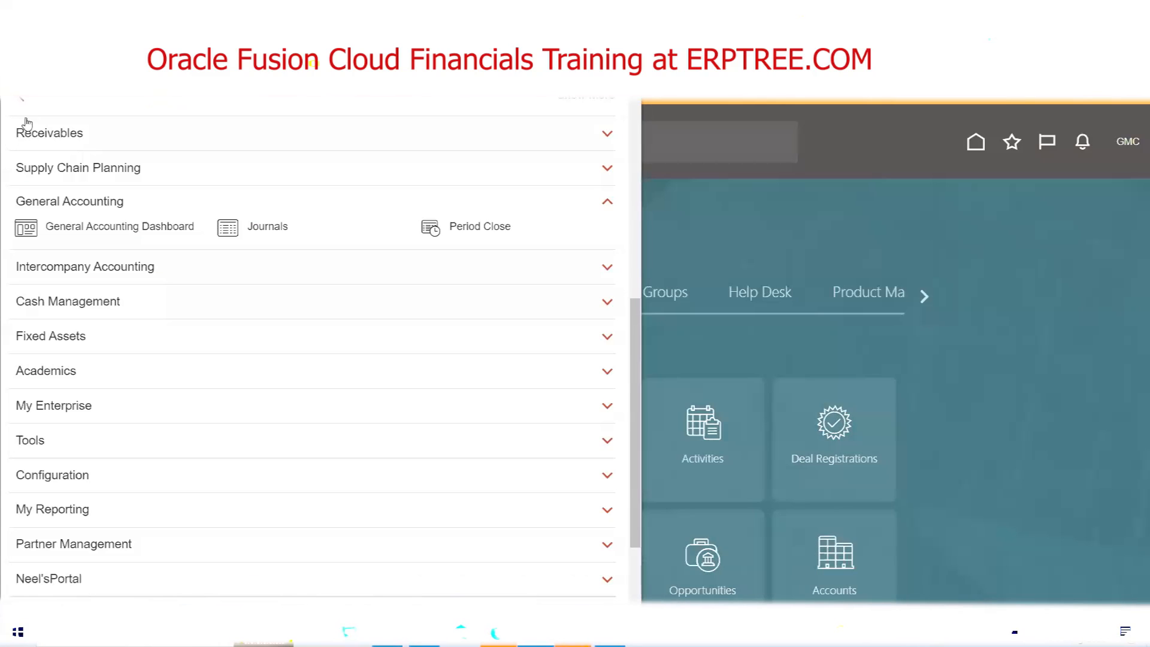
pyautogui.scroll(3, 166, 339)
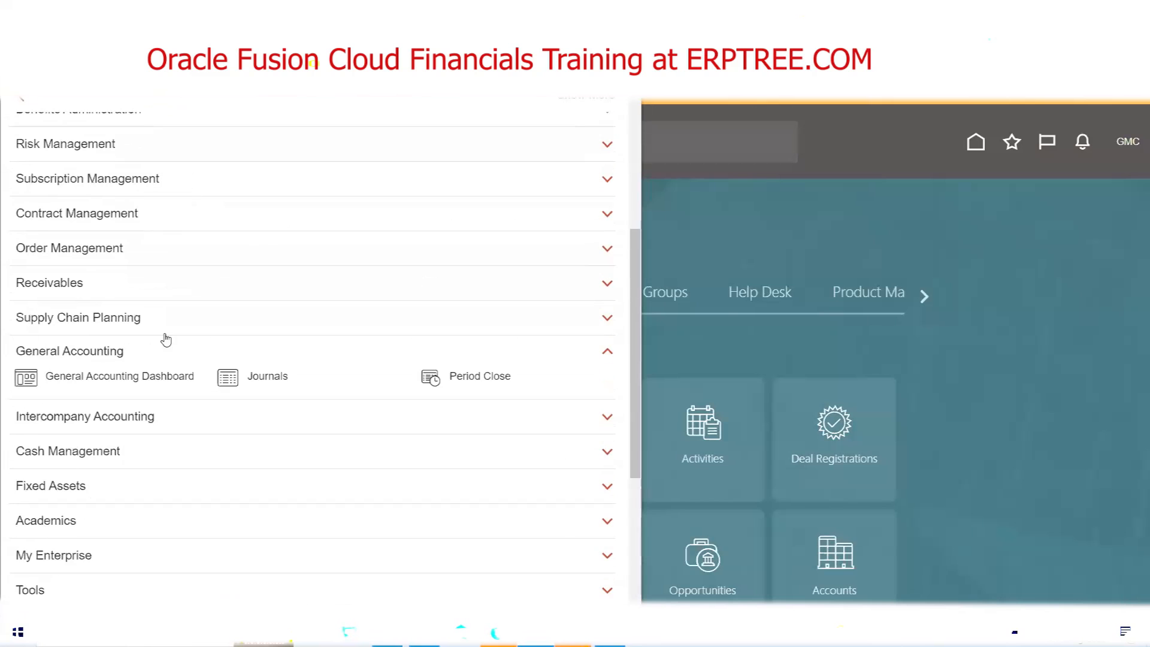
pyautogui.click(53, 355)
pyautogui.click(66, 355)
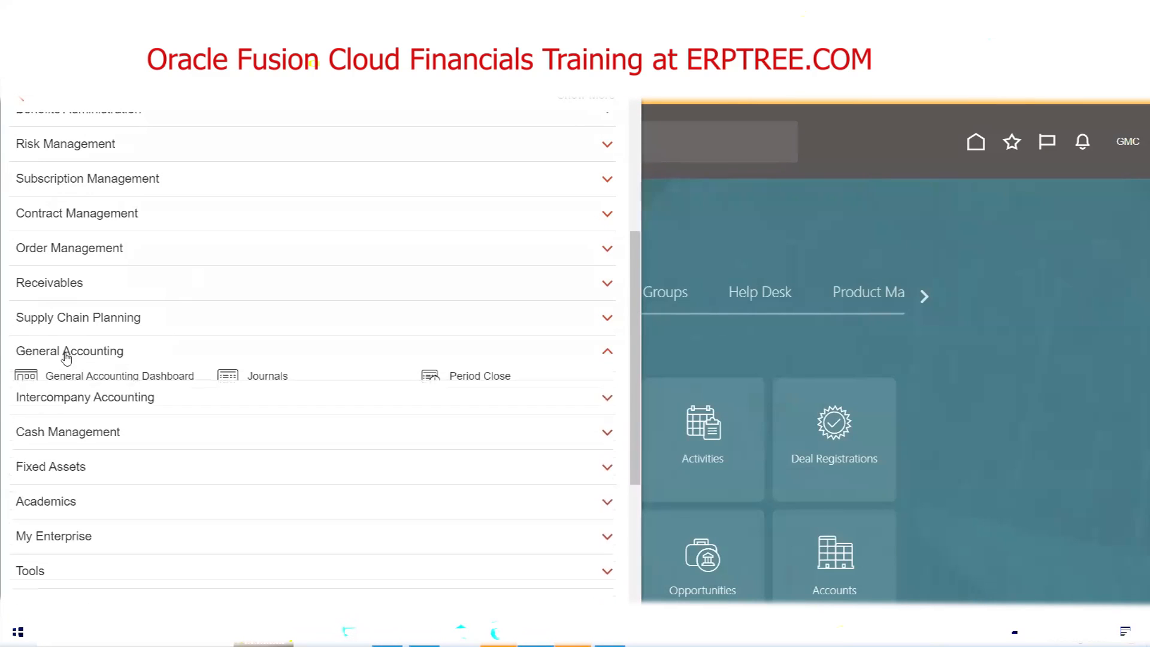
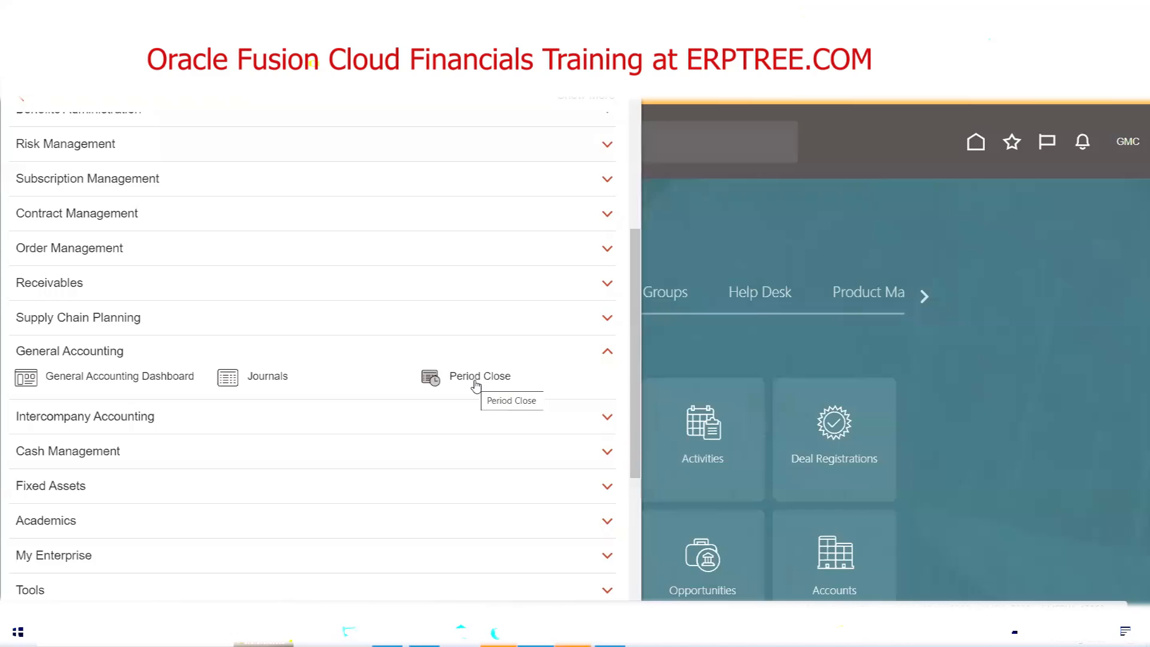
pyautogui.click(480, 373)
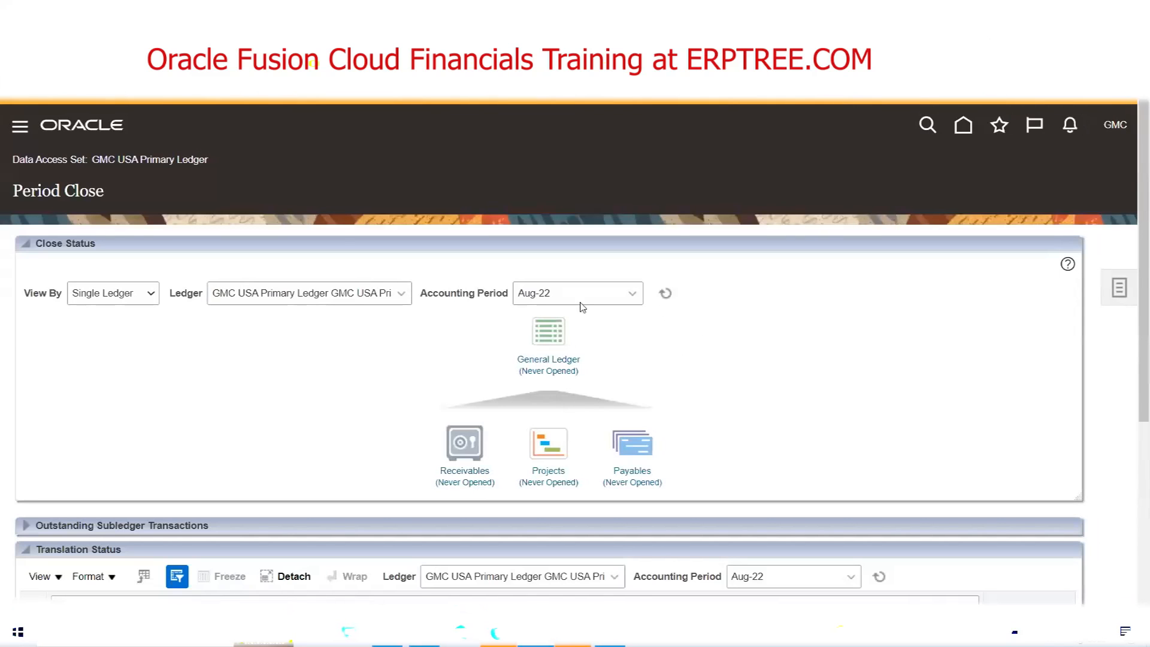
# Step: Examine the data access set and the accounting period shown for the ledger's close status
pyautogui.tripleClick(150, 159)
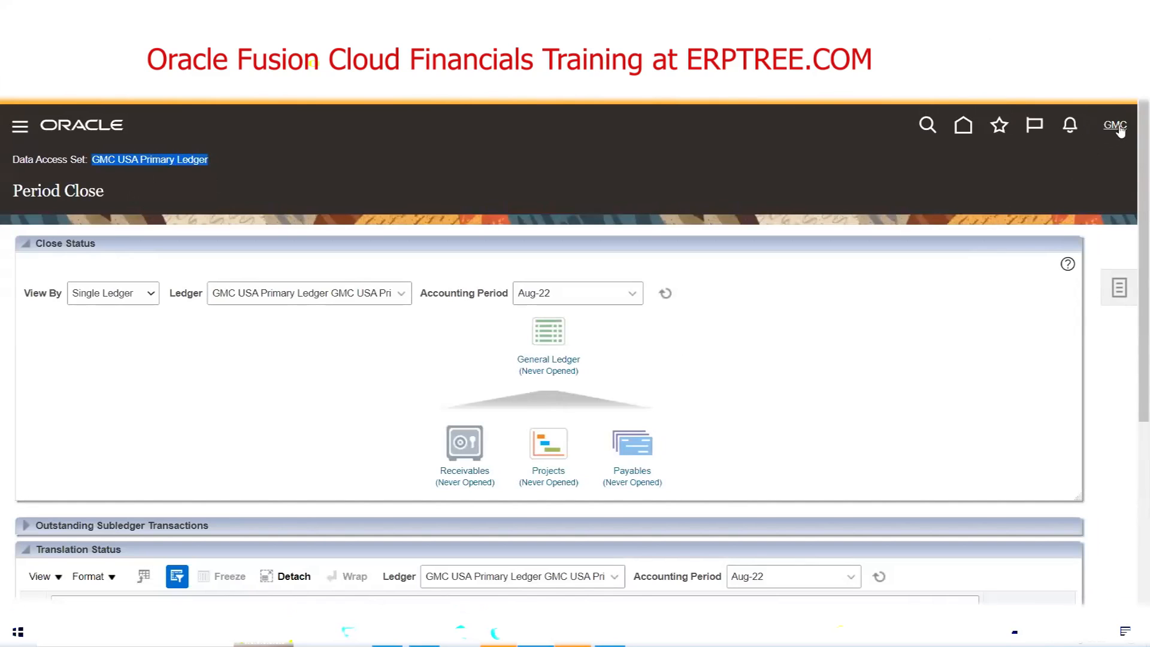
pyautogui.doubleClick(148, 161)
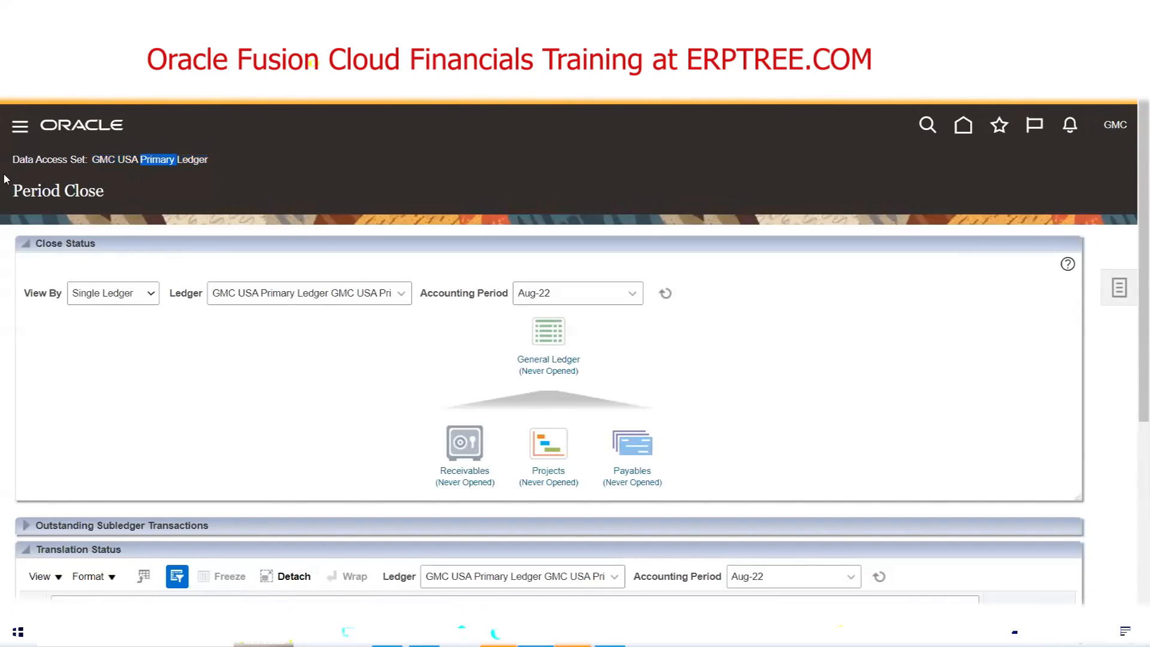
pyautogui.moveTo(12, 160); pyautogui.dragTo(89, 159)
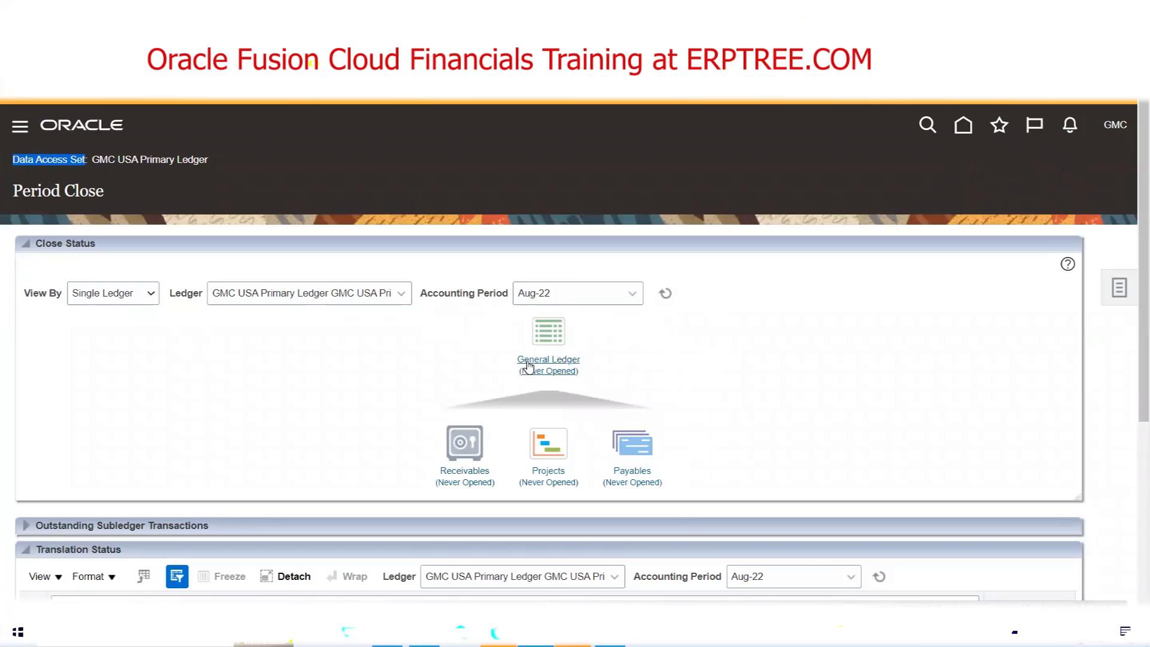
pyautogui.moveTo(558, 294); pyautogui.dragTo(495, 294)
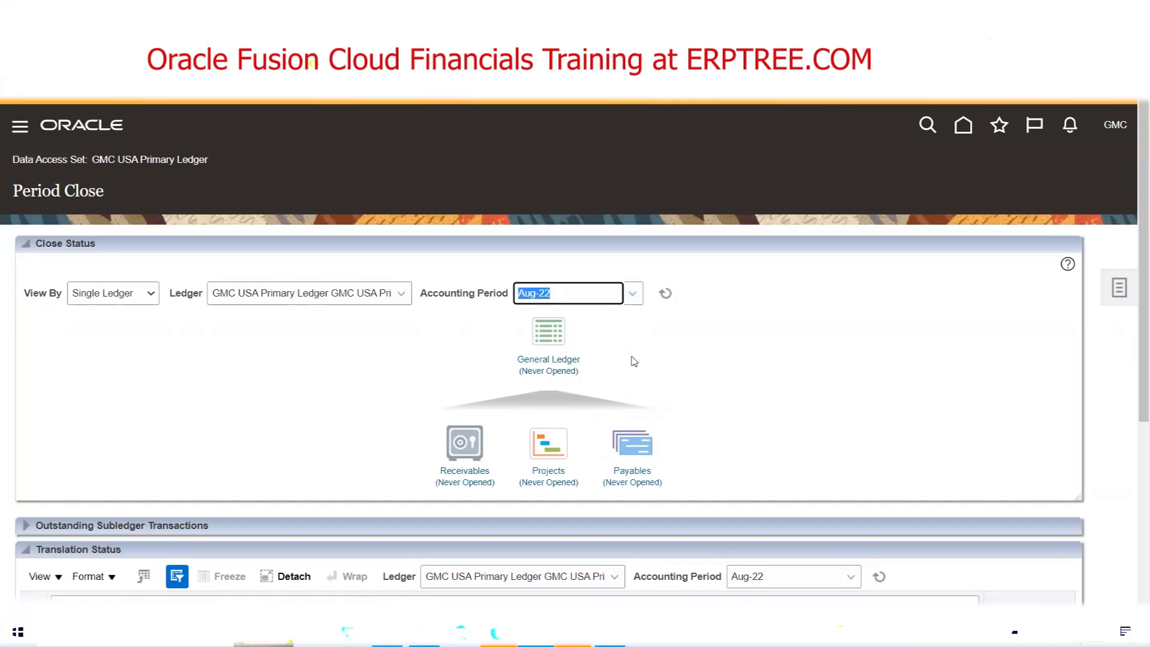
# Step: Open the General Ledger period statuses and open Jan-22 as the first period of GMC USA Primary Ledger
pyautogui.click(545, 375)
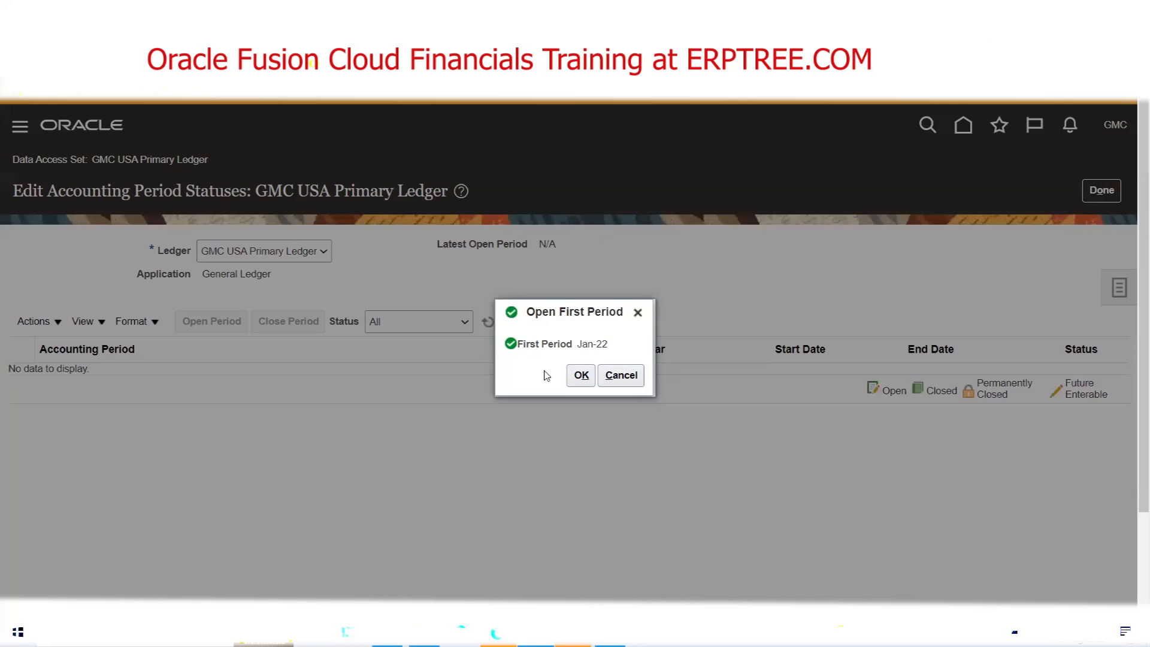
pyautogui.click(573, 376)
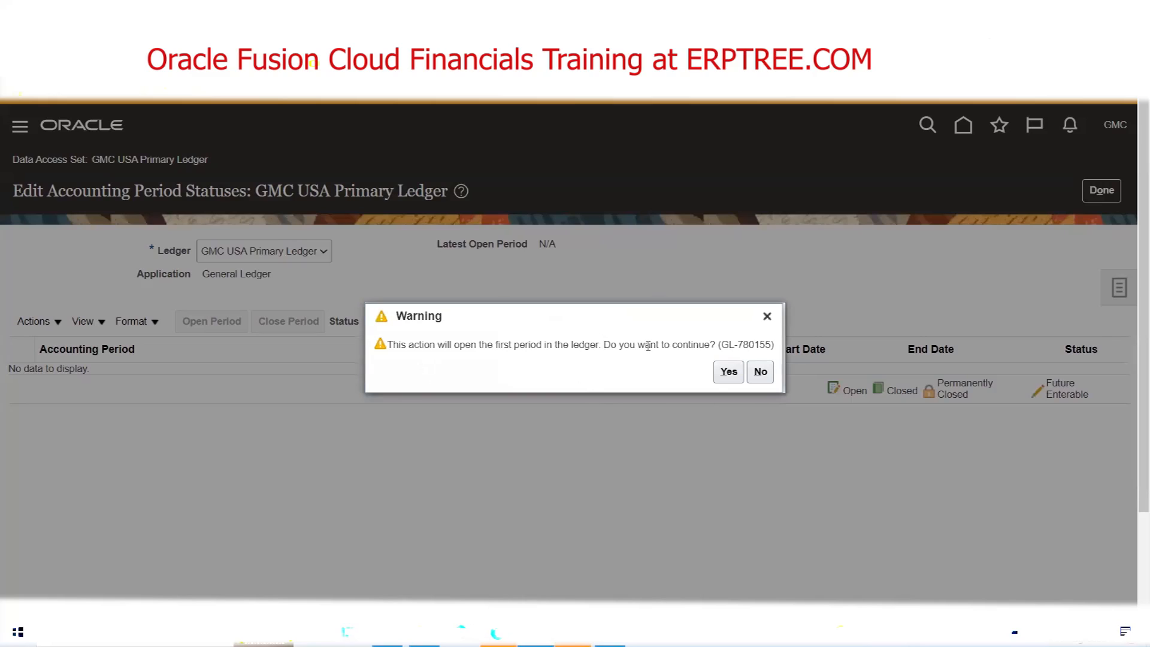
pyautogui.click(727, 372)
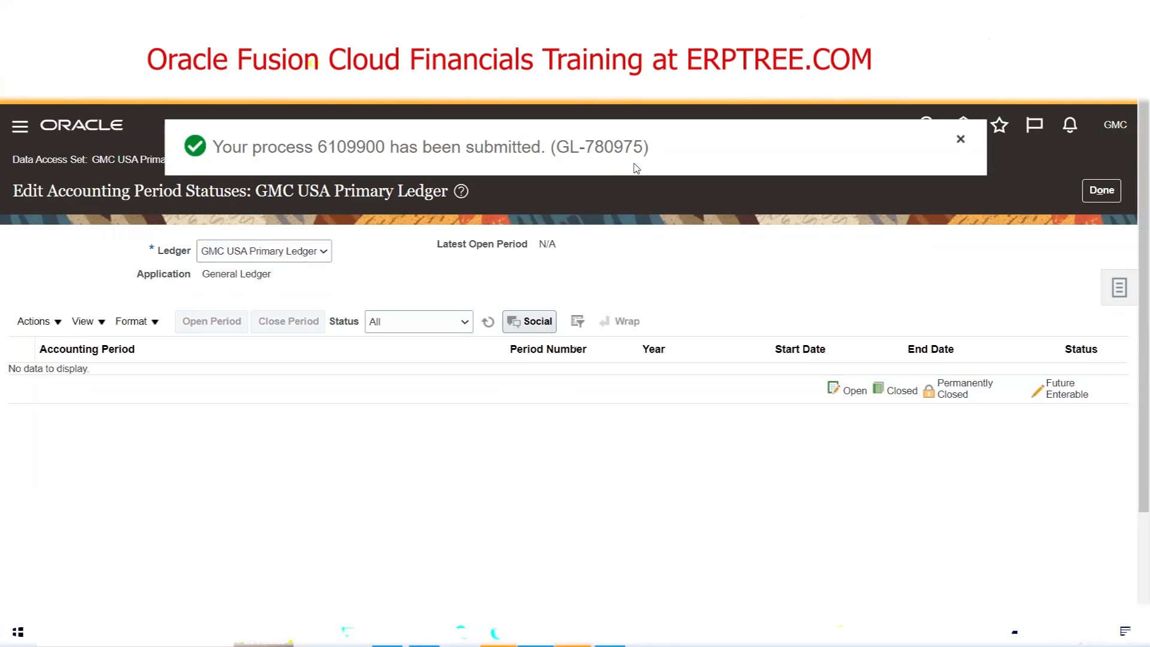
# Step: Refresh the accounting period statuses of GMC USA Primary Ledger and select the Jan-22 period
pyautogui.click(489, 323)
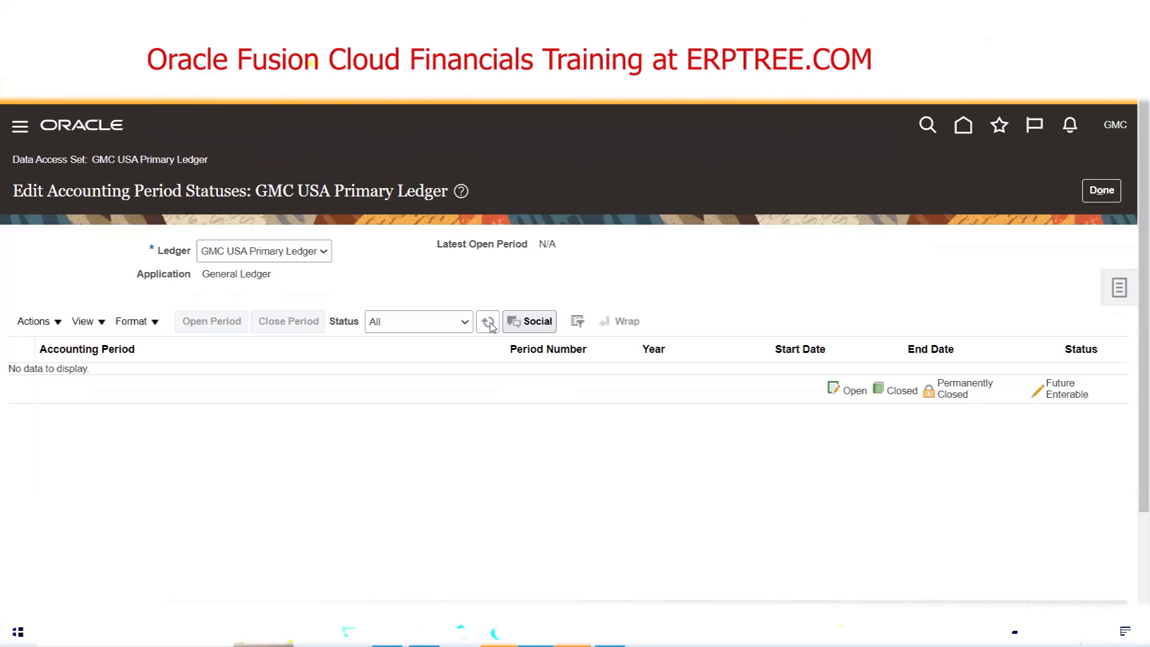
pyautogui.click(488, 323)
pyautogui.click(489, 323)
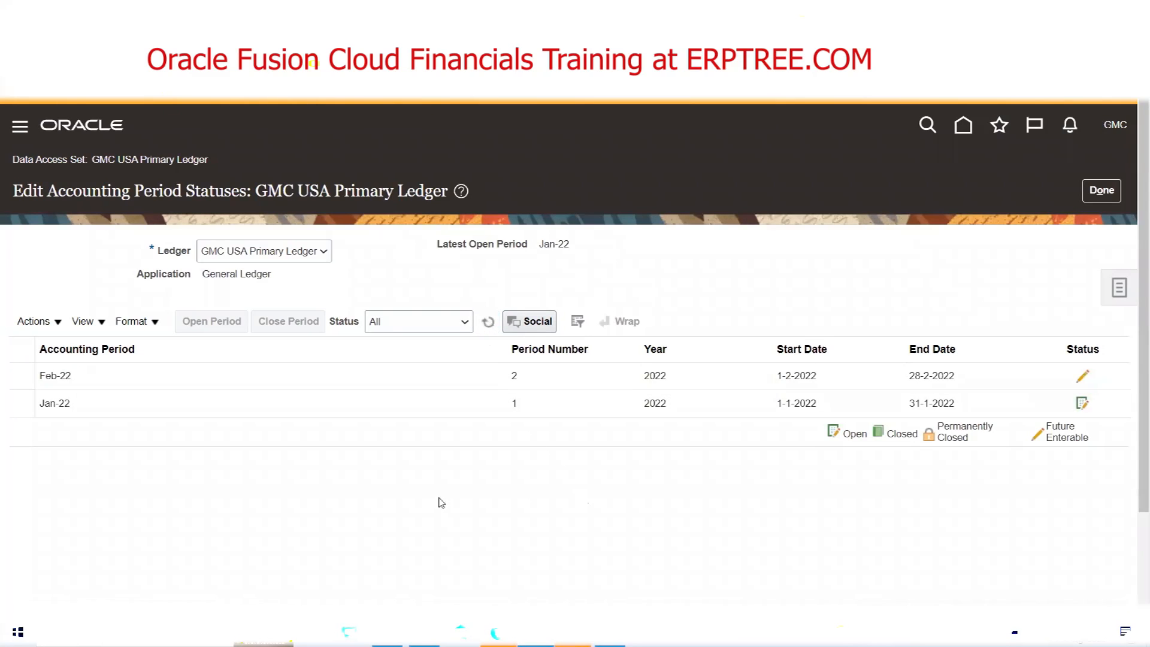
pyautogui.click(67, 405)
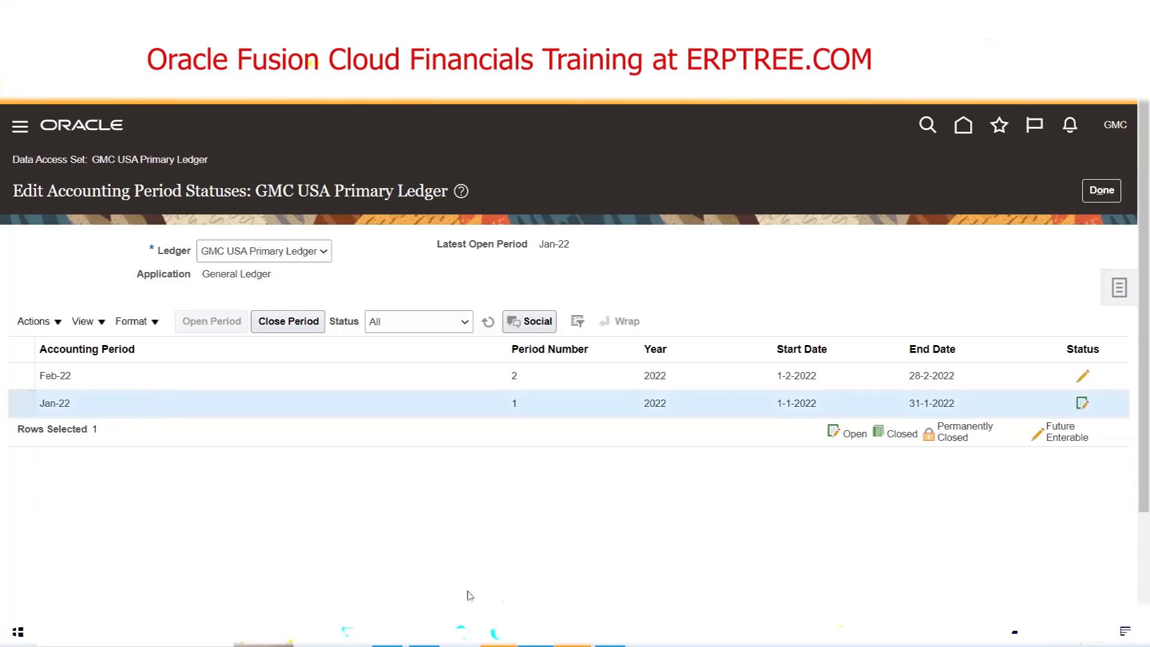
# Step: Select the Feb-22 period, switch to the Excel notes workbook, and add a bold "Period Statuses" heading in cell J227
pyautogui.click(91, 378)
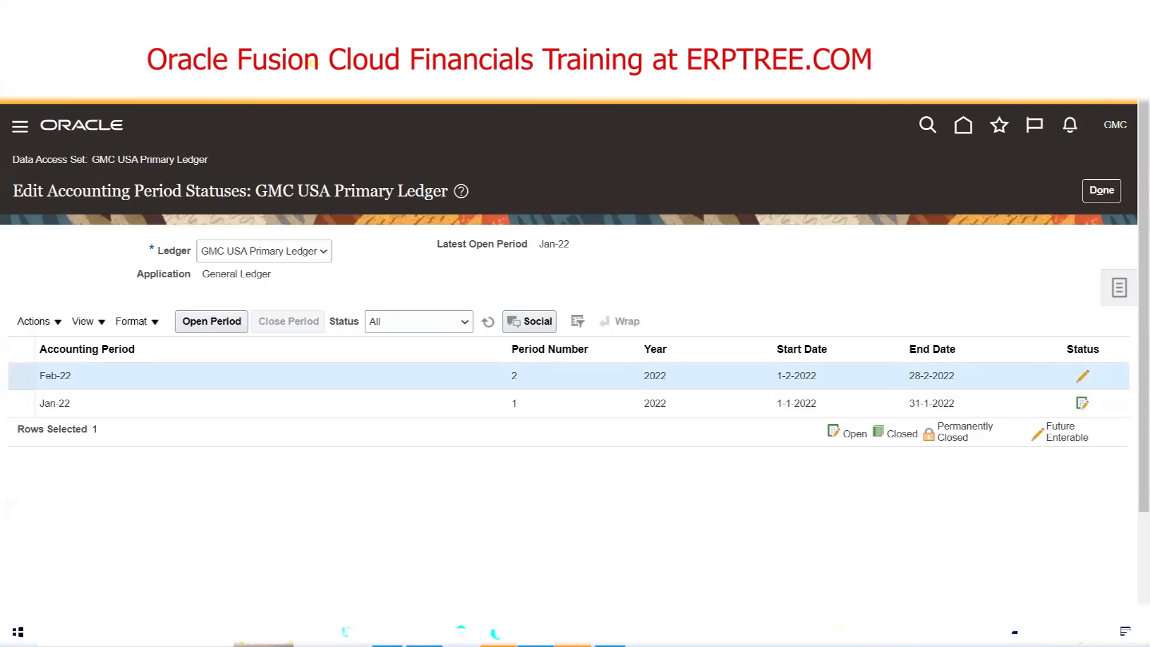
pyautogui.click(573, 632)
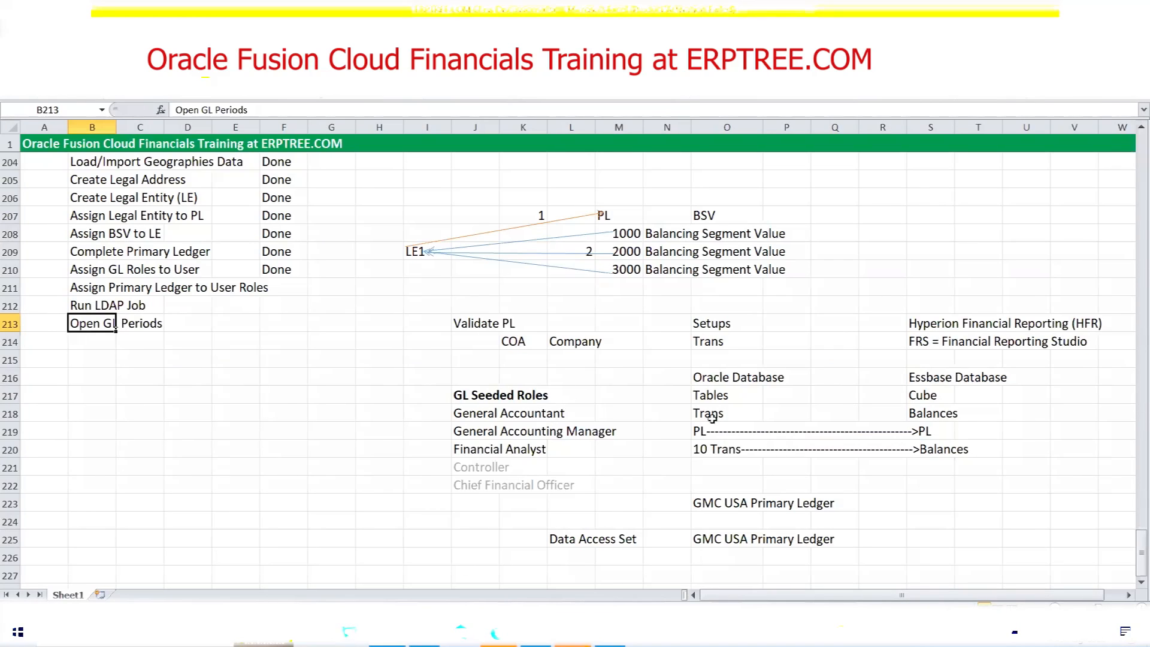
pyautogui.scroll(-3, 532, 388)
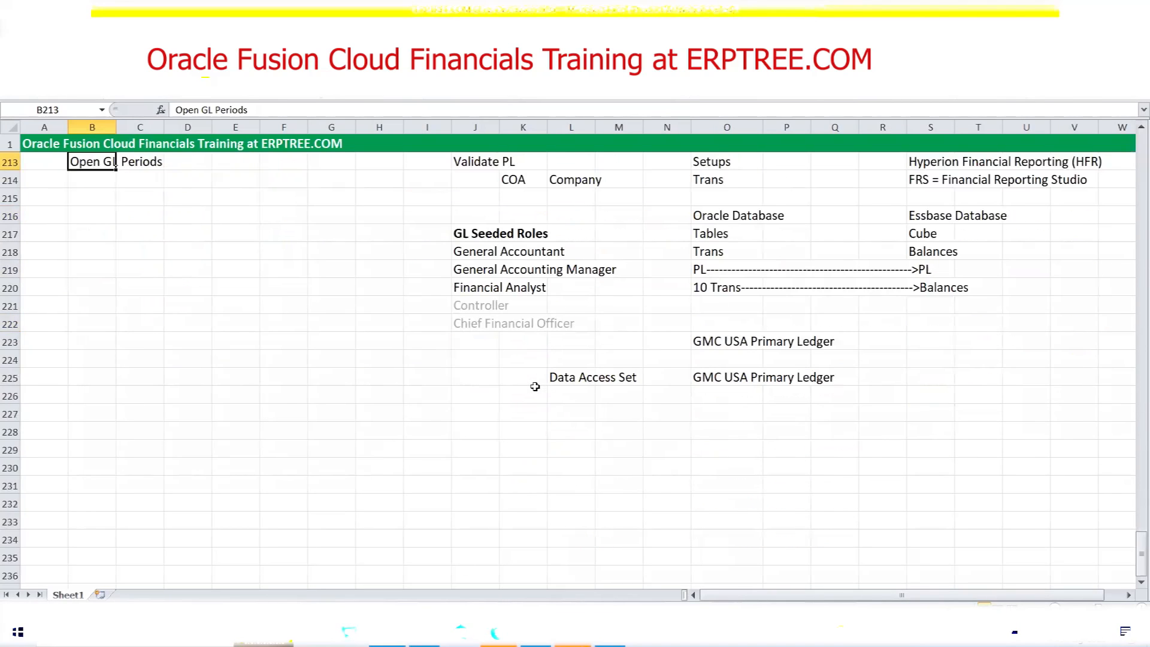
pyautogui.click(475, 413)
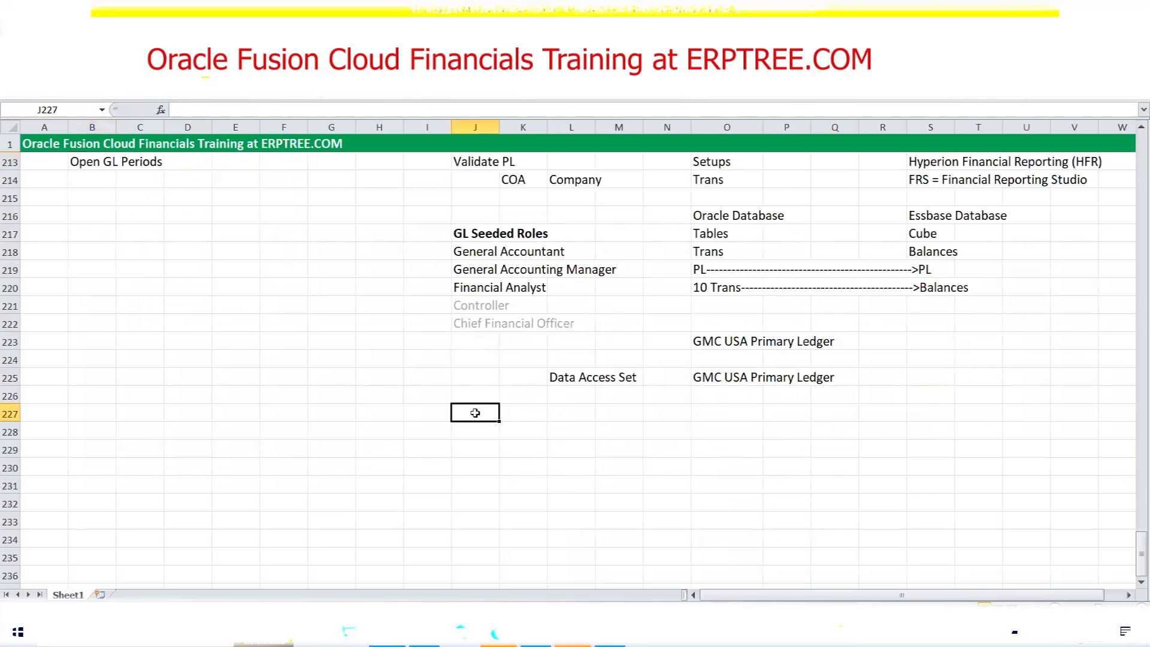
pyautogui.write('Perio')
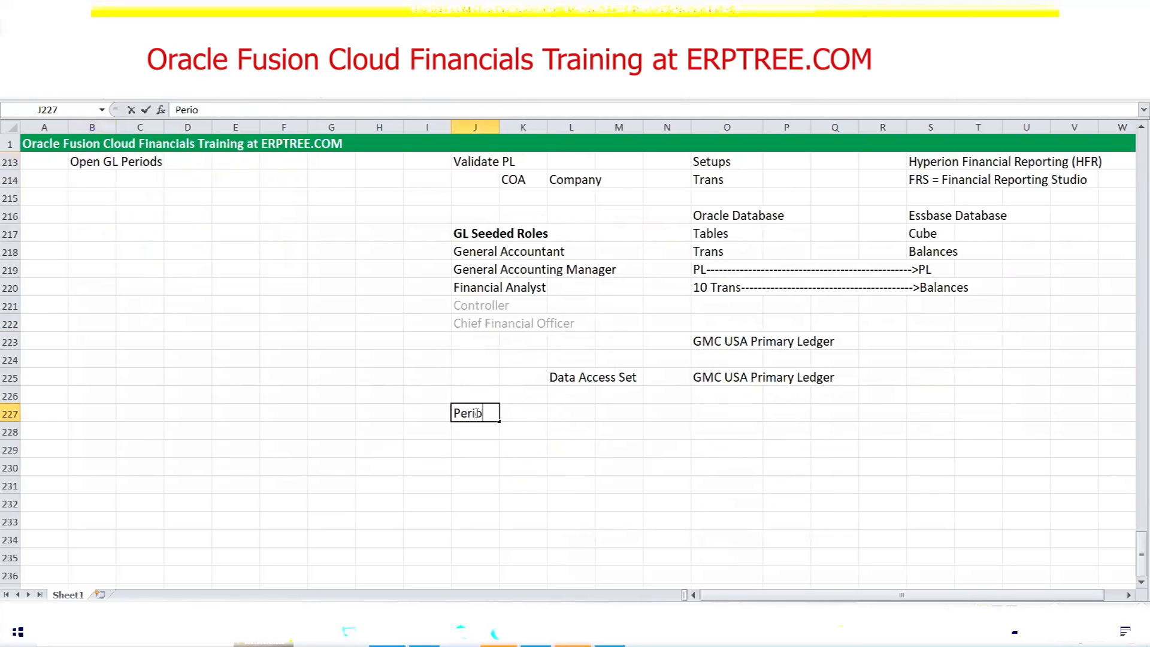
pyautogui.write('d Statuses')
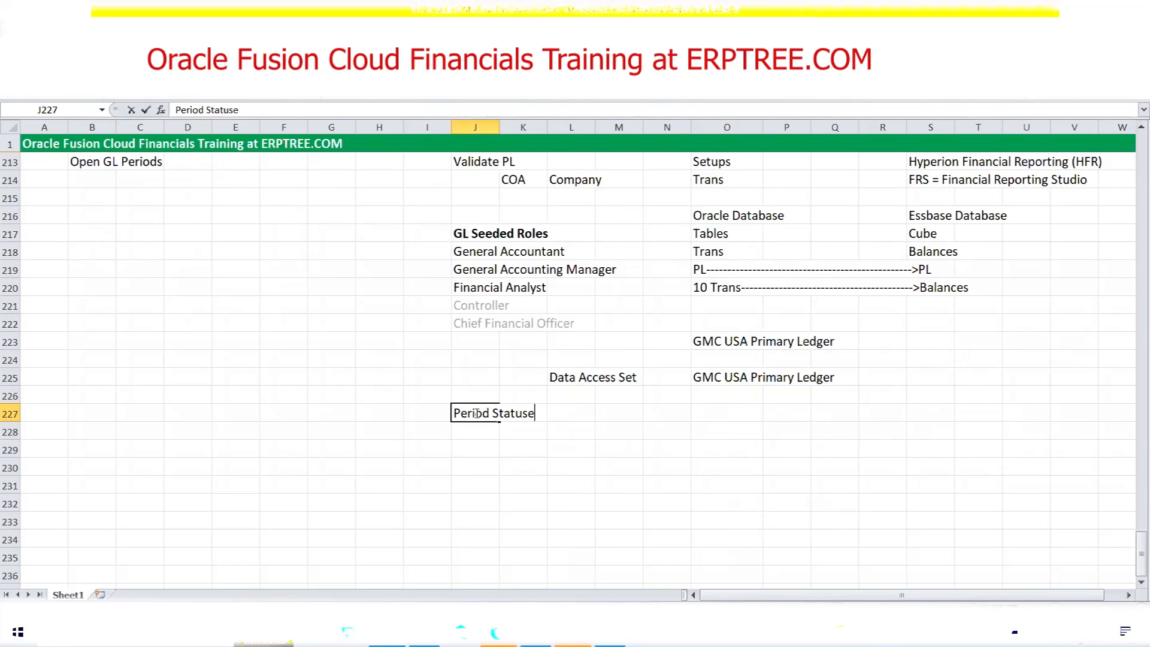
pyautogui.hotkey('ctrl', 'Return')
pyautogui.hotkey('ctrl', 'b')
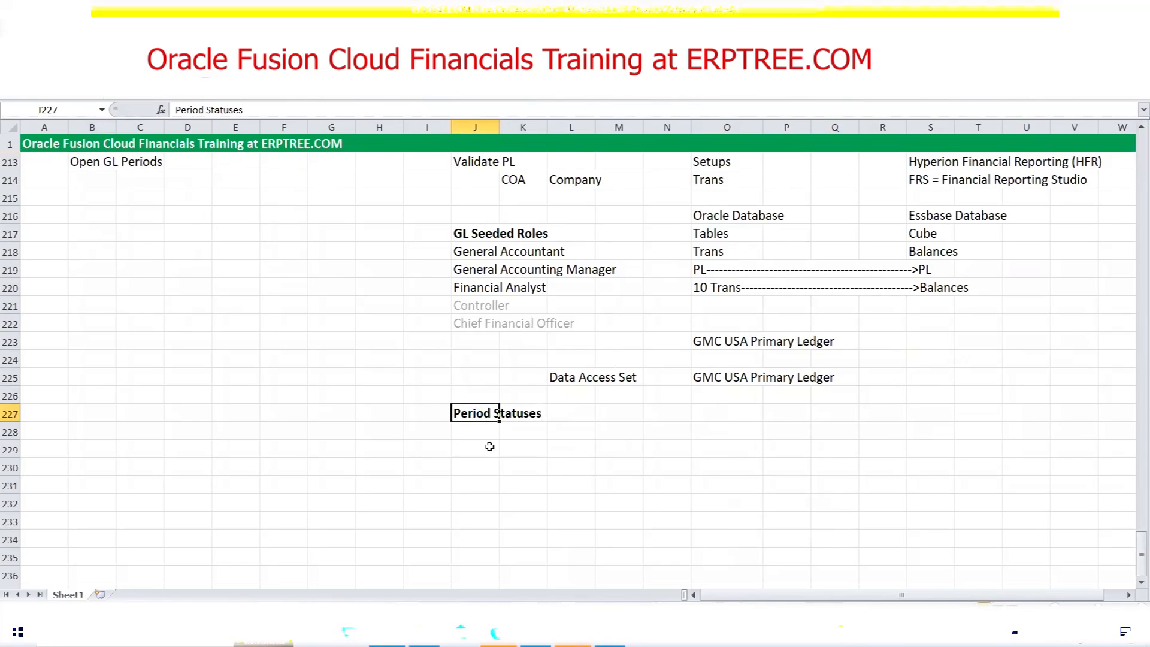
# Step: List Open, Future Enterable, Closed and Permanently Closed in J228:J231, and check them against Oracle's period status legend
pyautogui.click(477, 428)
pyautogui.write('Open')
pyautogui.press('Return')
pyautogui.write('Future Enterable')
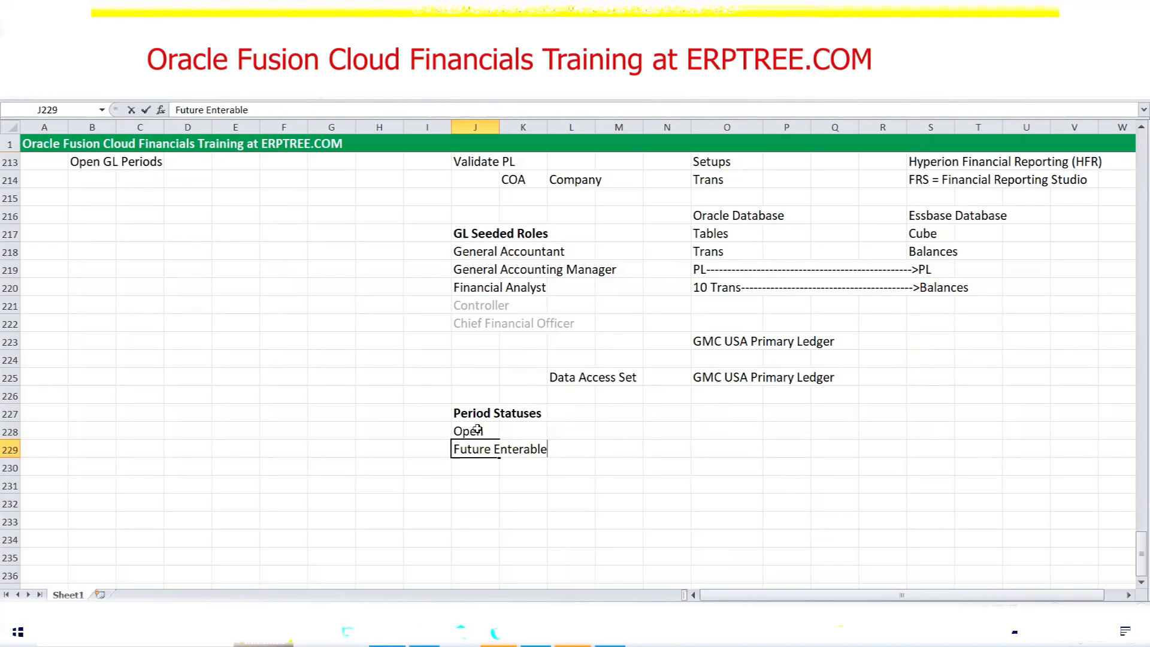
pyautogui.click(476, 468)
pyautogui.write('Closed')
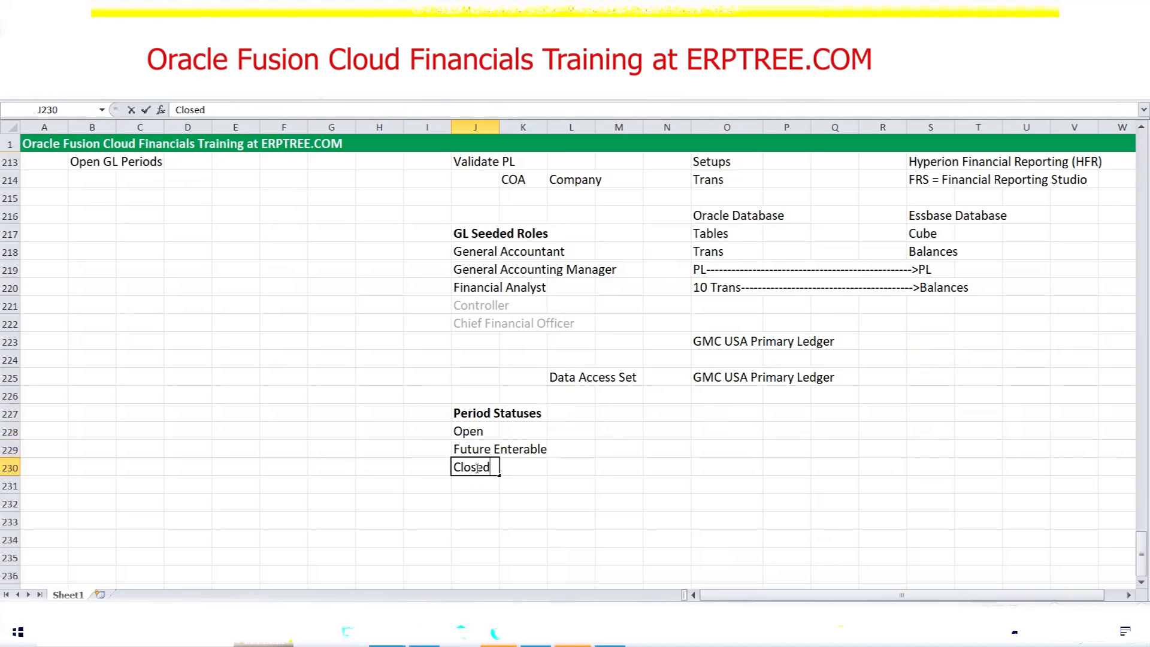
pyautogui.press('Return')
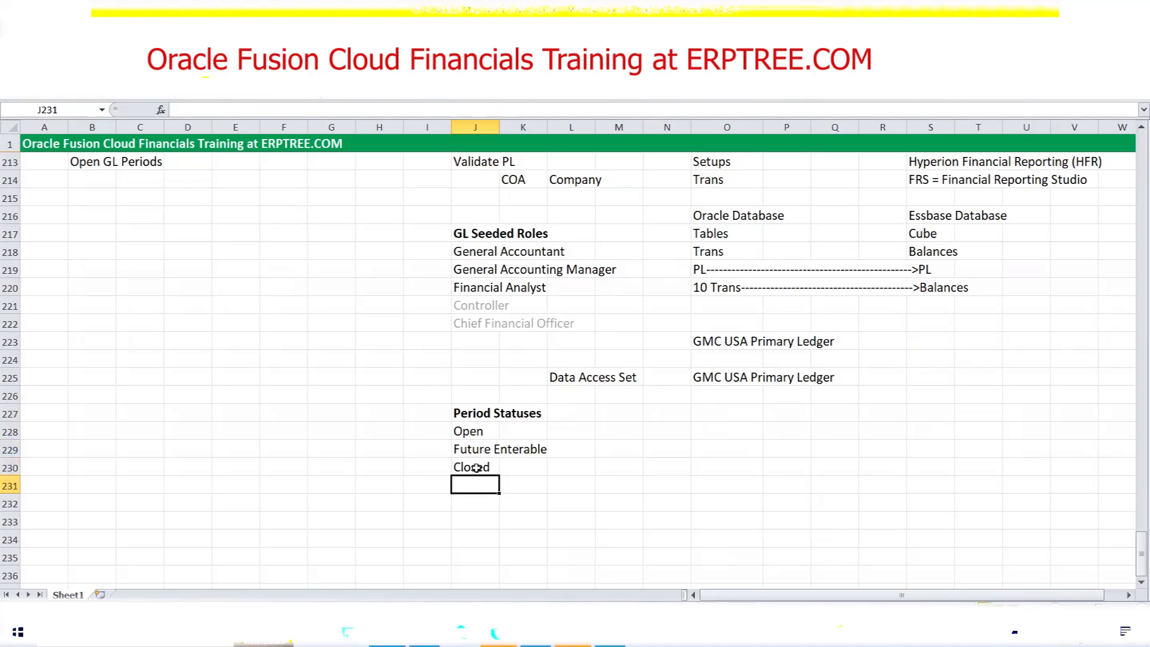
pyautogui.write('Perman')
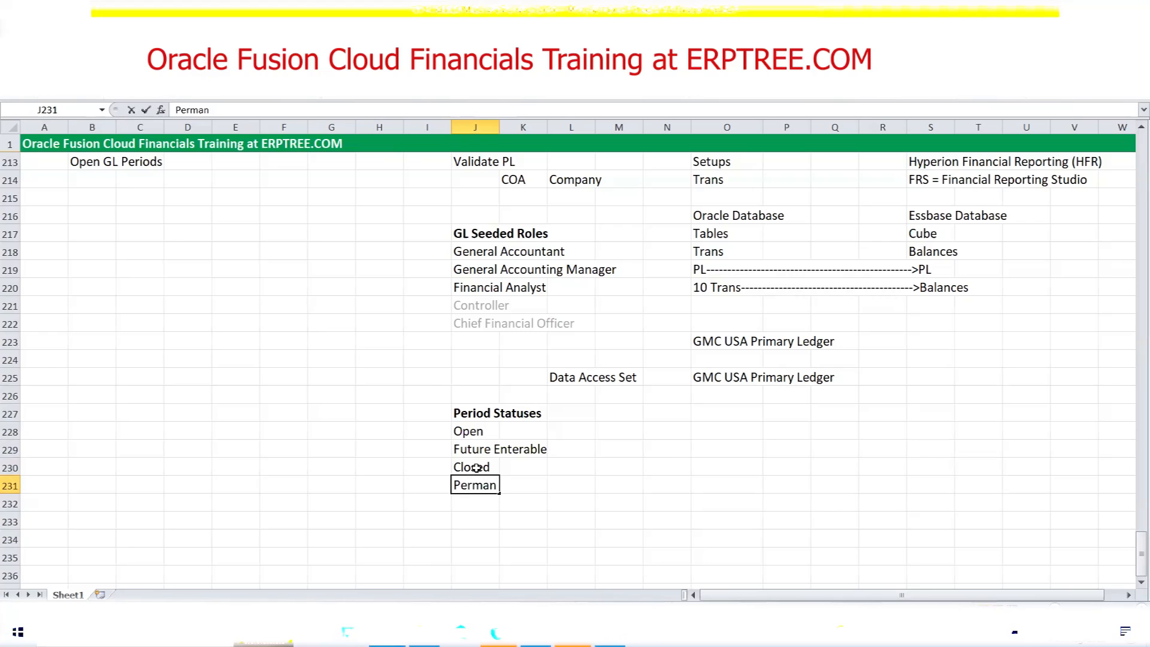
pyautogui.write('ently Closed')
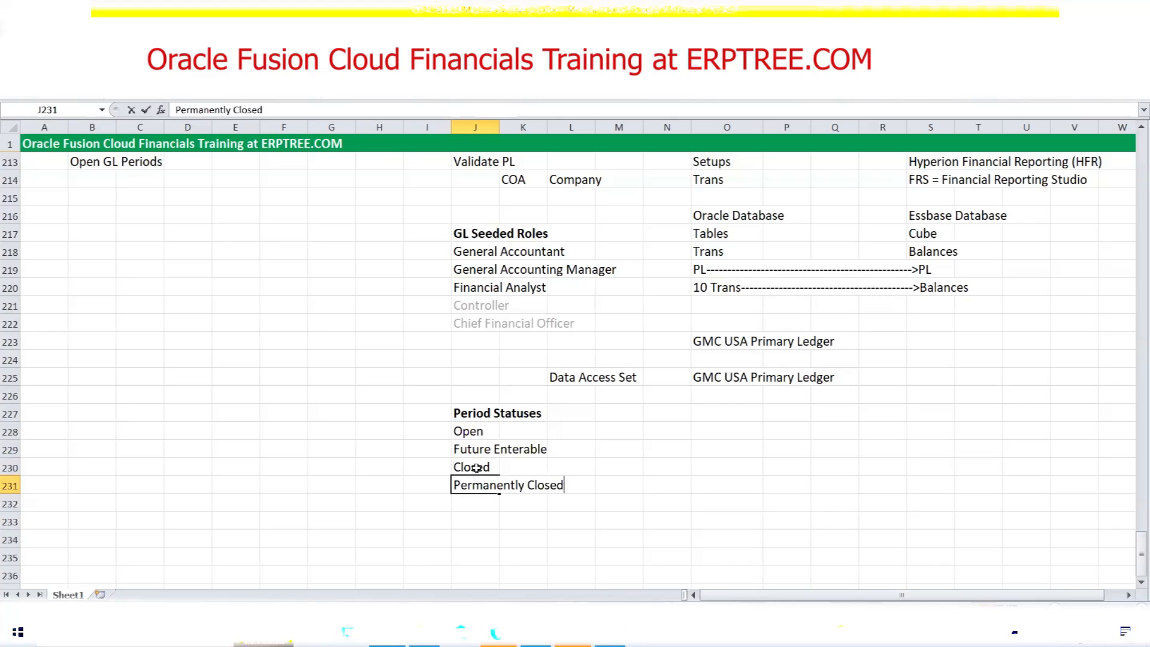
pyautogui.hotkey('ctrl', 'Return')
pyautogui.click(512, 522)
pyautogui.click(463, 407)
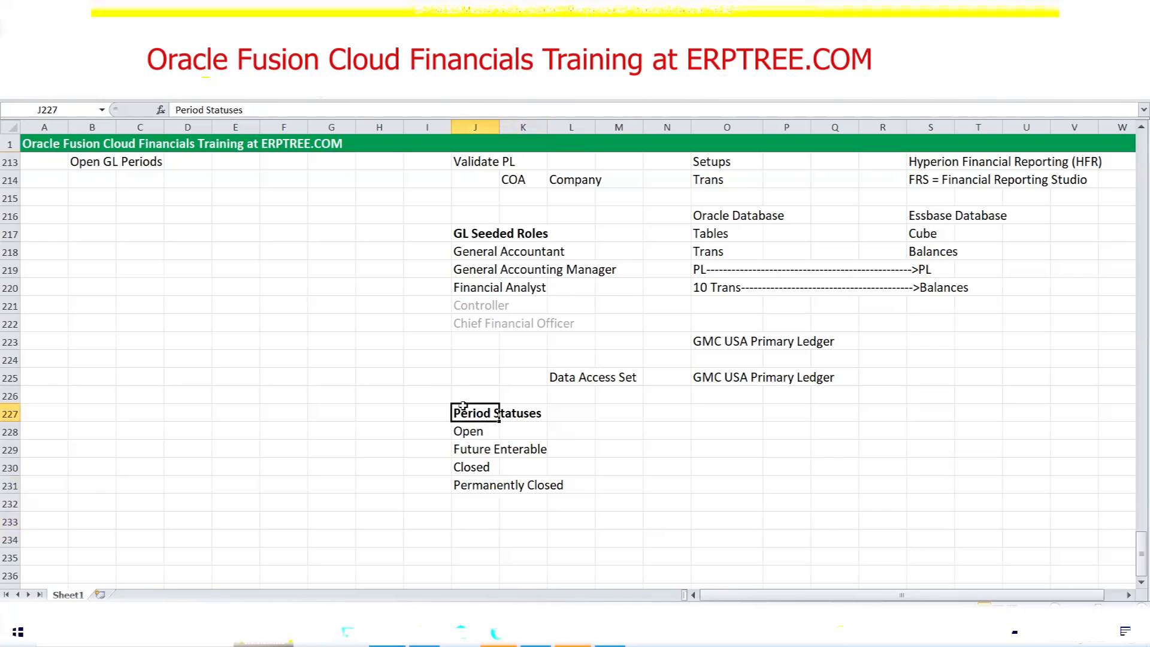
pyautogui.hotkey('alt', 'Tab')
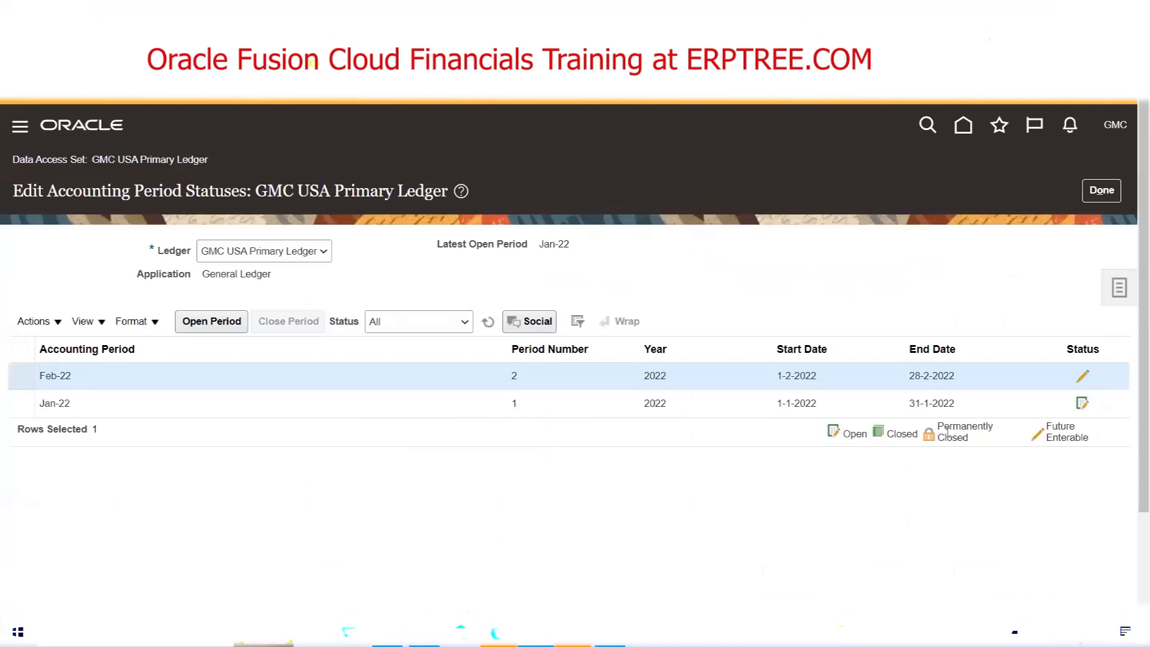
pyautogui.hotkey('alt', 'Tab')
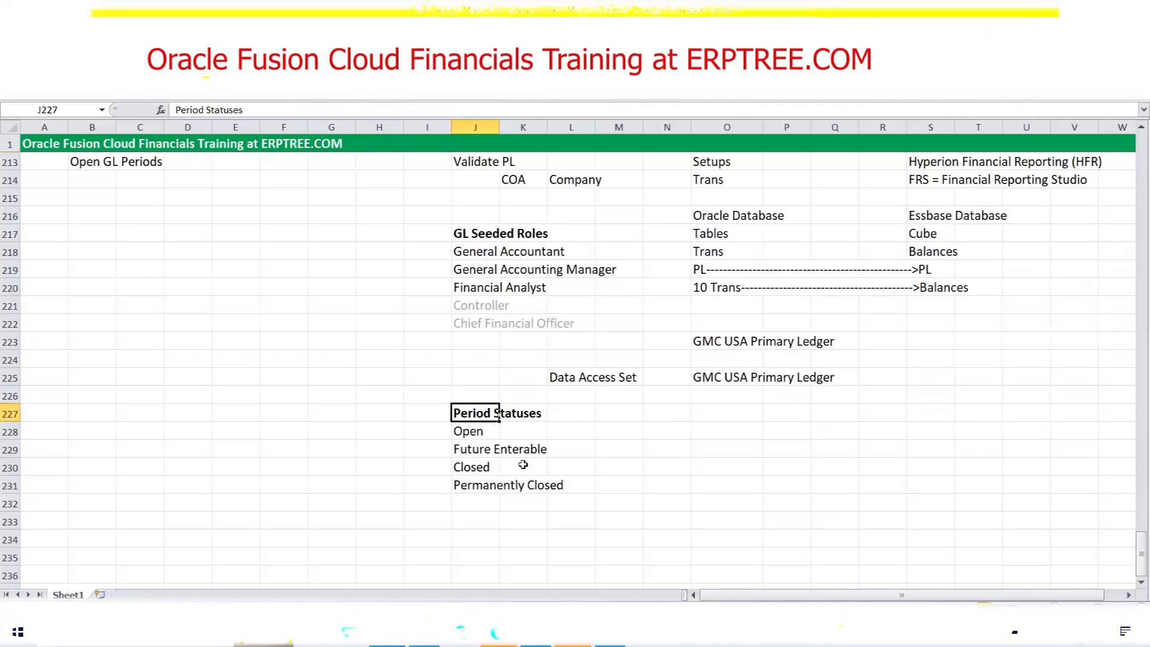
# Step: Describe the Open status by entering "Trans" in M228 and "Post" in N228
pyautogui.click(465, 434)
pyautogui.click(603, 432)
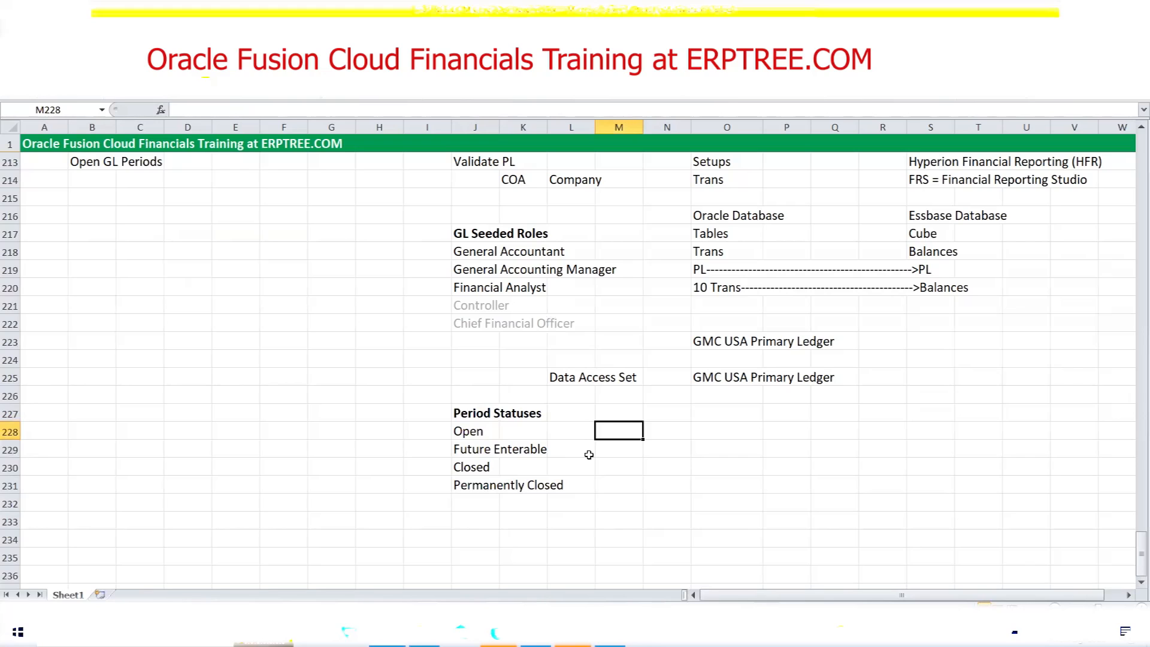
pyautogui.write('Trans')
pyautogui.press('Tab')
pyautogui.write('Post')
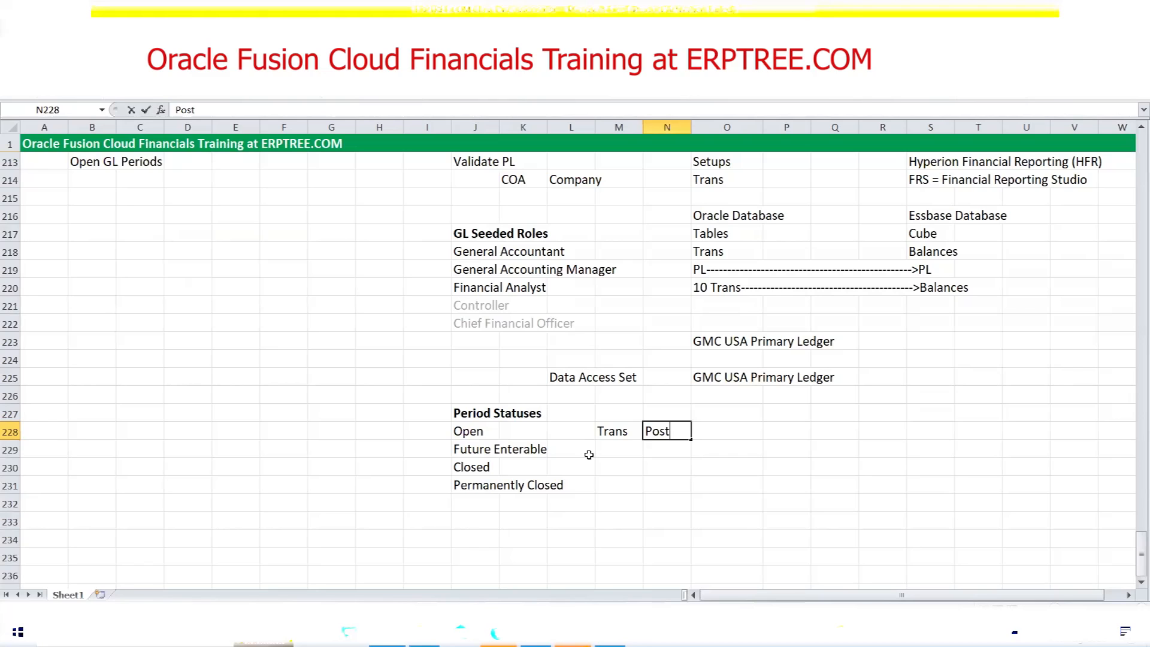
pyautogui.press('Return')
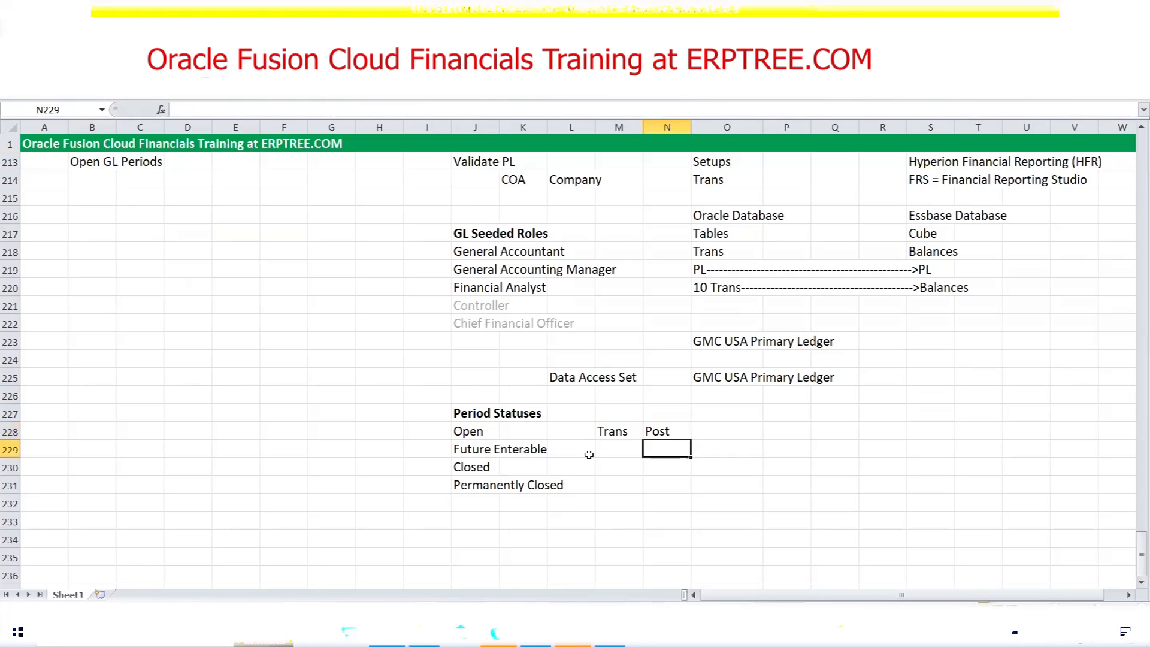
# Step: Describe the Future Enterable status by entering "Trans" in M229 and "You can't Post" in N229
pyautogui.click(606, 449)
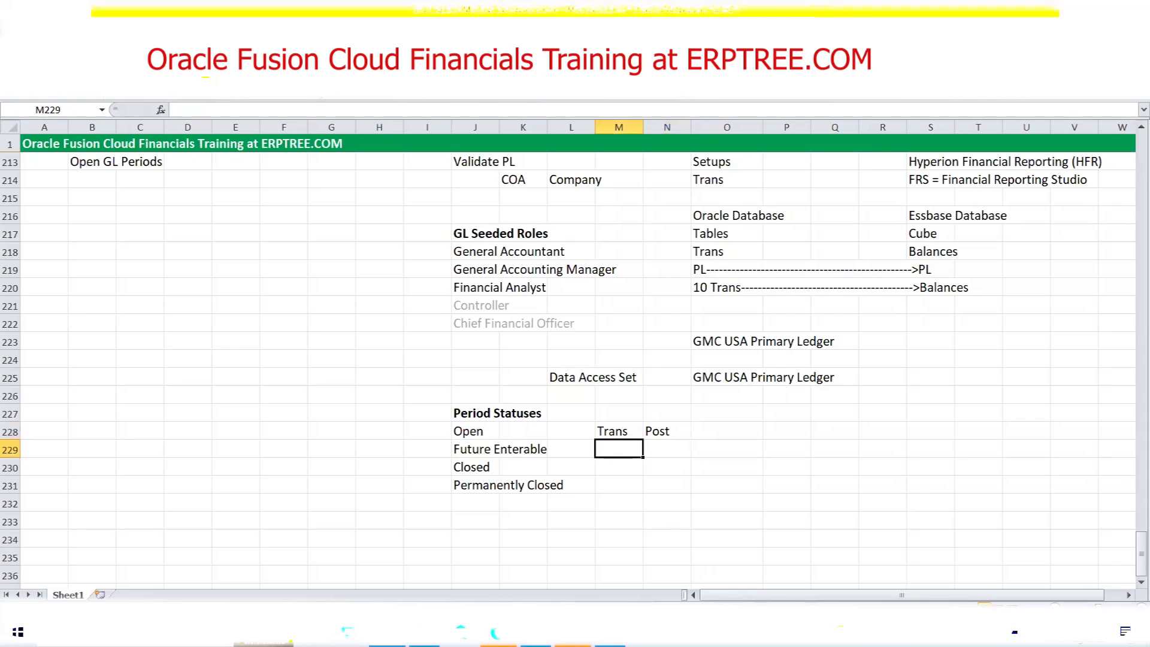
pyautogui.click(613, 374)
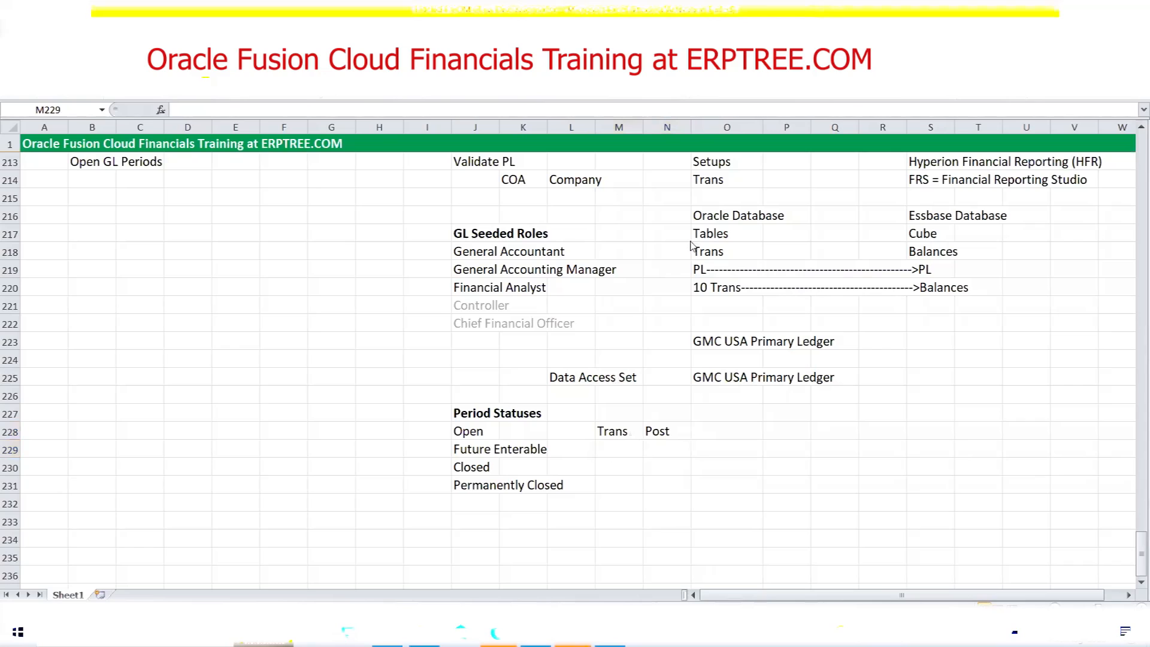
pyautogui.click(613, 446)
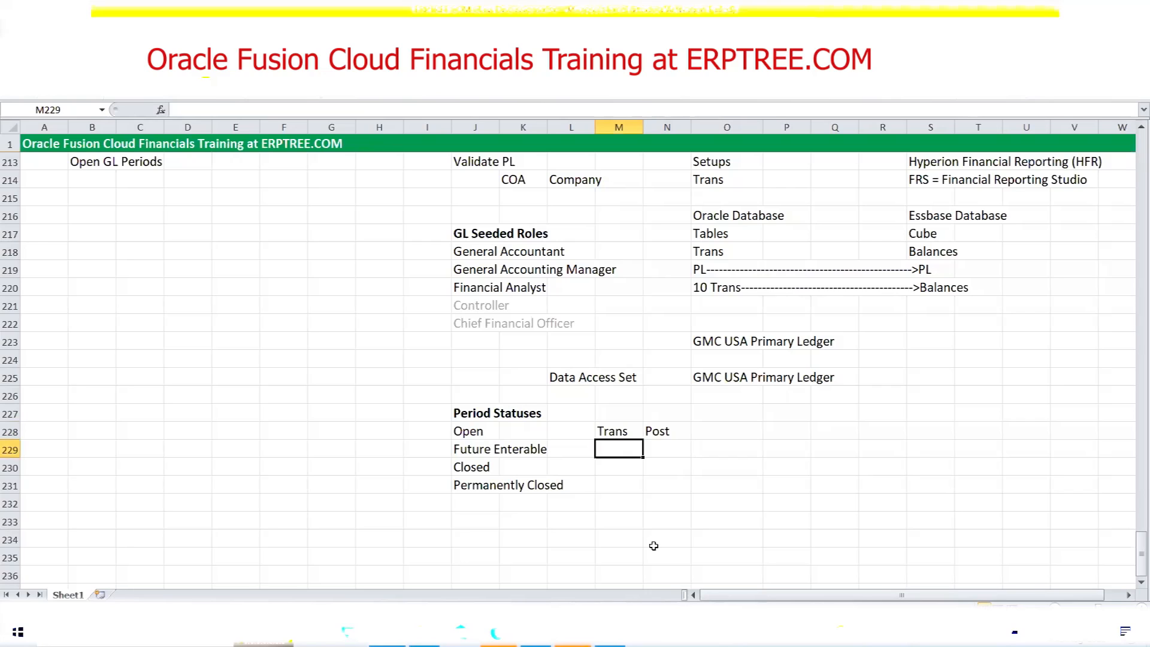
pyautogui.write('Trans')
pyautogui.press('Tab')
pyautogui.write('y')
pyautogui.press('BackSpace')
pyautogui.write("You can'")
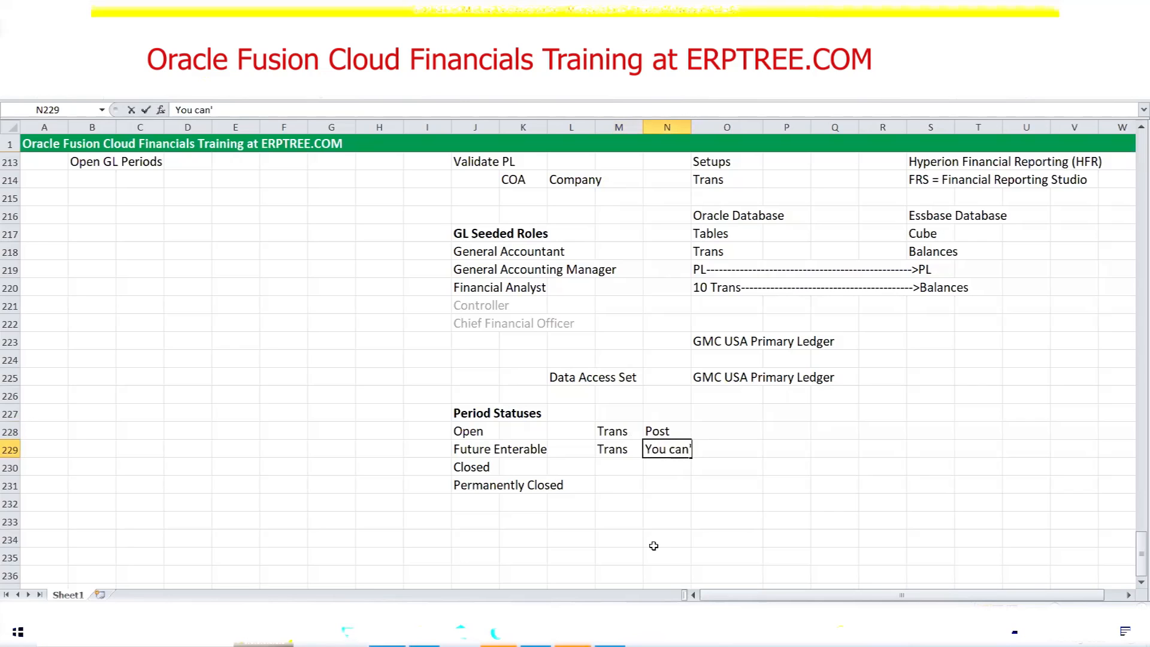
pyautogui.write('t Post')
pyautogui.click(619, 454)
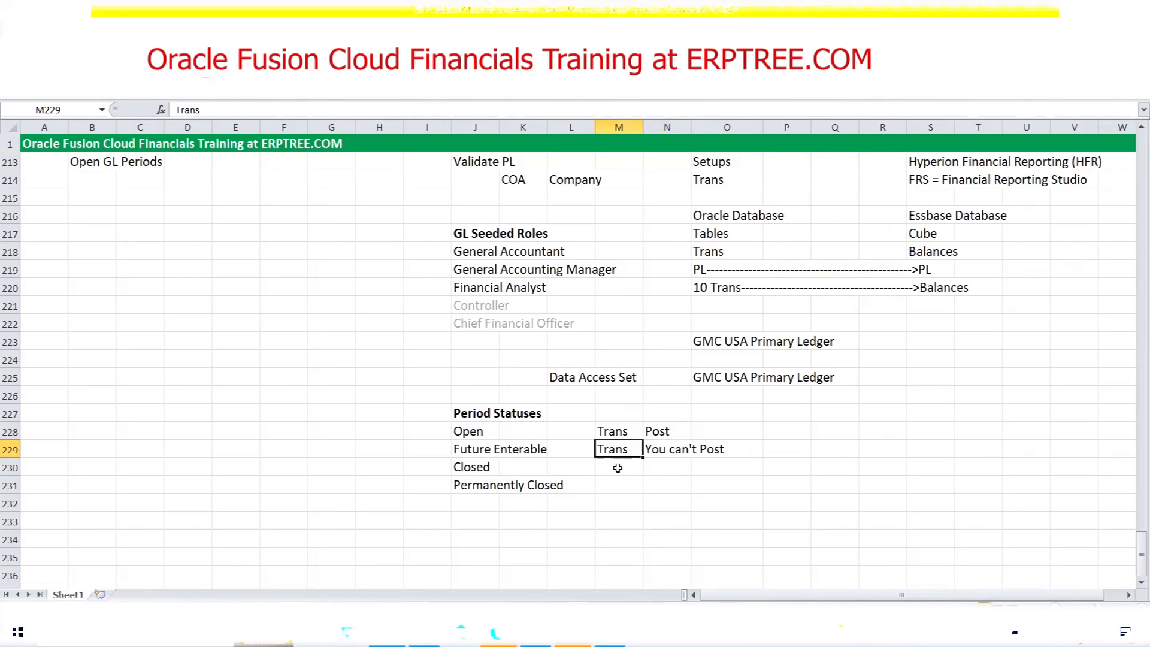
# Step: Enter "You can't create Trans" for the Closed status in M230 and copy it to M231 for Permanently Closed
pyautogui.click(607, 470)
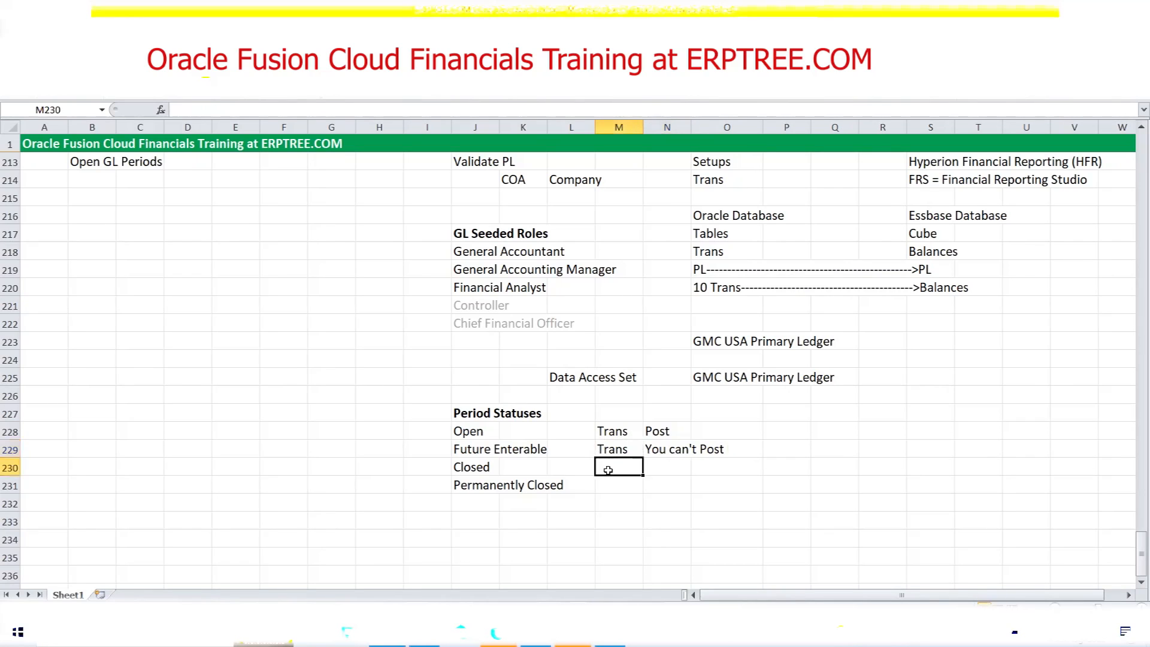
pyautogui.write("You can't ")
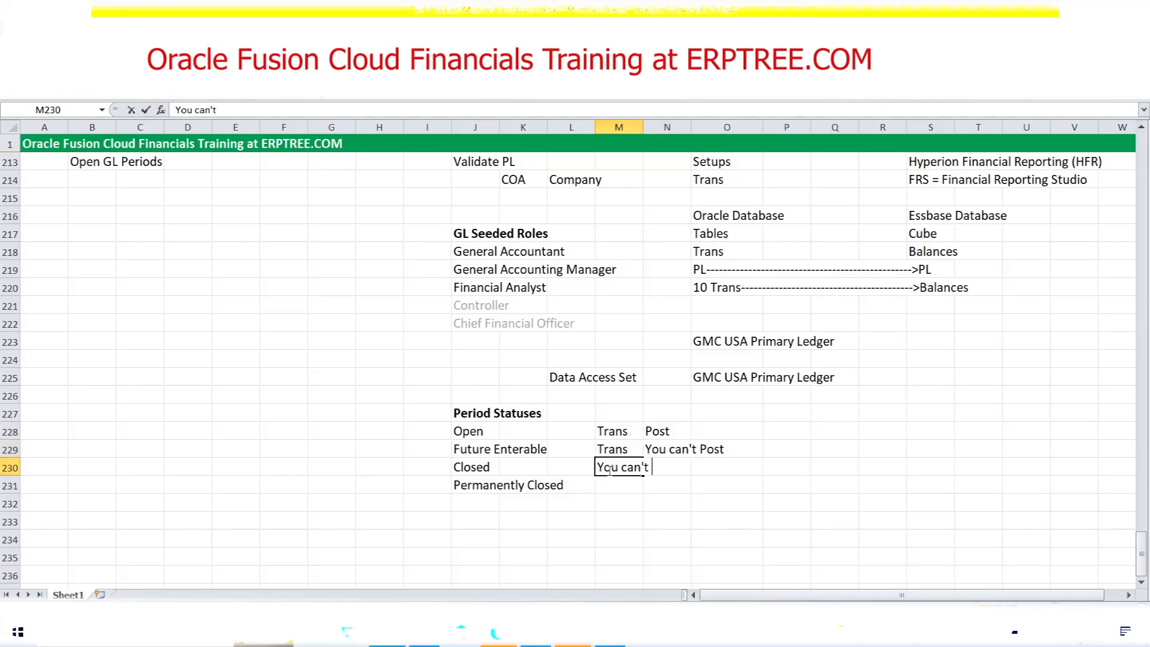
pyautogui.write('create Trans')
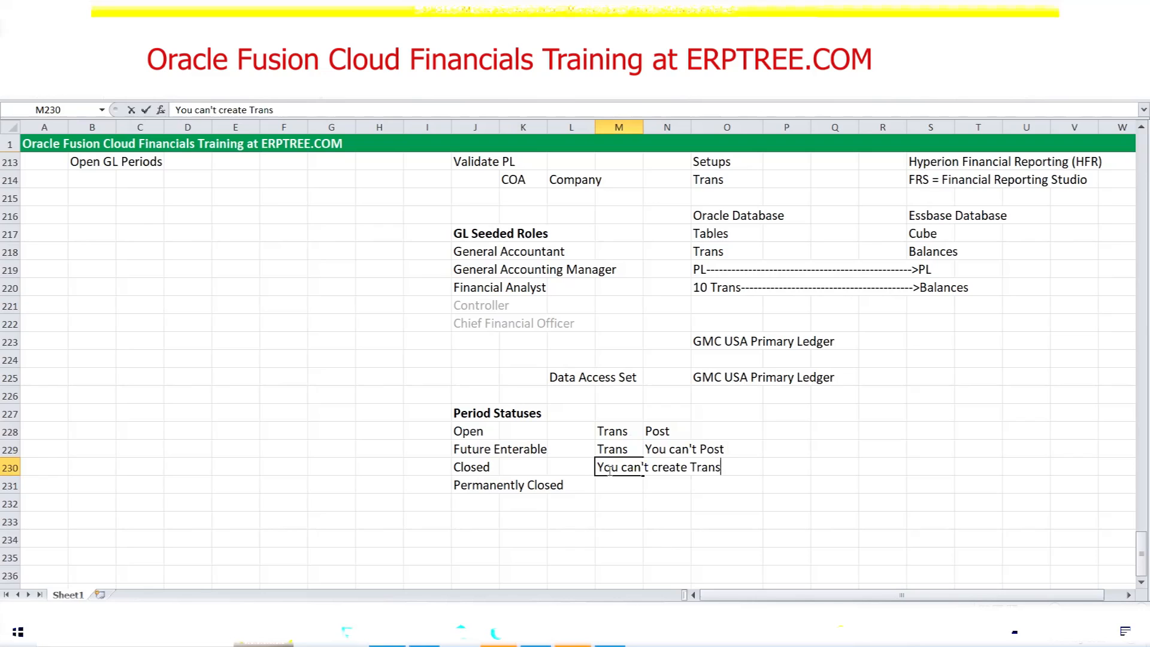
pyautogui.click(620, 485)
pyautogui.click(619, 465)
pyautogui.hotkey('ctrl', 'c')
pyautogui.click(613, 485)
pyautogui.hotkey('ctrl', 'v')
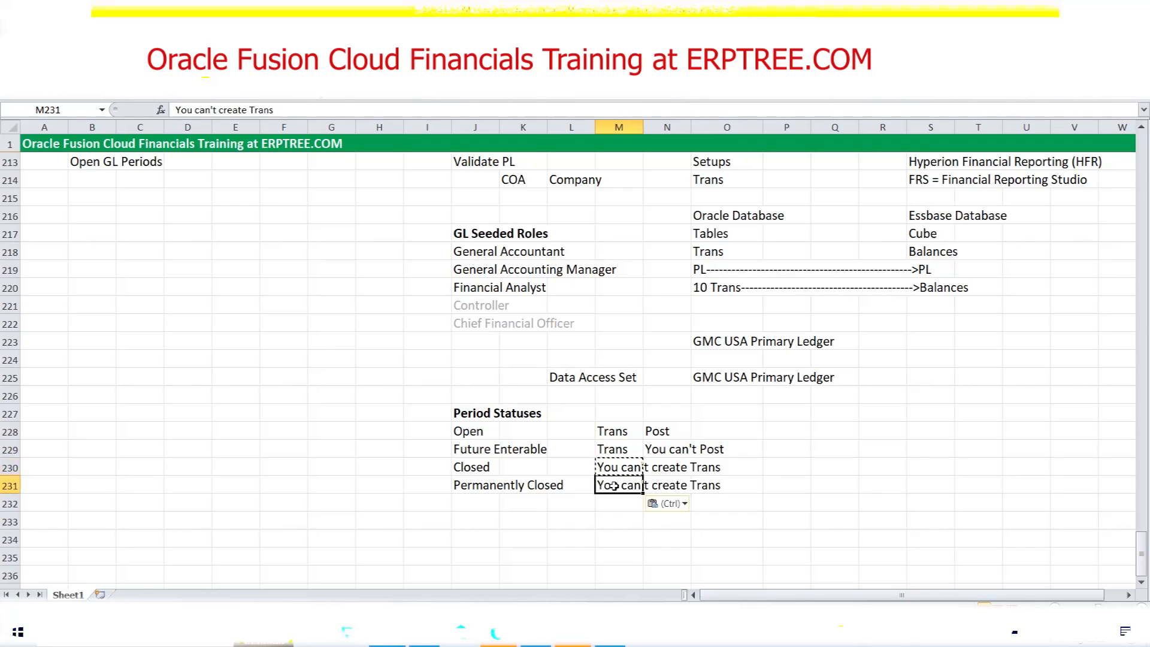
pyautogui.click(596, 534)
pyautogui.press('Escape')
pyautogui.click(467, 468)
pyautogui.click(479, 488)
pyautogui.click(496, 471)
pyautogui.moveTo(607, 470); pyautogui.dragTo(722, 473)
pyautogui.moveTo(473, 485); pyautogui.dragTo(708, 488)
pyautogui.moveTo(470, 469); pyautogui.dragTo(519, 487)
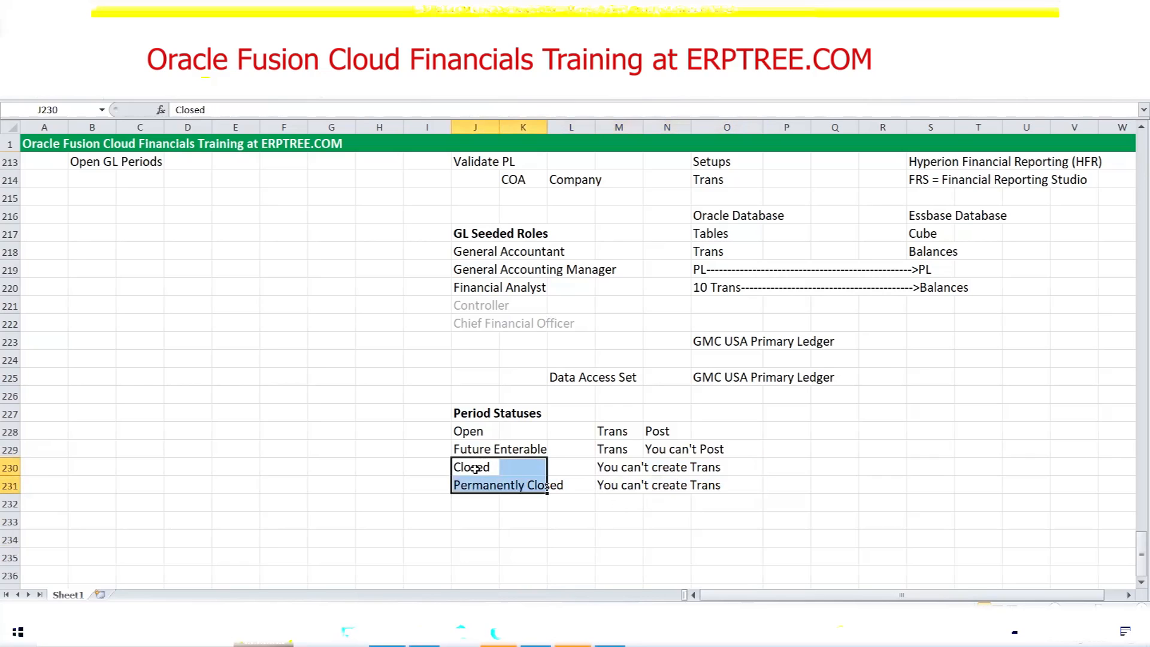
pyautogui.click(476, 467)
# Step: Note "ReOpen" for the Closed status in cell P230
pyautogui.click(767, 474)
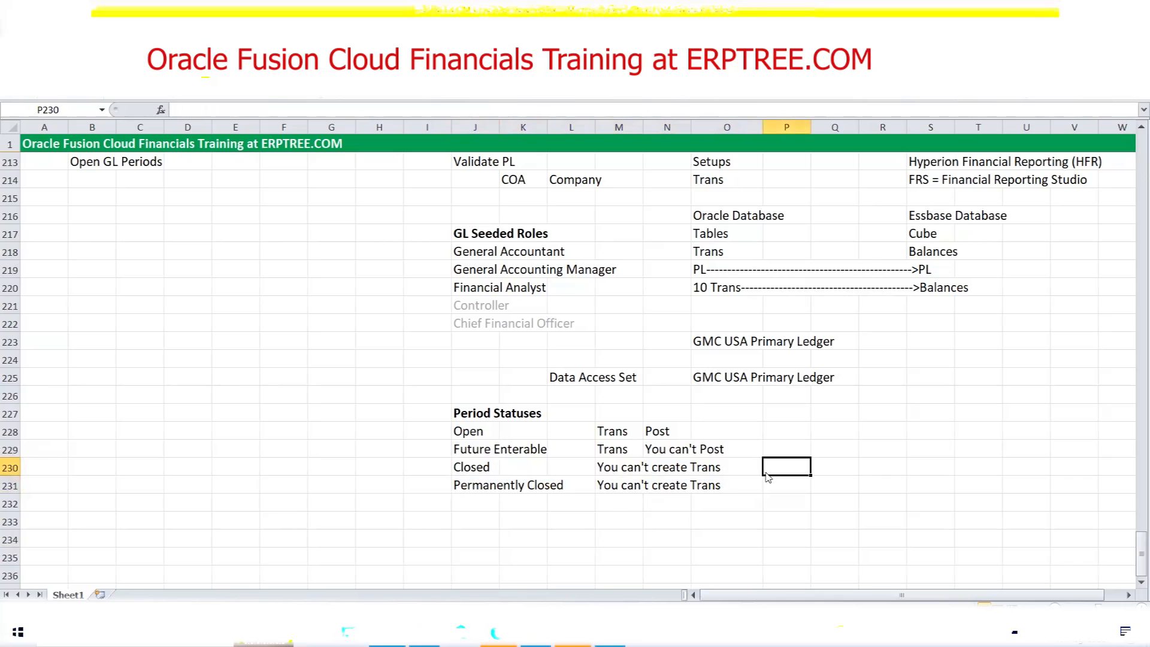
pyautogui.write('Re')
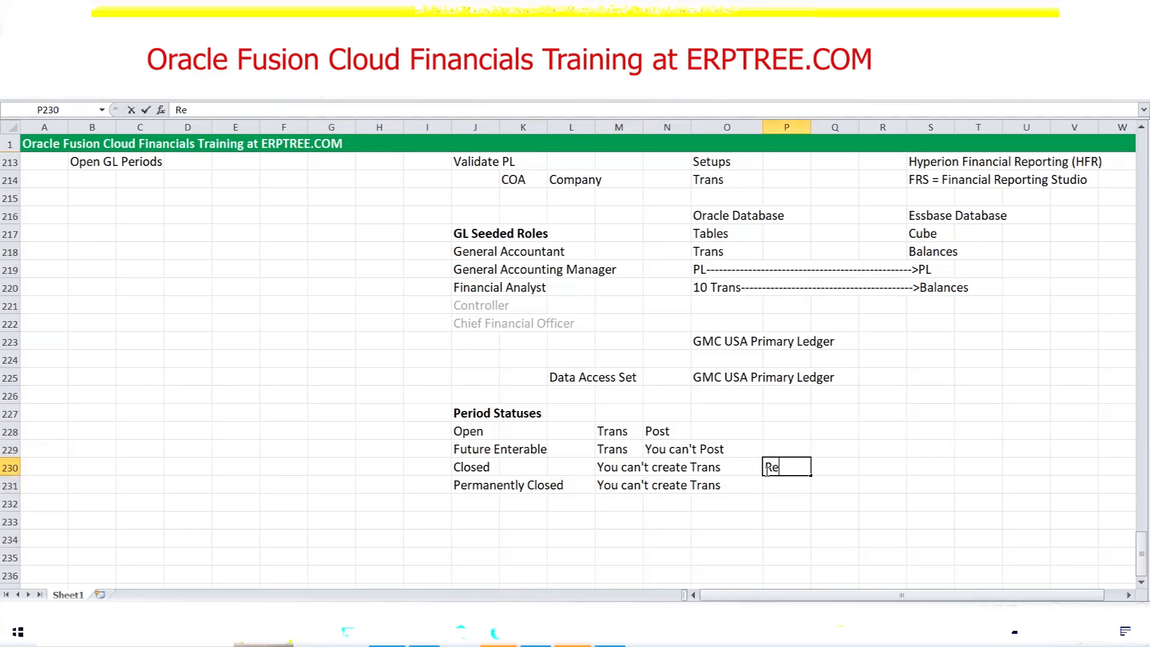
pyautogui.write('Open')
pyautogui.click(790, 484)
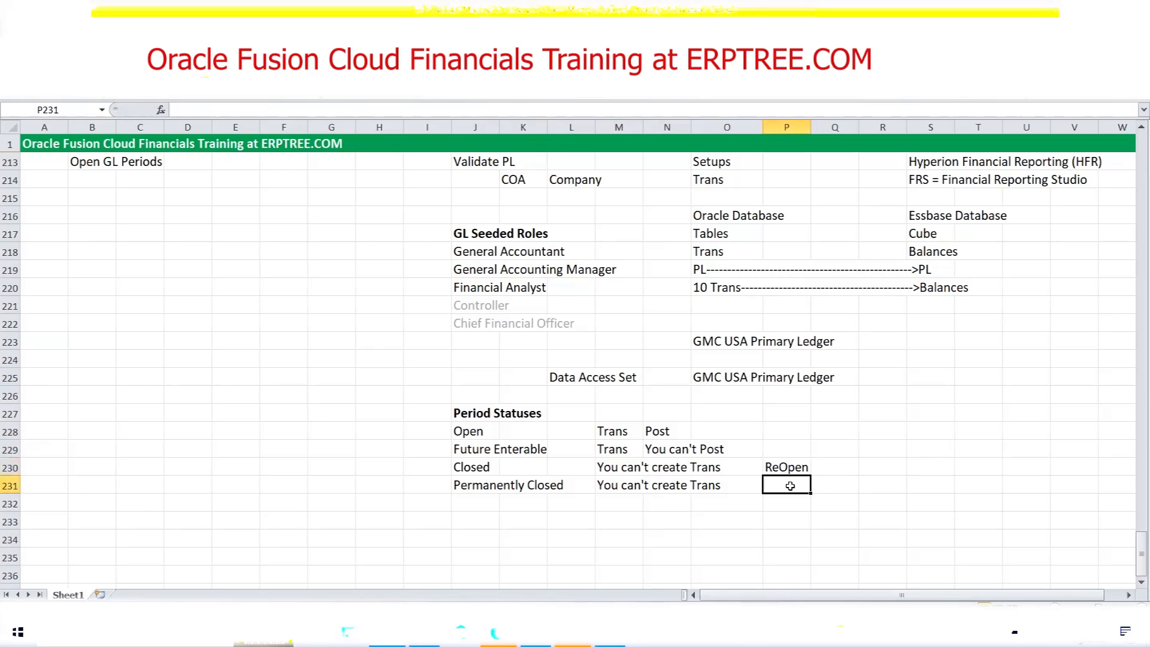
pyautogui.click(786, 470)
pyautogui.moveTo(607, 432); pyautogui.dragTo(670, 432)
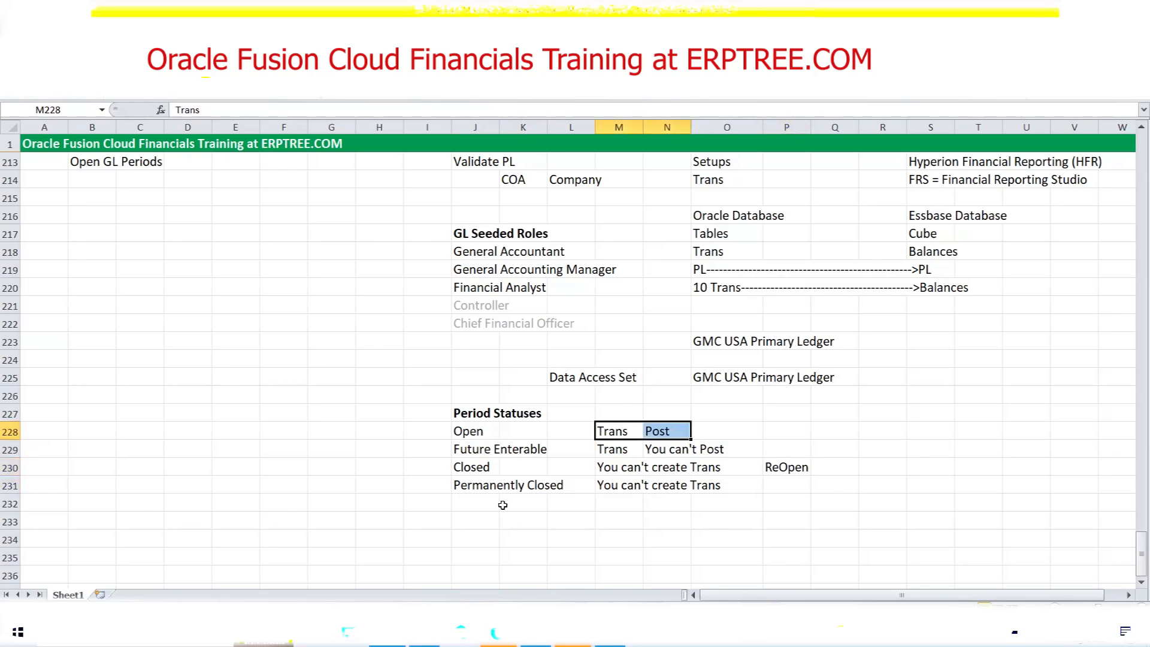
pyautogui.click(498, 487)
pyautogui.moveTo(498, 488); pyautogui.dragTo(589, 489)
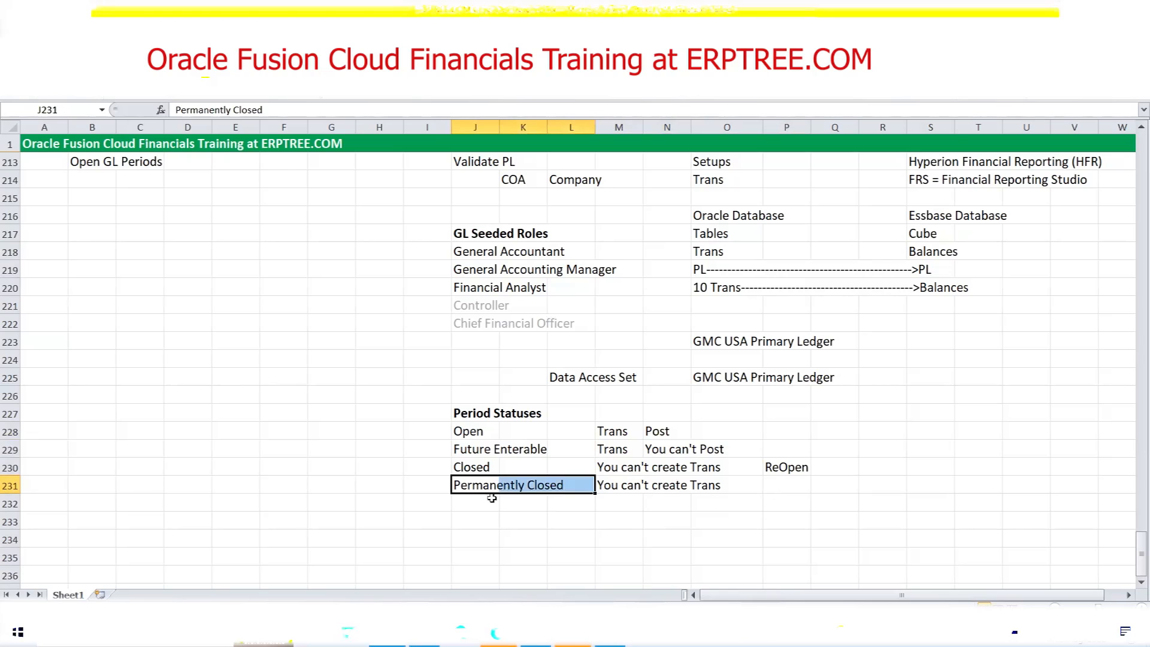
pyautogui.moveTo(605, 487); pyautogui.dragTo(697, 485)
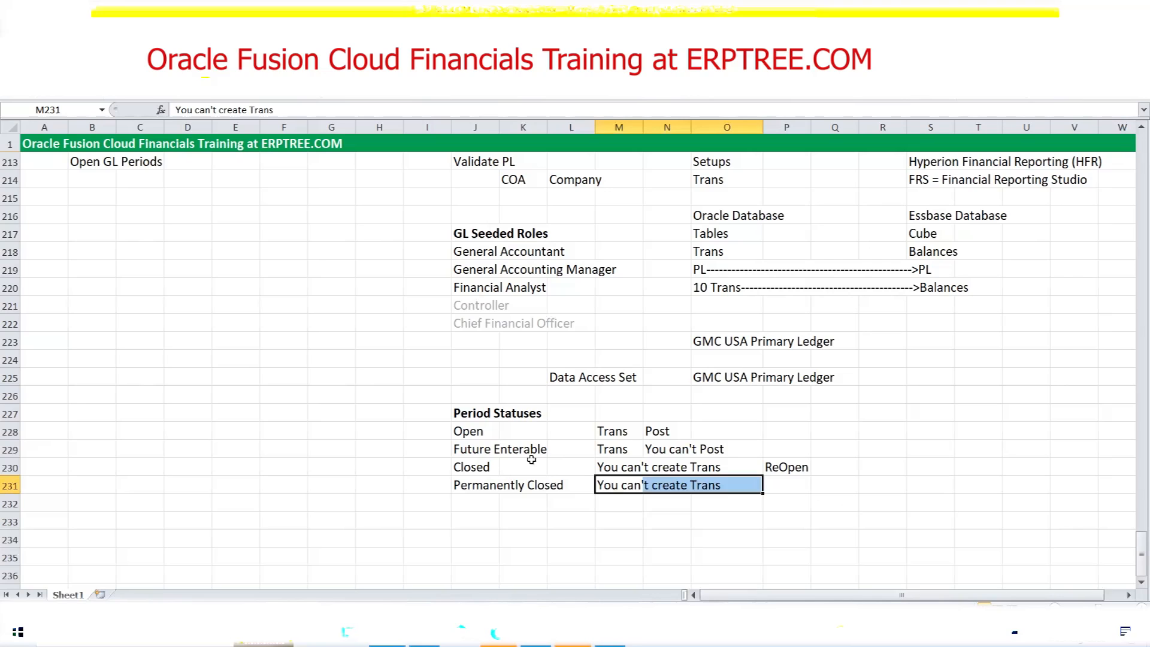
pyautogui.click(488, 434)
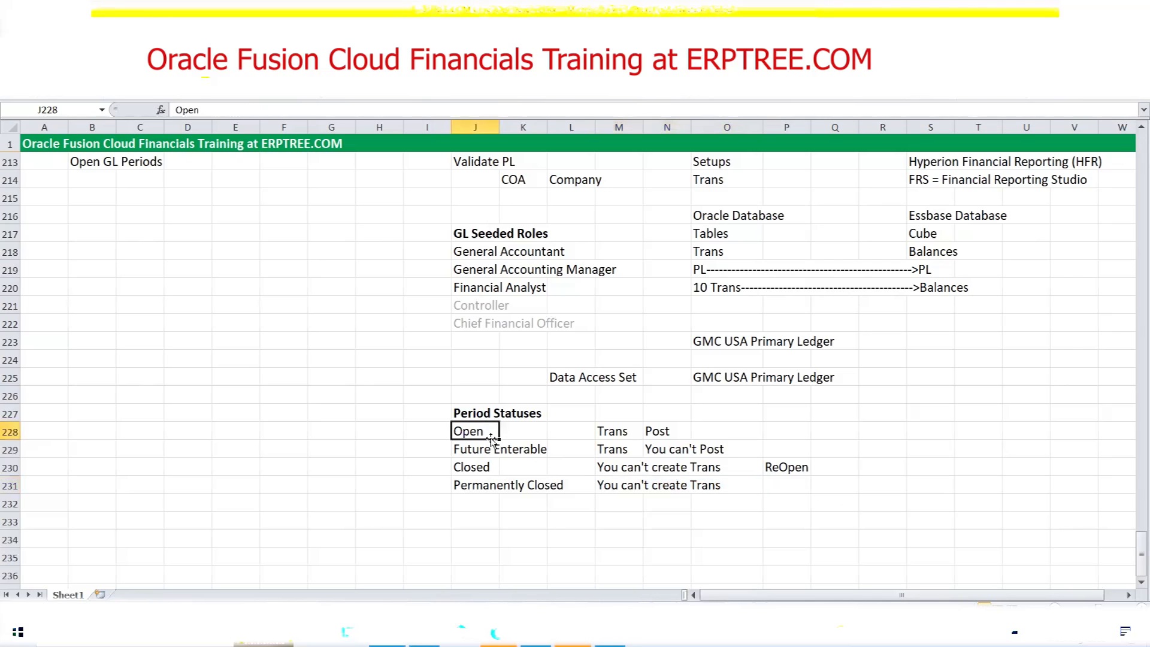
# Step: Review what the Open and Future Enterable statuses allow in the Period Statuses notes
pyautogui.moveTo(487, 431); pyautogui.dragTo(549, 488)
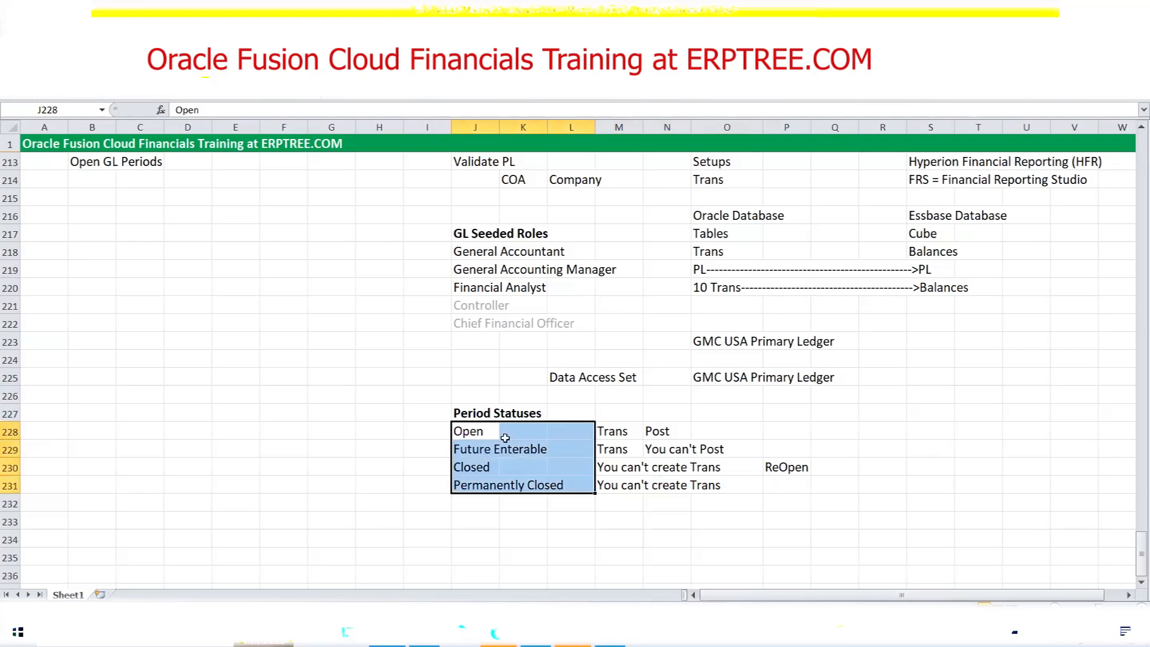
pyautogui.click(488, 431)
pyautogui.click(613, 431)
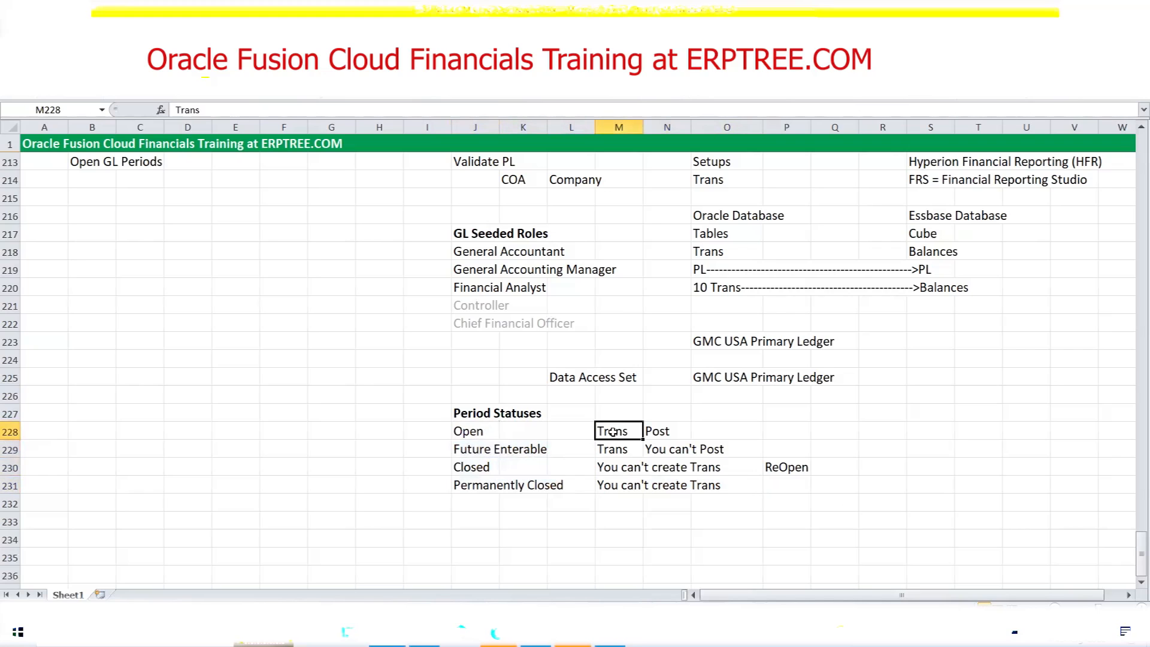
pyautogui.click(660, 428)
pyautogui.click(484, 447)
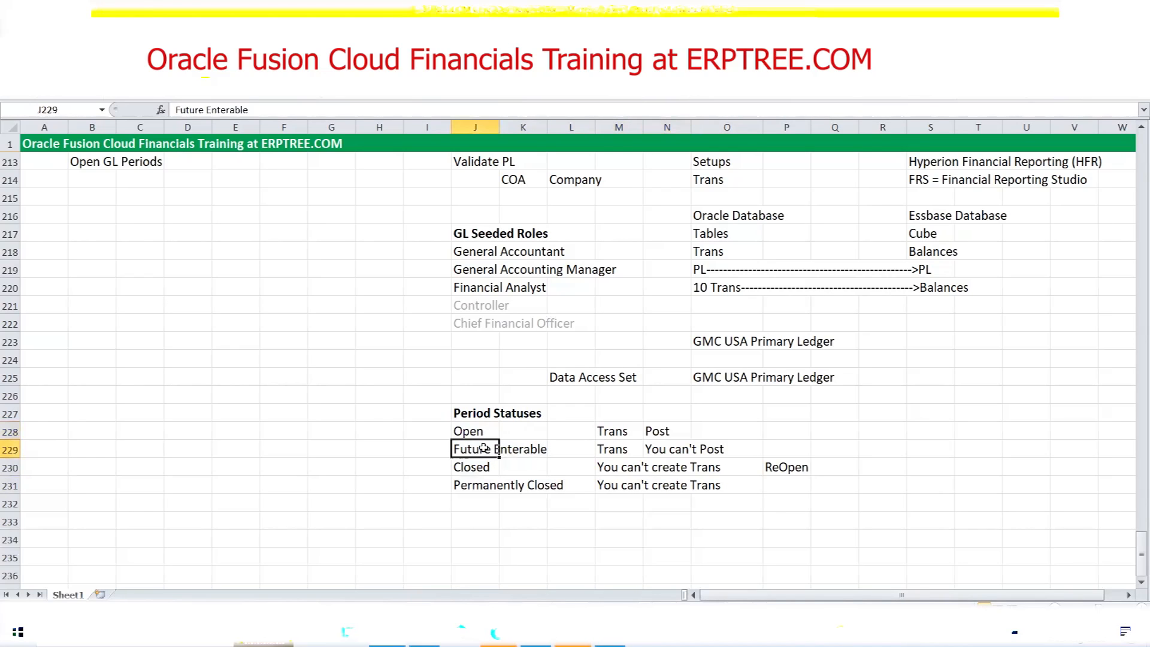
pyautogui.click(607, 454)
pyautogui.click(662, 450)
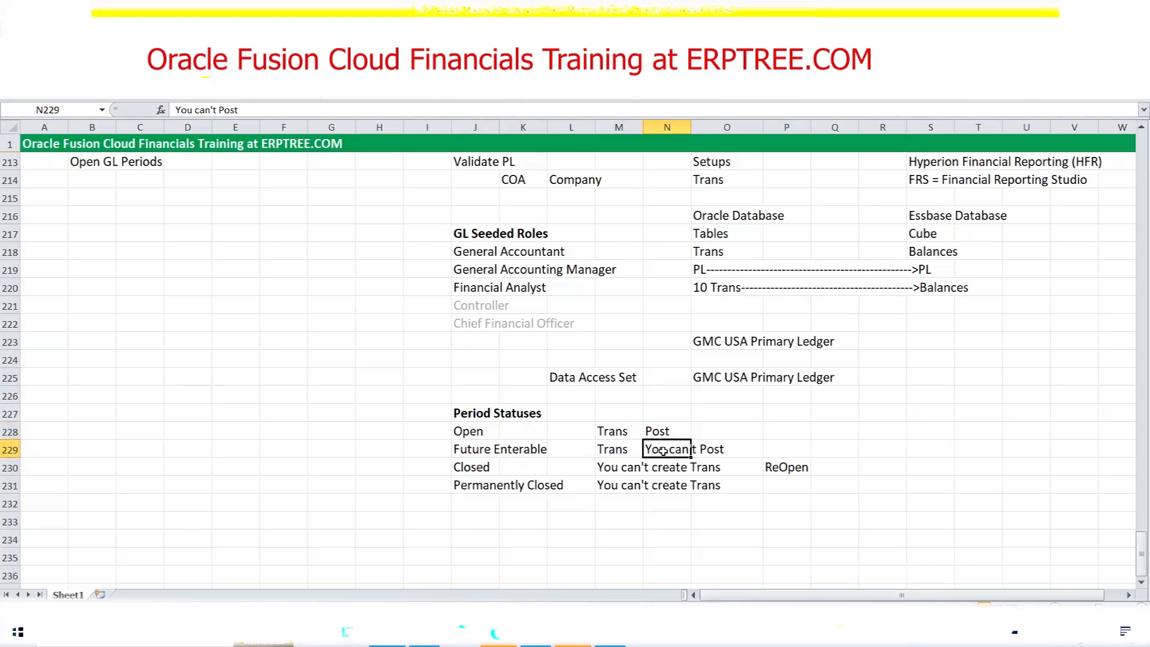
# Step: Switch to Oracle Fusion to inspect the Jan-22 and Feb-22 periods, and return to the Period Statuses block in the Excel notes
pyautogui.click(535, 632)
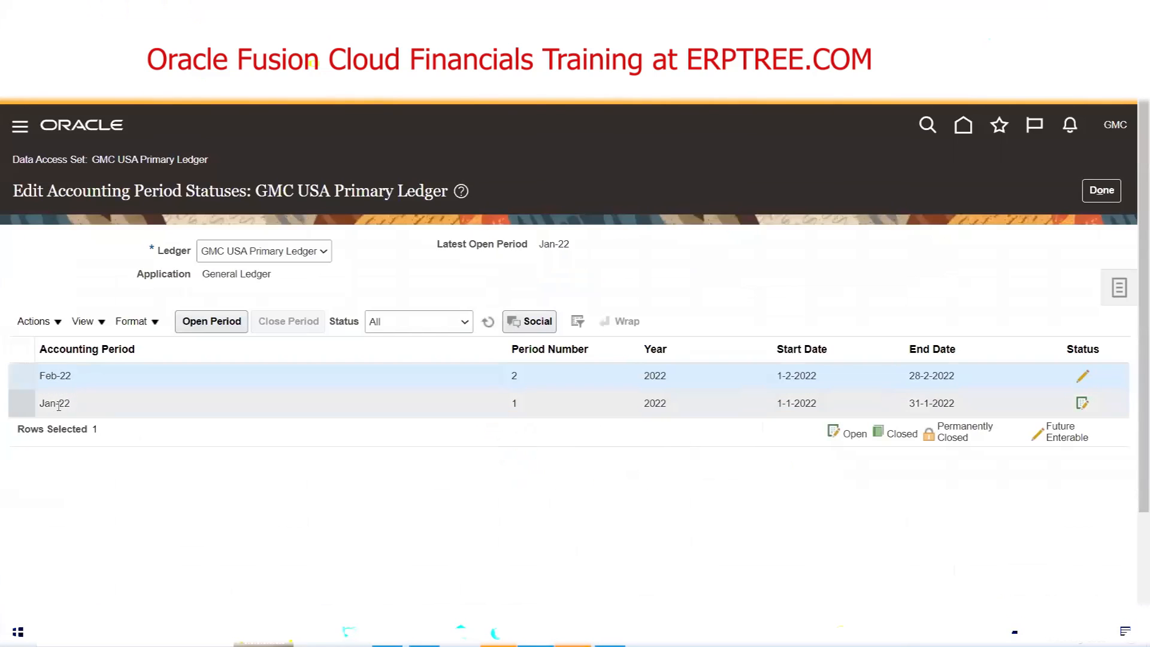
pyautogui.click(58, 405)
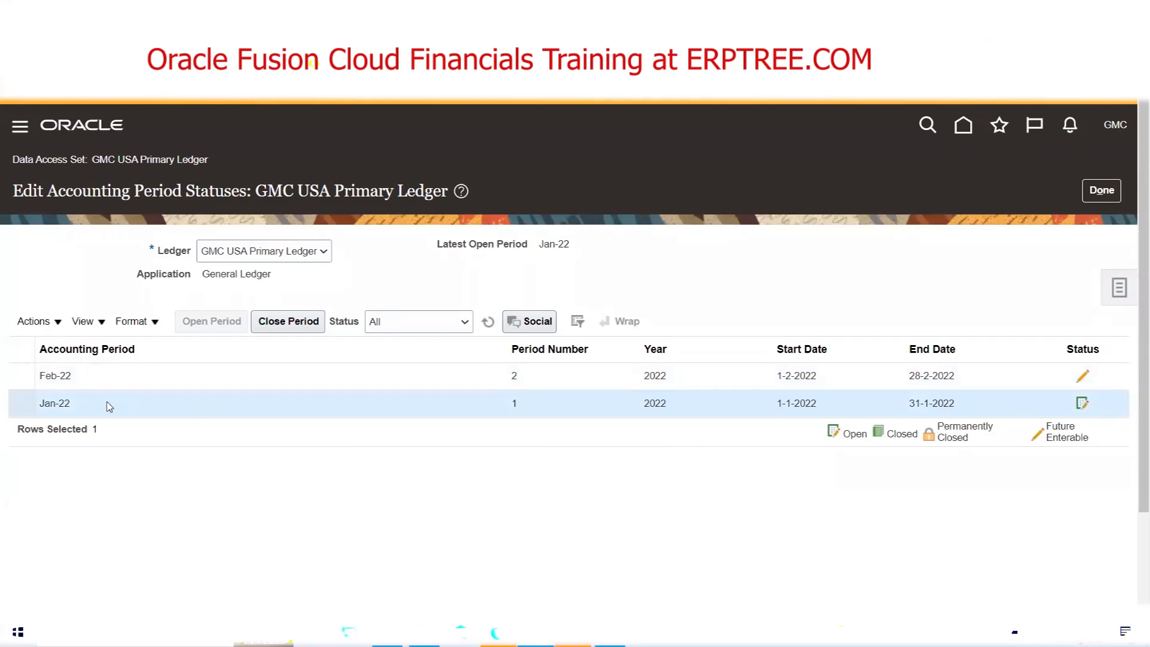
pyautogui.click(95, 377)
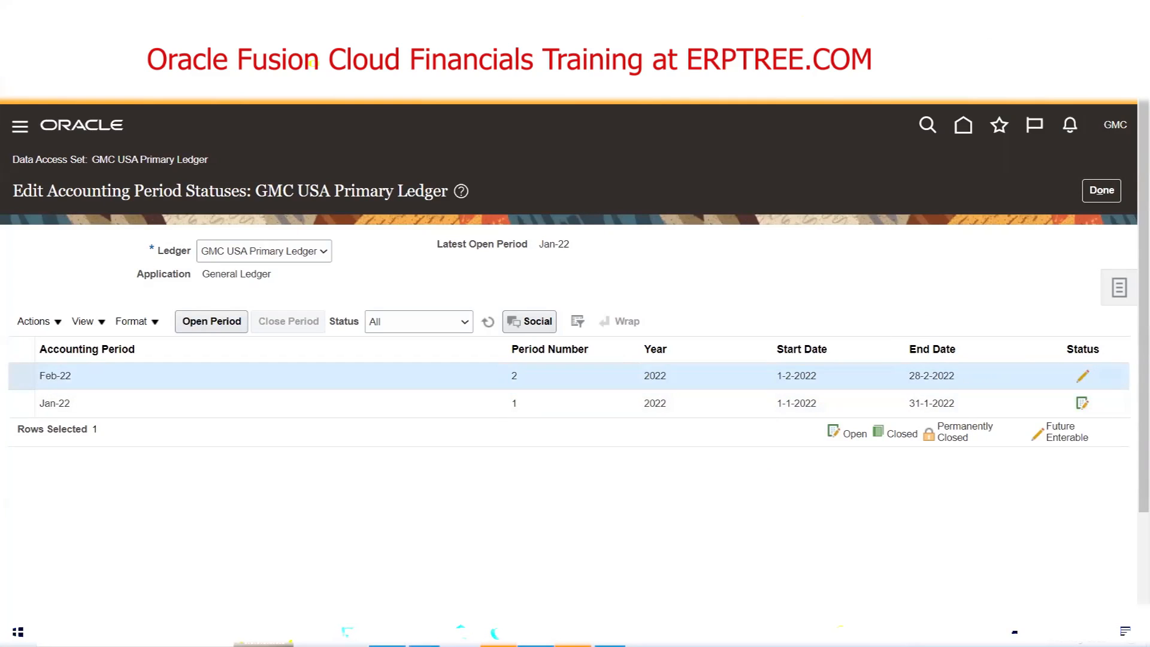
pyautogui.hotkey('alt', 'Tab')
pyautogui.moveTo(474, 412); pyautogui.dragTo(818, 483)
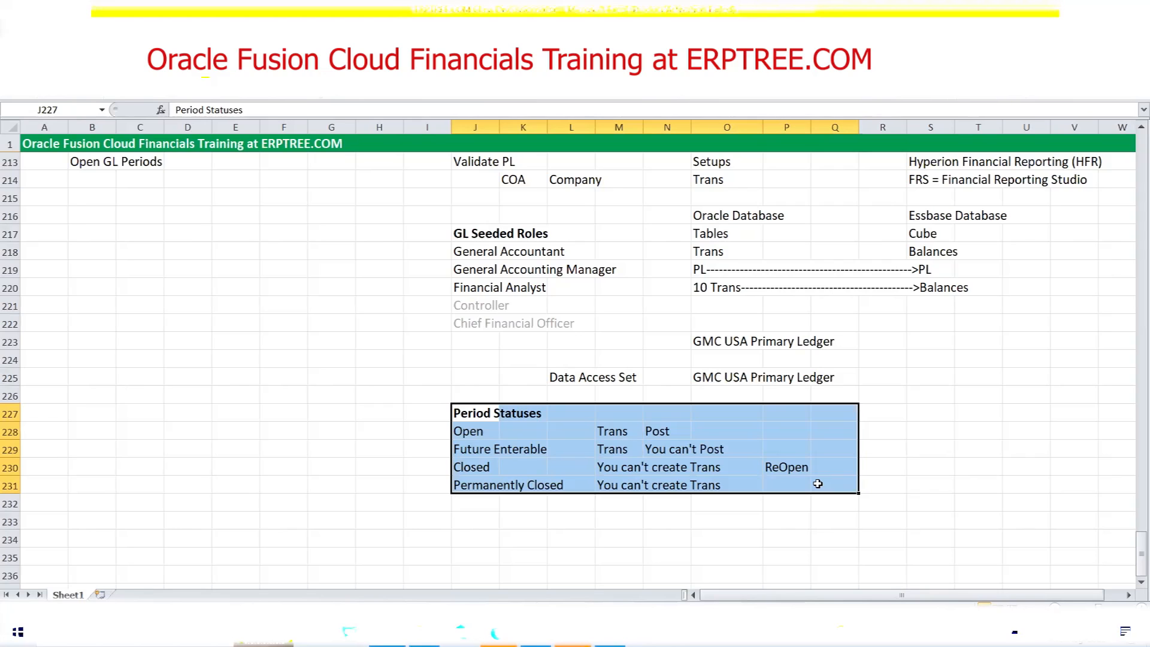
pyautogui.click(959, 484)
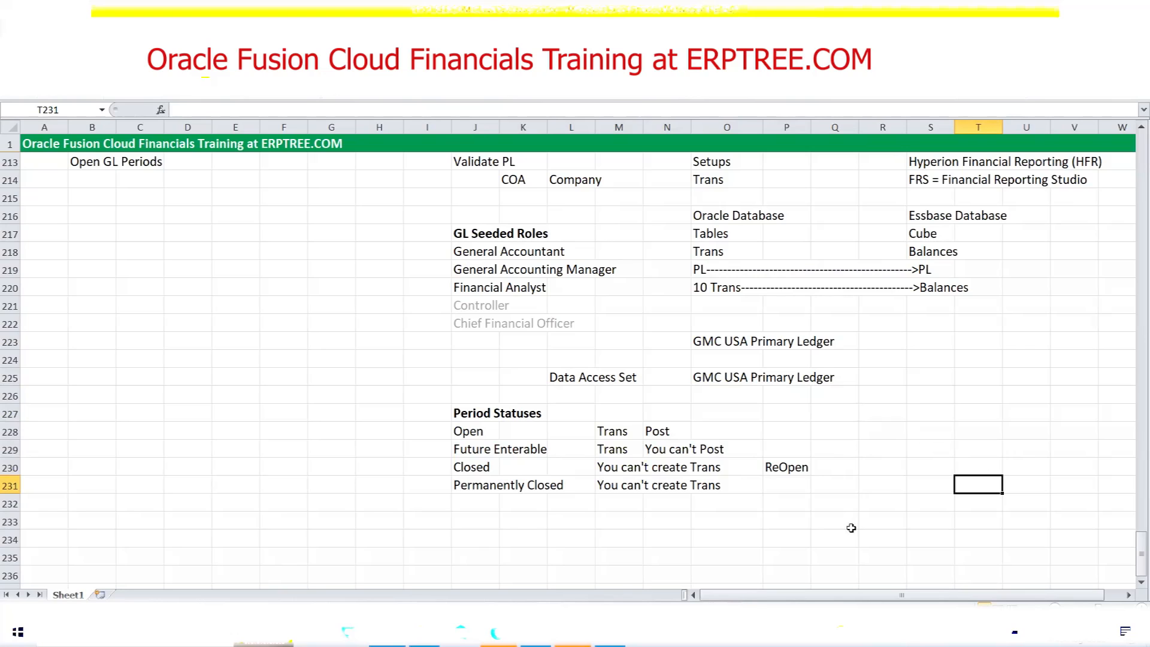
# Step: Compare the Jan-22 and Feb-22 periods in Oracle Fusion with the Excel status notes, including the Closed row and its ReOpen remark
pyautogui.hotkey('alt', 'Tab')
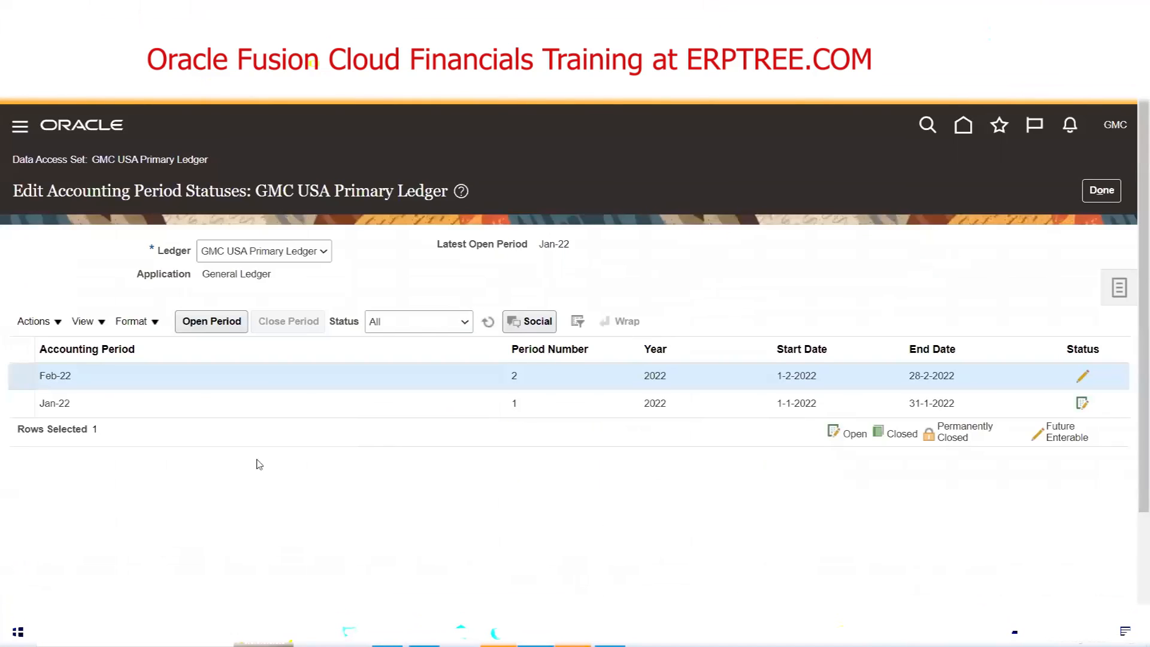
pyautogui.click(128, 407)
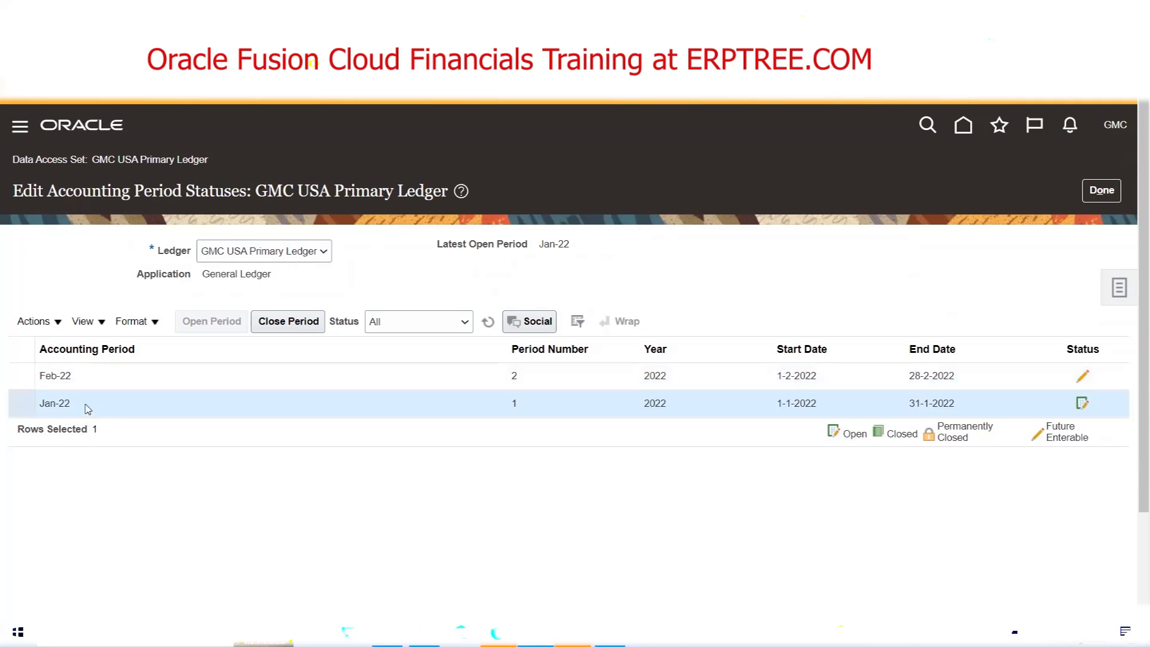
pyautogui.click(72, 379)
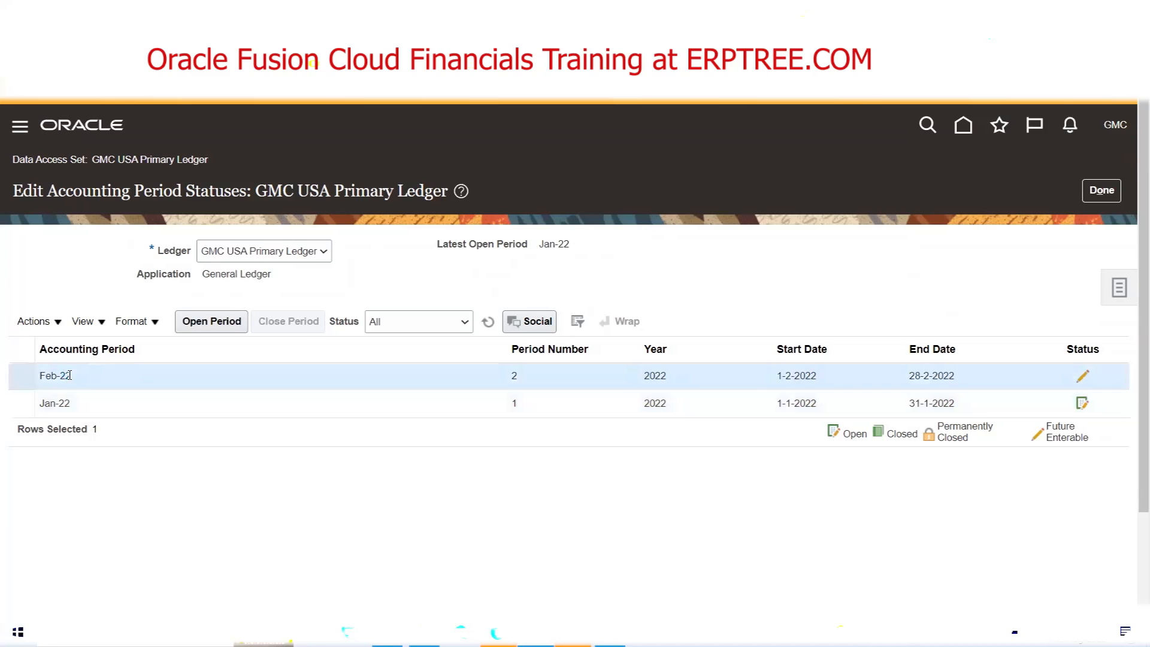
pyautogui.click(69, 403)
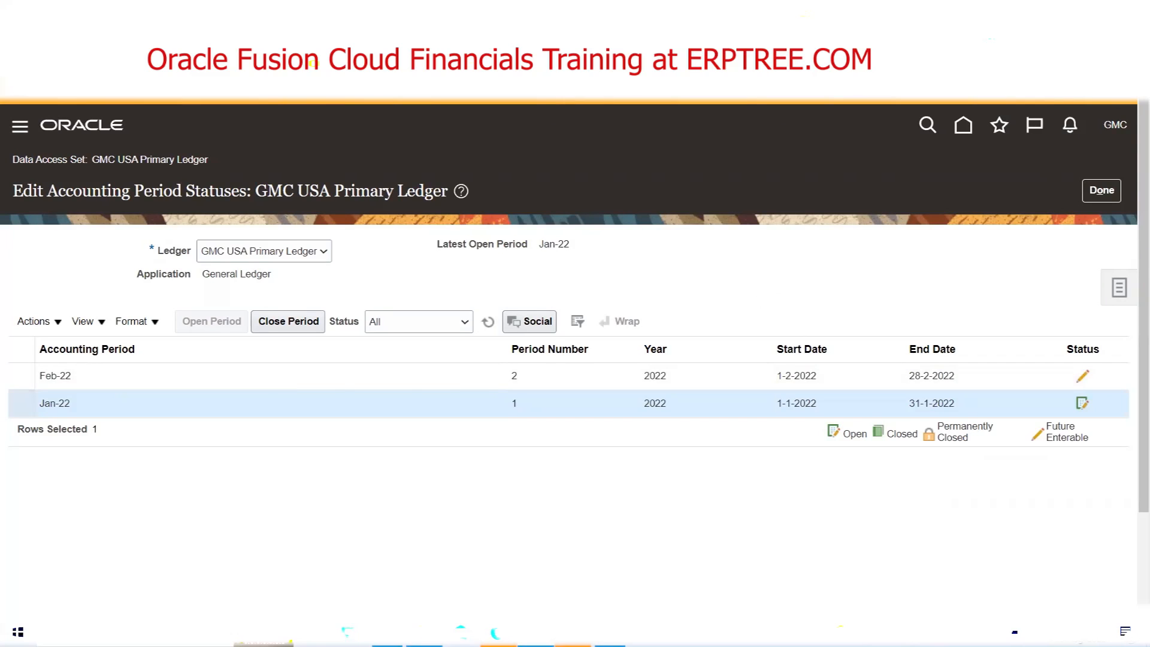
pyautogui.click(535, 633)
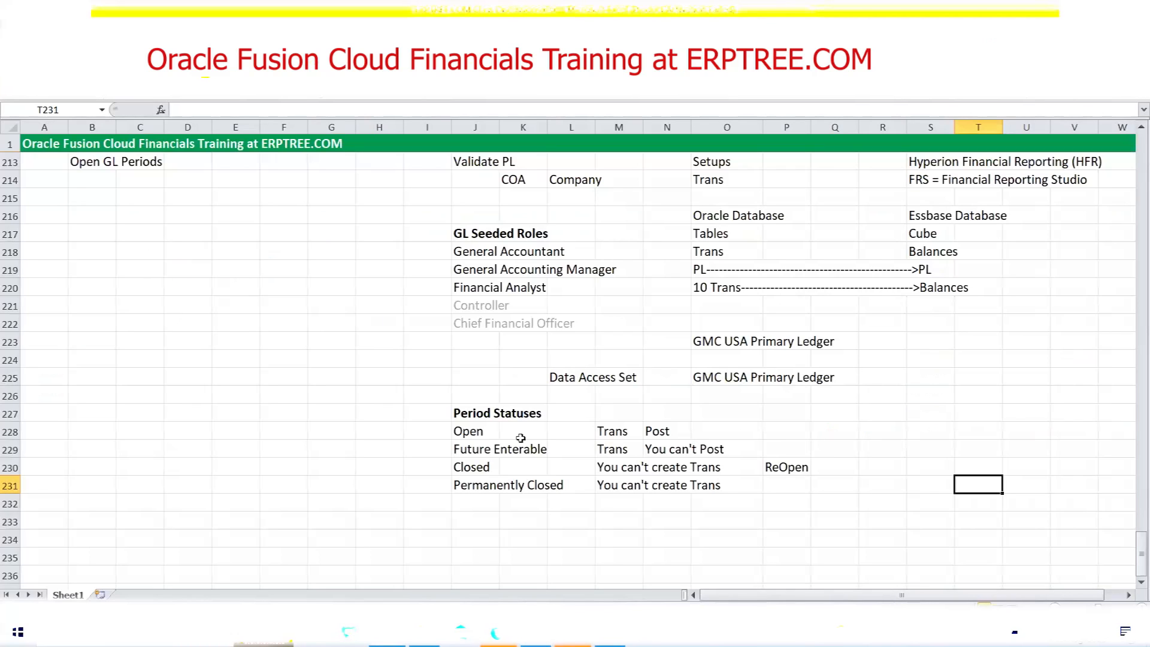
pyautogui.moveTo(475, 417); pyautogui.dragTo(786, 484)
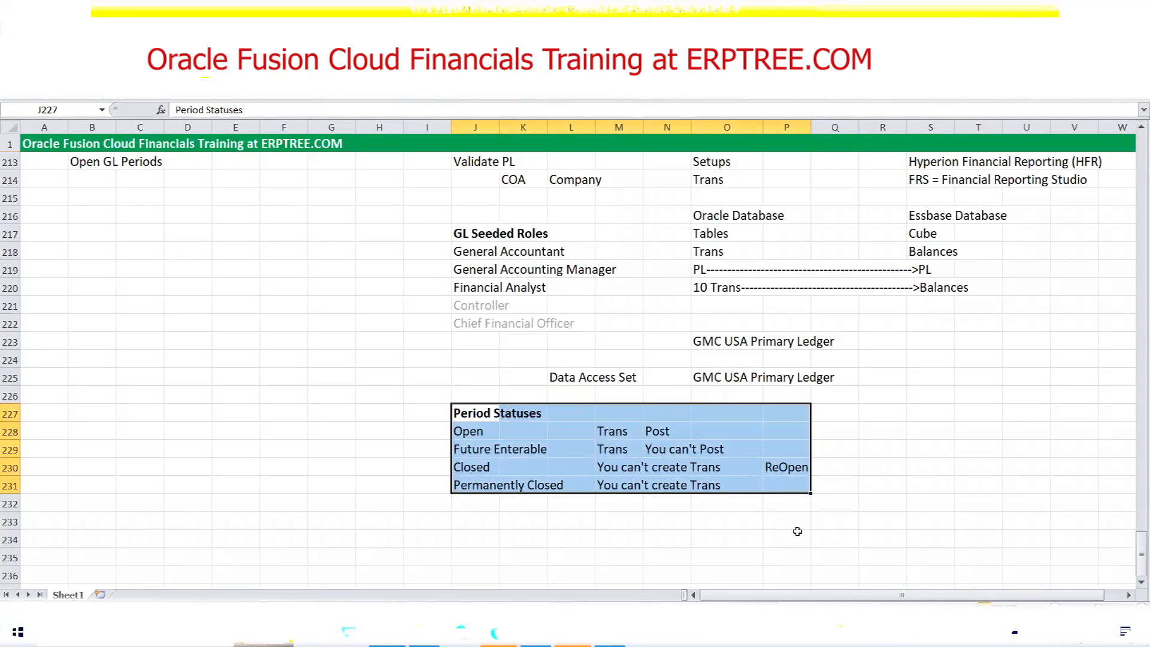
pyautogui.moveTo(471, 467); pyautogui.dragTo(785, 467)
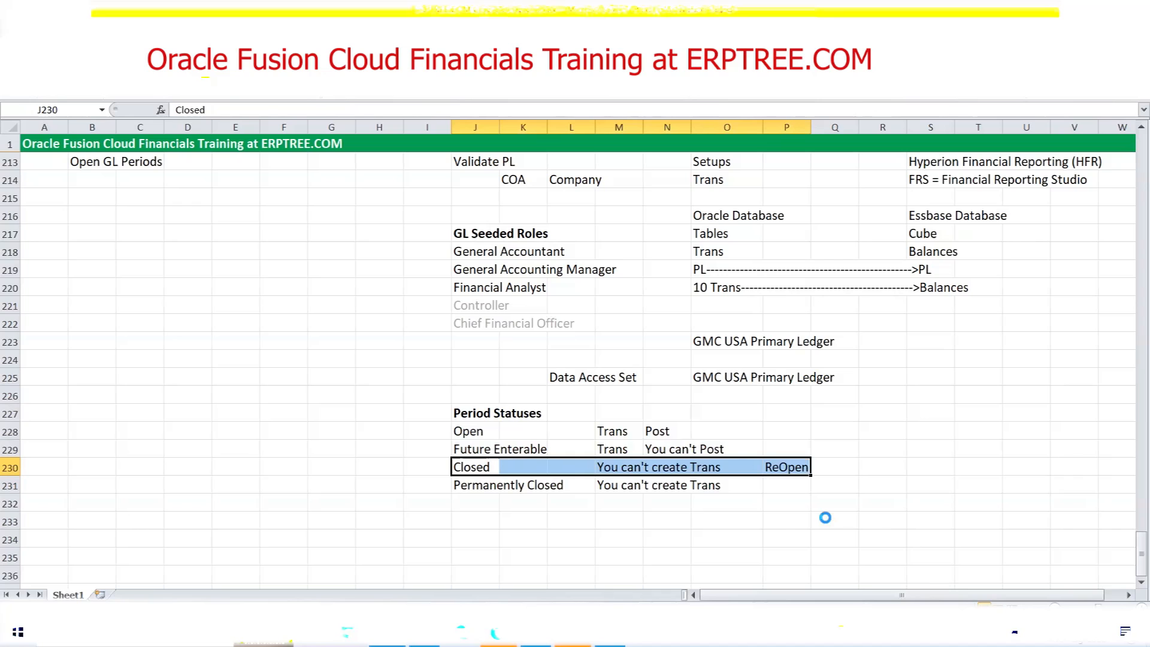
# Step: Switch to Oracle Fusion, open the Feb-22 accounting period for GMC USA Primary Ledger and refresh the period list
pyautogui.click(536, 633)
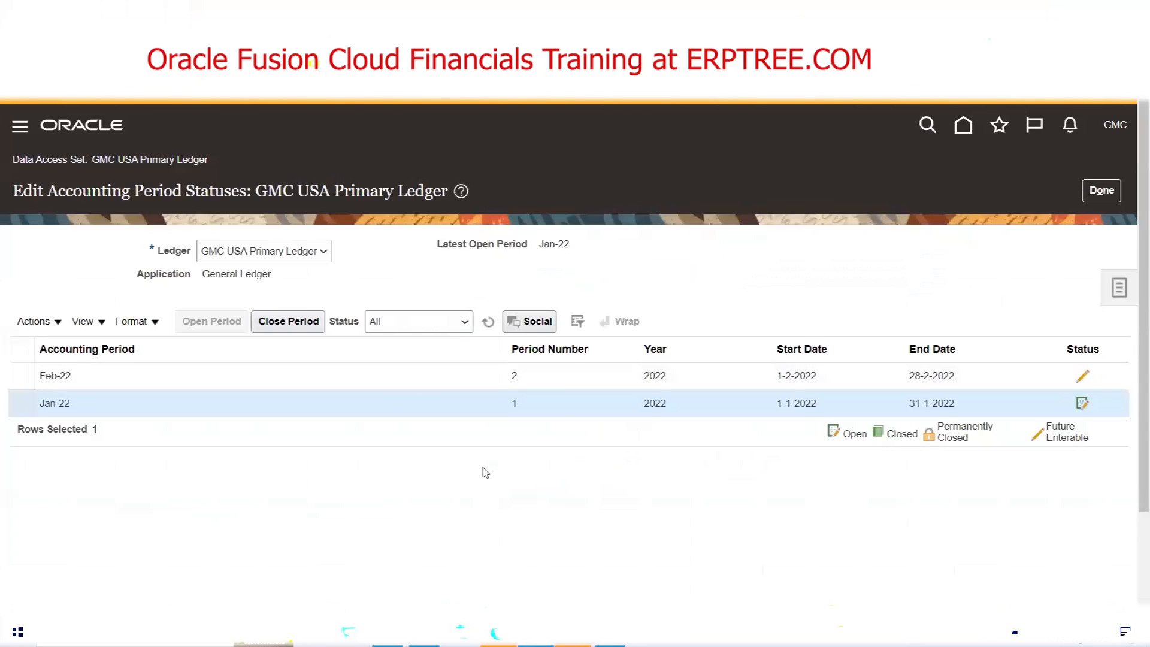
pyautogui.click(128, 381)
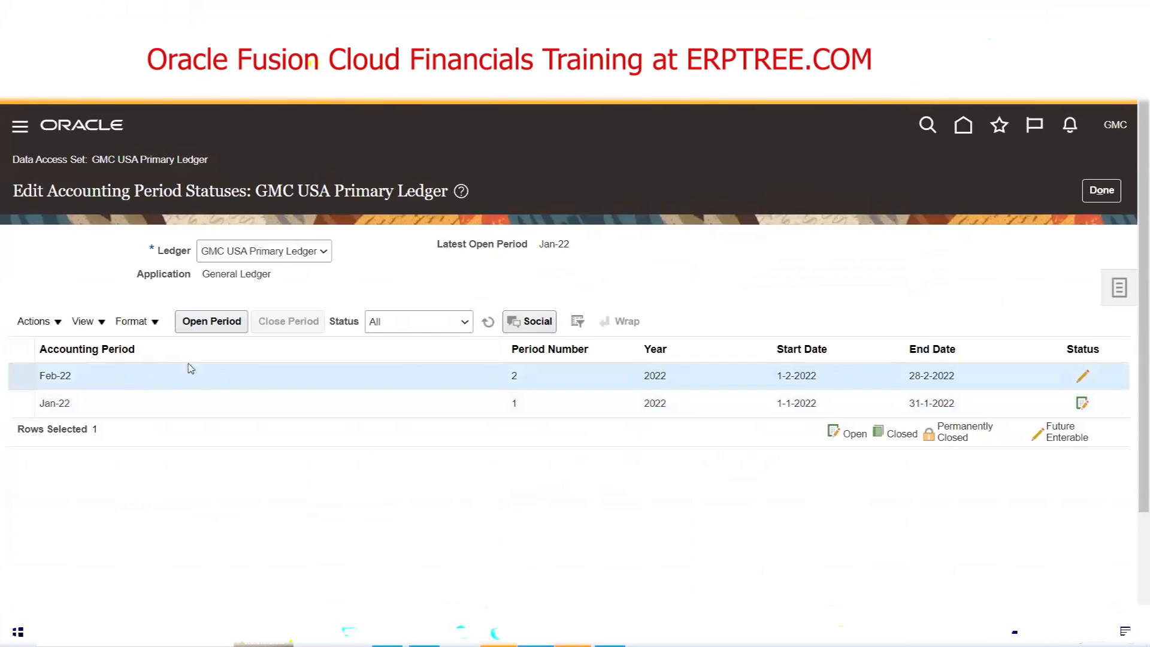
pyautogui.click(209, 324)
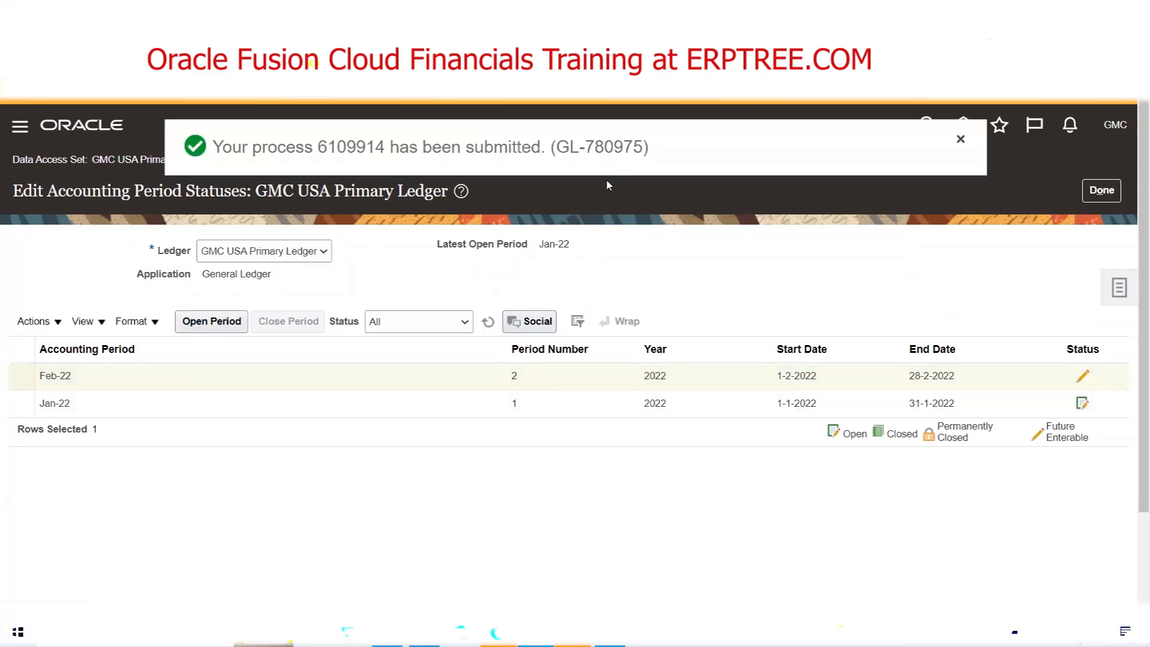
pyautogui.click(489, 324)
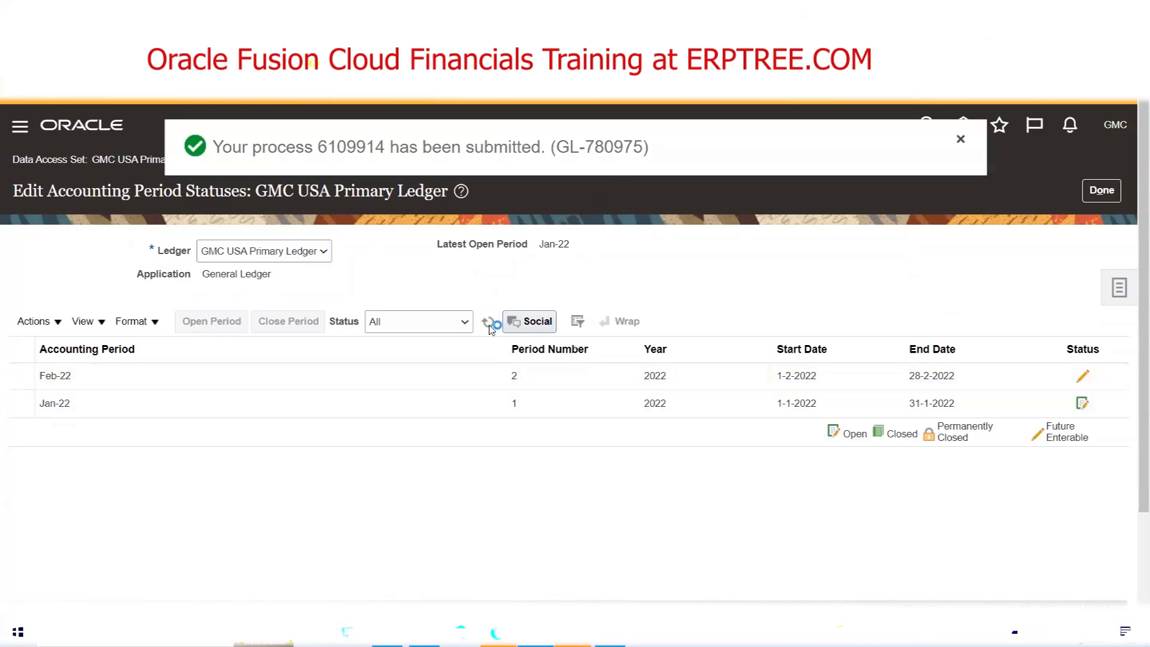
pyautogui.click(490, 327)
pyautogui.click(489, 326)
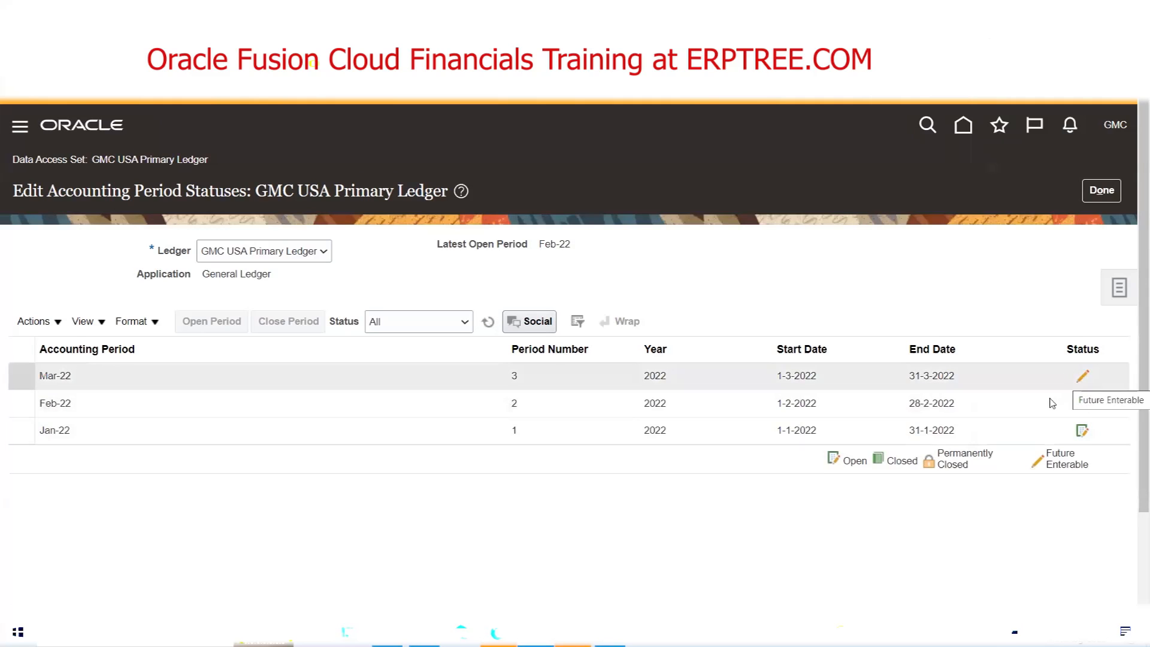
# Step: Starting from Mar-22, open all periods up to target period Aug-22 with Open Target Period and accept the warning
pyautogui.click(74, 376)
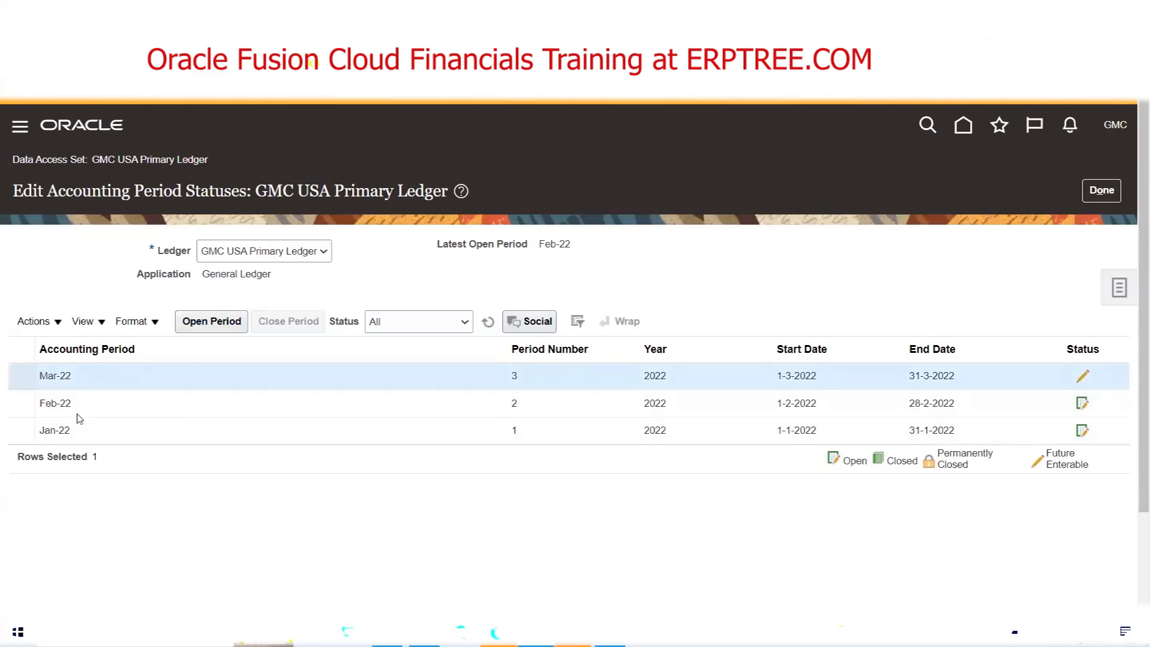
pyautogui.click(60, 325)
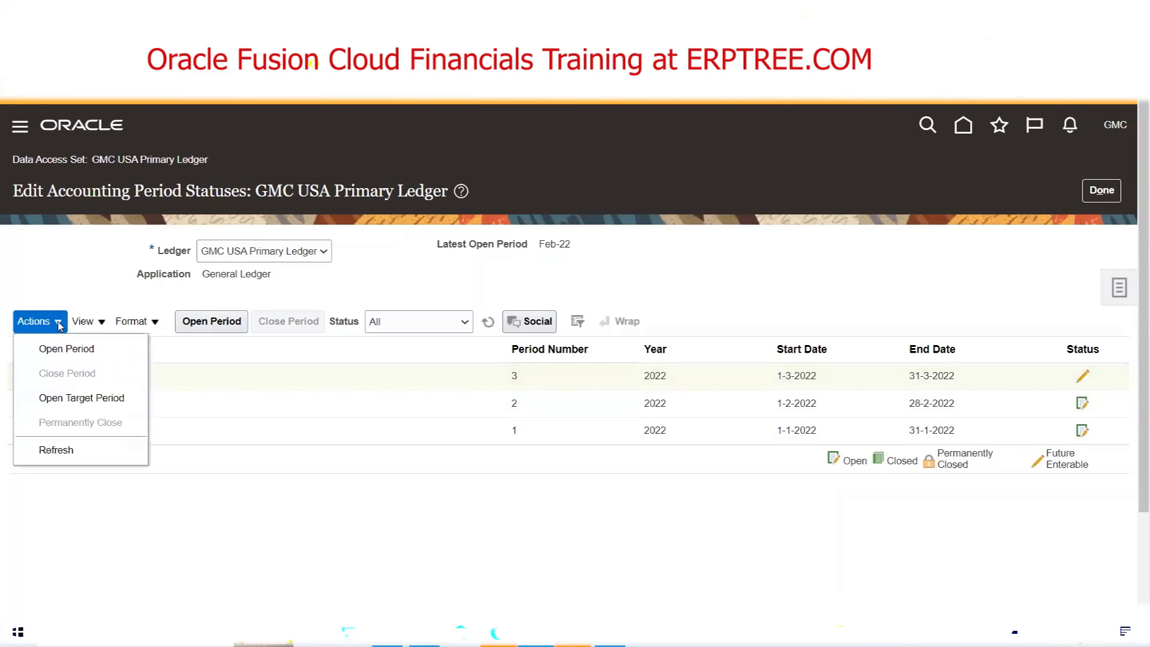
pyautogui.click(76, 400)
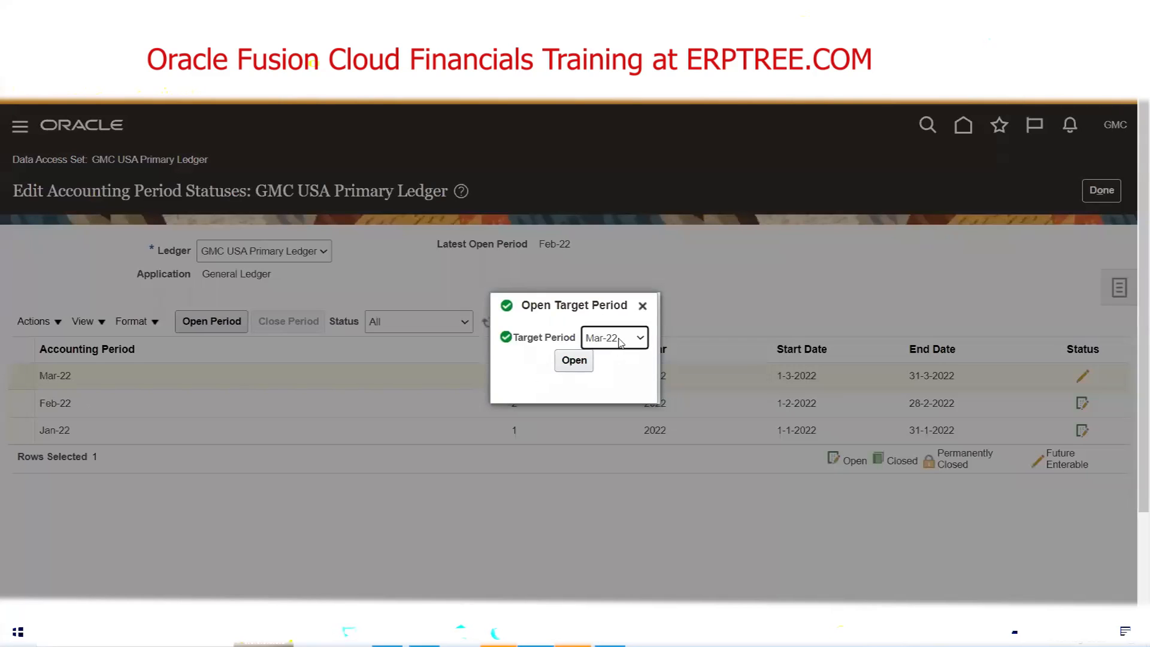
pyautogui.click(621, 339)
pyautogui.click(614, 420)
pyautogui.click(575, 363)
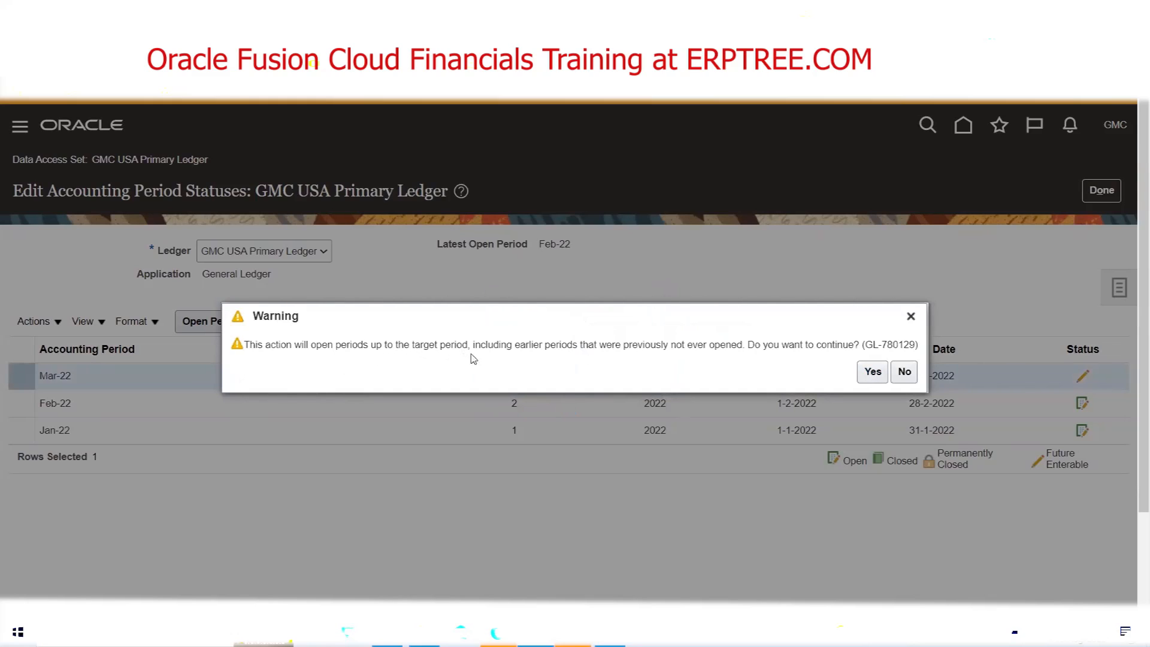
pyautogui.click(869, 371)
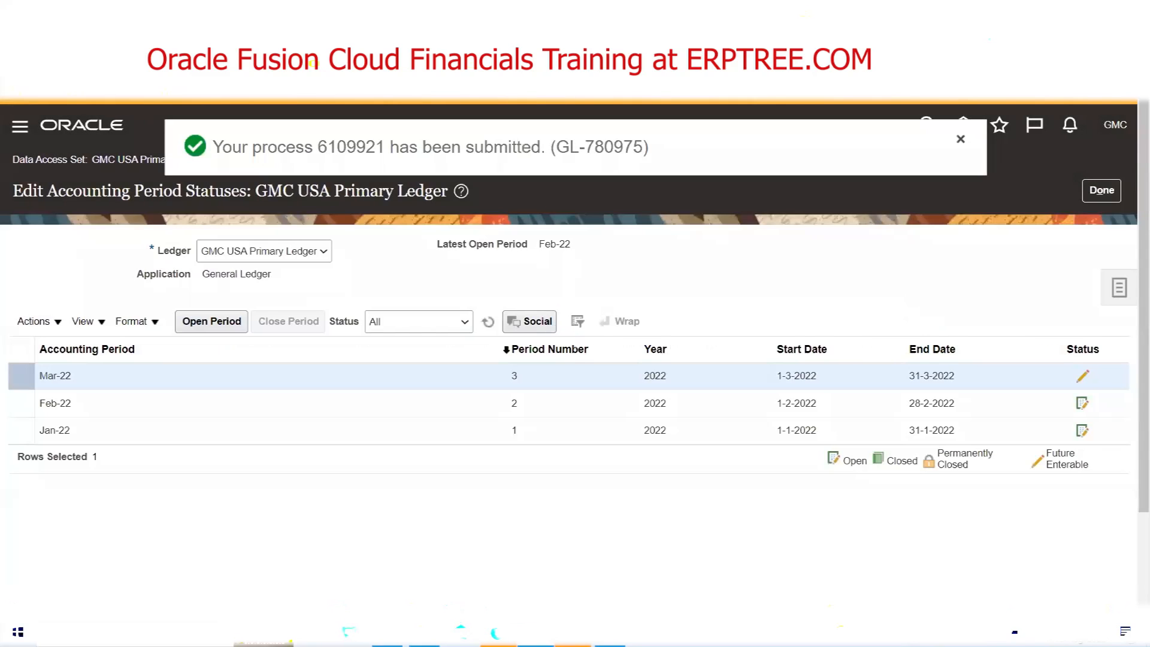
# Step: Refresh the accounting period list repeatedly to update the statuses for the submitted target period
pyautogui.click(487, 327)
pyautogui.click(488, 327)
pyautogui.click(488, 325)
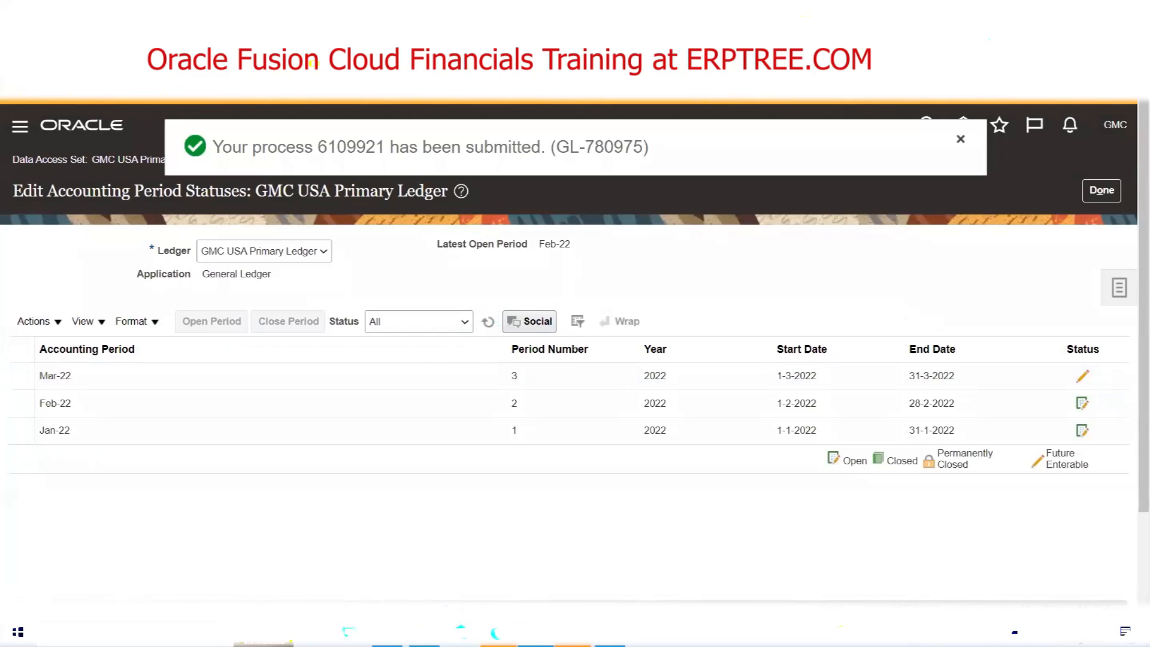
pyautogui.click(488, 323)
pyautogui.click(490, 325)
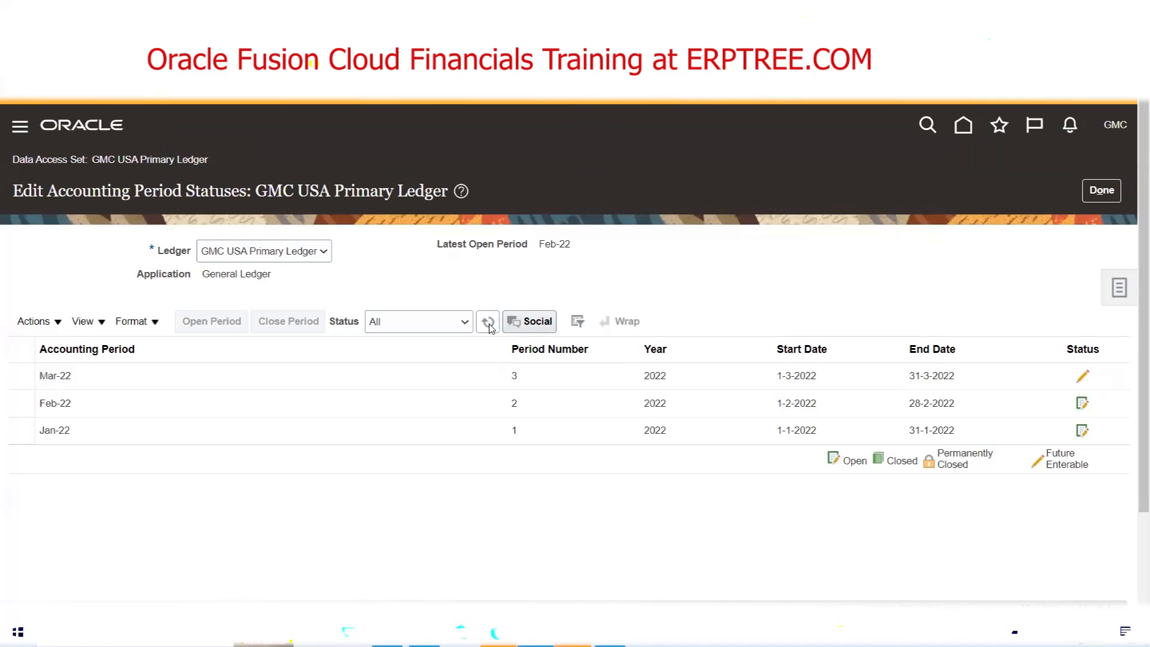
pyautogui.click(490, 326)
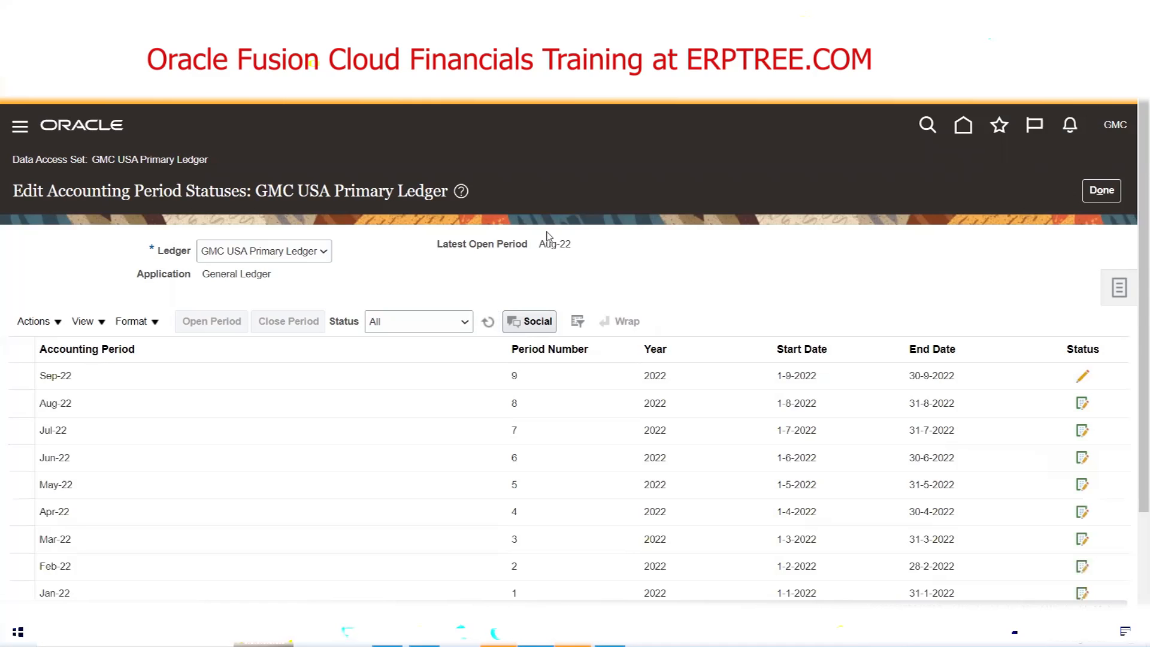
# Step: Close the Jan-22 accounting period and refresh the period list repeatedly to update its status
pyautogui.scroll(-2, 711, 299)
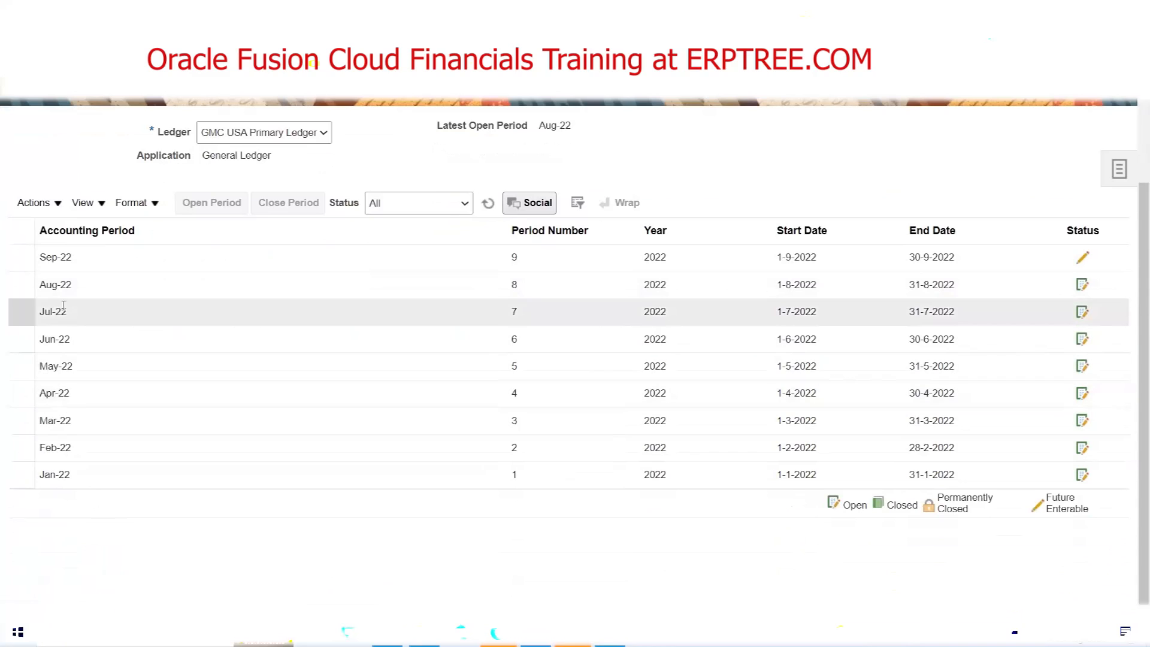
pyautogui.click(70, 282)
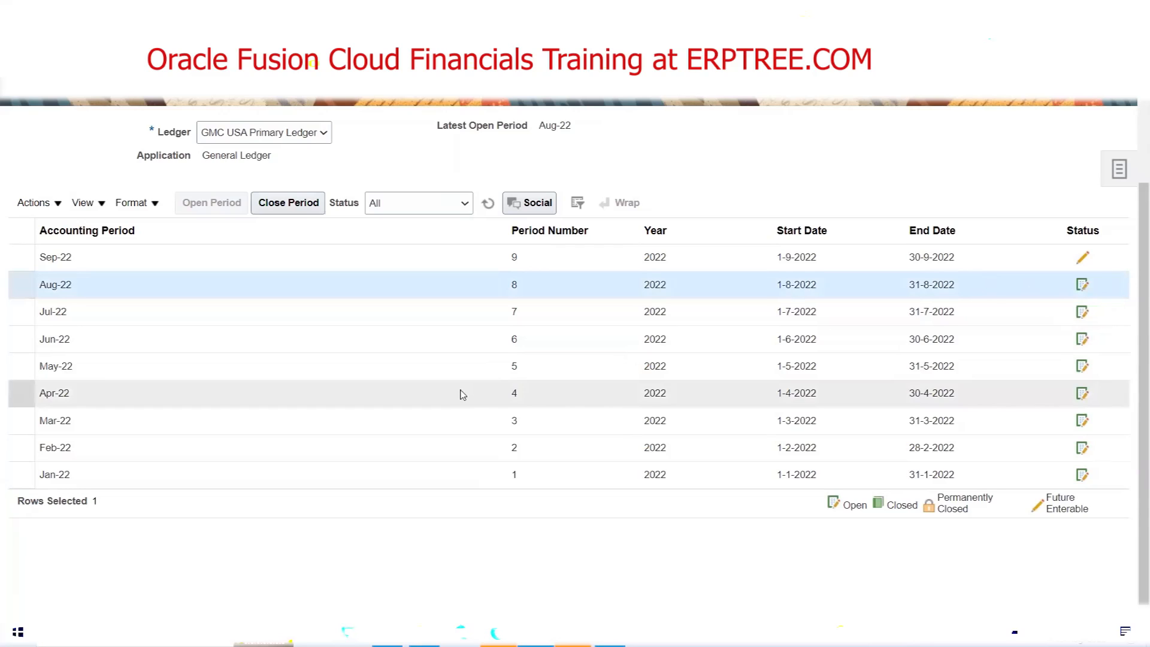
pyautogui.click(101, 468)
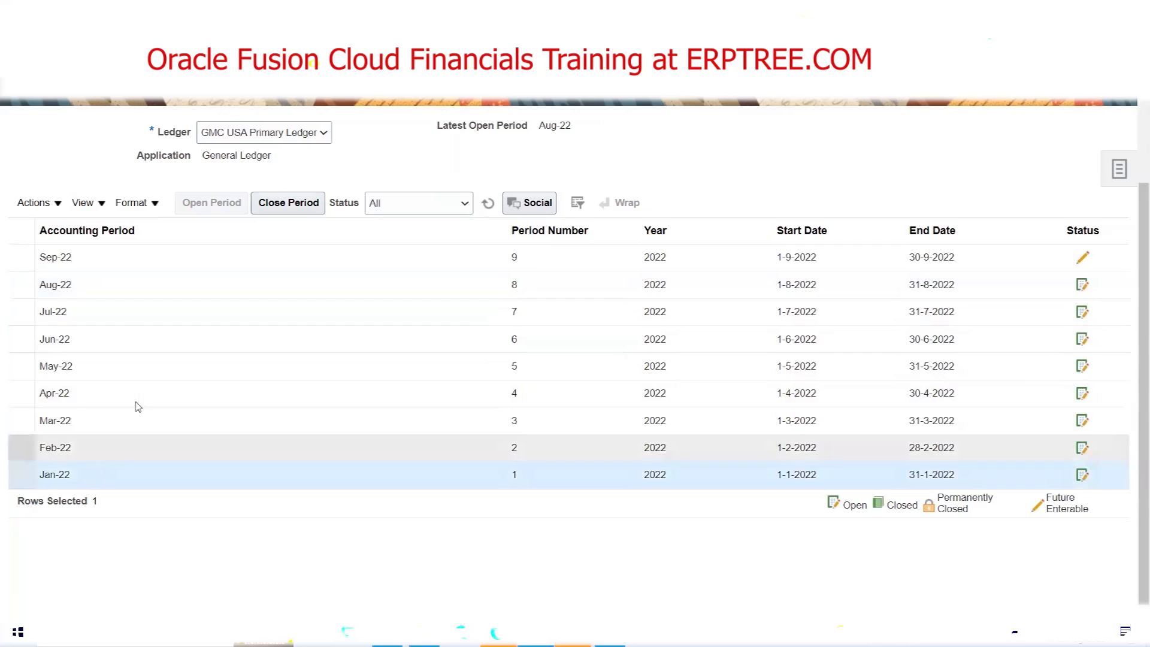
pyautogui.click(296, 211)
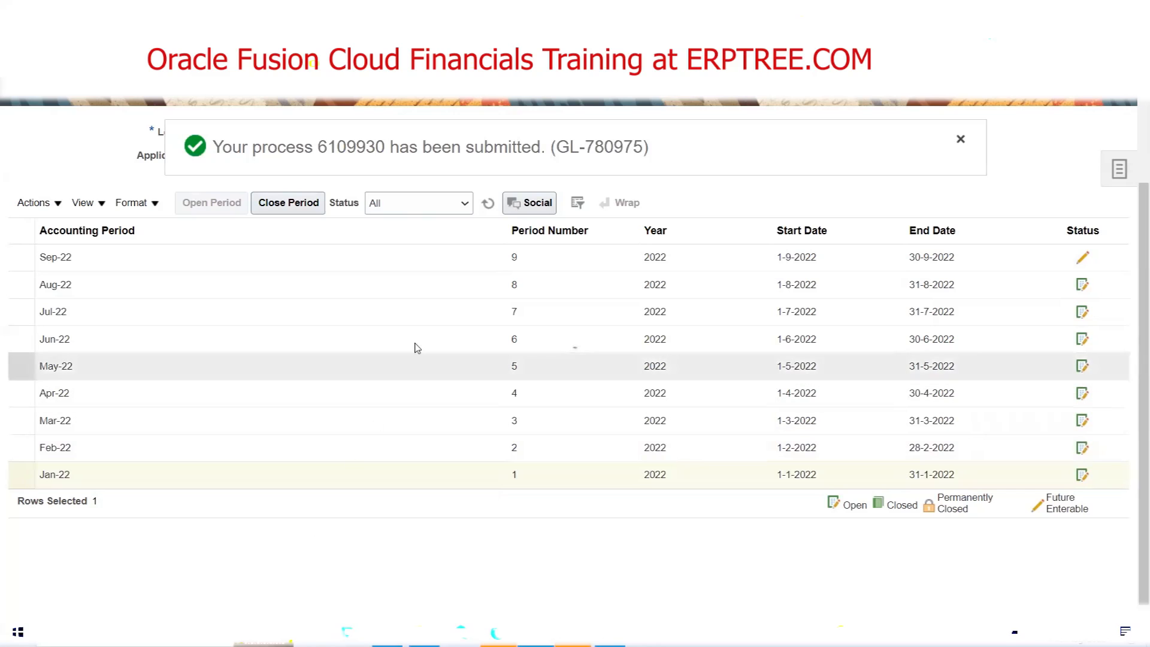
pyautogui.click(489, 204)
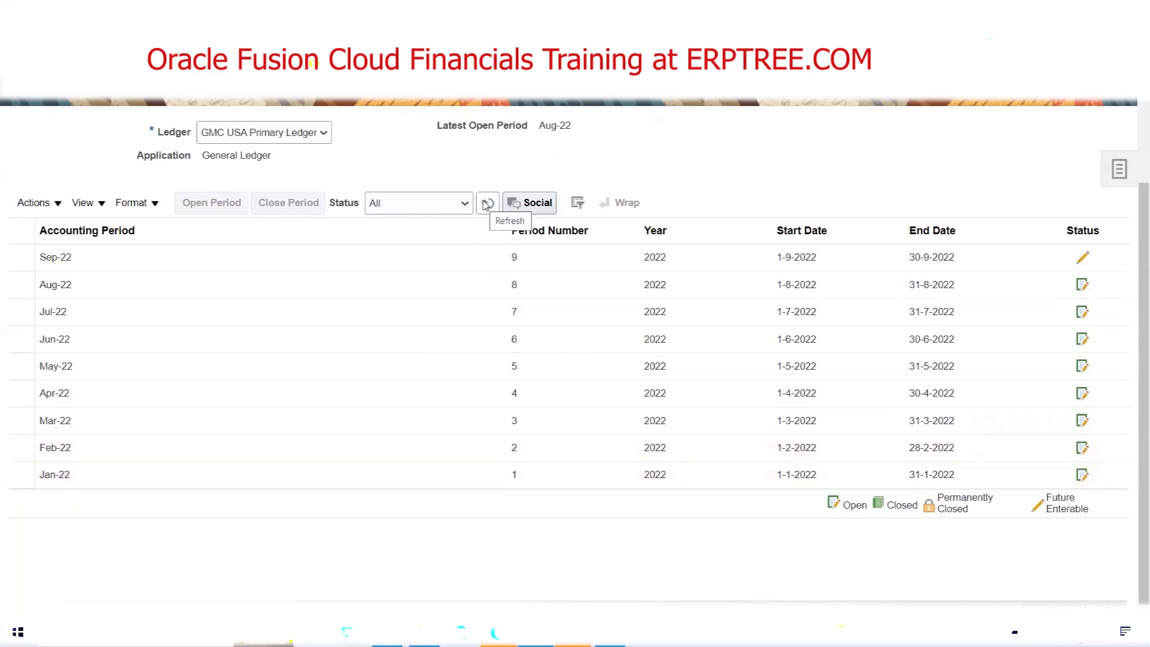
pyautogui.click(489, 204)
pyautogui.click(489, 205)
pyautogui.click(490, 206)
pyautogui.click(490, 206)
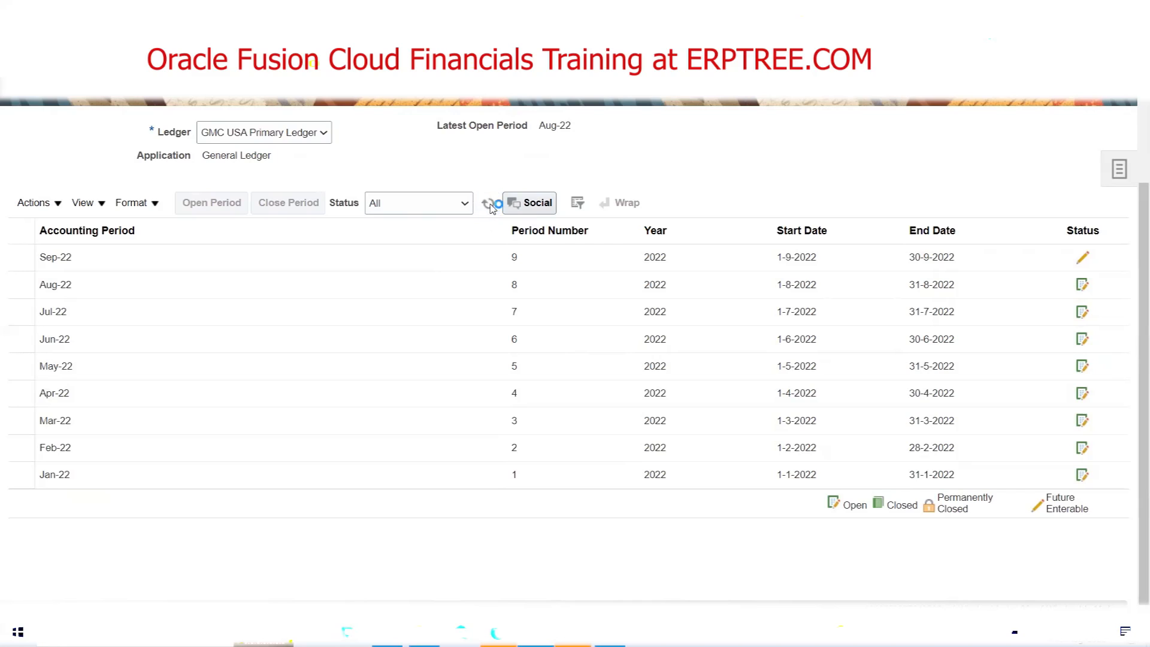
pyautogui.click(489, 206)
pyautogui.click(489, 206)
pyautogui.click(490, 206)
pyautogui.click(490, 206)
pyautogui.click(490, 206)
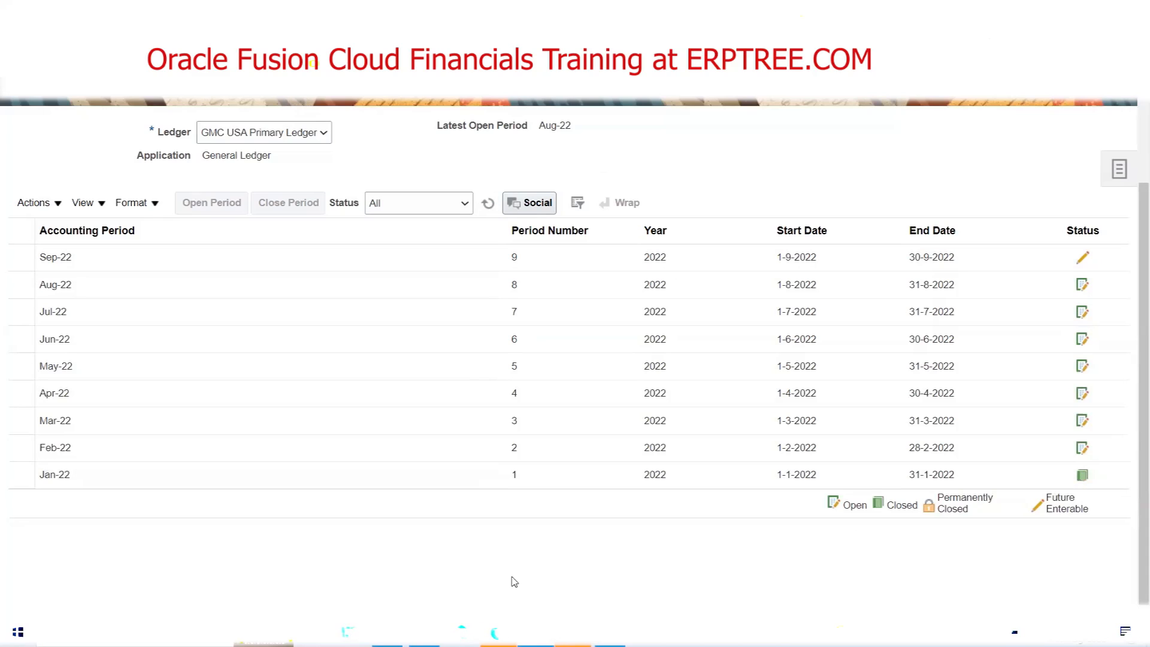
# Step: Close the Feb-22 accounting period and keep refreshing the period list to update its status
pyautogui.click(25, 457)
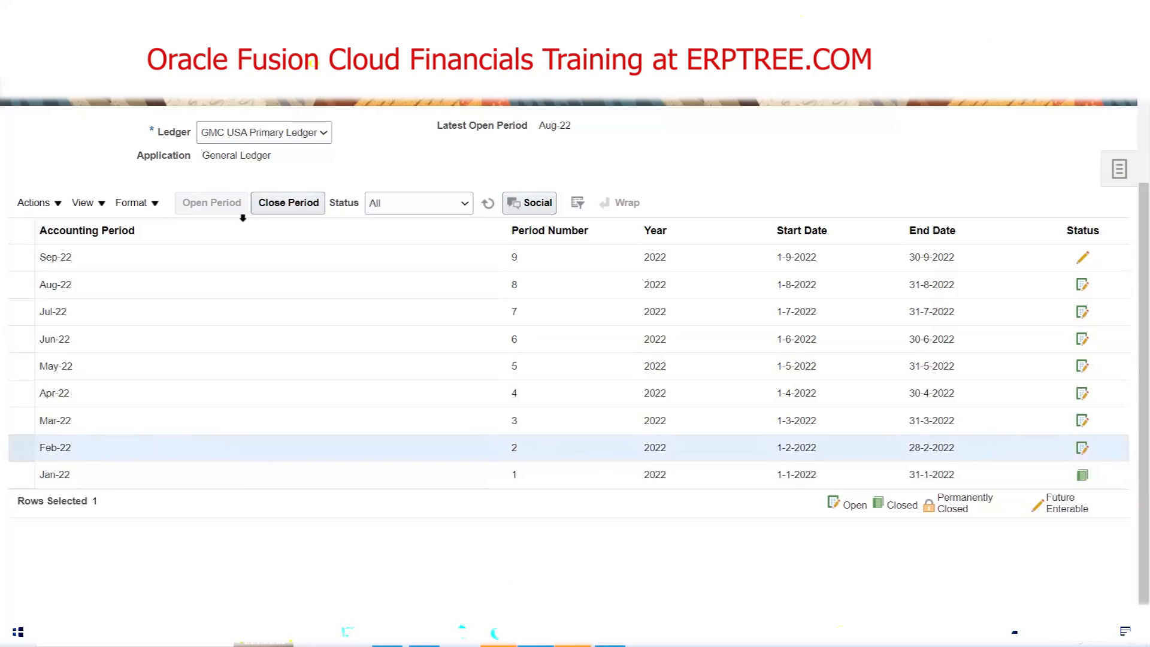
pyautogui.click(289, 205)
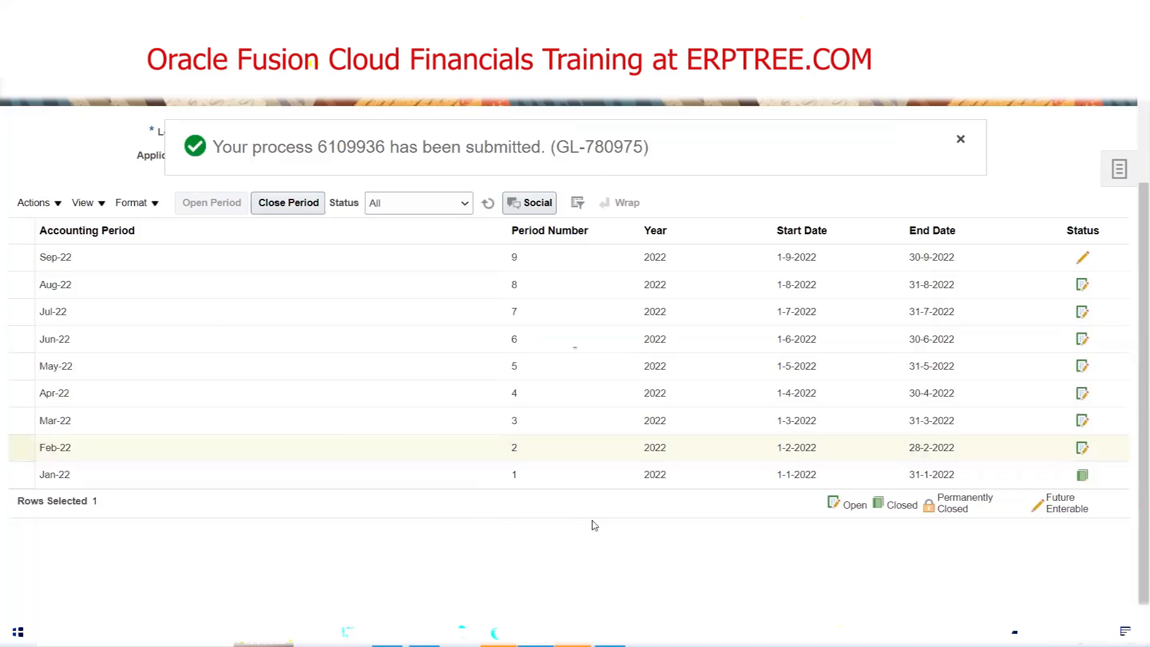
pyautogui.click(487, 203)
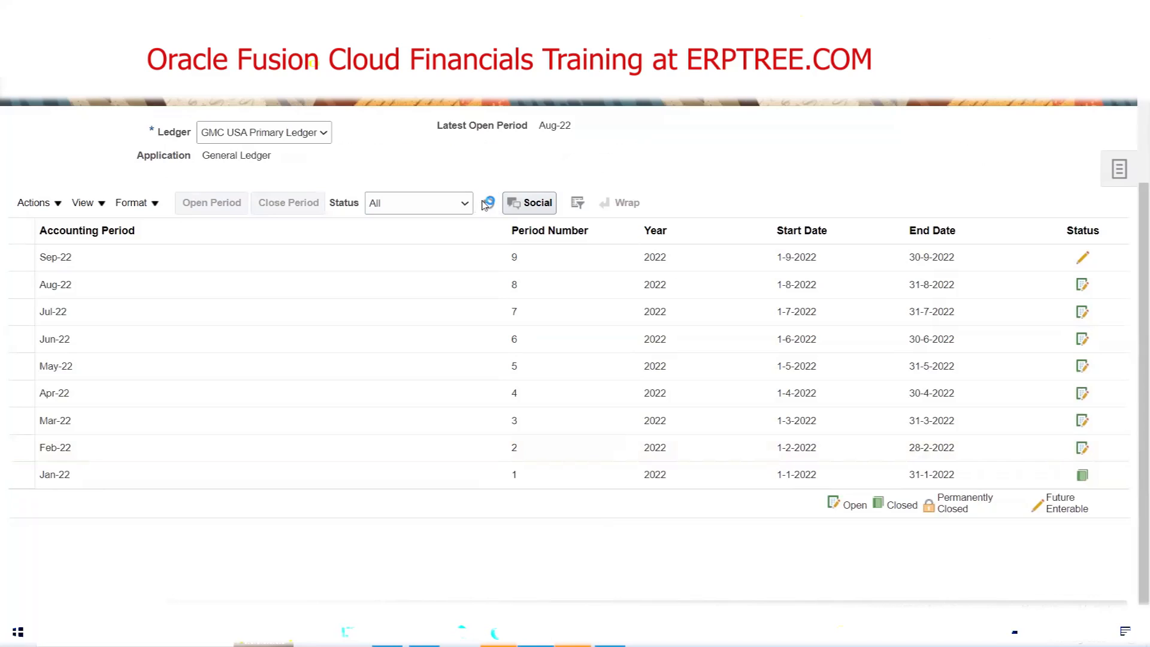
pyautogui.click(487, 204)
pyautogui.click(482, 202)
pyautogui.click(485, 203)
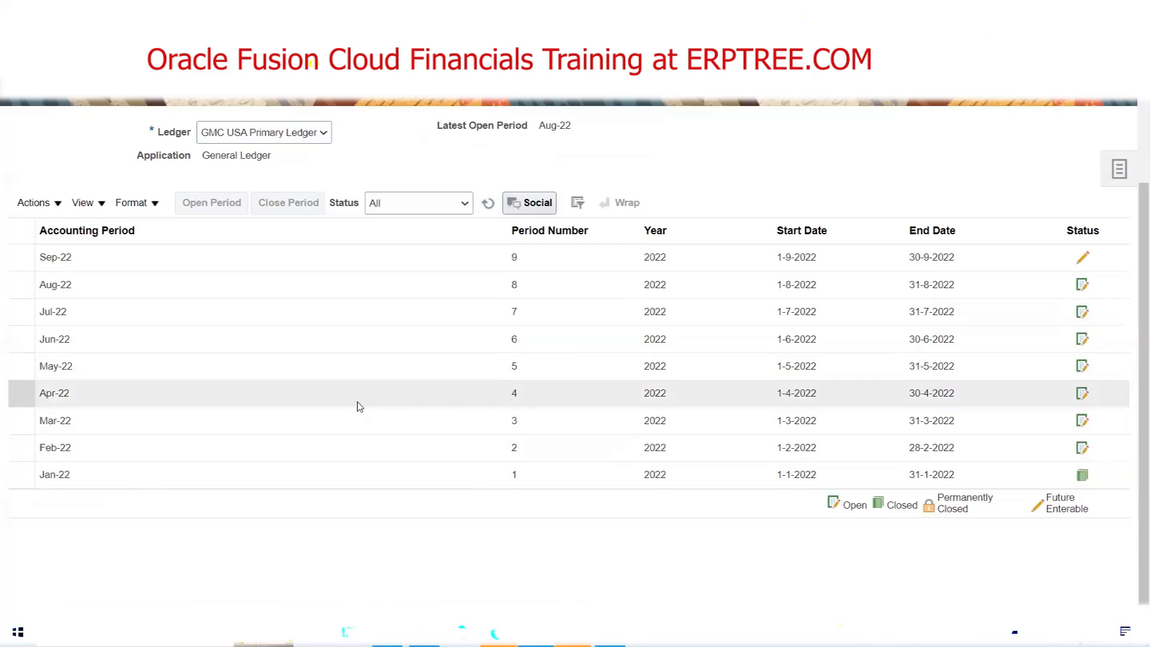
pyautogui.click(487, 204)
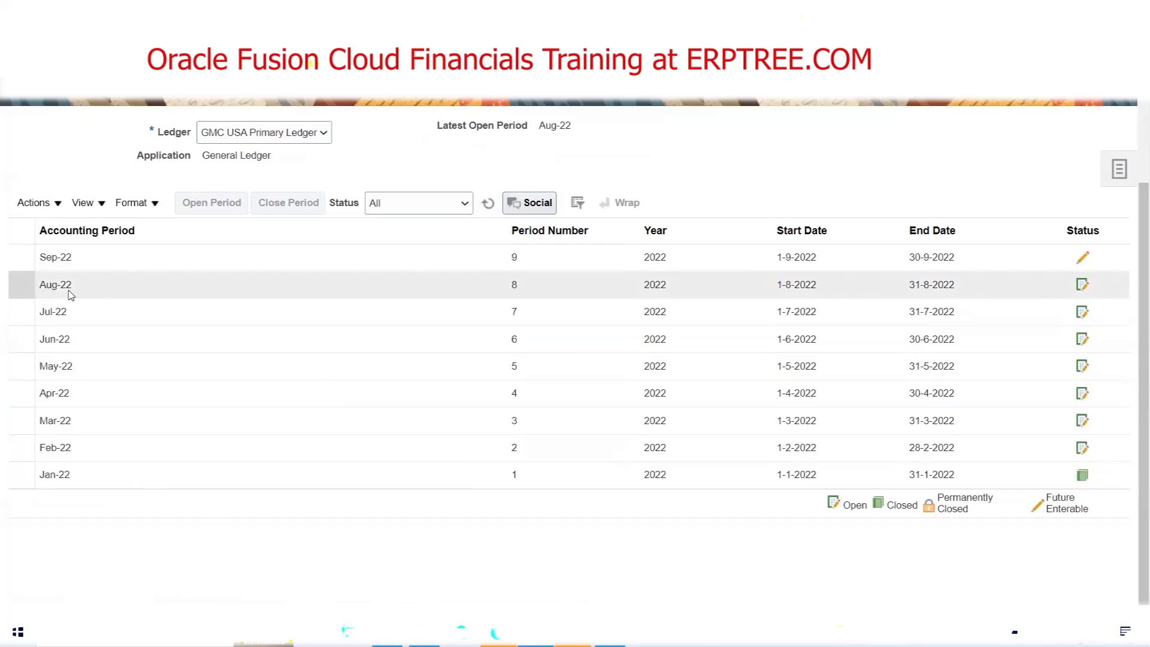
pyautogui.click(488, 205)
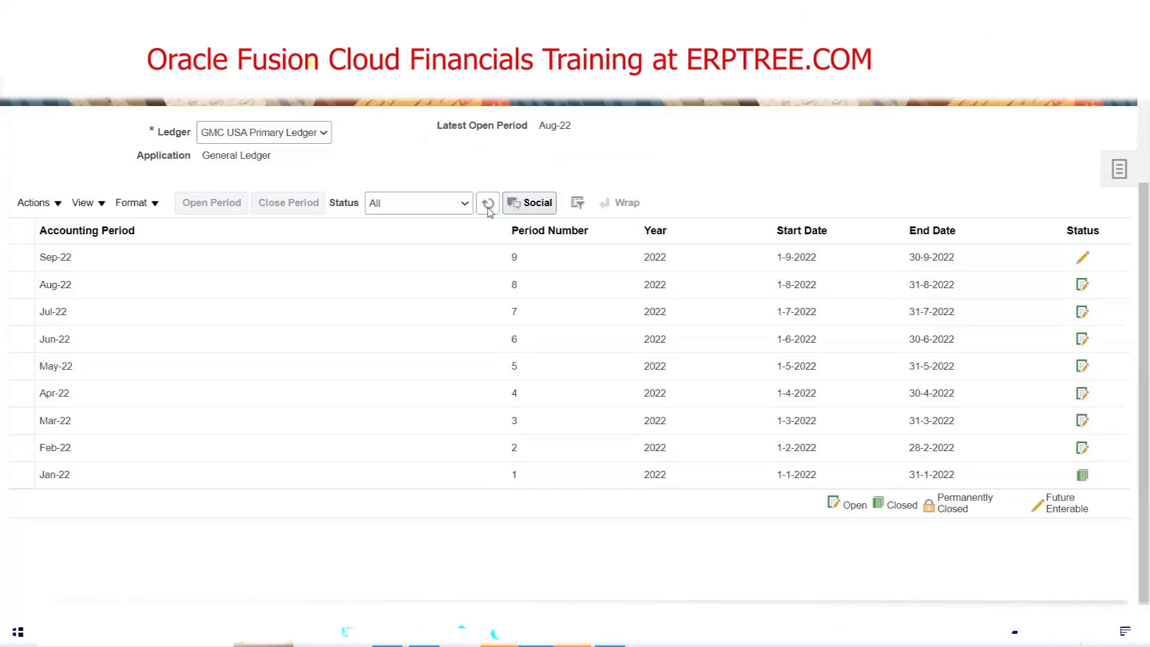
pyautogui.click(488, 206)
pyautogui.click(488, 207)
pyautogui.click(487, 203)
pyautogui.click(489, 206)
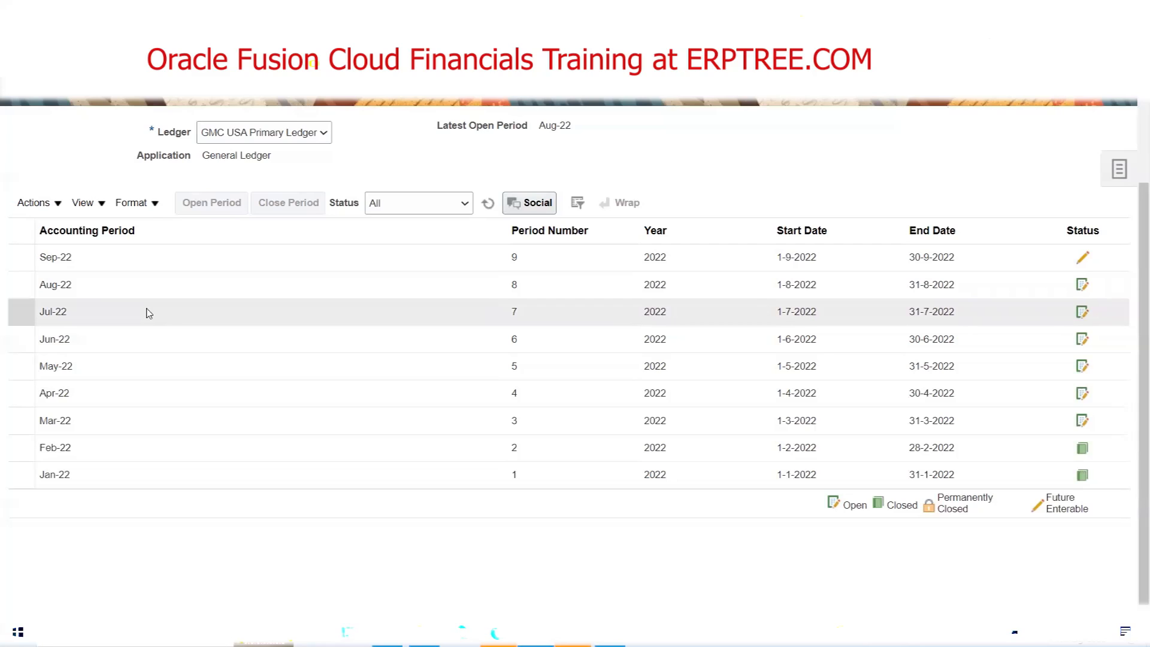
# Step: Compare the accounting period list with the whole Period Statuses block in the Excel notes, then return to Oracle Fusion
pyautogui.scroll(2, 786, 338)
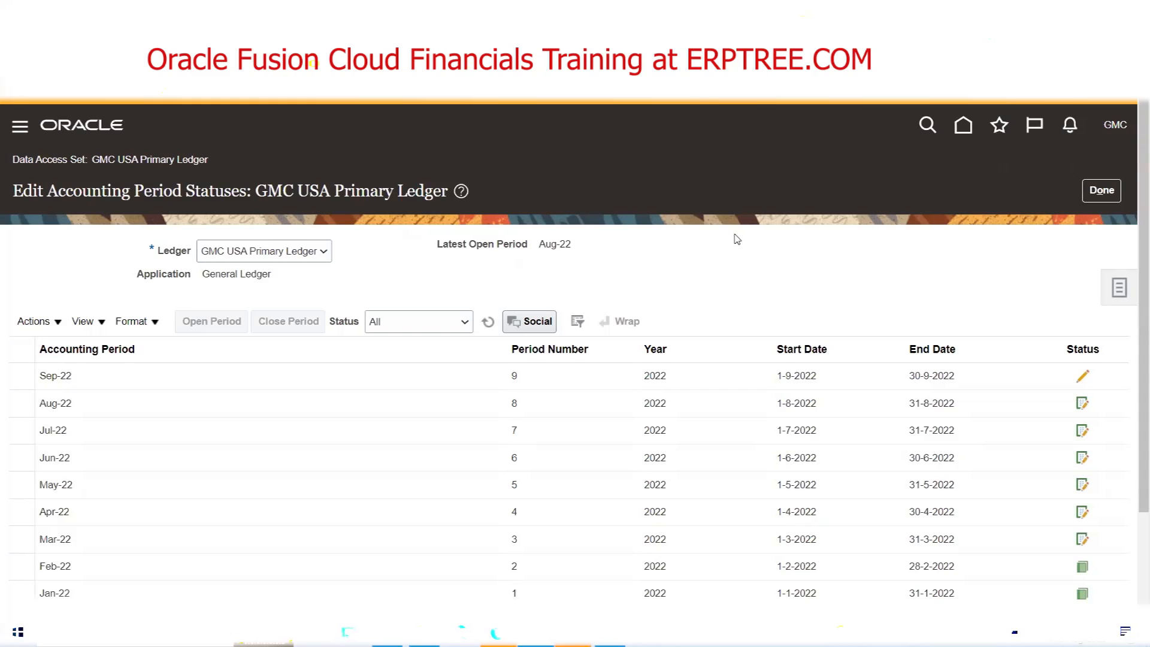
pyautogui.scroll(-2, 736, 240)
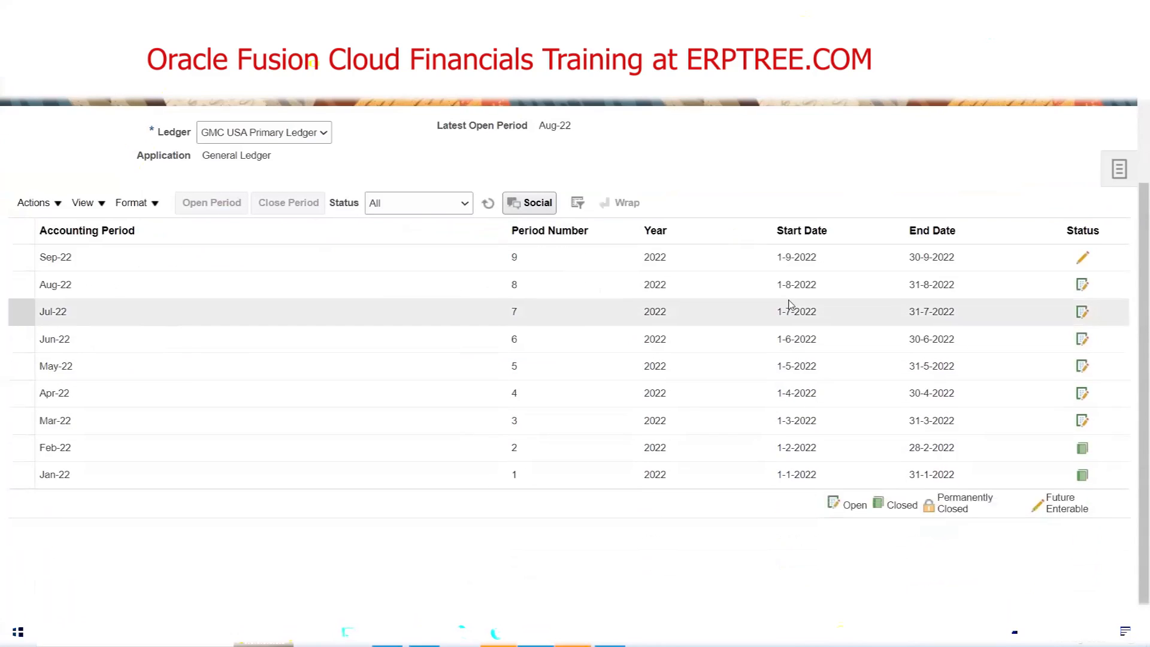
pyautogui.hotkey('alt', 'Tab')
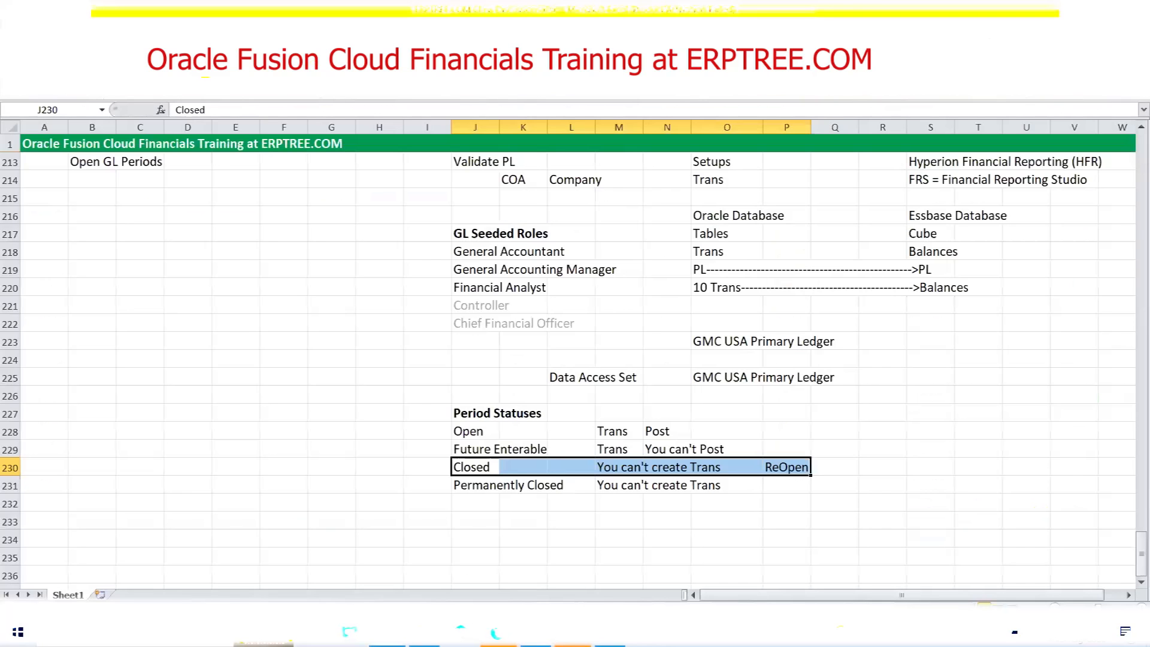
pyautogui.moveTo(464, 413); pyautogui.dragTo(784, 474)
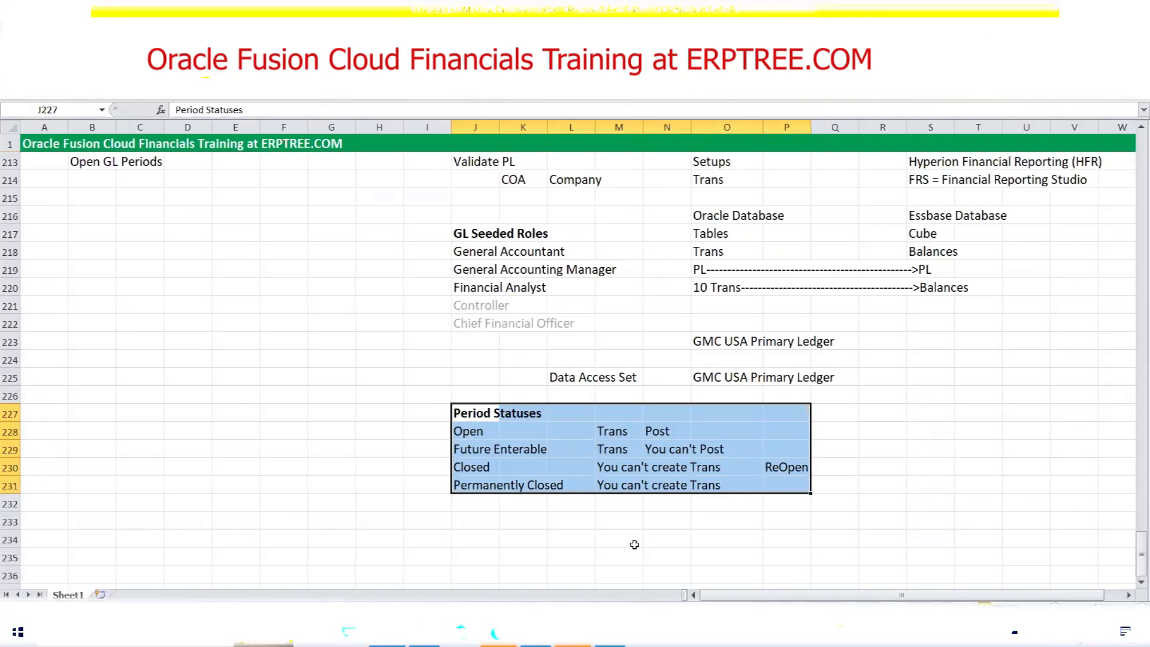
pyautogui.hotkey('alt', 'Tab')
pyautogui.scroll(2, 760, 296)
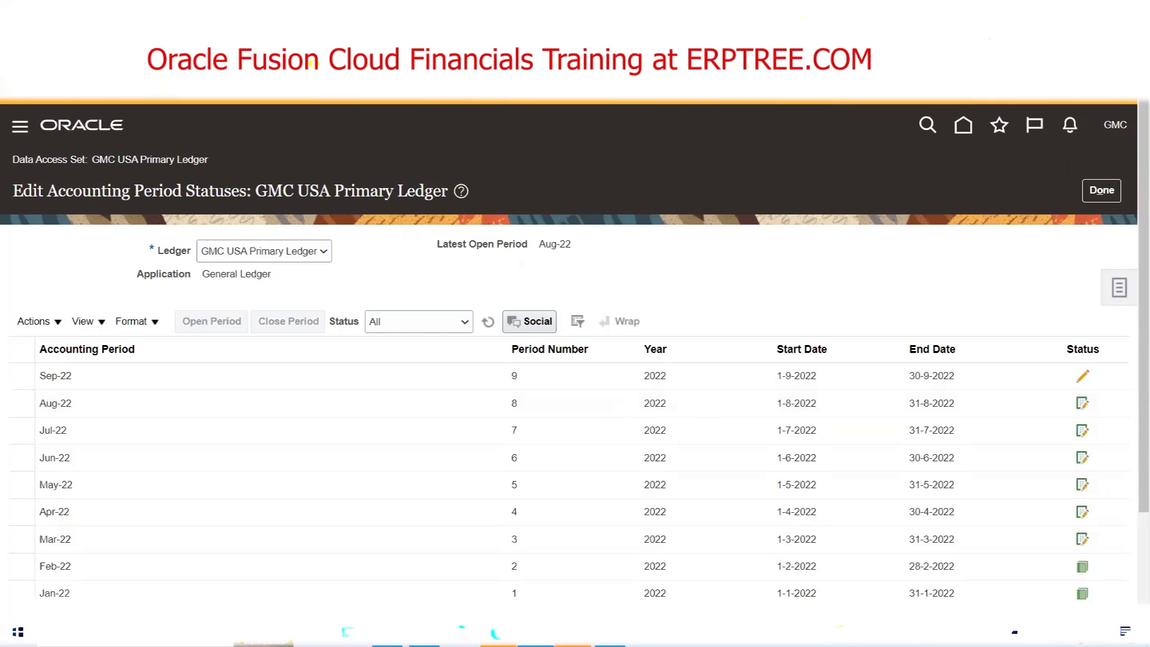
# Step: Open Oracle Fusion in a new browser tab and go through Setup and Maintenance to the GMC Implementation Project
pyautogui.click(700, 15)
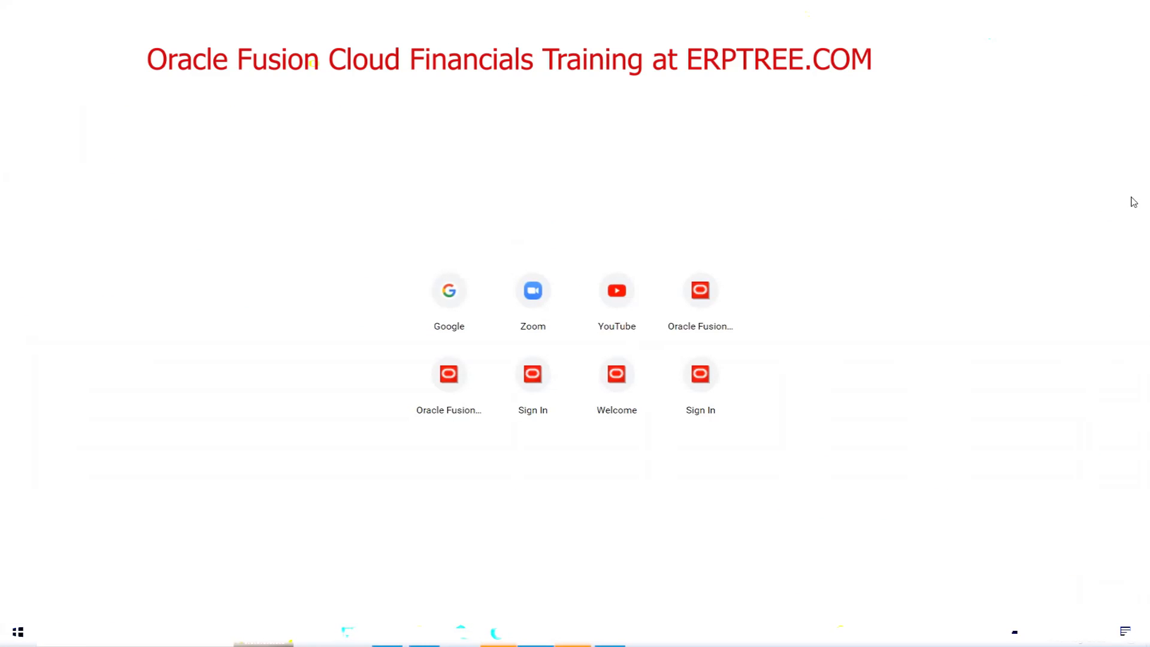
pyautogui.press('Return')
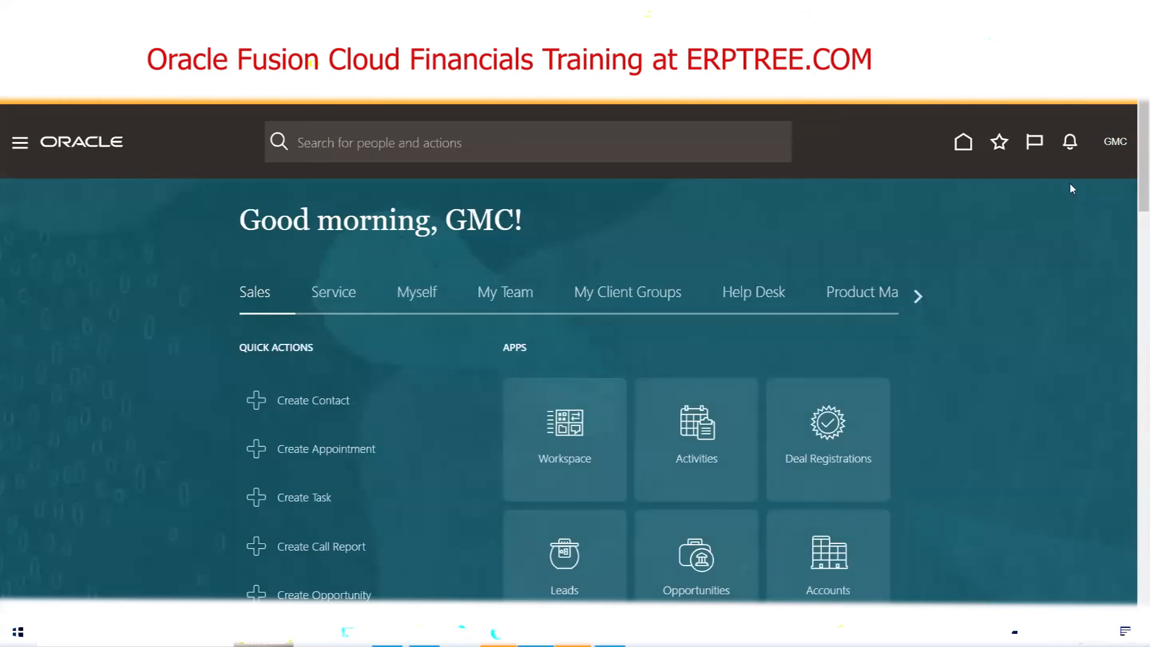
pyautogui.click(1113, 141)
pyautogui.click(869, 389)
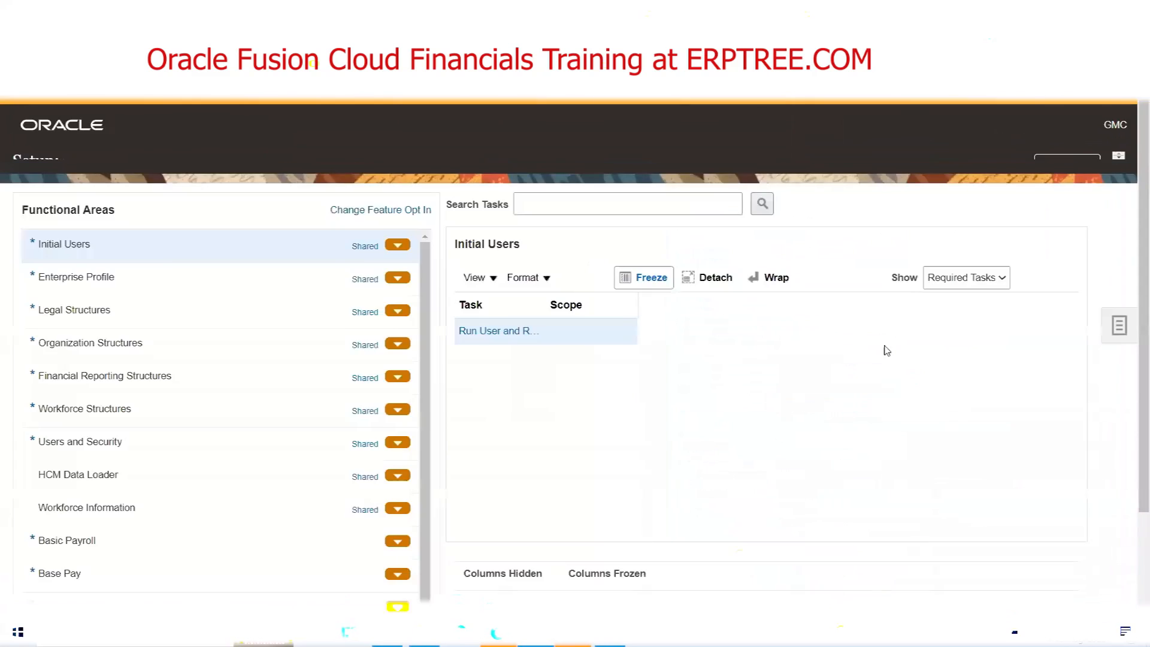
pyautogui.click(1127, 345)
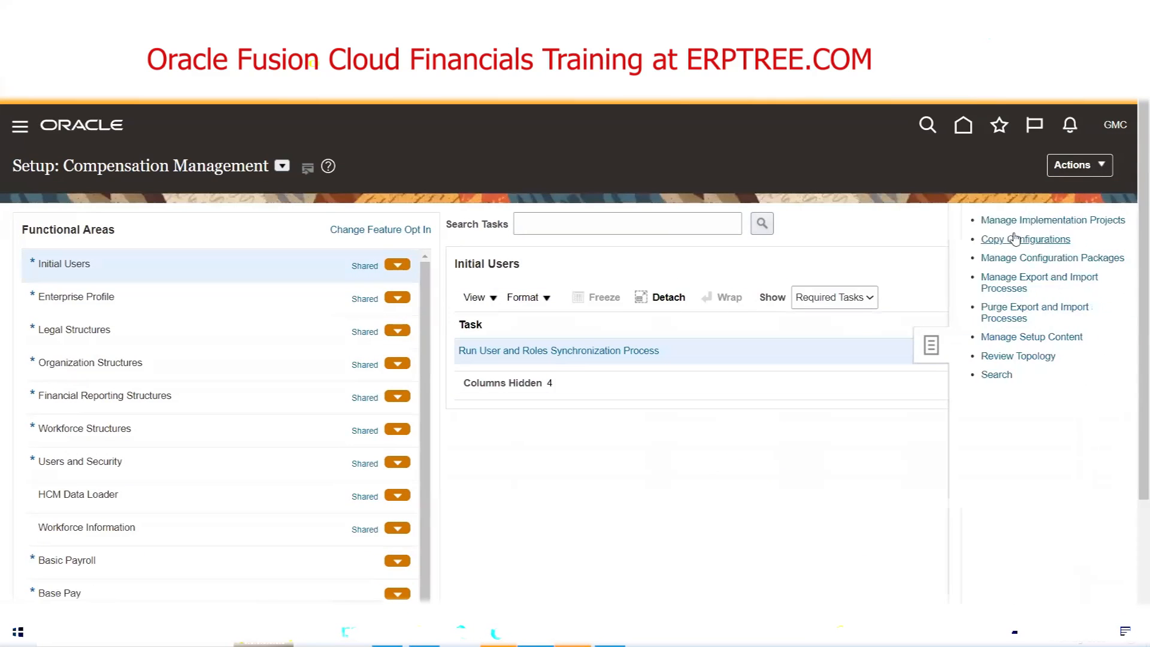
pyautogui.click(1021, 221)
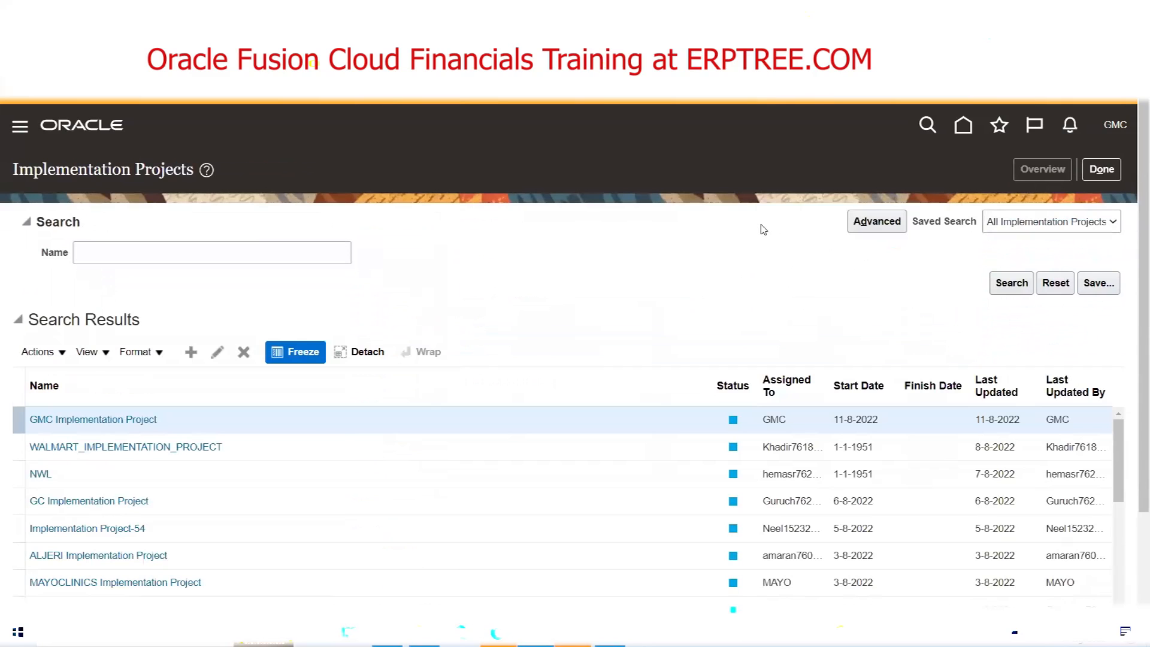
pyautogui.click(146, 337)
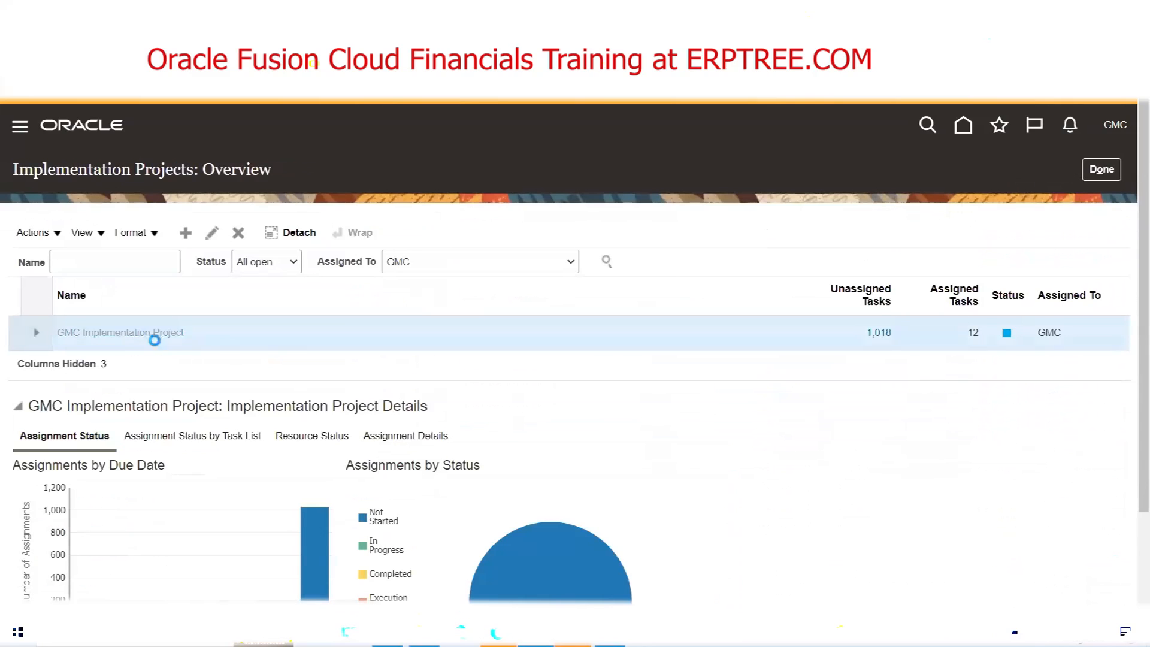
# Step: Search the project tasks for "Specify Ledger" and open Specify Ledger Options under Define Accounting Configurations for GMC USA Primary Ledger
pyautogui.click(127, 381)
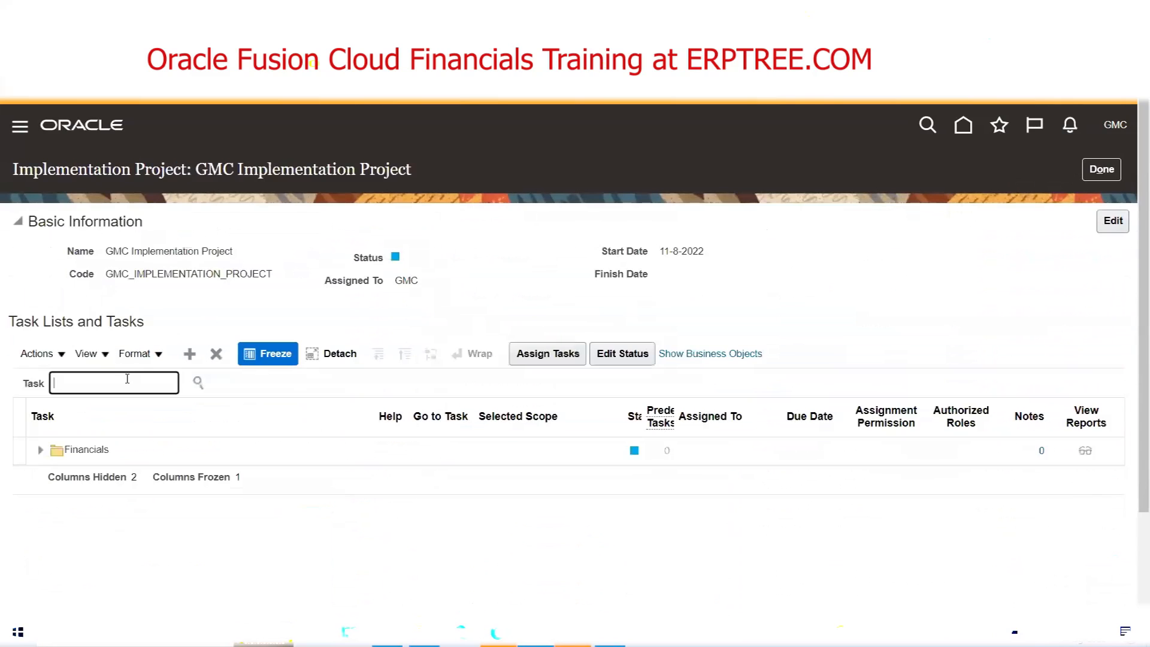
pyautogui.write('Specify Ledger')
pyautogui.press('Return')
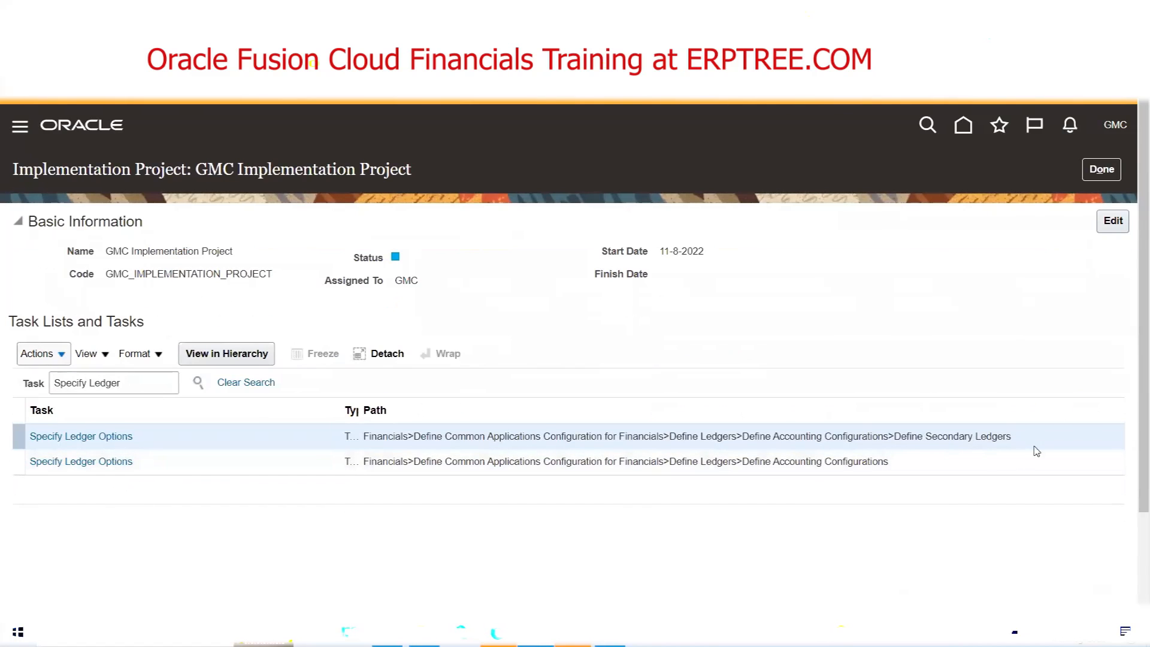
pyautogui.click(203, 465)
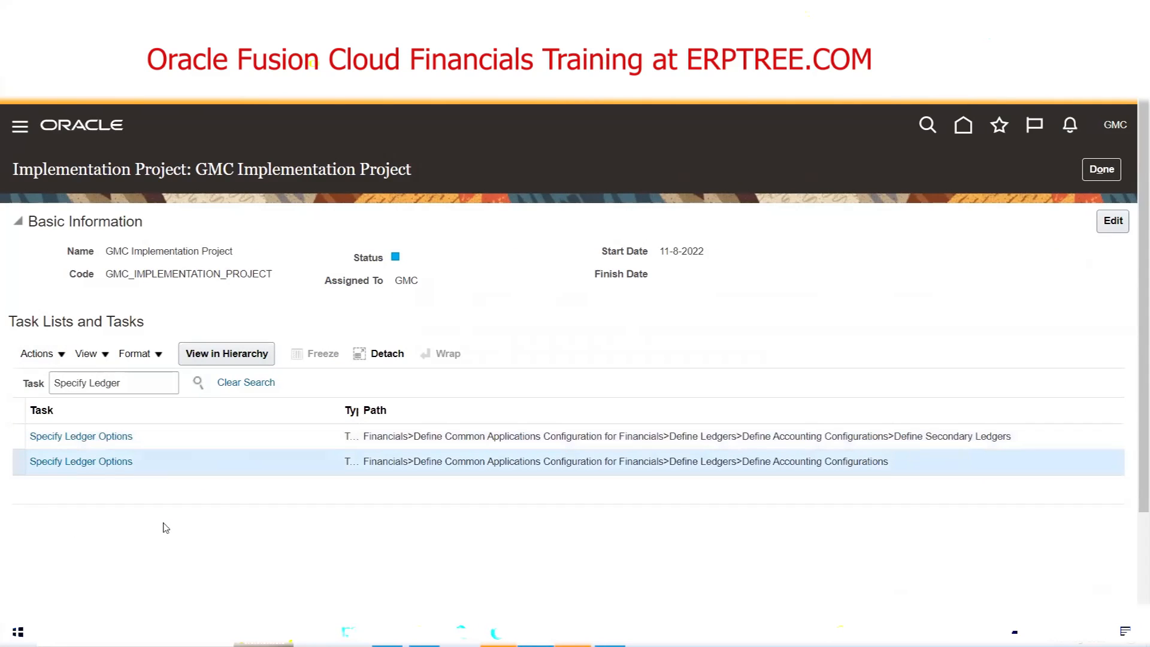
pyautogui.click(87, 463)
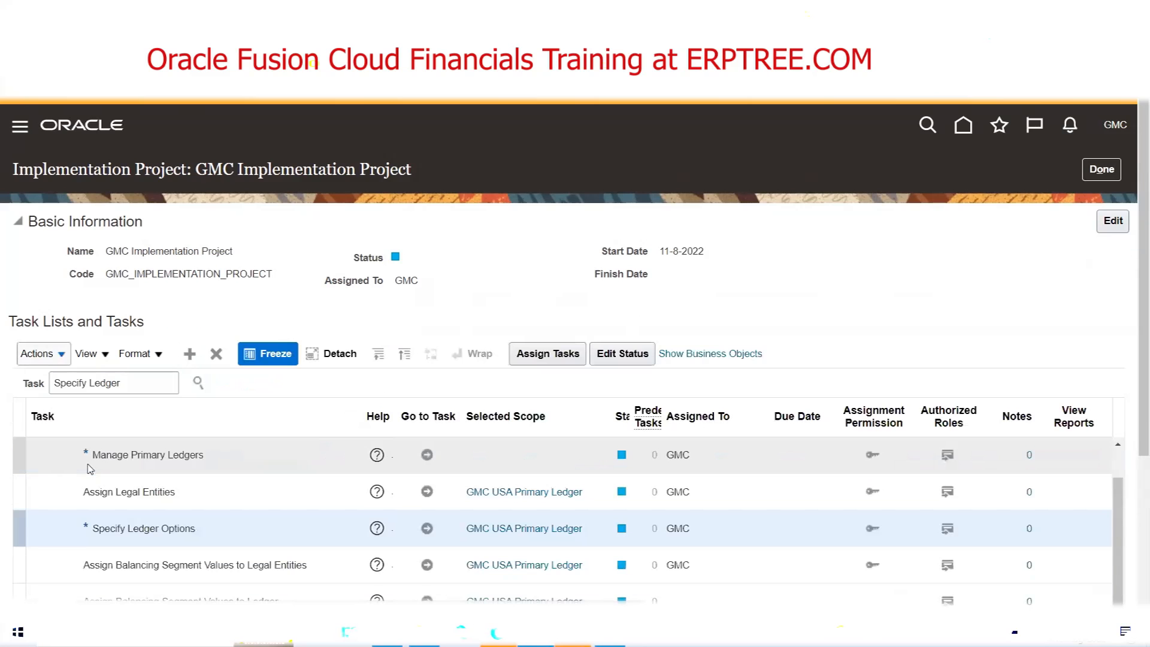
pyautogui.click(426, 528)
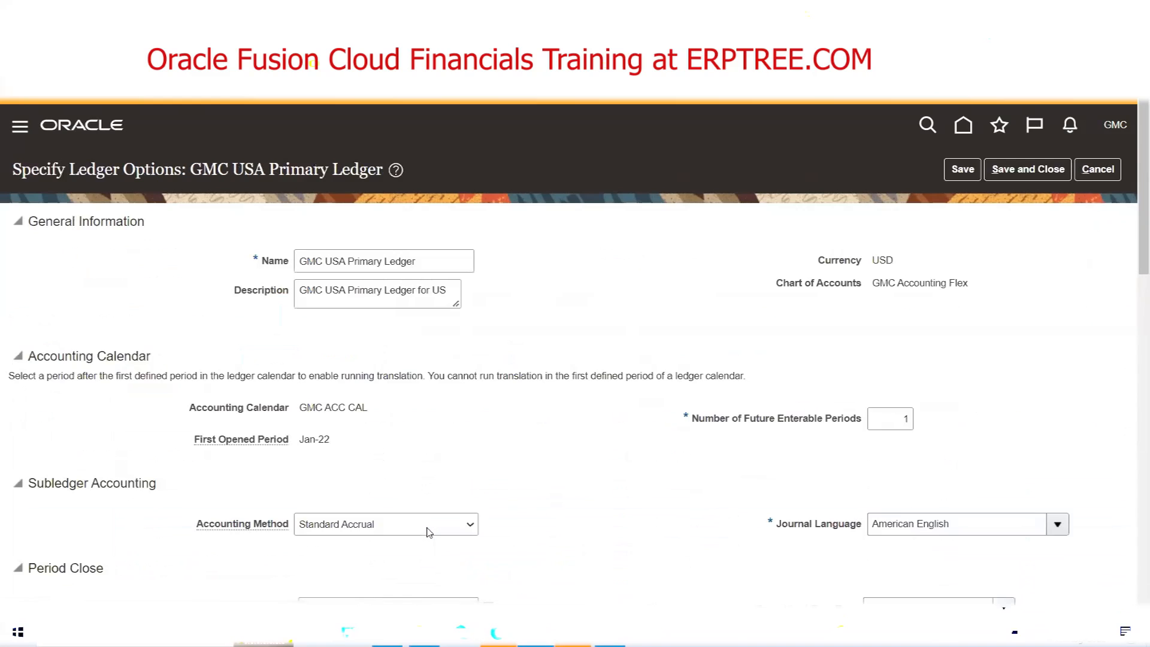
# Step: Compare the Number of Future Enterable Periods ledger option with the Sep-22 status in the accounting period list
pyautogui.moveTo(693, 419); pyautogui.dragTo(863, 420)
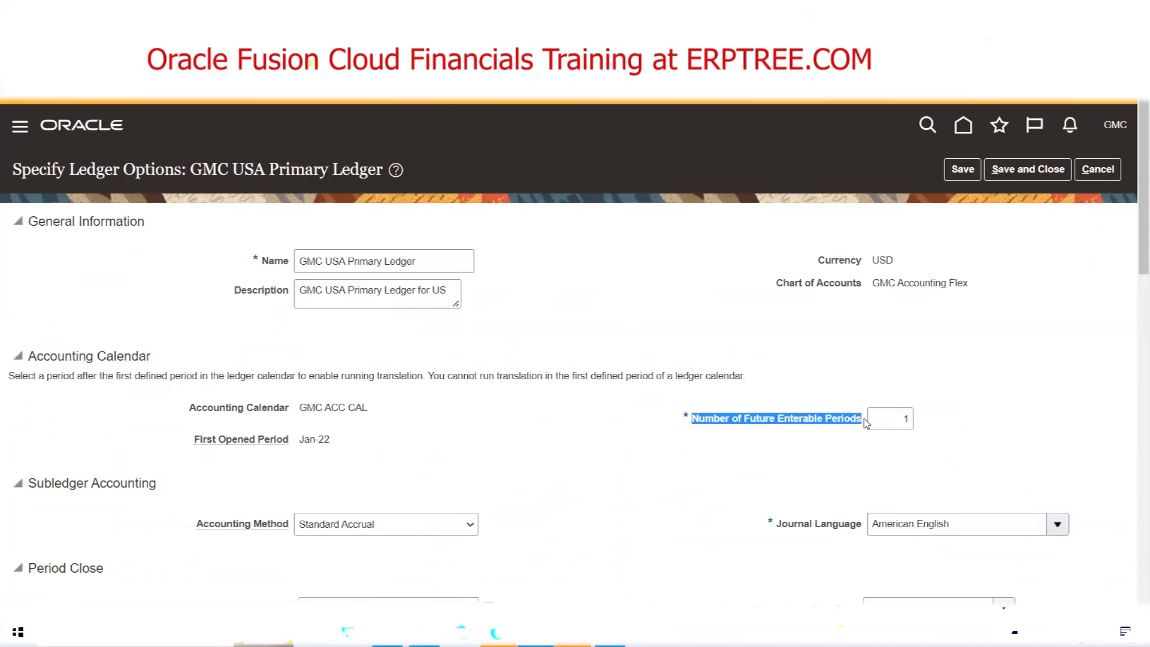
pyautogui.doubleClick(907, 423)
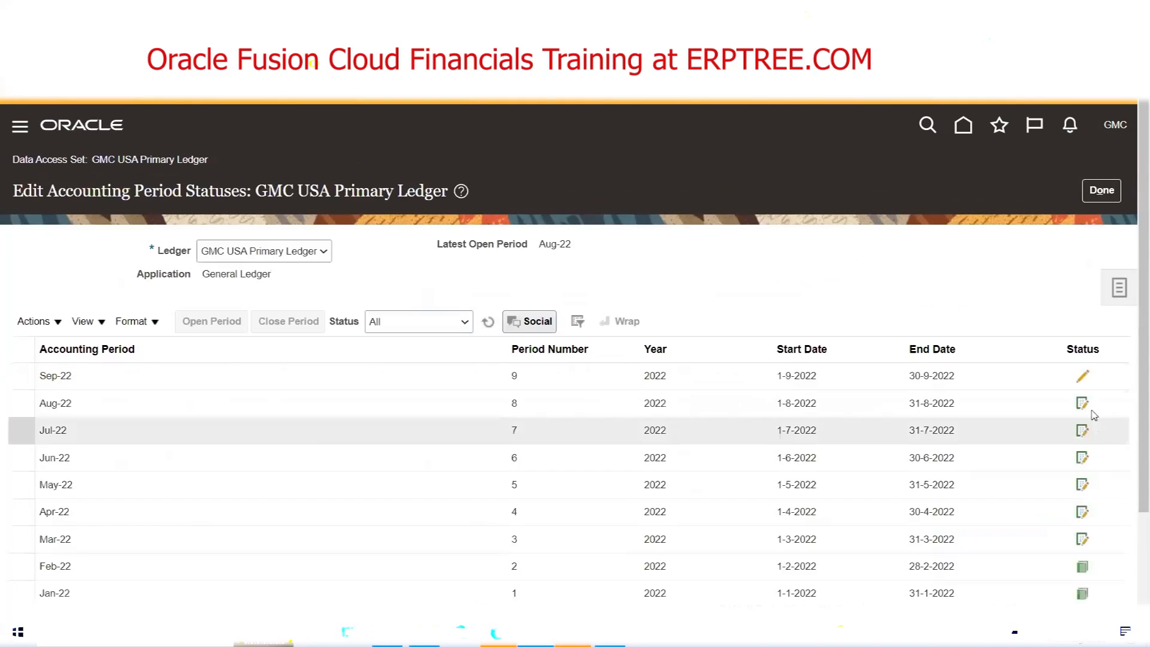
pyautogui.moveTo(1088, 378)
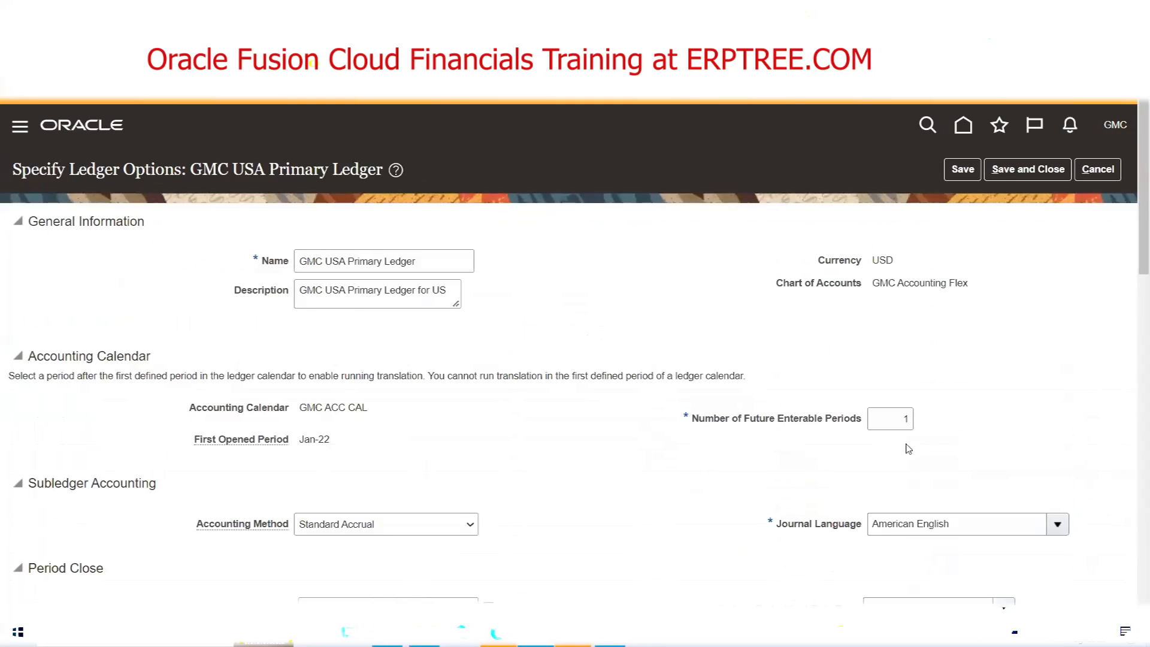
# Step: Try 3 as the Number of Future Enterable Periods, restore it to 1 and cancel the ledger options edit
pyautogui.doubleClick(905, 419)
pyautogui.write('3')
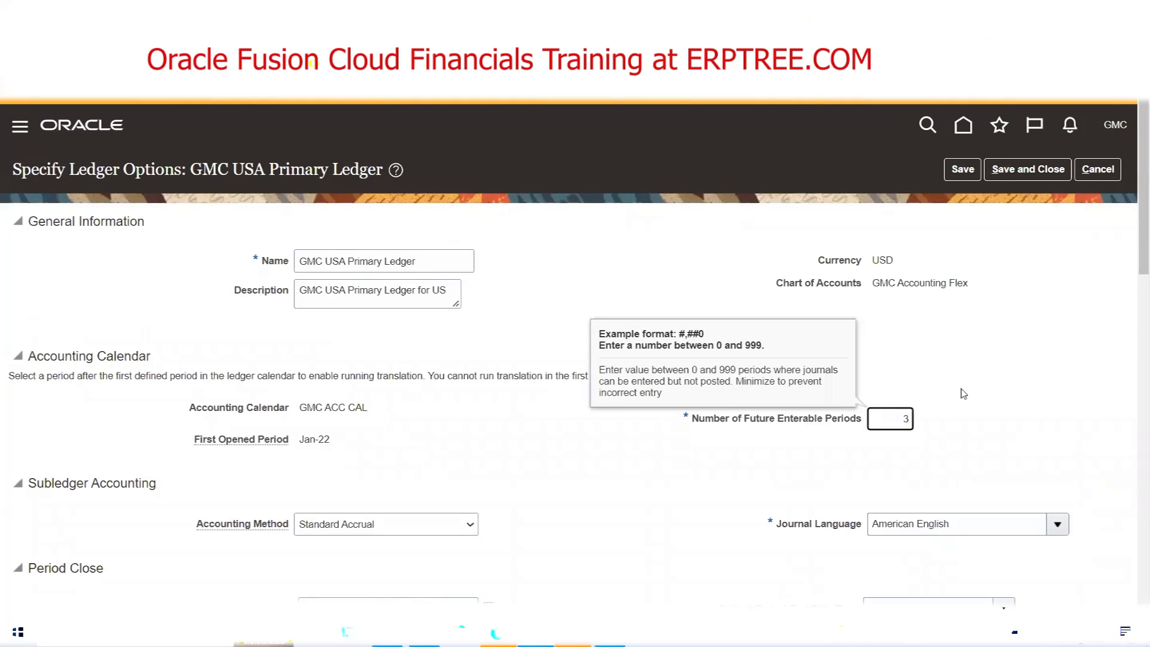
pyautogui.doubleClick(906, 418)
pyautogui.write('1')
pyautogui.click(1007, 326)
pyautogui.click(1096, 170)
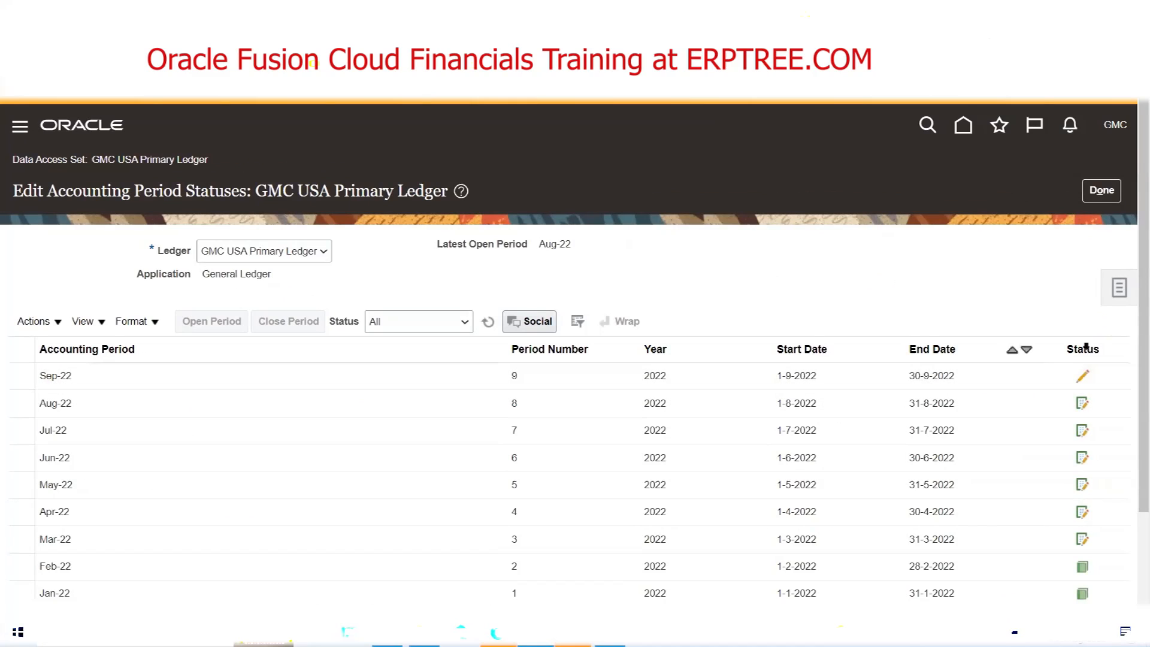
# Step: Leave the accounting period list and review the Future Enterable and Closed statuses in the Excel notes
pyautogui.click(1101, 190)
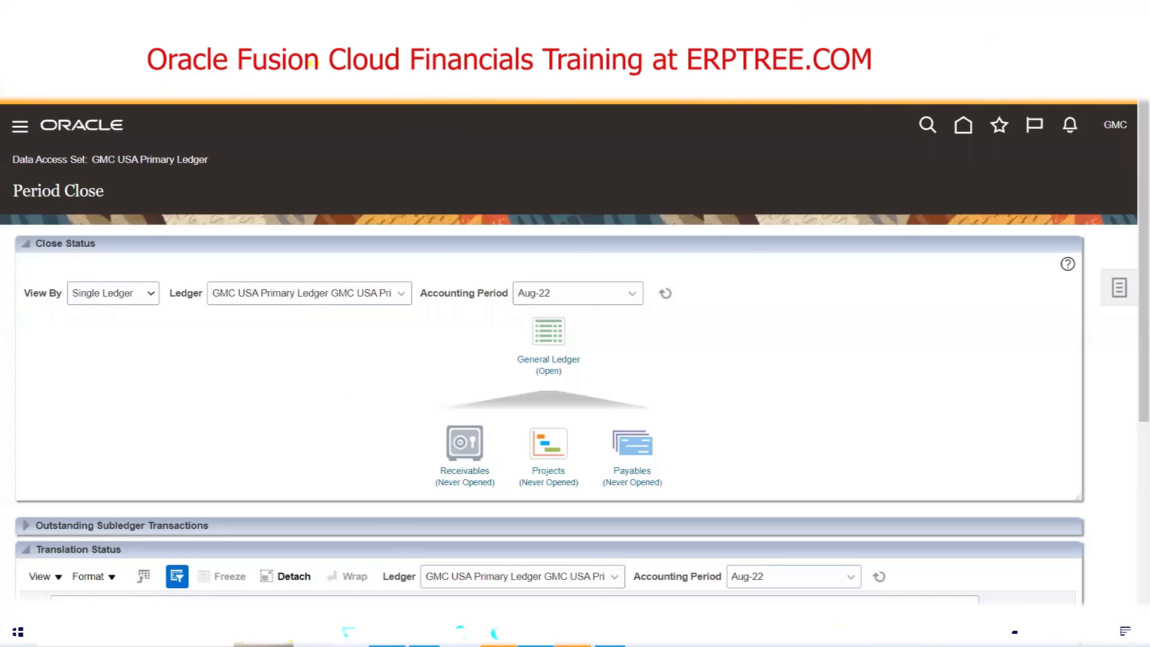
pyautogui.click(387, 632)
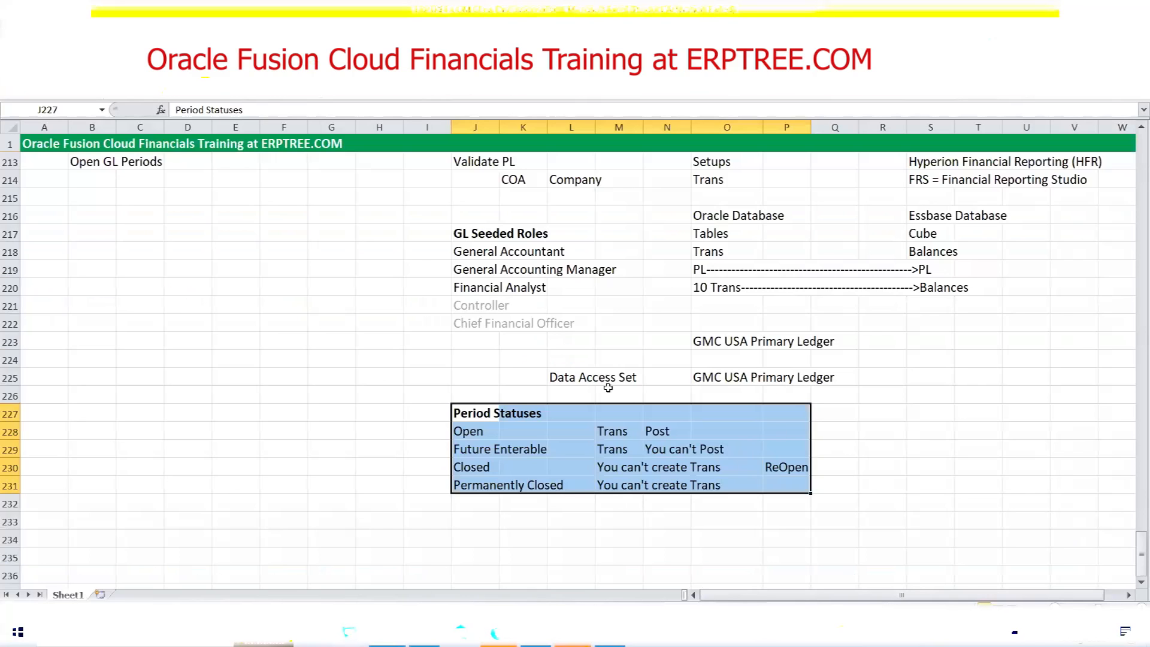
pyautogui.moveTo(477, 451); pyautogui.dragTo(757, 467)
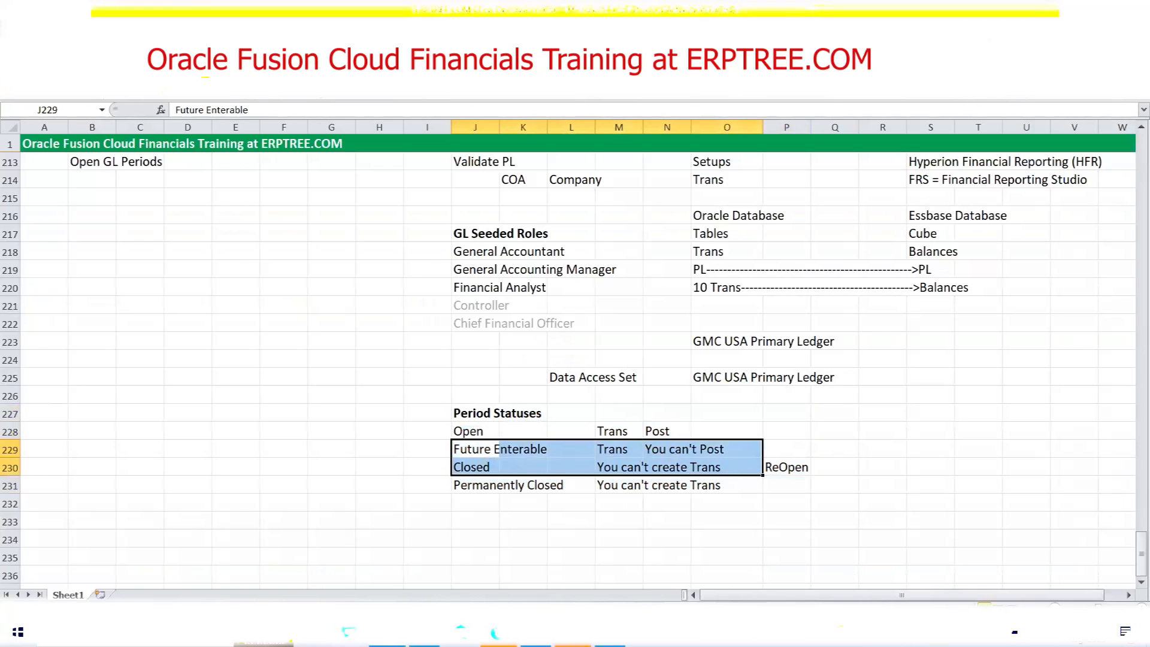
pyautogui.hotkey('alt', 'Tab')
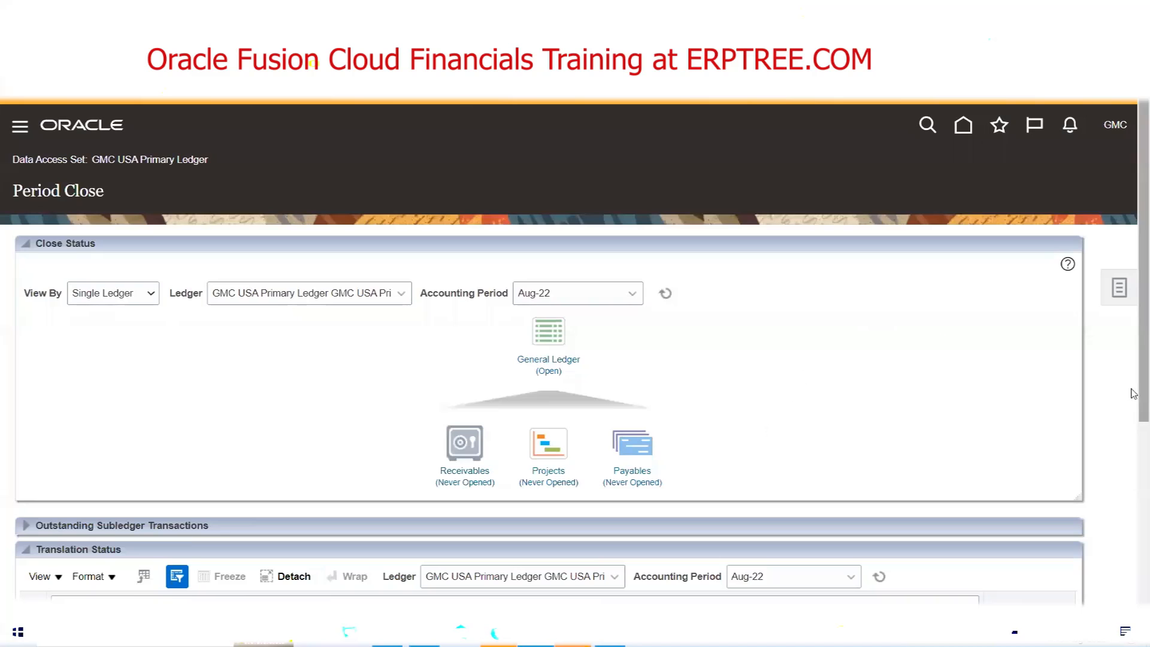
# Step: Reopen the General Ledger period list in Oracle Fusion and compare the status actions offered for Jan-22 and Aug-22
pyautogui.click(547, 362)
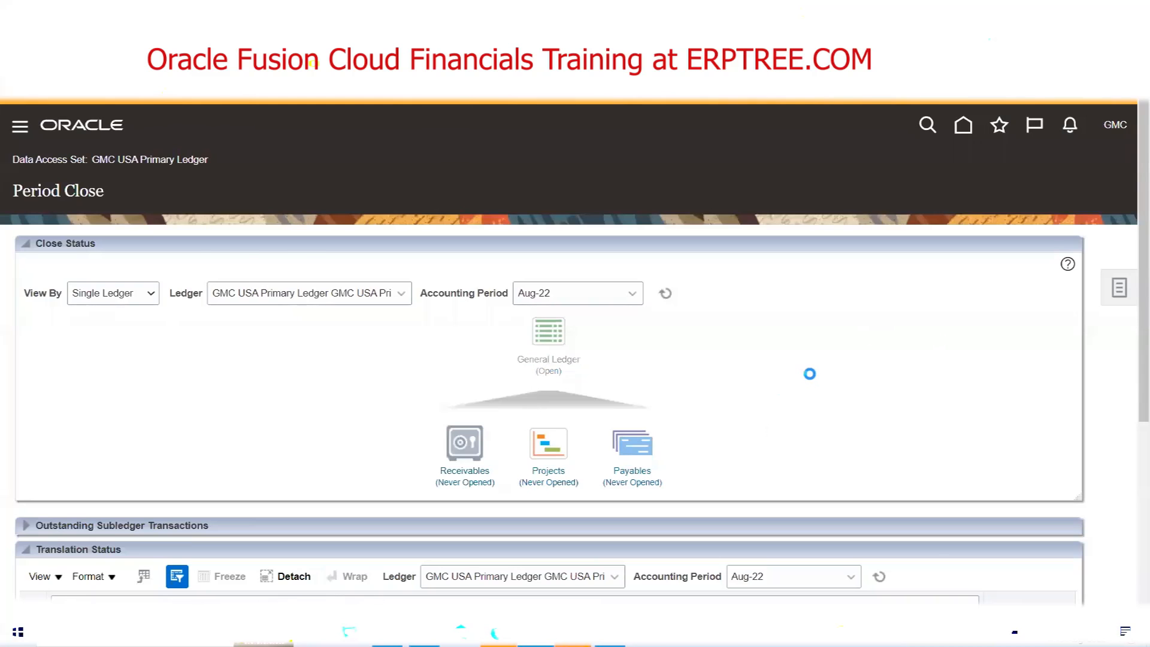
pyautogui.scroll(-2, 226, 513)
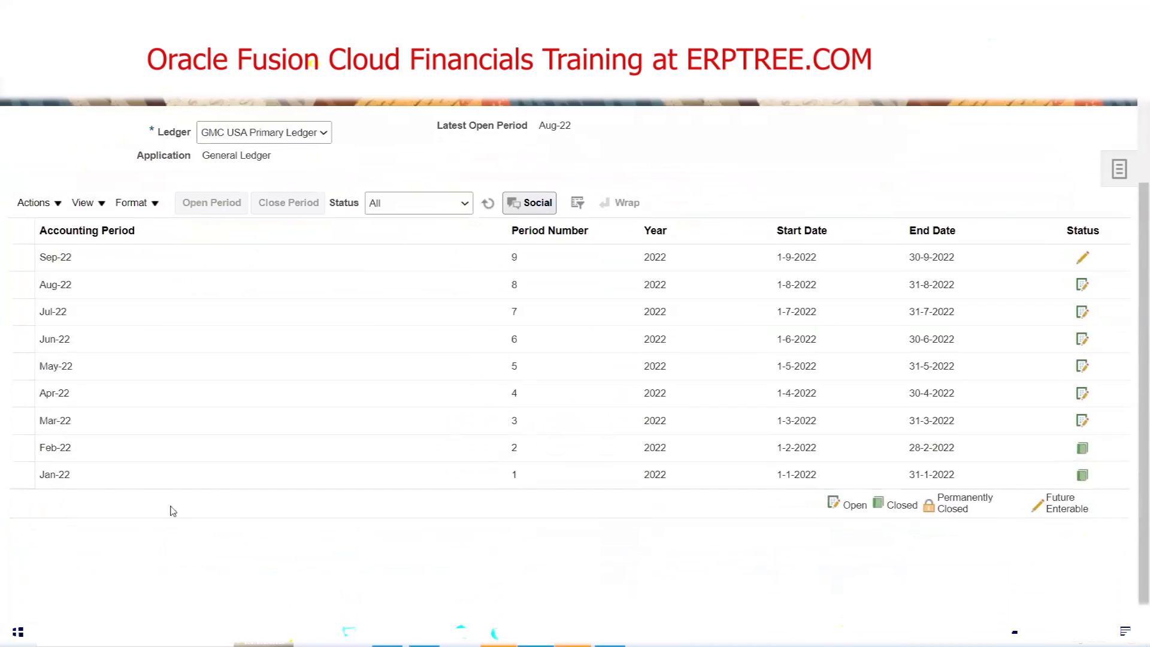
pyautogui.click(70, 474)
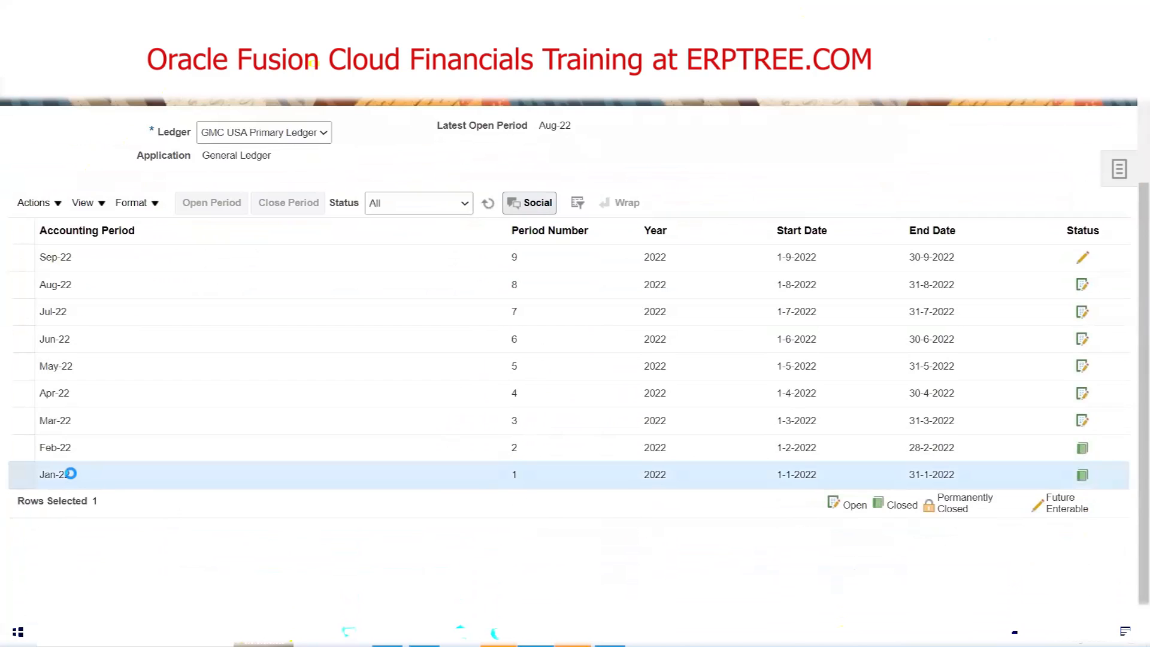
pyautogui.click(58, 204)
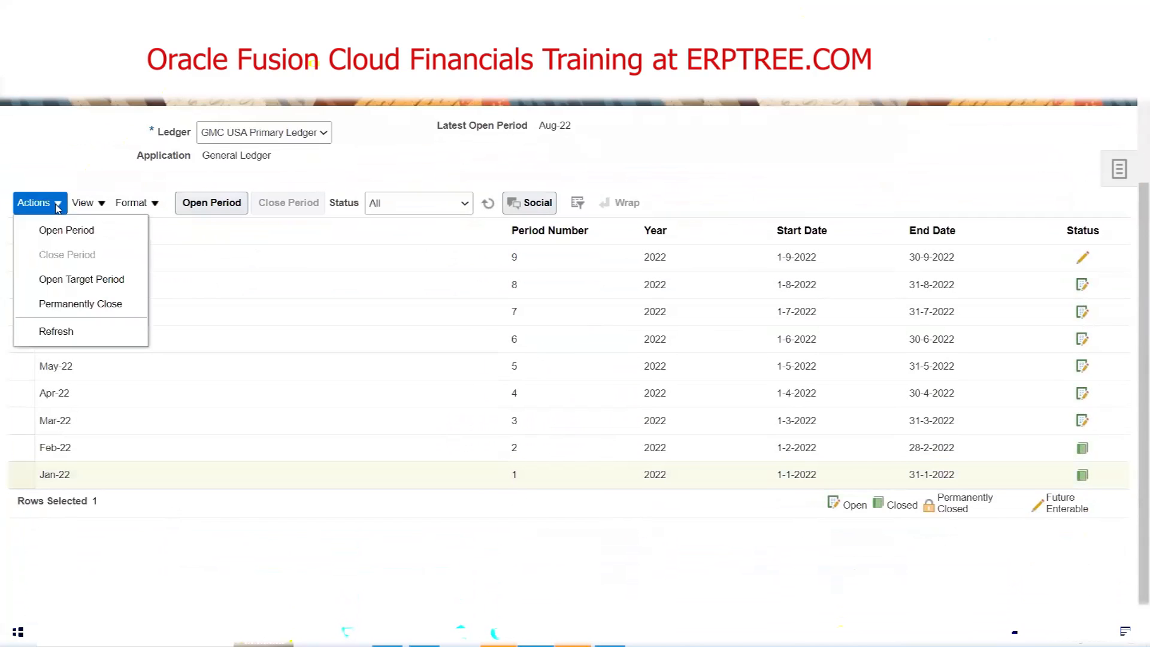
pyautogui.click(66, 170)
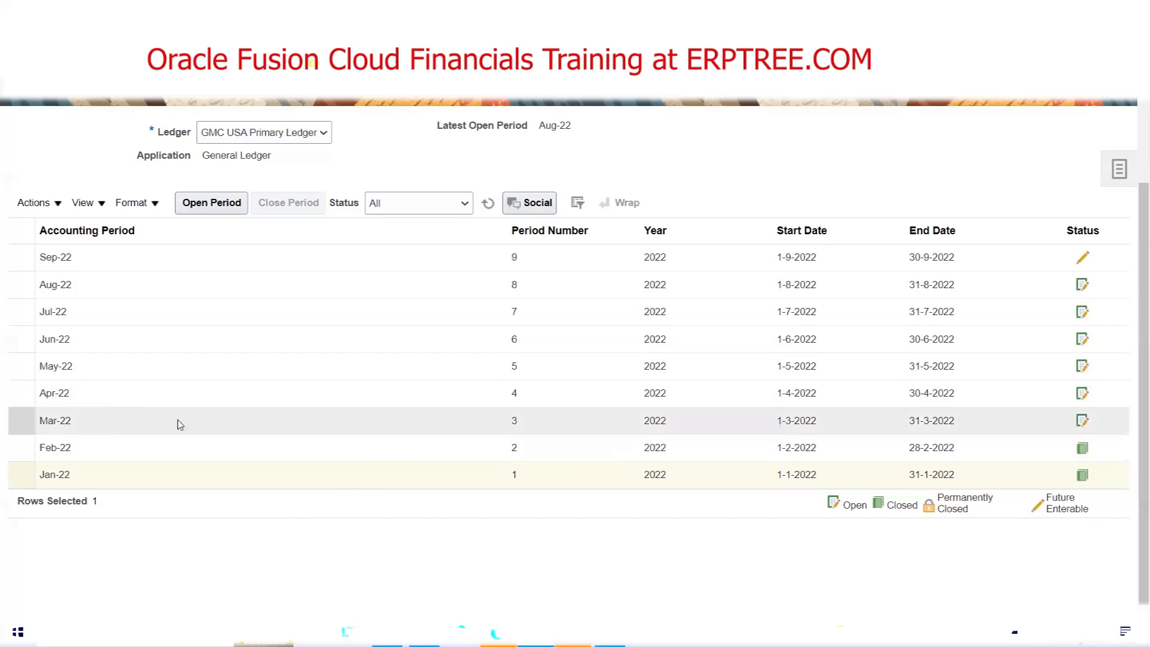
pyautogui.click(88, 287)
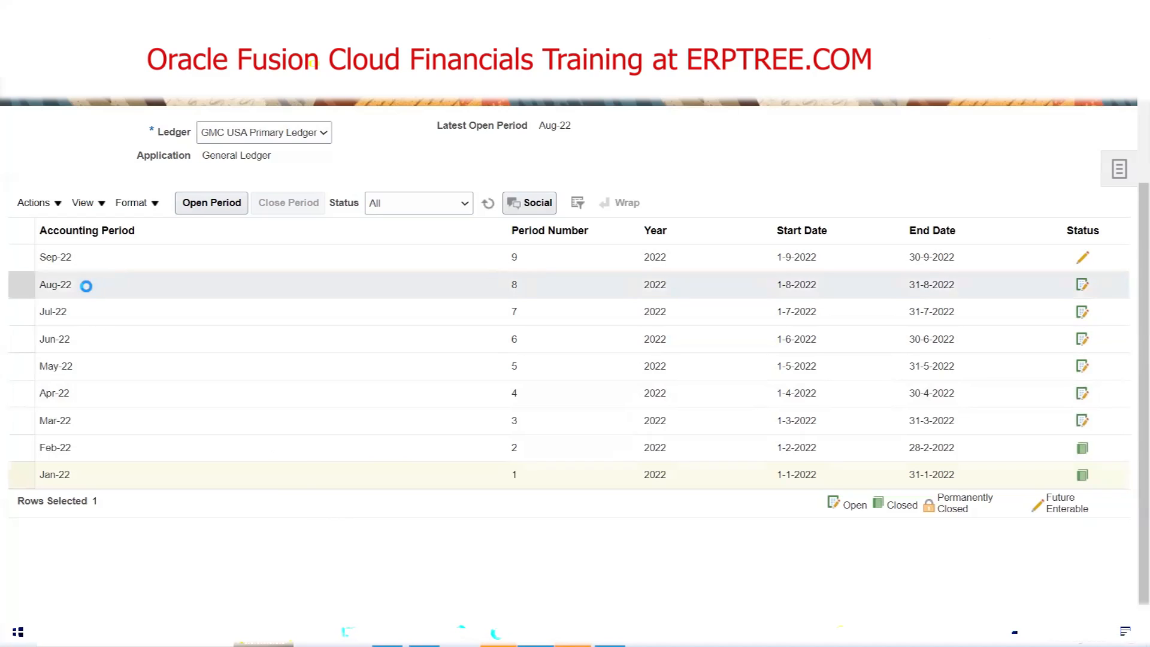
pyautogui.click(60, 204)
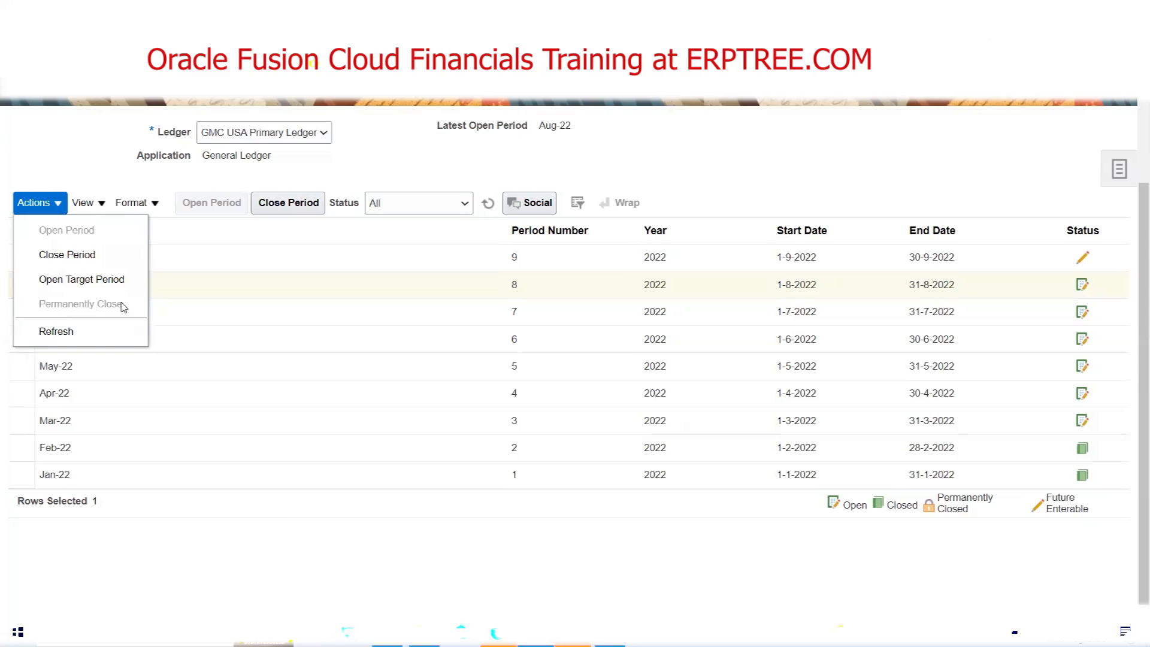
pyautogui.click(67, 156)
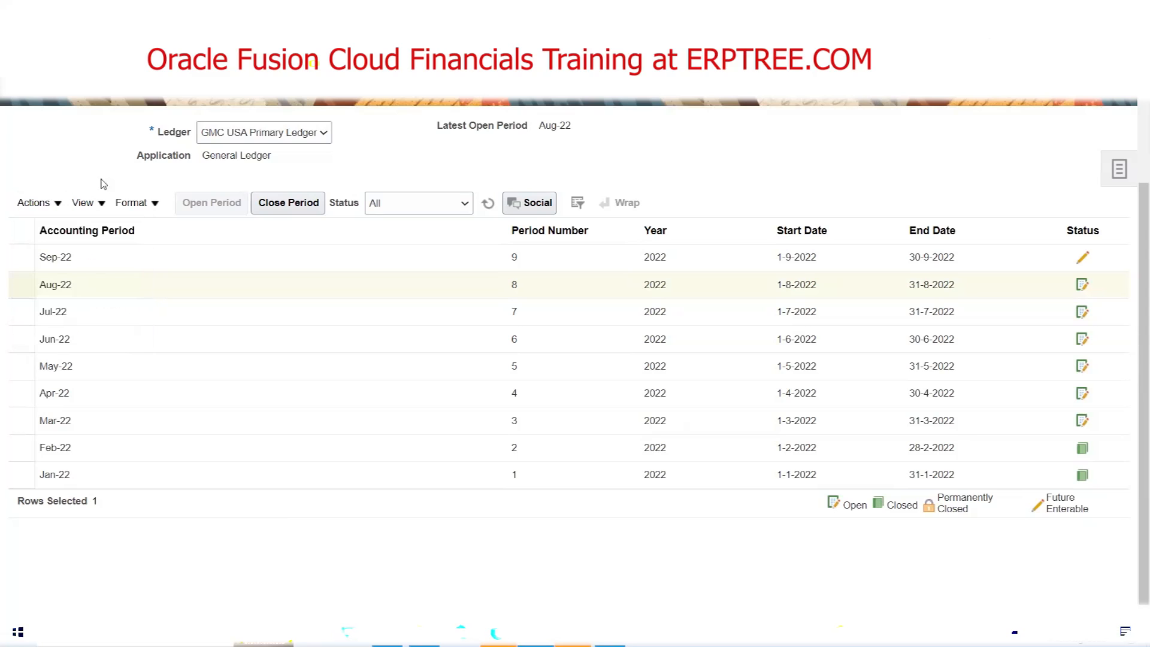
# Step: Permanently close the Jan-22 accounting period of GMC USA Primary Ledger and confirm
pyautogui.click(61, 475)
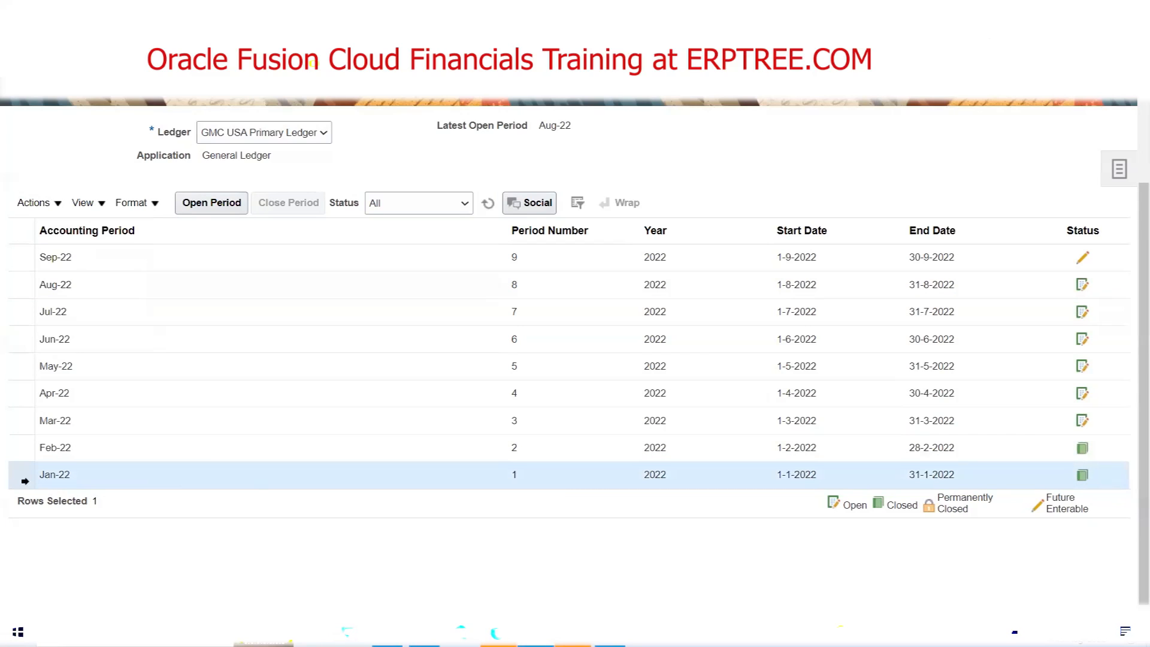
pyautogui.click(63, 205)
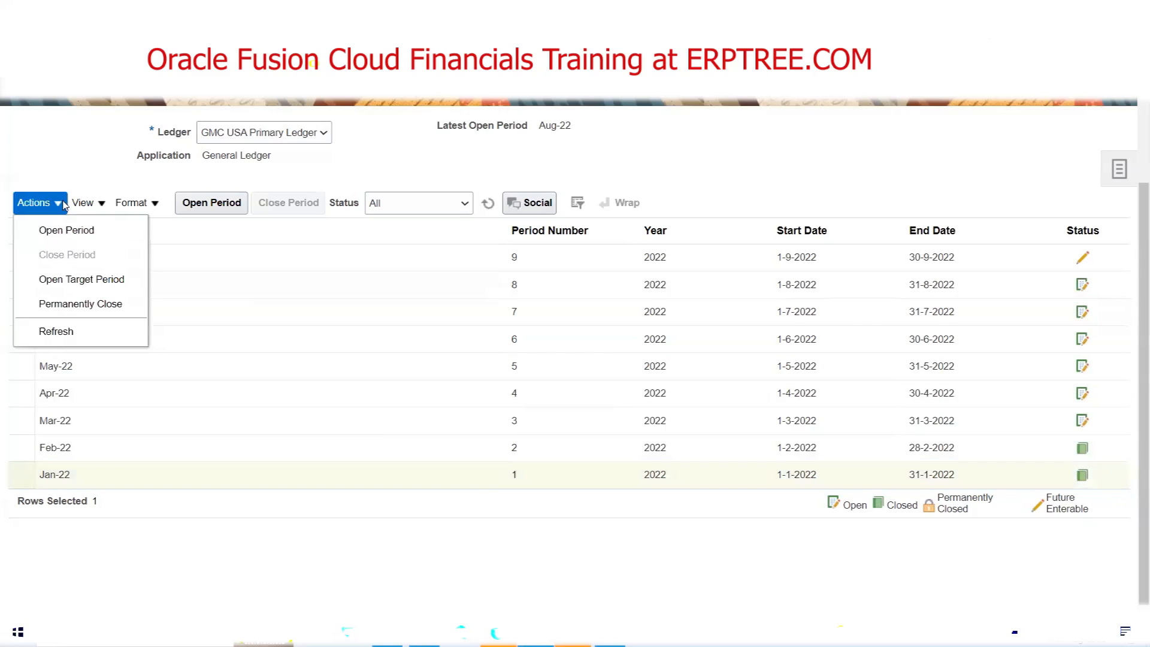
pyautogui.click(92, 305)
pyautogui.click(785, 371)
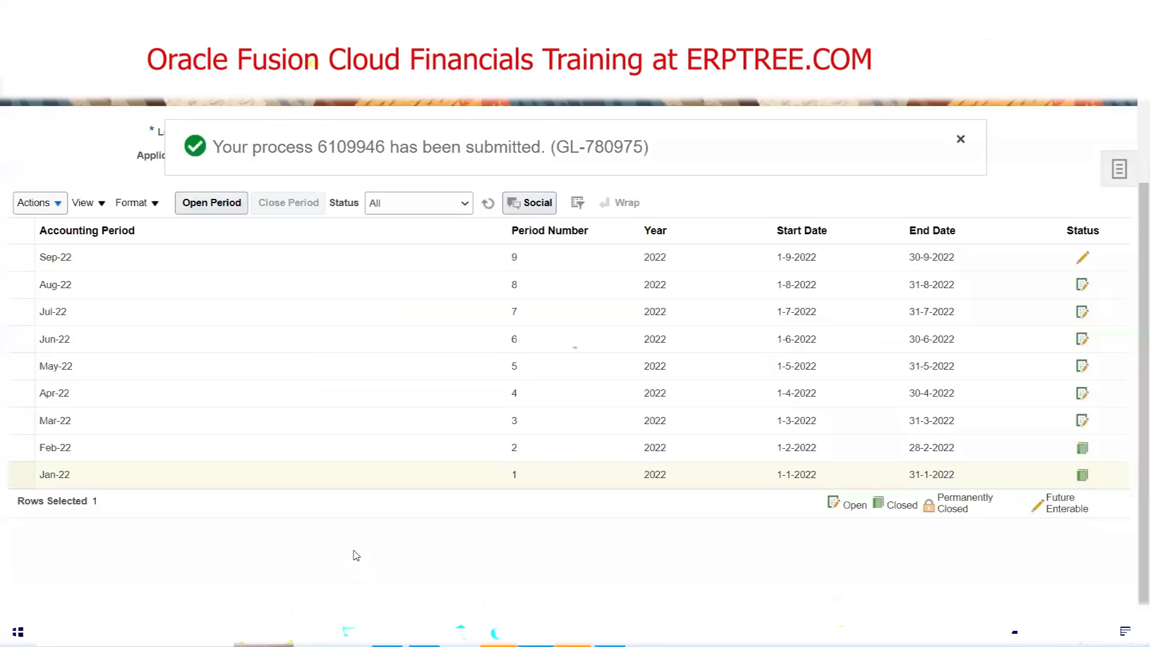
# Step: Refresh the accounting period list repeatedly to check the Jan-22 status
pyautogui.click(490, 203)
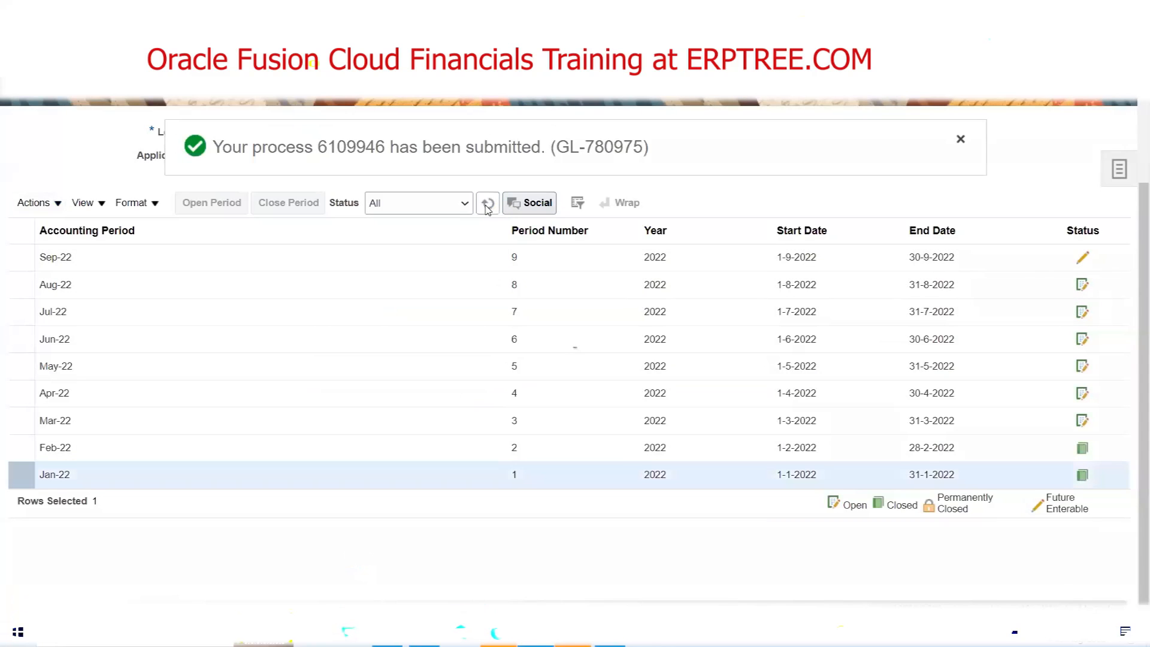
pyautogui.click(488, 205)
pyautogui.click(488, 206)
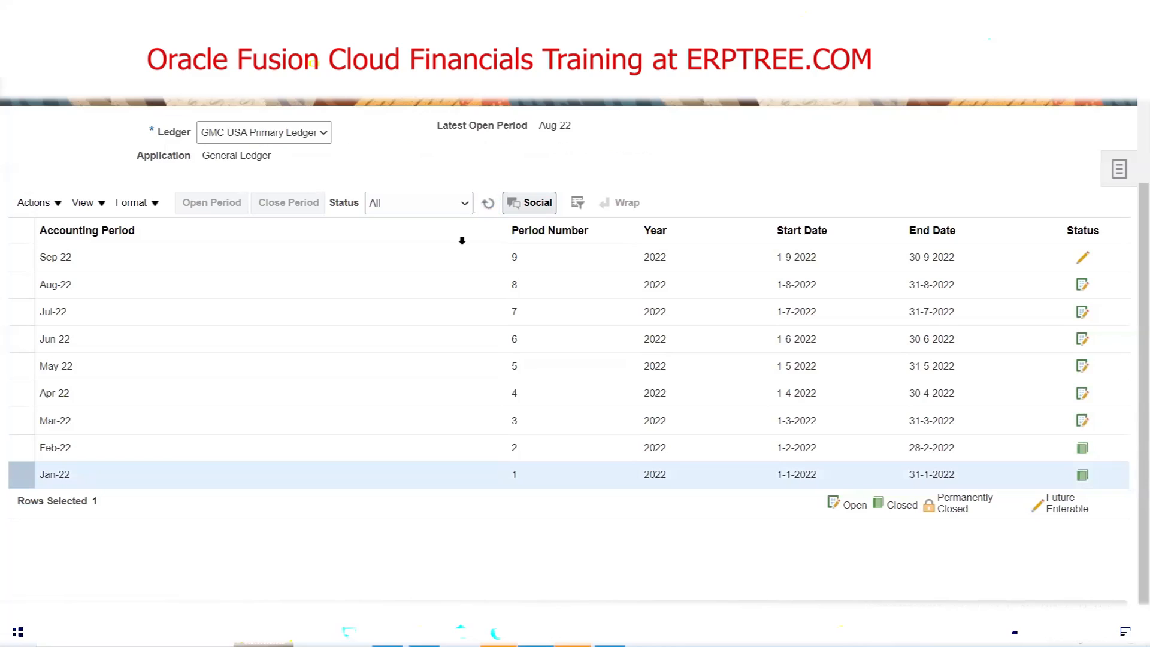
pyautogui.click(488, 205)
pyautogui.click(488, 205)
pyautogui.click(488, 205)
pyautogui.click(488, 204)
# Step: Review the Closed and ReOpen row in the Excel period status notes, return to Oracle Fusion and refresh the period list
pyautogui.click(387, 634)
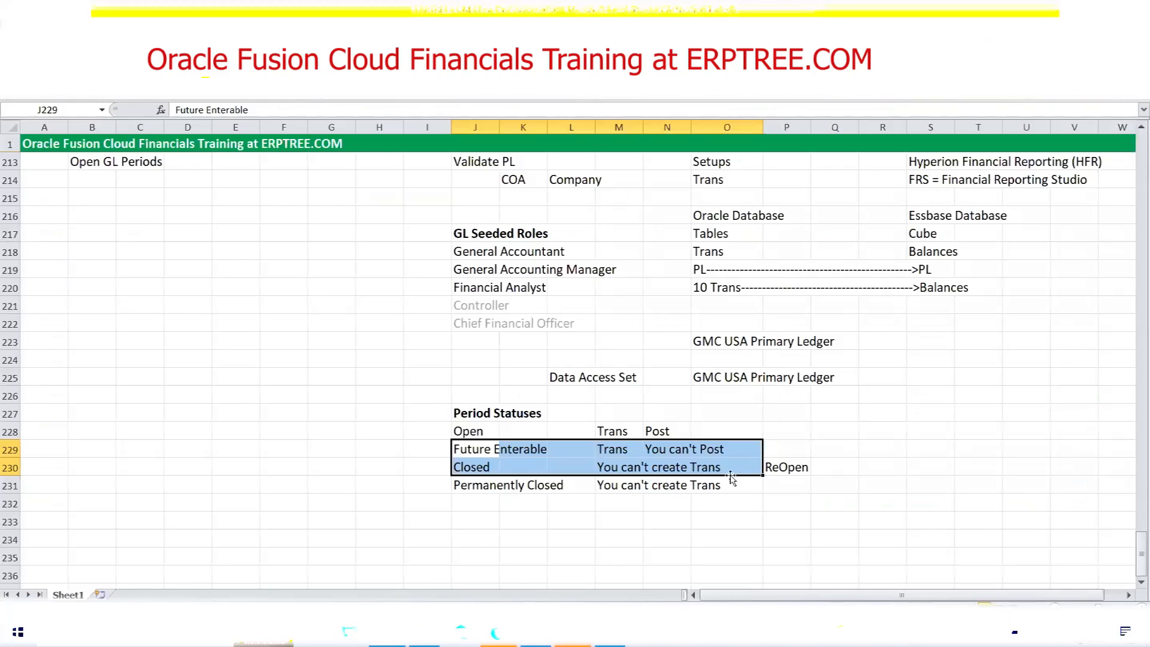
pyautogui.moveTo(781, 466); pyautogui.dragTo(481, 468)
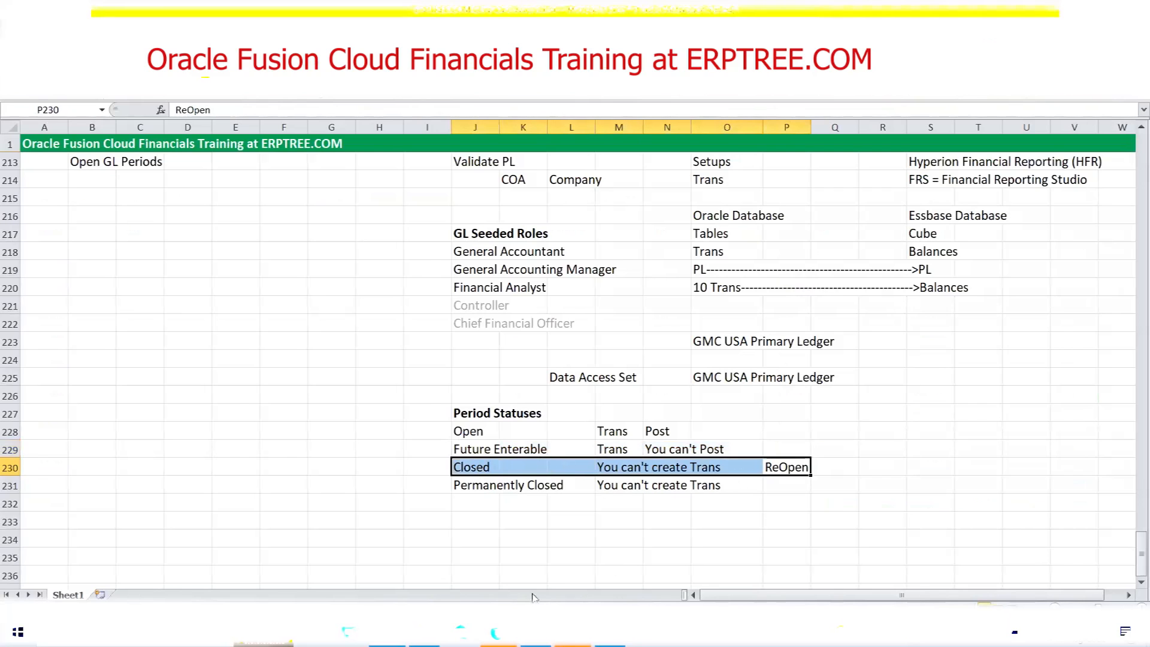
pyautogui.click(535, 633)
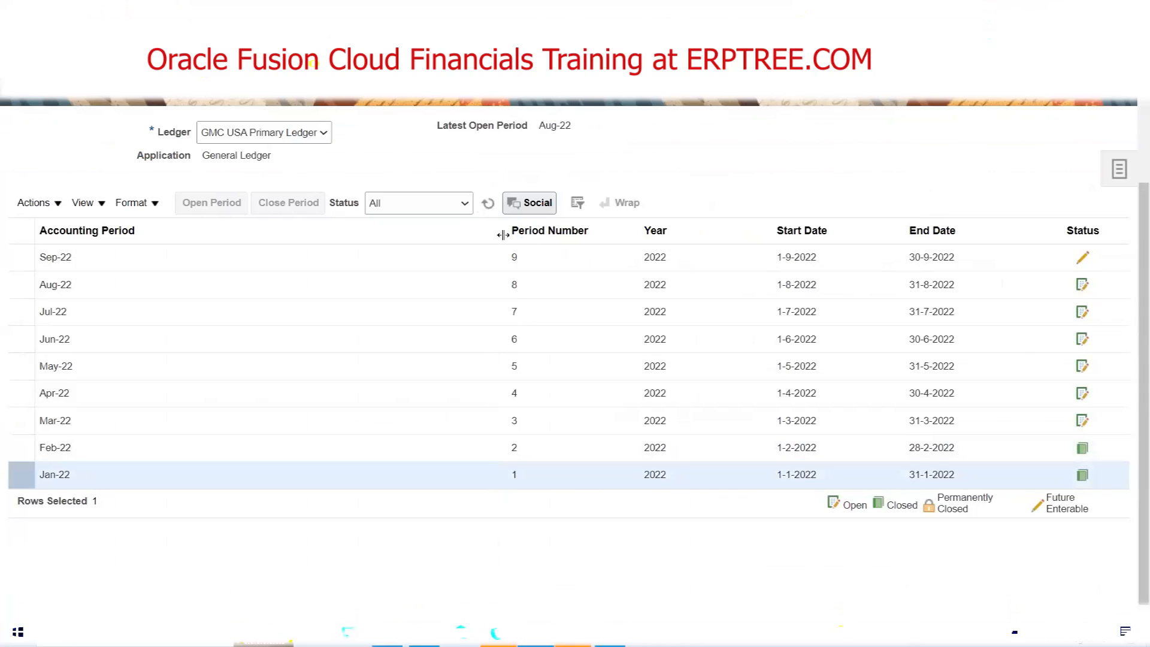
pyautogui.click(485, 209)
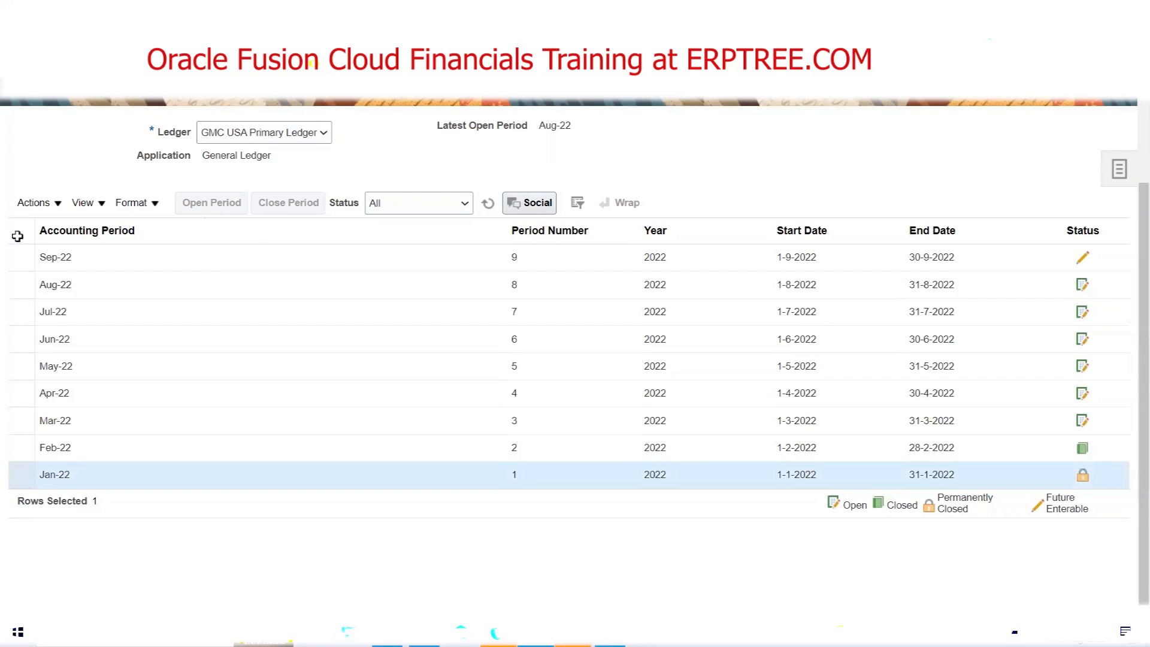
# Step: Compare the actions offered for permanently closed Jan-22 and closed Feb-22, and finish with the period status list
pyautogui.click(54, 203)
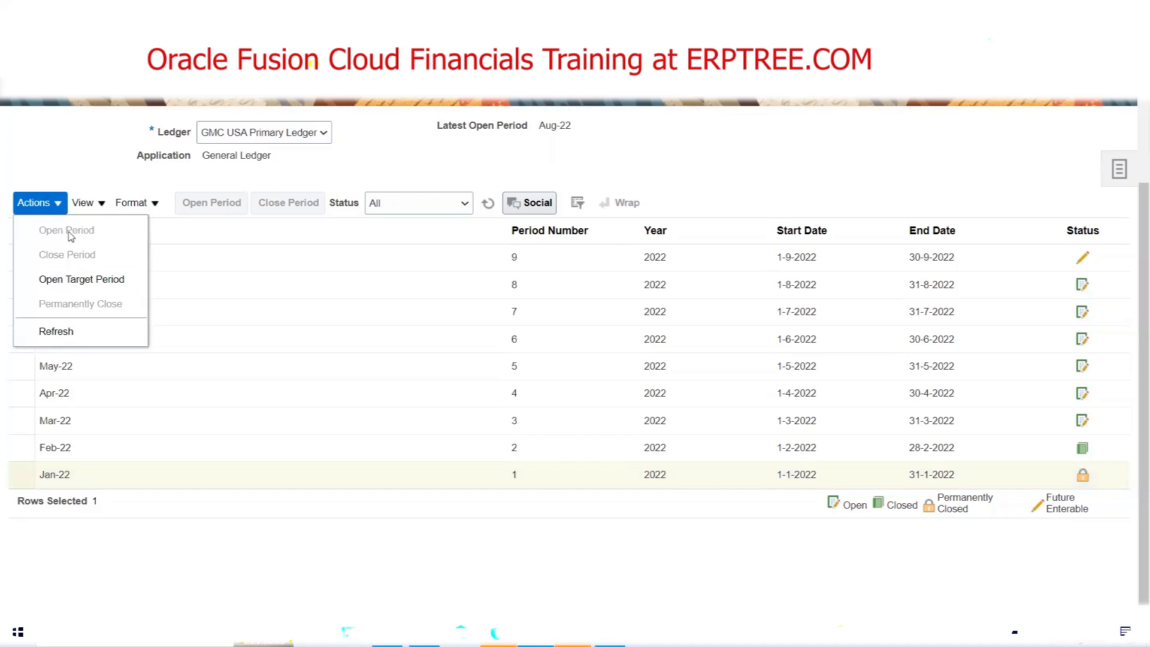
pyautogui.click(105, 156)
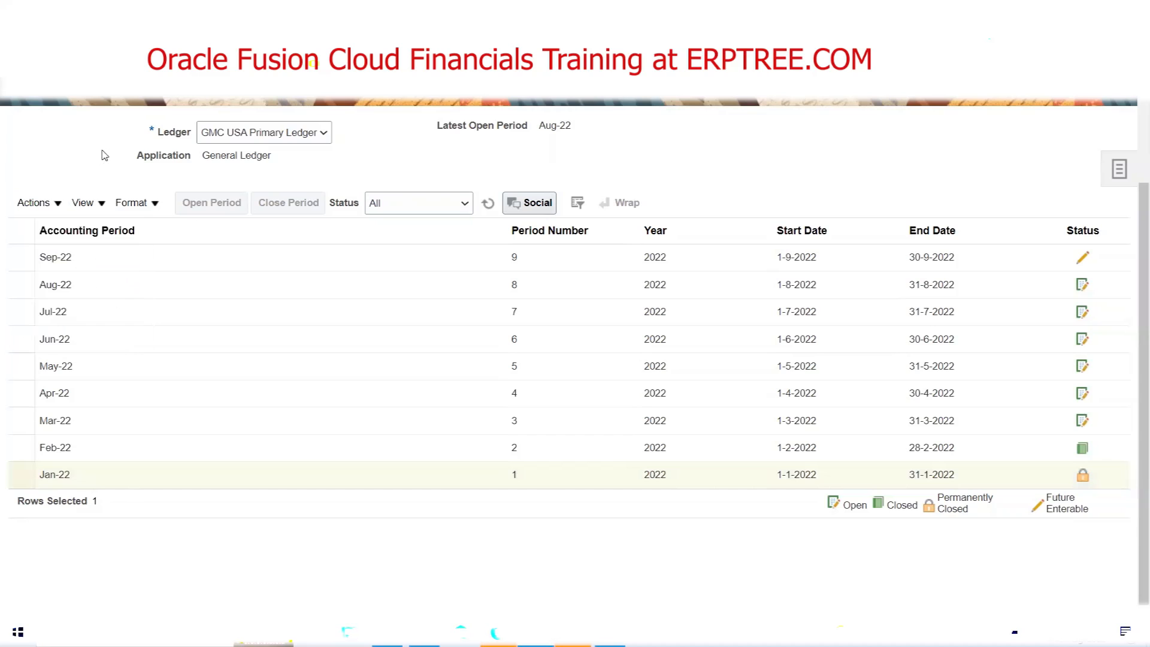
pyautogui.click(73, 448)
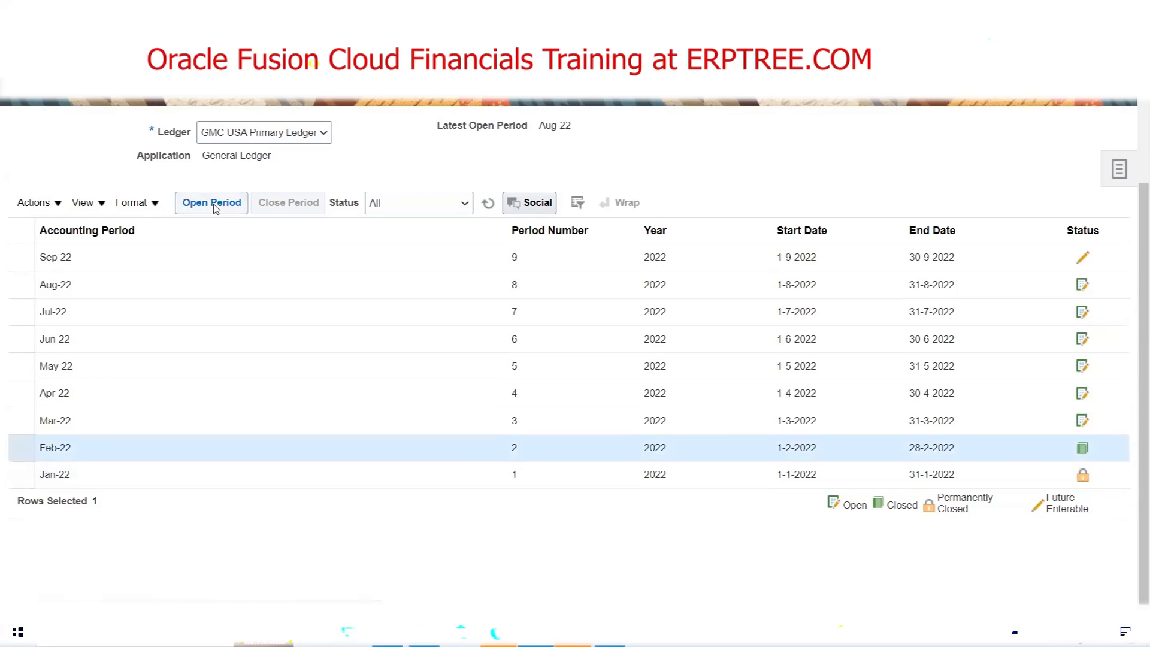
pyautogui.click(77, 474)
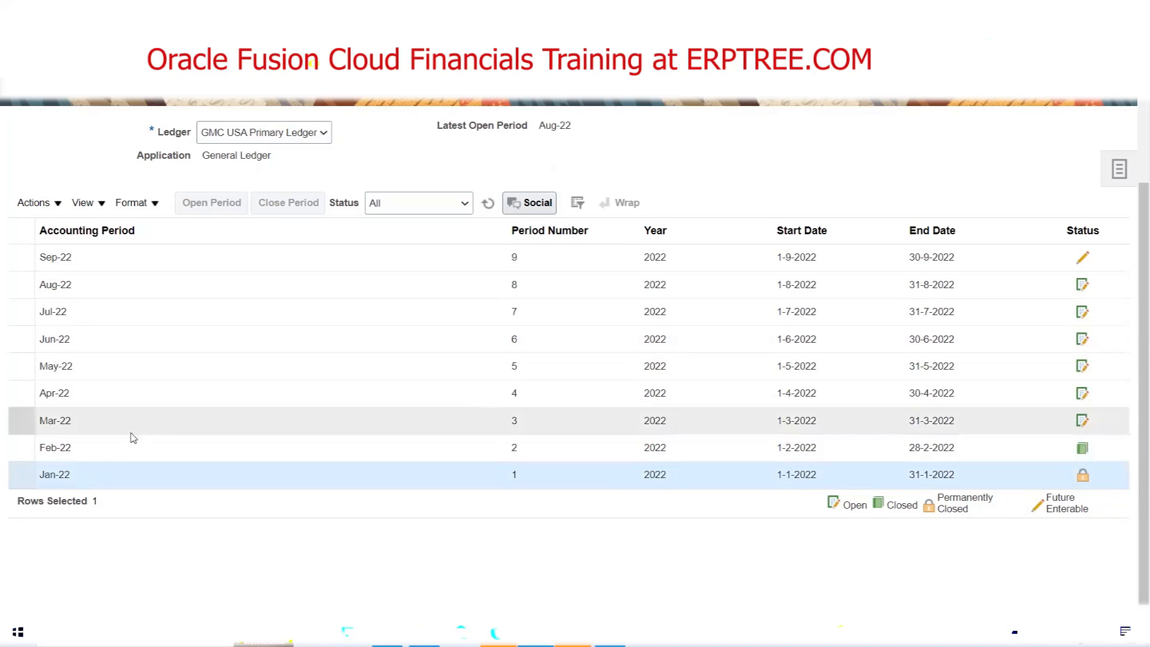
pyautogui.click(104, 450)
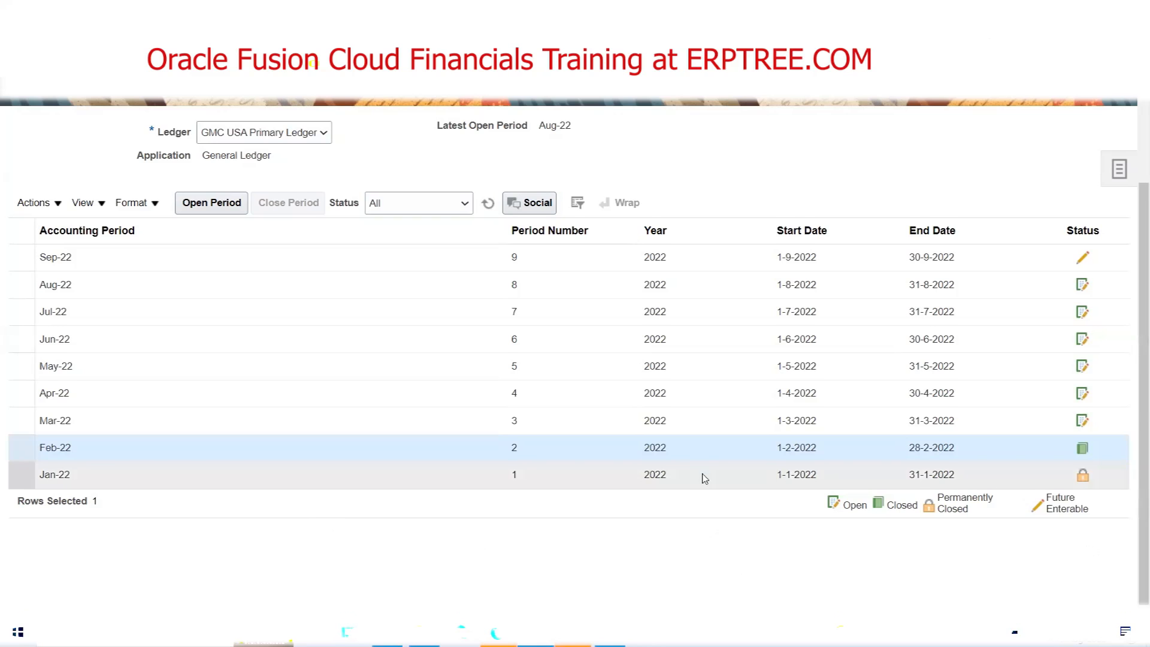
pyautogui.scroll(2, 704, 477)
pyautogui.click(1101, 190)
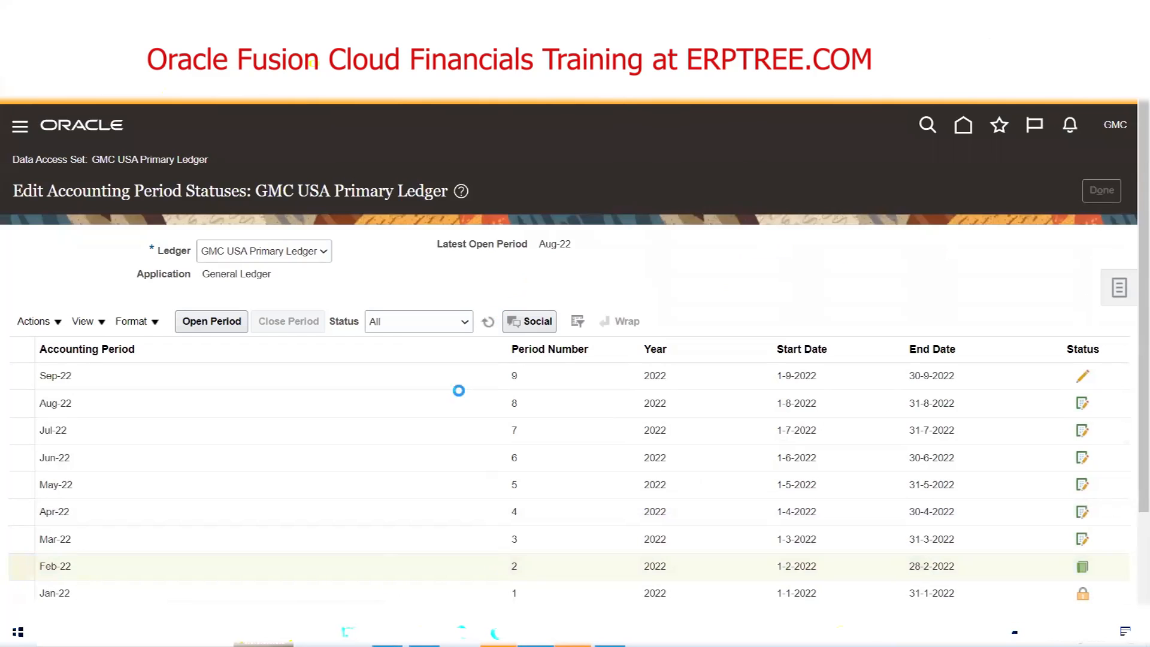
# Step: Add "Create Journals" in cell B214 below Open GL Periods in the Excel task list
pyautogui.click(387, 632)
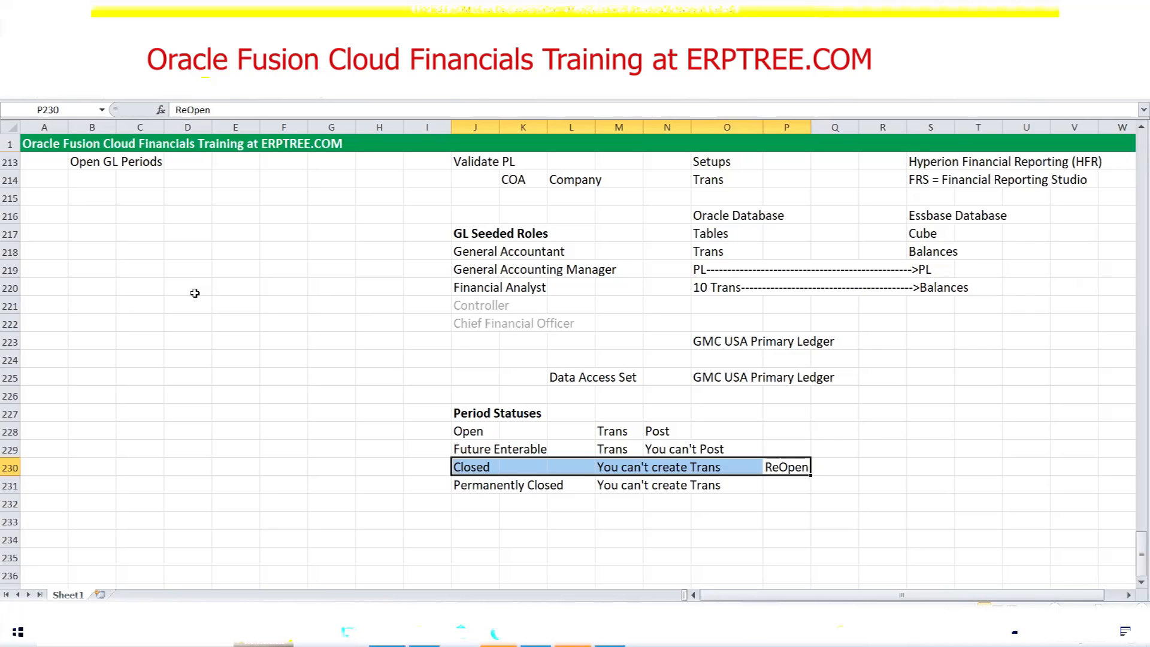
pyautogui.scroll(2, 343, 286)
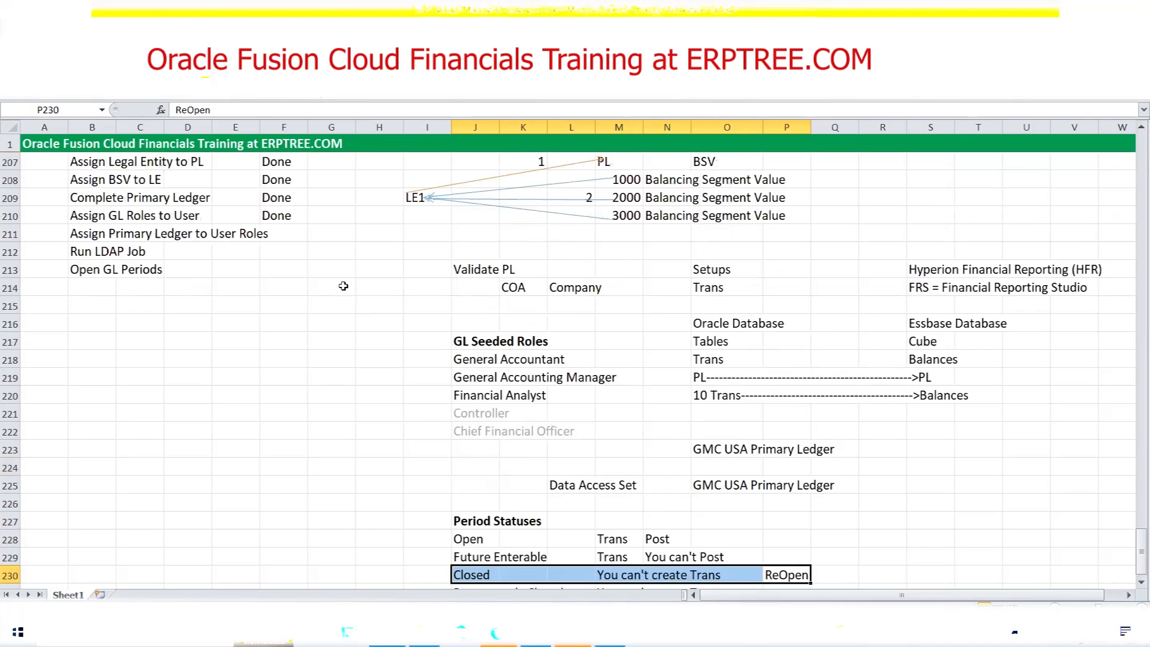
pyautogui.scroll(1, 343, 287)
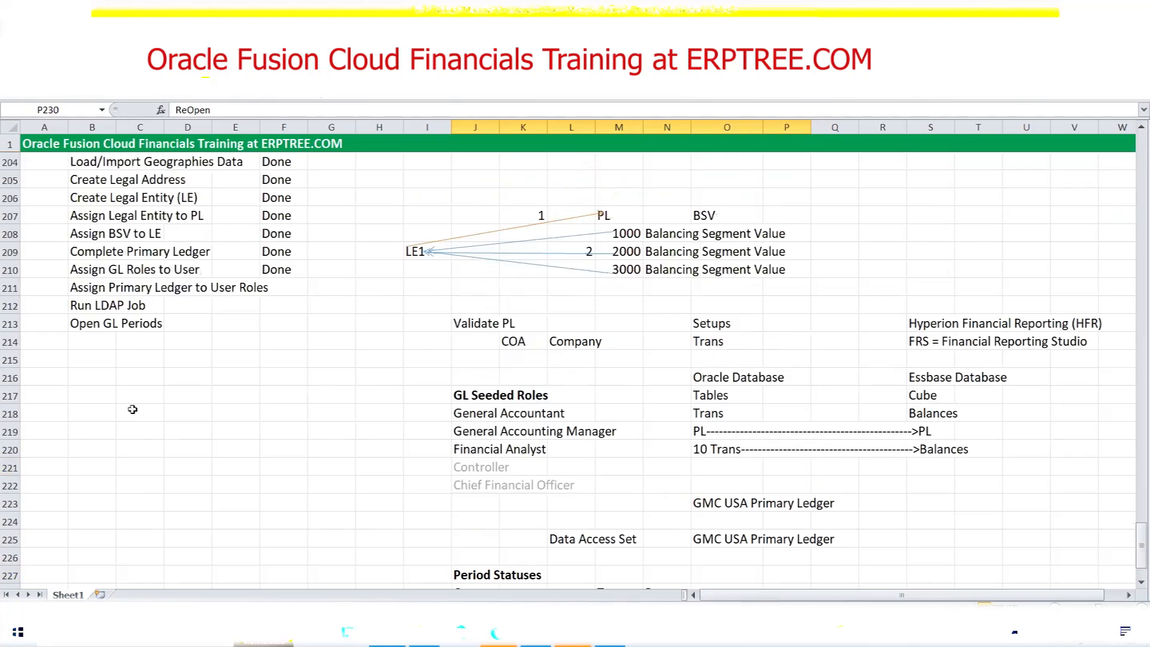
pyautogui.click(106, 342)
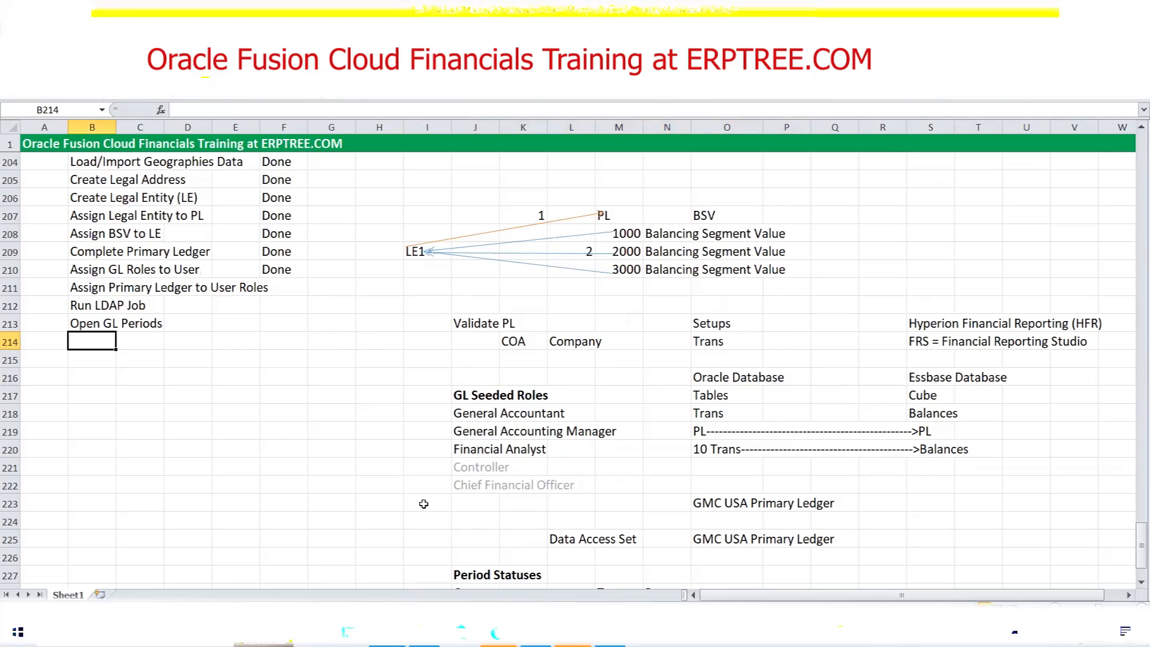
pyautogui.write('Create J')
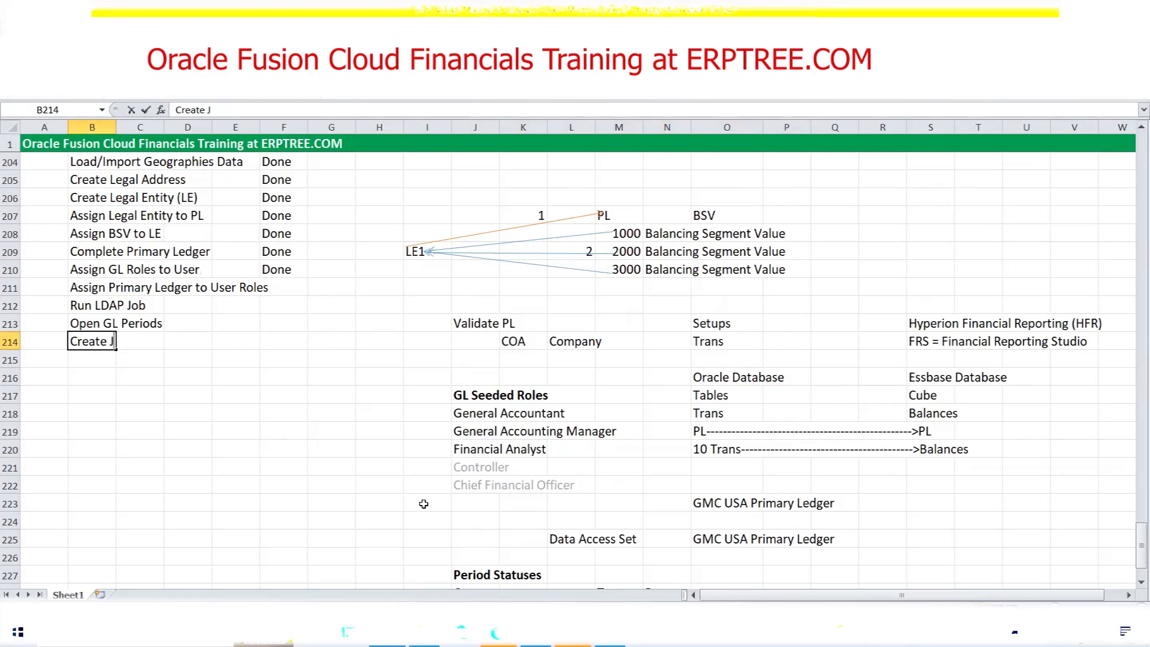
pyautogui.write('ournals')
pyautogui.hotkey('ctrl', 'Return')
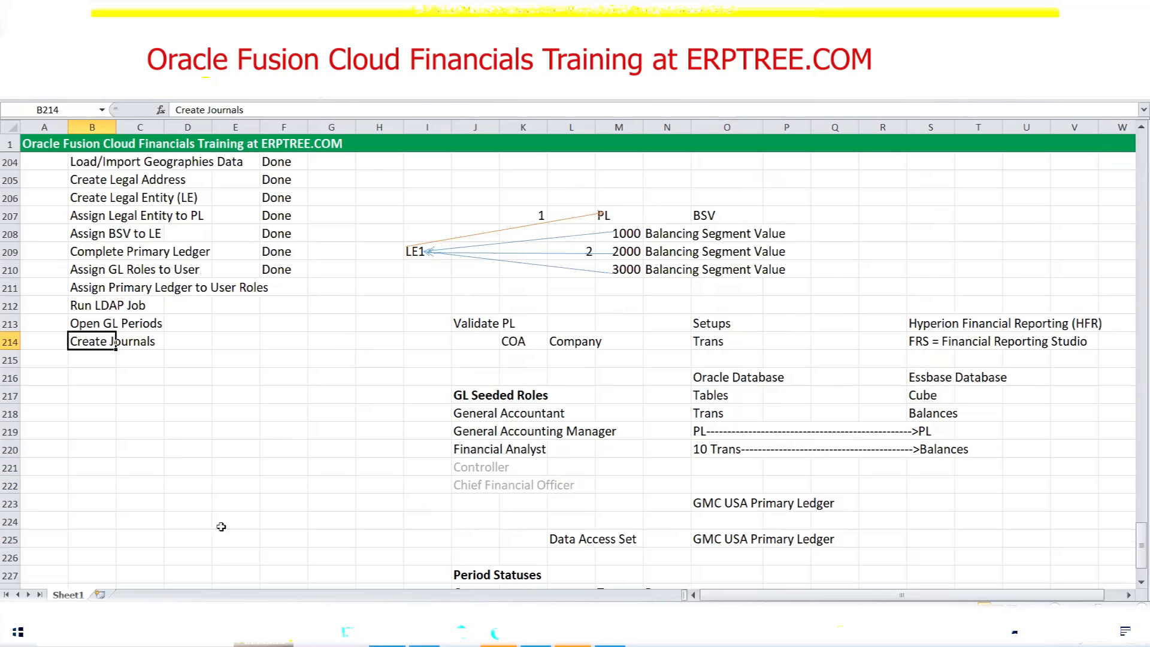
pyautogui.click(102, 362)
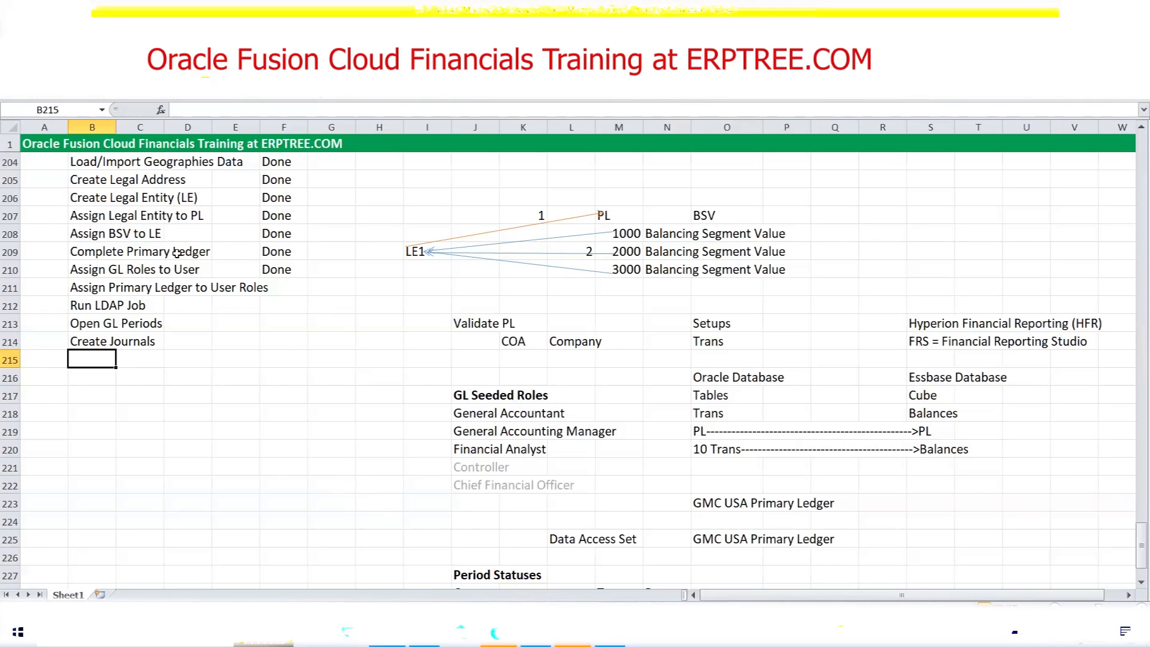
pyautogui.click(84, 340)
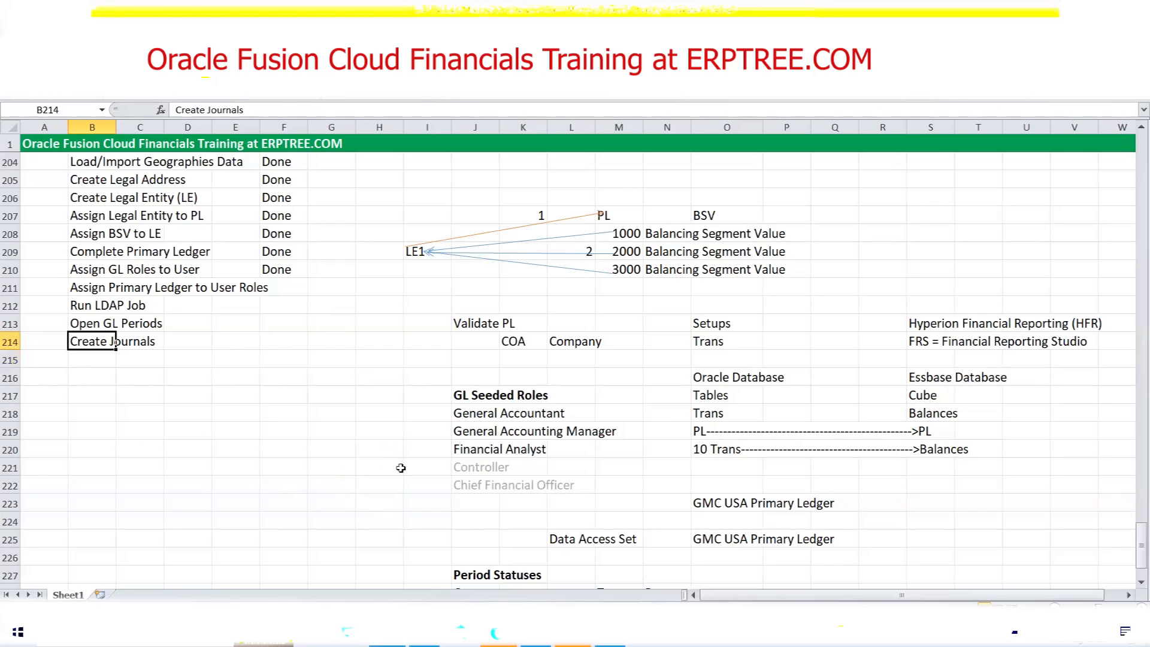
# Step: Enter "Journal Header" in cell F217 and "Journal Lines" in F218 beneath it
pyautogui.click(298, 390)
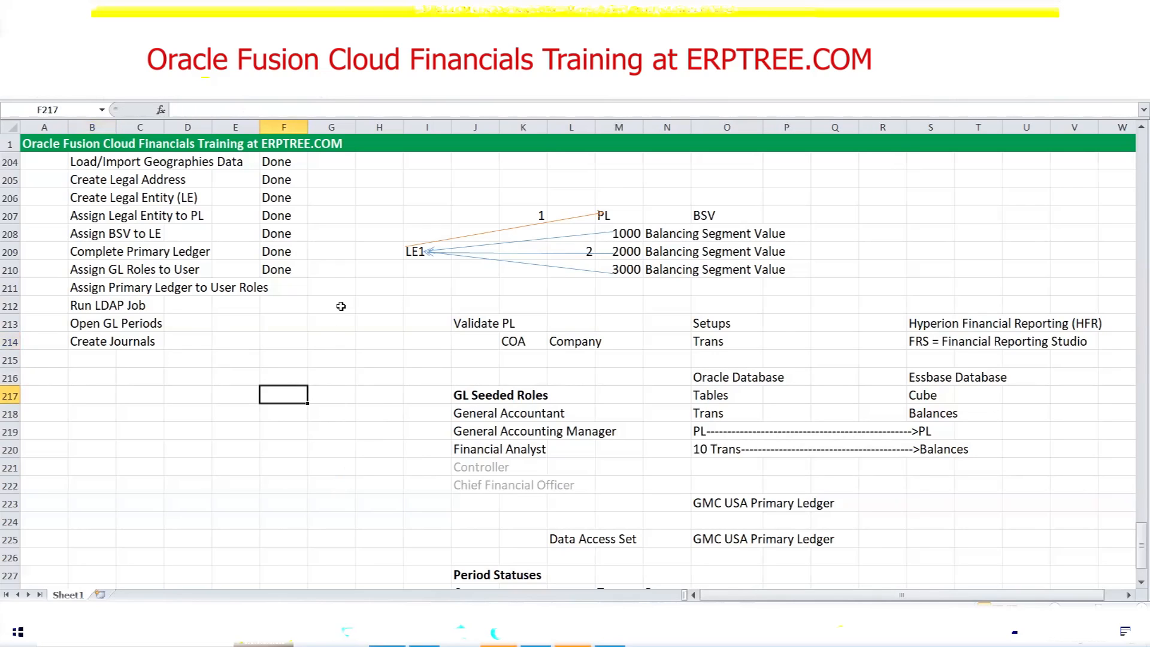
pyautogui.write('Jo')
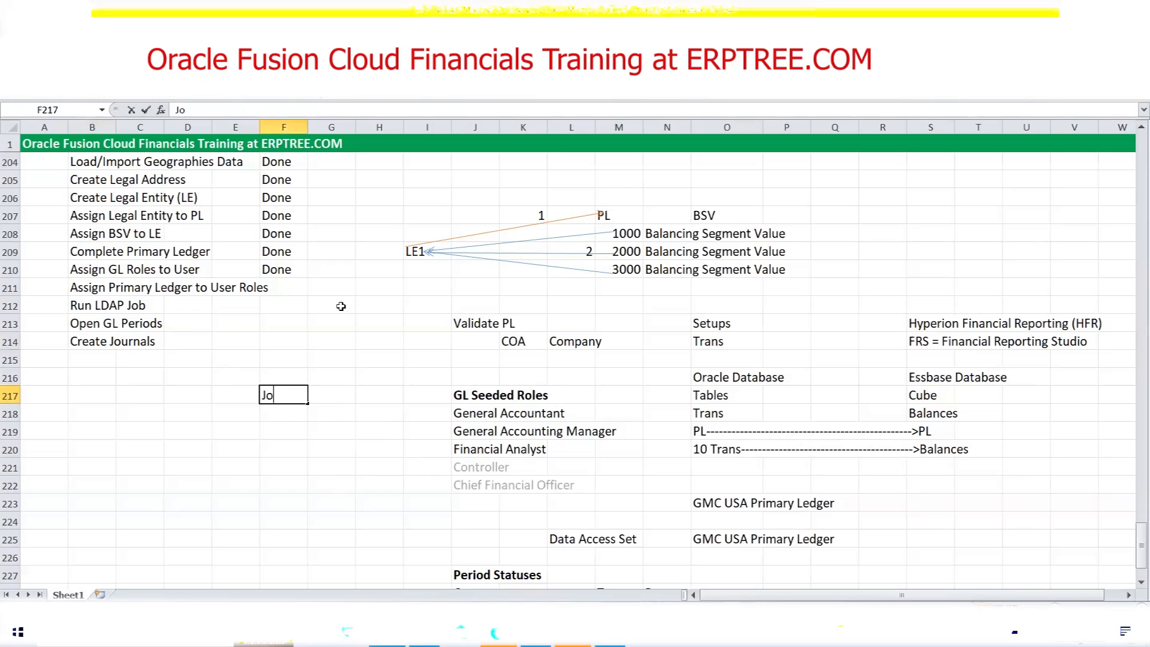
pyautogui.write('urnal Hea')
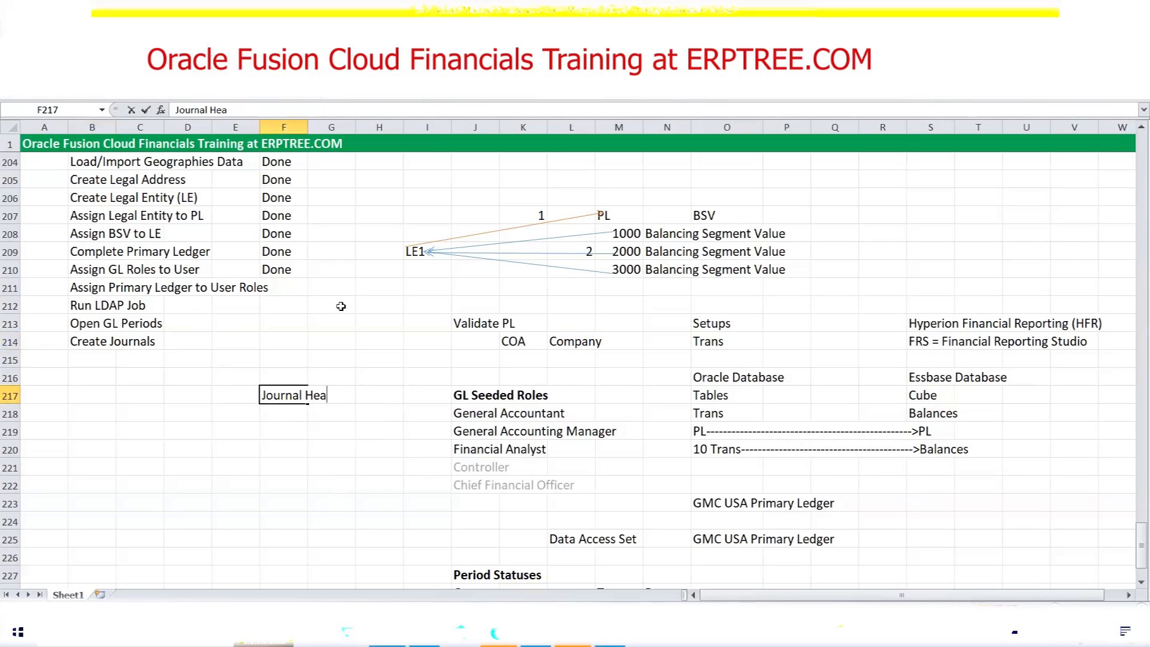
pyautogui.write('der')
pyautogui.press('Return')
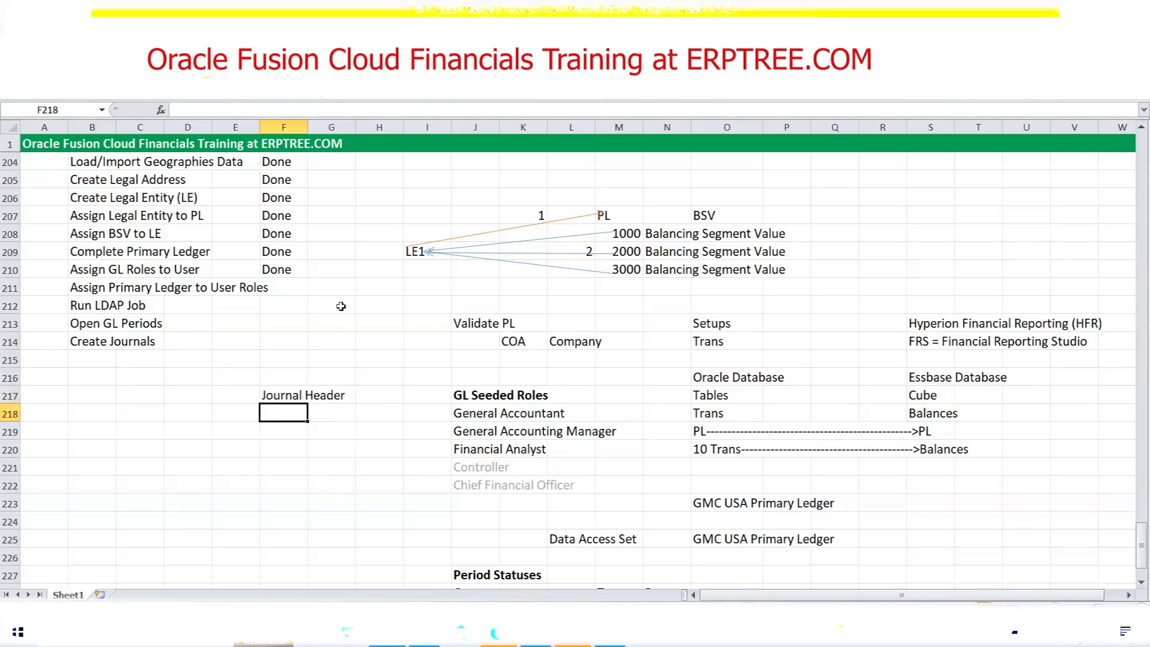
pyautogui.write('Journal Lines')
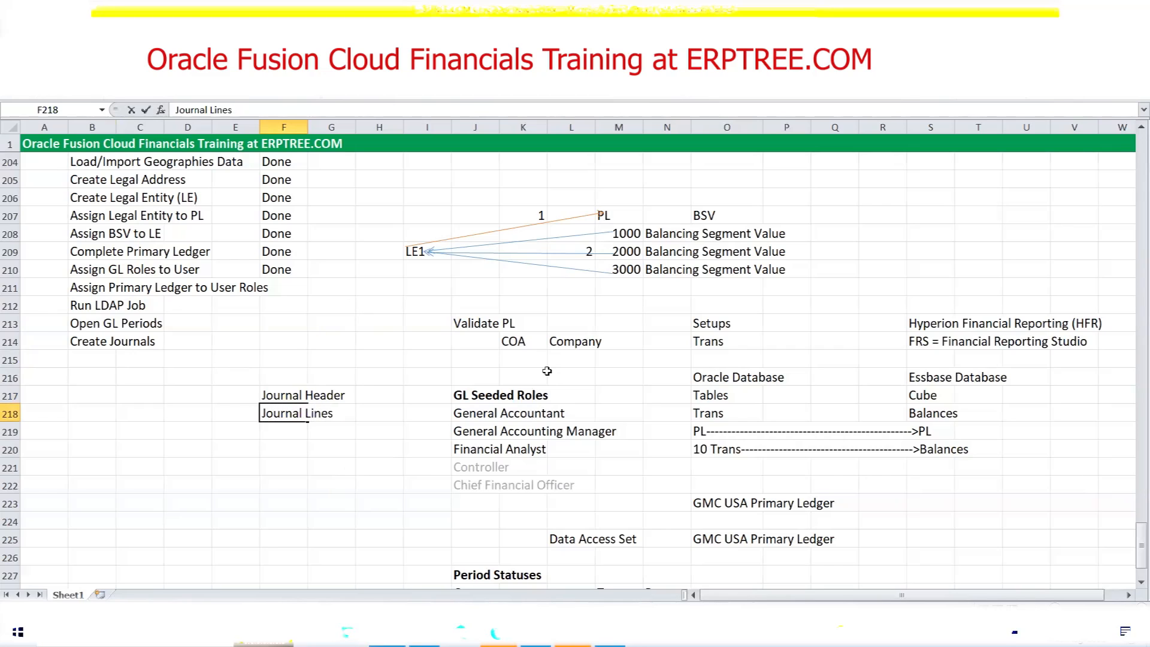
pyautogui.click(272, 397)
pyautogui.moveTo(274, 397); pyautogui.dragTo(330, 407)
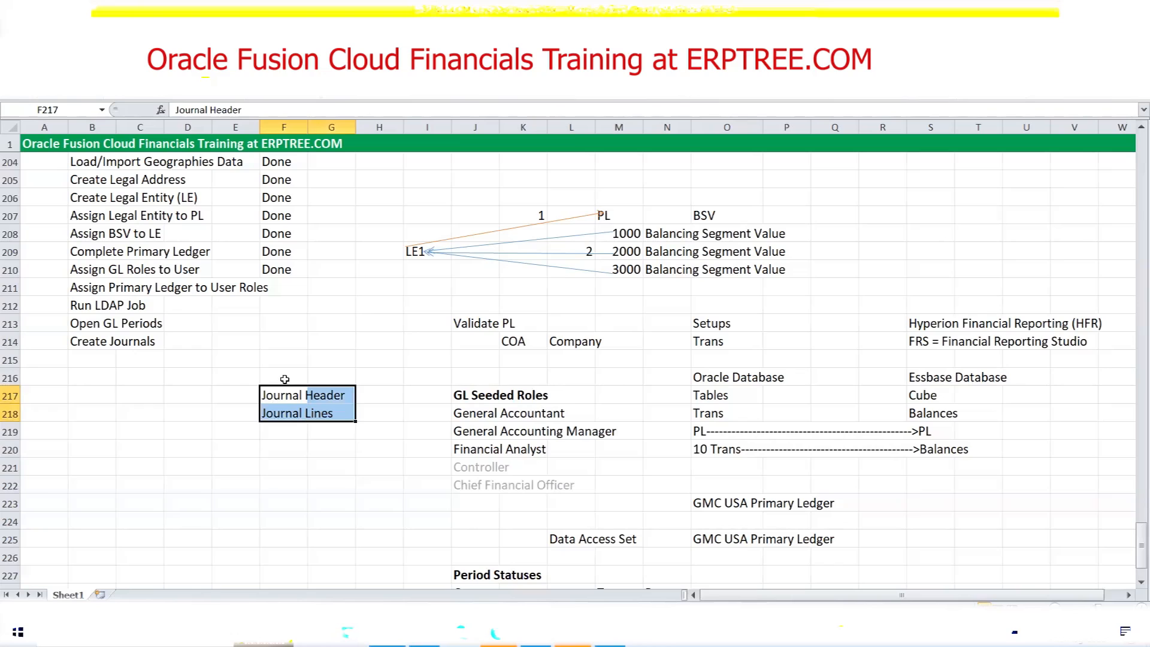
# Step: Add "Journal Batch" in cell F216 above the Journal Header entry, finishing on the Create Journals task cell
pyautogui.click(284, 379)
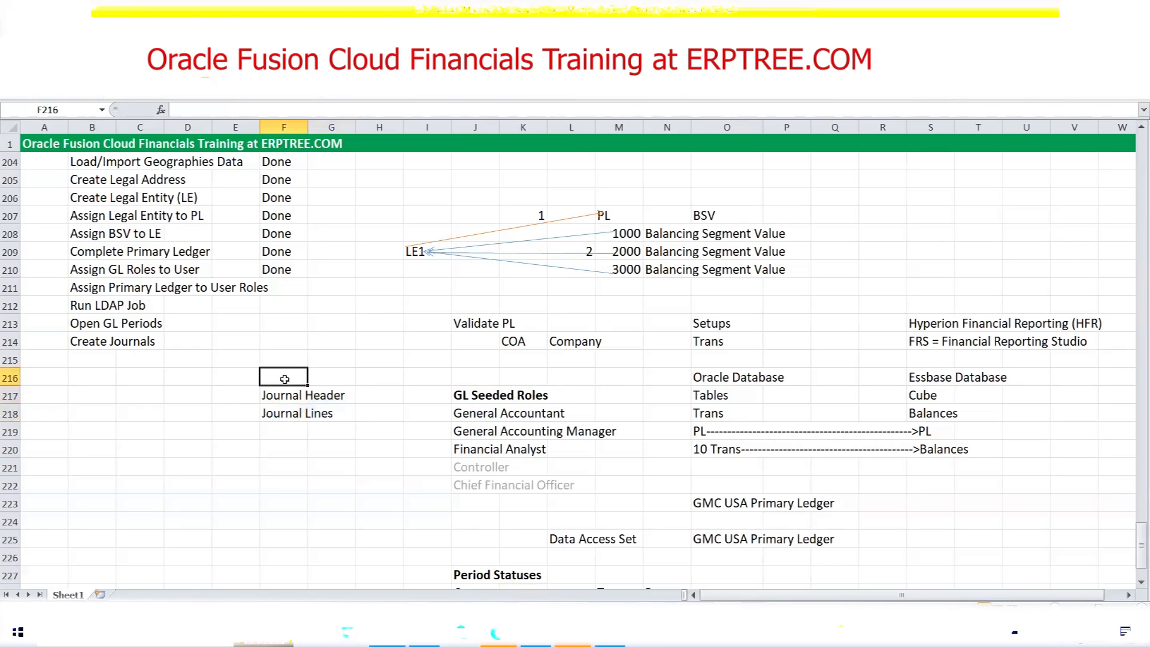
pyautogui.write('Journal')
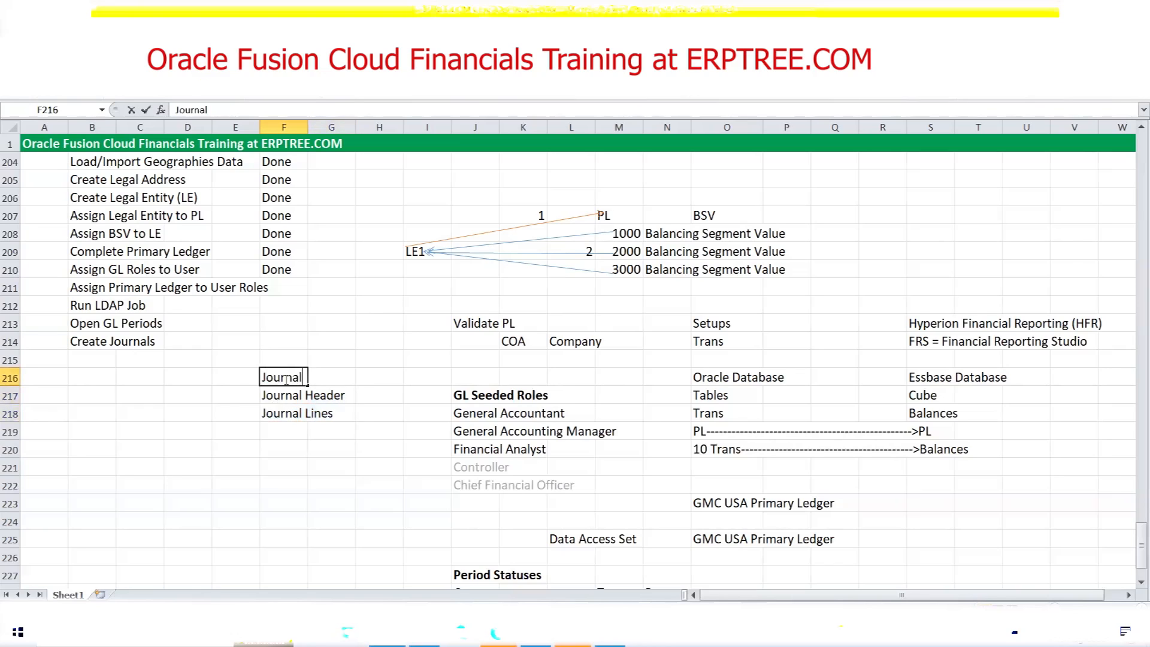
pyautogui.write(' Batch')
pyautogui.hotkey('ctrl', 'Return')
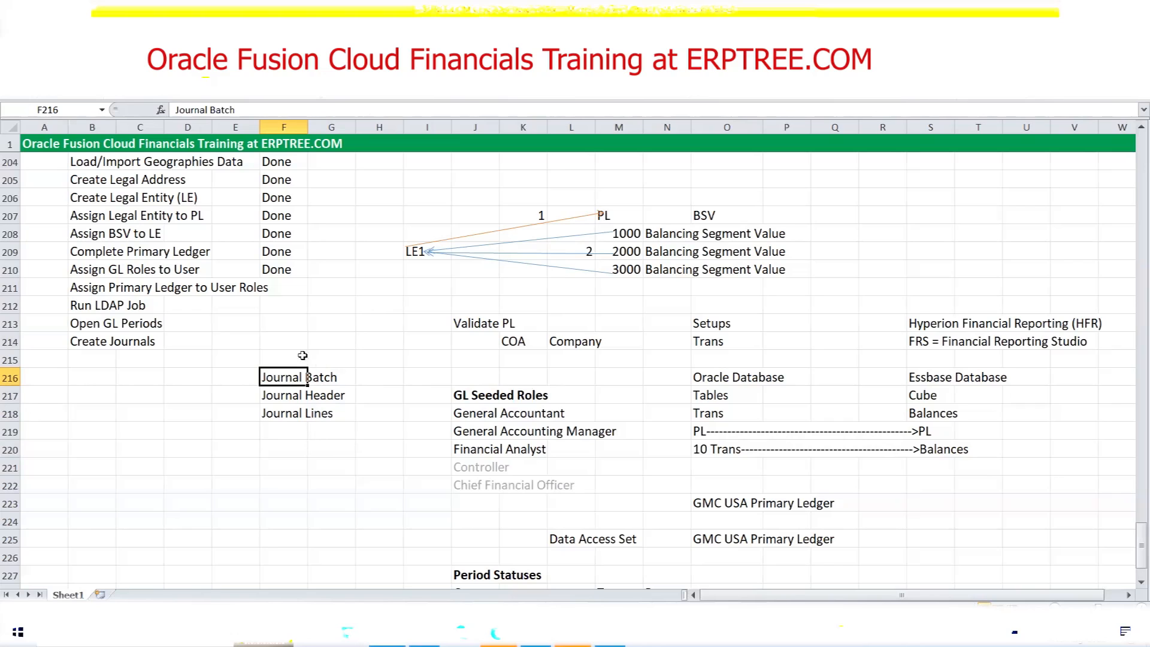
pyautogui.click(81, 338)
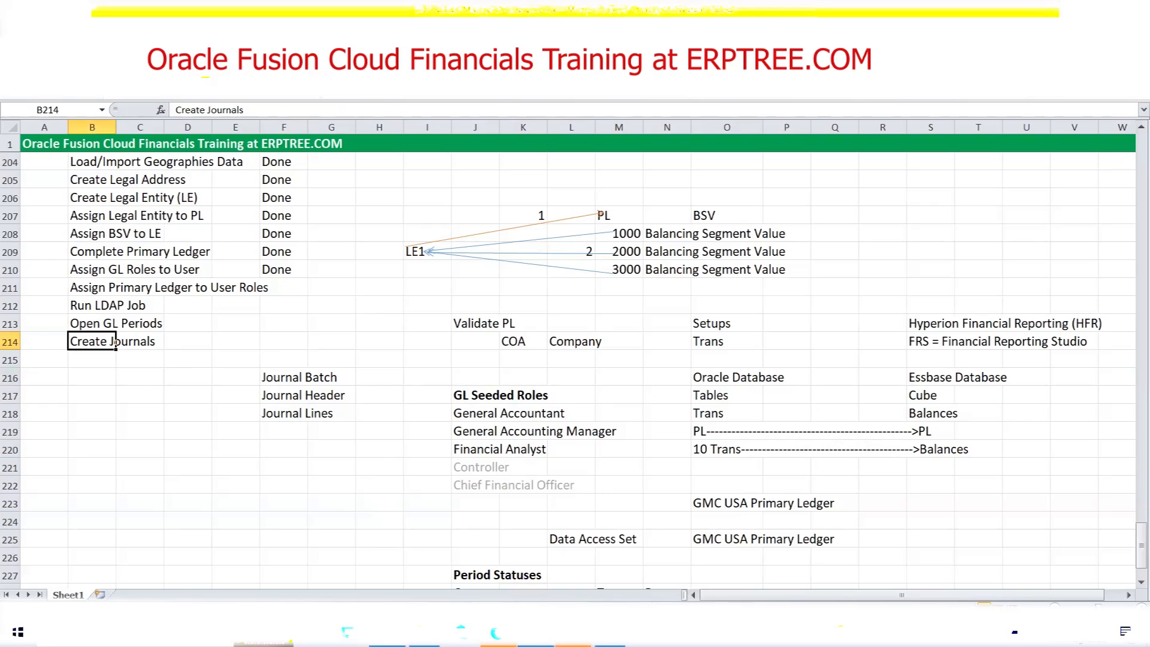
# Step: Switch to Oracle Fusion and open the Create Journal page from the General Accounting Journals work area
pyautogui.hotkey('alt', 'Tab')
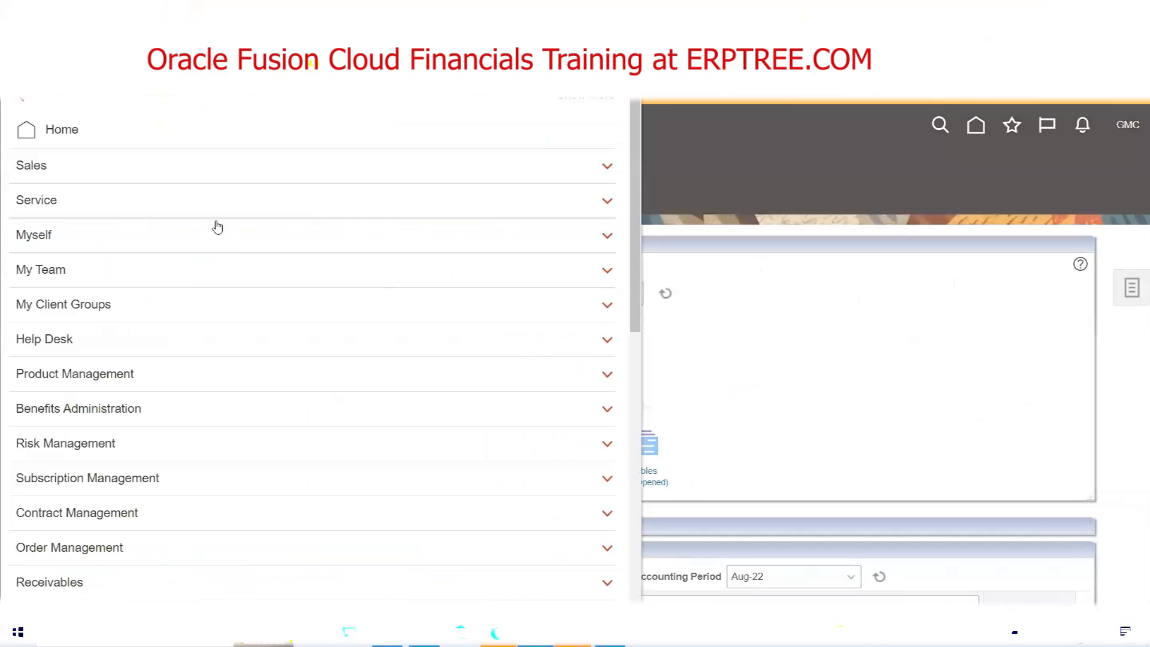
pyautogui.scroll(-6, 218, 226)
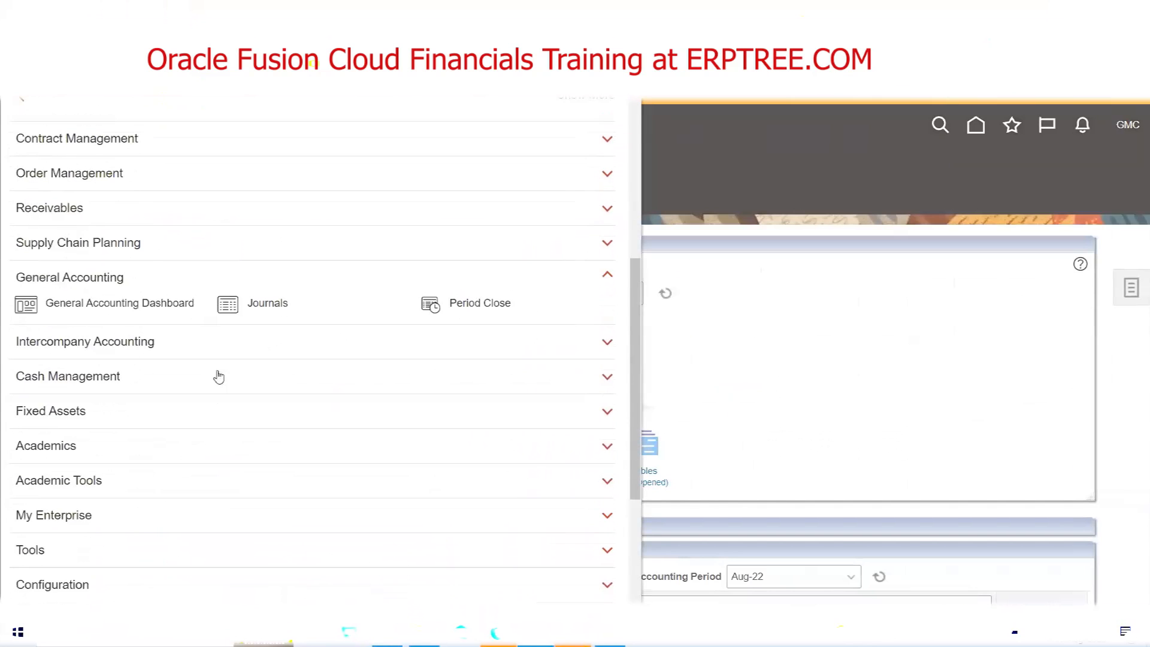
pyautogui.click(279, 306)
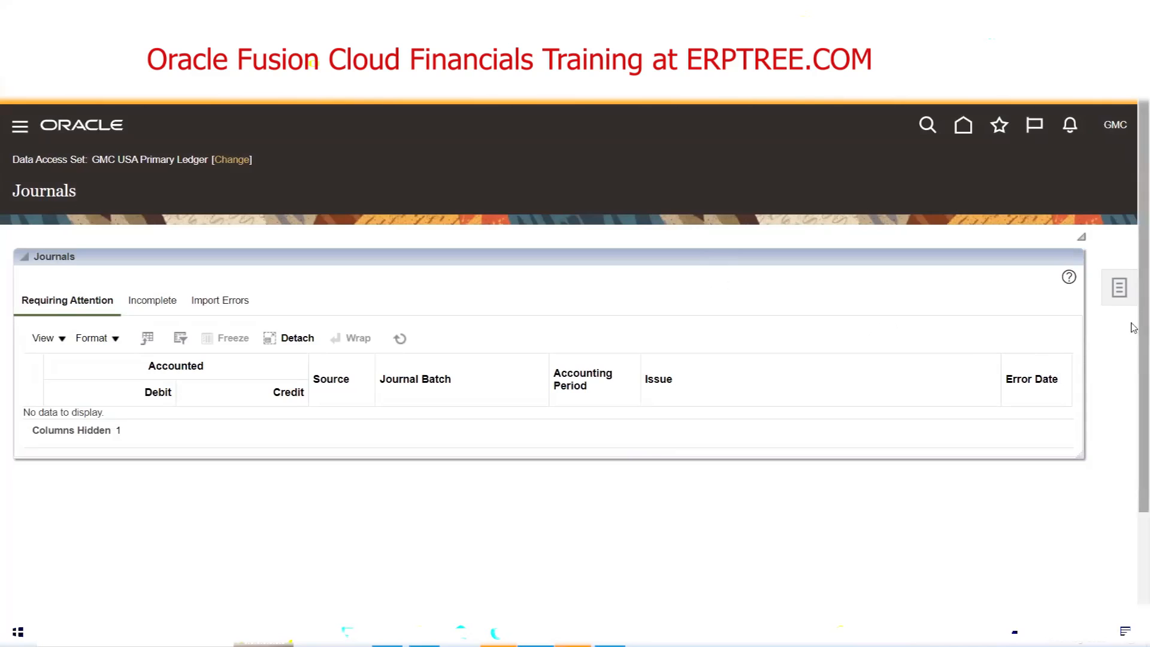
pyautogui.click(1119, 290)
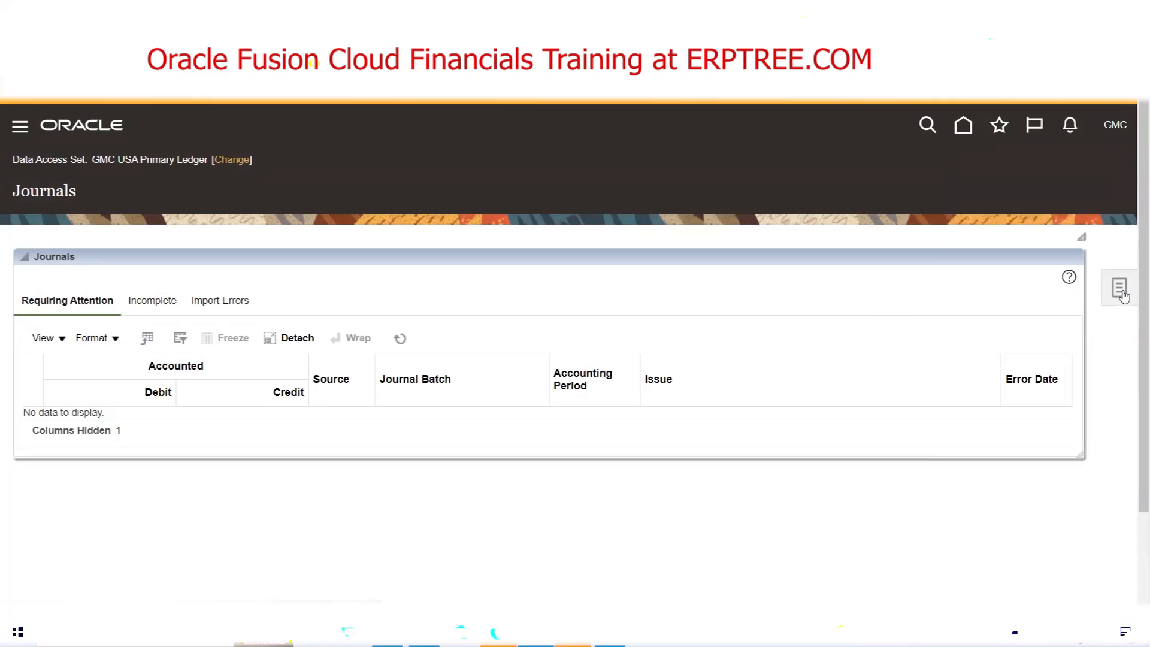
pyautogui.click(1120, 290)
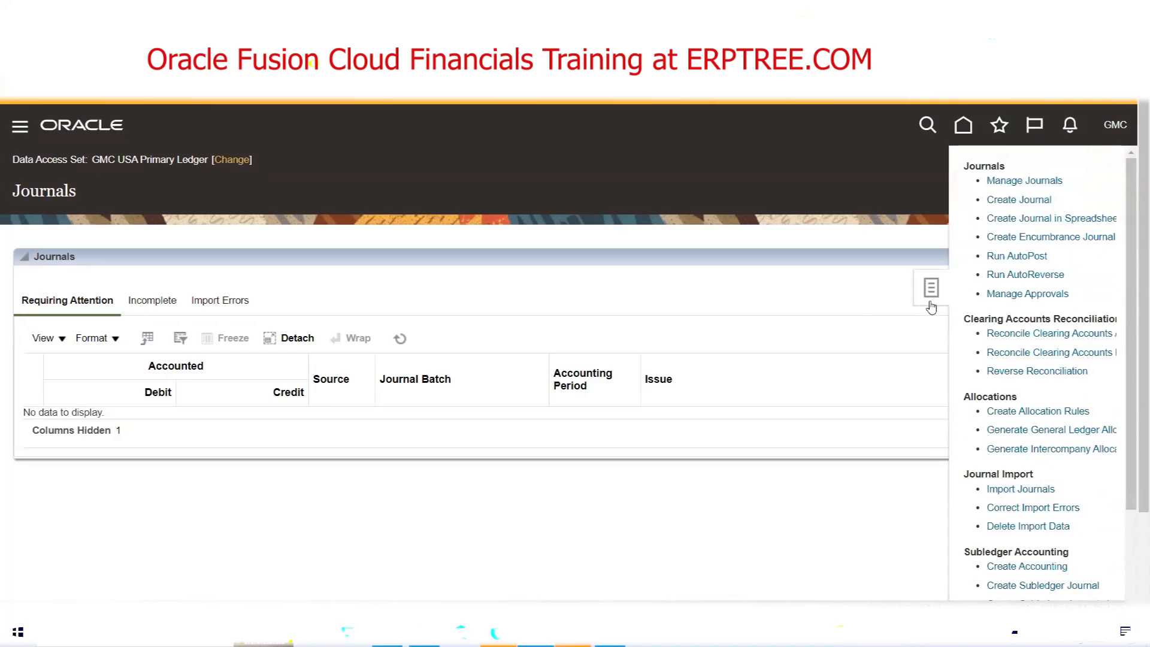
pyautogui.click(1007, 200)
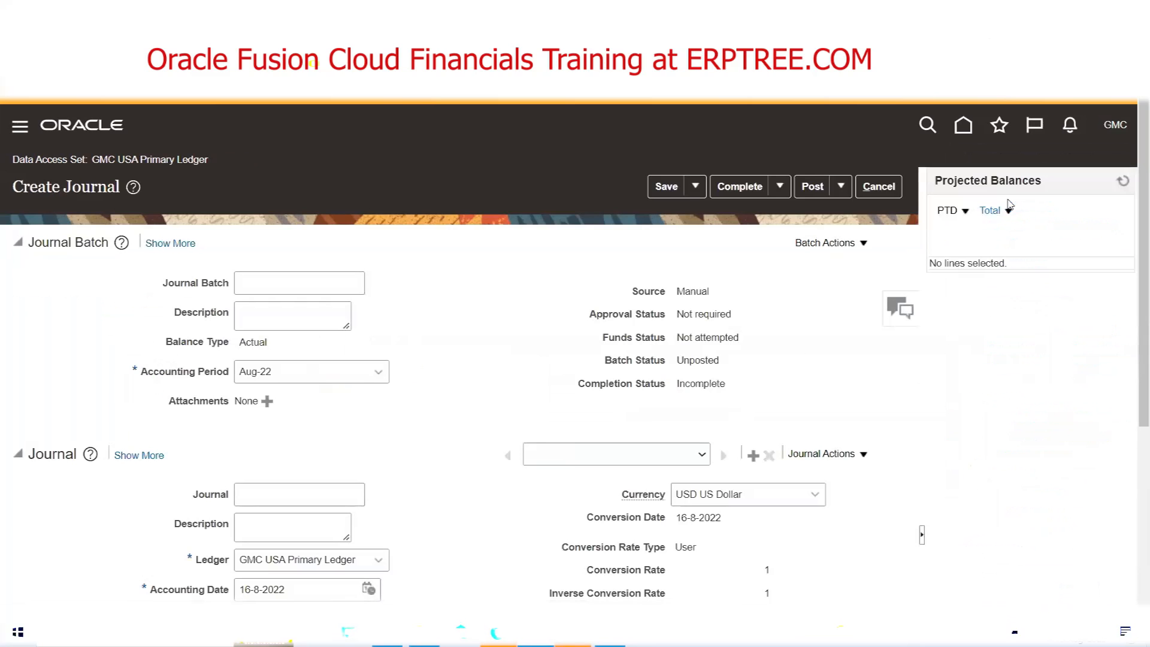
# Step: Examine the Journal Batch, Journal and Journal Lines sections of the Create Journal page
pyautogui.scroll(-1, 110, 308)
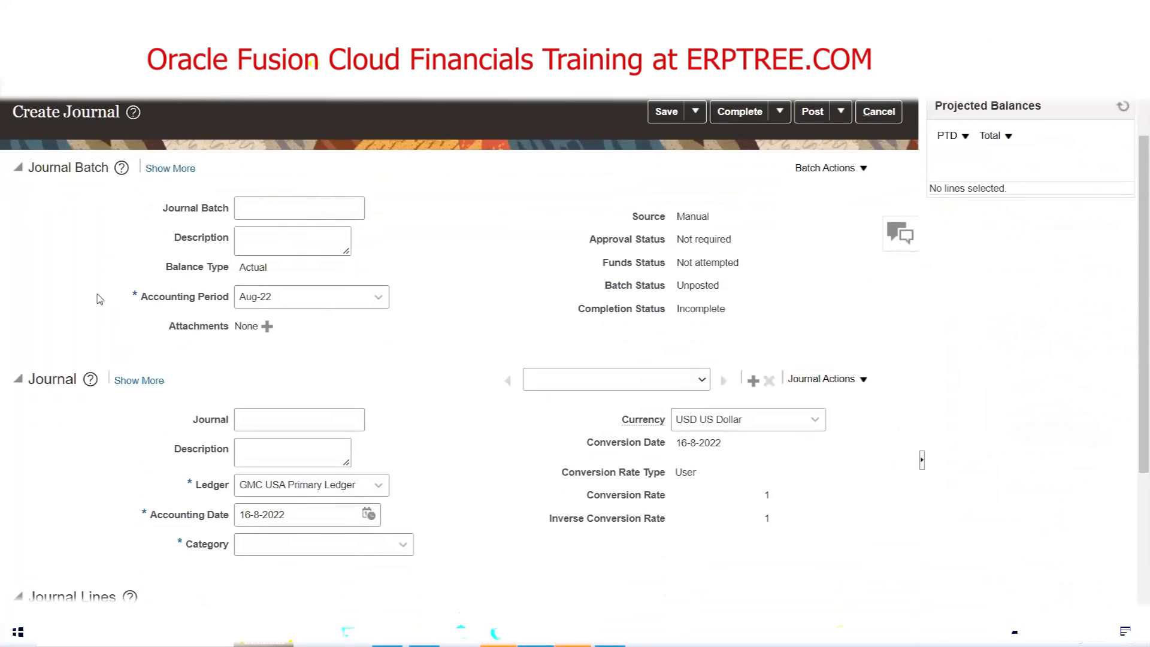
pyautogui.tripleClick(58, 168)
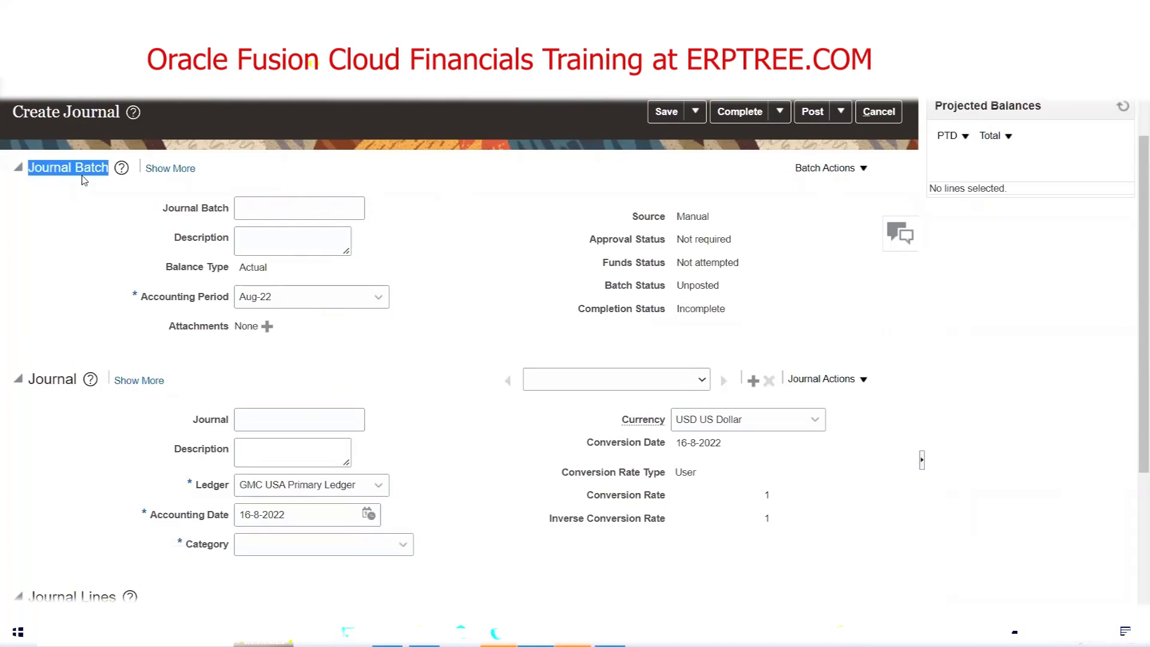
pyautogui.doubleClick(69, 165)
pyautogui.click(240, 178)
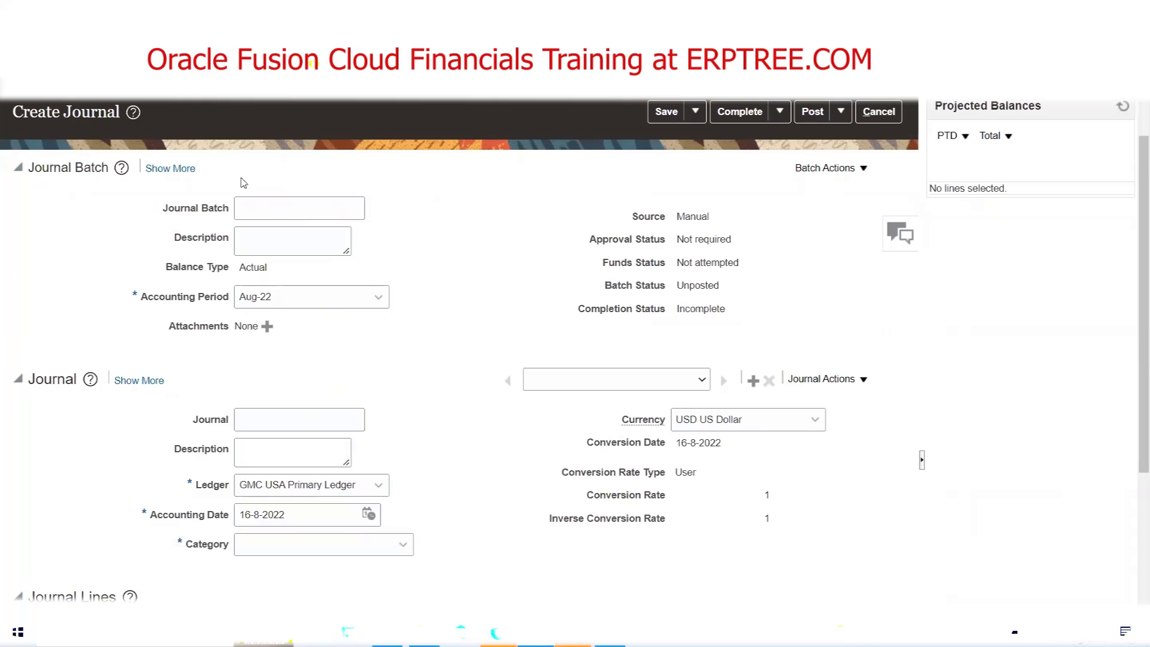
pyautogui.moveTo(740, 324); pyautogui.dragTo(32, 161)
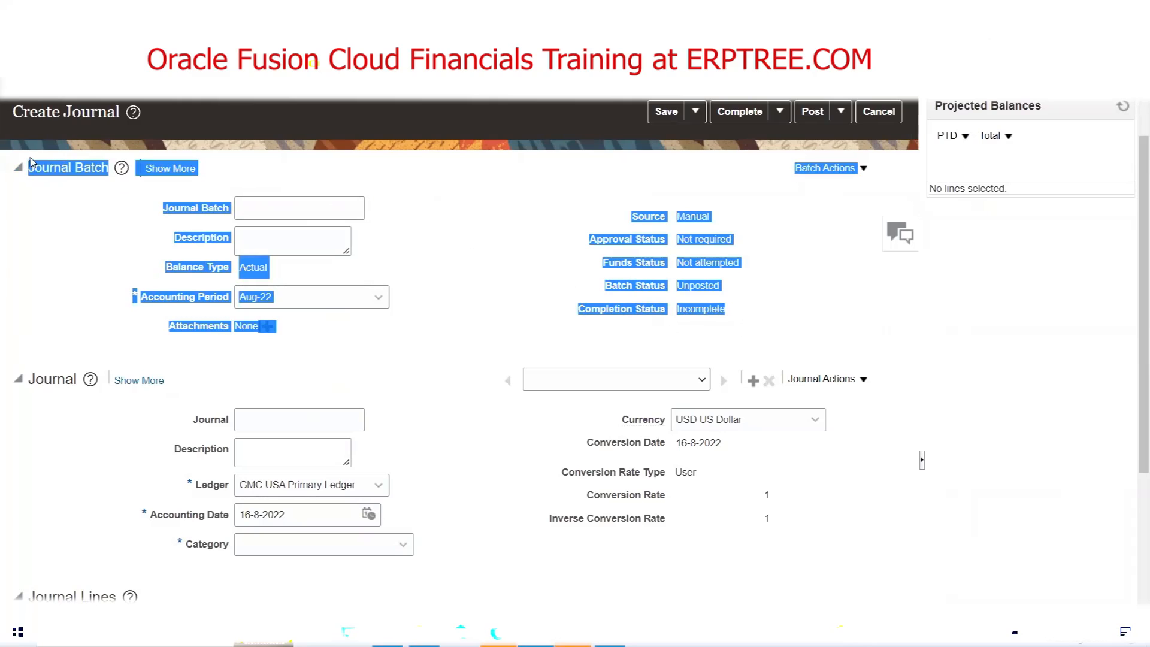
pyautogui.scroll(-3, 177, 317)
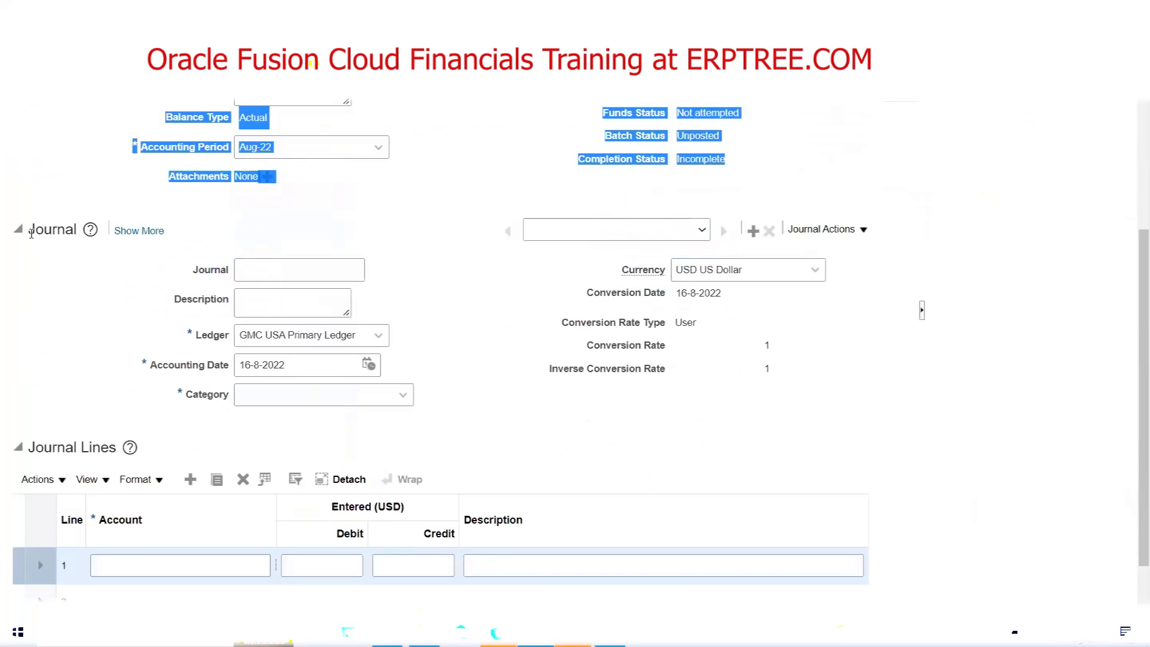
pyautogui.moveTo(32, 233); pyautogui.dragTo(639, 425)
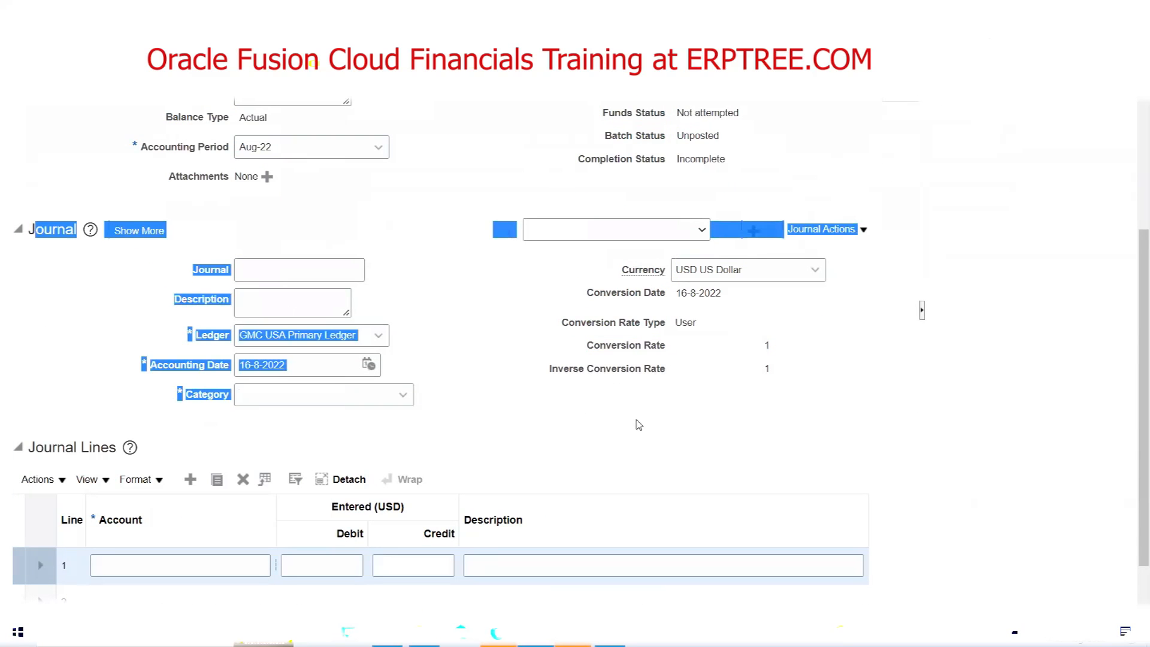
pyautogui.scroll(-1, 569, 431)
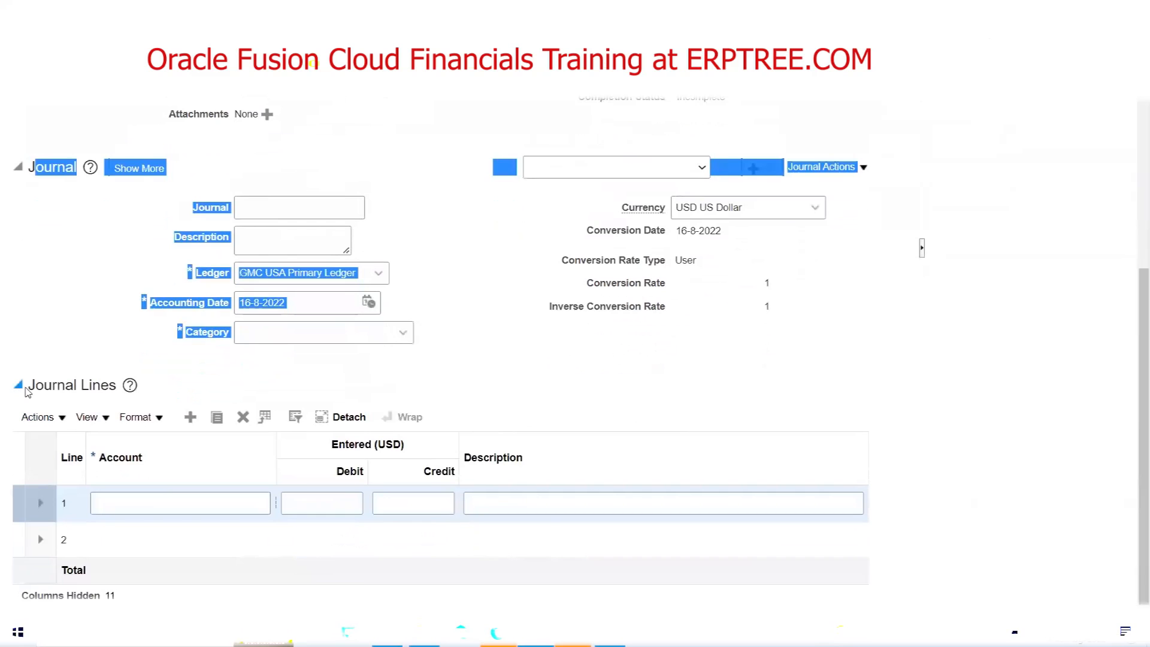
pyautogui.moveTo(33, 385); pyautogui.dragTo(629, 579)
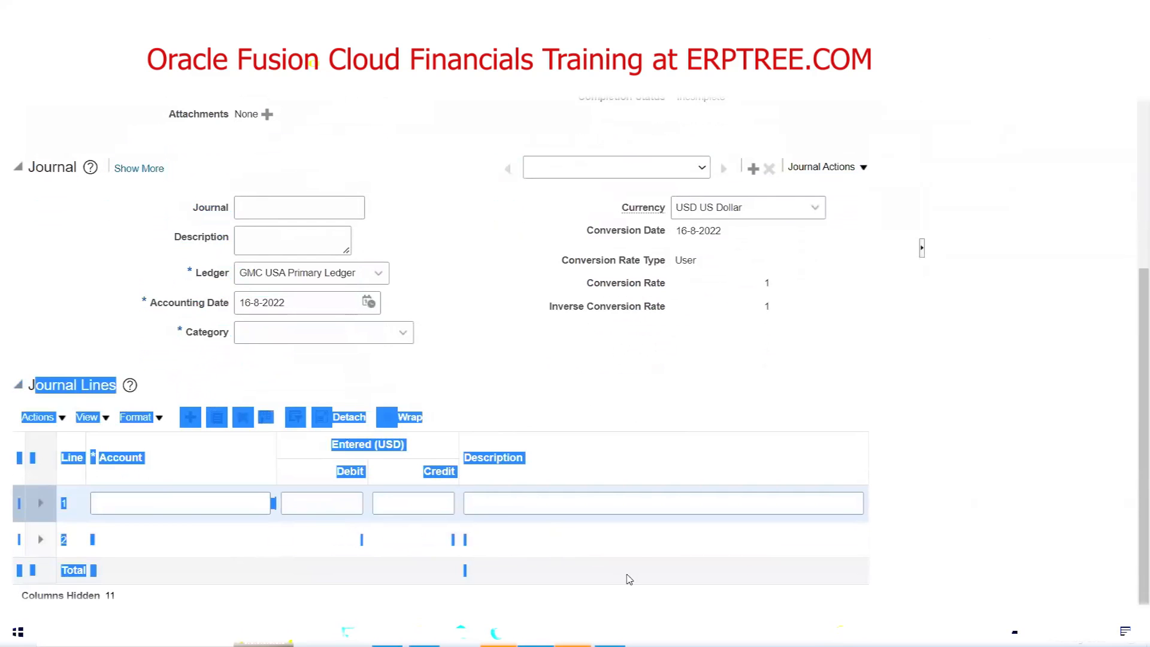
pyautogui.click(534, 415)
pyautogui.scroll(4, 460, 354)
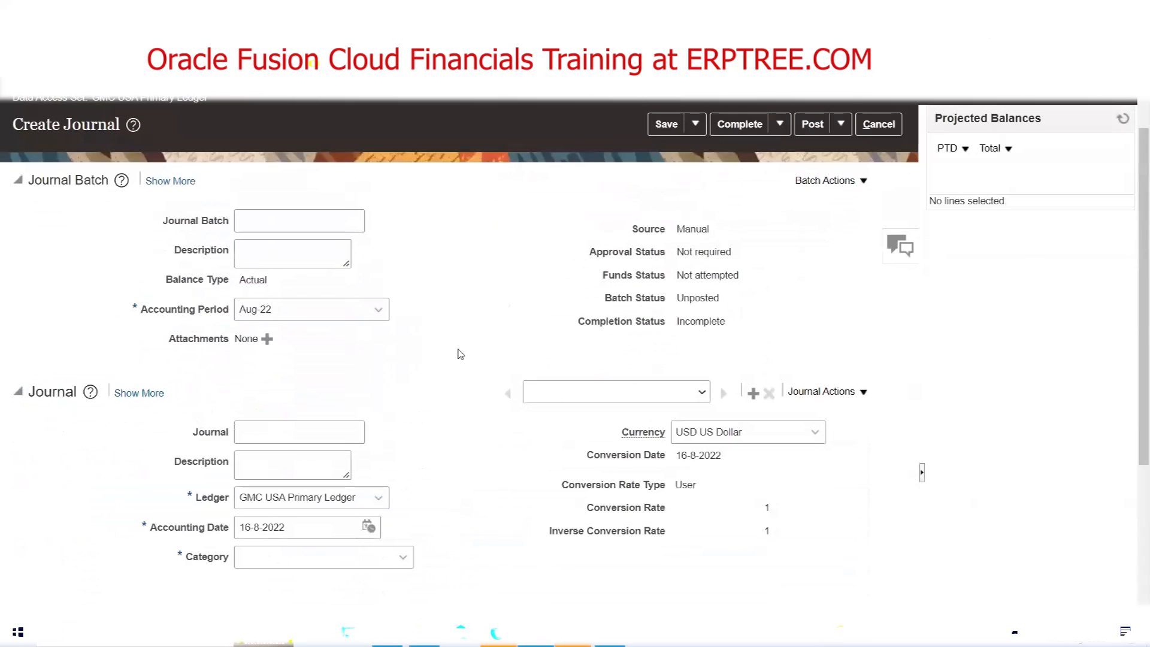
# Step: Name the journal batch "Salaries"
pyautogui.click(321, 228)
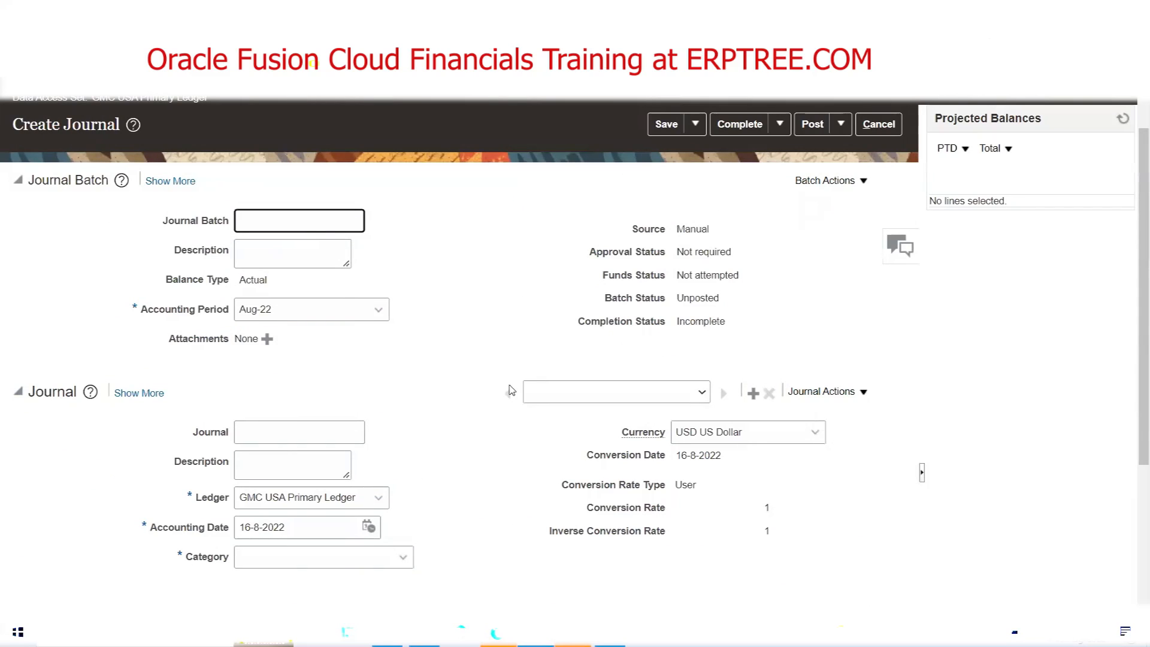
pyautogui.write('Salaries')
pyautogui.click(426, 236)
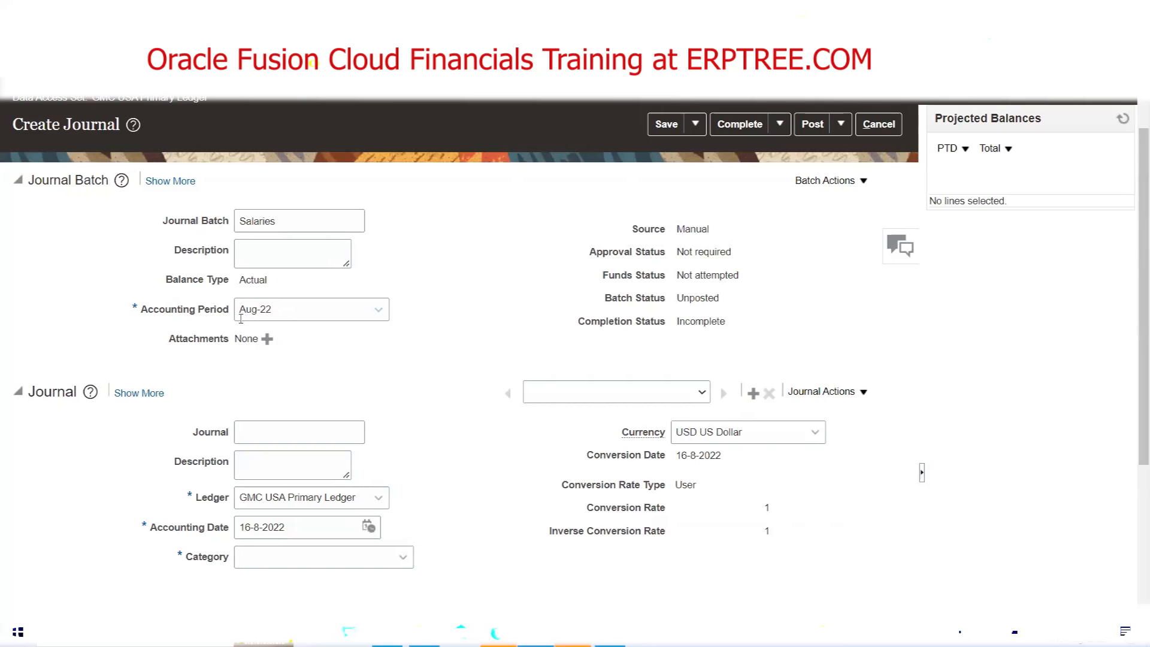
# Step: Compare the data access set in the page header with the ledger selected in the Journal section
pyautogui.scroll(-2, 405, 369)
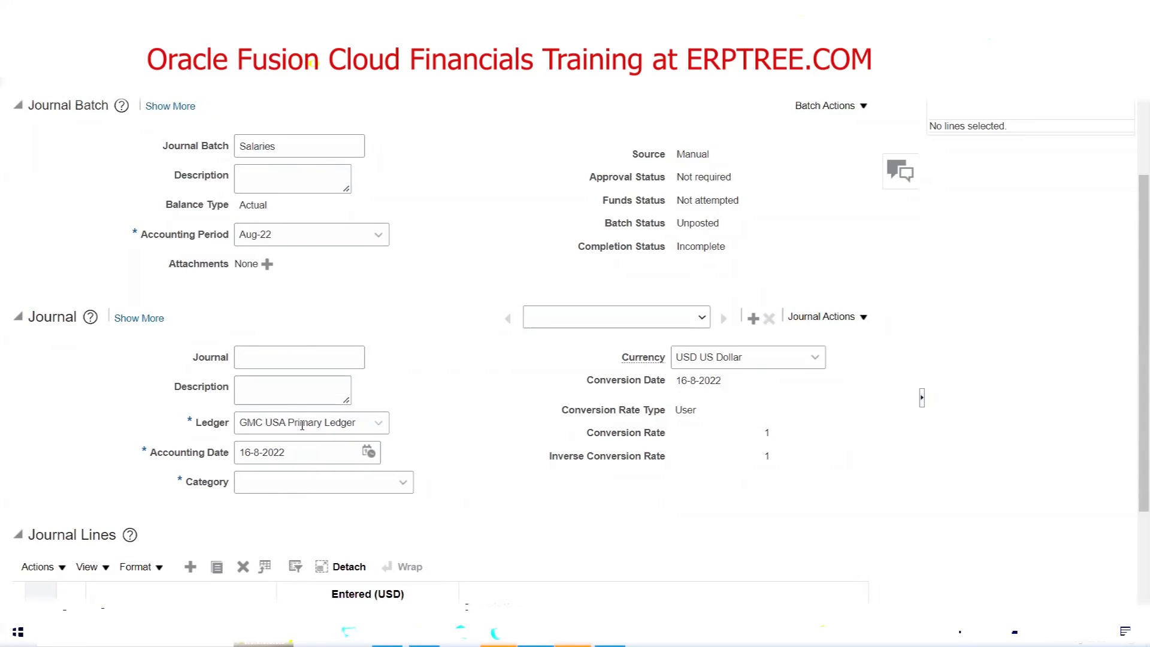
pyautogui.scroll(3, 303, 425)
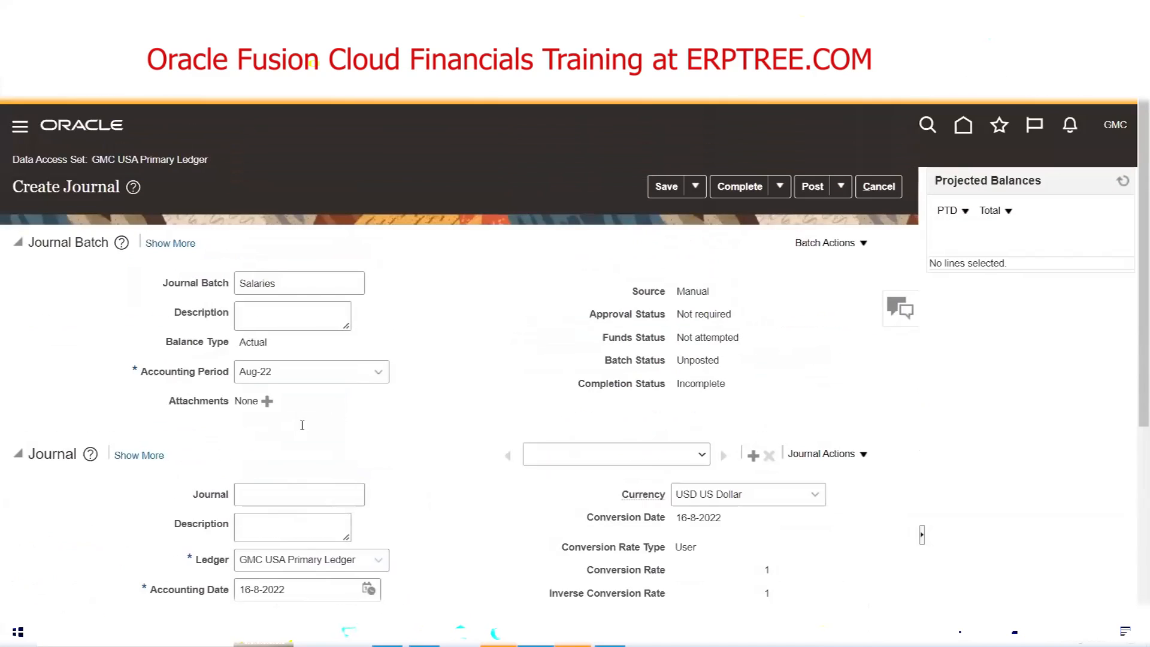
pyautogui.tripleClick(135, 157)
pyautogui.click(99, 170)
pyautogui.moveTo(93, 161); pyautogui.dragTo(207, 163)
pyautogui.scroll(-4, 251, 354)
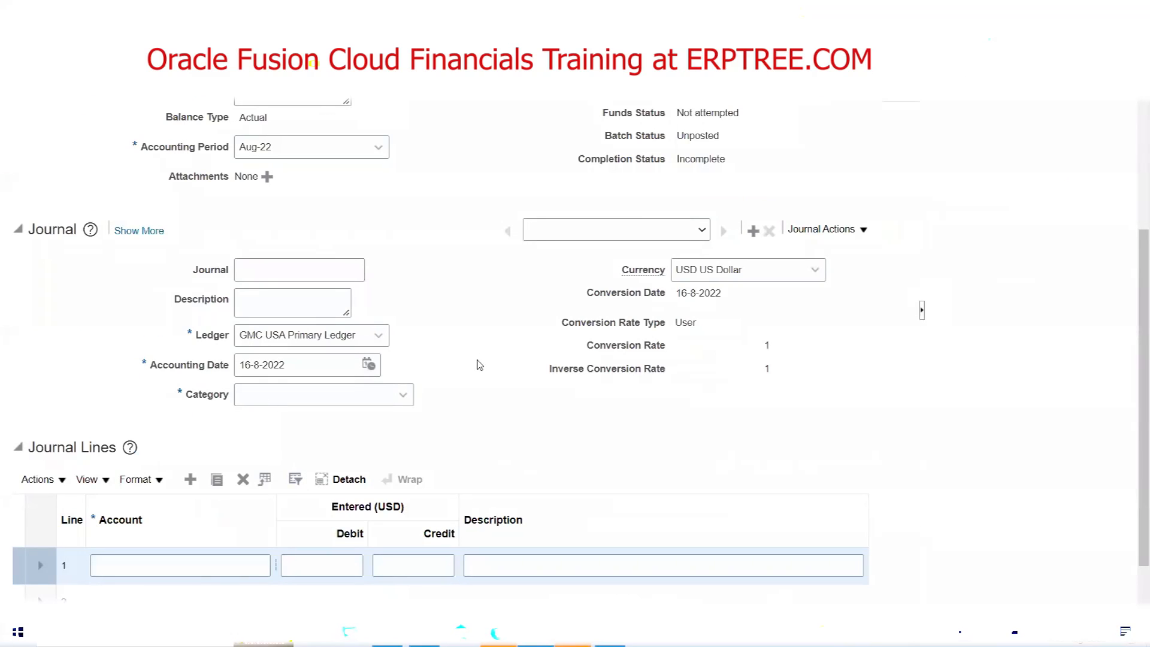
pyautogui.scroll(4, 395, 329)
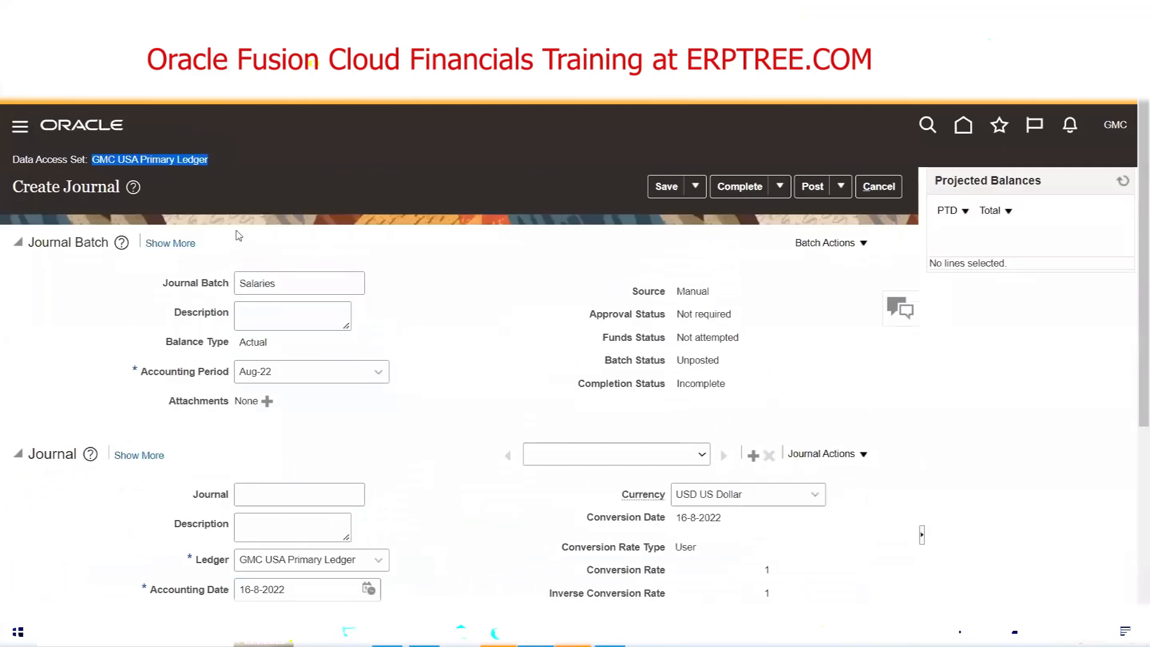
pyautogui.doubleClick(154, 161)
pyautogui.scroll(-4, 202, 163)
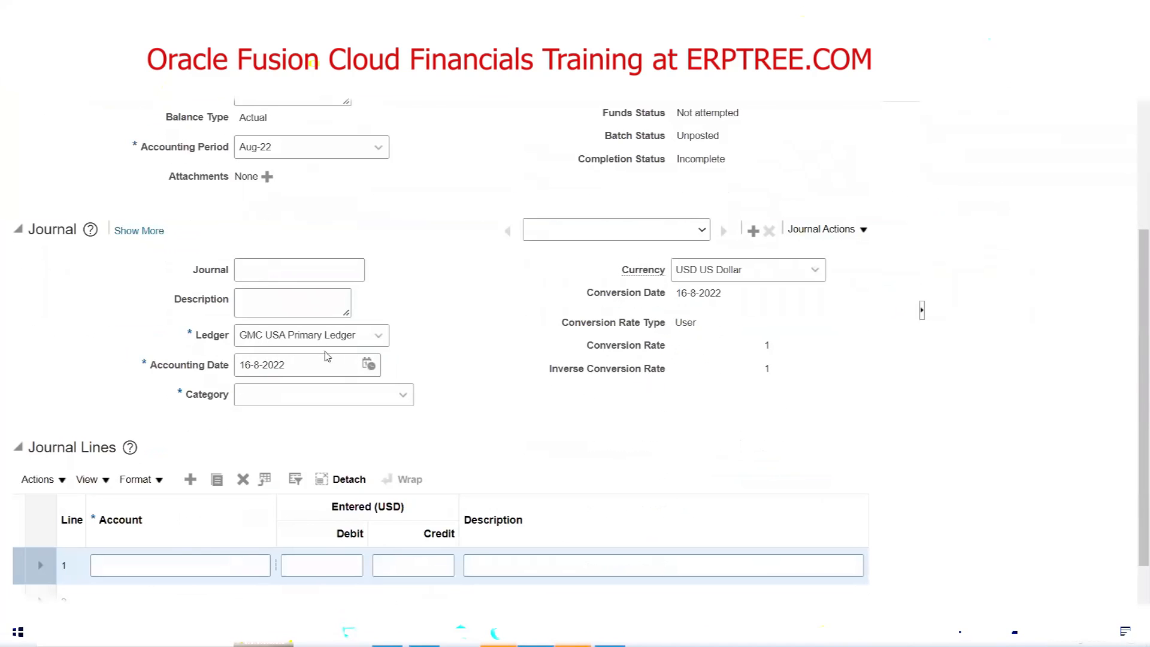
pyautogui.scroll(4, 363, 303)
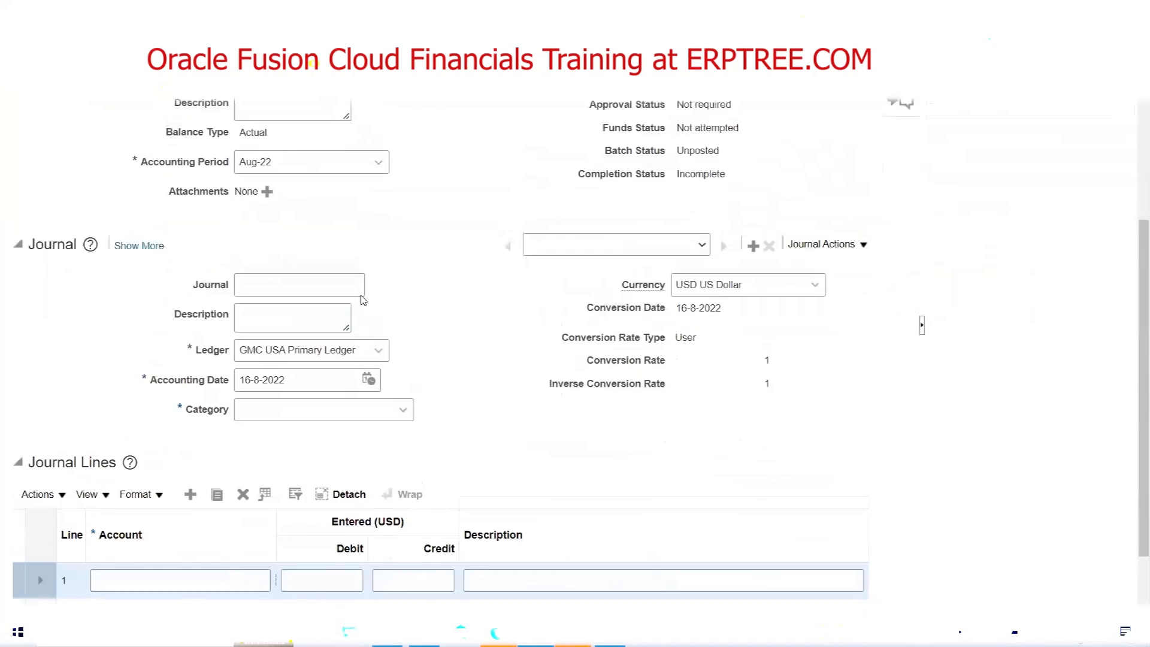
pyautogui.scroll(-4, 394, 556)
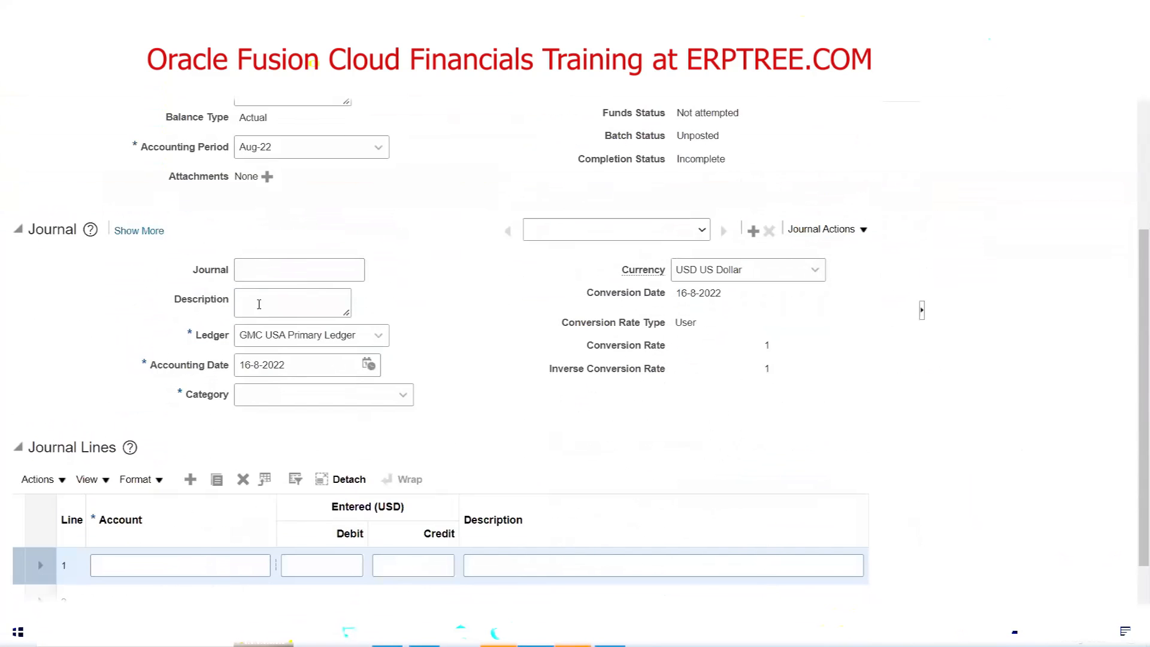
pyautogui.moveTo(236, 337); pyautogui.dragTo(368, 338)
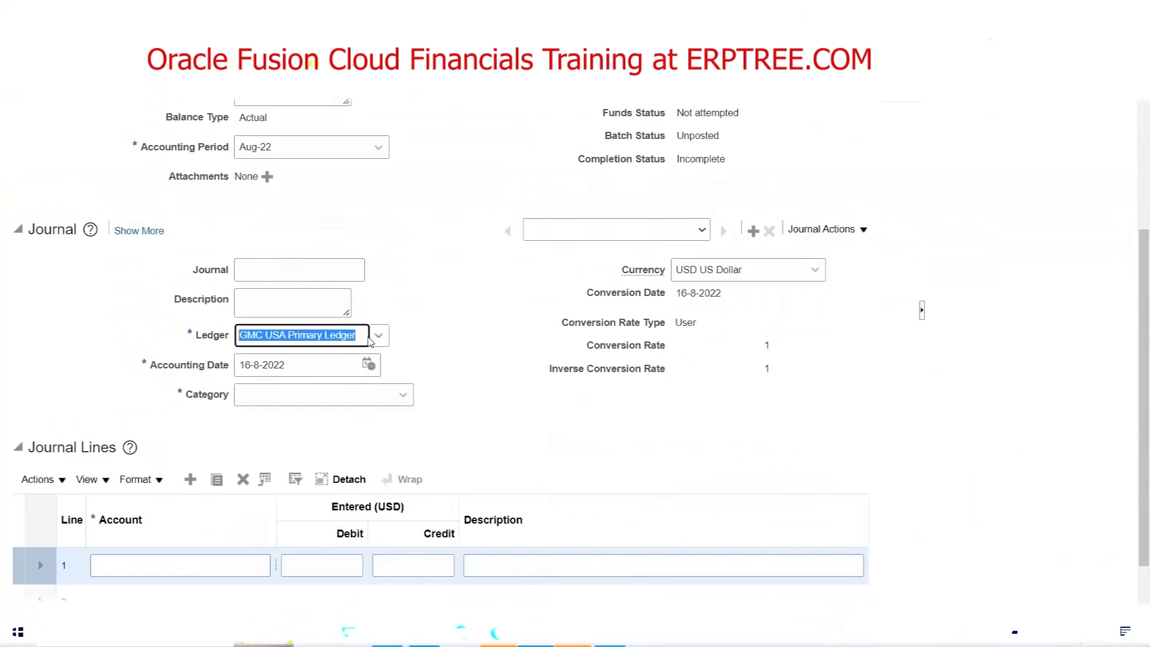
# Step: Widen the Account column in the Journal Lines table
pyautogui.click(413, 336)
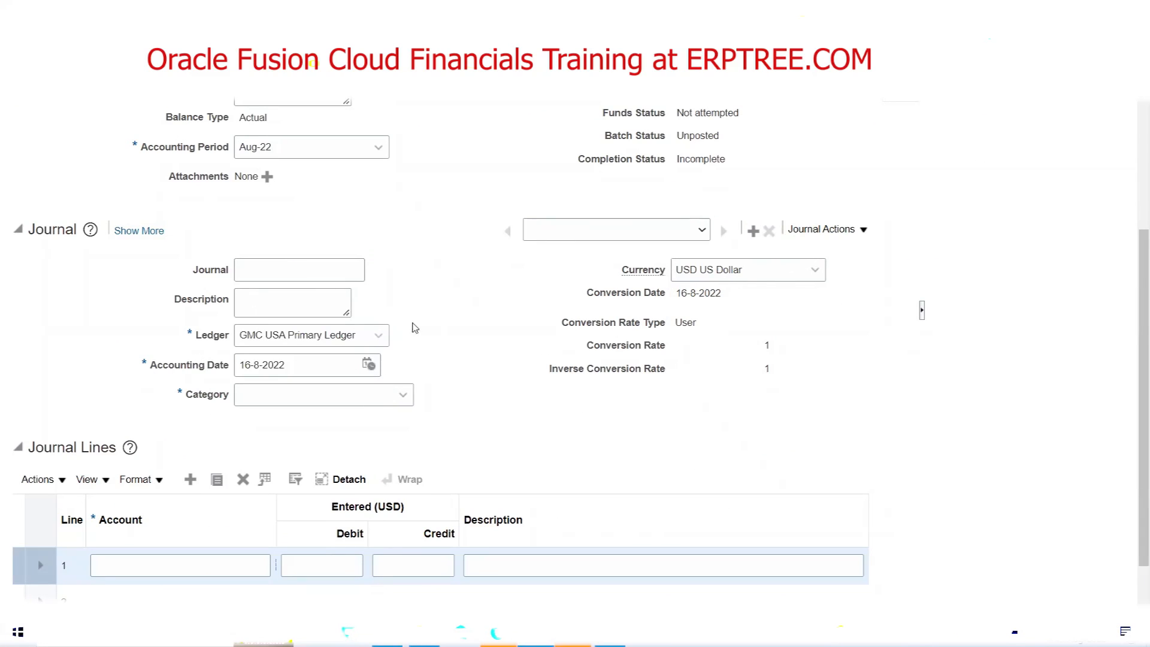
pyautogui.scroll(3, 419, 316)
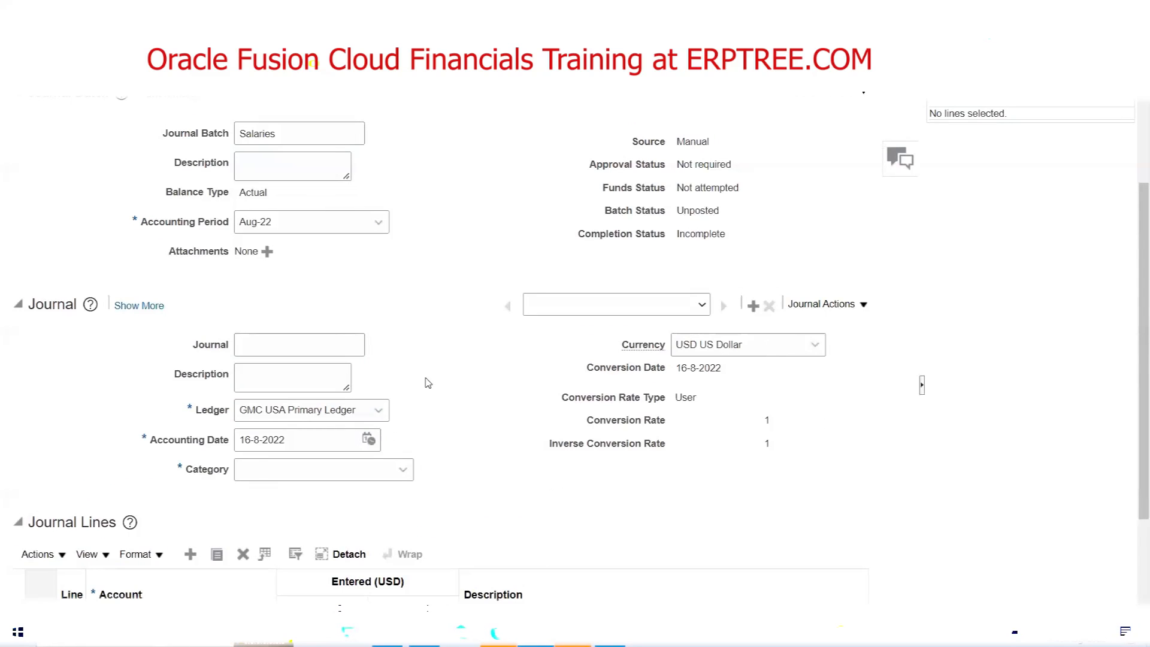
pyautogui.scroll(-3, 427, 379)
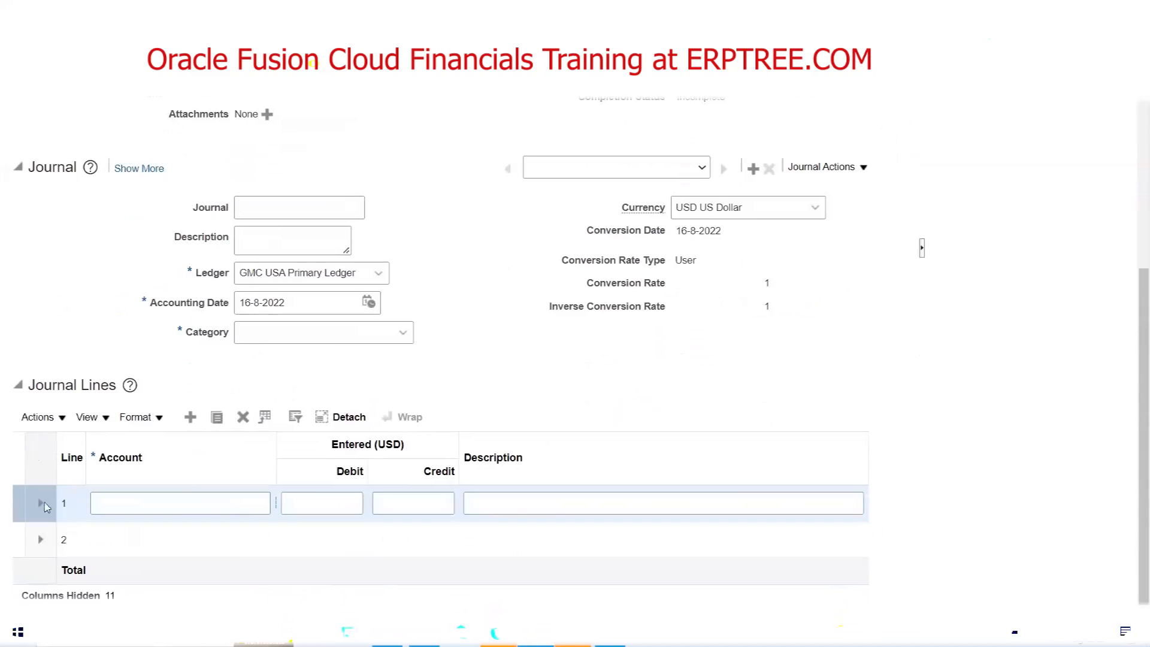
pyautogui.moveTo(278, 452); pyautogui.dragTo(338, 465)
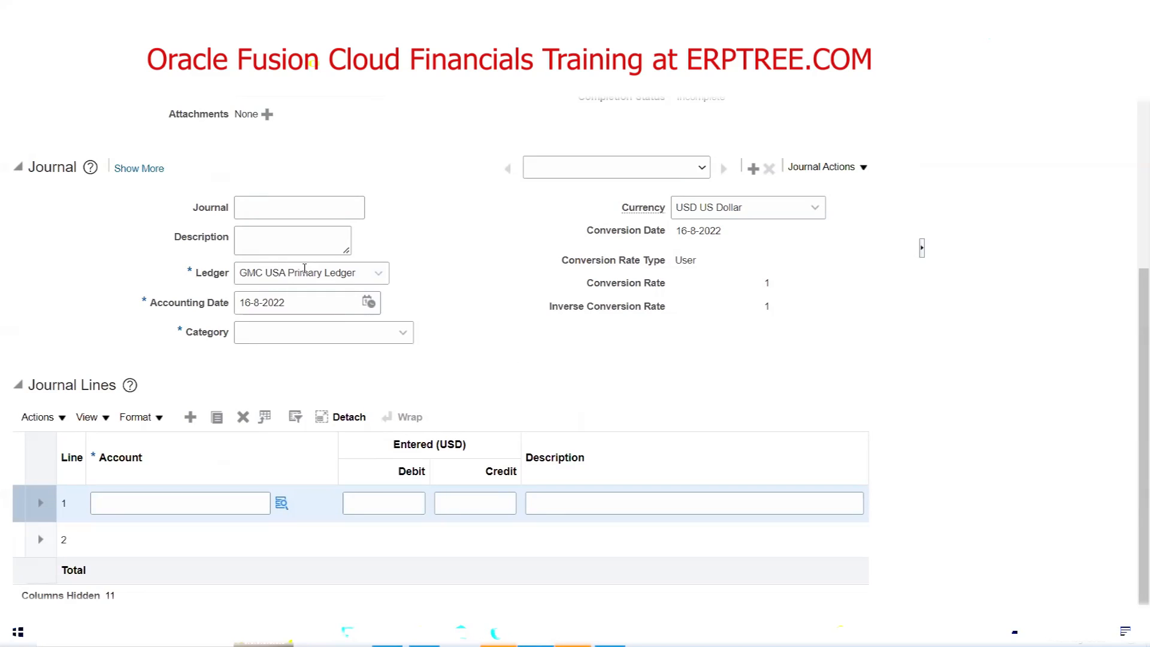
# Step: Name the journal in the Journal section "Salaries", matching the batch name
pyautogui.scroll(4, 508, 296)
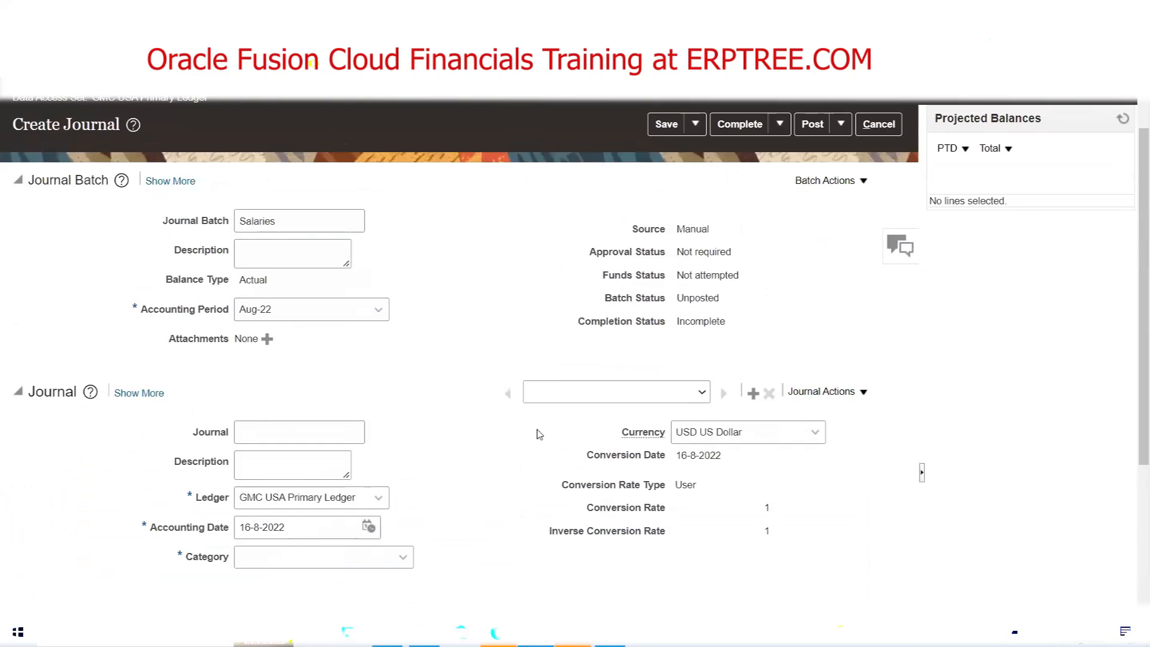
pyautogui.click(310, 230)
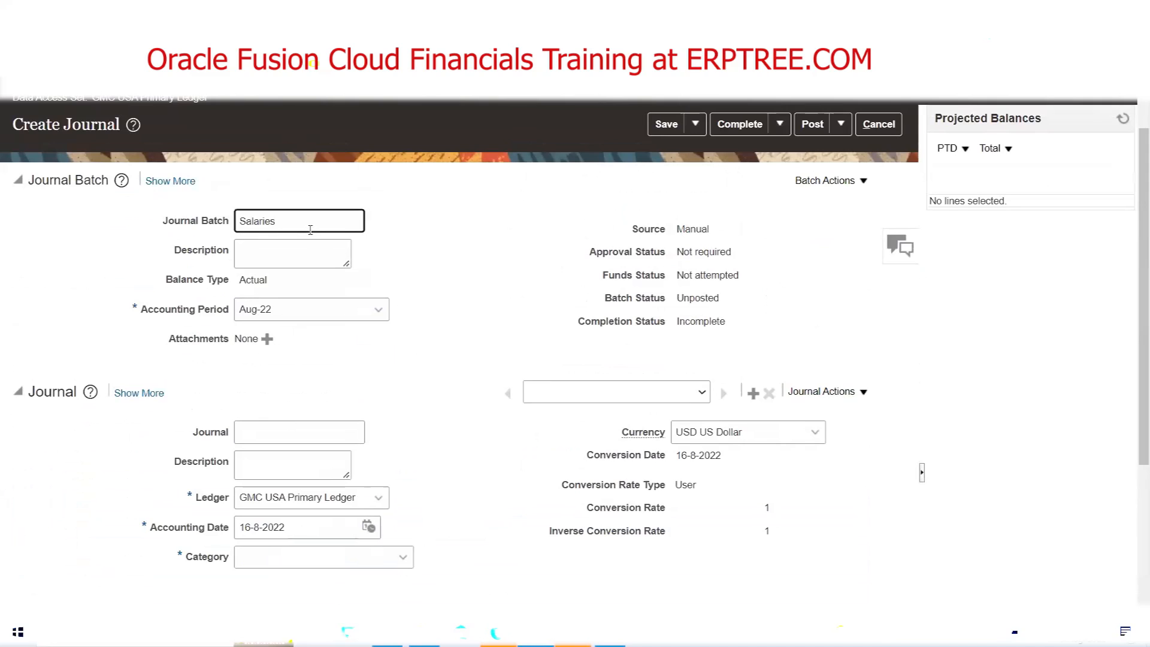
pyautogui.moveTo(310, 230); pyautogui.dragTo(174, 228)
pyautogui.click(282, 409)
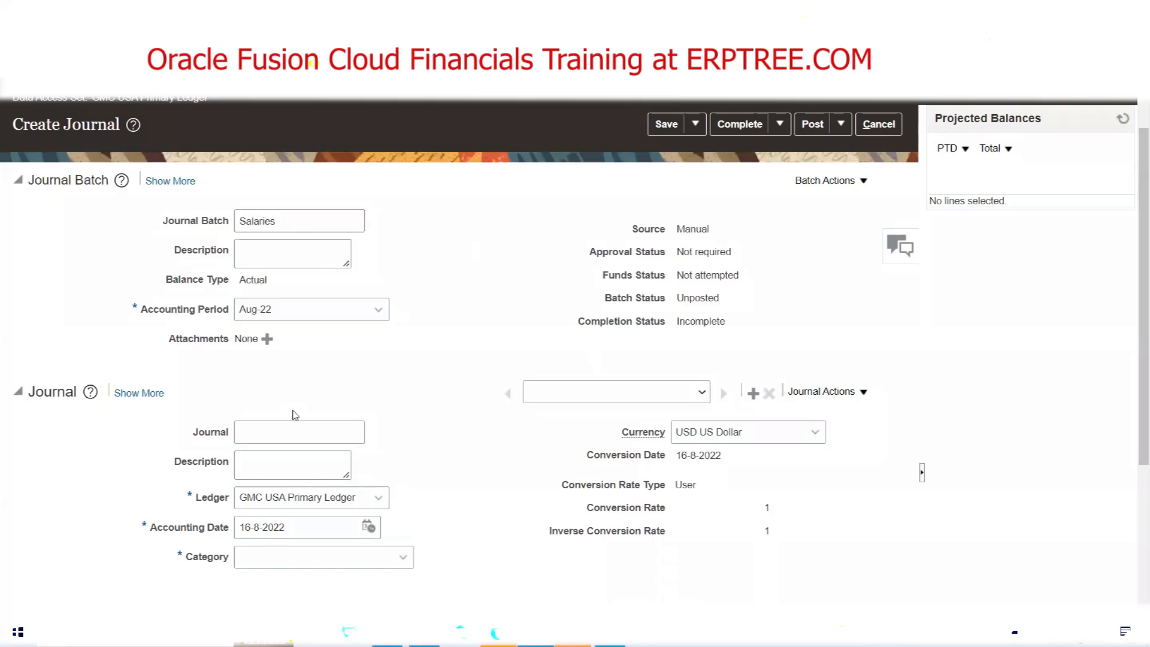
pyautogui.click(334, 433)
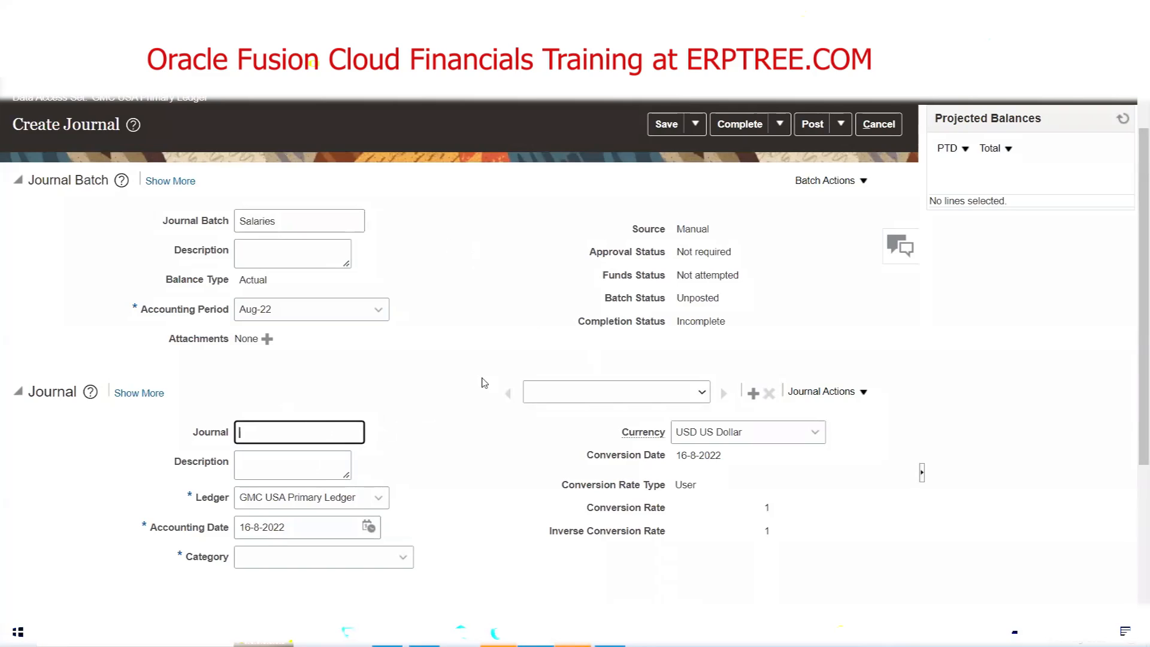
pyautogui.write('Salaries')
pyautogui.click(458, 449)
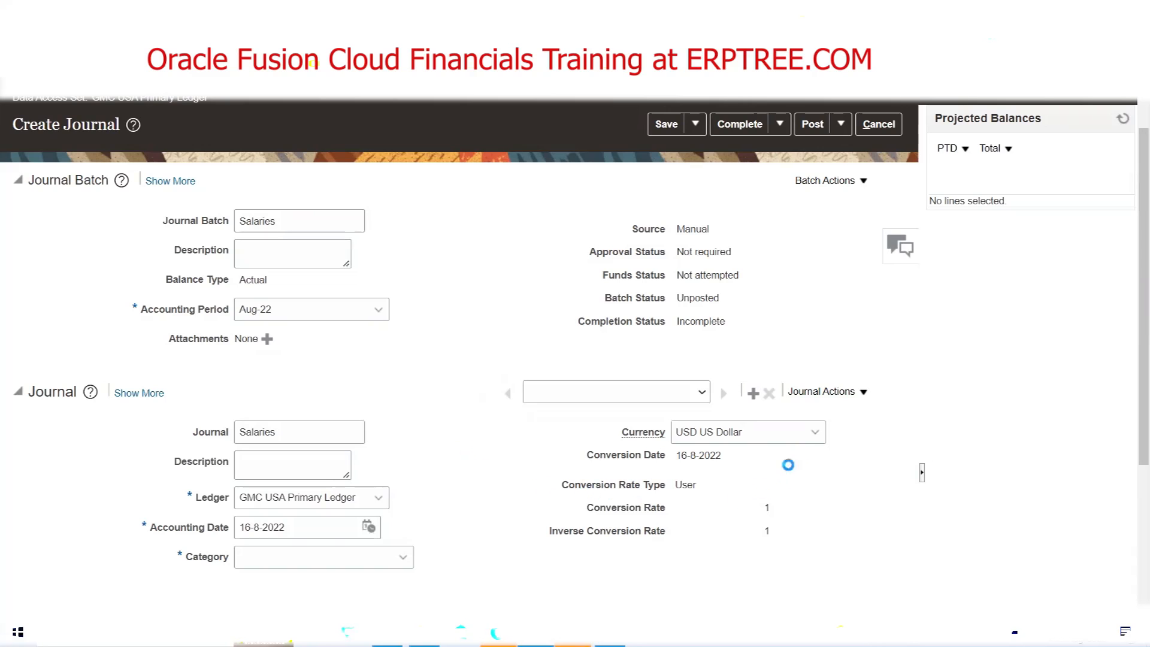
# Step: Look through the currencies available for the journal and check the journal batch's Source
pyautogui.click(815, 433)
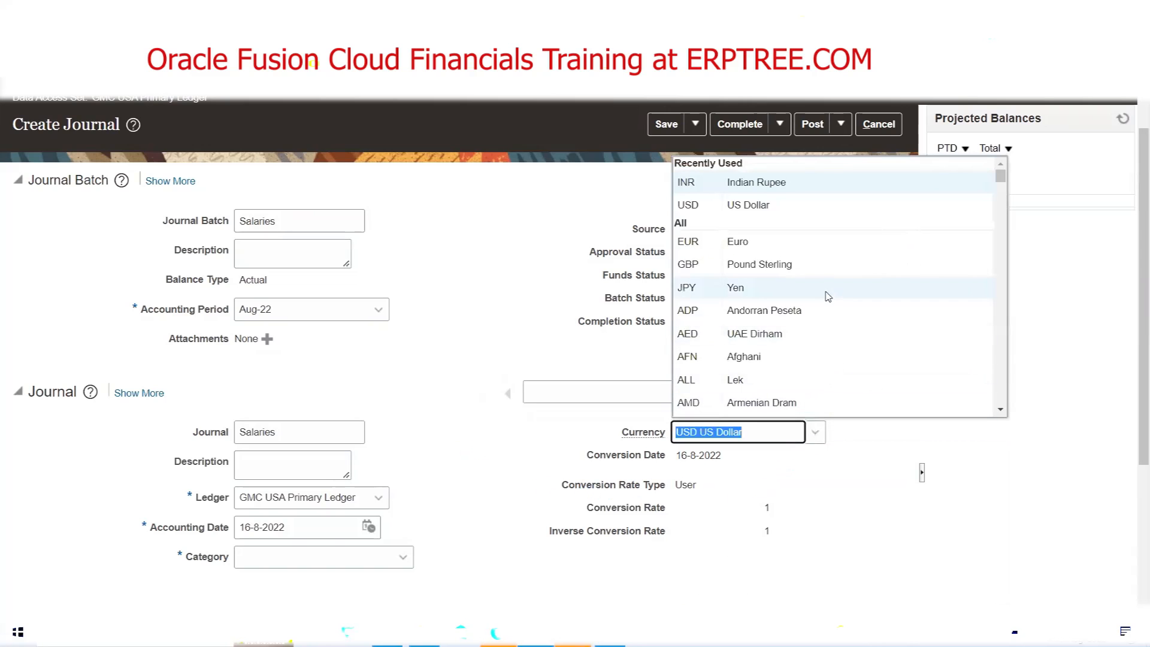
pyautogui.scroll(-20, 826, 298)
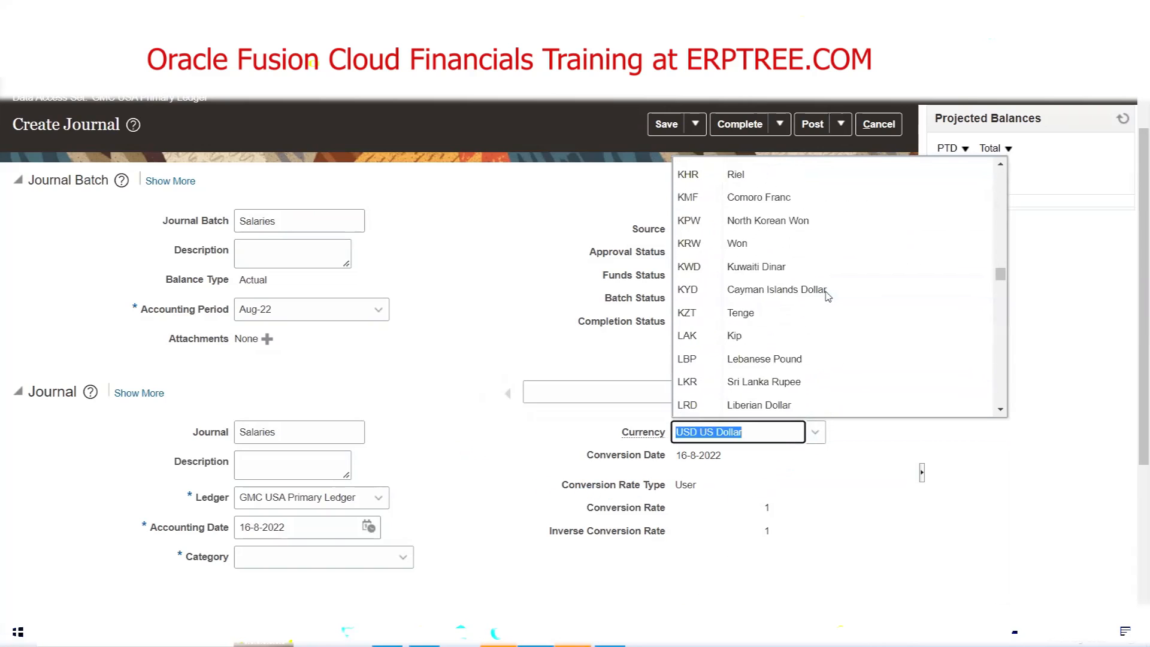
pyautogui.scroll(-5, 827, 296)
pyautogui.scroll(5, 827, 297)
pyautogui.scroll(4, 826, 297)
pyautogui.click(1014, 540)
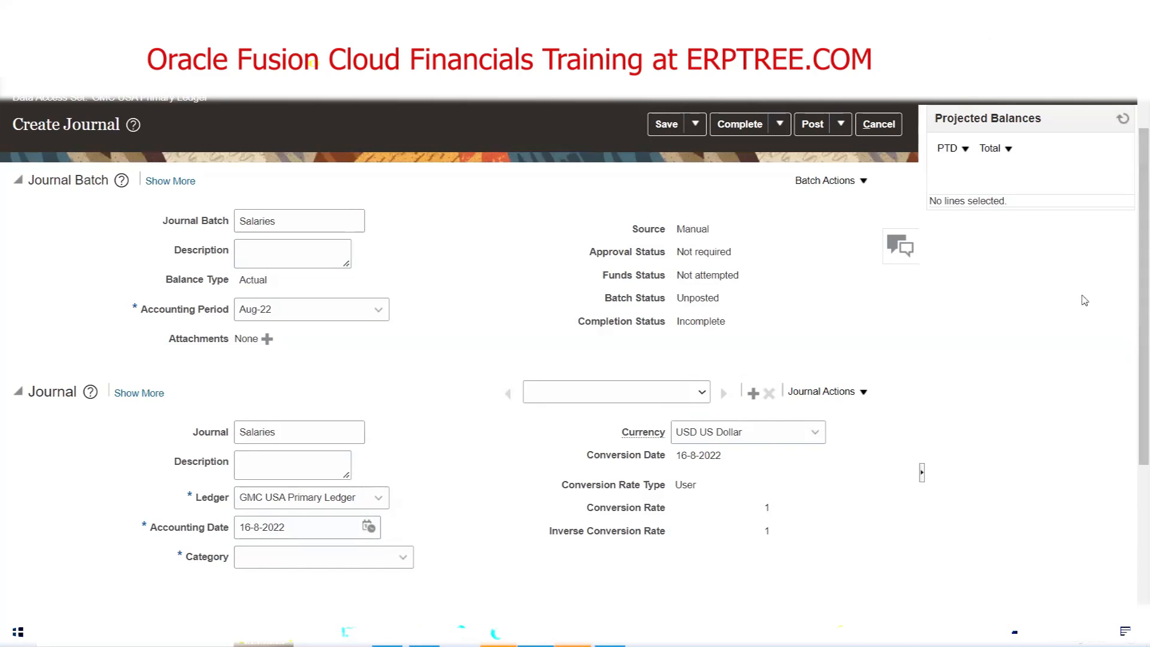
pyautogui.scroll(-1, 1072, 293)
pyautogui.scroll(2, 439, 209)
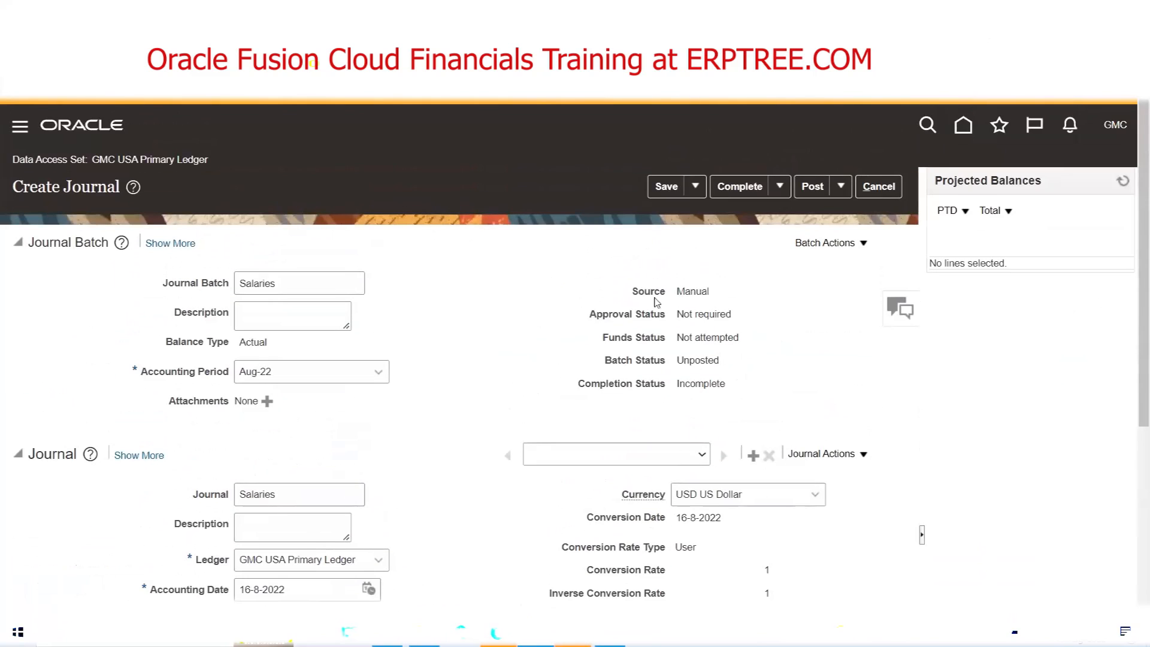
pyautogui.doubleClick(651, 292)
pyautogui.doubleClick(699, 293)
pyautogui.click(724, 298)
# Step: Search the journal's category choices for "expen" and clear the search text
pyautogui.scroll(-3, 503, 286)
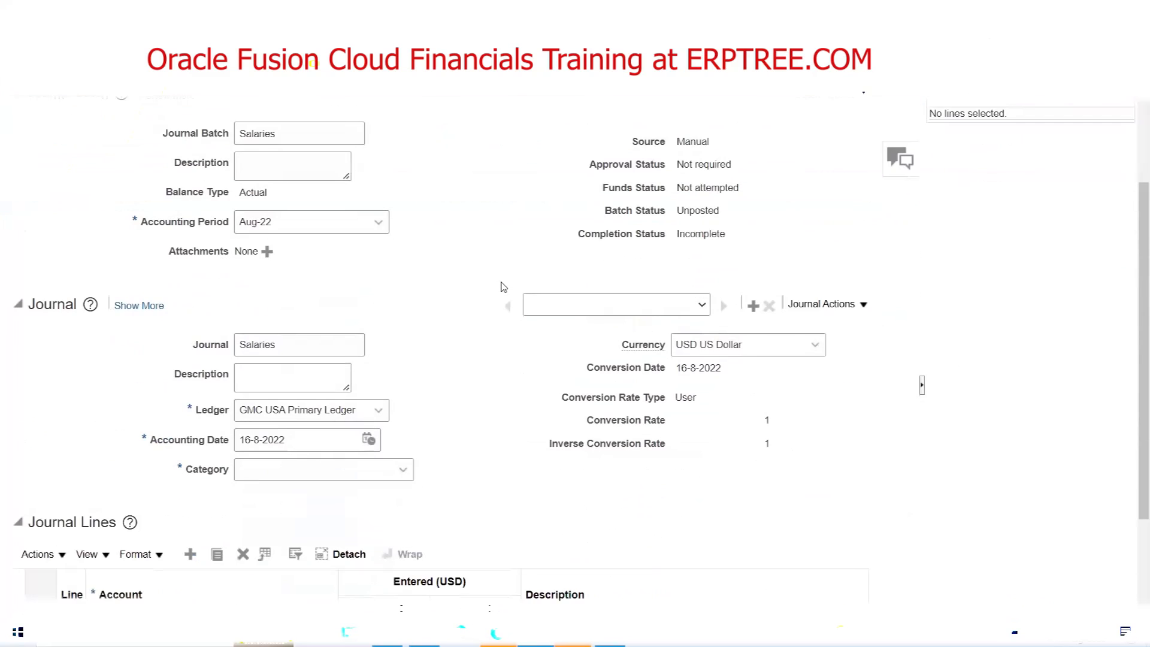
pyautogui.click(261, 473)
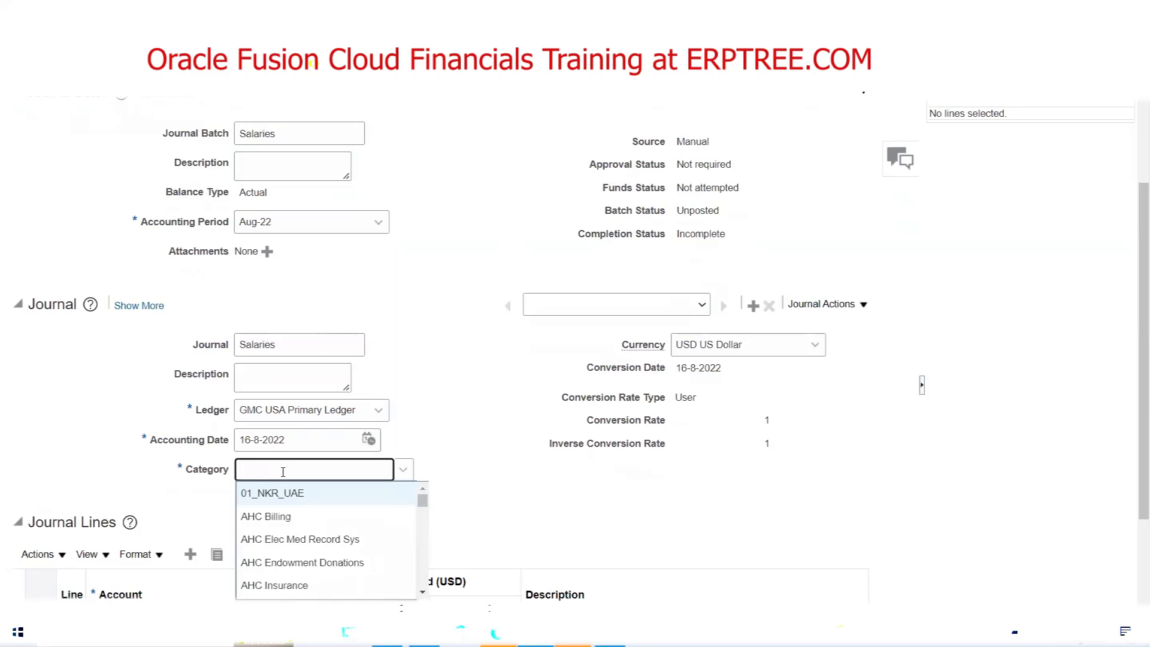
pyautogui.write('exp')
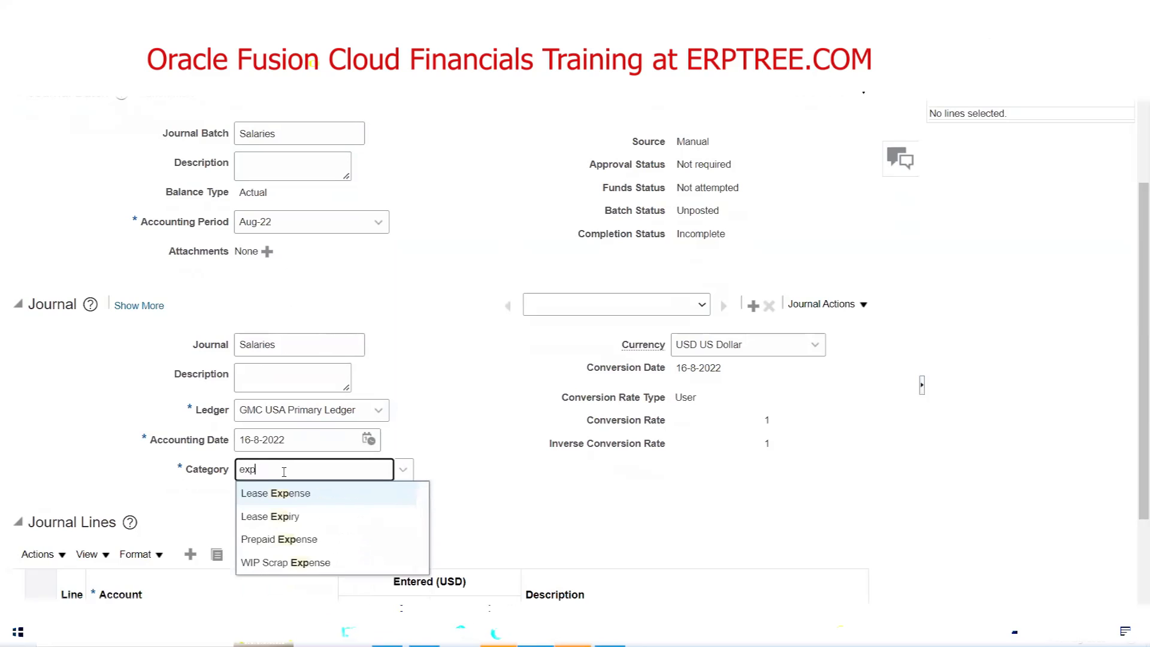
pyautogui.write('en')
pyautogui.press('BackSpace')
pyautogui.press('BackSpace')
pyautogui.press('BackSpace')
pyautogui.press('BackSpace')
pyautogui.press('BackSpace')
# Step: Search the categories for "adj" and set the journal's category to Adjustment
pyautogui.write('adj')
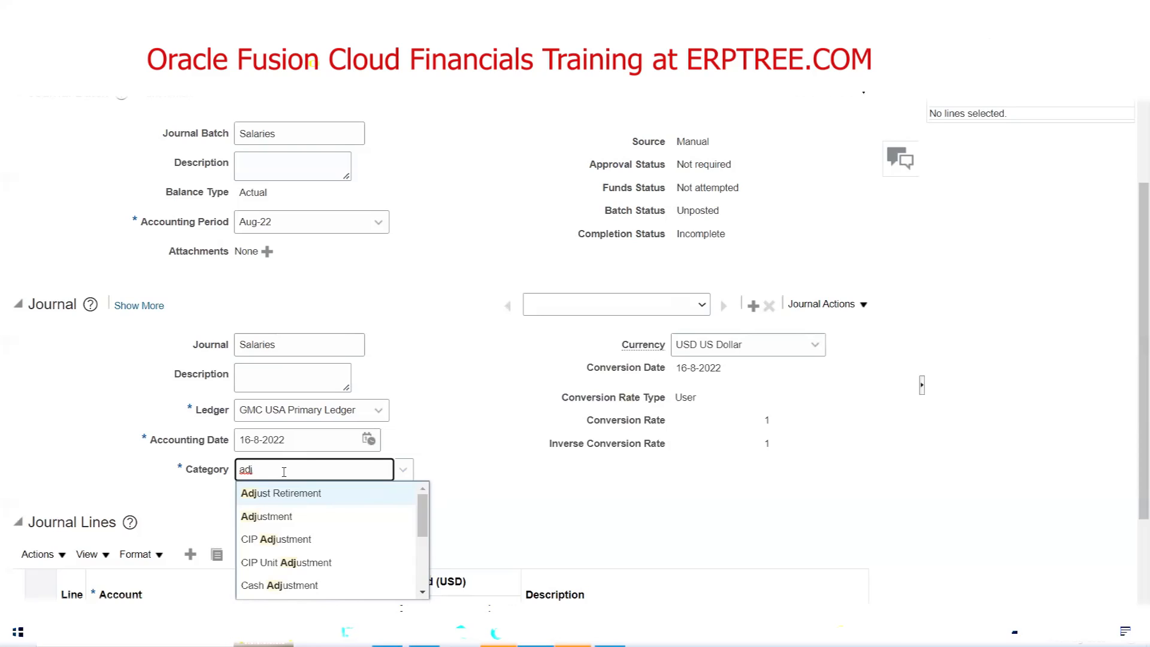
pyautogui.click(291, 515)
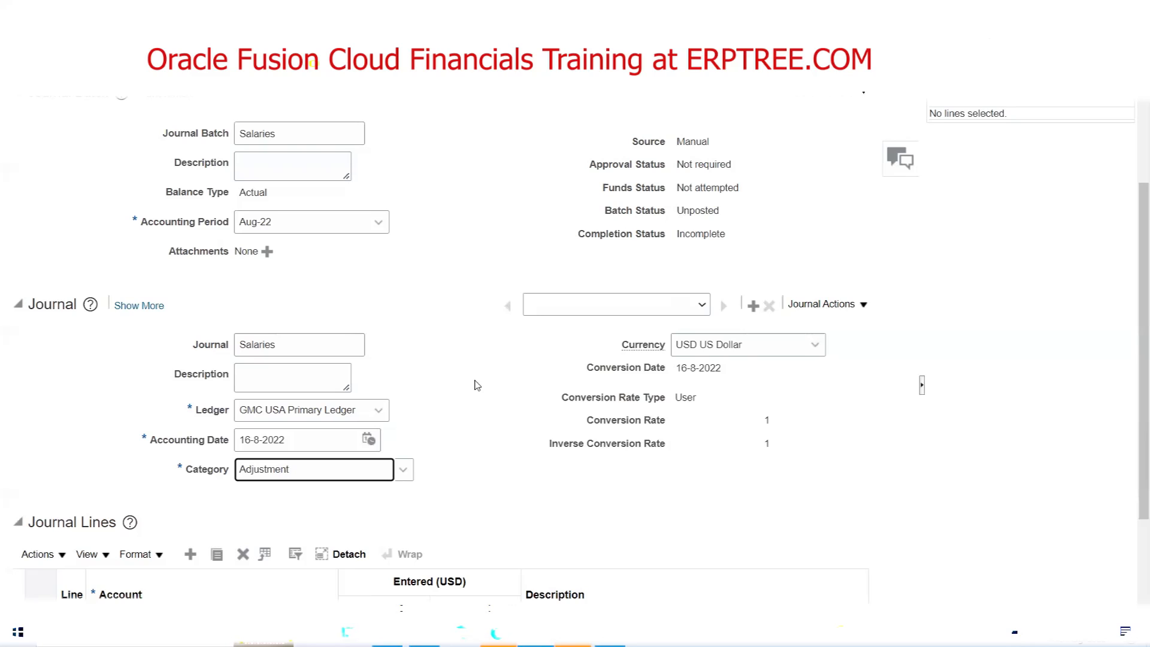
pyautogui.click(472, 408)
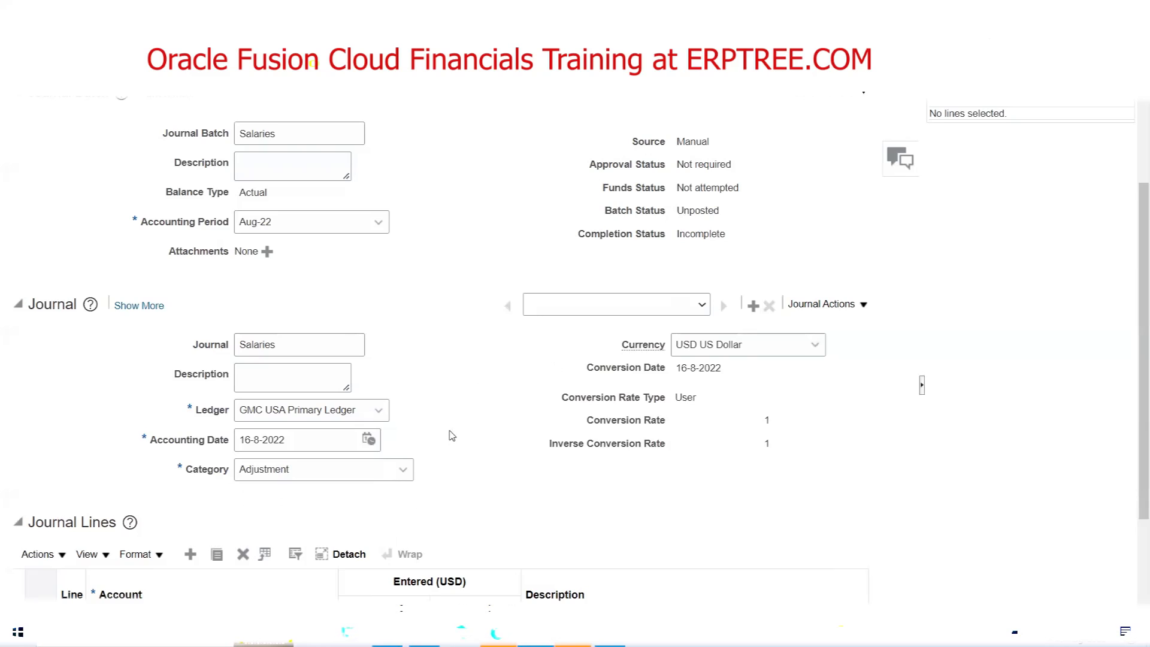
# Step: Resize the Account column in the Journal Lines table so line 1's account selector is accessible
pyautogui.scroll(-3, 451, 436)
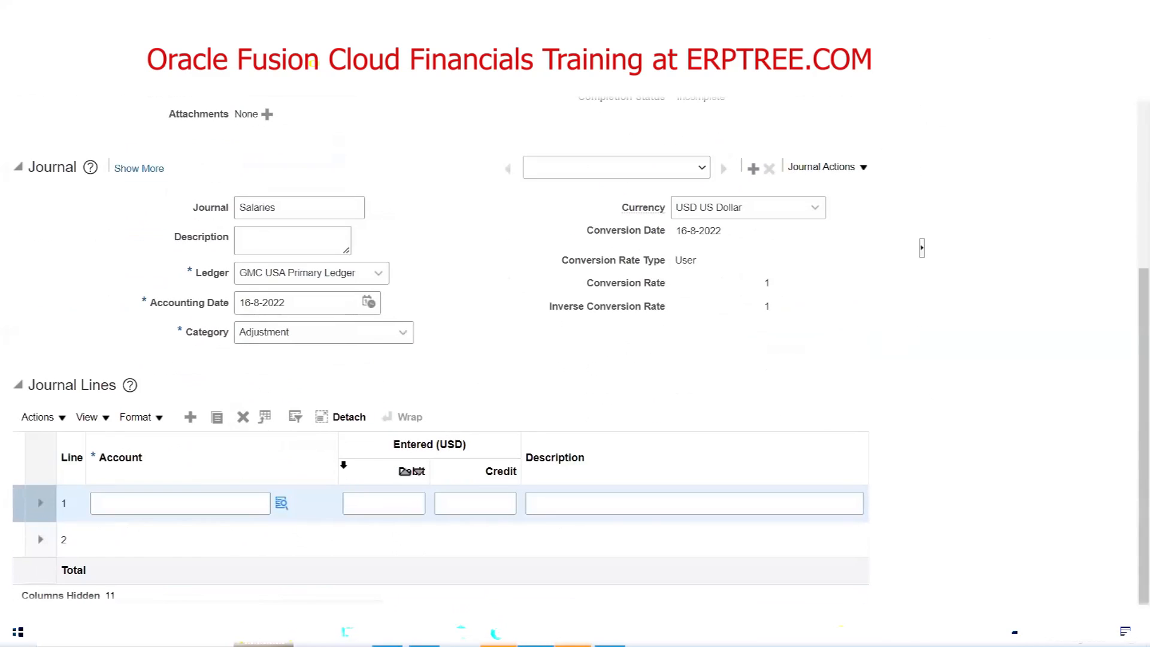
pyautogui.moveTo(336, 444); pyautogui.dragTo(277, 449)
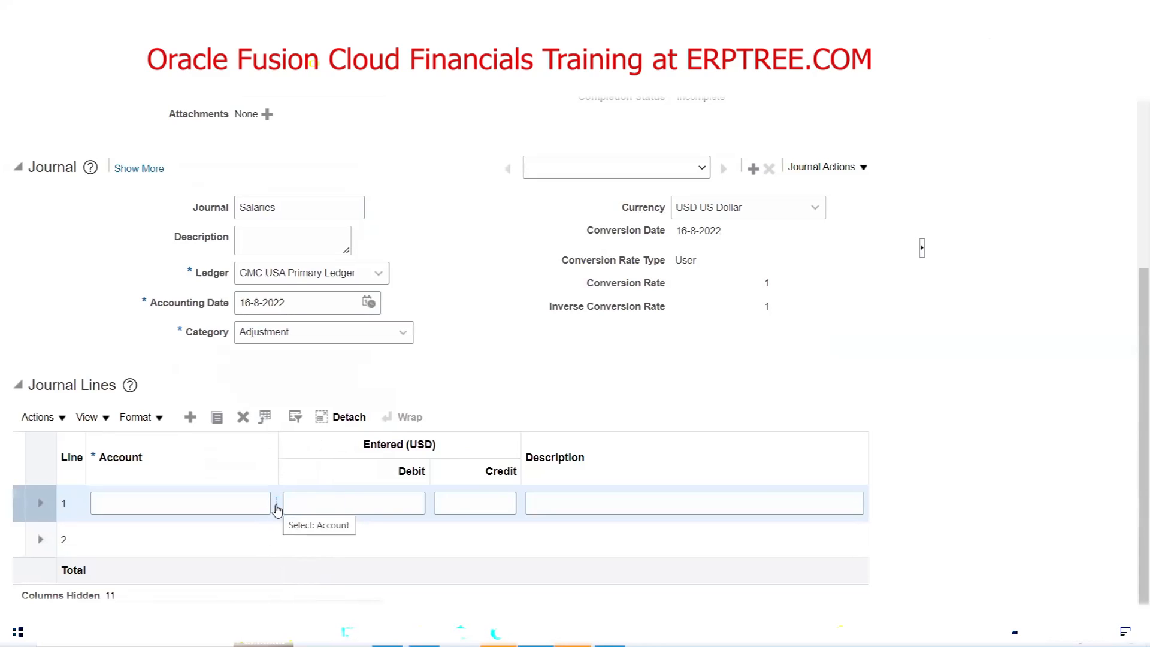
pyautogui.moveTo(277, 454); pyautogui.dragTo(319, 461)
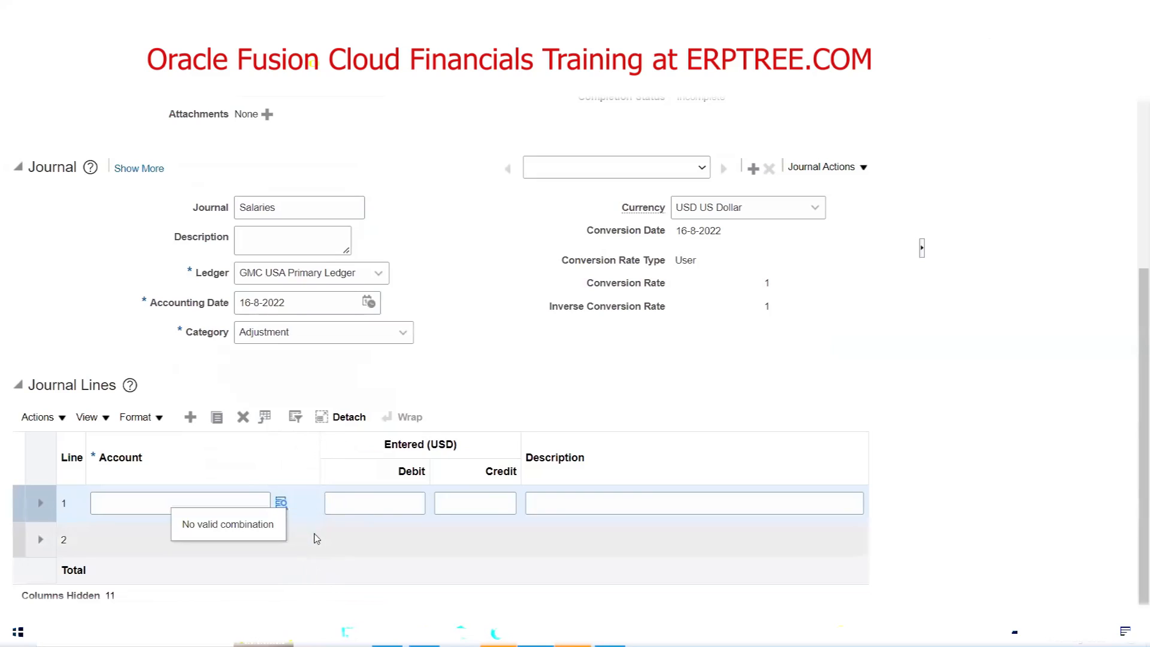
# Step: Set journal line 1's account combination to company 1000 GMC Motors, department 2000 HR and account 33330 Salaries
pyautogui.click(281, 502)
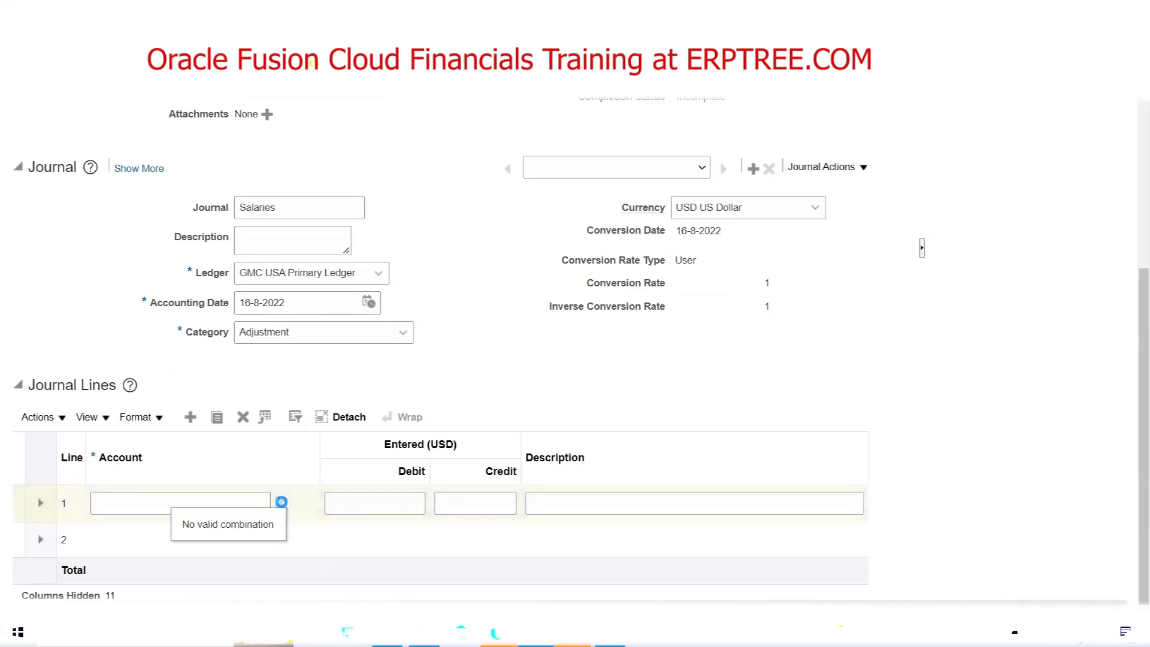
pyautogui.click(281, 502)
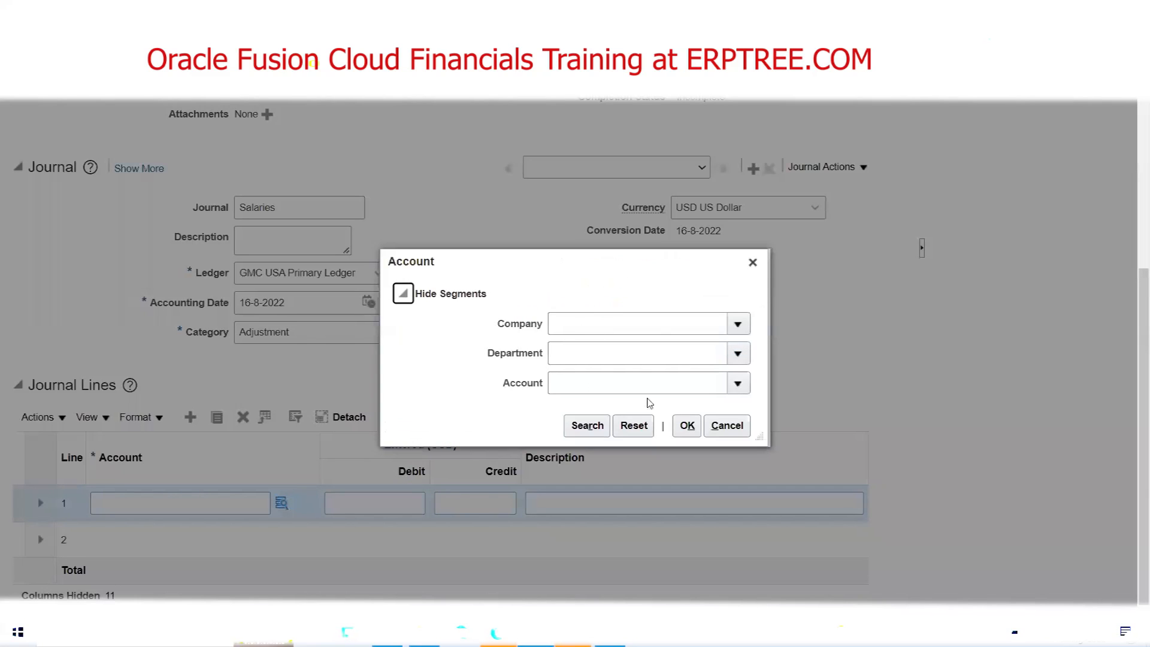
pyautogui.click(738, 323)
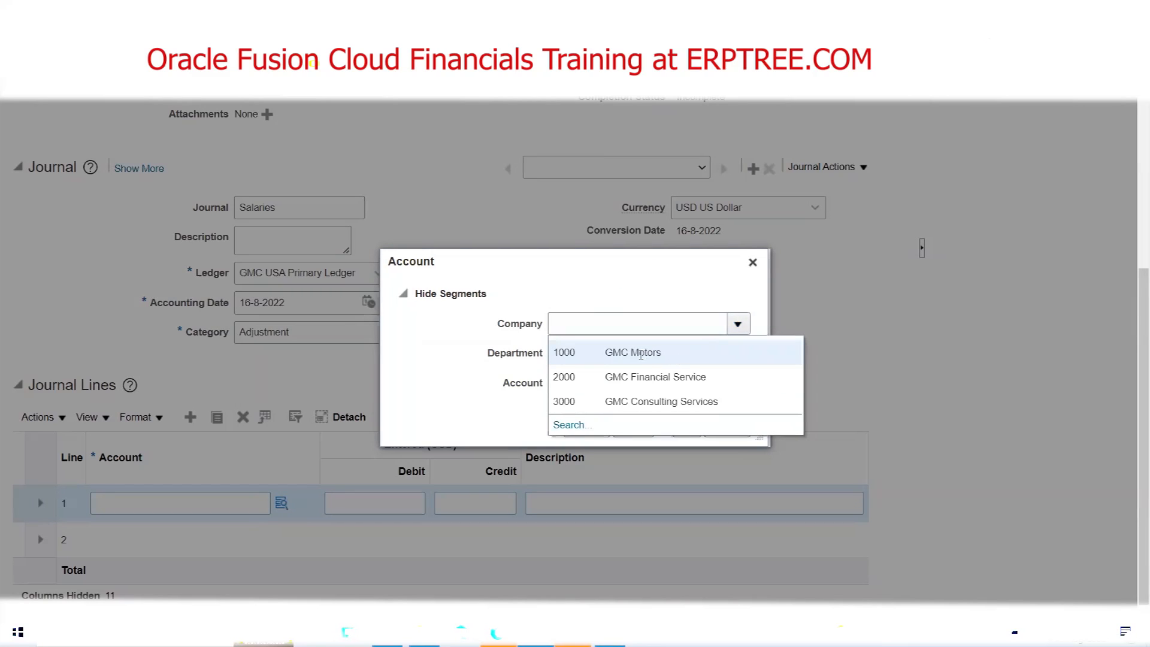
pyautogui.click(640, 353)
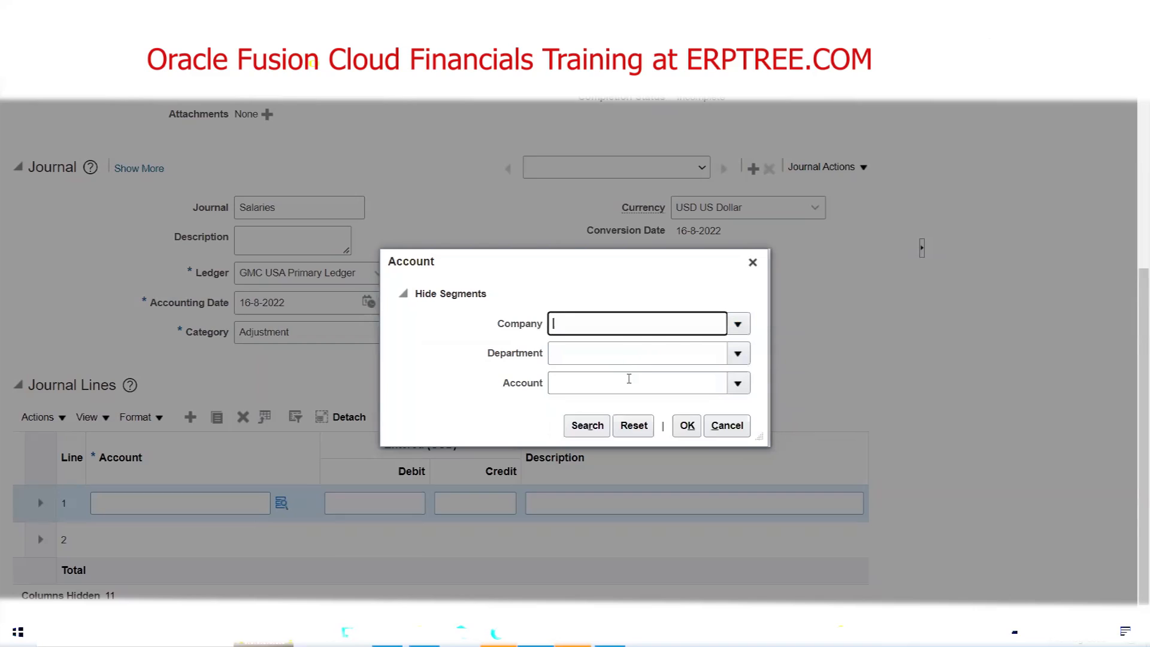
pyautogui.click(708, 353)
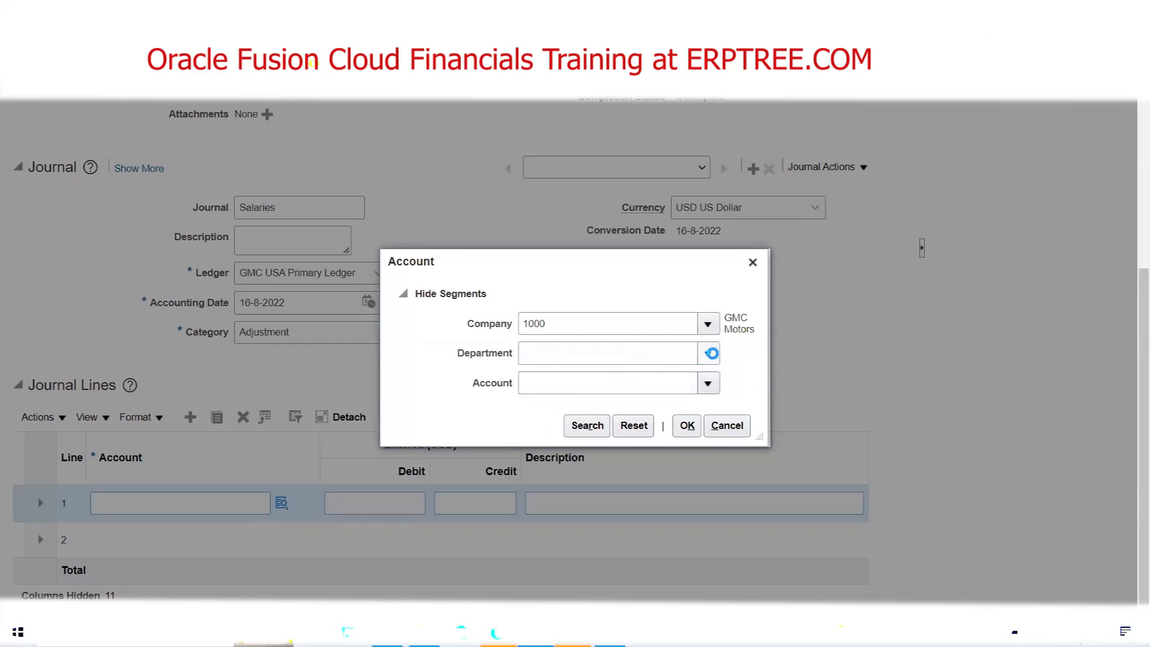
pyautogui.click(708, 353)
pyautogui.click(573, 409)
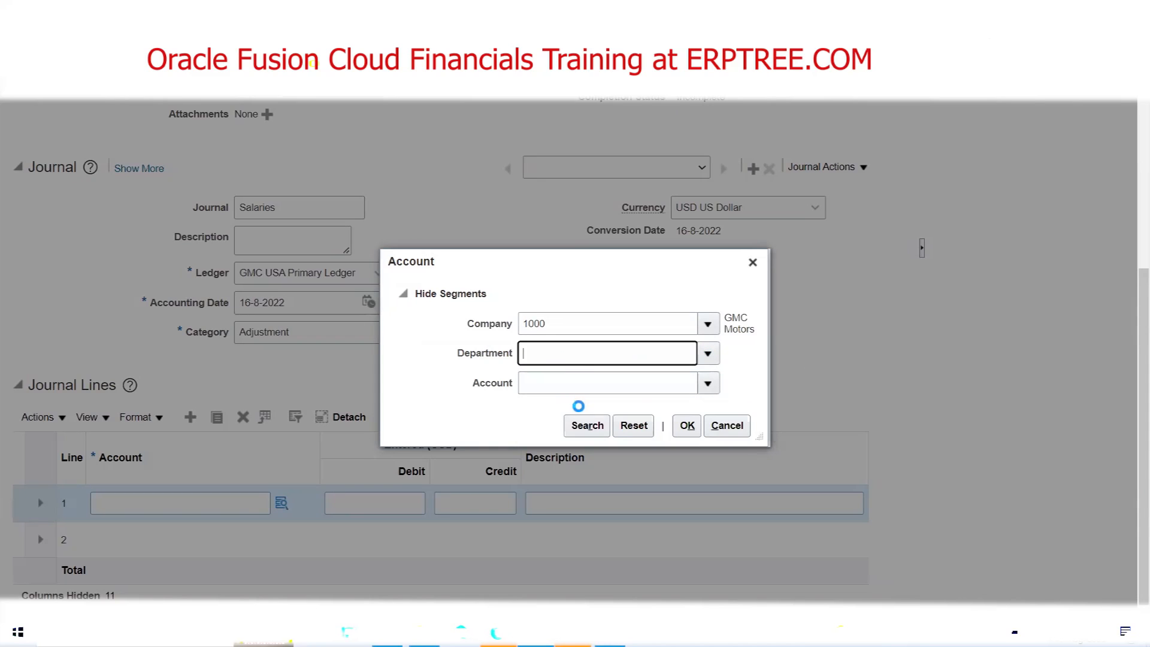
pyautogui.click(708, 383)
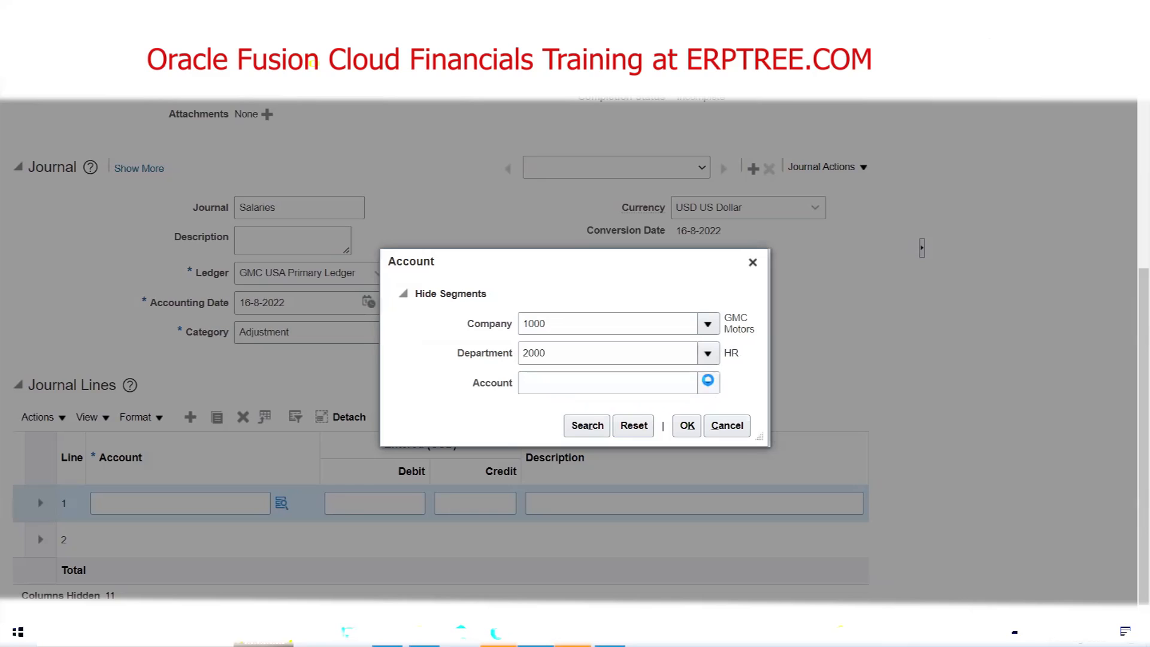
pyautogui.click(708, 381)
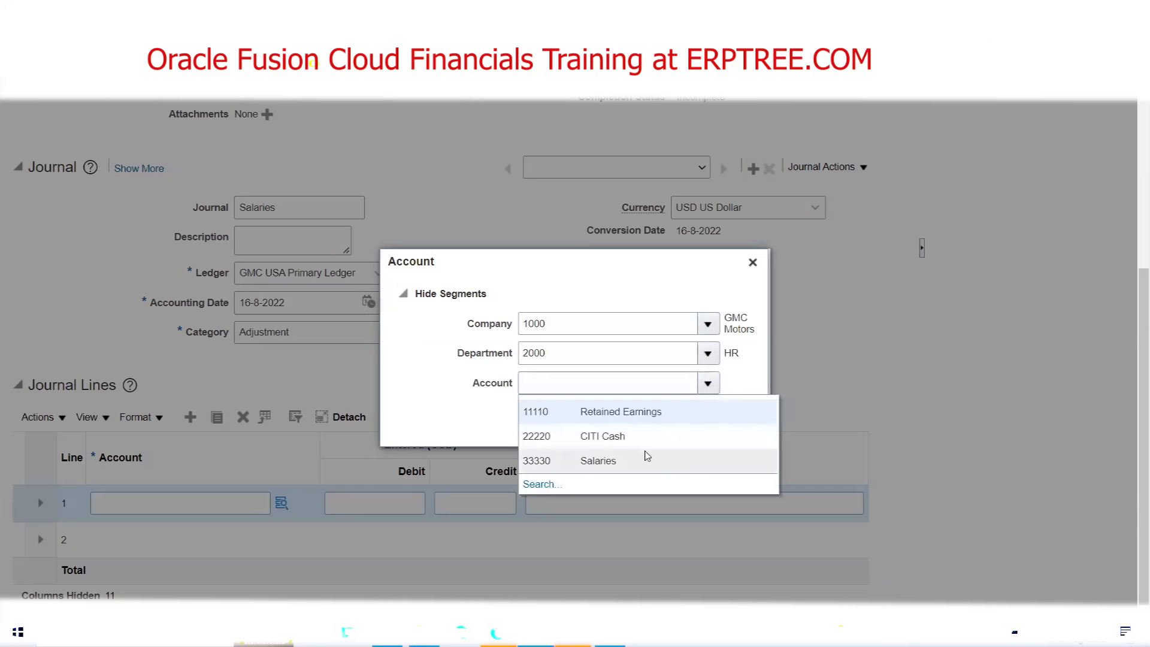
pyautogui.click(695, 385)
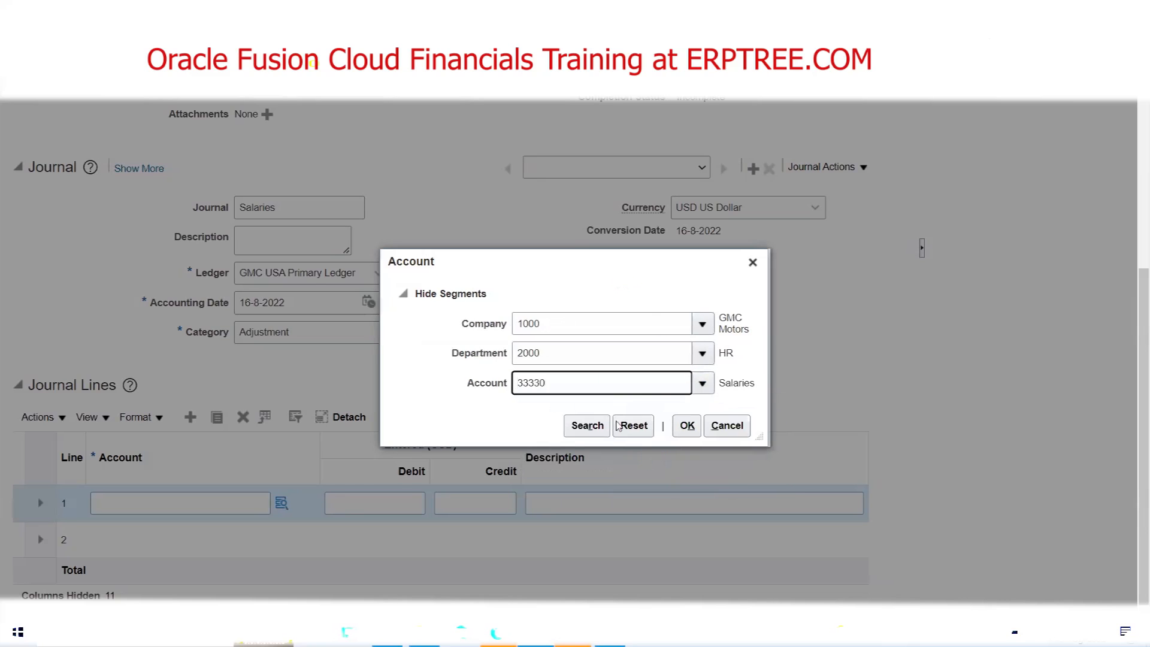
pyautogui.click(686, 425)
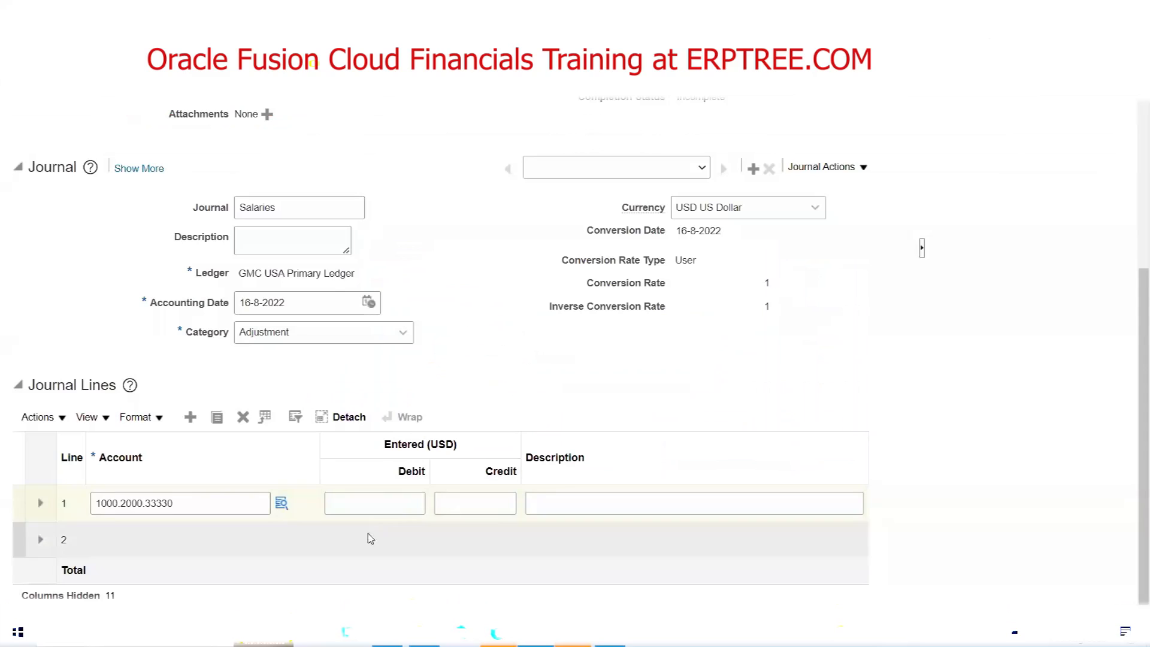
# Step: Enter a debit of 500000 on journal line 1 and activate line 2's account for entry
pyautogui.click(373, 507)
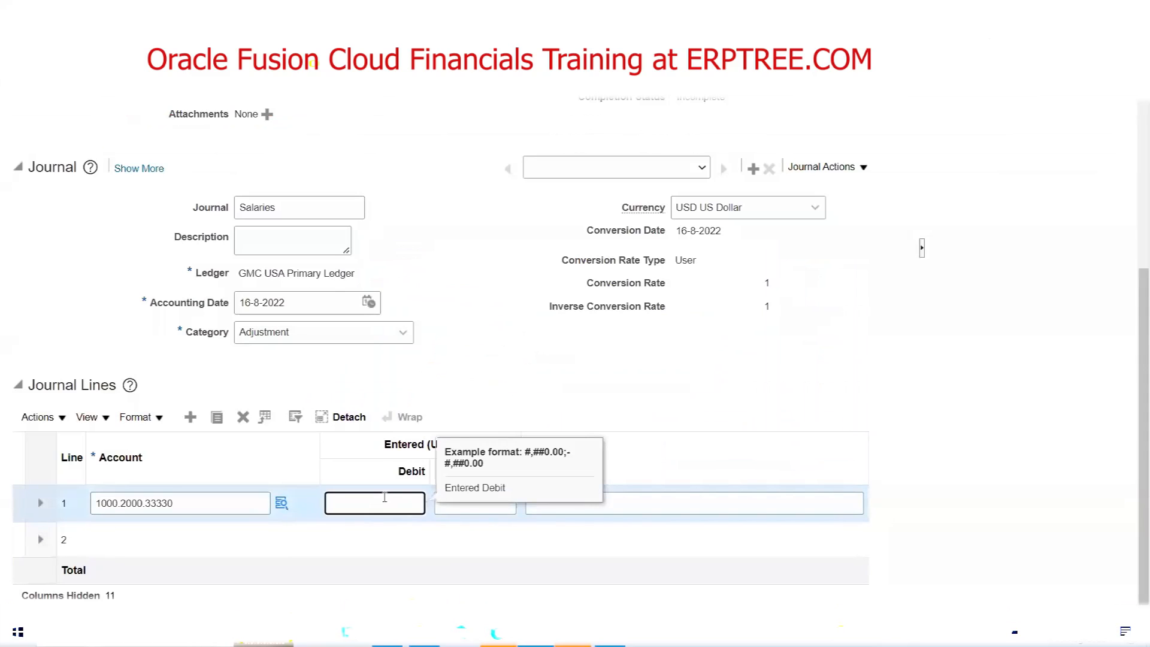
pyautogui.write('500000')
pyautogui.click(468, 392)
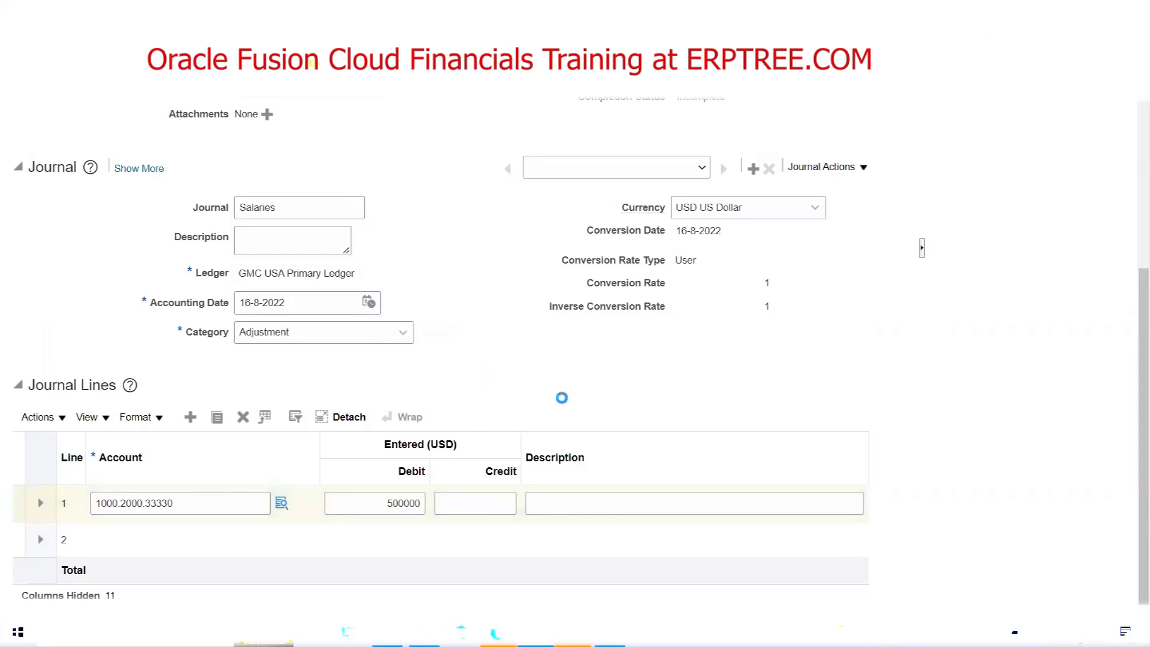
pyautogui.click(205, 540)
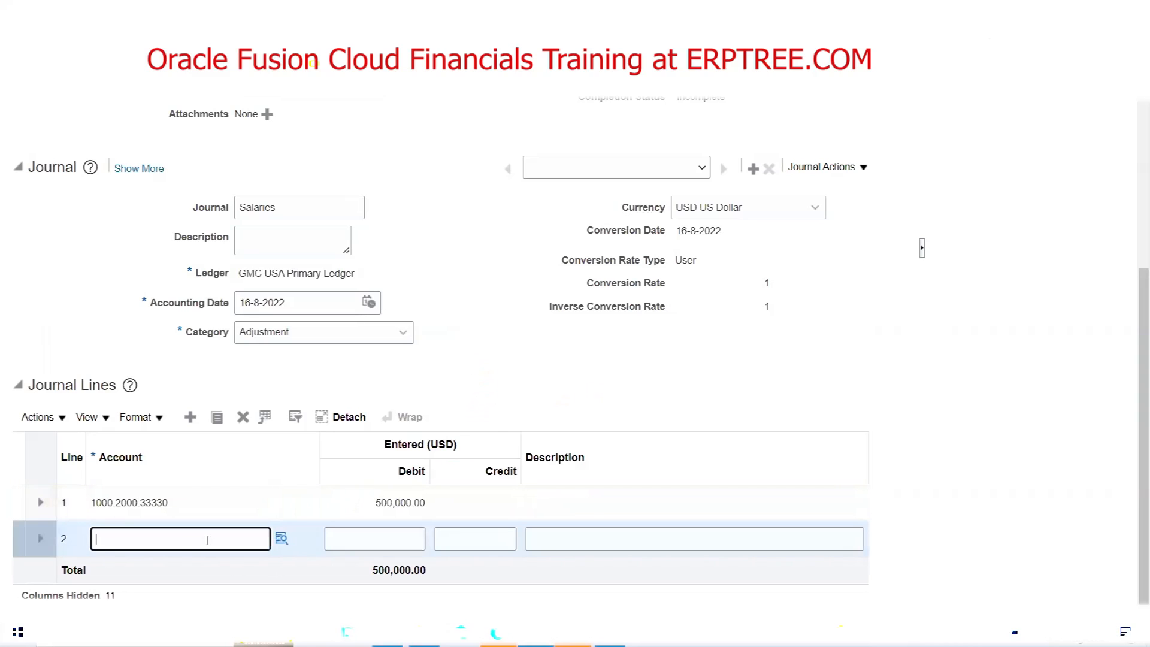
# Step: Set journal line 2's account combination to company 1000 GMC Motors, department 2000 HR and account 22220 CITI Cash
pyautogui.click(281, 538)
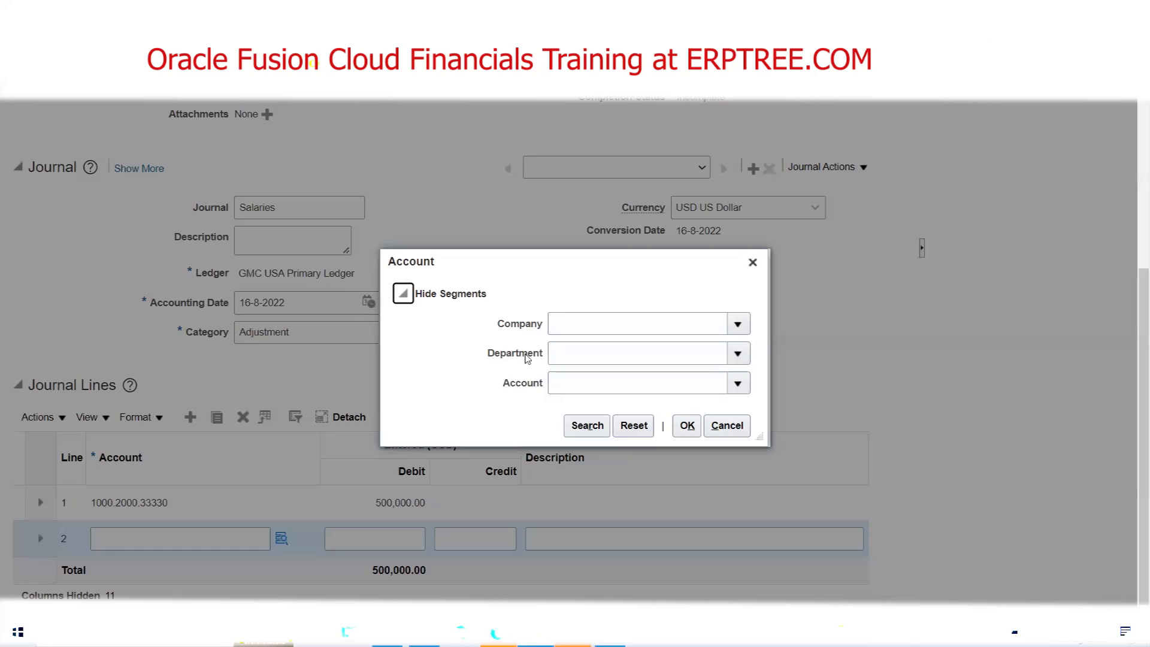
pyautogui.click(633, 290)
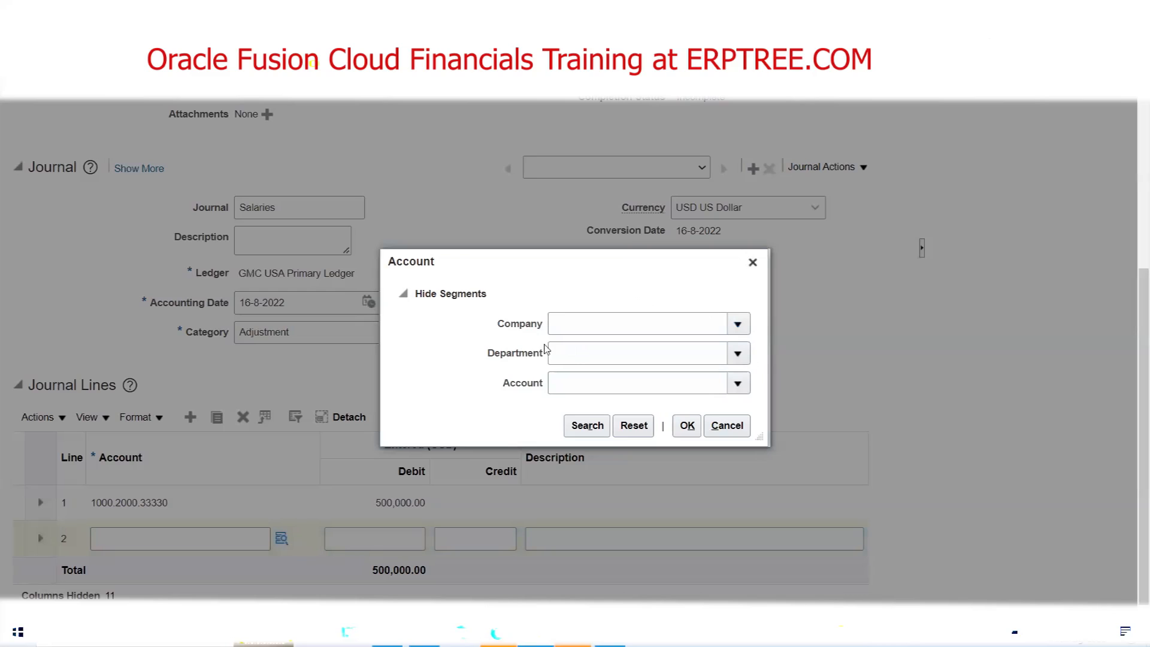
pyautogui.doubleClick(514, 326)
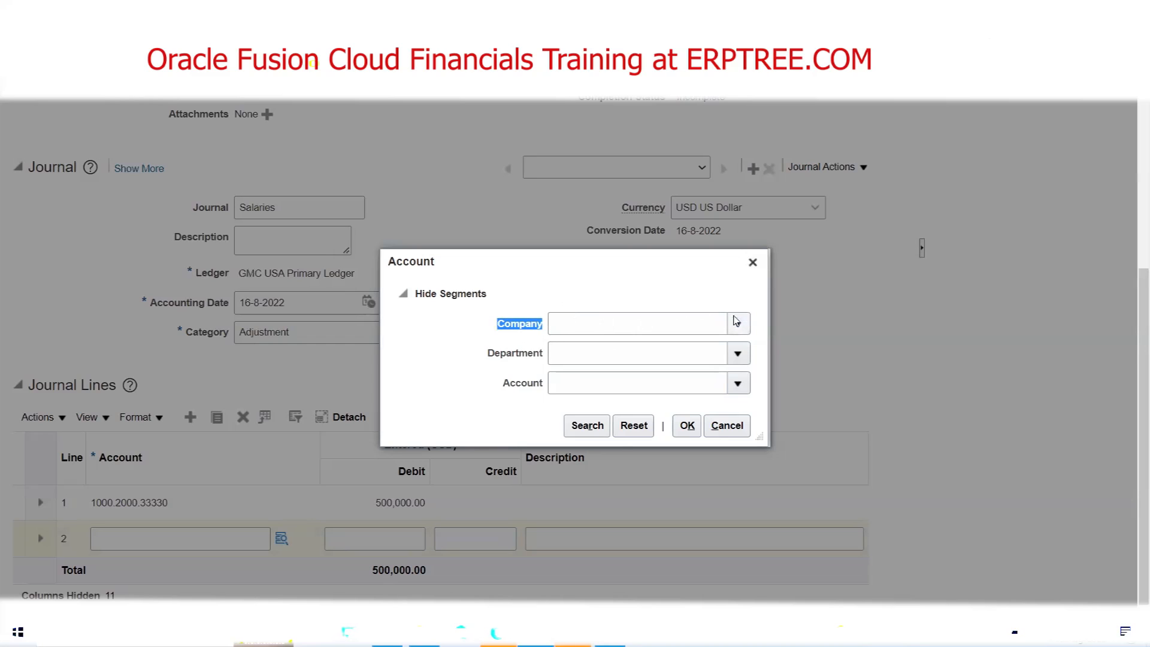
pyautogui.click(570, 292)
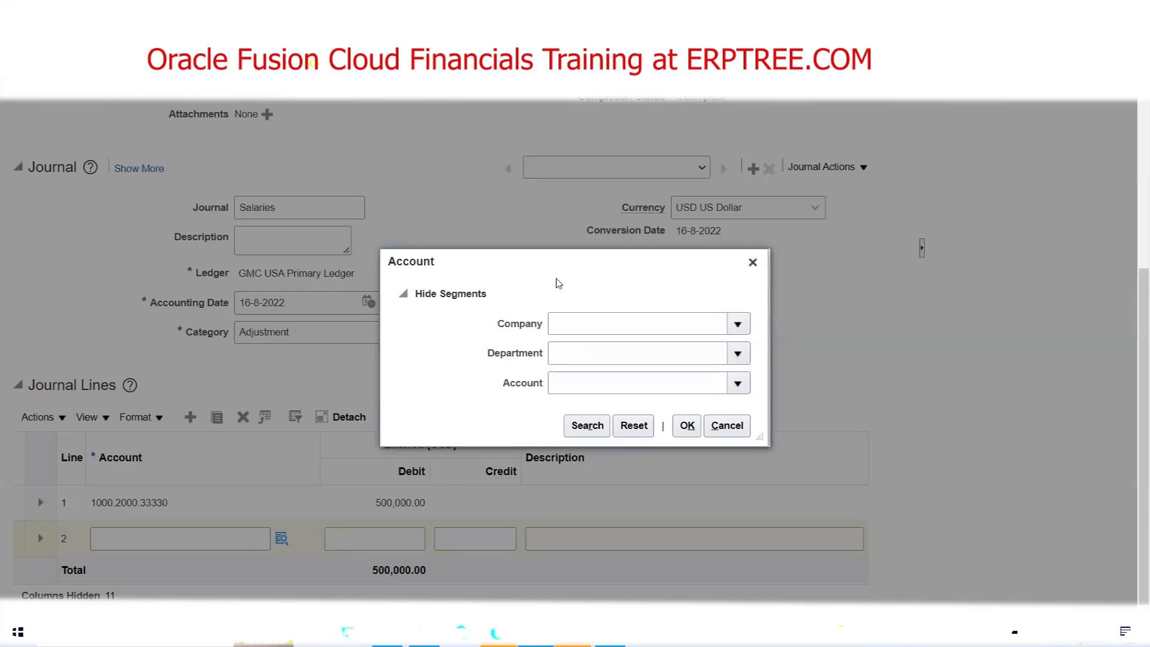
pyautogui.click(738, 323)
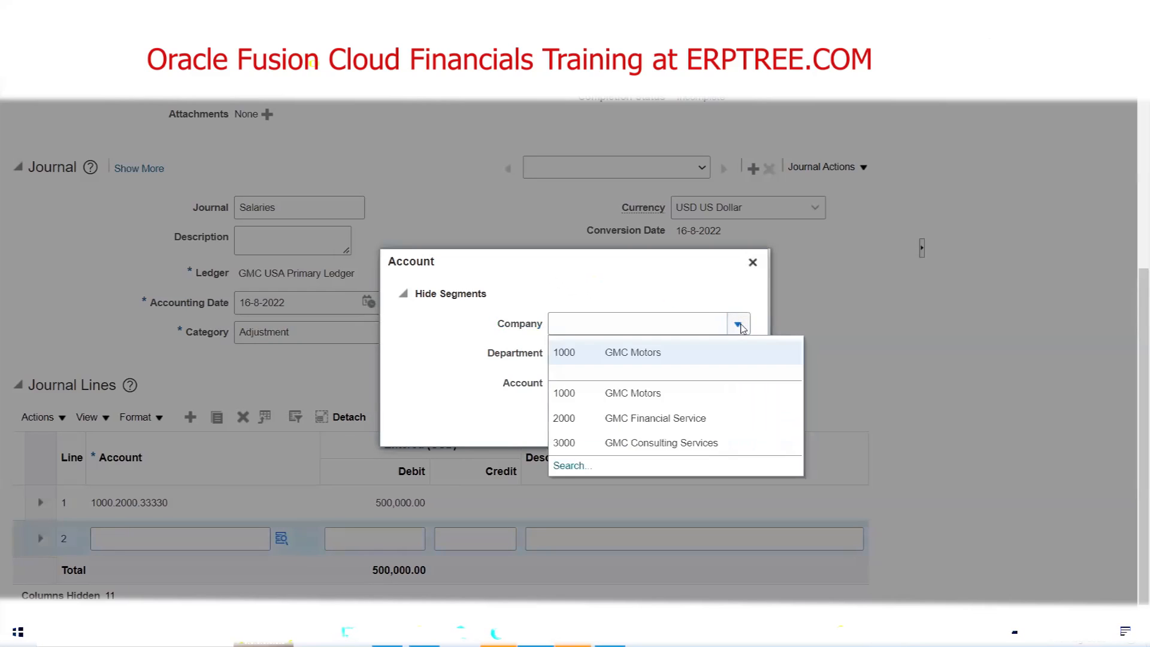
pyautogui.click(655, 353)
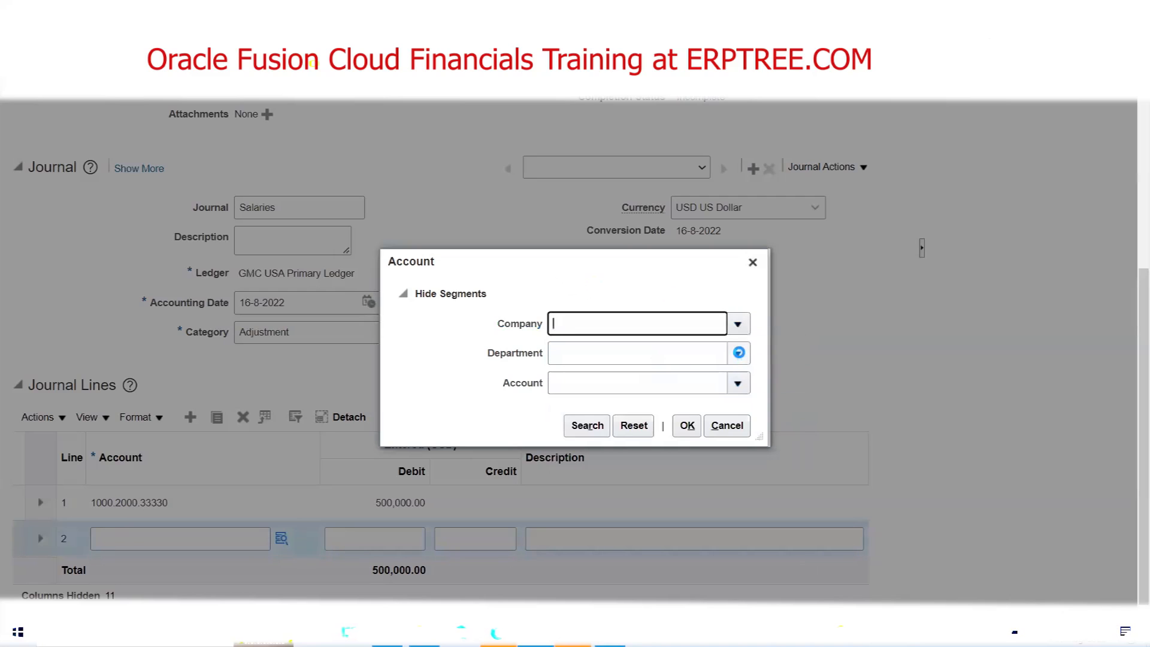
pyautogui.click(708, 355)
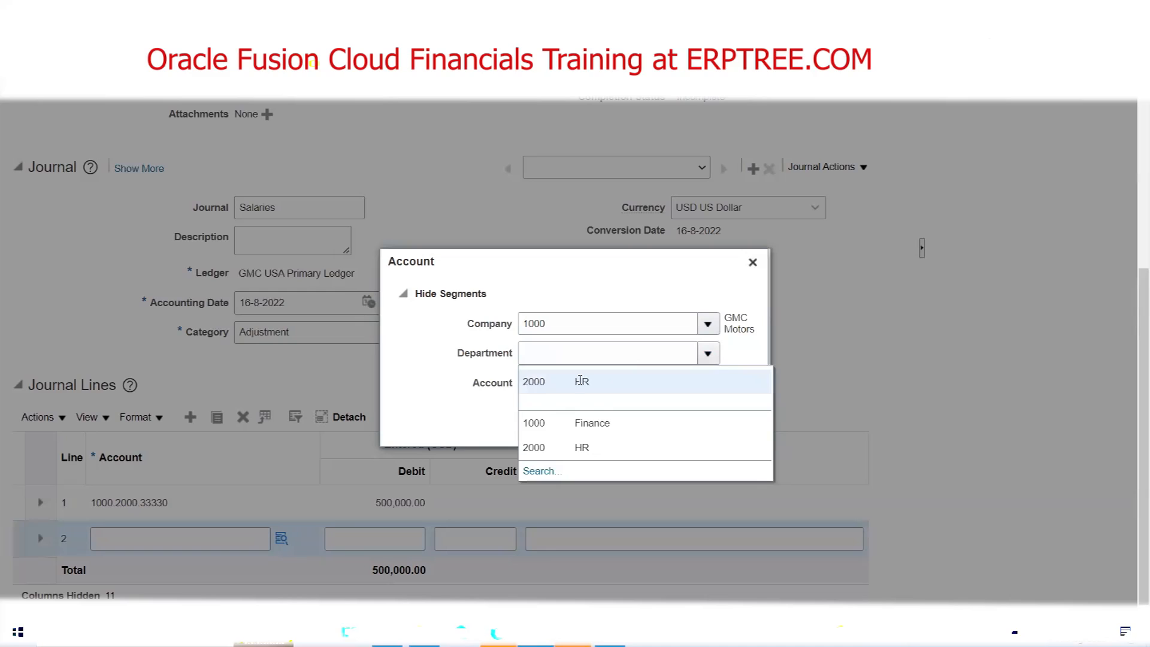
pyautogui.click(580, 381)
pyautogui.click(707, 383)
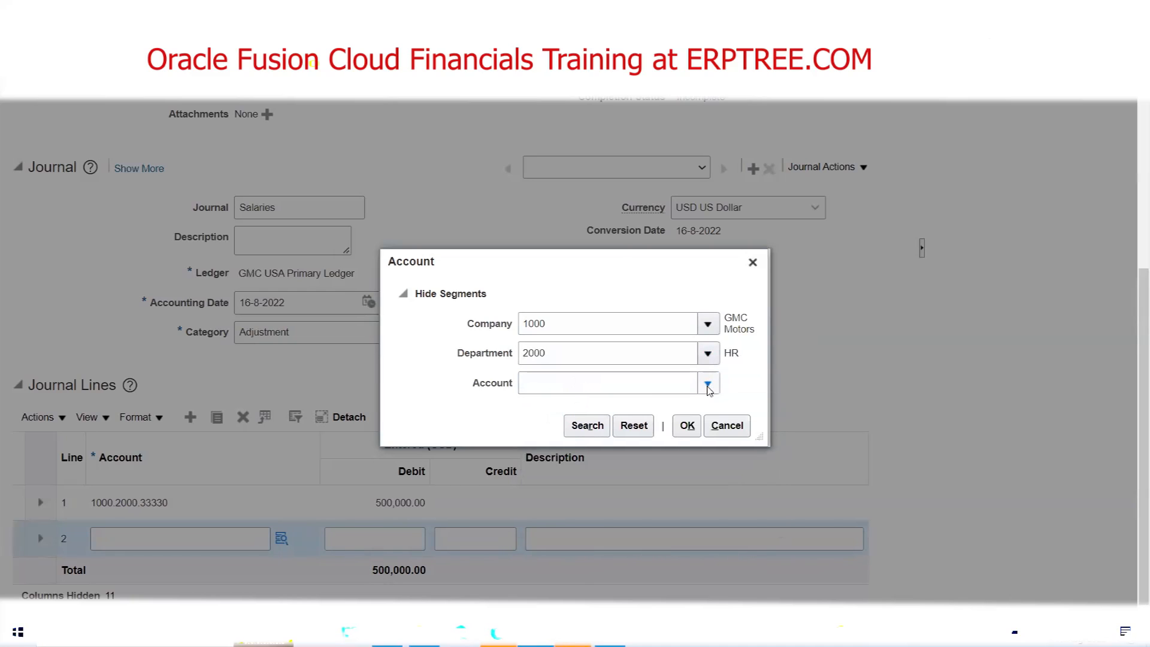
pyautogui.click(621, 481)
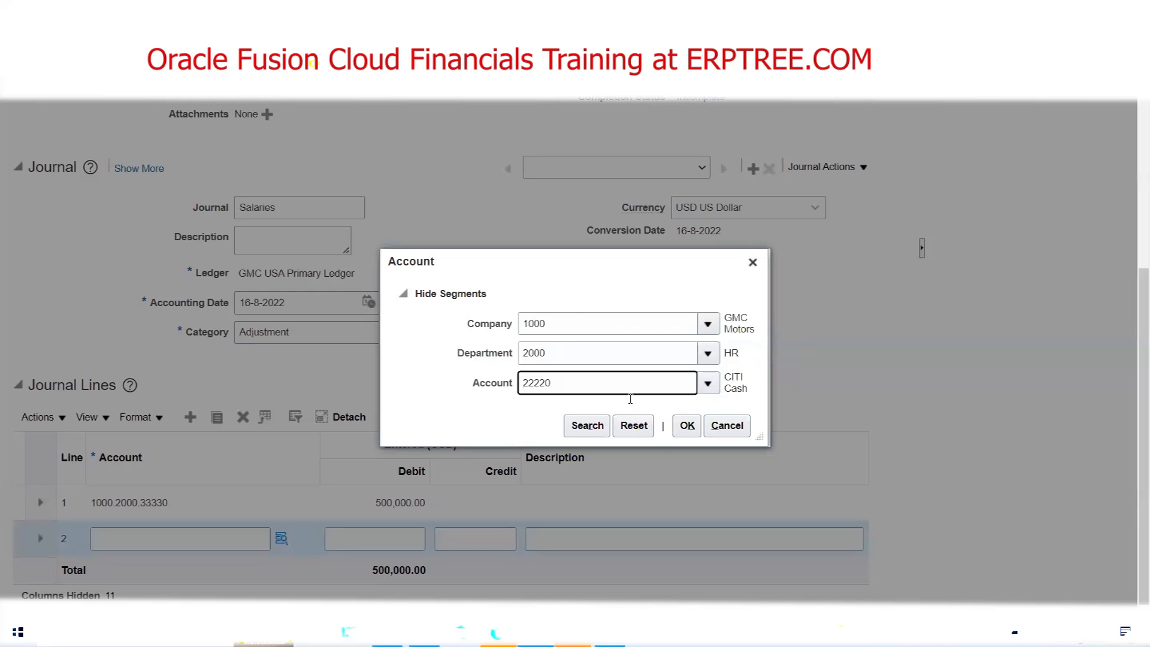
pyautogui.click(687, 425)
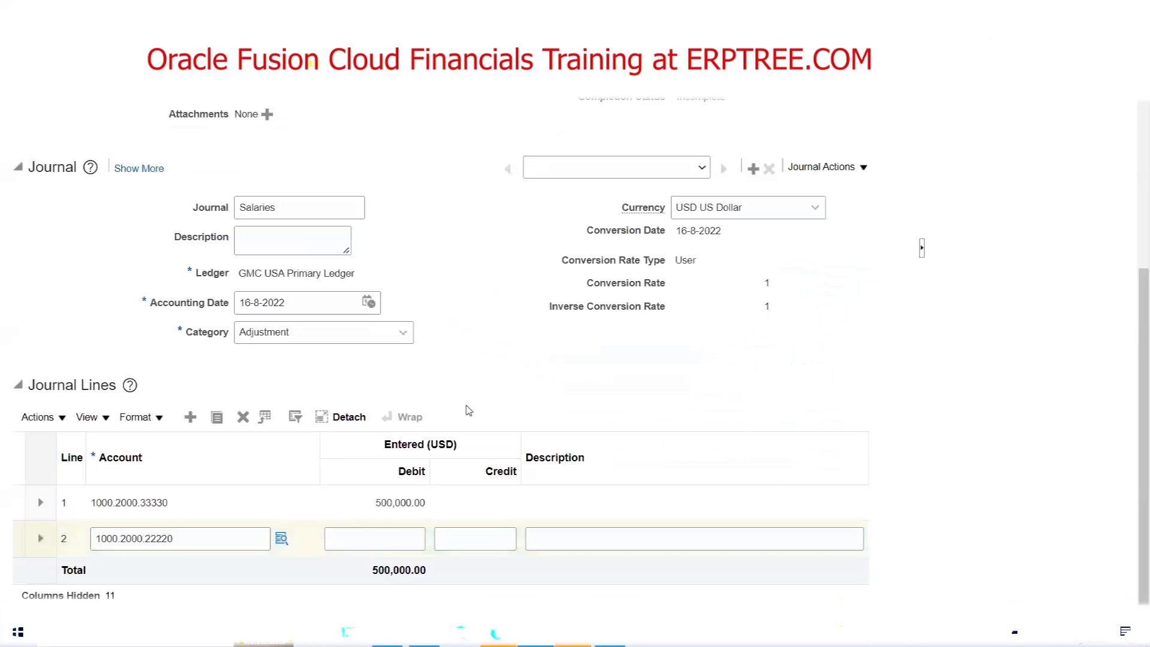
# Step: Enter a credit of 500000 on journal line 2
pyautogui.click(483, 531)
pyautogui.write('500000')
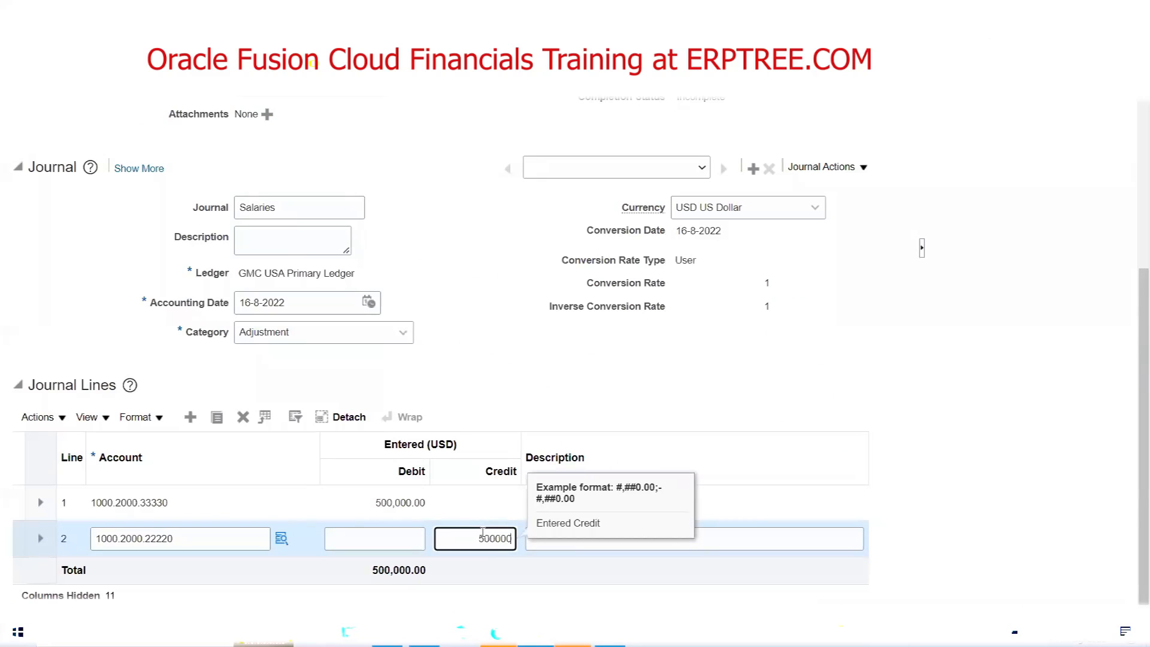
pyautogui.click(497, 377)
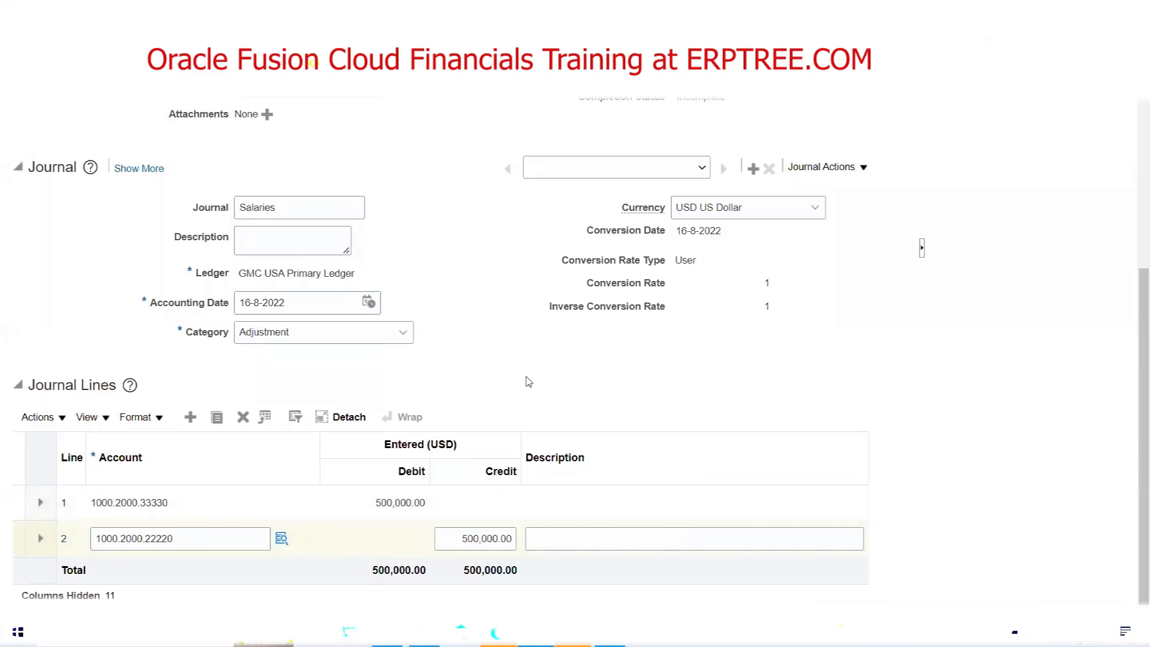
# Step: Check the account segments of journal line 1 and change line 2's company segment to 2000 GMC Financial Service
pyautogui.click(100, 502)
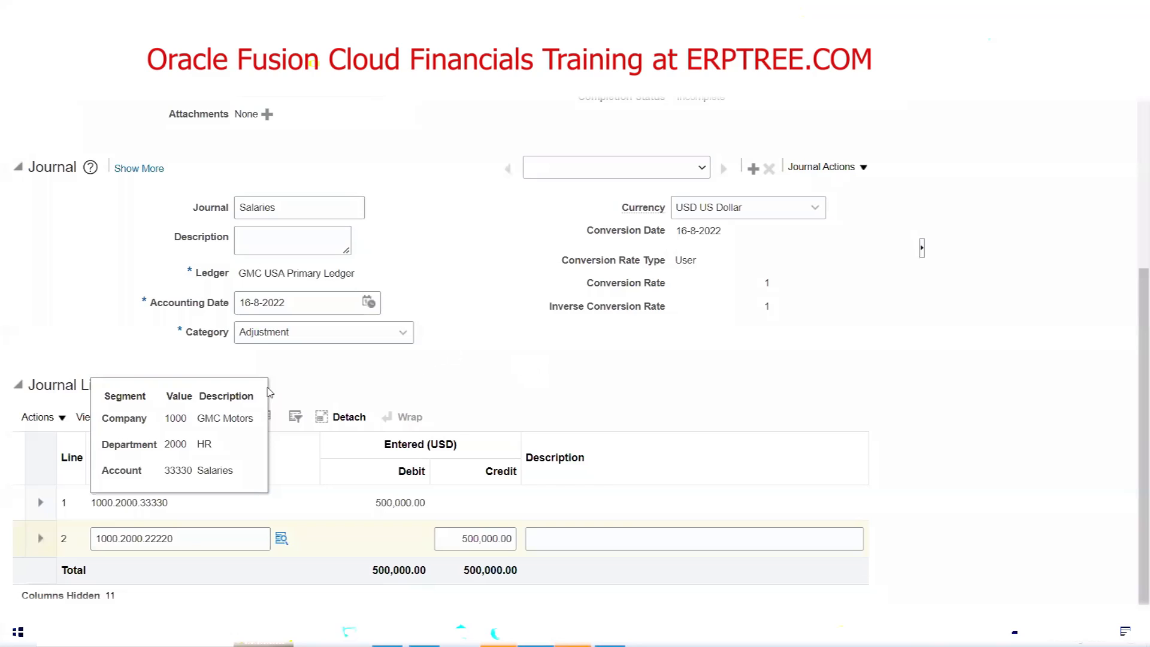
pyautogui.doubleClick(176, 418)
pyautogui.click(532, 326)
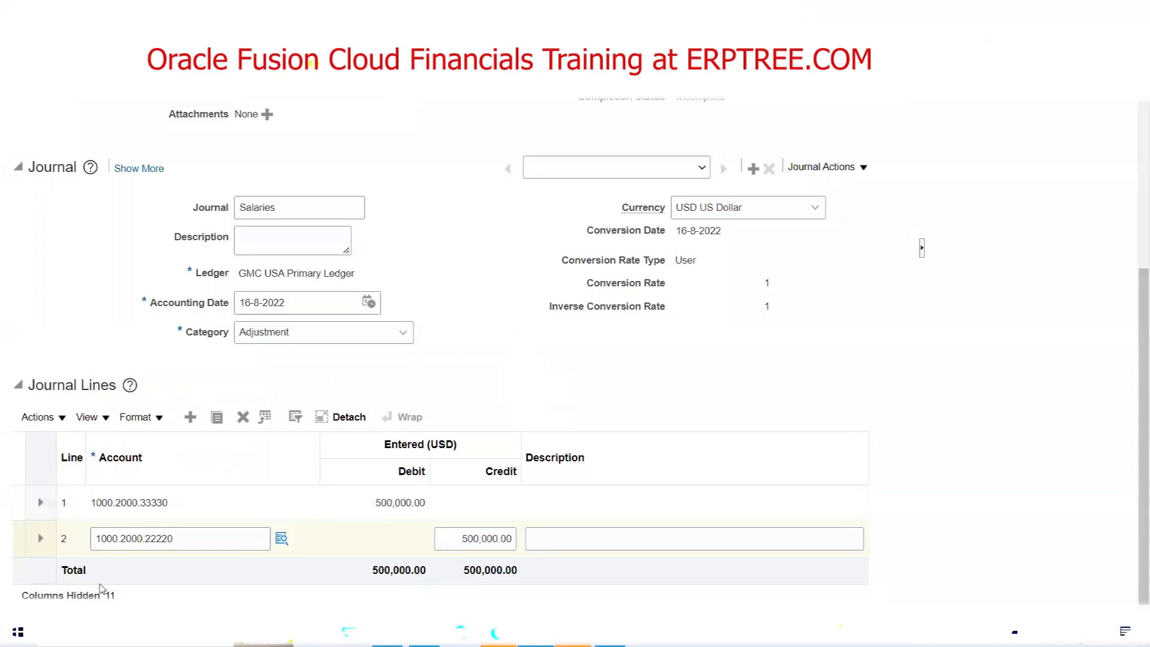
pyautogui.click(280, 551)
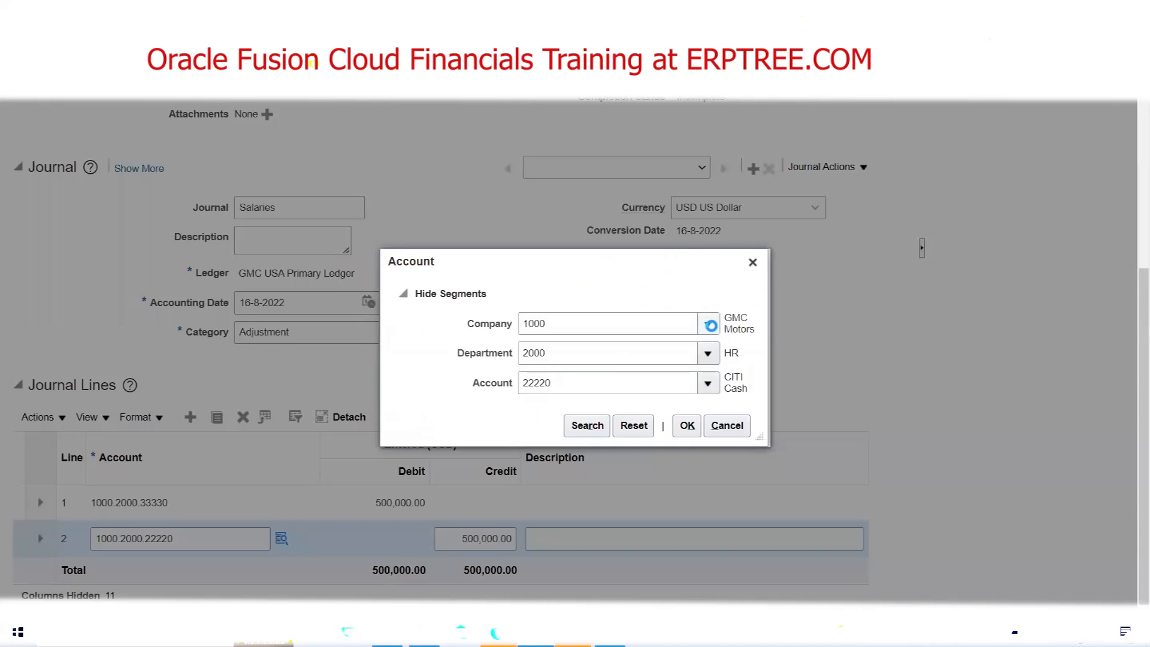
pyautogui.click(614, 423)
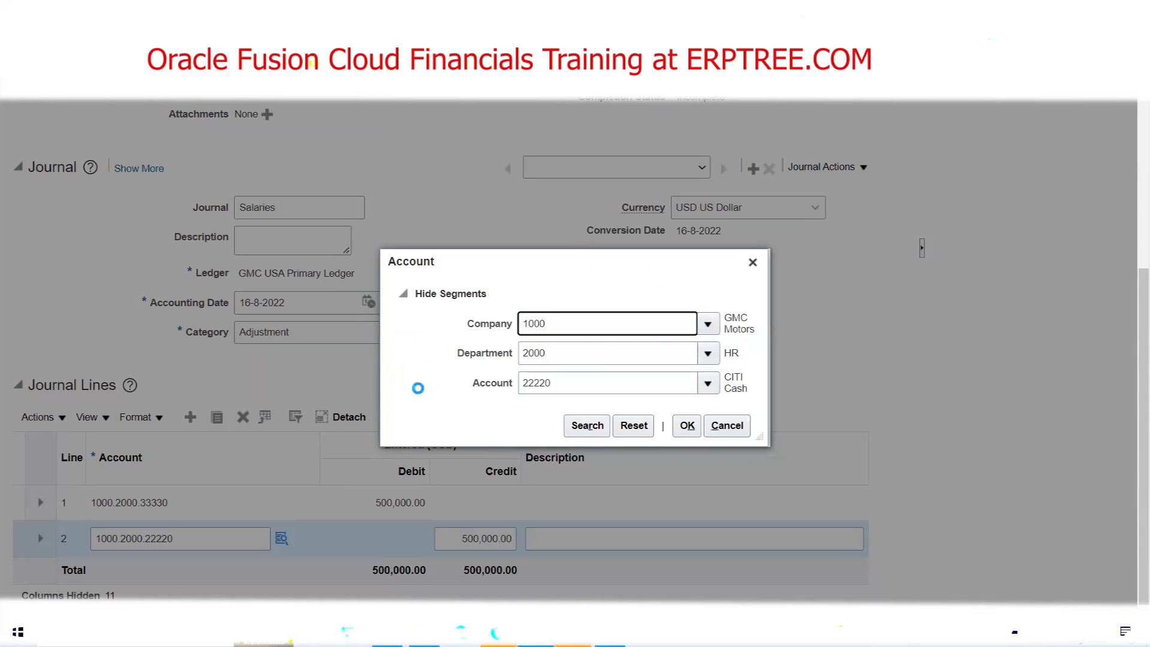
pyautogui.click(688, 431)
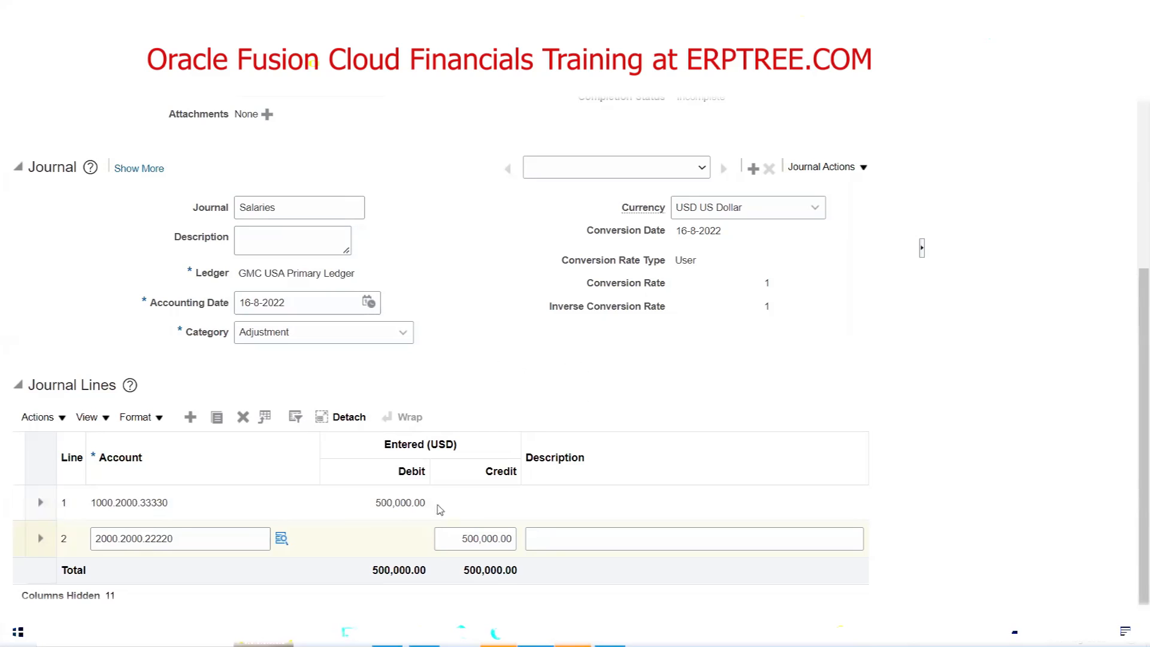
# Step: Save the Salaries journal and mark its batch as complete
pyautogui.click(111, 509)
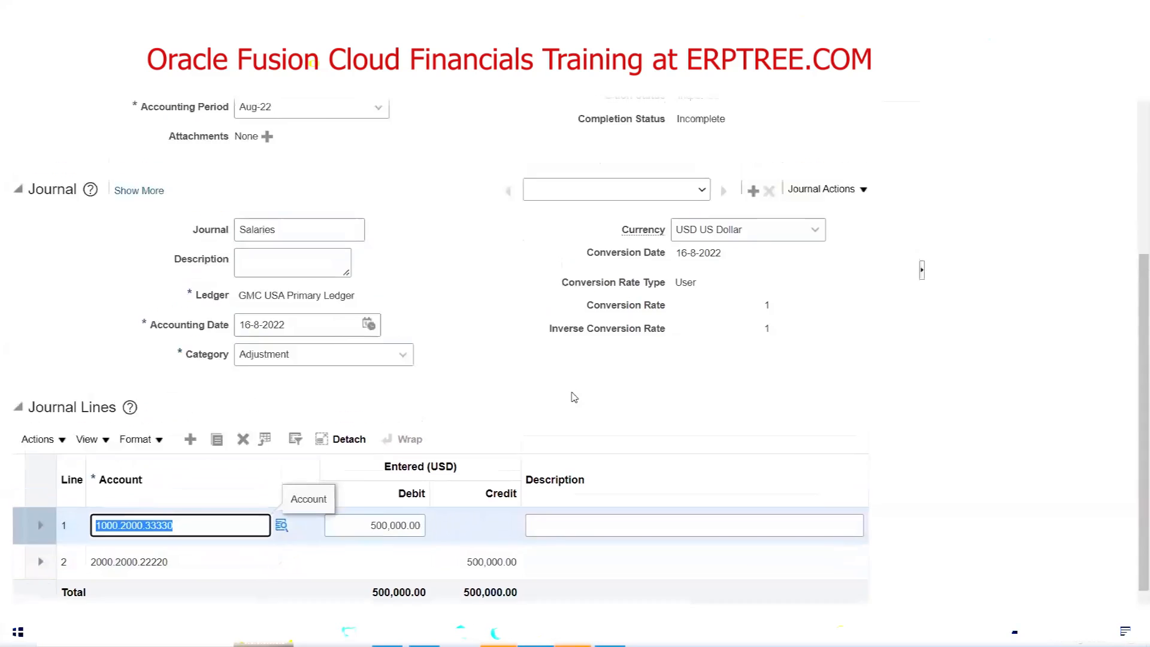
pyautogui.scroll(3, 567, 396)
pyautogui.click(663, 125)
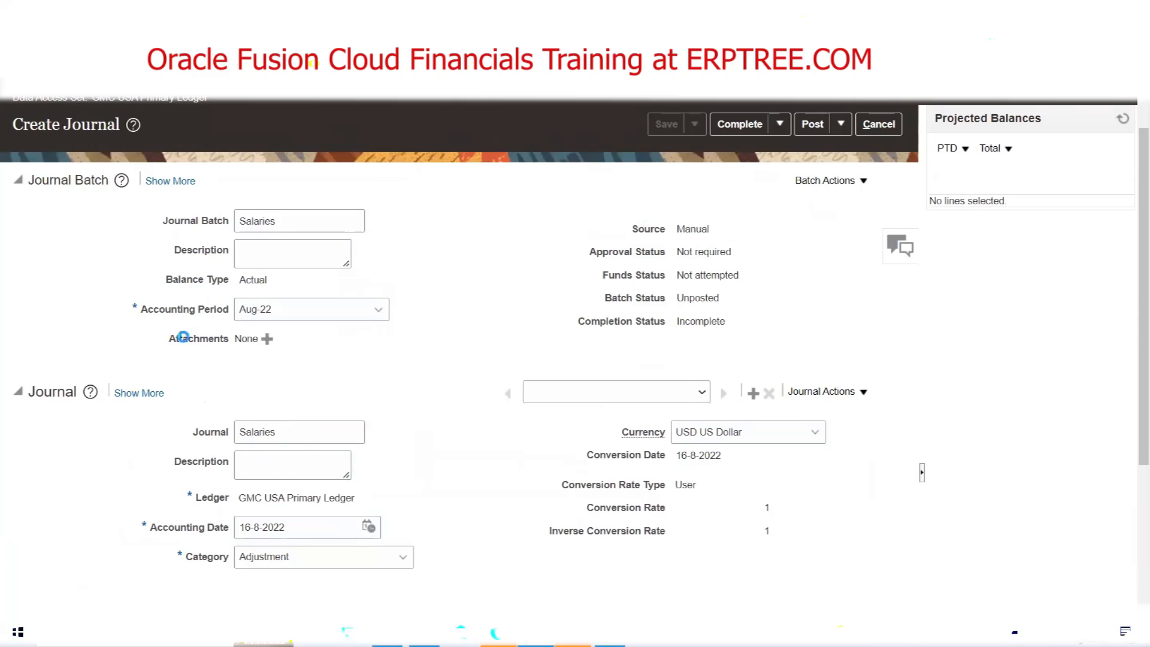
pyautogui.click(745, 136)
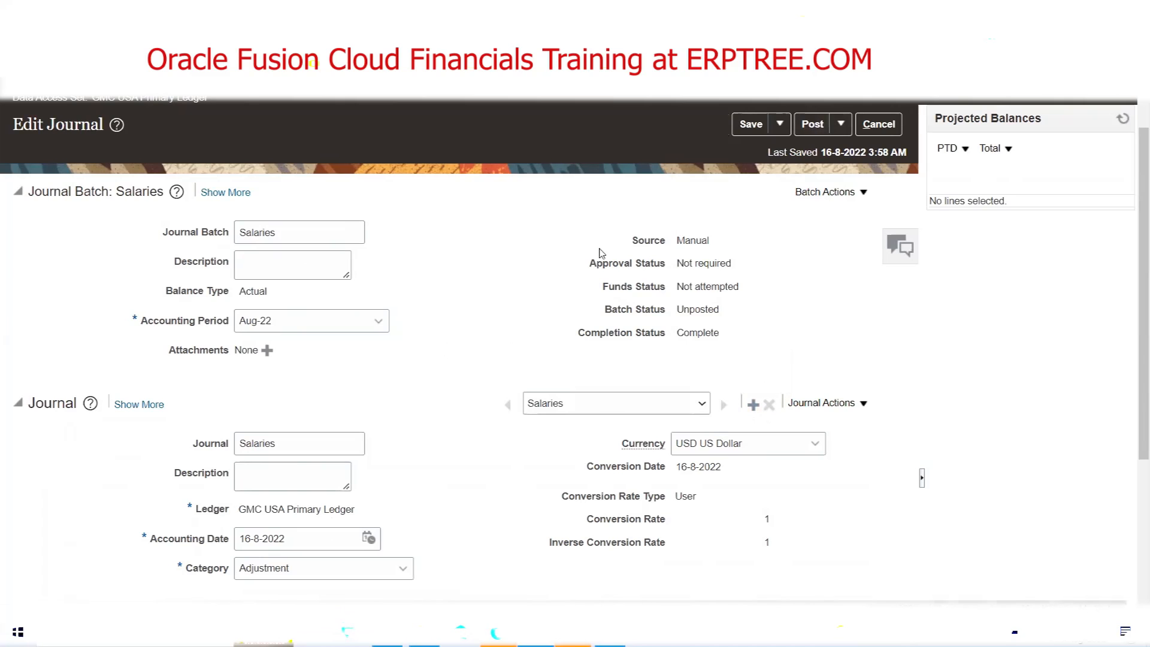
# Step: Examine the completed Salaries journal, comparing the companies, debit and credit on its two lines and the batch details
pyautogui.scroll(-3, 809, 128)
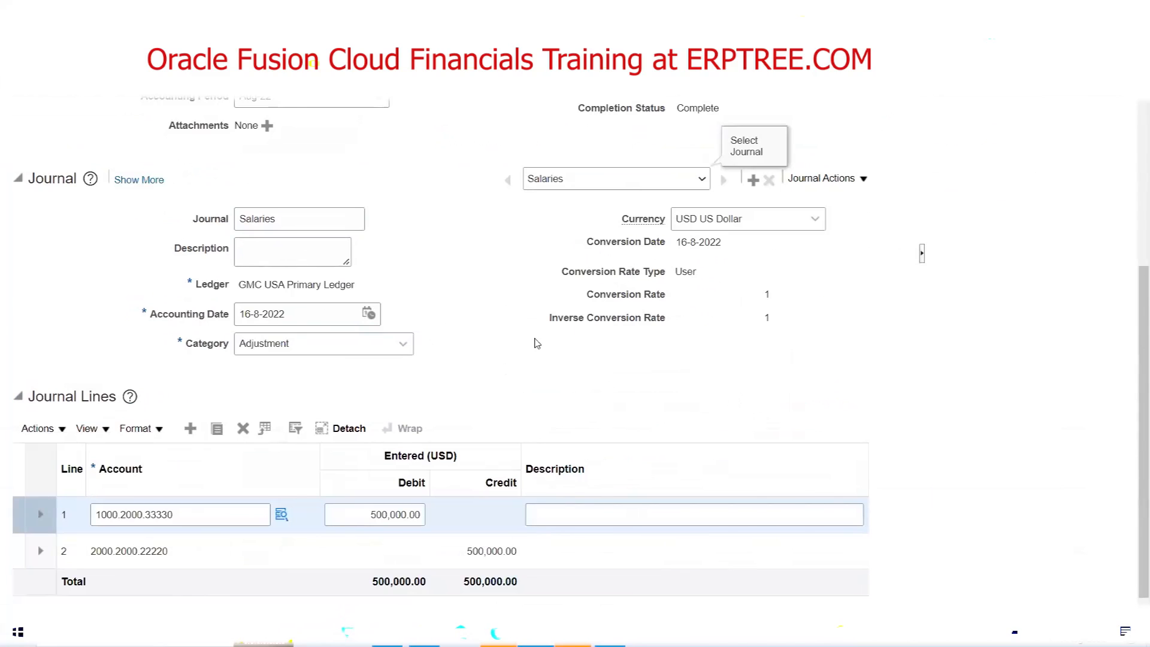
pyautogui.moveTo(361, 515); pyautogui.dragTo(419, 514)
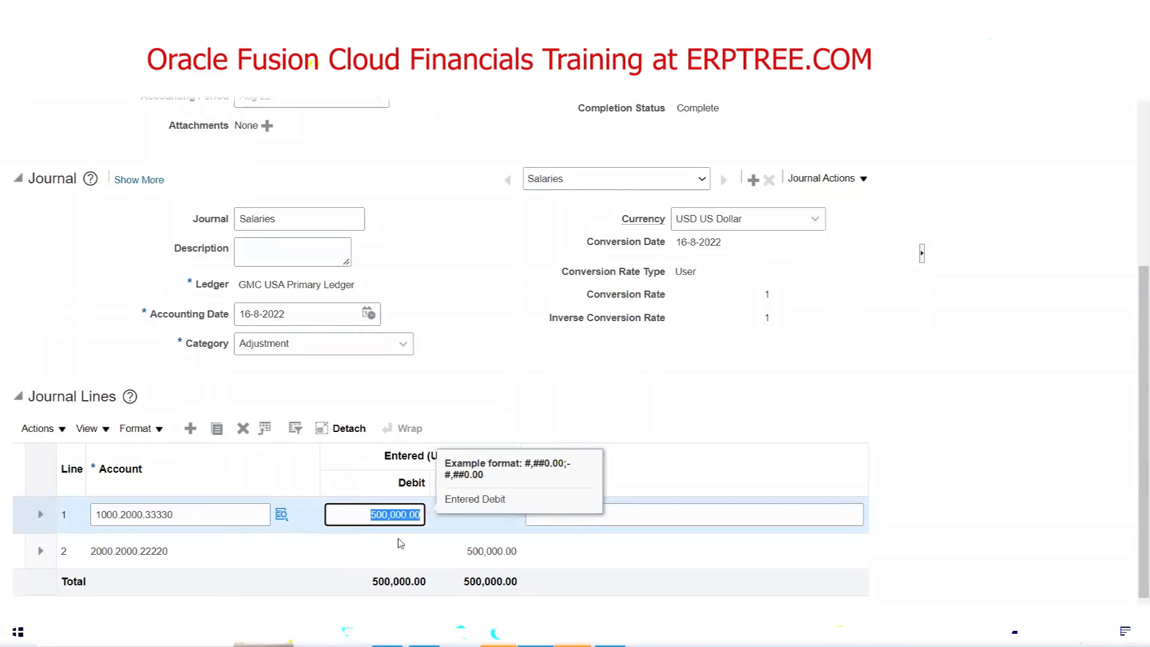
pyautogui.hotkey('shift', 'Tab')
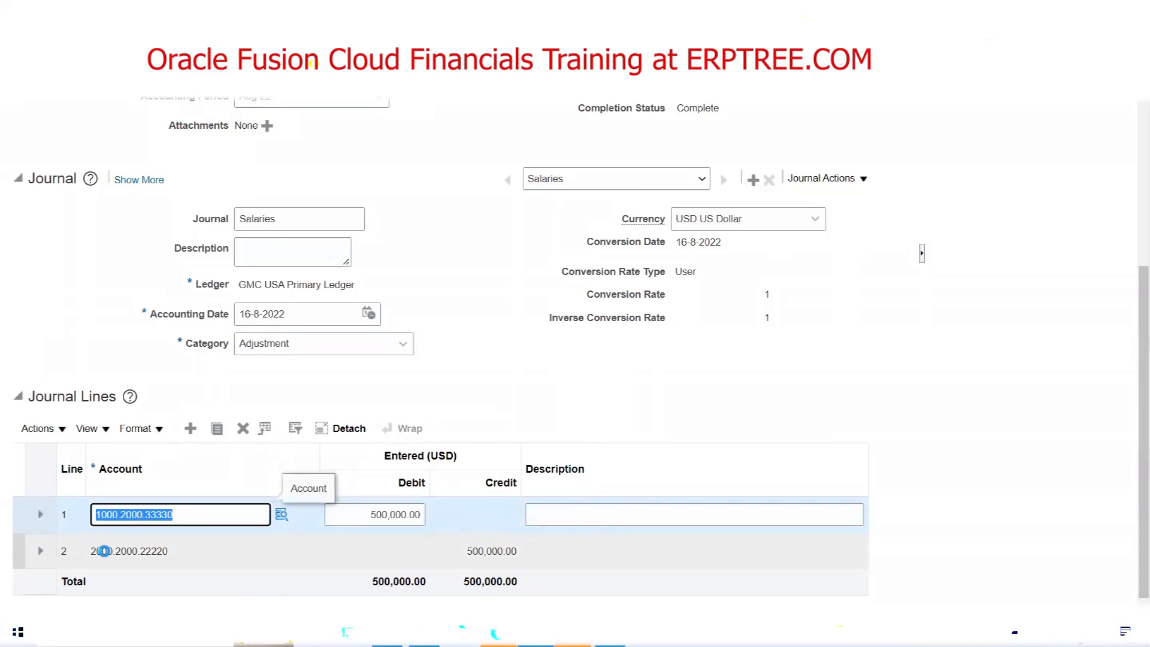
pyautogui.scroll(3, 528, 369)
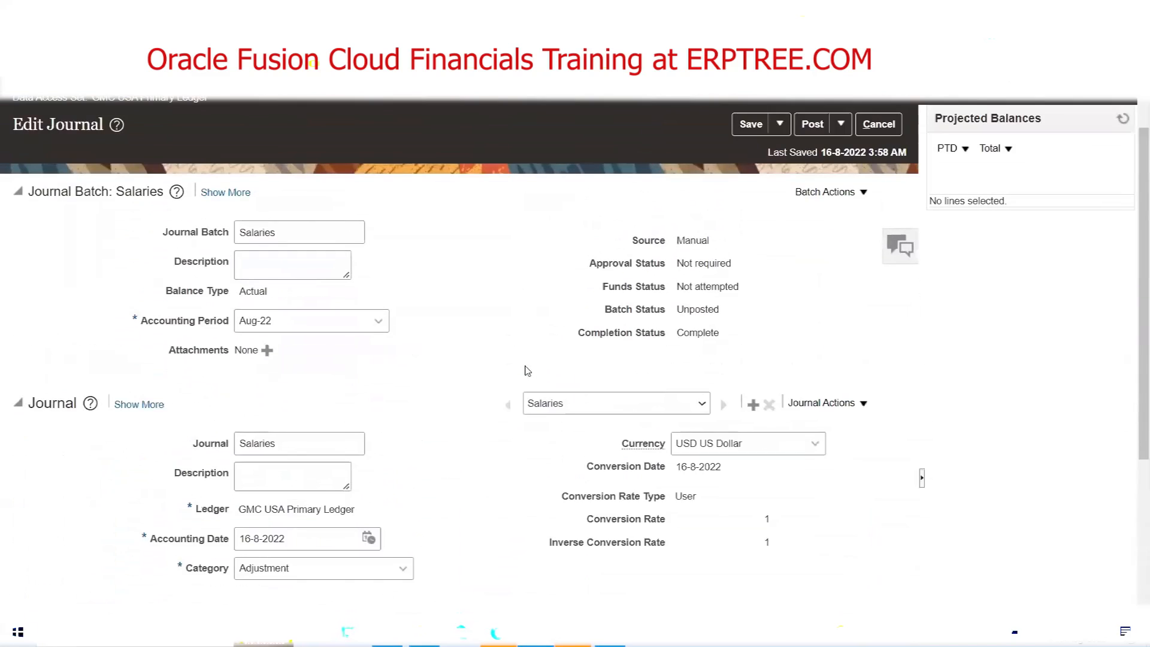
pyautogui.scroll(2, 487, 432)
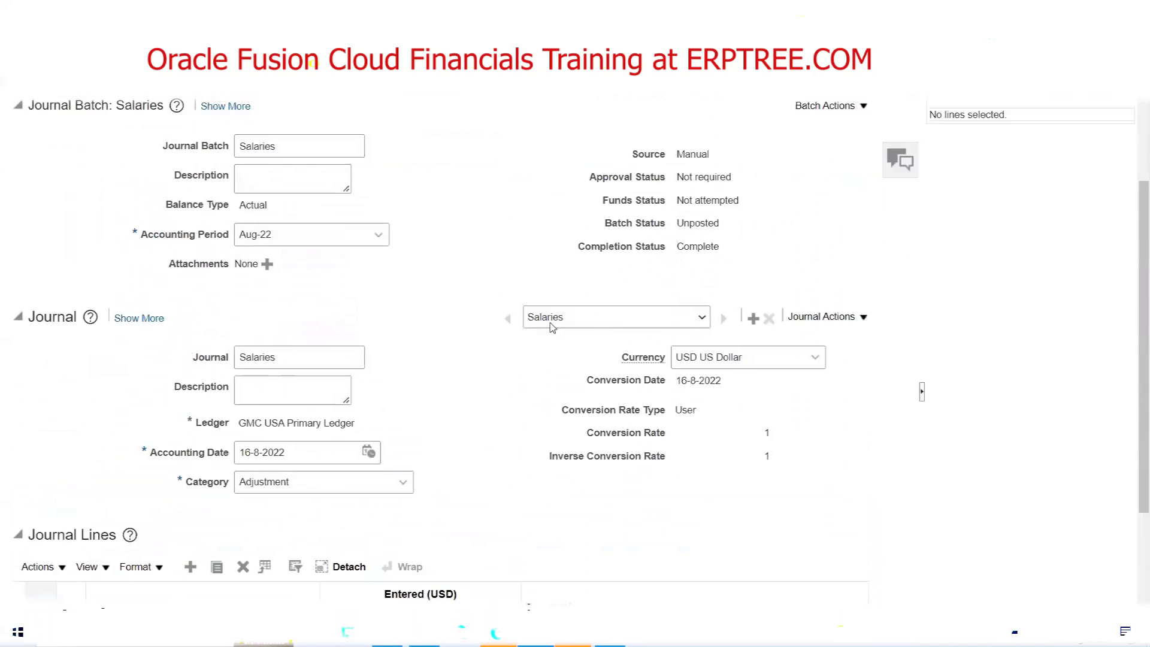
pyautogui.scroll(3, 550, 326)
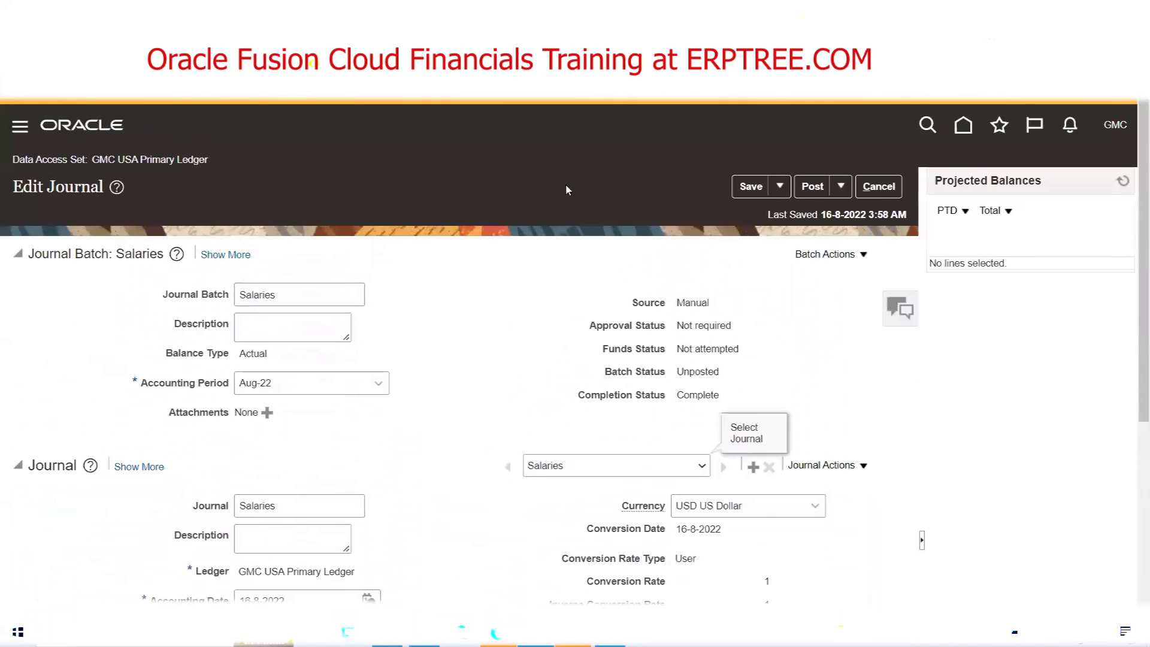
pyautogui.scroll(-3, 335, 311)
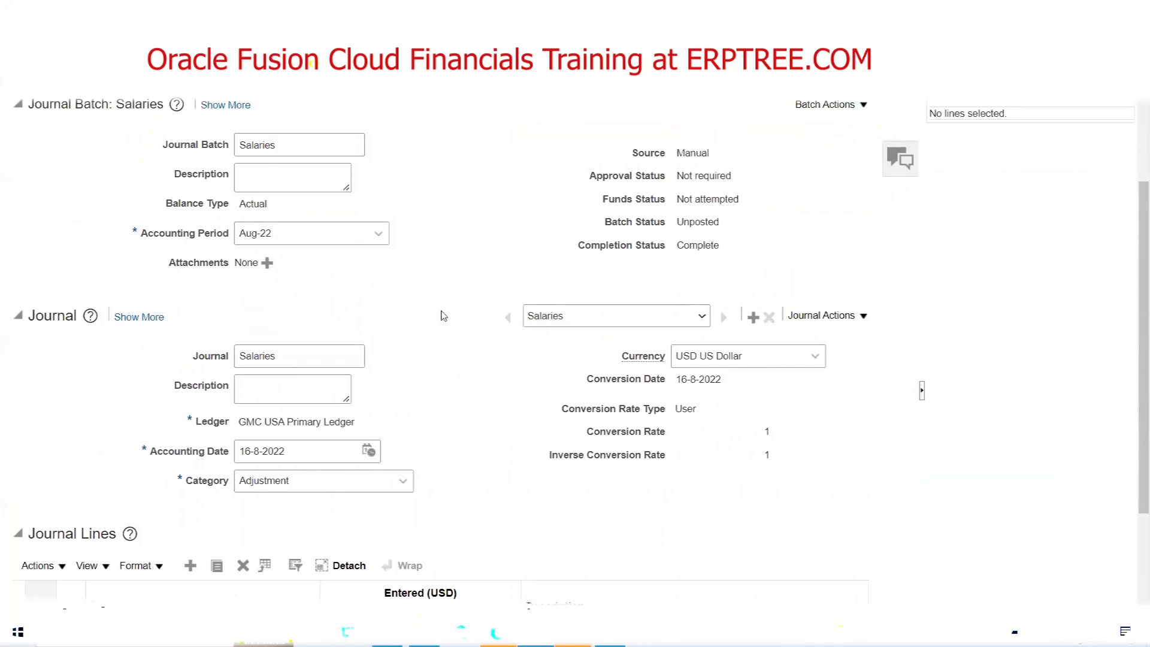
pyautogui.scroll(-3, 502, 373)
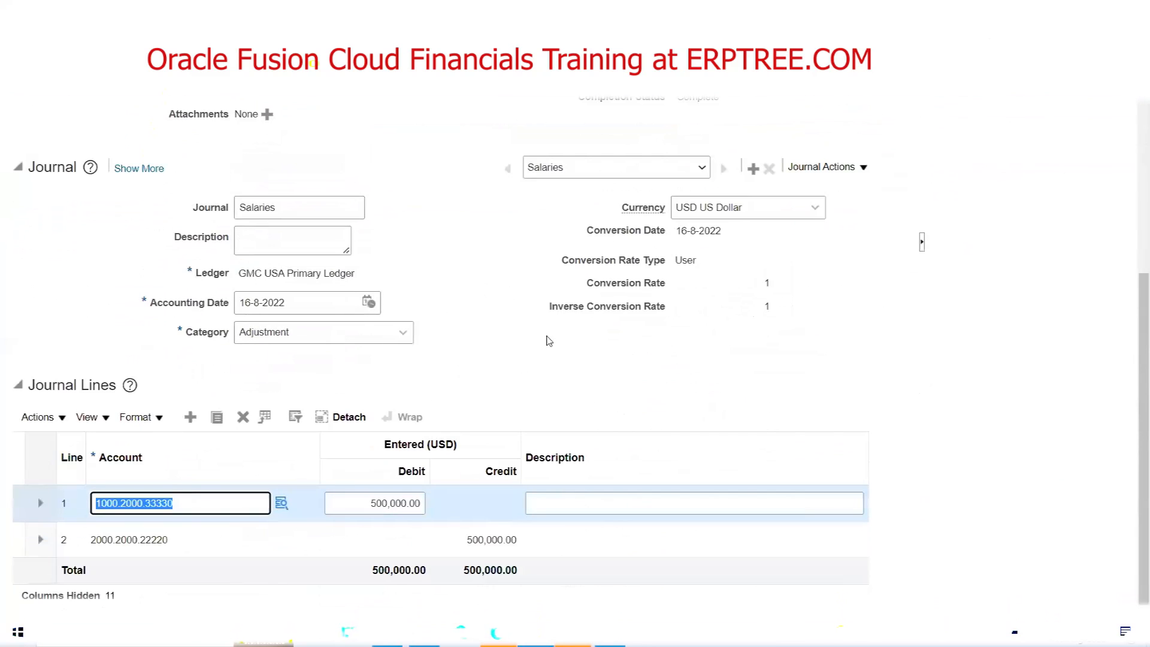
pyautogui.press('Tab')
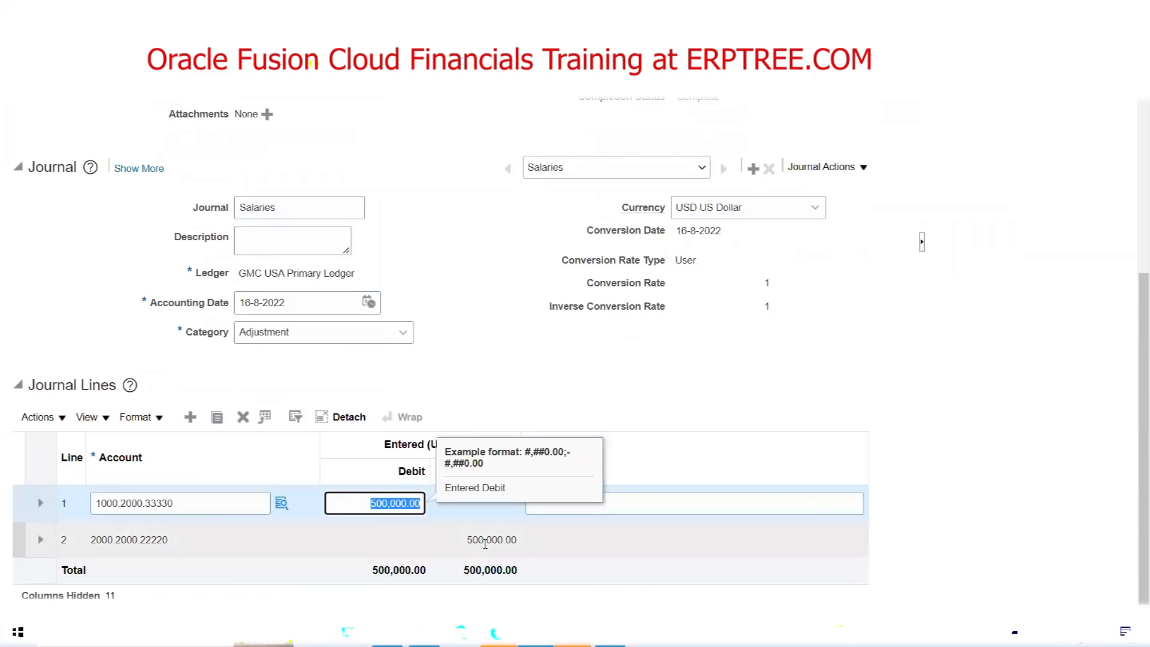
pyautogui.click(494, 367)
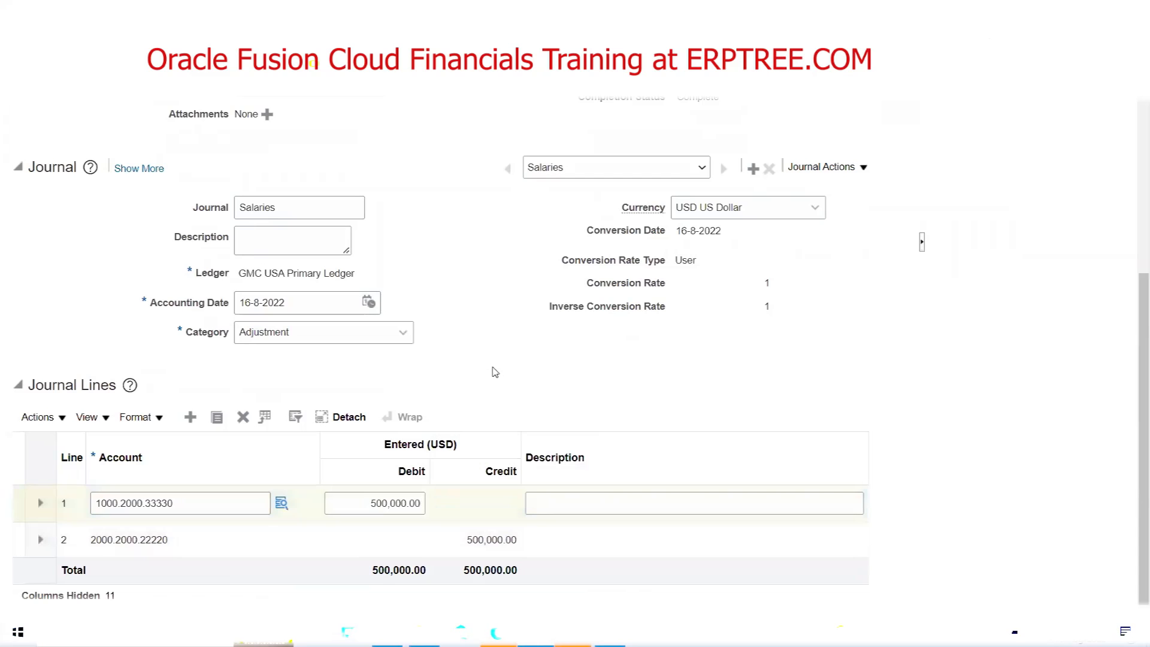
pyautogui.scroll(3, 499, 365)
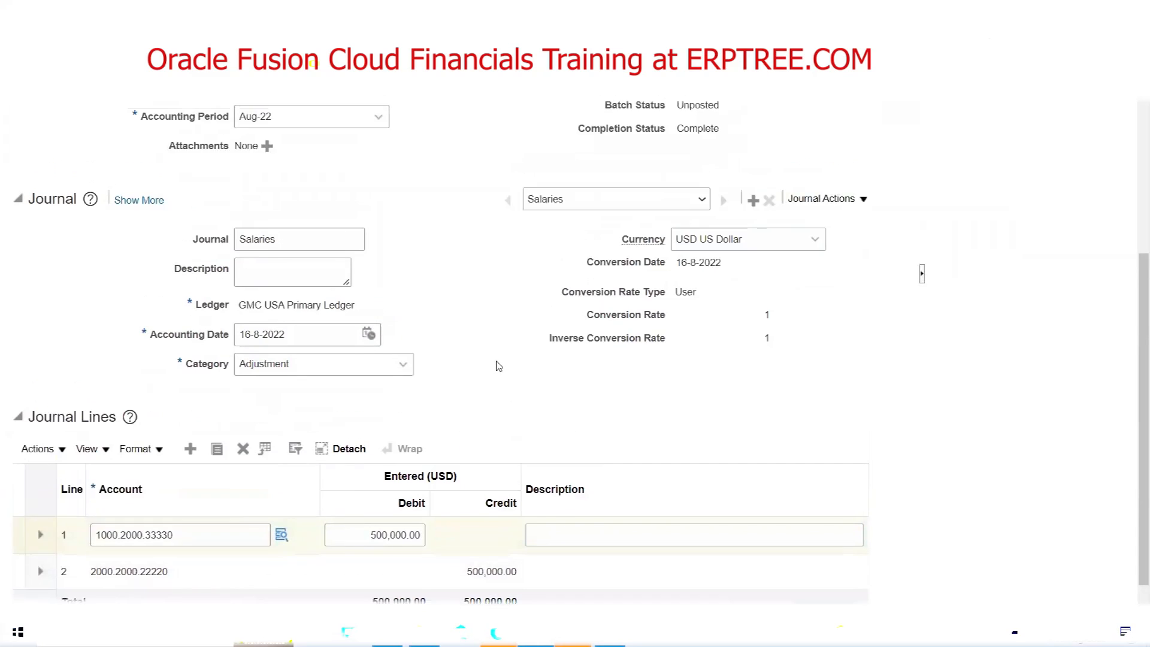
pyautogui.scroll(-3, 461, 365)
pyautogui.scroll(6, 467, 359)
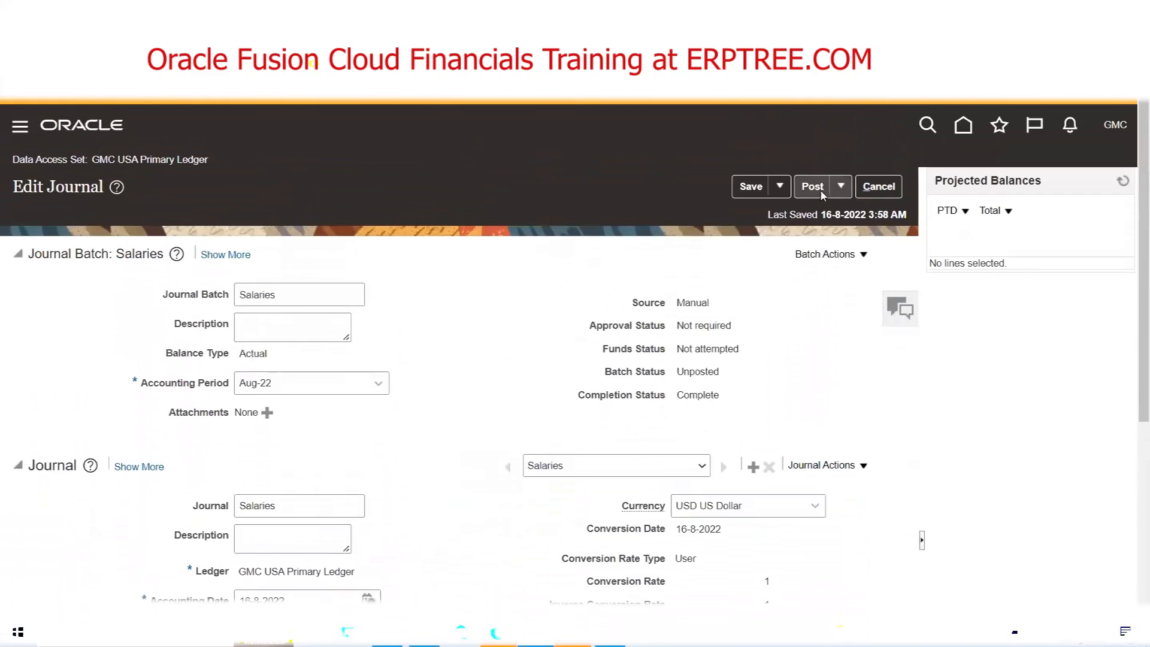
# Step: Post the Salaries journal batch, acknowledge the submission and check the batch status
pyautogui.click(812, 187)
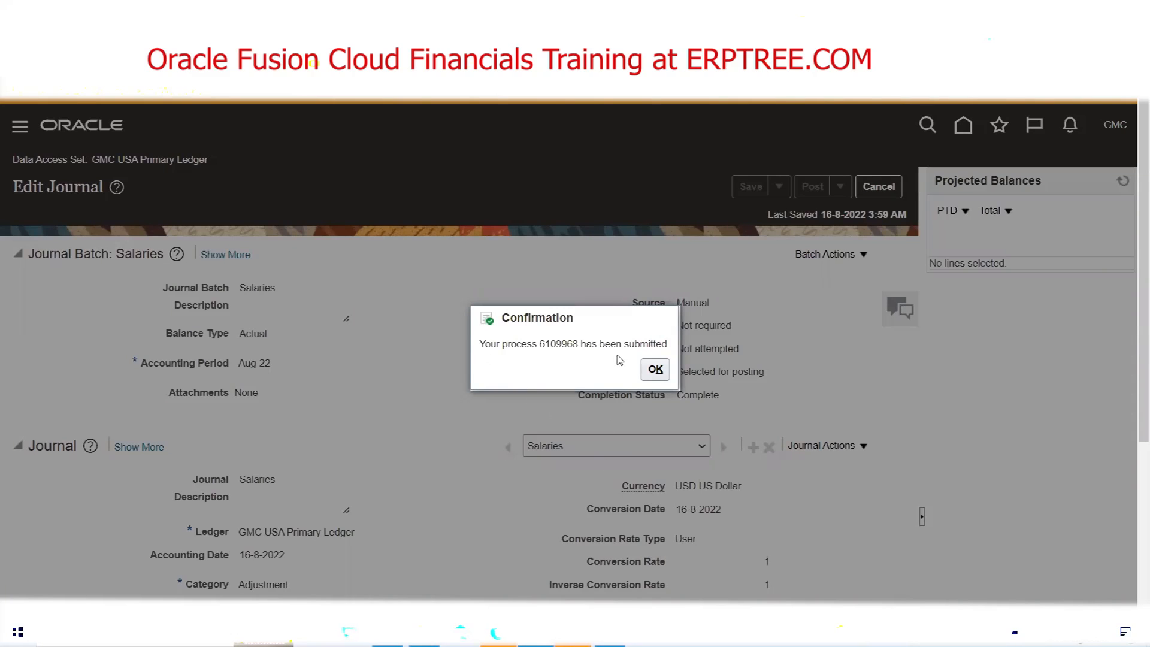
pyautogui.click(655, 370)
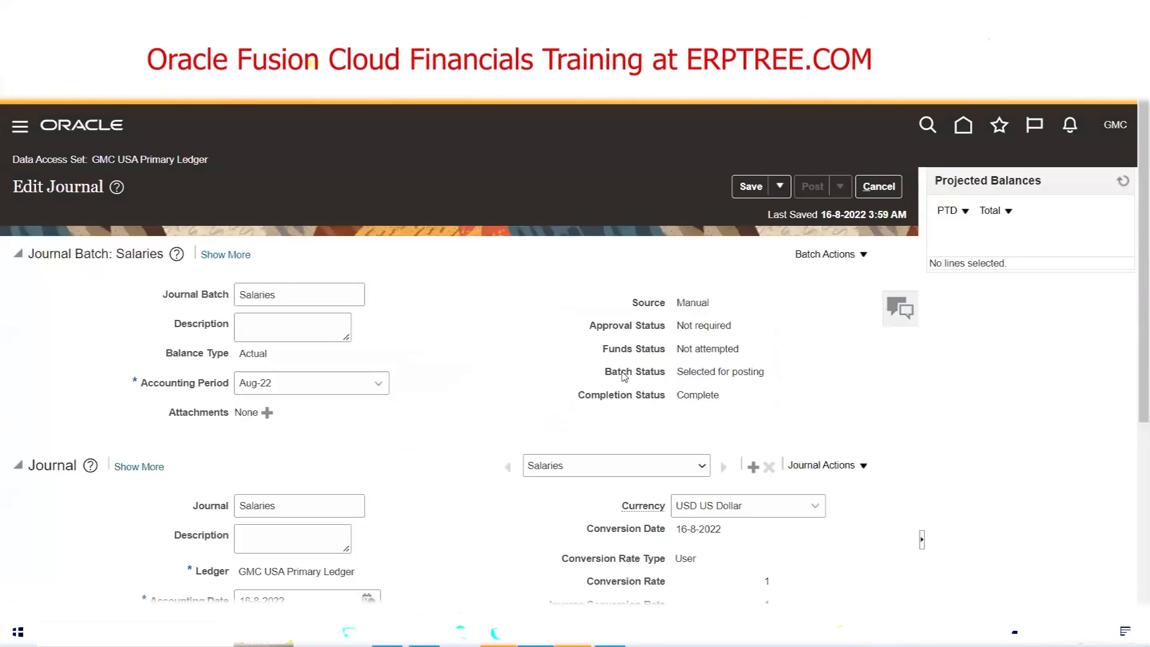
pyautogui.tripleClick(623, 375)
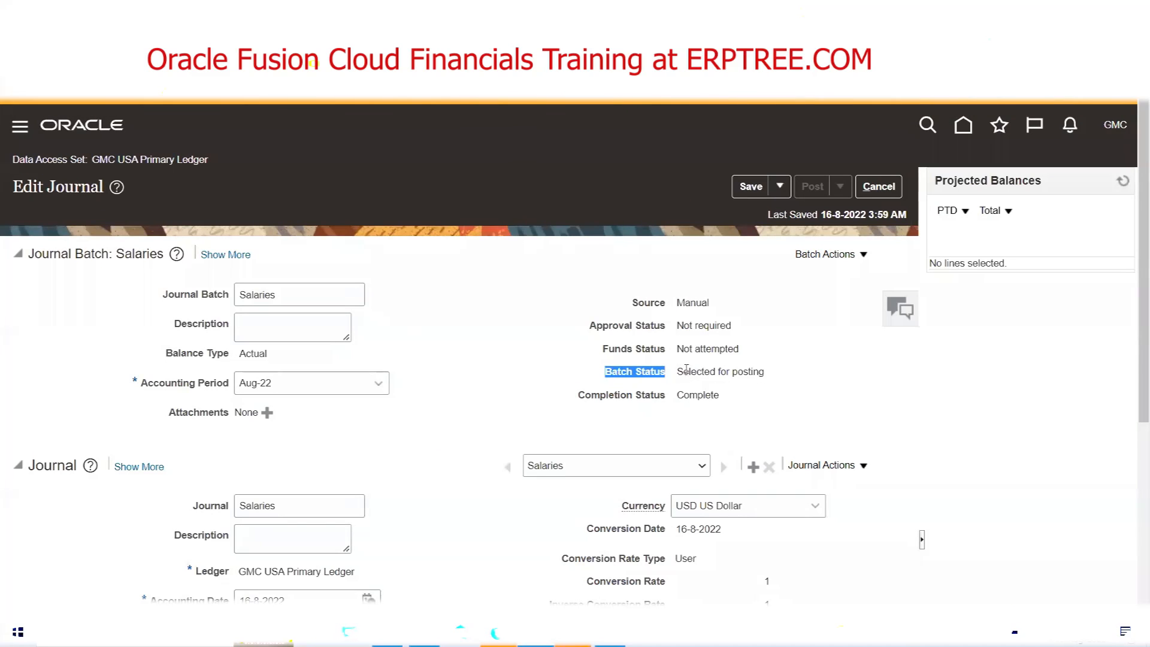
# Step: Review the Salaries journal lines, refresh the projected balances and read the batch status after posting
pyautogui.click(713, 373)
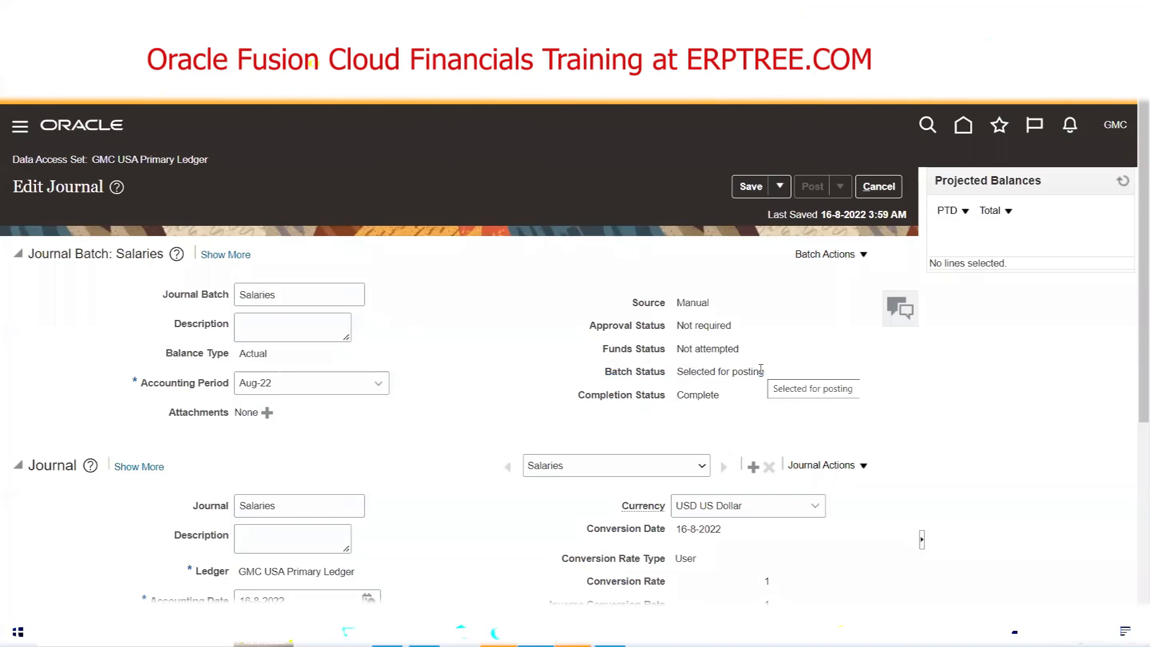
pyautogui.scroll(-5, 760, 369)
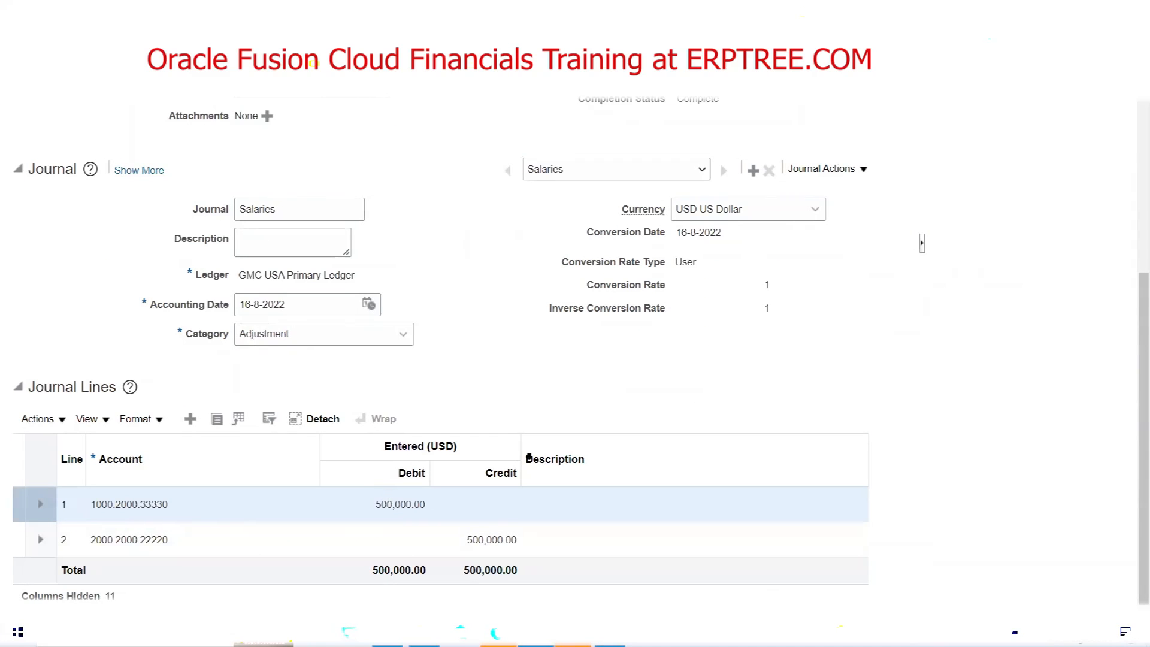
pyautogui.scroll(1, 539, 437)
pyautogui.scroll(5, 539, 437)
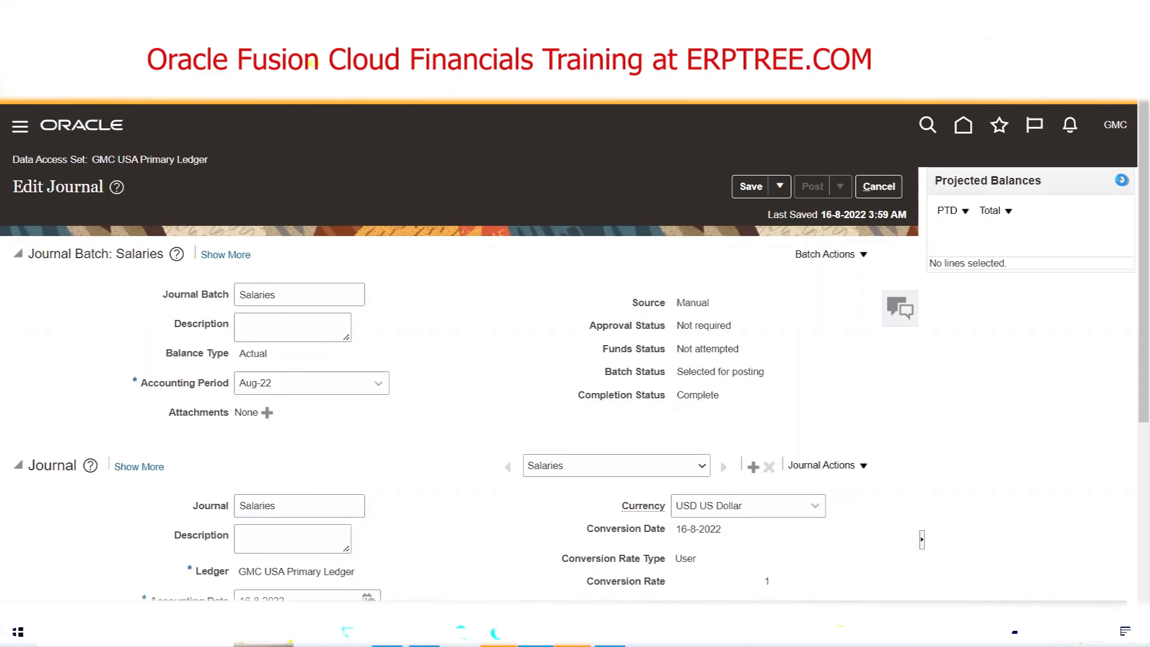
pyautogui.click(1121, 180)
pyautogui.click(1121, 179)
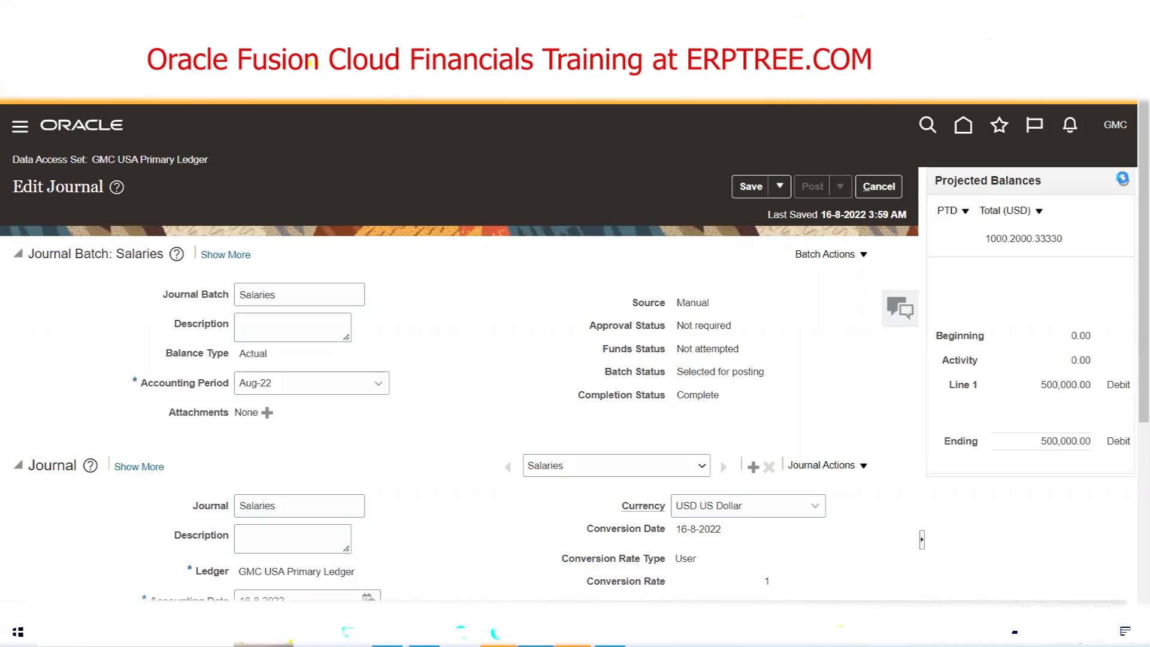
pyautogui.tripleClick(710, 374)
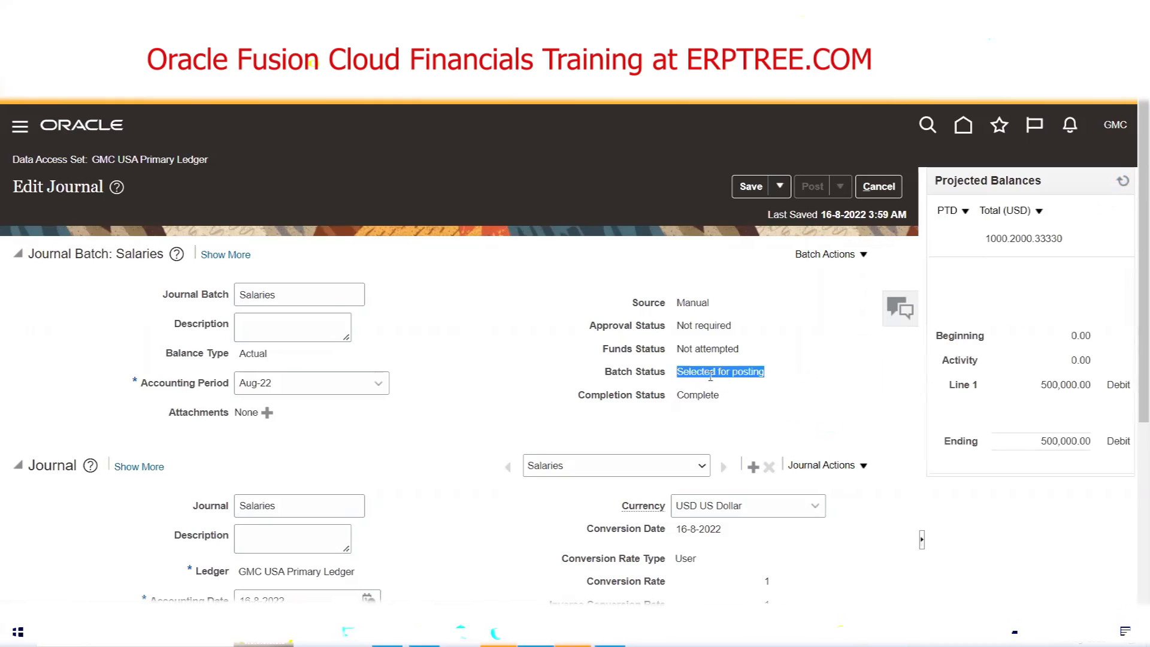
pyautogui.click(1121, 180)
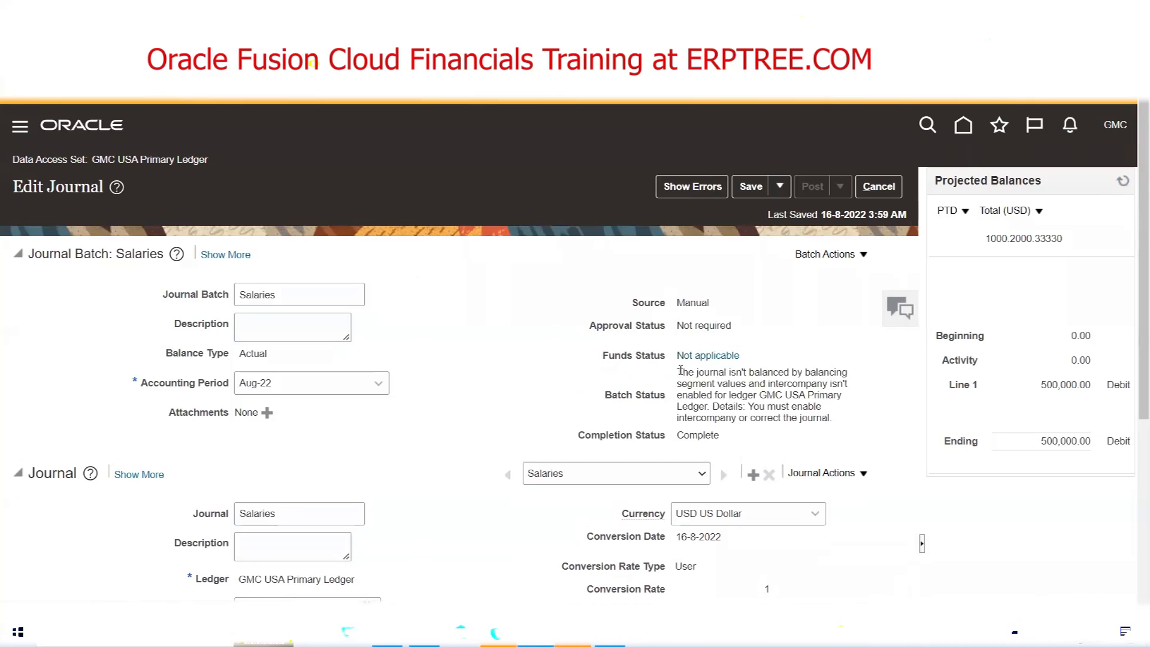
pyautogui.moveTo(678, 371); pyautogui.dragTo(752, 384)
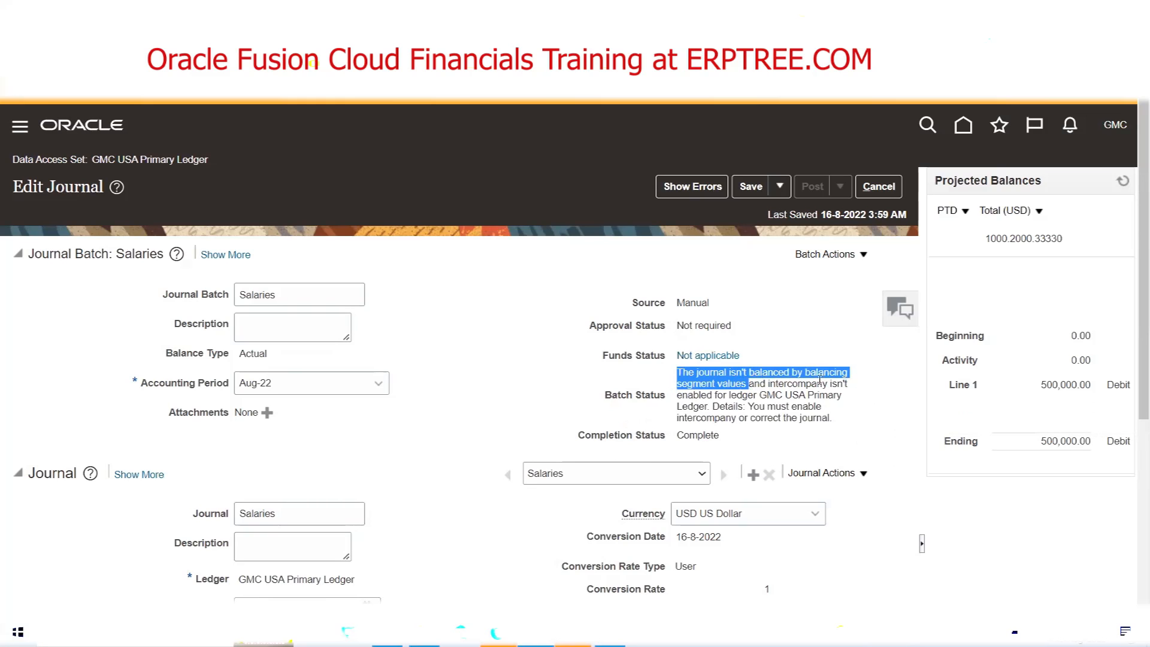
# Step: Switch to the Excel training notes and review which segment label is assigned to the Company segment
pyautogui.scroll(-5, 848, 429)
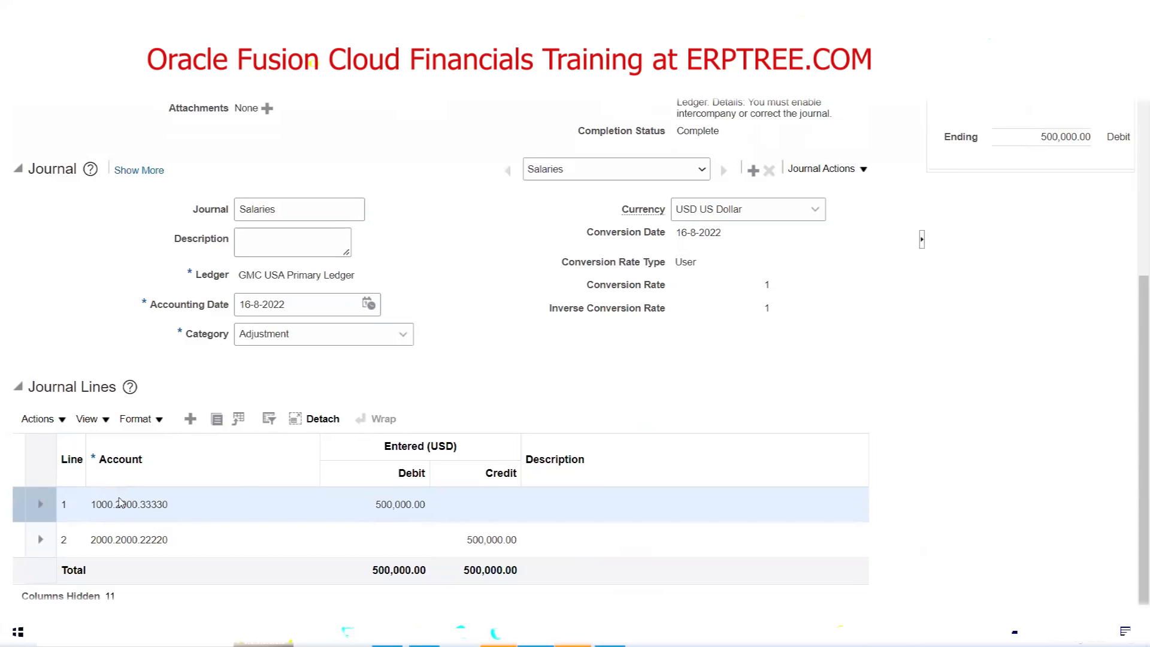
pyautogui.moveTo(109, 516)
pyautogui.click(387, 632)
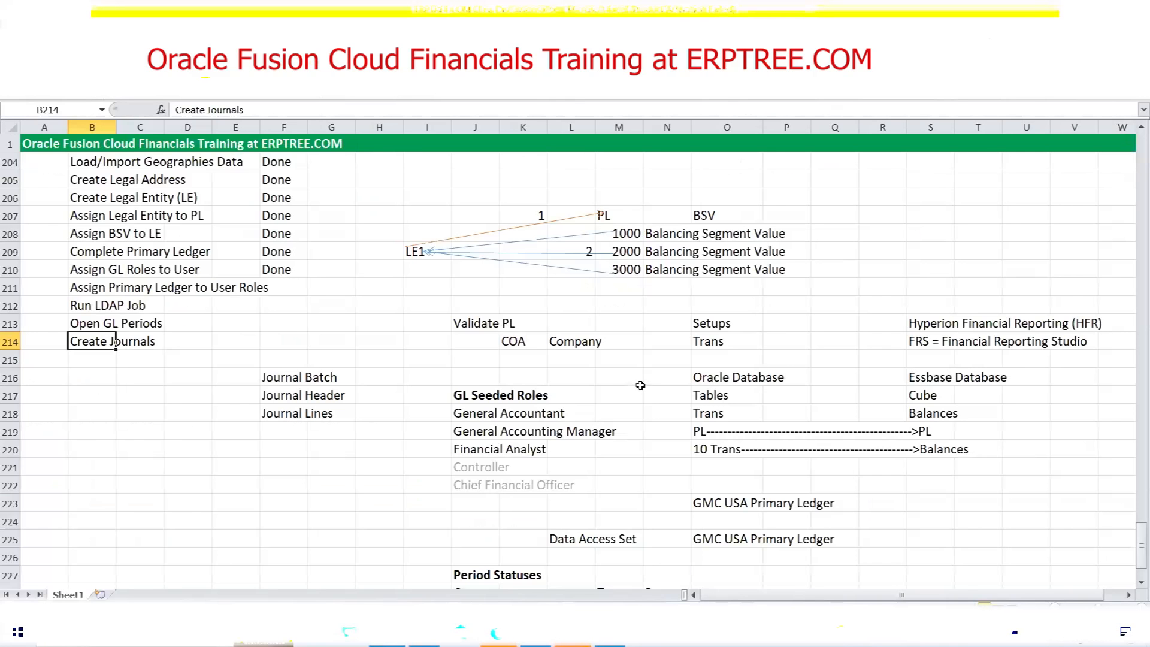
pyautogui.scroll(13, 640, 386)
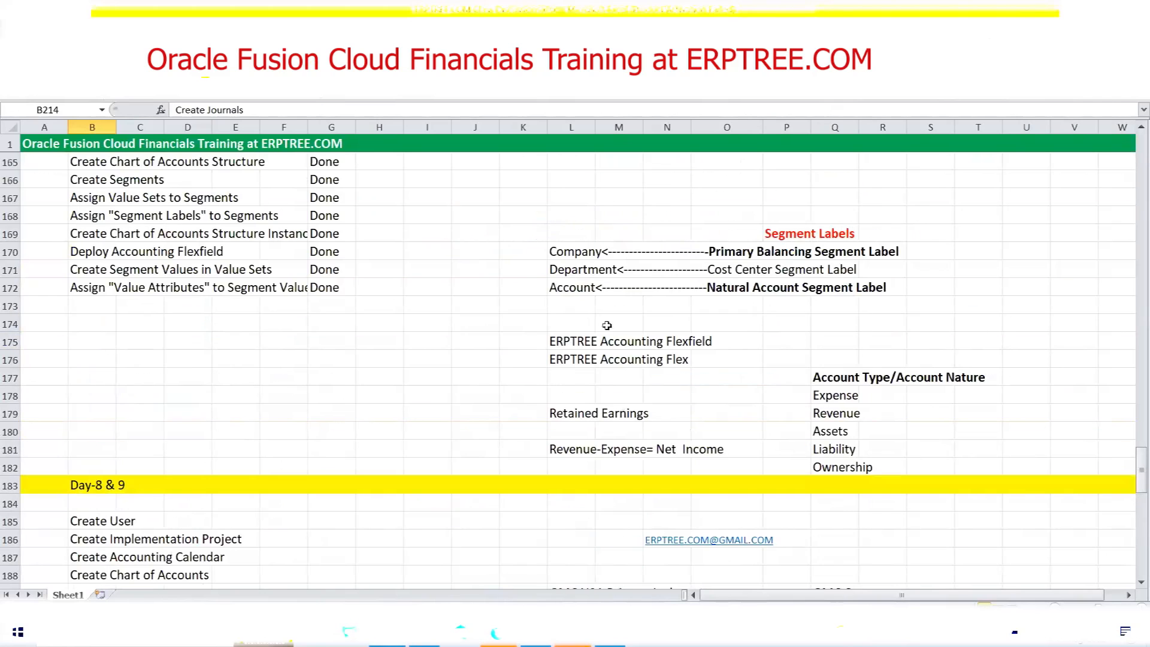
pyautogui.click(577, 254)
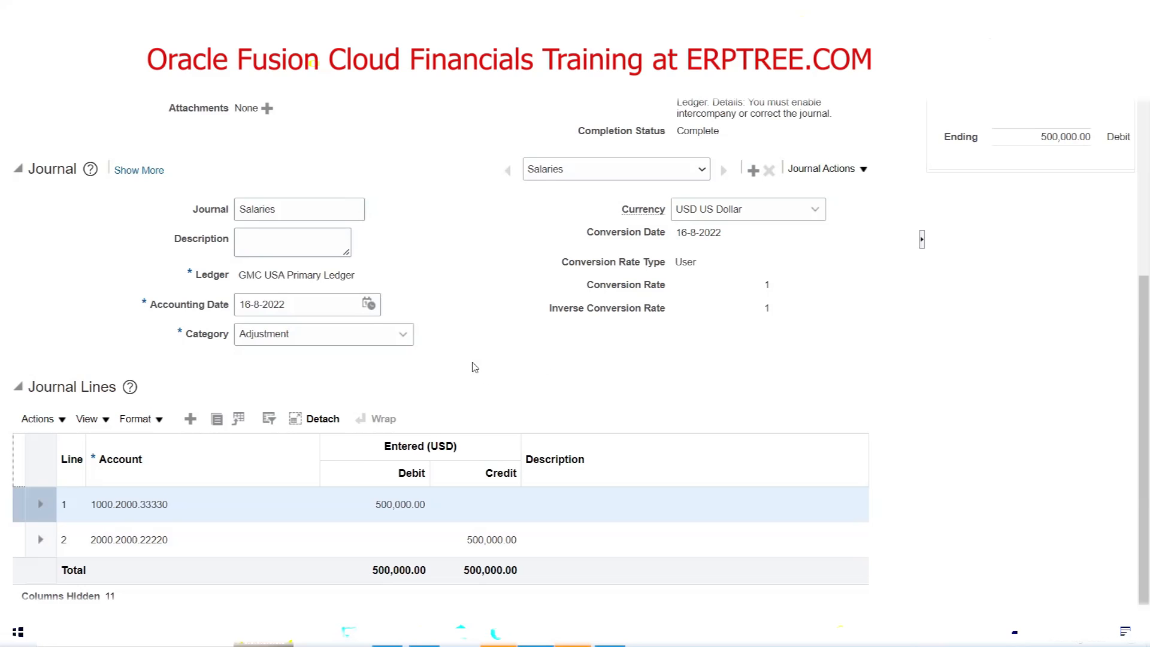
# Step: Switch back to the Oracle journal and compare the company segments of lines 1 and 2 with the batch status message
pyautogui.scroll(2, 475, 367)
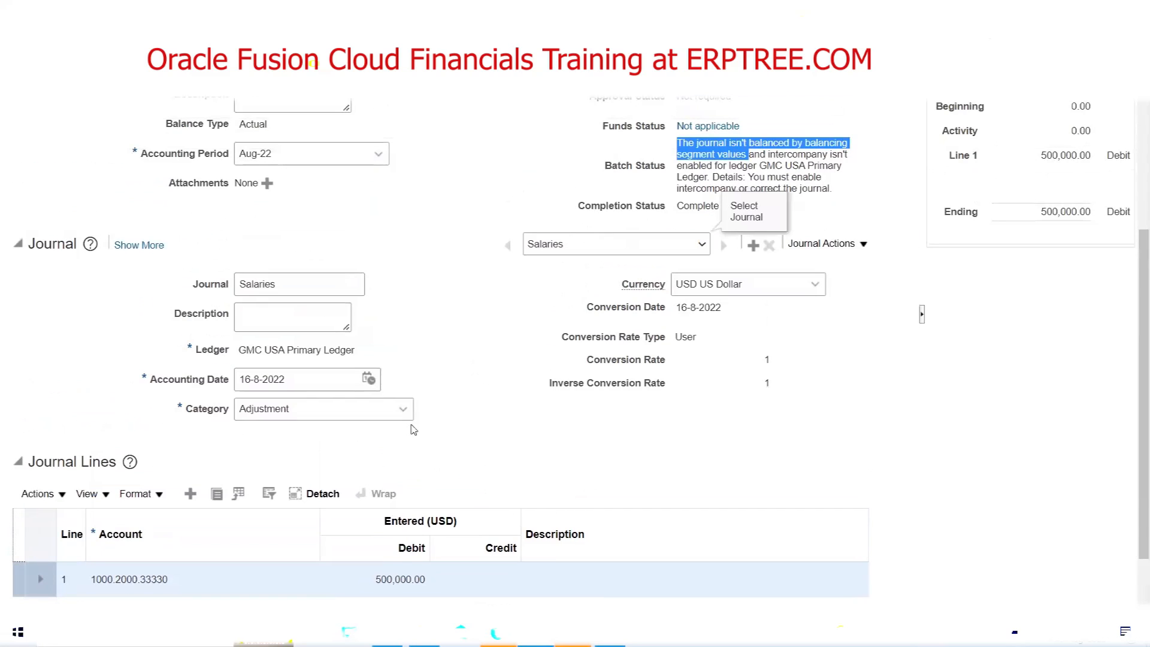
pyautogui.scroll(-2, 458, 412)
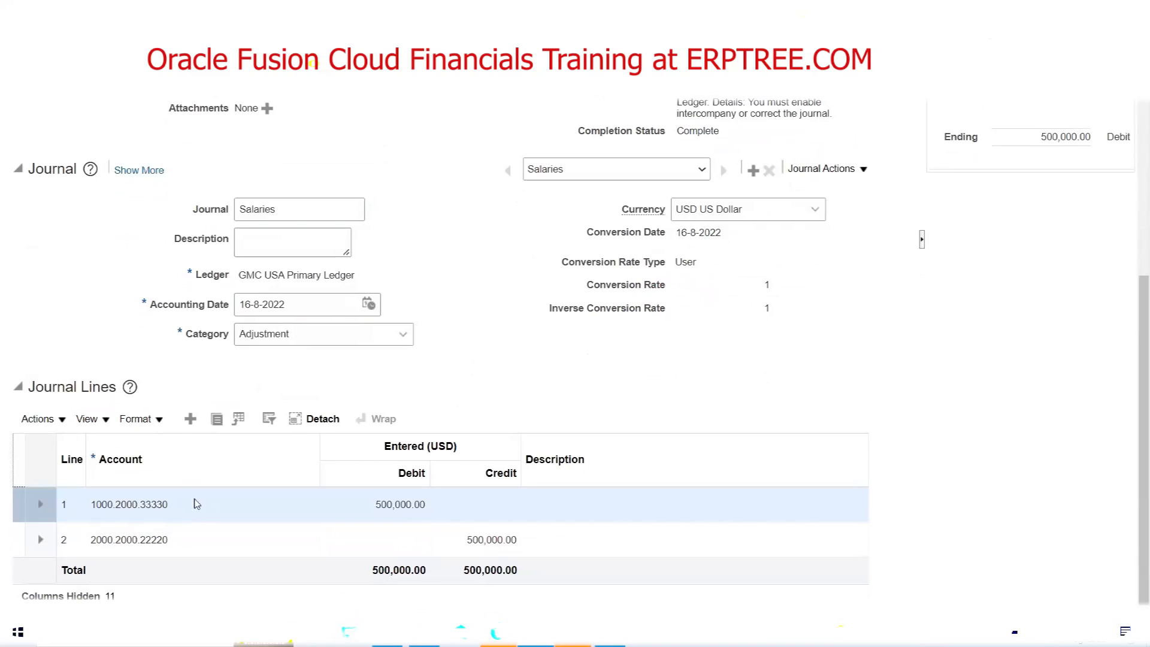
pyautogui.click(106, 504)
pyautogui.click(97, 505)
pyautogui.click(388, 633)
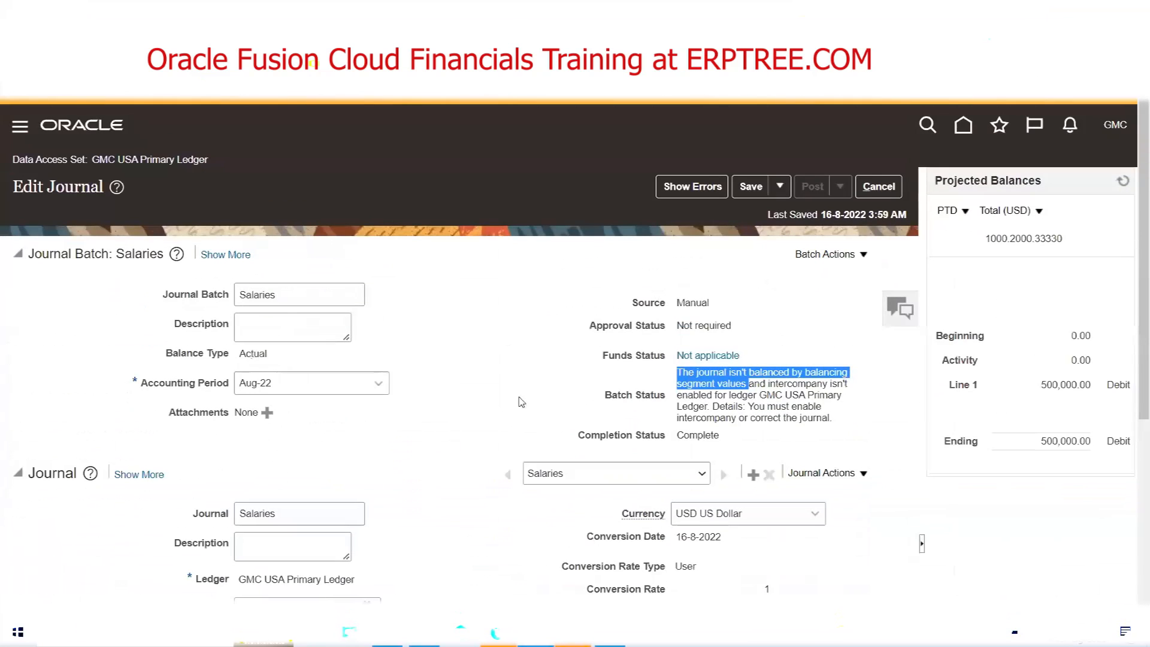
pyautogui.tripleClick(644, 400)
pyautogui.scroll(-5, 644, 402)
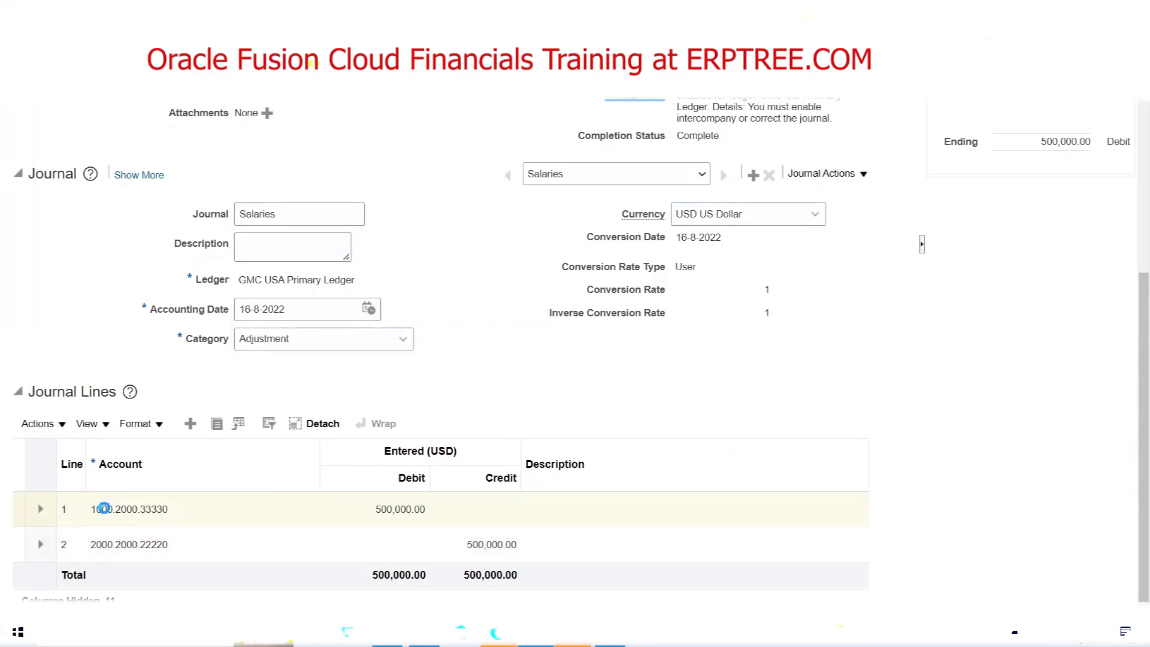
pyautogui.moveTo(102, 508)
pyautogui.click(116, 517)
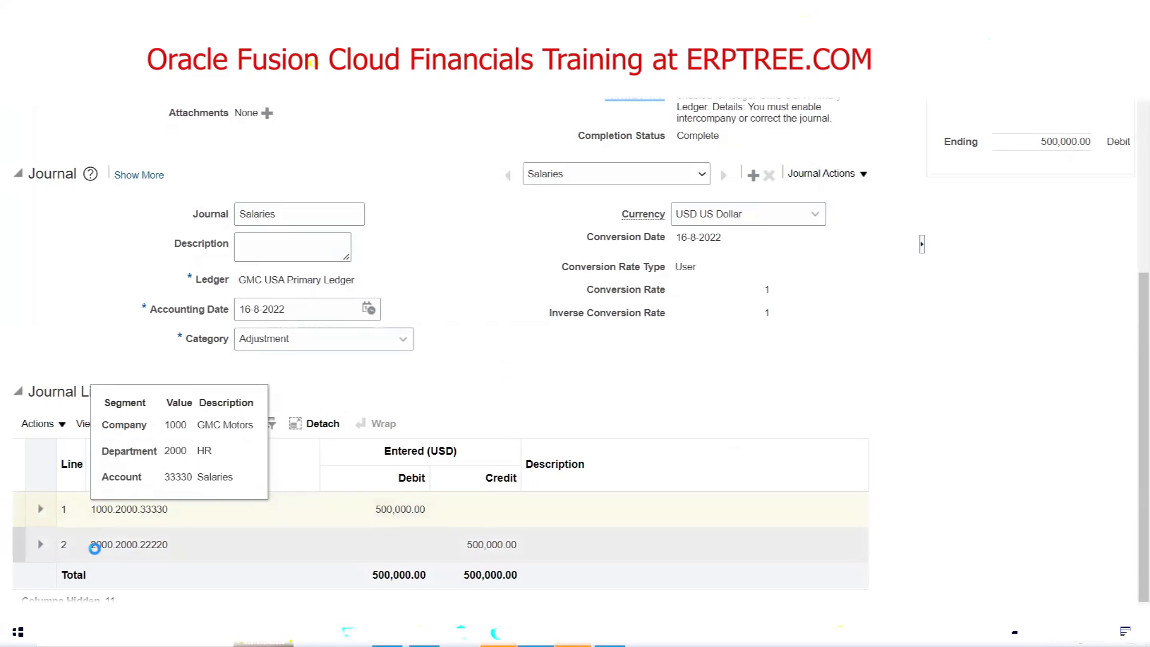
pyautogui.moveTo(94, 548)
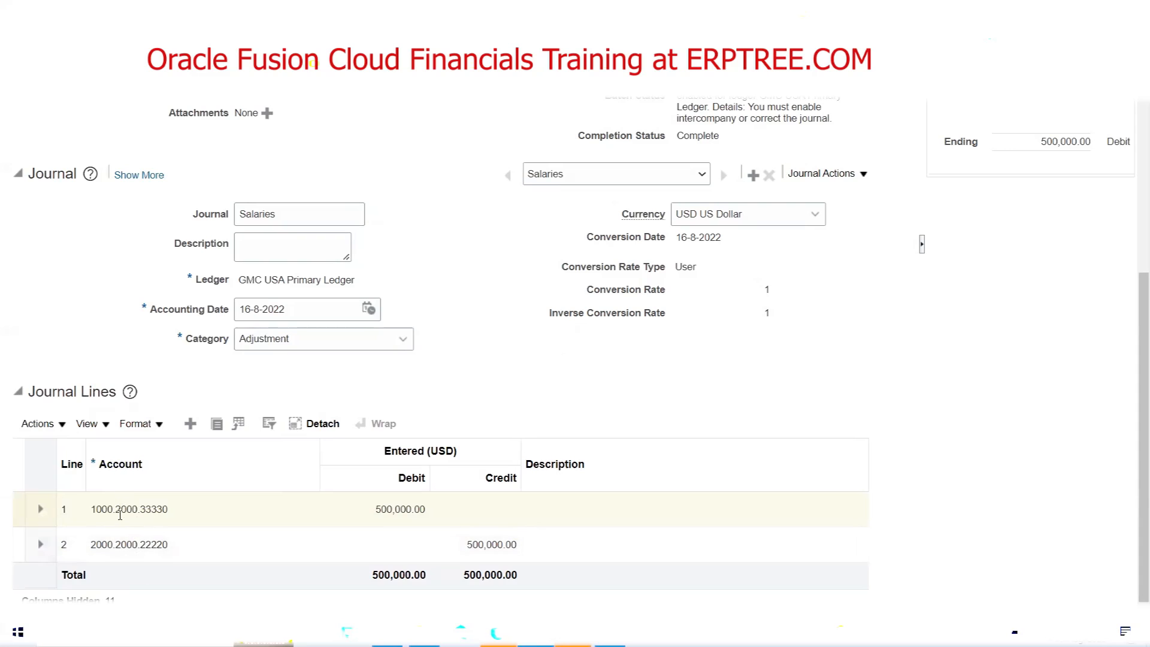
pyautogui.click(103, 508)
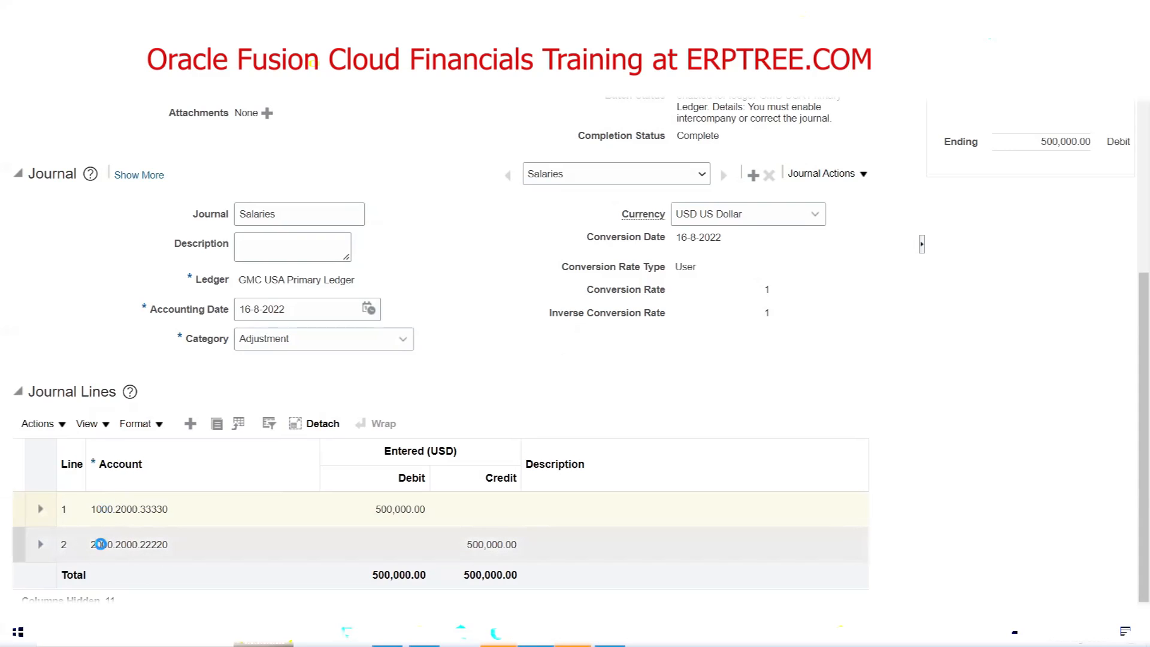
# Step: Close the journal, find the Salaries journal for period Aug-22 in Manage Journals and reopen it for editing
pyautogui.scroll(5, 629, 396)
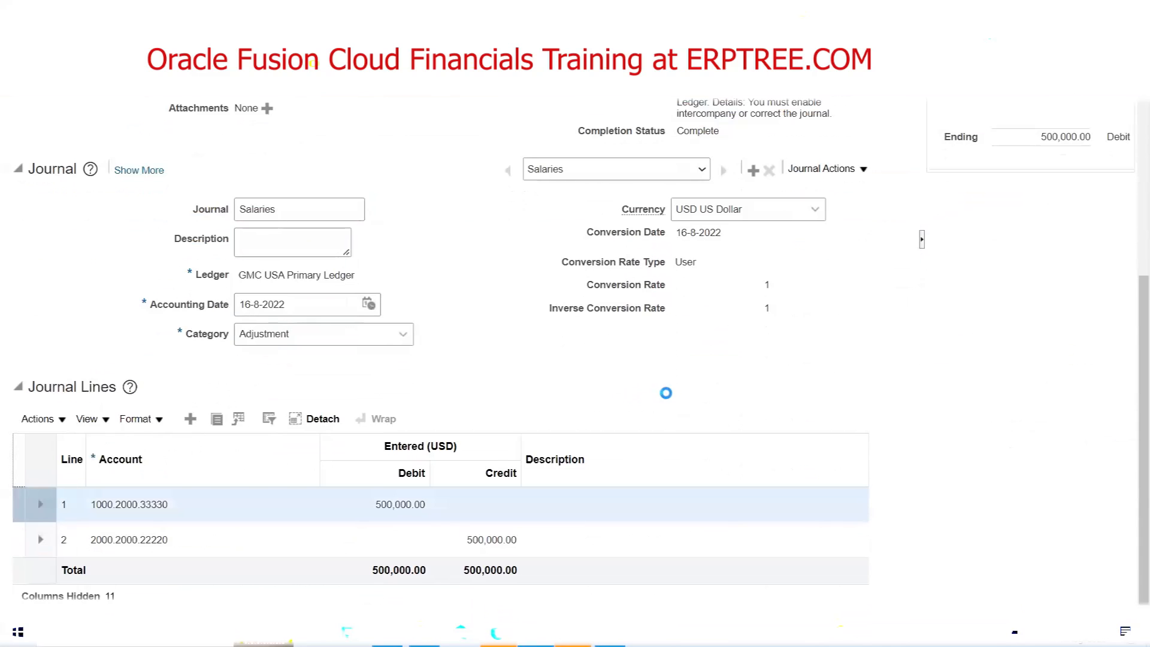
pyautogui.scroll(5, 629, 395)
pyautogui.click(880, 181)
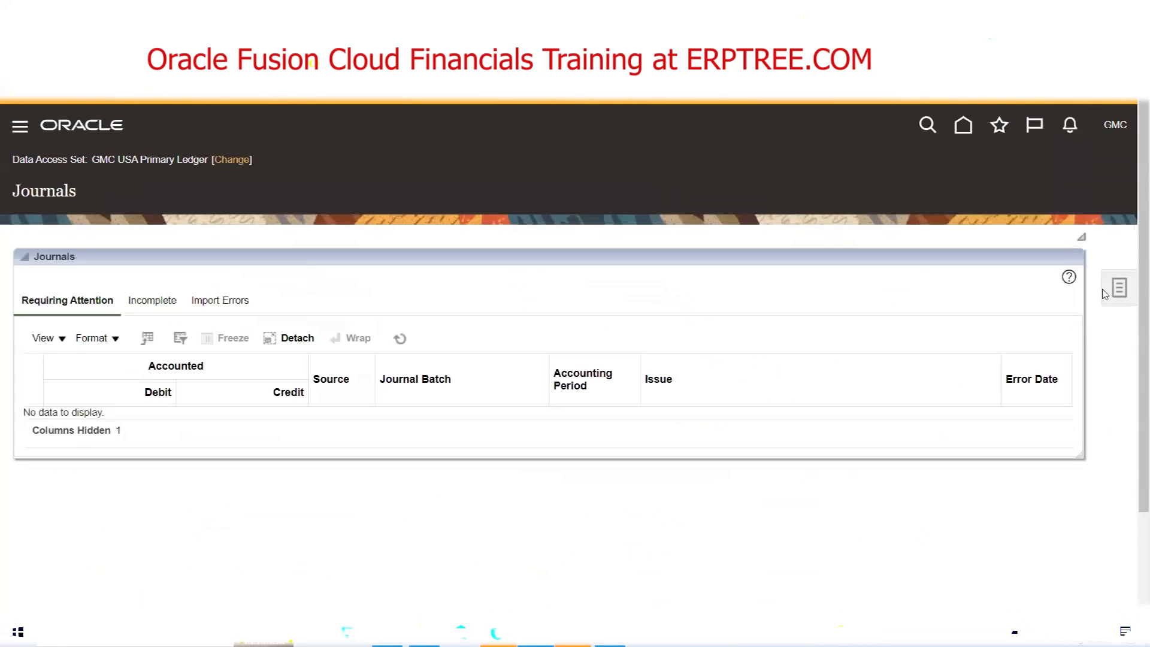
pyautogui.click(1119, 289)
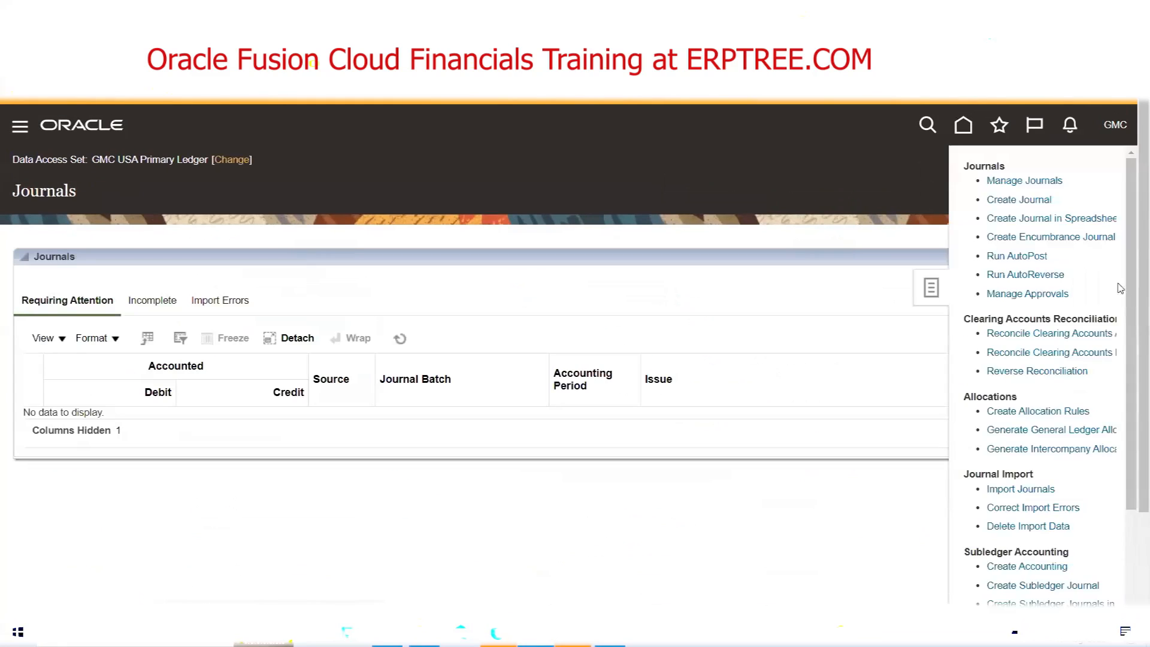
pyautogui.click(1025, 180)
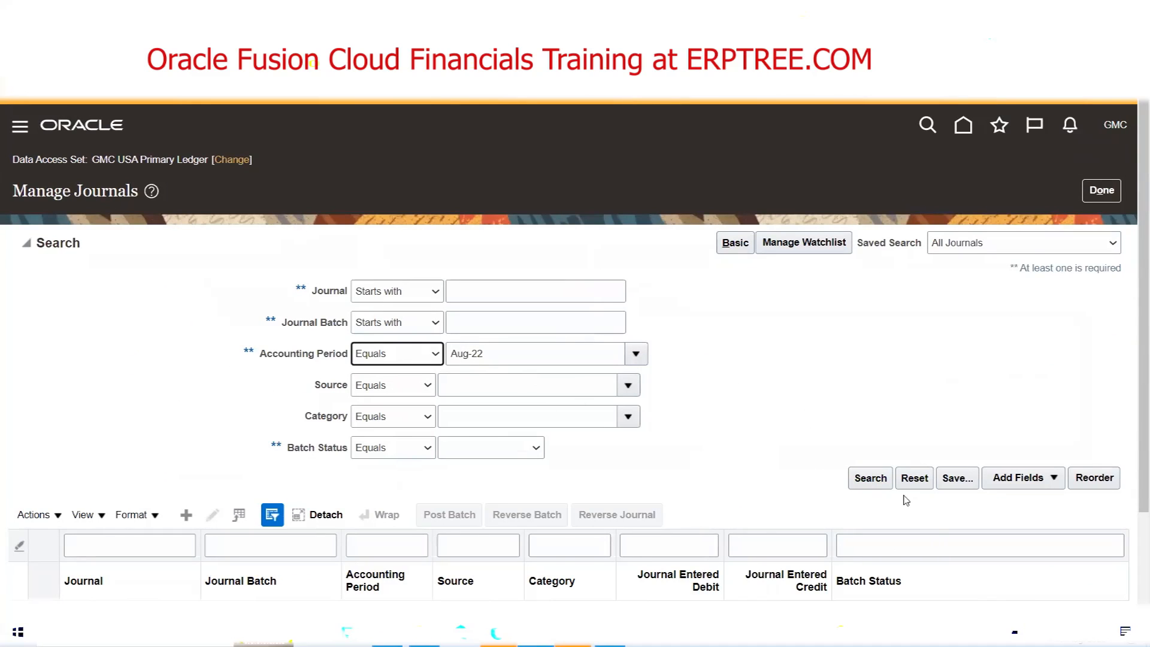
pyautogui.click(868, 483)
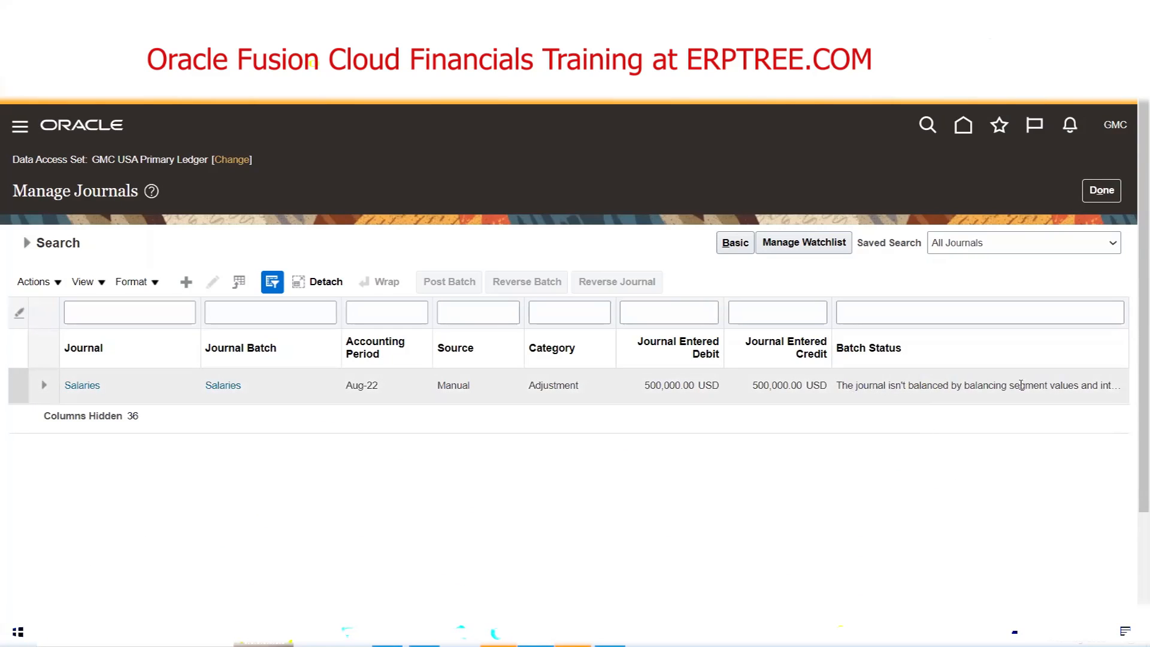
pyautogui.click(131, 382)
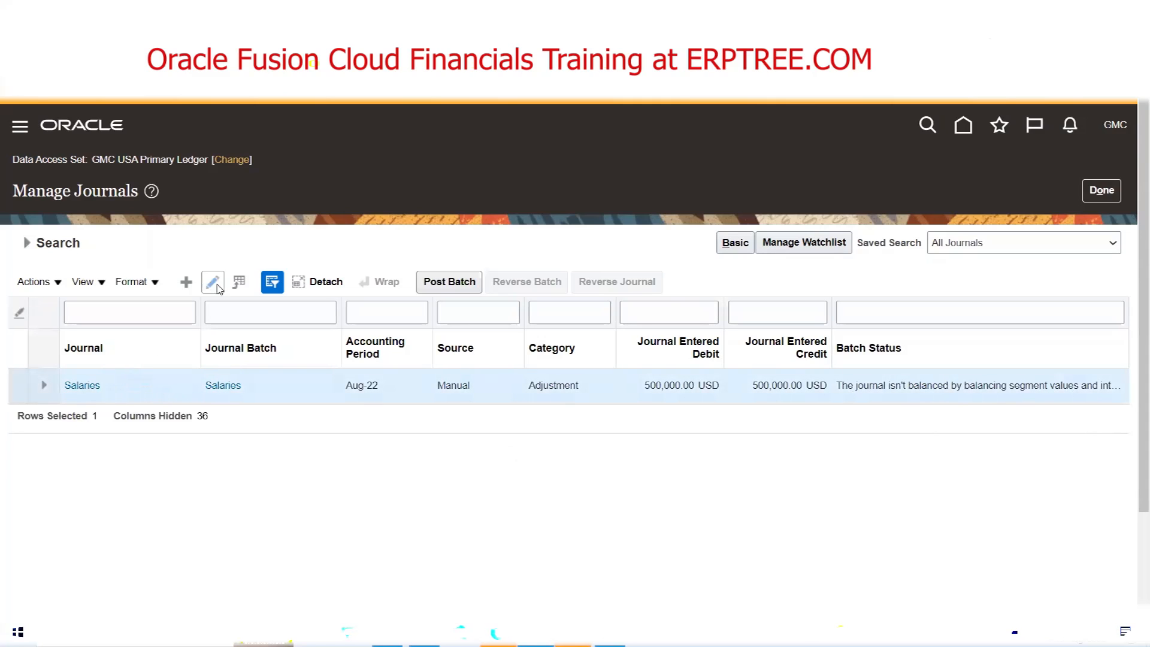
pyautogui.click(213, 282)
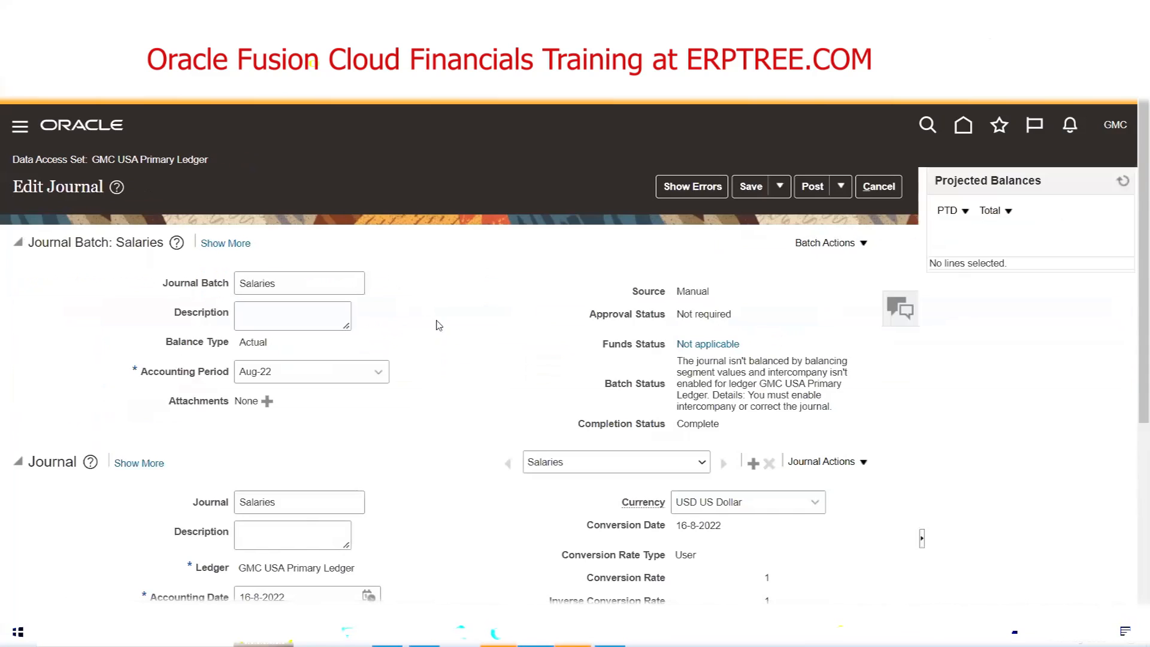
# Step: Change the company segment of journal line 2 to 1000, making its account 1000.2000.22220
pyautogui.scroll(-5, 436, 324)
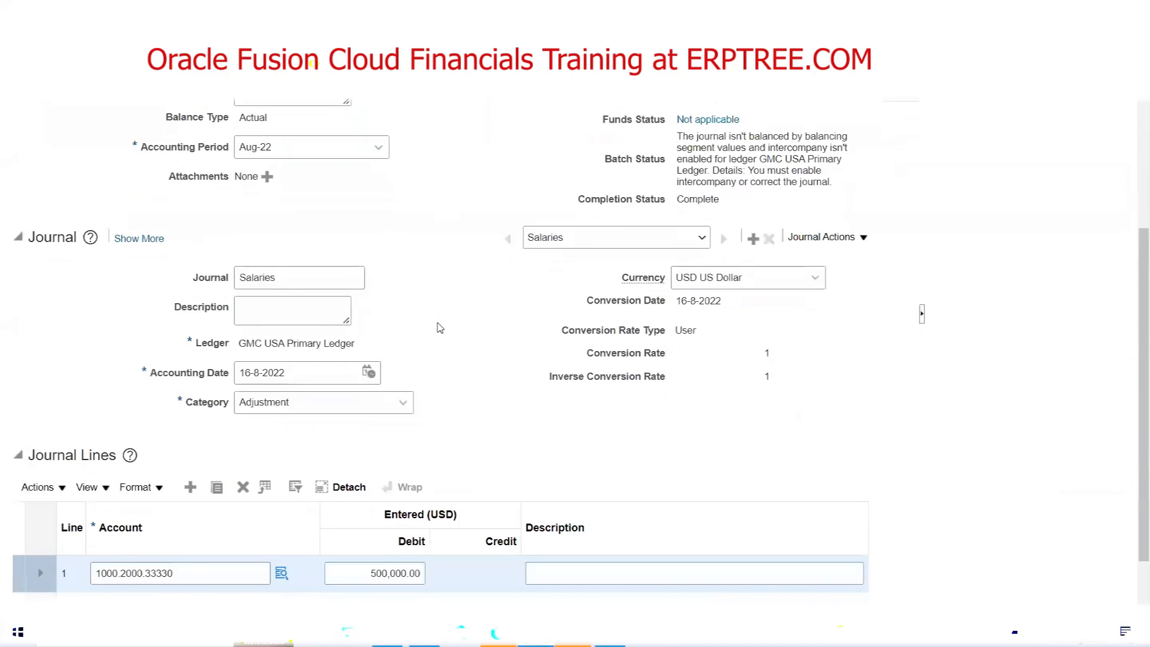
pyautogui.scroll(-2, 440, 327)
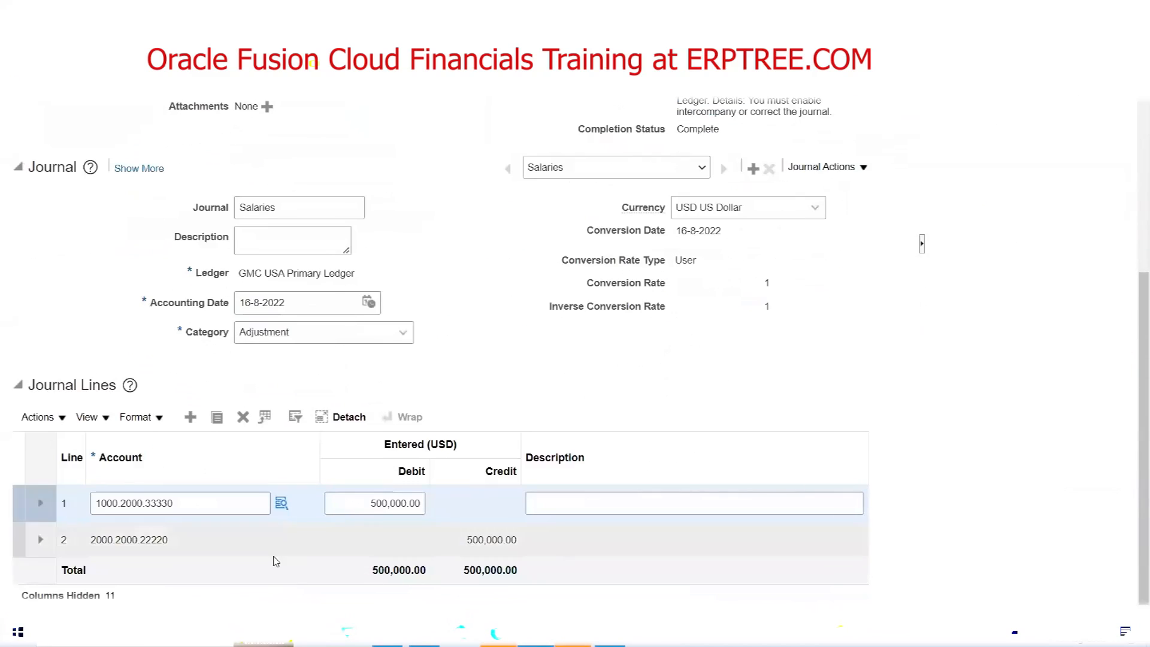
pyautogui.click(239, 541)
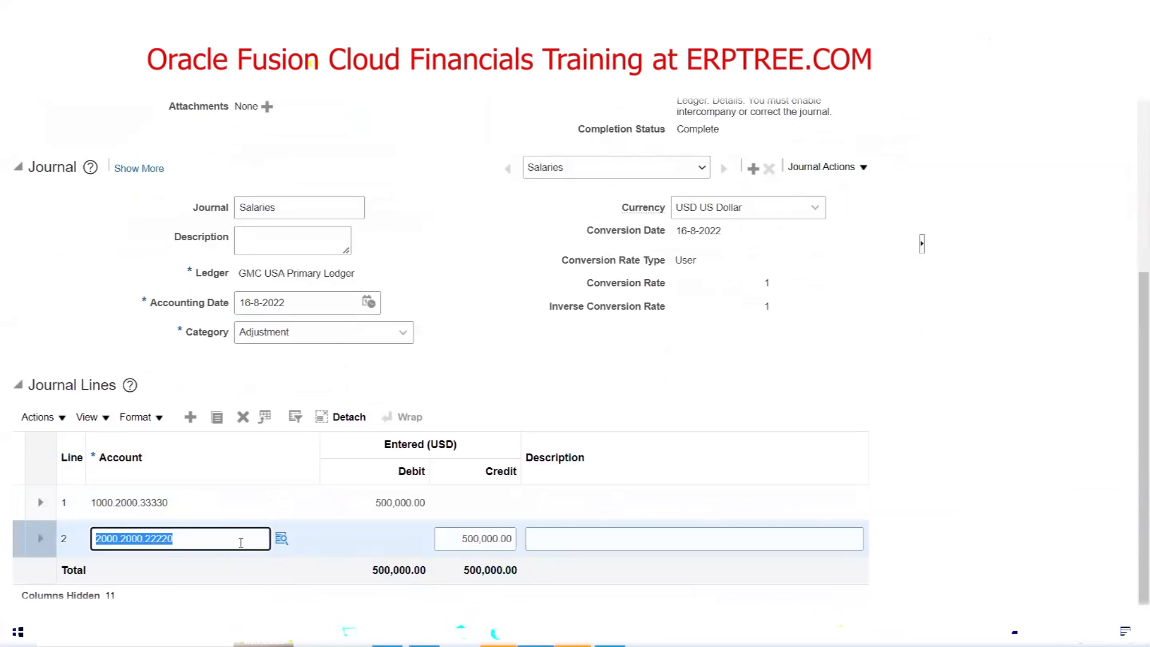
pyautogui.click(282, 543)
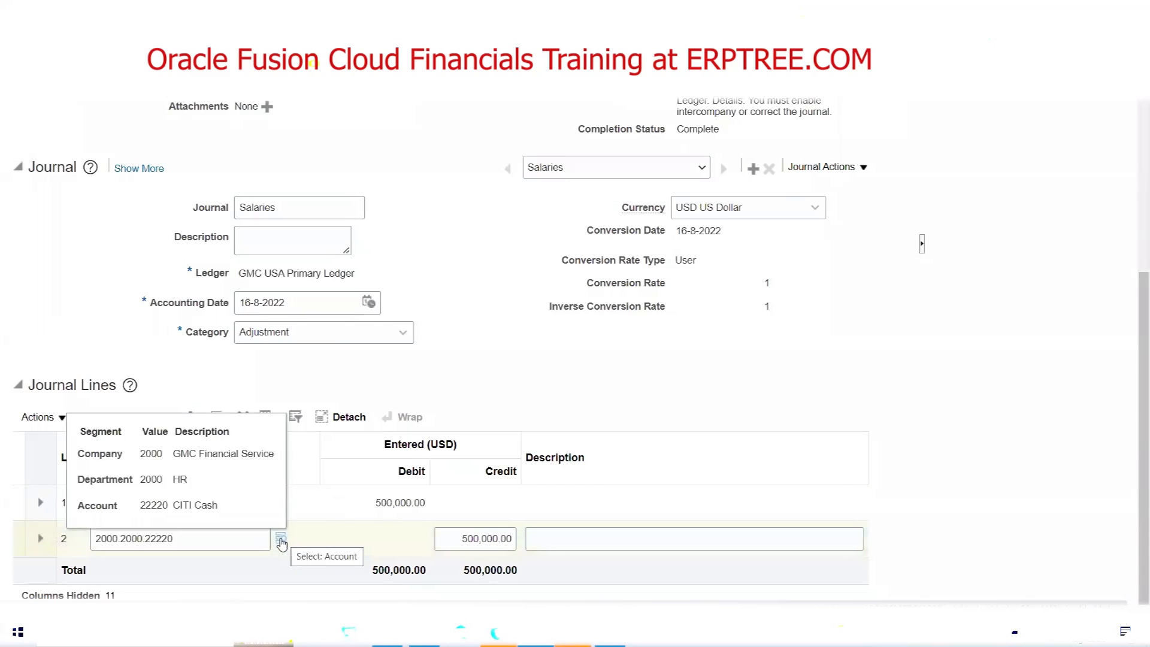
pyautogui.click(281, 542)
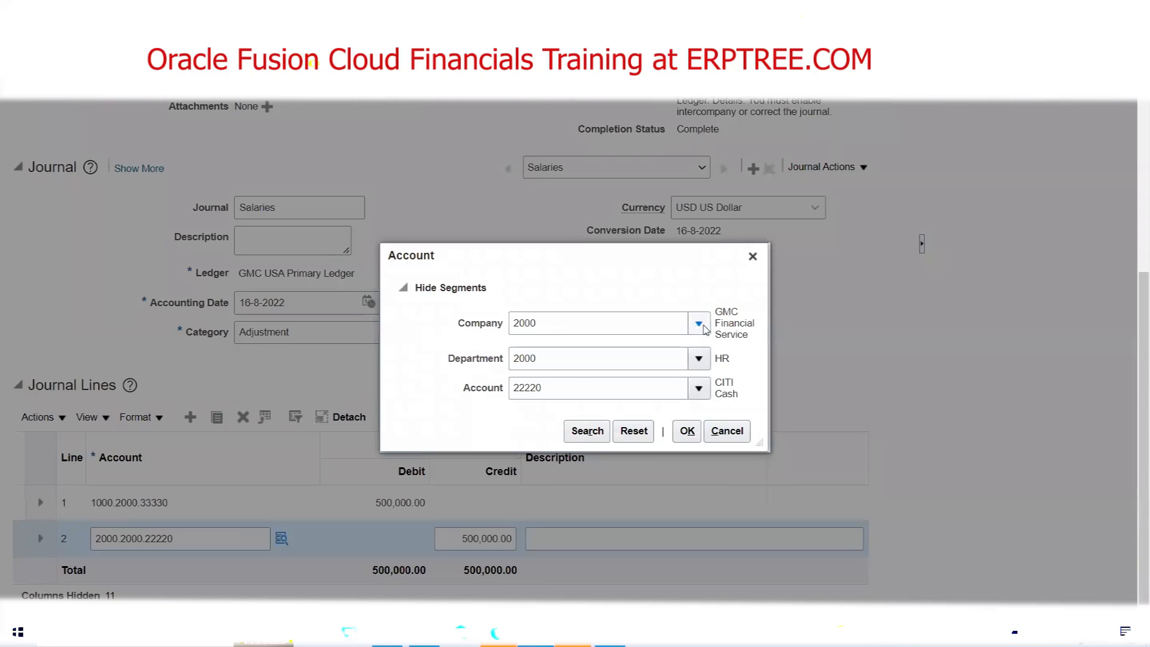
pyautogui.click(700, 324)
pyautogui.click(620, 377)
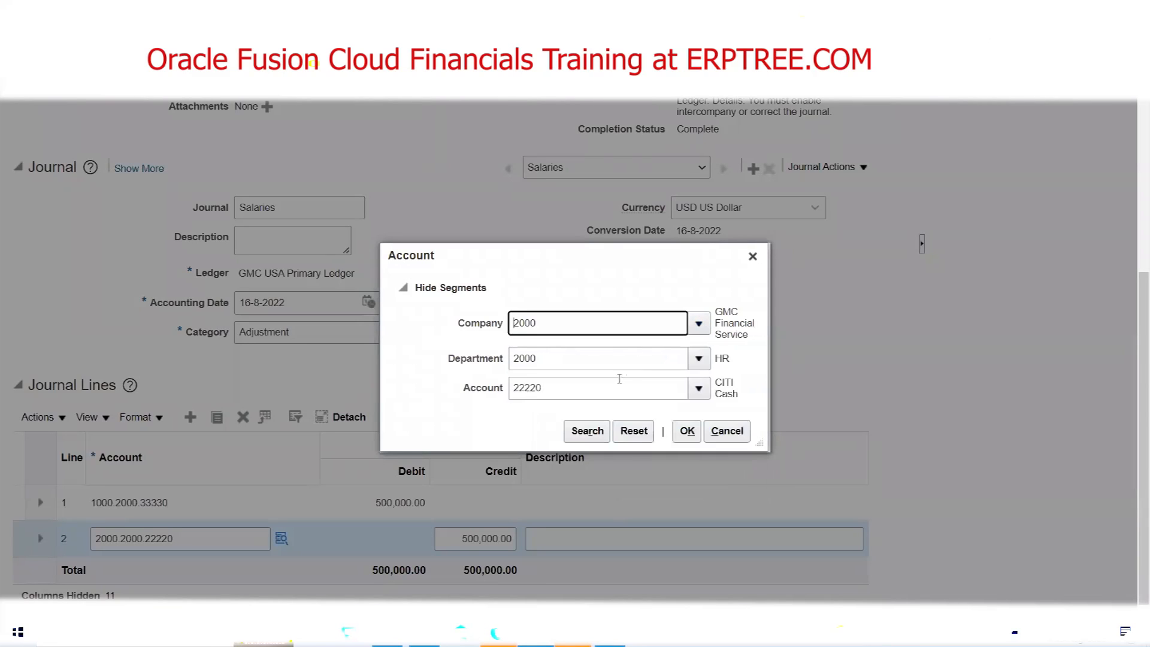
pyautogui.click(691, 433)
pyautogui.click(691, 433)
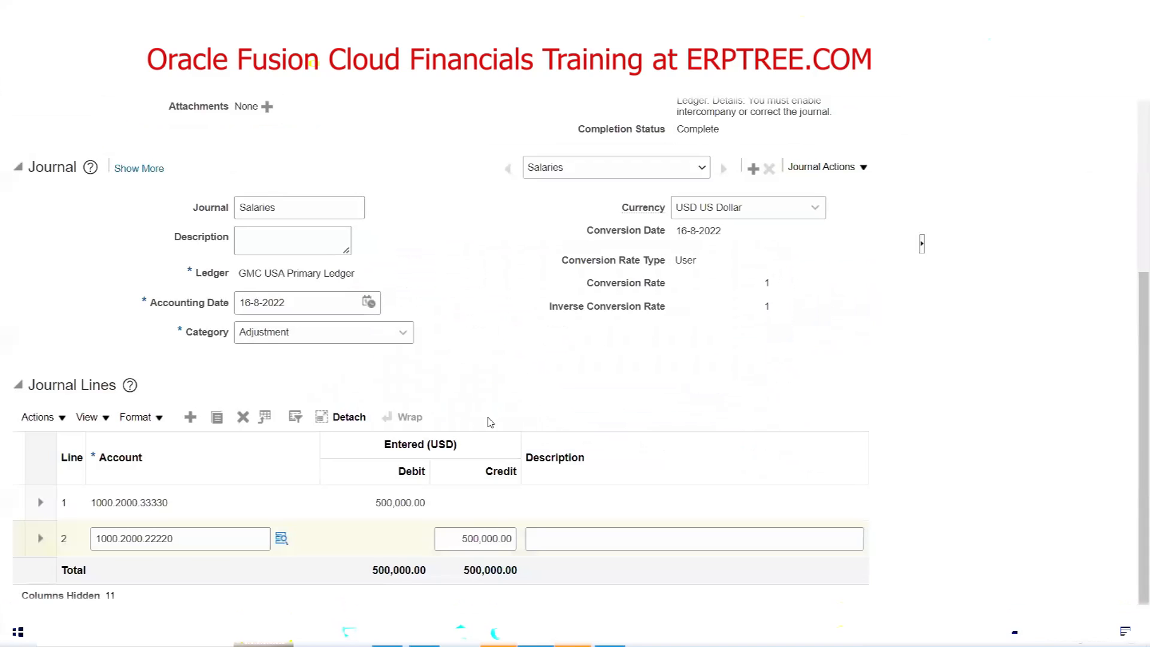
# Step: Set the entered credit on journal line 2 to 600,000.00 USD
pyautogui.click(467, 541)
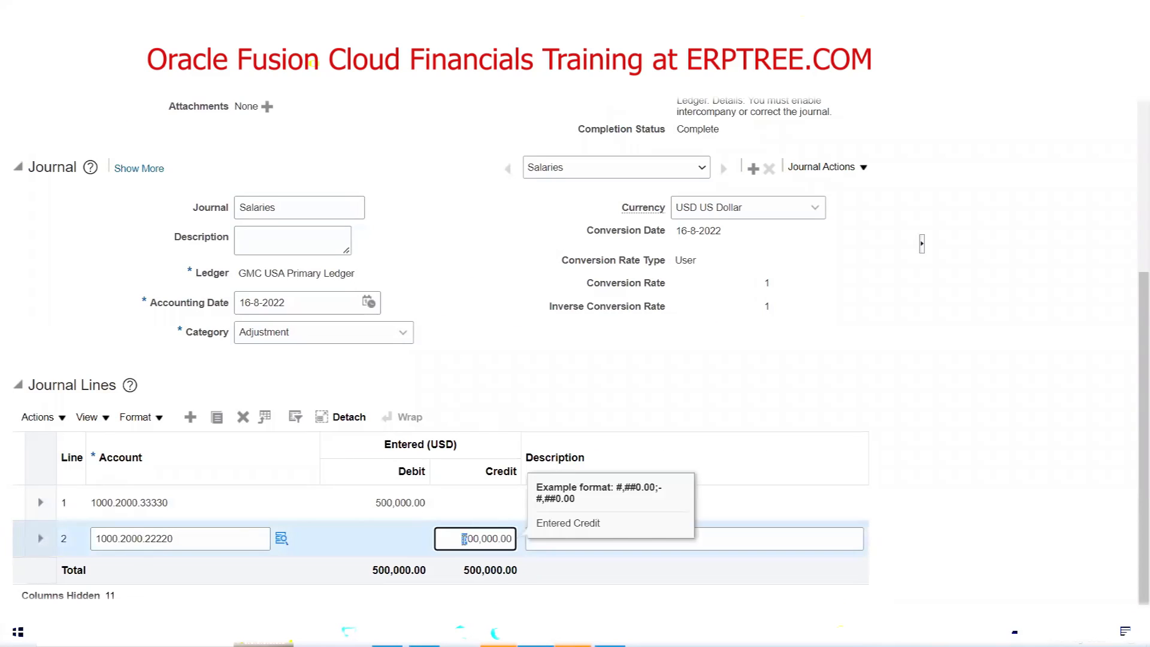
pyautogui.write('6')
pyautogui.click(498, 394)
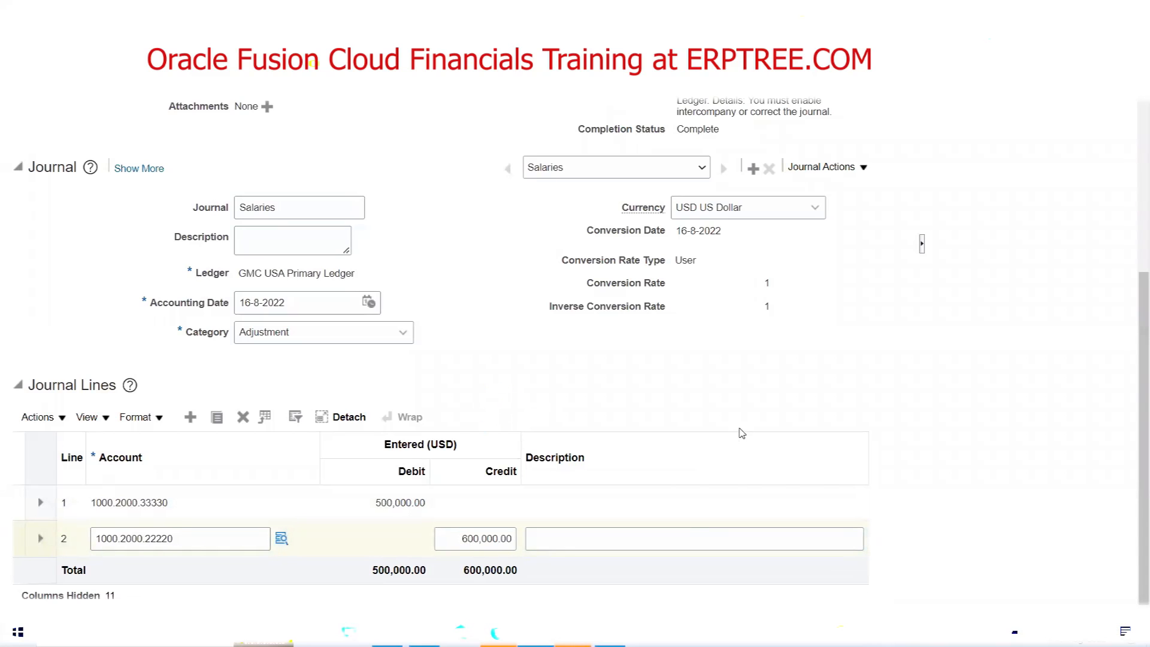
pyautogui.scroll(5, 880, 419)
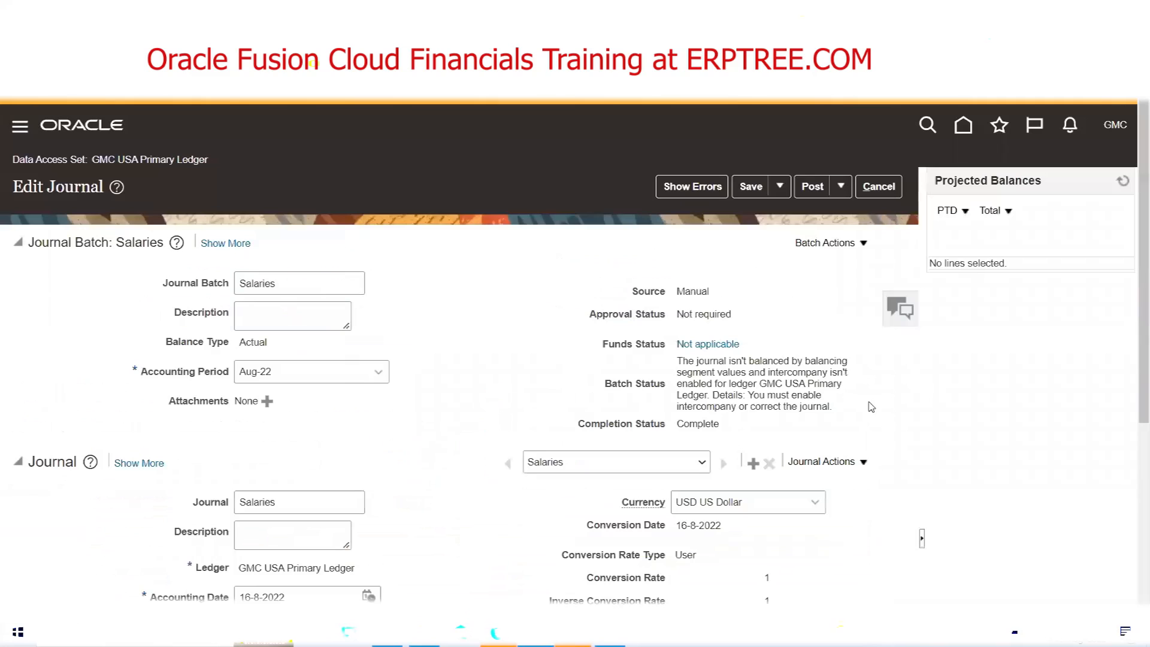
# Step: Save the Salaries journal and submit it for posting, continuing despite the unequal debit and credit totals
pyautogui.click(751, 191)
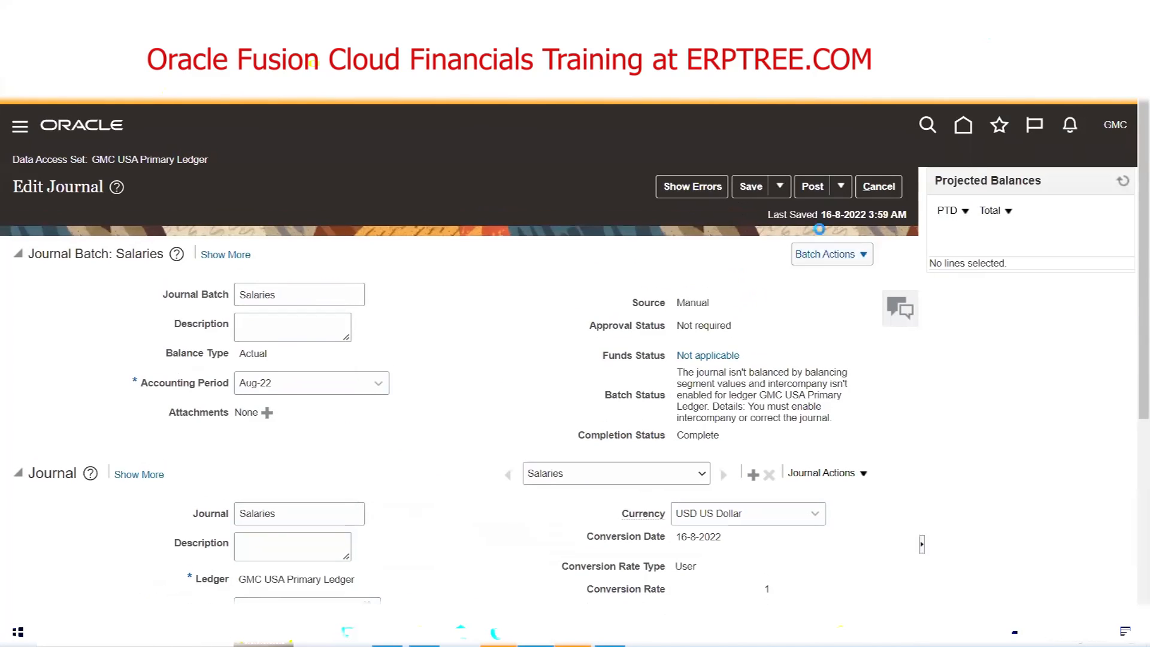
pyautogui.click(806, 188)
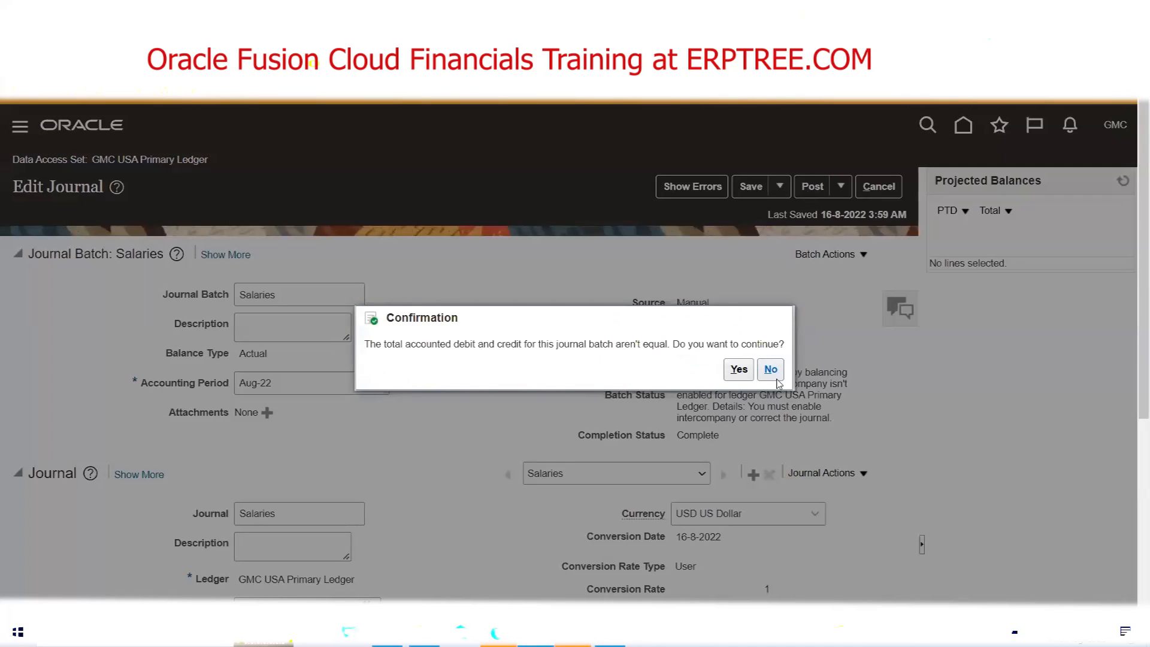
pyautogui.click(739, 368)
pyautogui.click(737, 370)
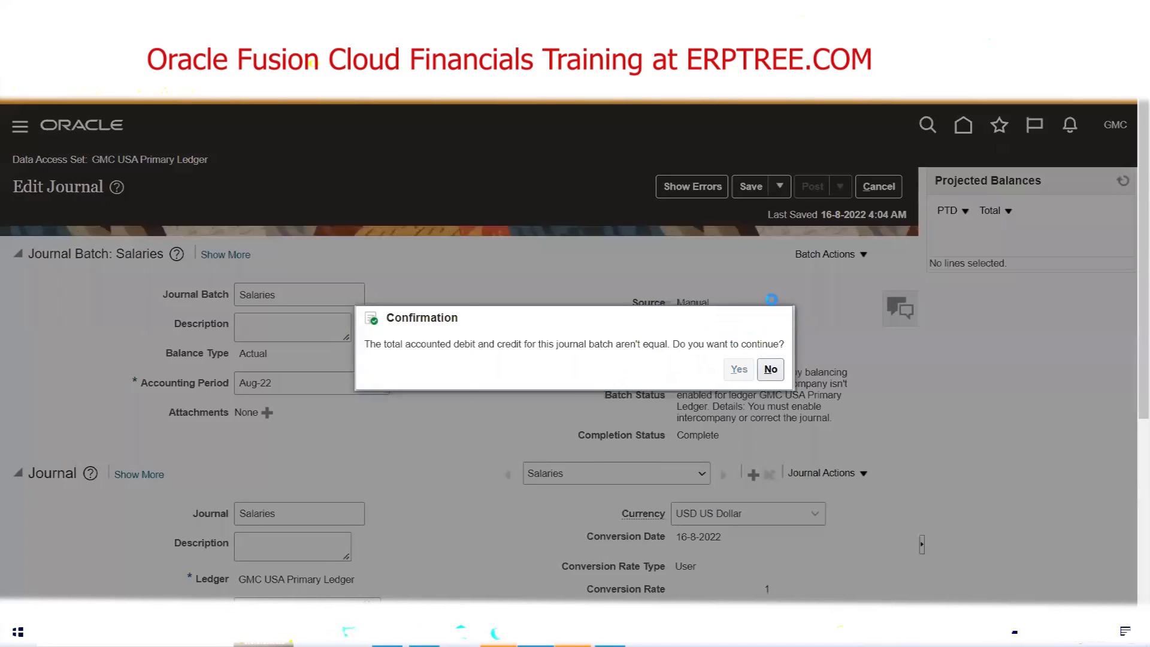
pyautogui.click(655, 369)
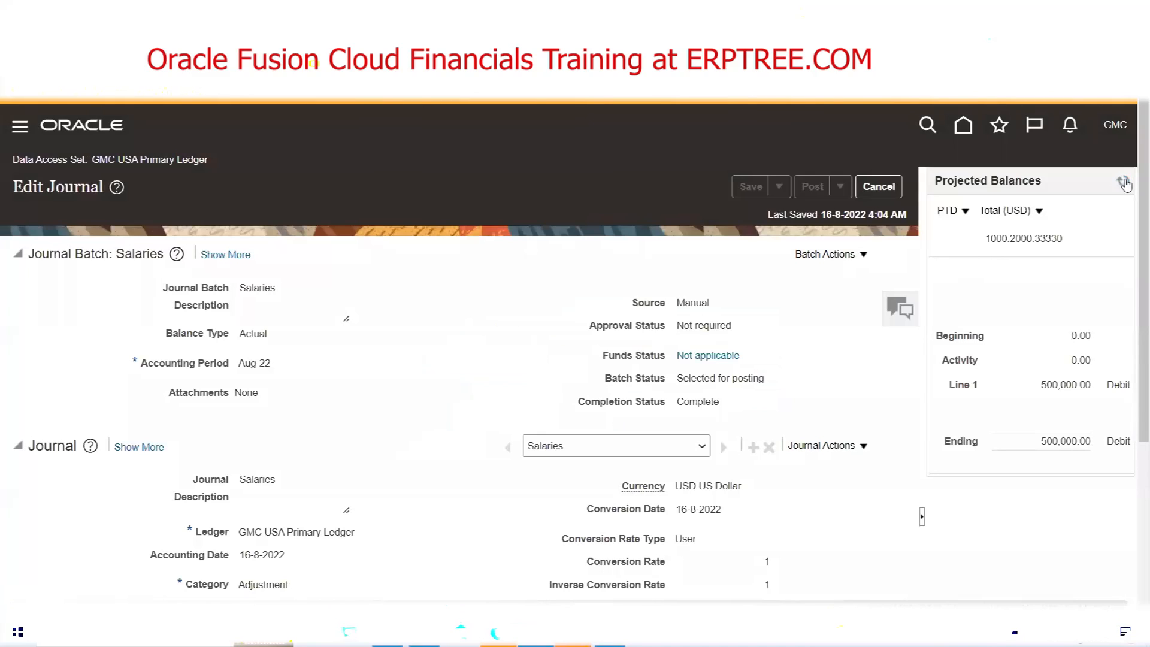
# Step: Refresh the journal page repeatedly until the posting process has updated the batch status
pyautogui.click(1124, 182)
pyautogui.click(1124, 182)
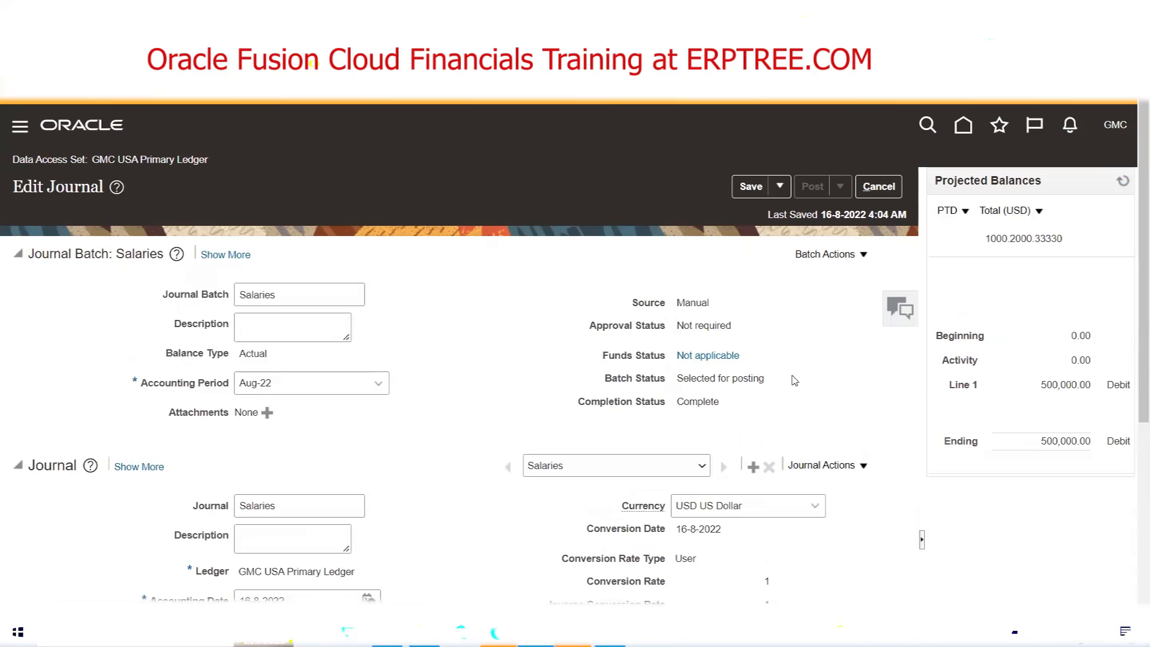
pyautogui.click(1122, 181)
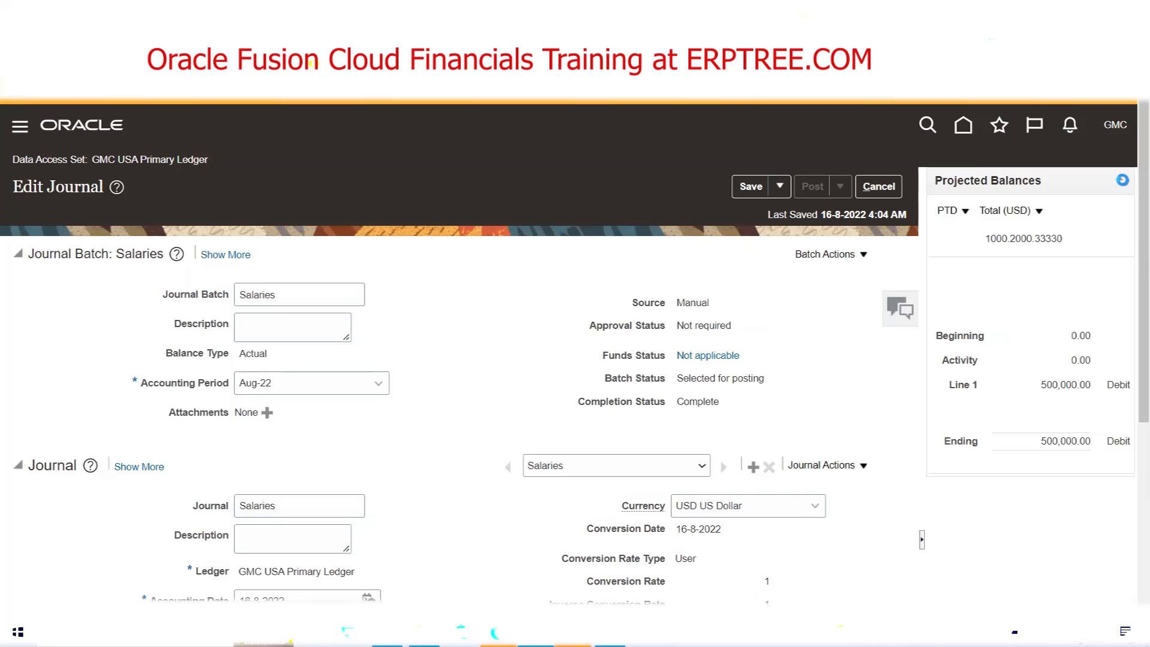
pyautogui.click(1122, 182)
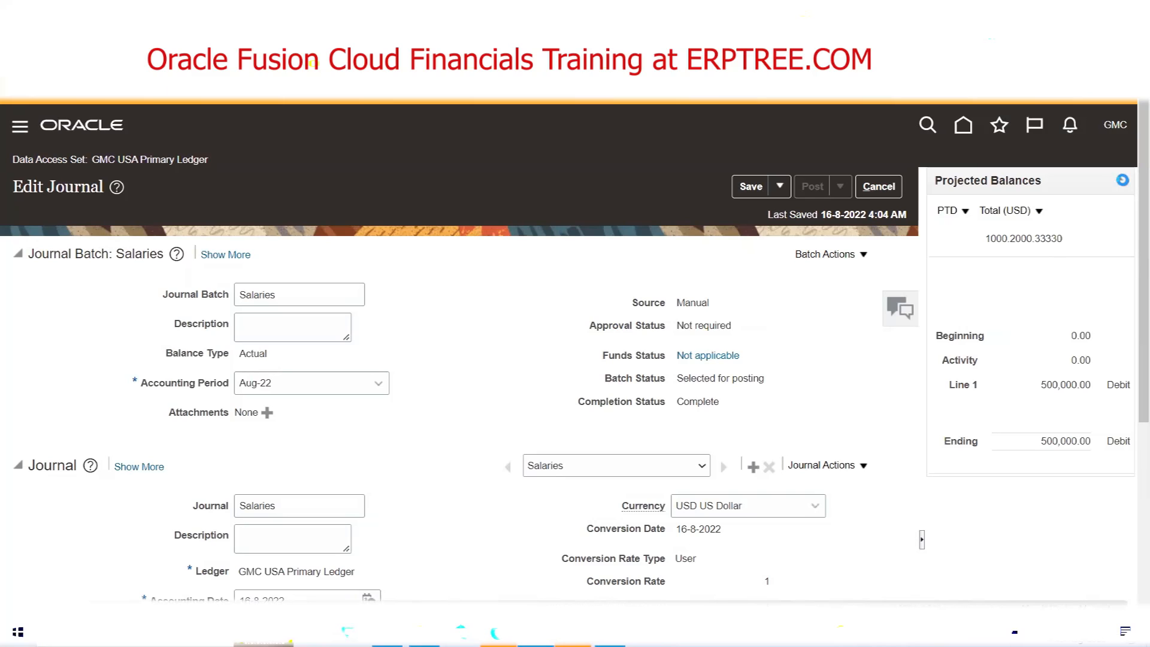
pyautogui.click(1122, 182)
pyautogui.click(1122, 182)
pyautogui.click(1122, 182)
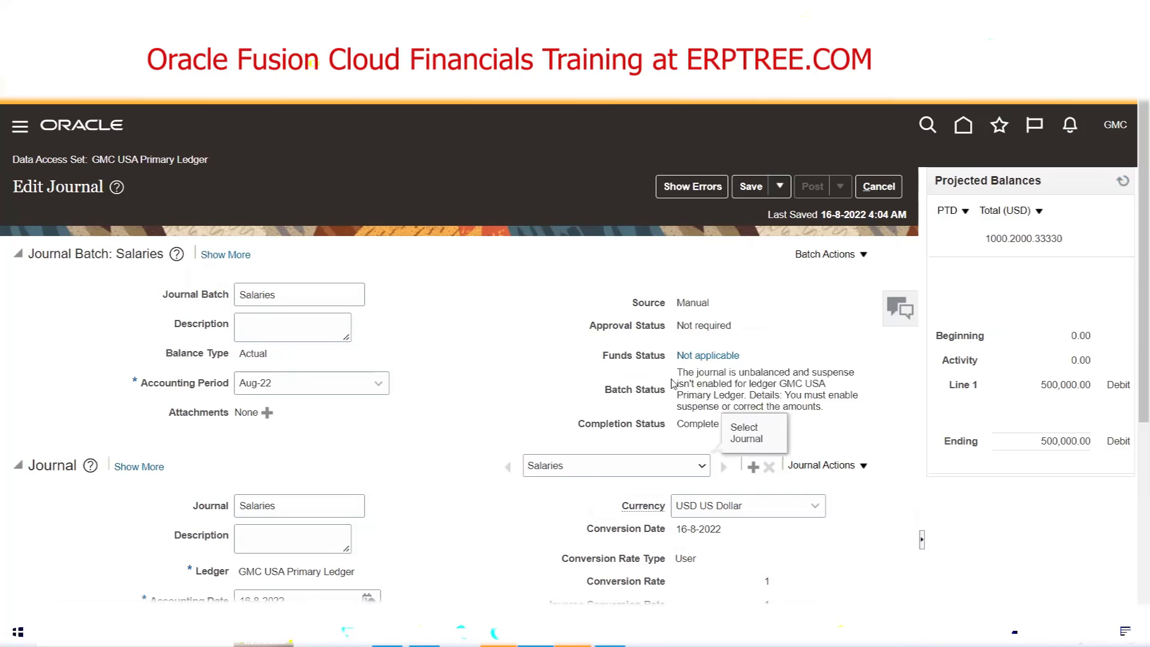
# Step: Examine the batch status message and compare the company segments and the debit and credit amounts on journal lines 1 and 2
pyautogui.moveTo(676, 372); pyautogui.dragTo(791, 372)
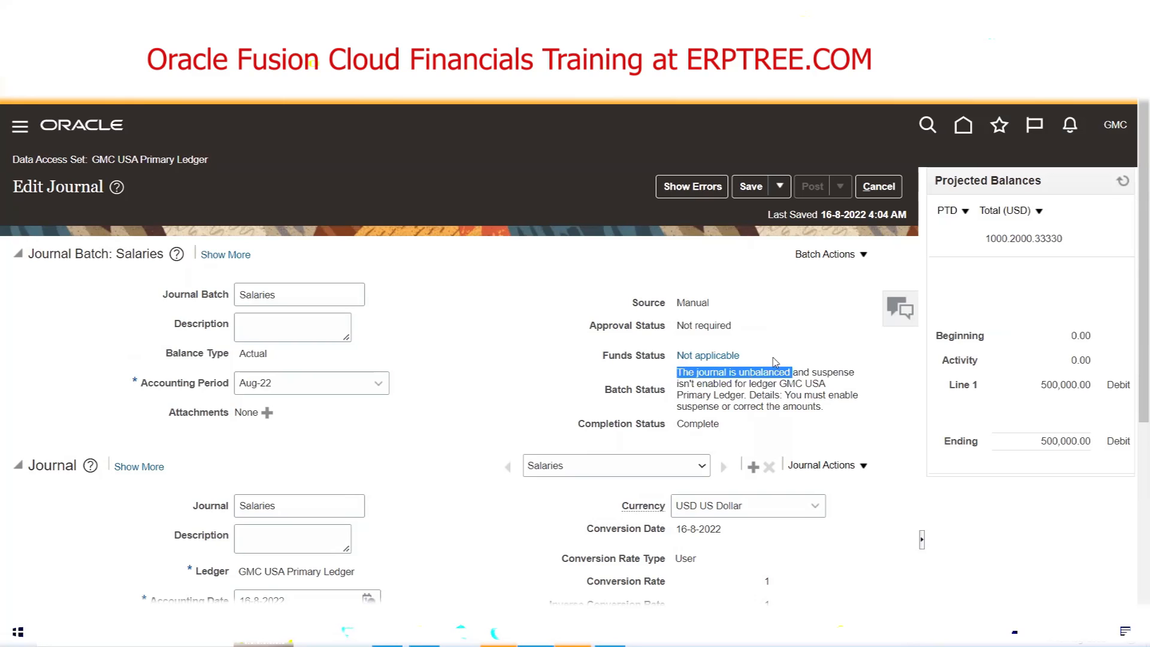
pyautogui.scroll(-5, 784, 350)
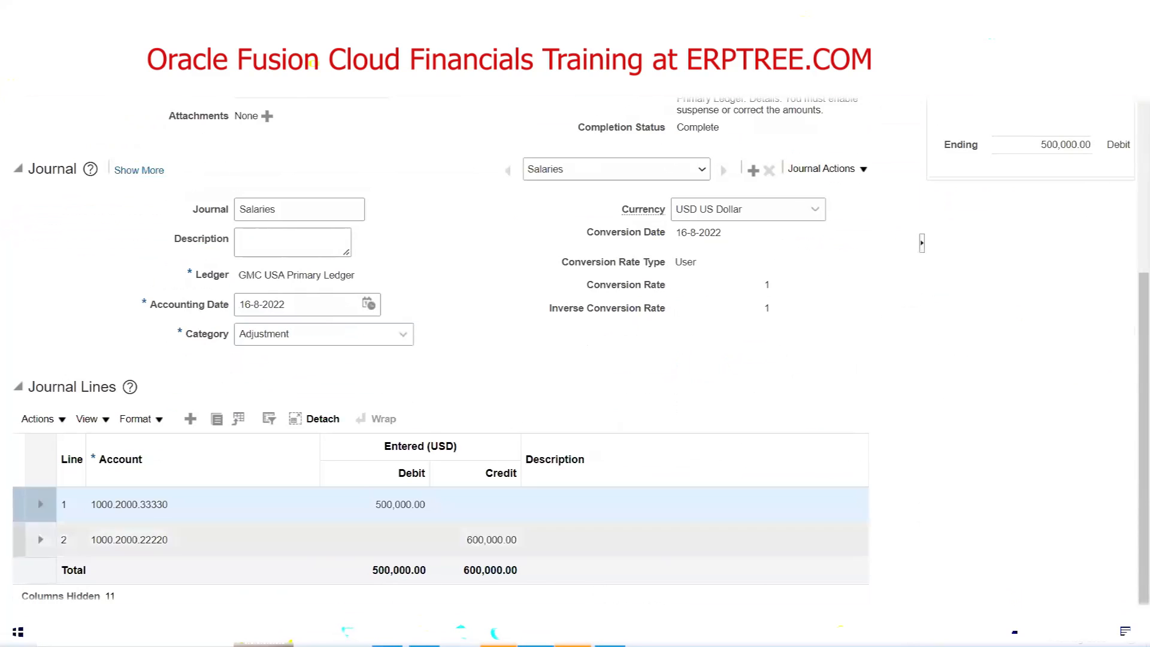
pyautogui.click(117, 504)
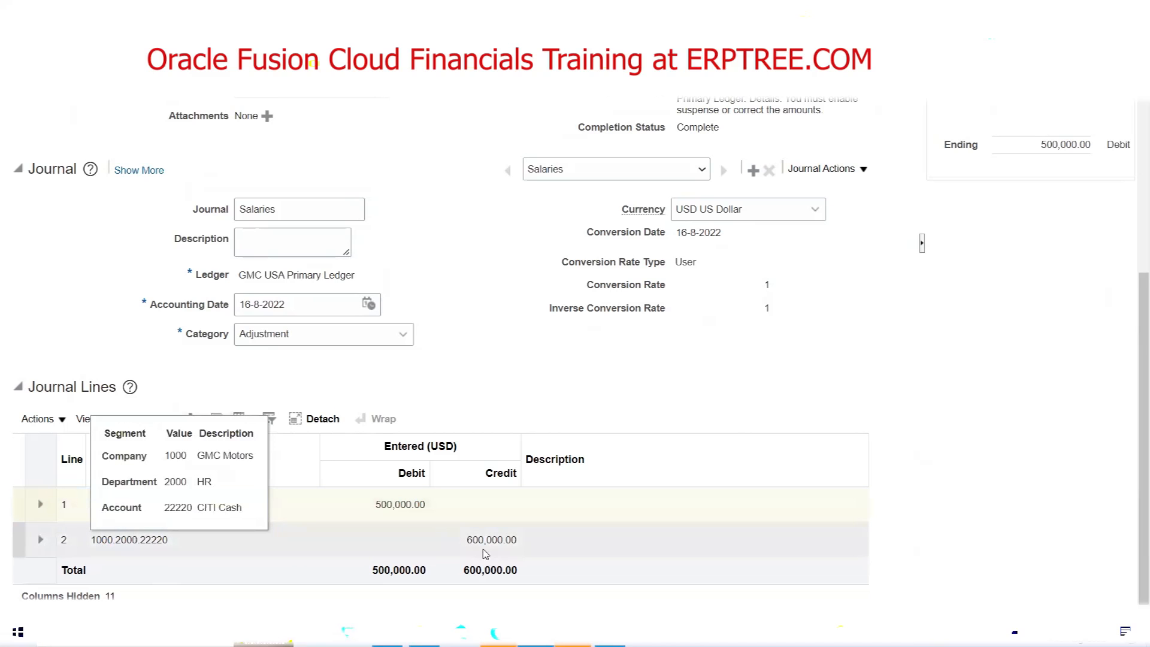
pyautogui.scroll(4, 568, 370)
pyautogui.scroll(-4, 569, 370)
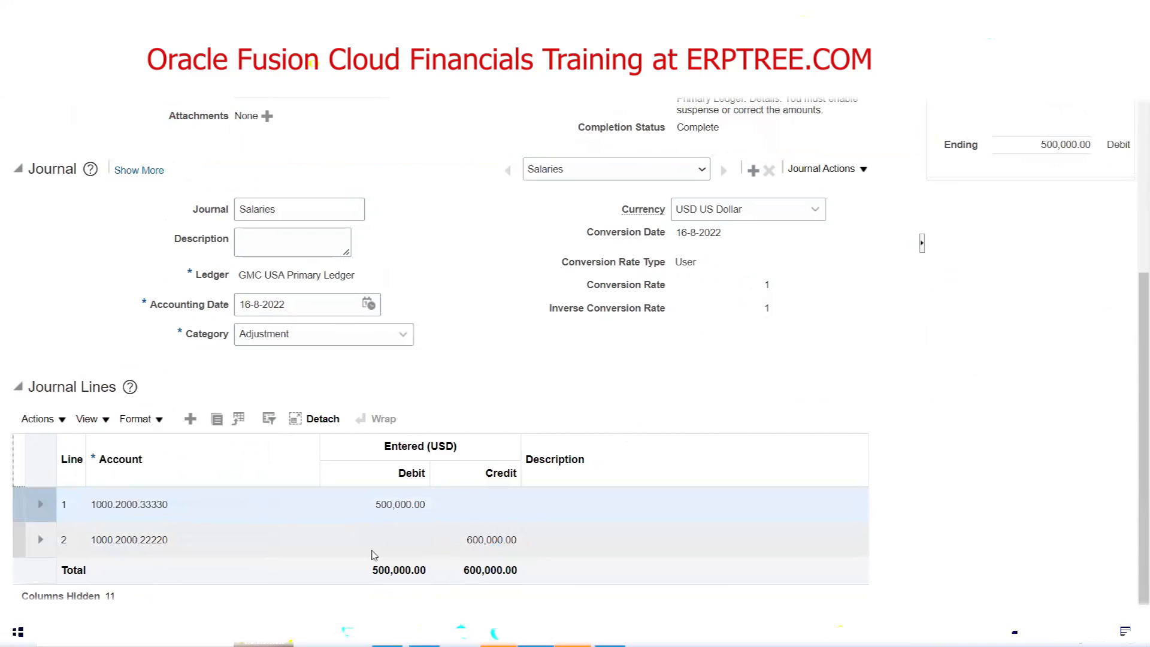
pyautogui.click(370, 548)
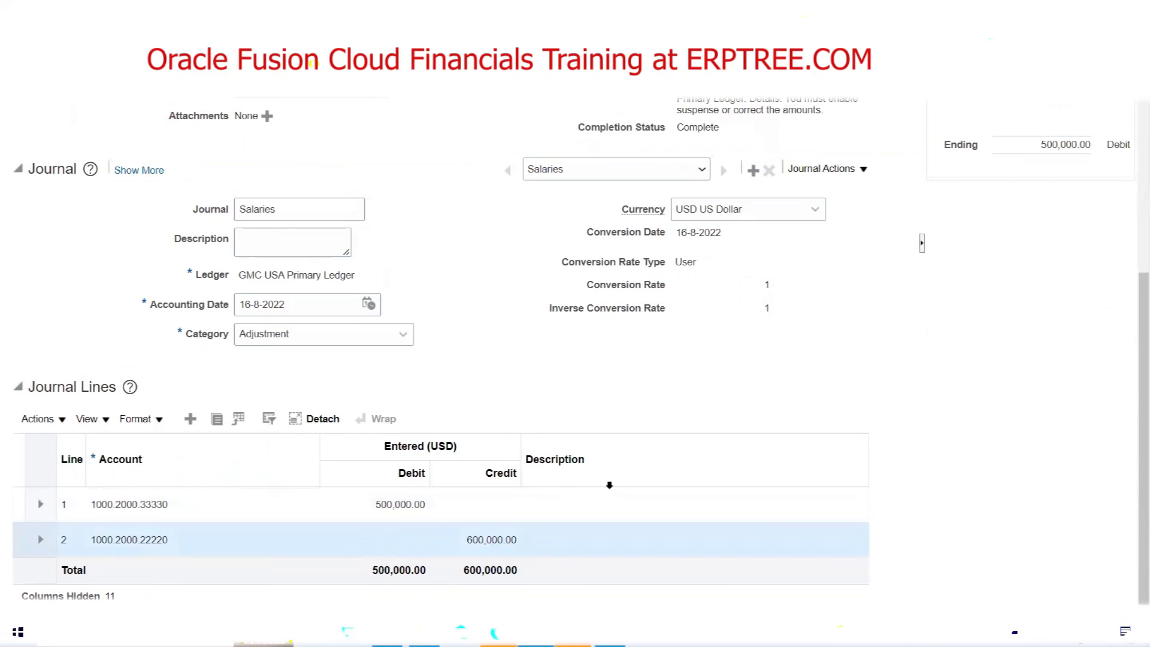
pyautogui.scroll(5, 654, 429)
# Step: Close the journal, search Manage Journals for accounting period Aug-22 and reopen the Salaries journal for editing
pyautogui.click(879, 187)
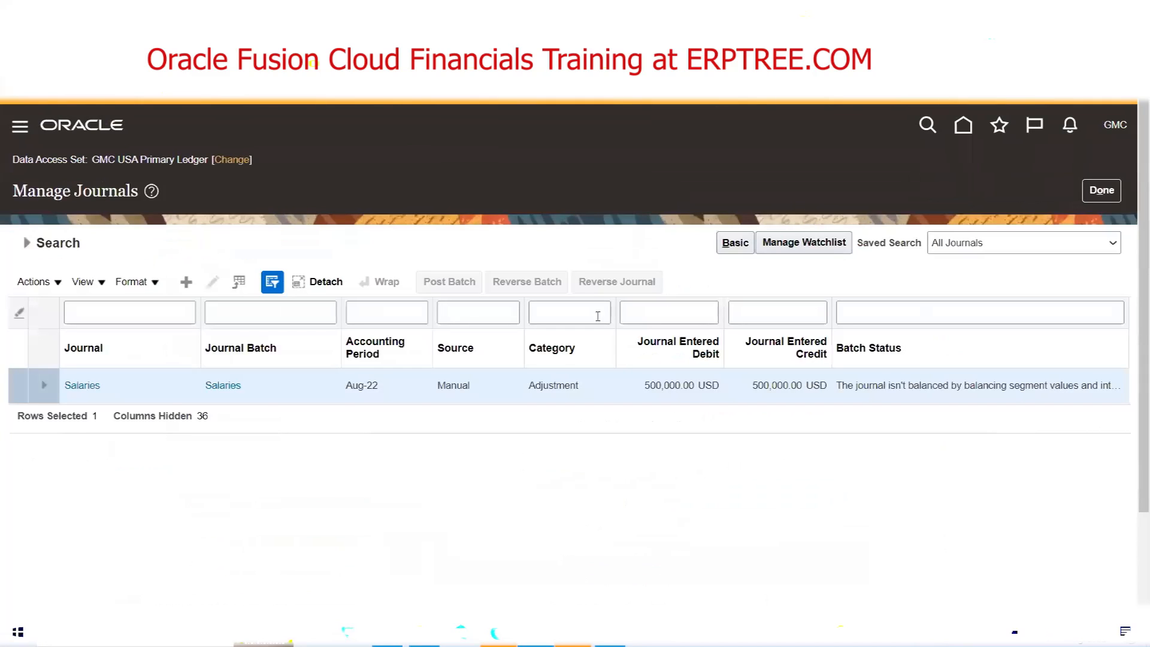
pyautogui.click(1106, 196)
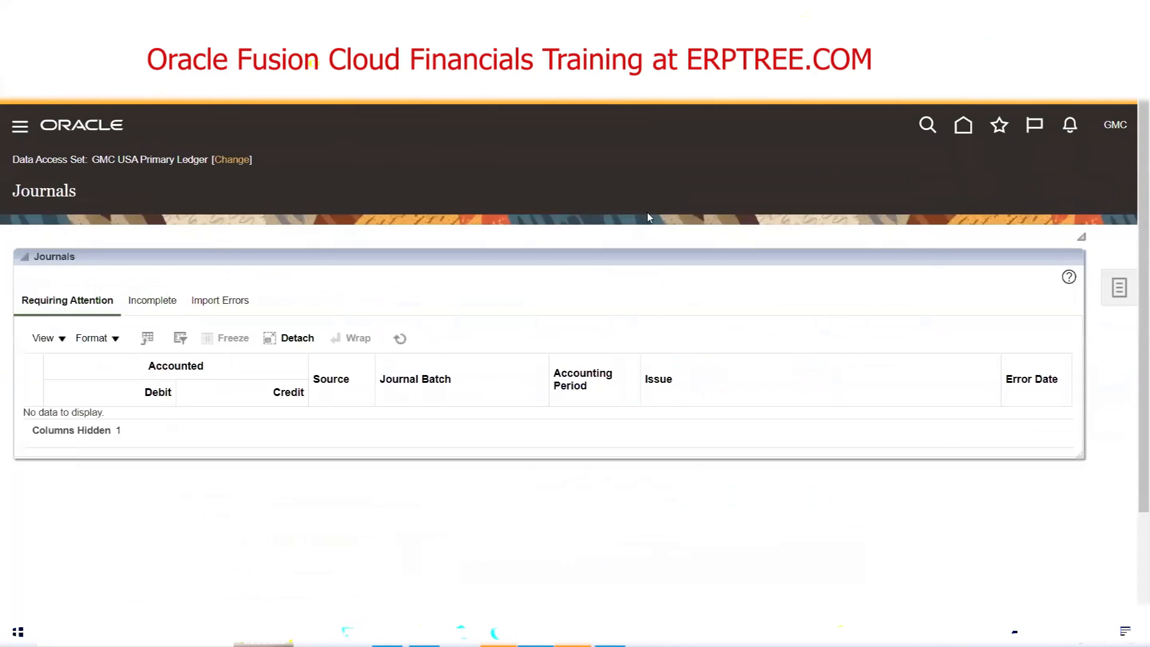
pyautogui.click(1120, 290)
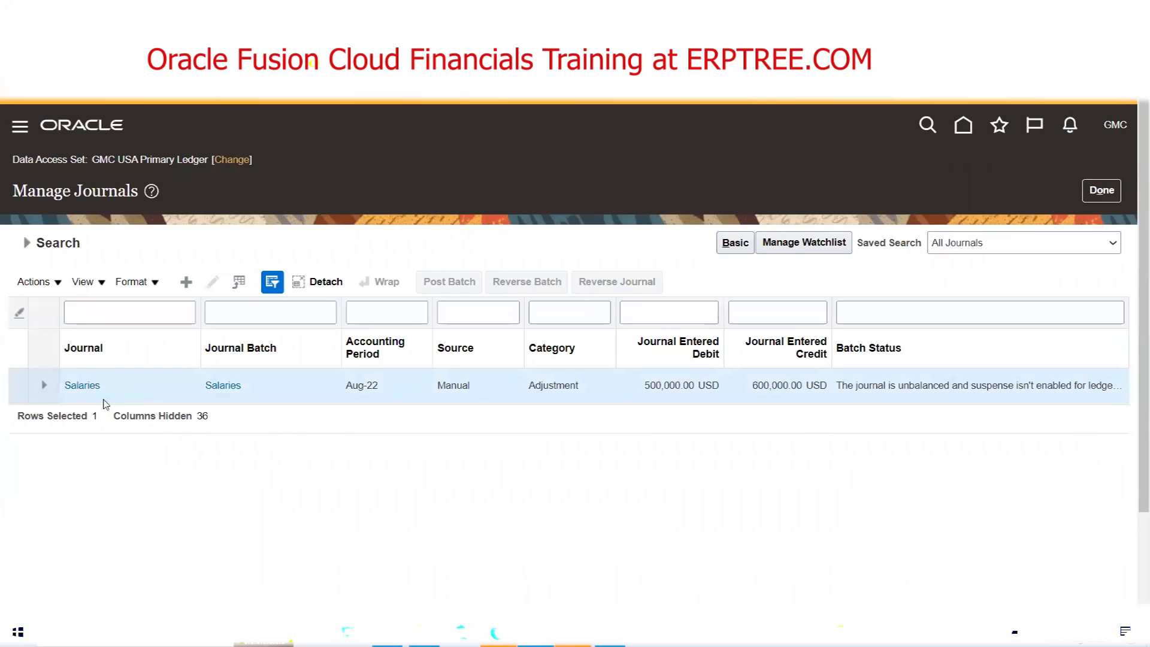
pyautogui.click(1100, 190)
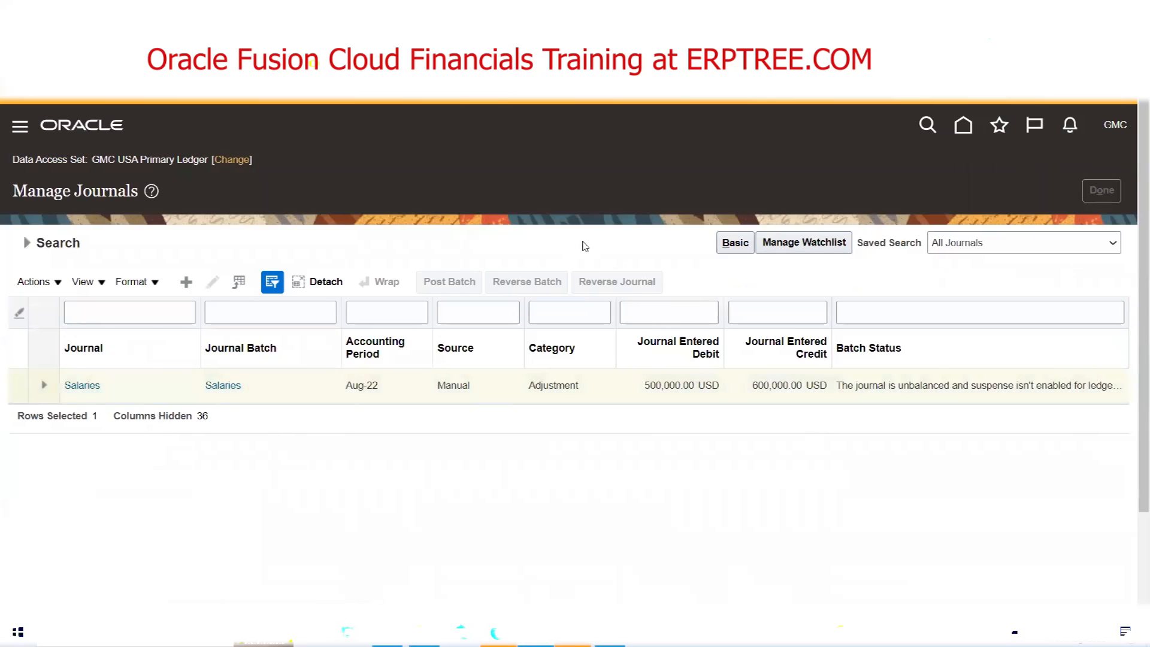
pyautogui.click(1126, 279)
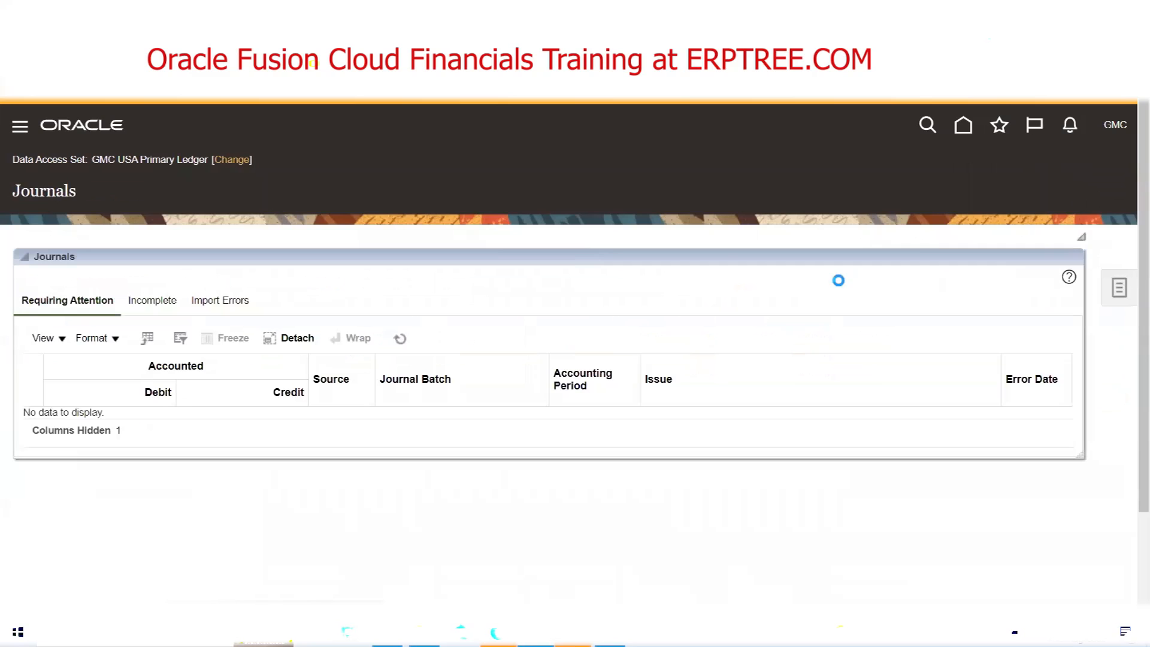
pyautogui.click(990, 195)
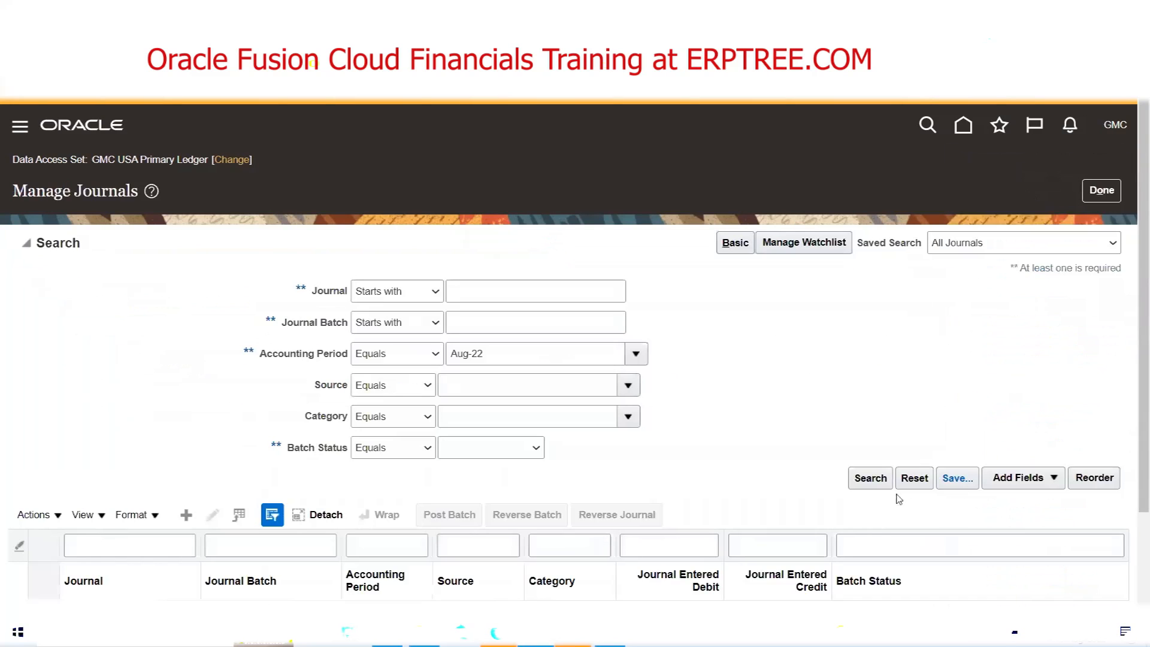
pyautogui.click(870, 478)
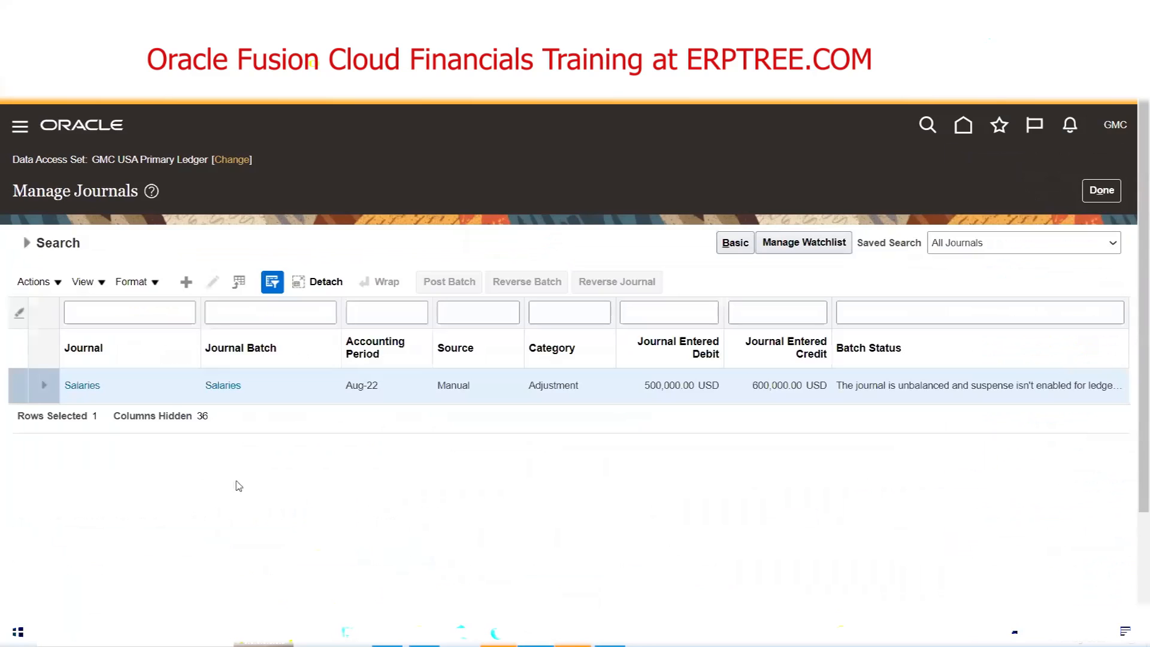
pyautogui.click(87, 383)
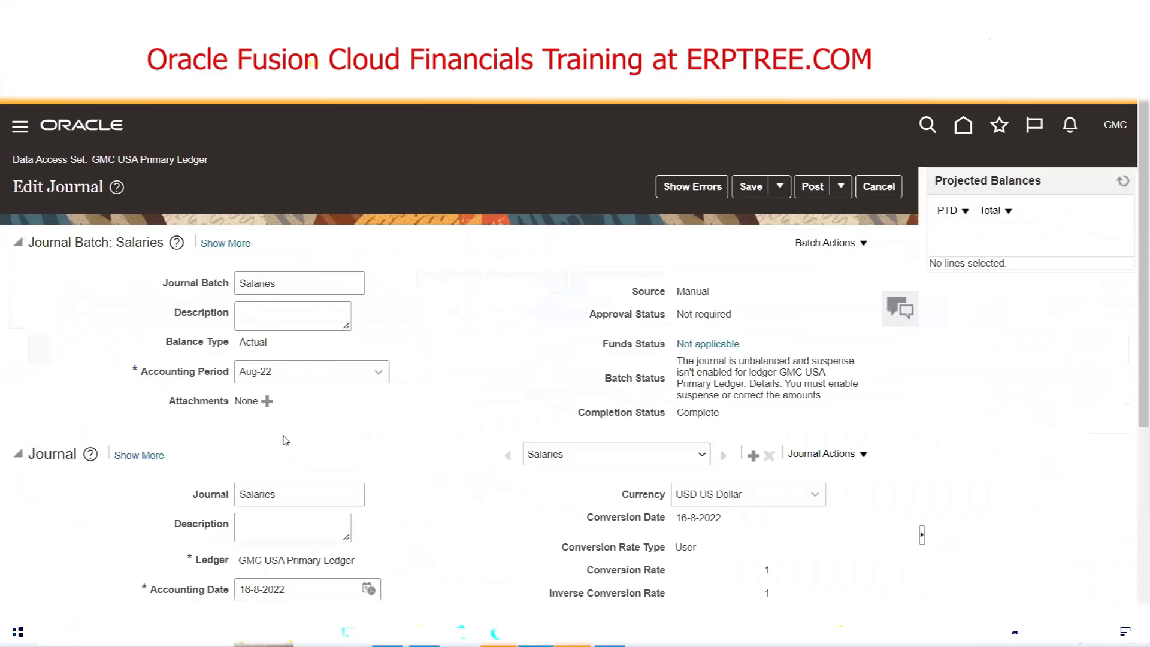
# Step: Set the entered credit on journal line 2 to 500,000.00 USD and save the journal
pyautogui.scroll(-5, 359, 359)
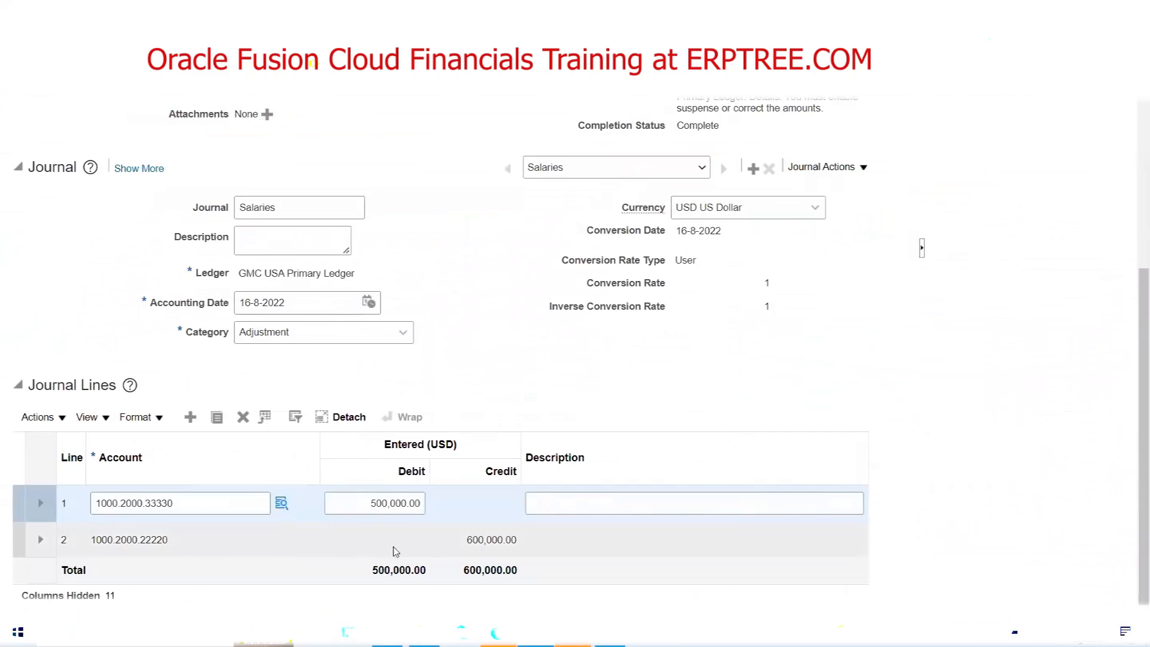
pyautogui.click(472, 544)
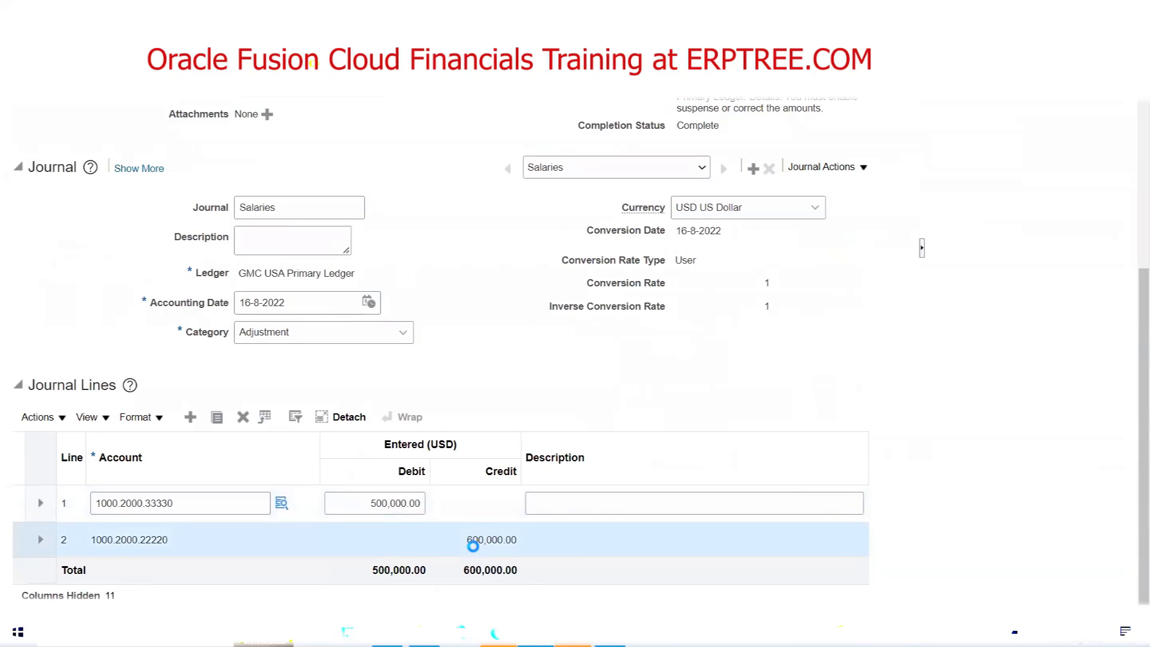
pyautogui.click(466, 538)
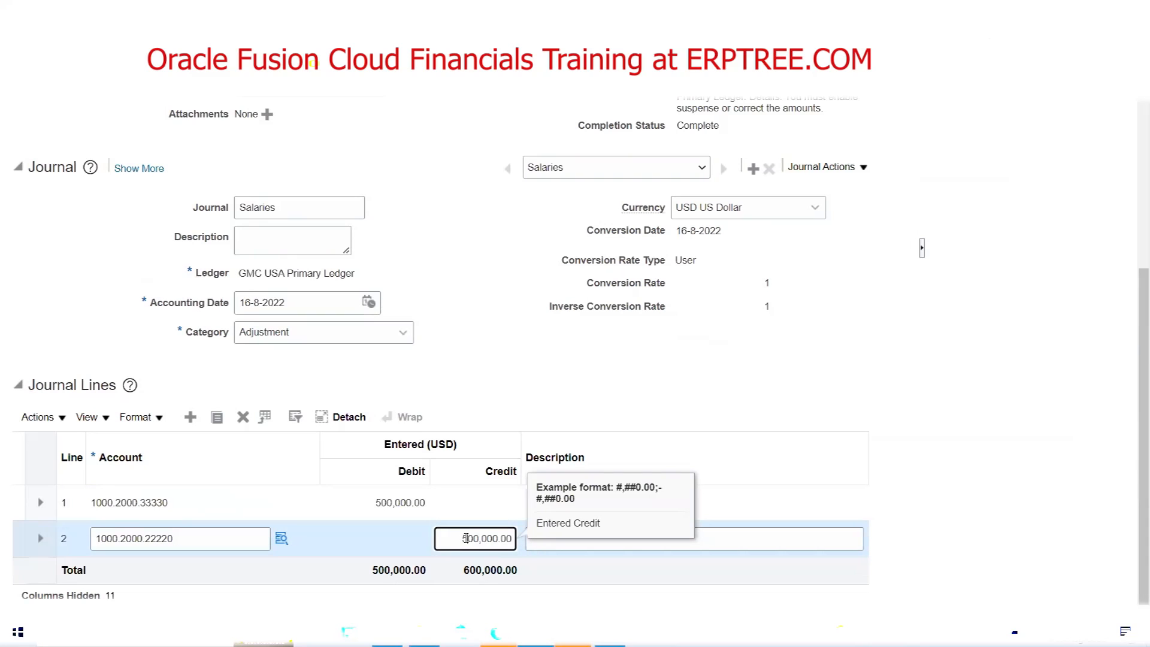
pyautogui.press('BackSpace')
pyautogui.write('5')
pyautogui.click(521, 384)
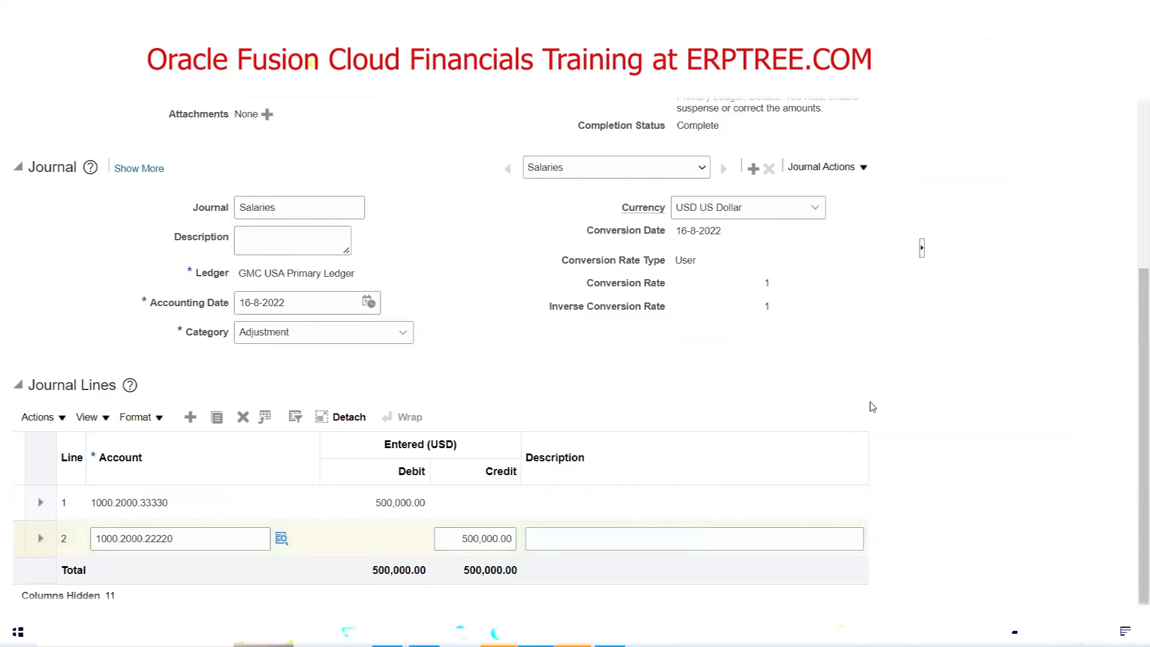
pyautogui.scroll(4, 887, 462)
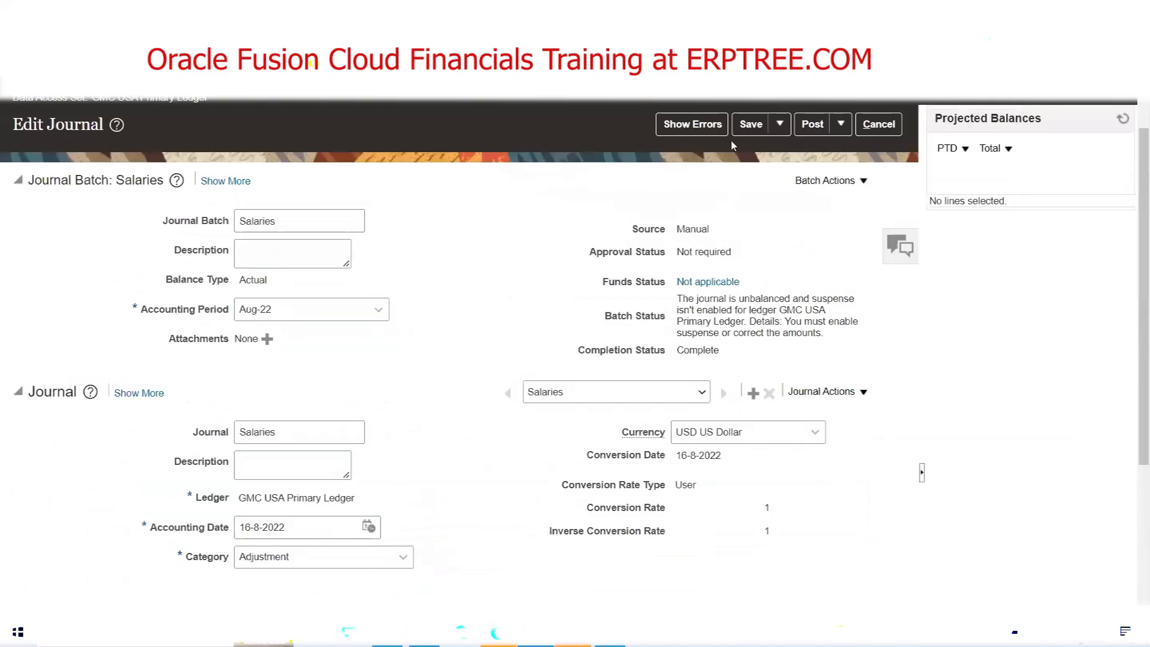
pyautogui.click(750, 124)
# Step: Check the company segments and the entered debit and credit amounts of journal lines 1 and 2
pyautogui.scroll(-4, 518, 334)
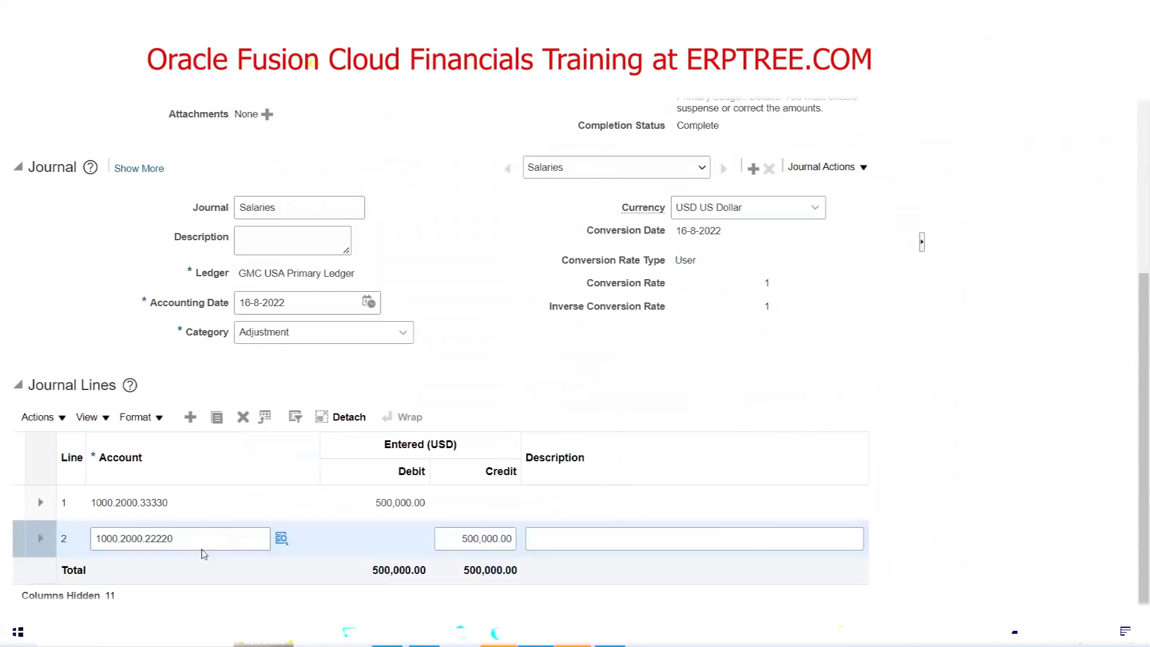
pyautogui.click(104, 502)
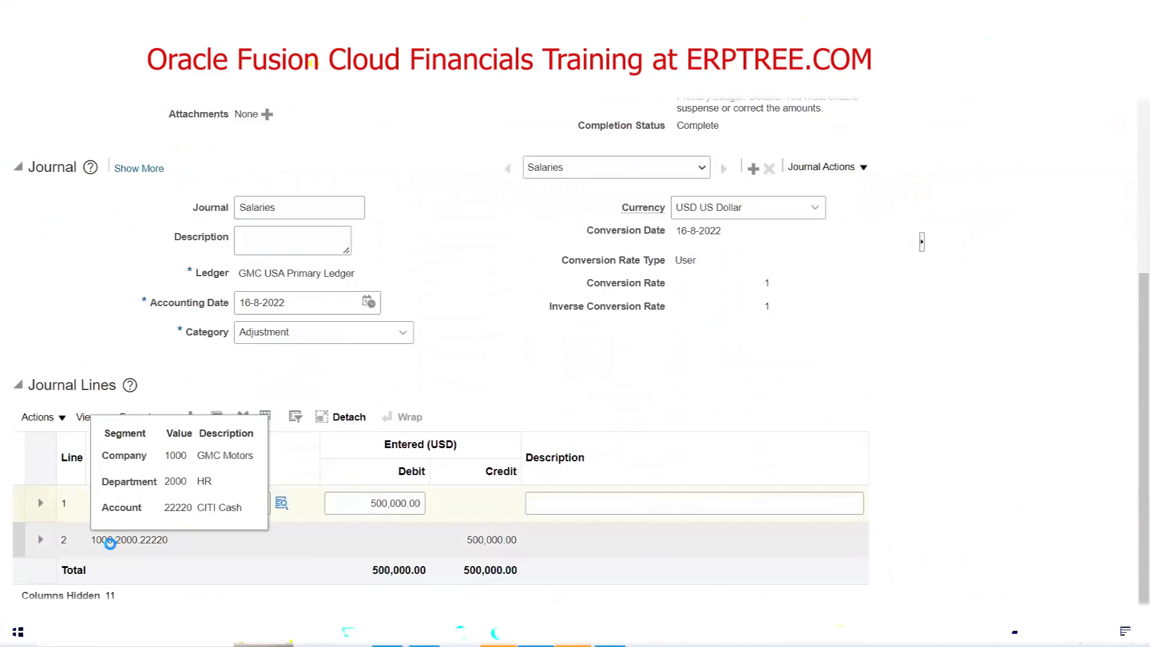
pyautogui.click(109, 542)
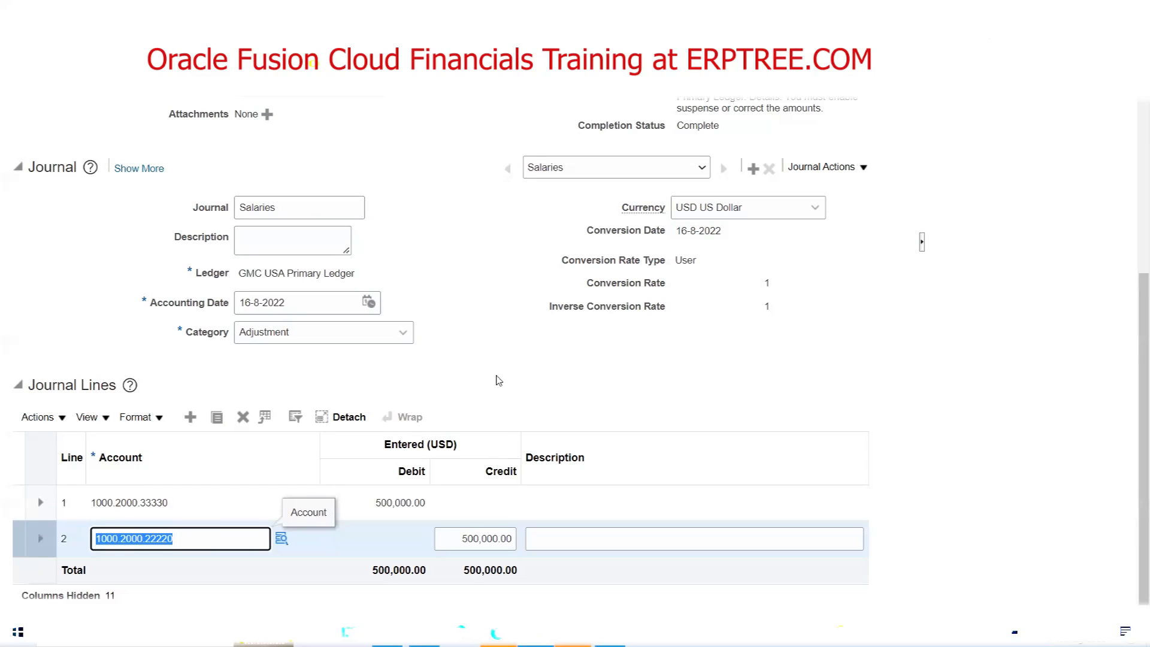
pyautogui.click(496, 376)
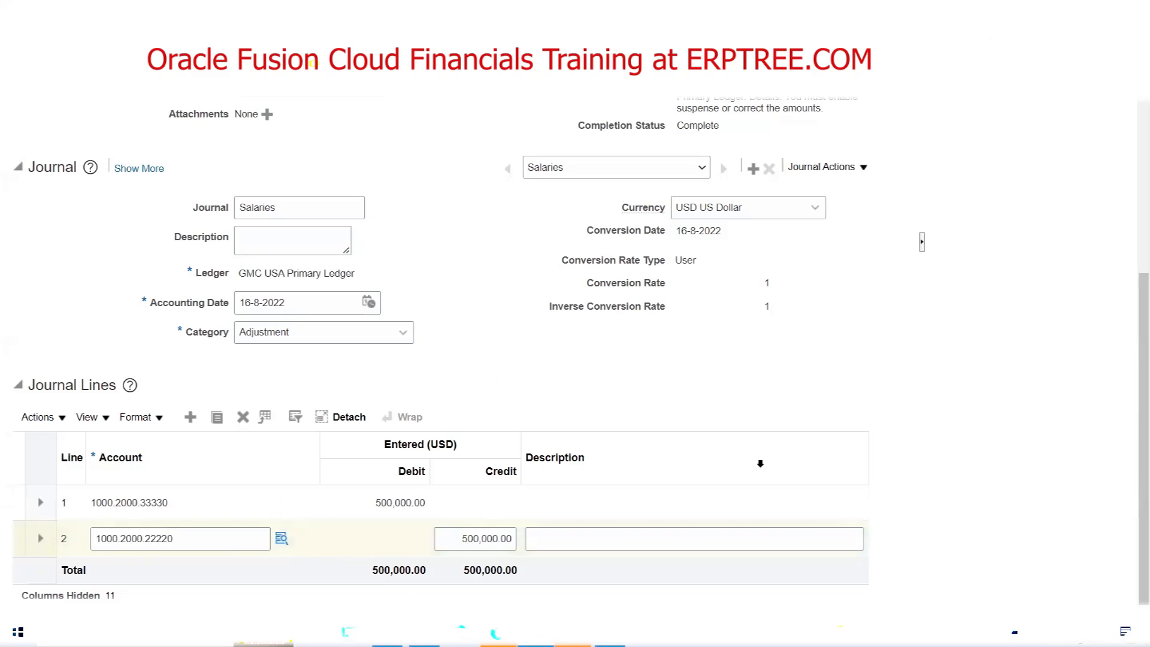
pyautogui.scroll(1, 679, 485)
pyautogui.scroll(-1, 680, 489)
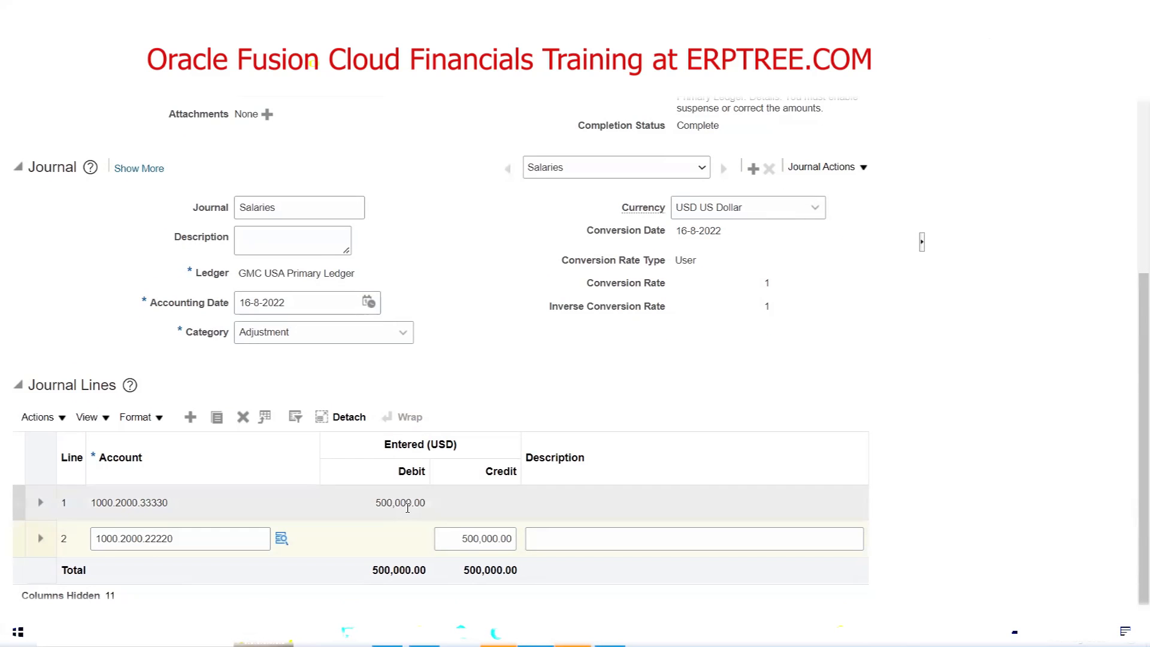
# Step: Post the corrected Salaries journal batch and acknowledge the process submission
pyautogui.scroll(5, 727, 436)
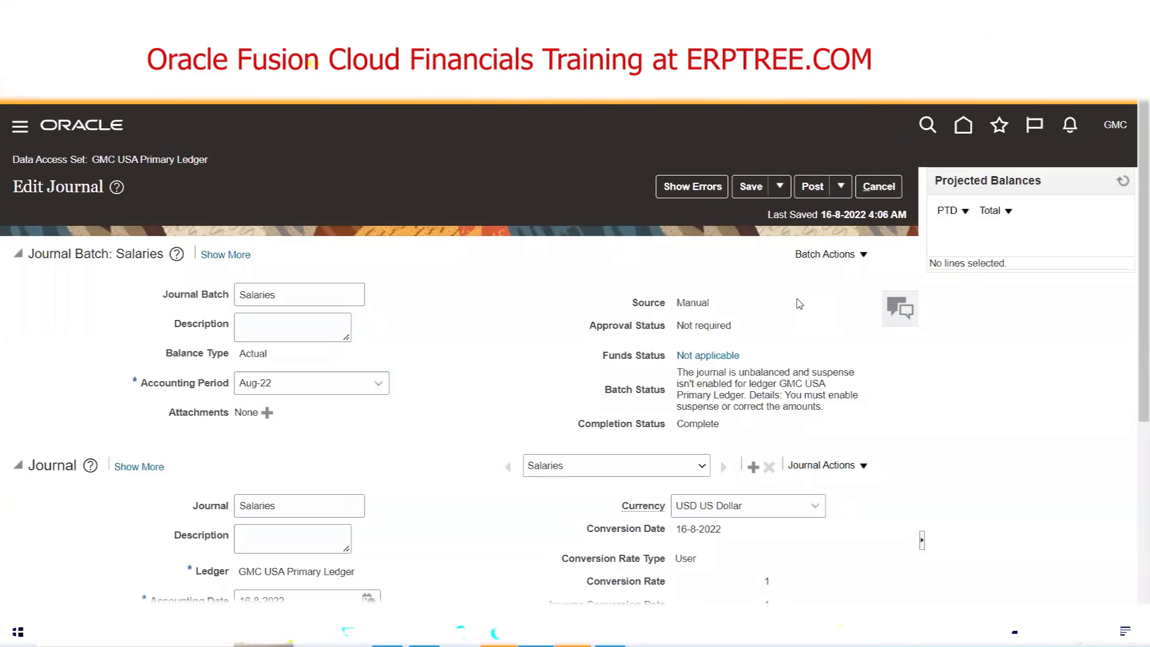
pyautogui.click(812, 187)
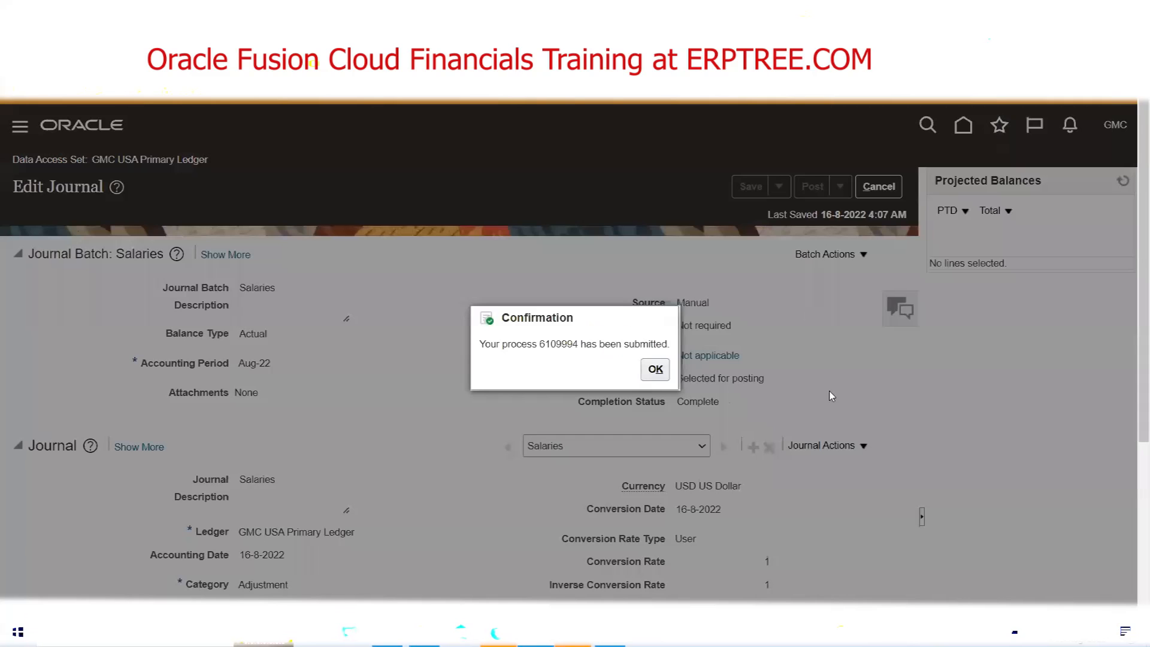
pyautogui.click(655, 367)
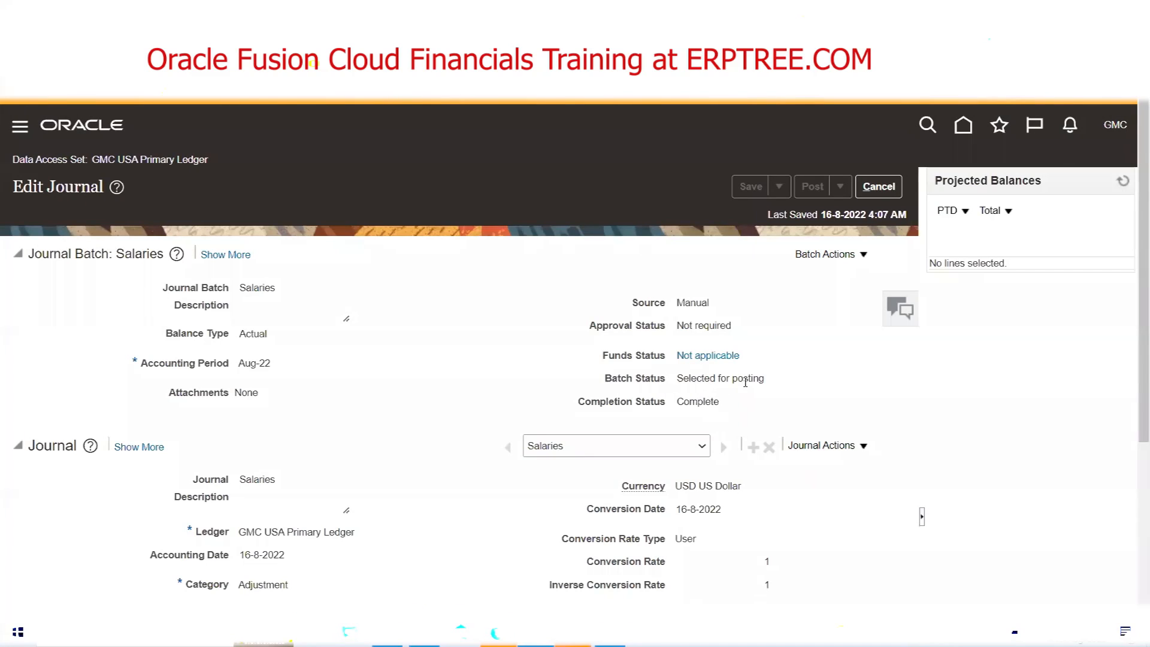
# Step: Refresh the projected balances for the Salaries journal repeatedly and check the batch status
pyautogui.click(1123, 181)
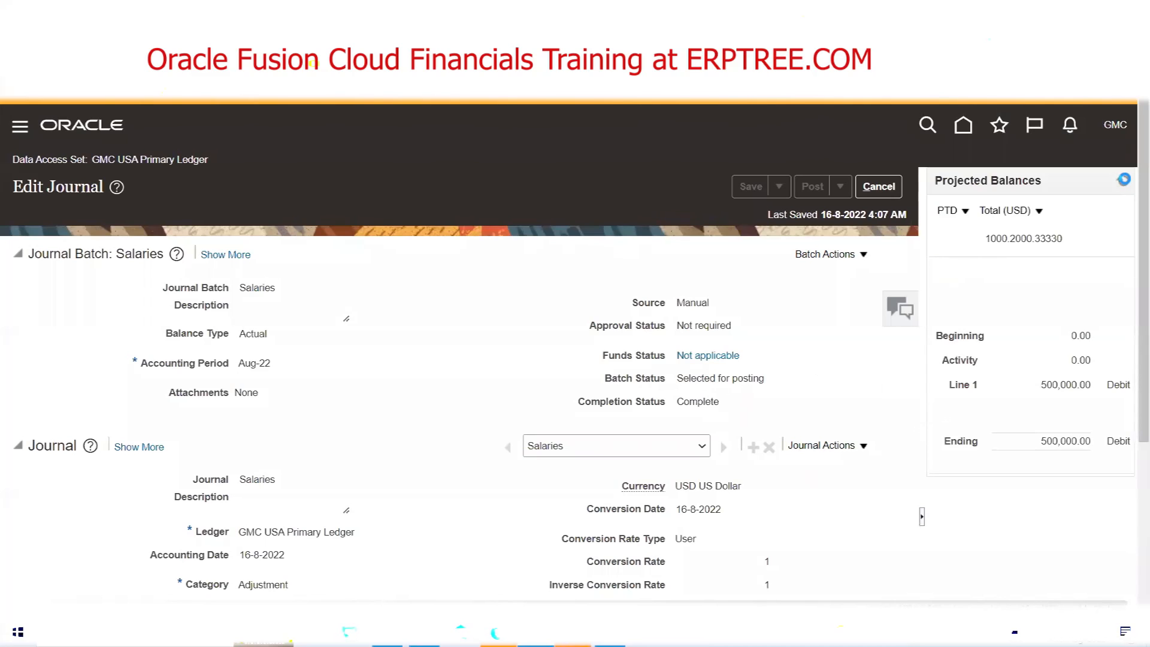
pyautogui.click(1124, 182)
pyautogui.click(1124, 183)
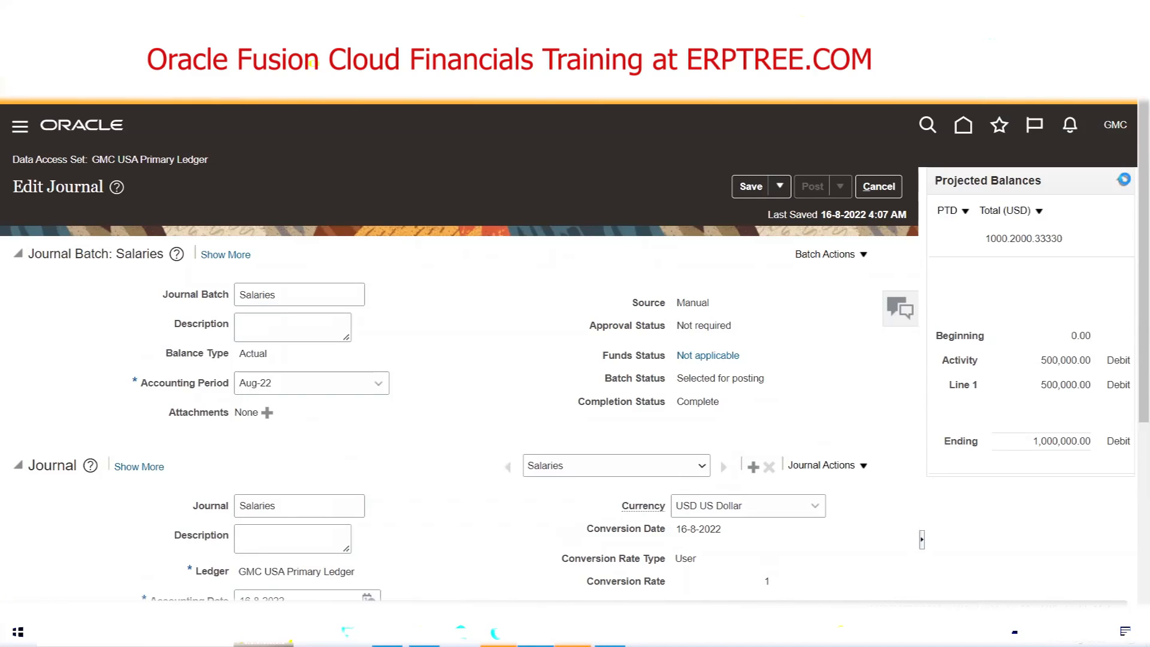
pyautogui.click(1123, 181)
pyautogui.click(1124, 182)
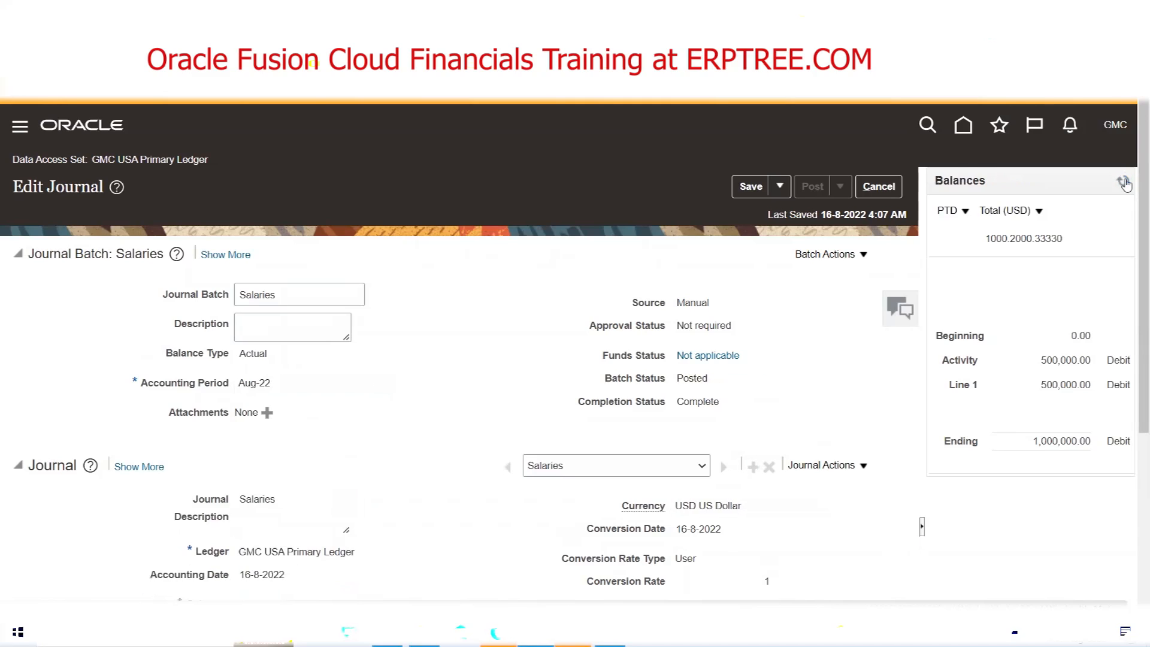
pyautogui.doubleClick(692, 378)
# Step: Review the Salaries journal's batch details, accounting period and line totals after posting
pyautogui.scroll(-4, 413, 409)
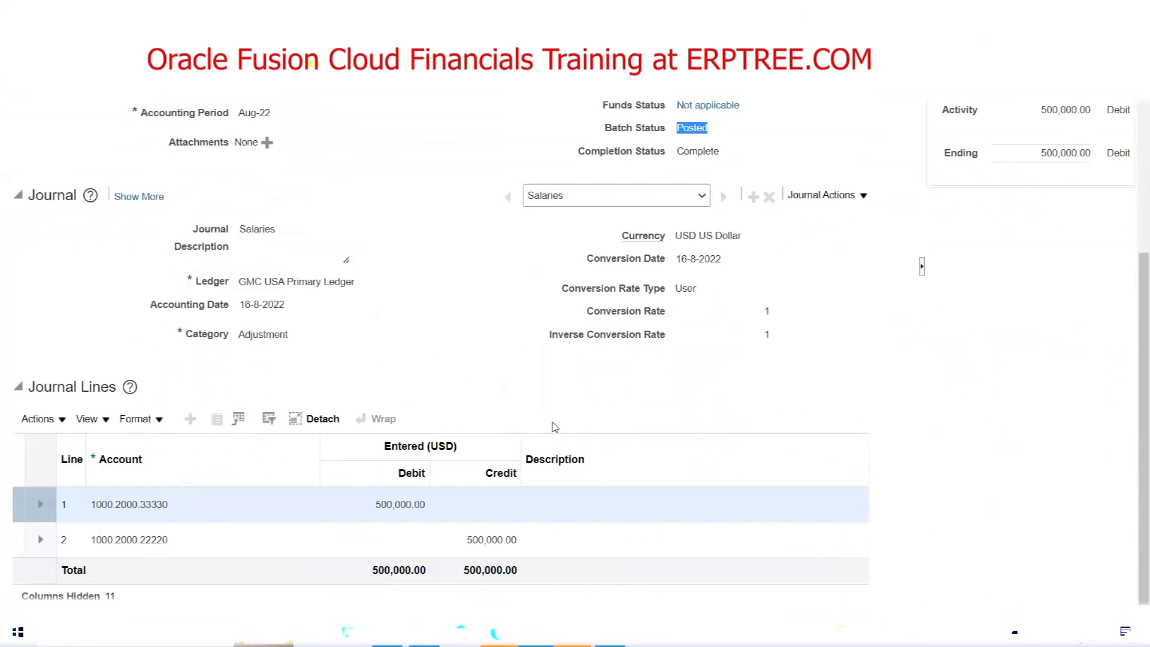
pyautogui.scroll(4, 555, 426)
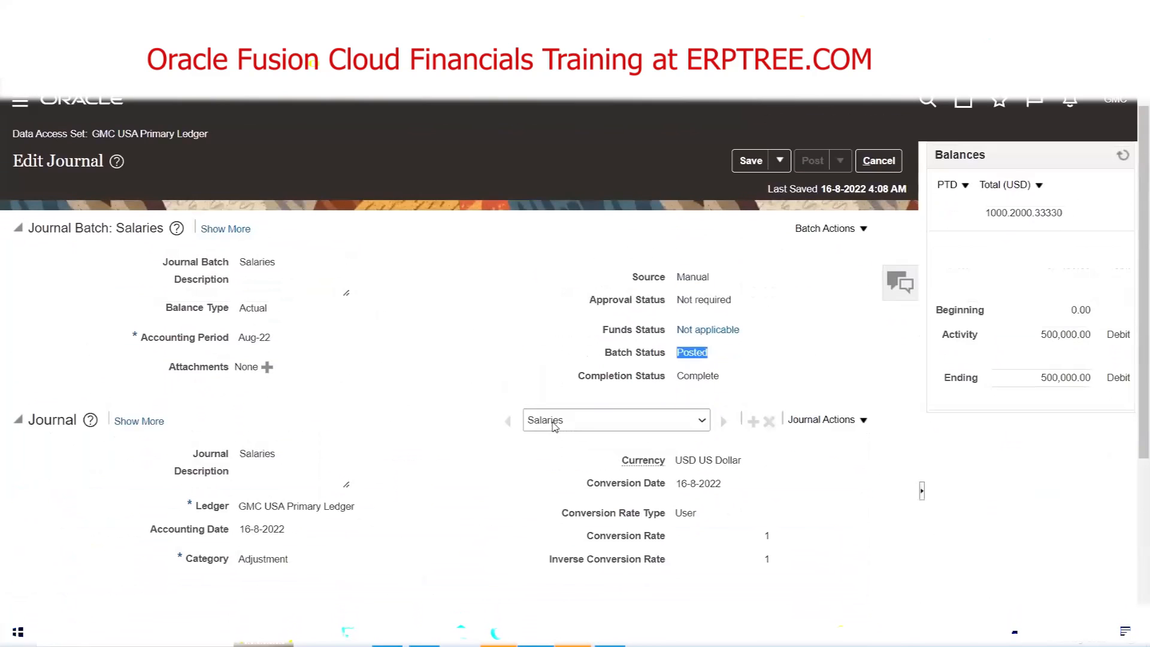
pyautogui.click(792, 326)
pyautogui.scroll(-4, 783, 318)
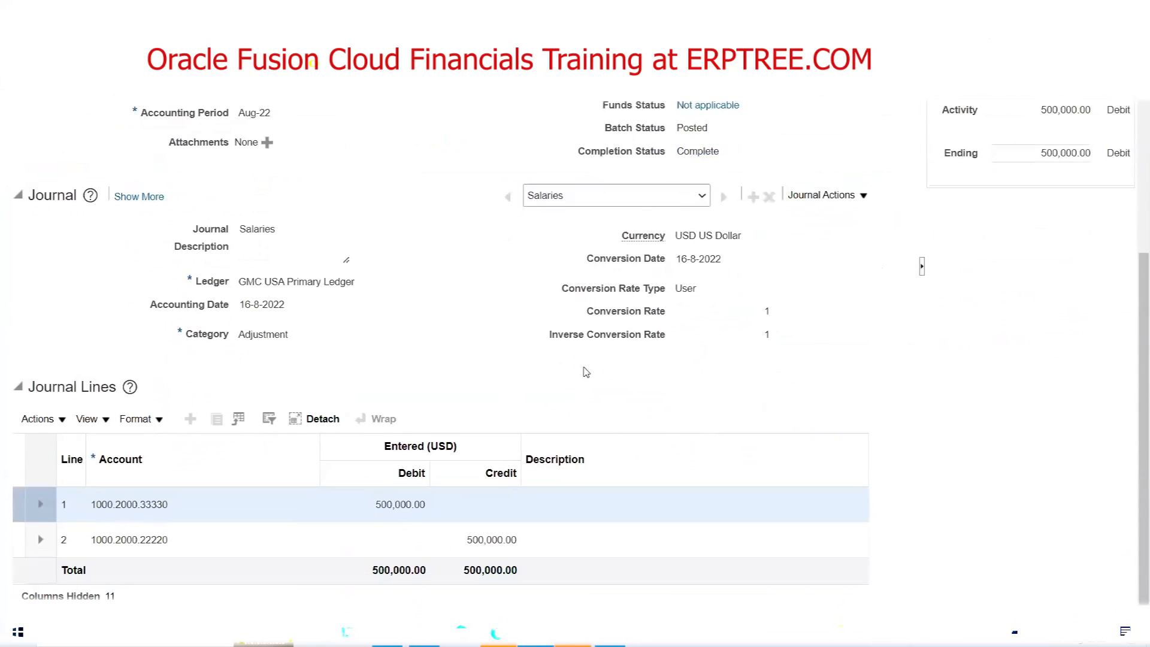
pyautogui.scroll(3, 585, 372)
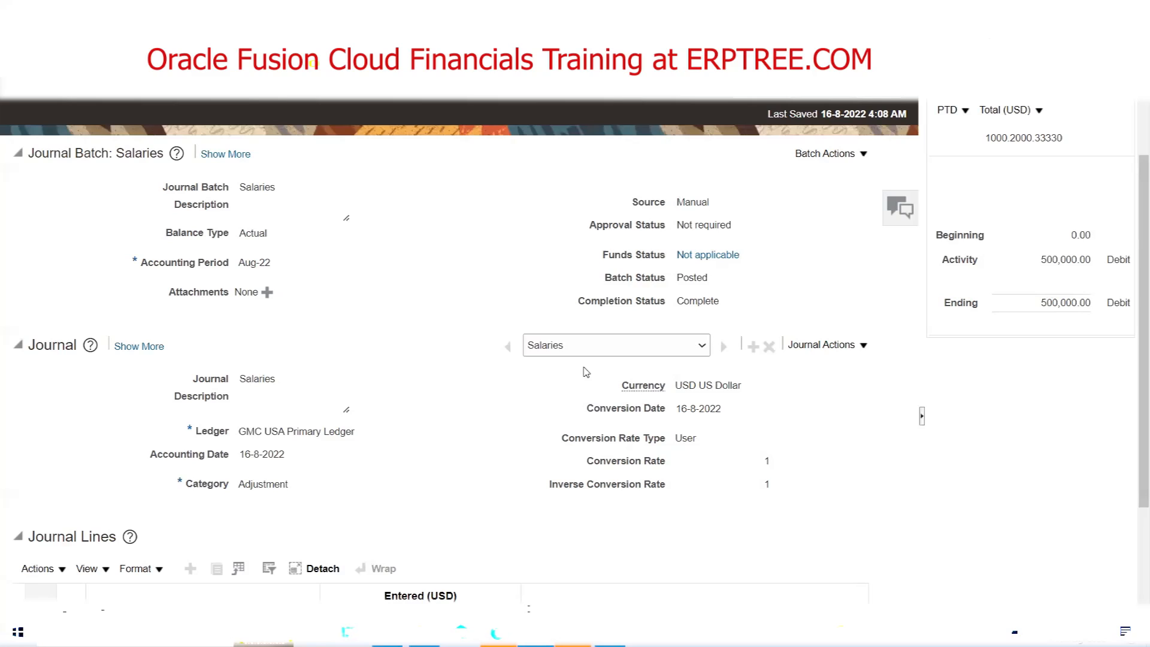
pyautogui.doubleClick(256, 261)
pyautogui.tripleClick(256, 261)
pyautogui.scroll(2, 761, 308)
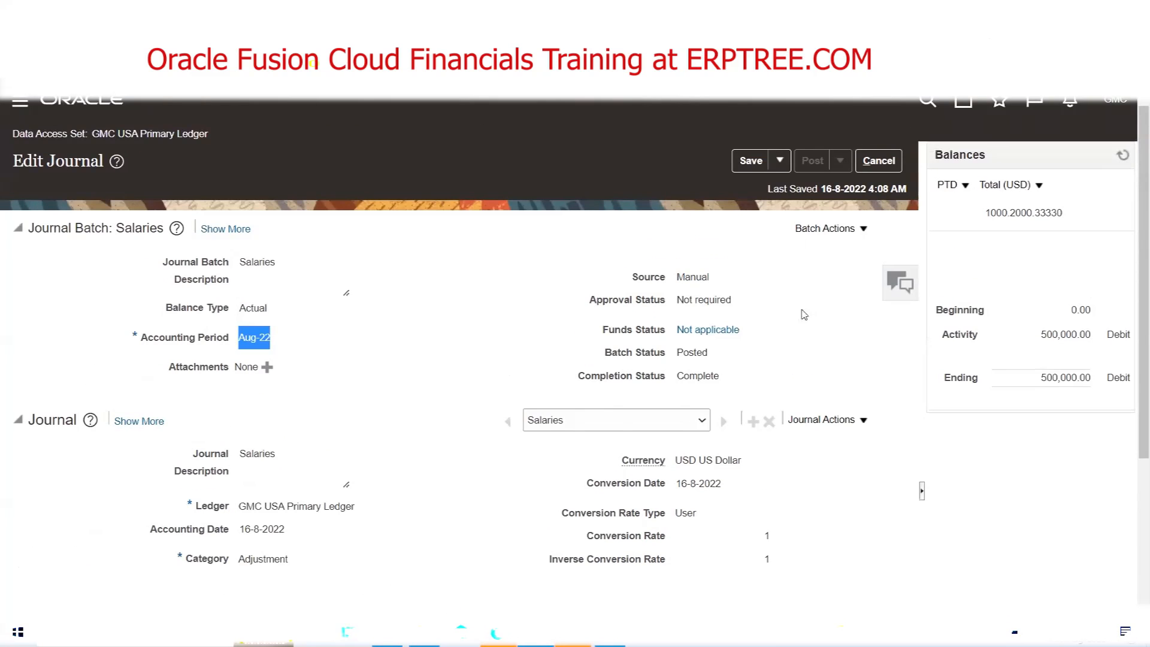
pyautogui.scroll(-2, 568, 461)
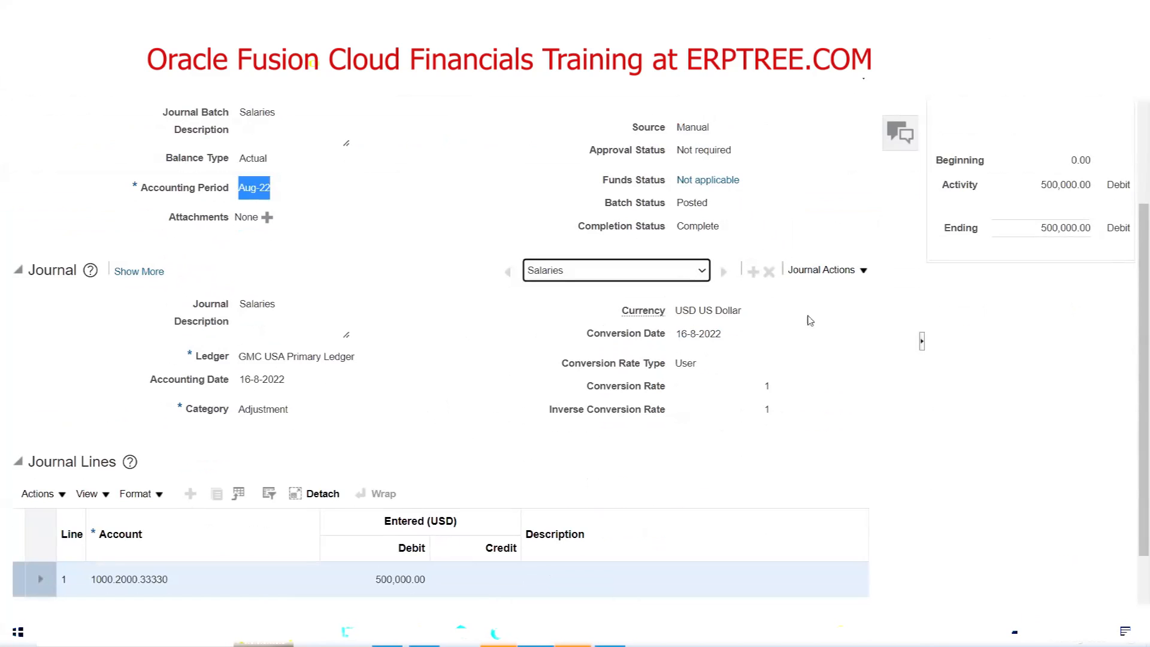
# Step: Check which journal actions, including Reverse, are available for the Salaries journal
pyautogui.click(863, 276)
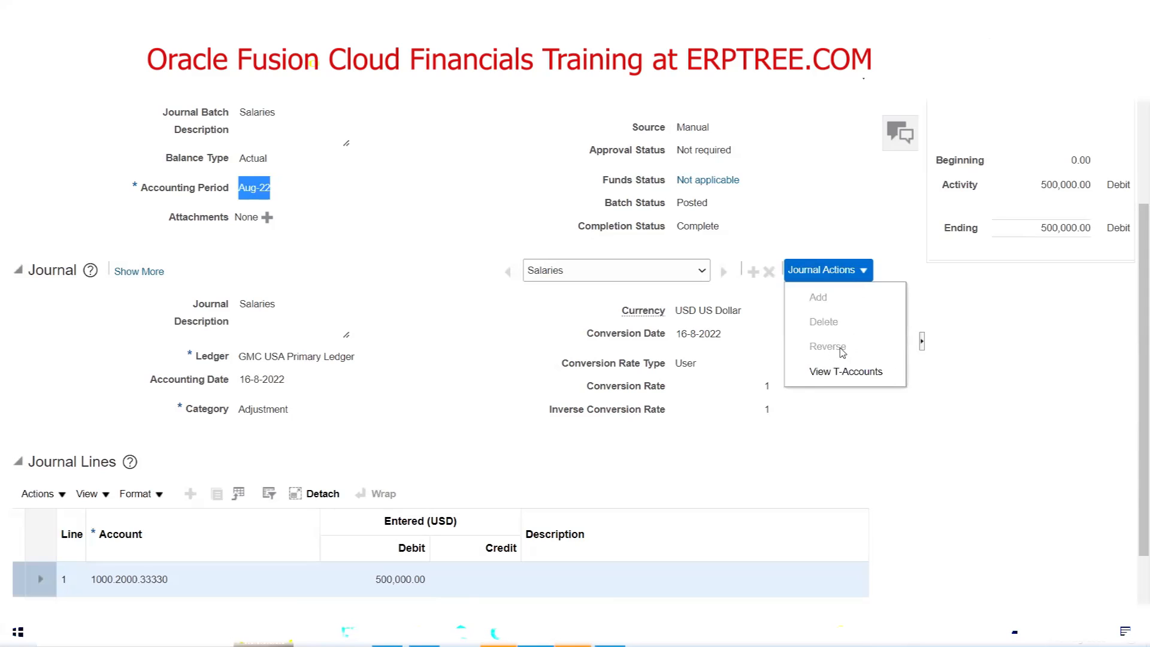
pyautogui.click(453, 310)
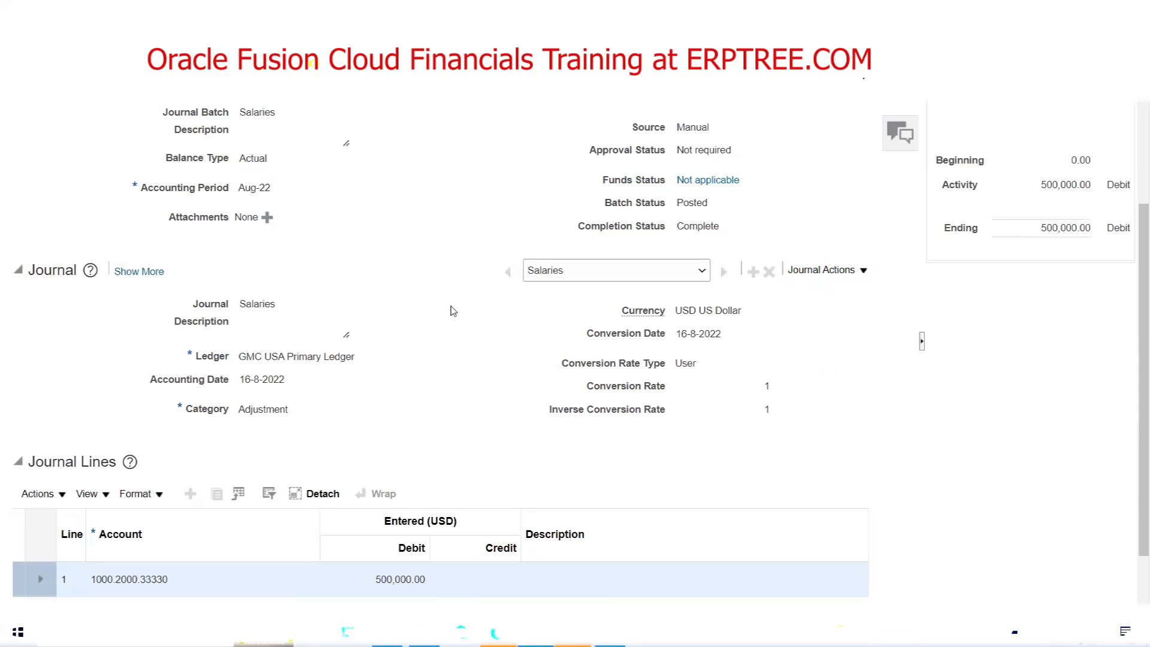
pyautogui.scroll(3, 458, 308)
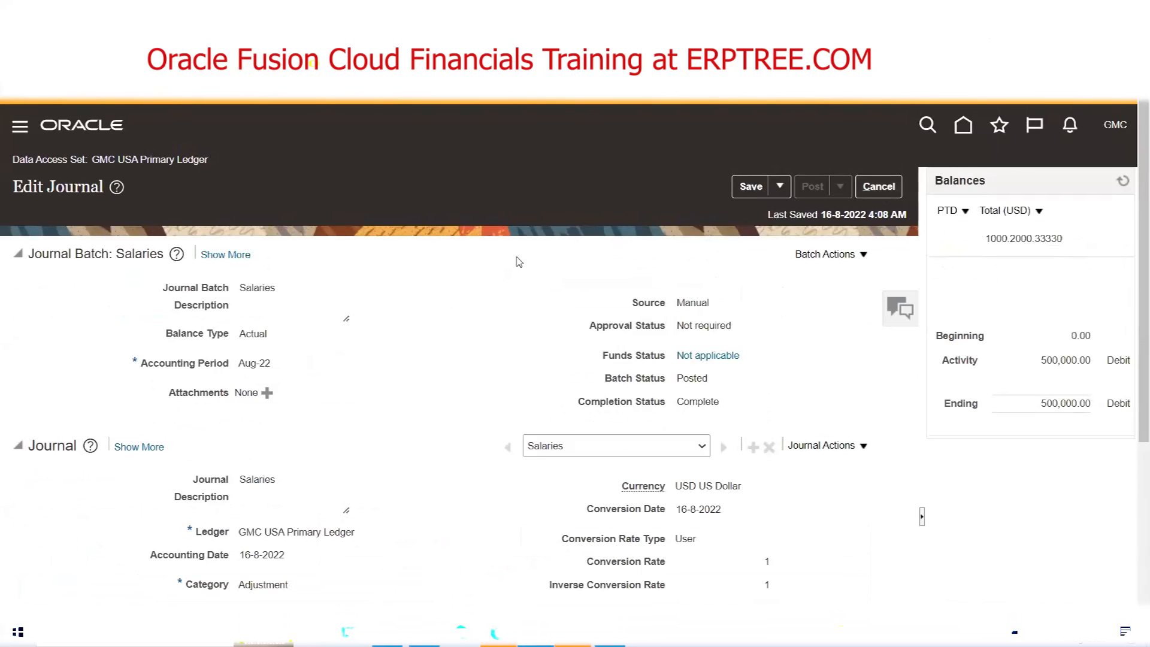
# Step: Inspect the account combination and the entered debit amount on journal line 1
pyautogui.scroll(-5, 518, 262)
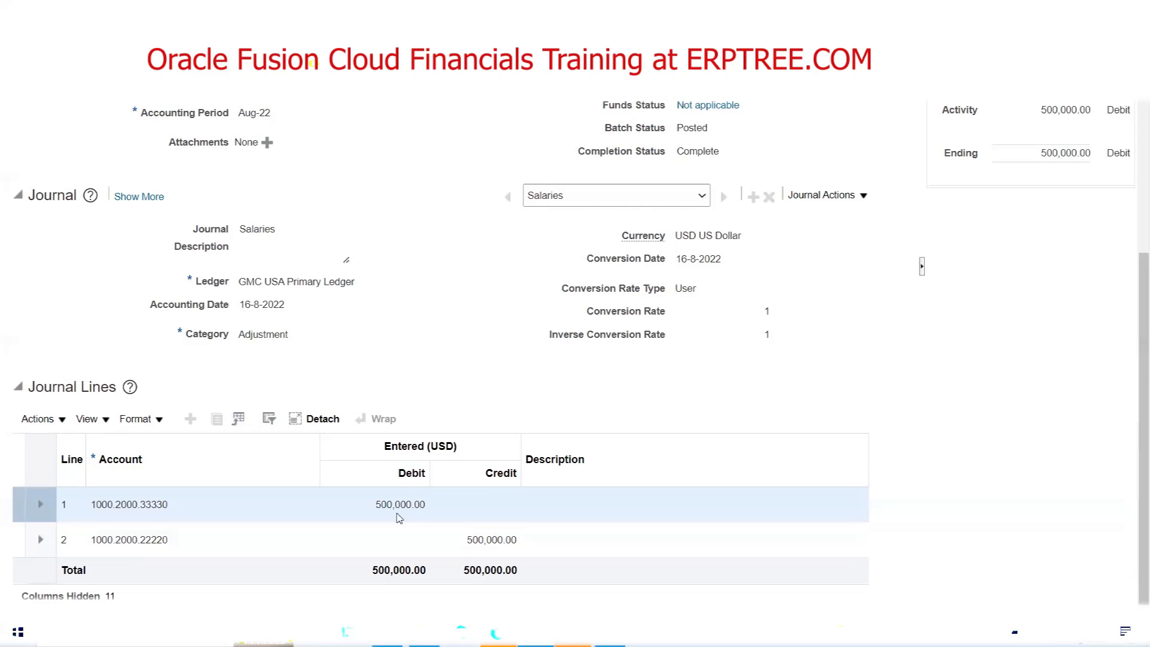
pyautogui.click(405, 497)
pyautogui.click(167, 506)
pyautogui.doubleClick(220, 474)
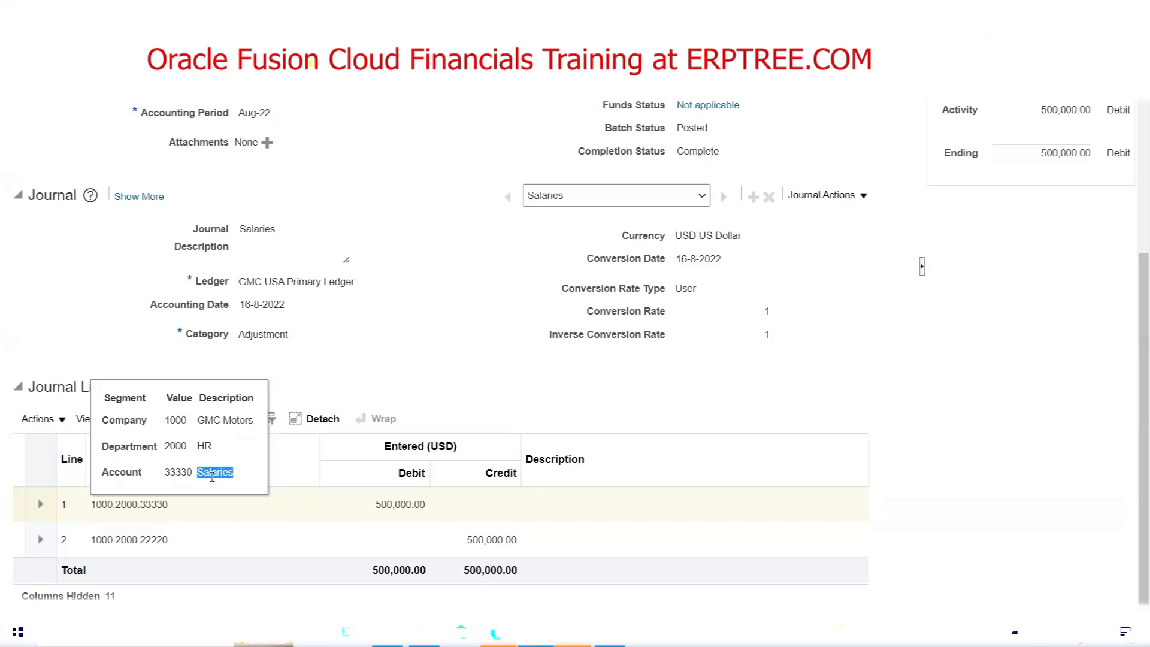
pyautogui.click(168, 507)
pyautogui.click(156, 506)
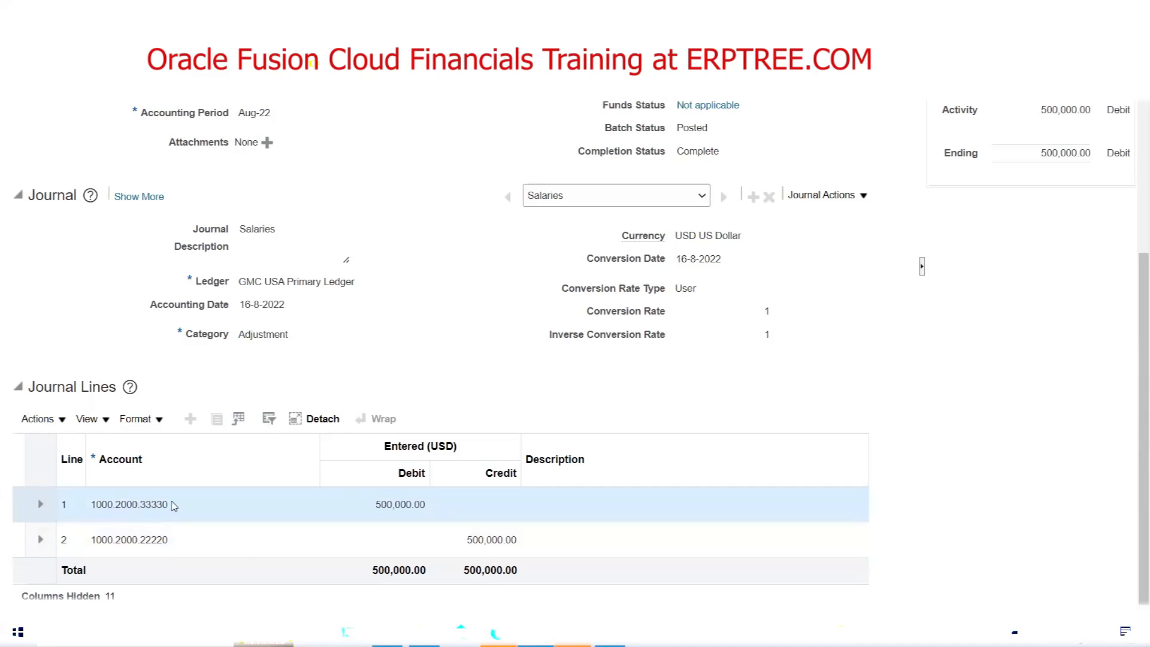
pyautogui.moveTo(173, 506); pyautogui.dragTo(99, 505)
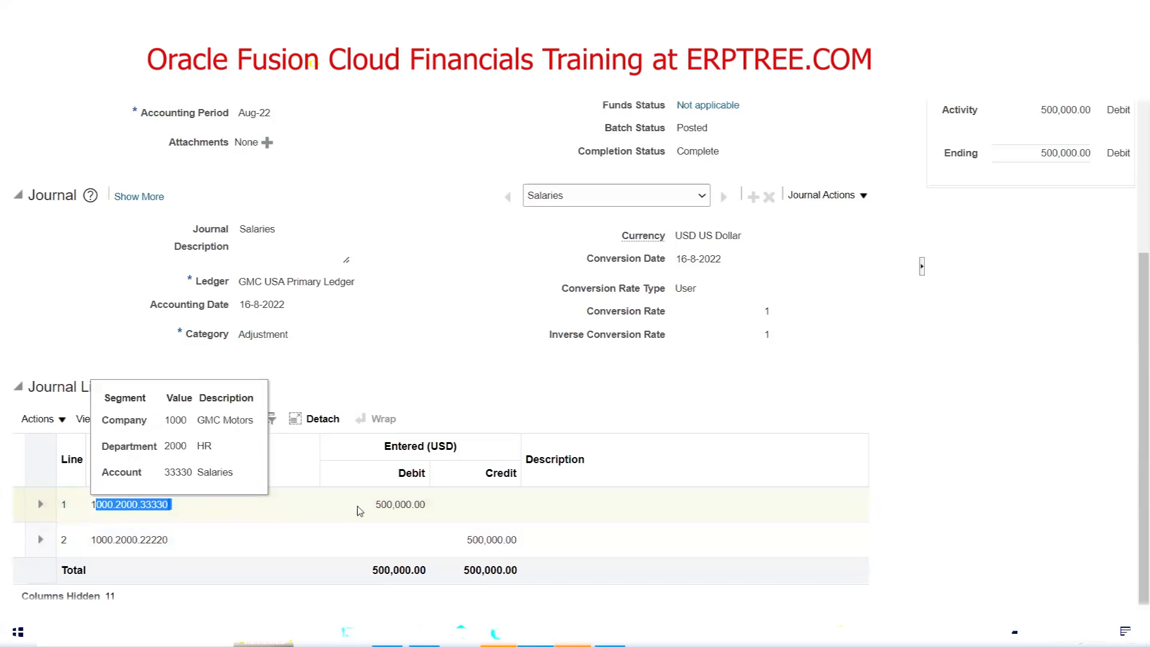
pyautogui.doubleClick(382, 506)
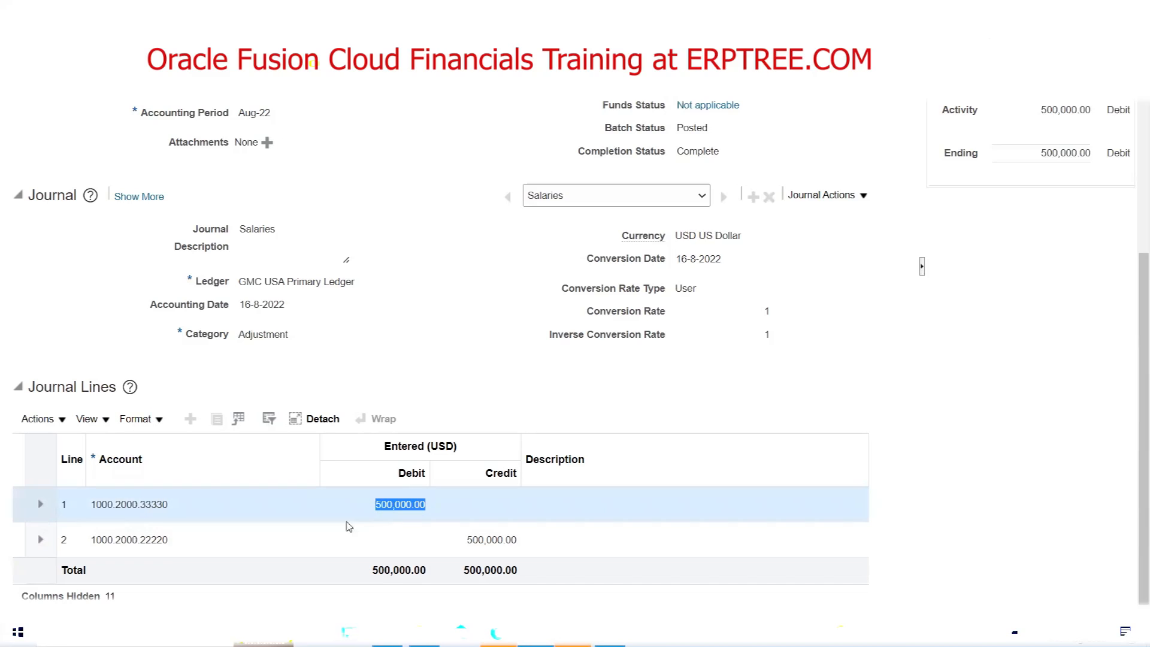
# Step: Examine the company, department and account segment descriptions behind journal line 1's account combination
pyautogui.doubleClick(109, 504)
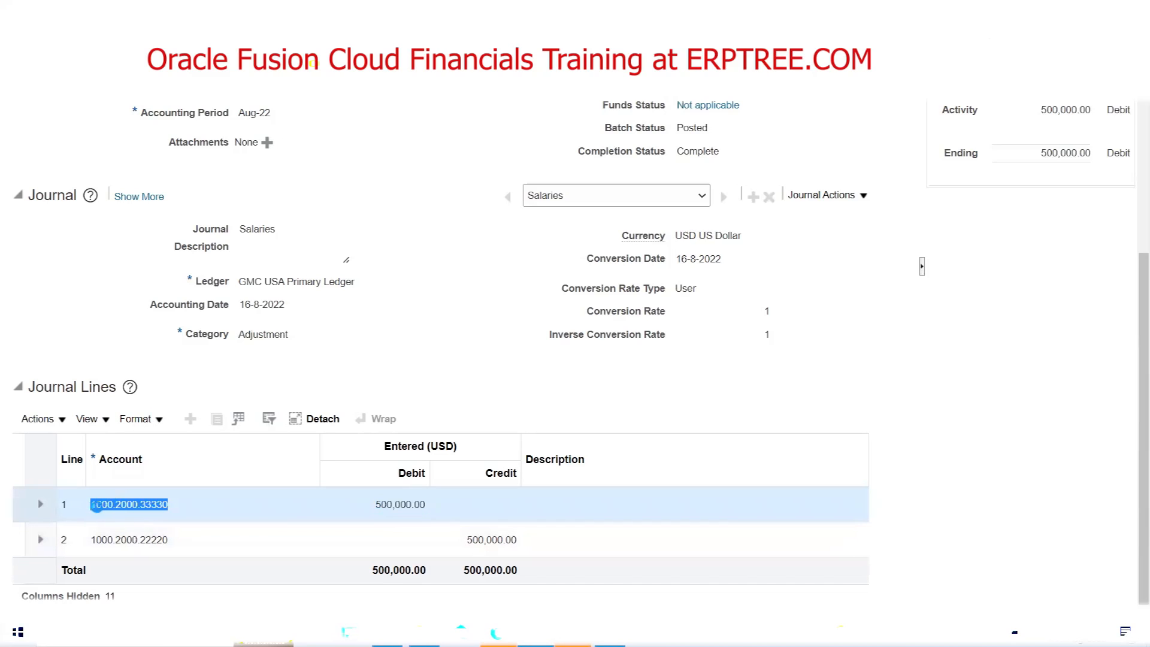
pyautogui.moveTo(122, 508)
pyautogui.click(168, 504)
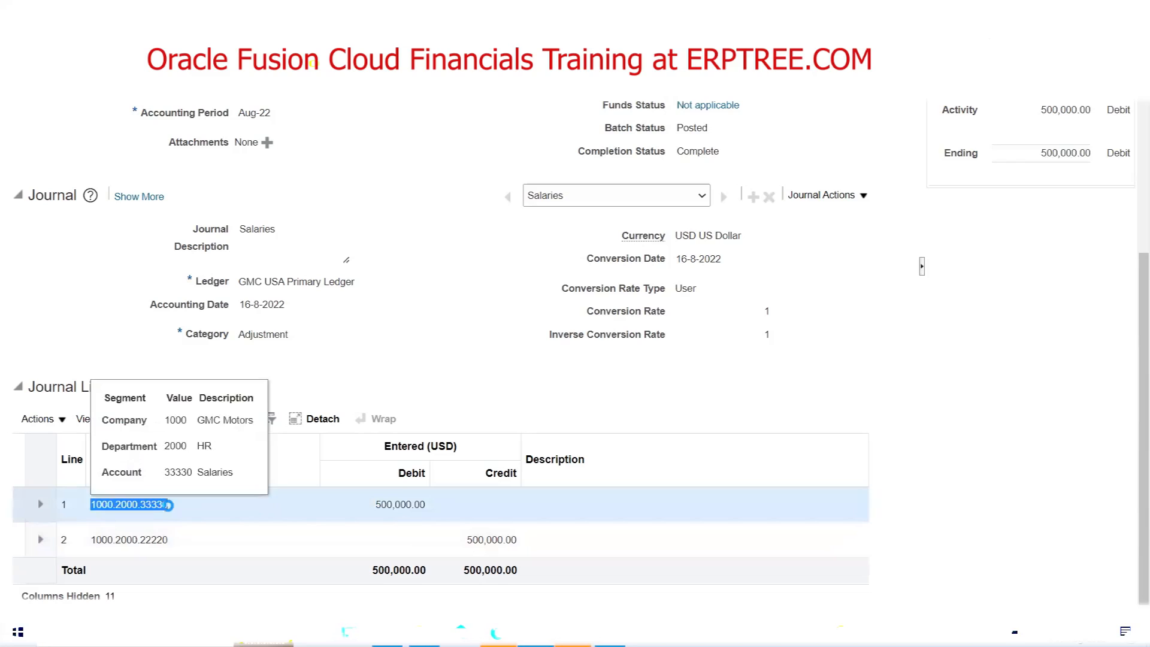
pyautogui.moveTo(168, 504); pyautogui.dragTo(141, 509)
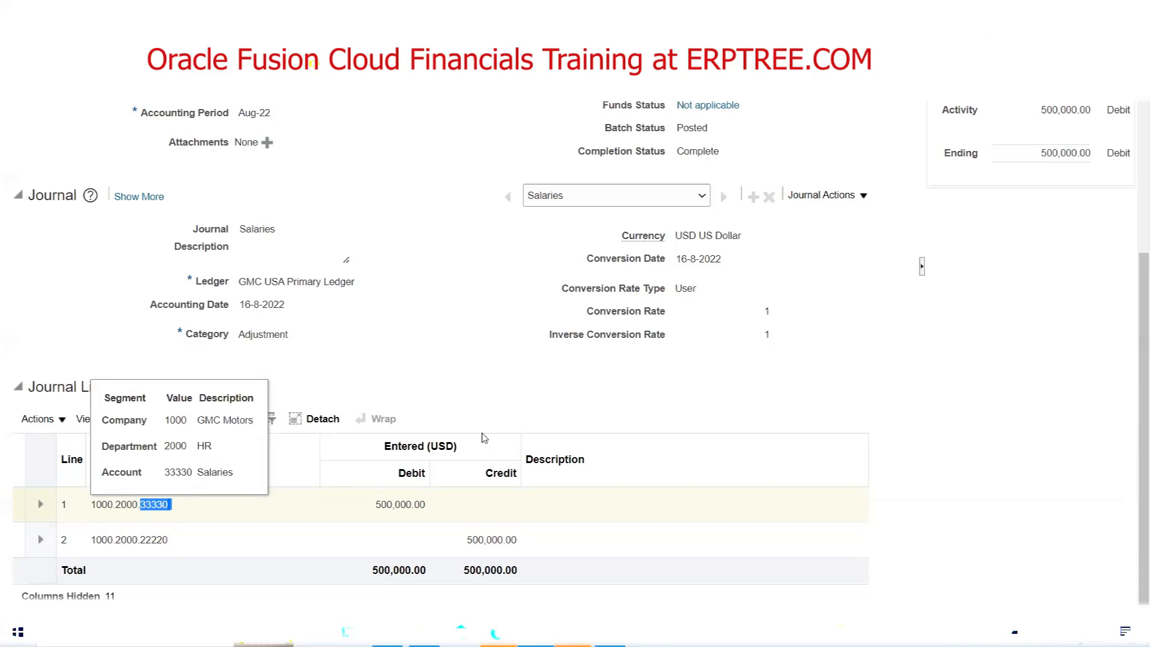
pyautogui.click(240, 422)
pyautogui.tripleClick(241, 421)
pyautogui.moveTo(204, 446); pyautogui.dragTo(212, 446)
pyautogui.doubleClick(215, 472)
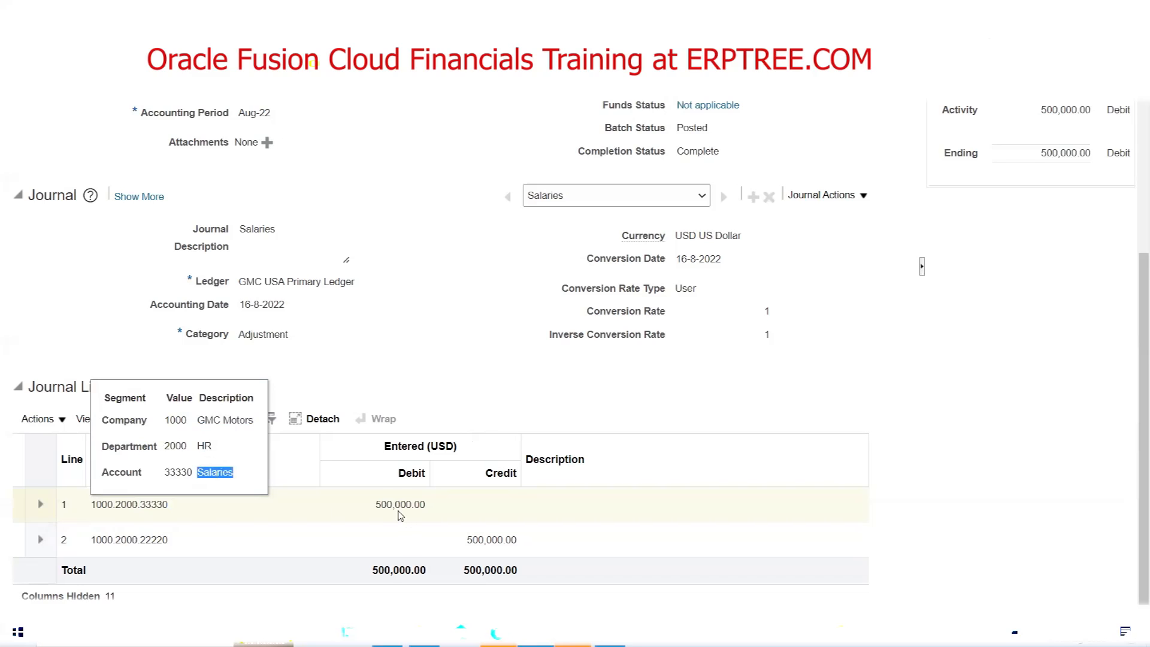
# Step: Inspect the segment descriptions of the account combination on journal line 2, focusing on the account segment
pyautogui.click(118, 539)
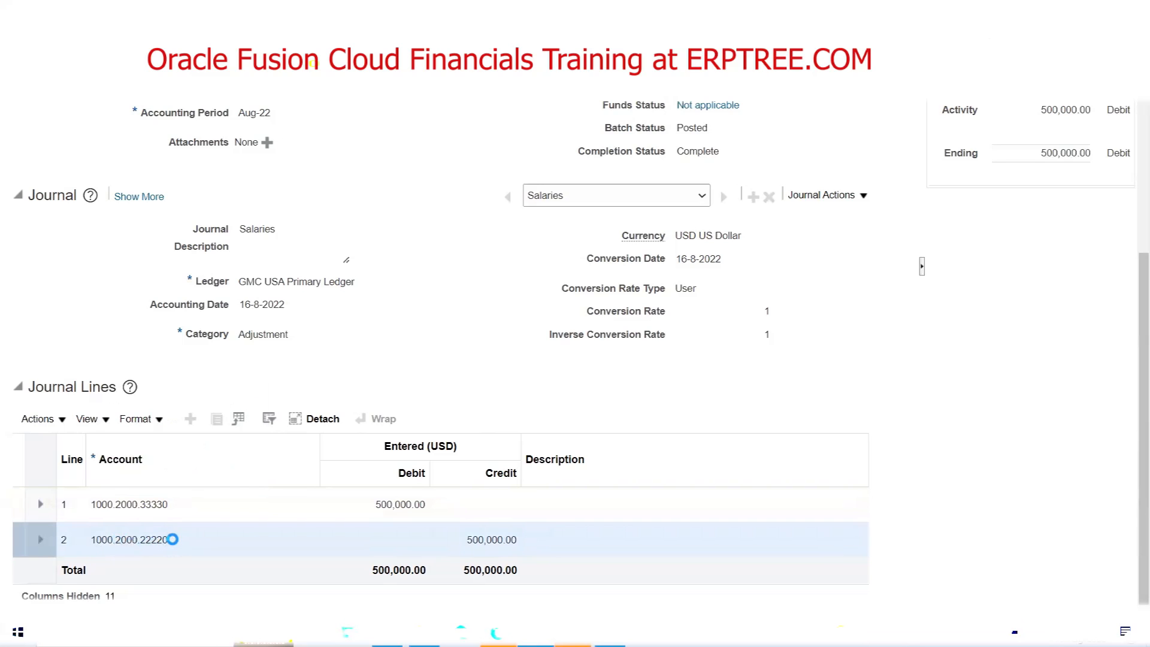
pyautogui.moveTo(173, 542)
pyautogui.tripleClick(227, 507)
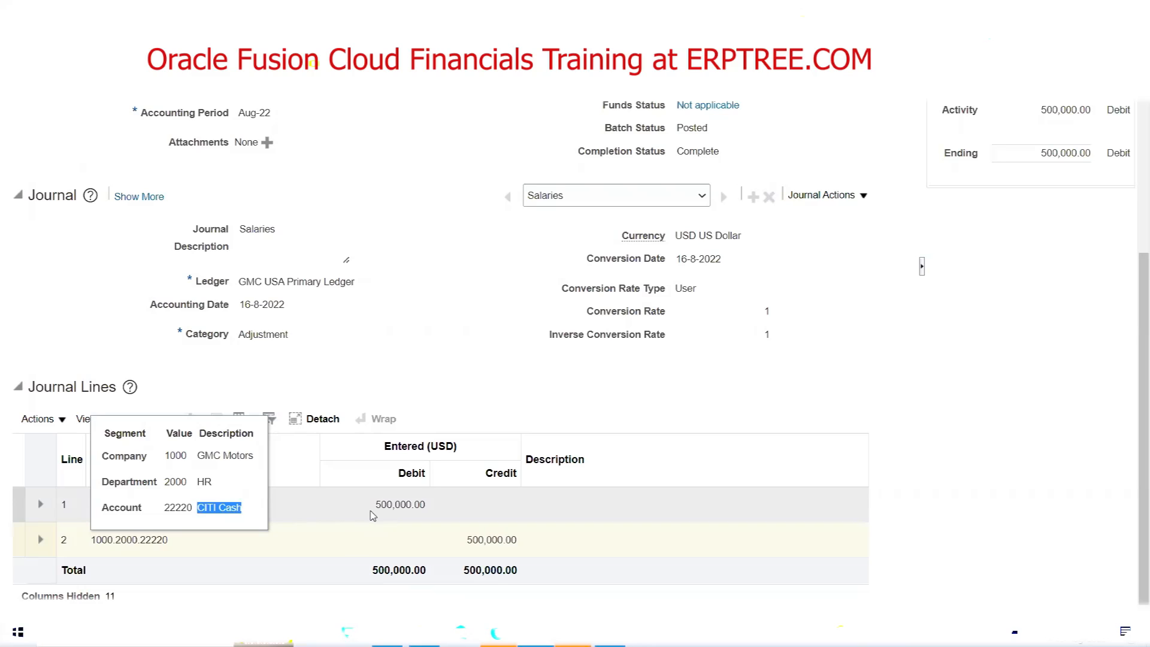
pyautogui.click(403, 338)
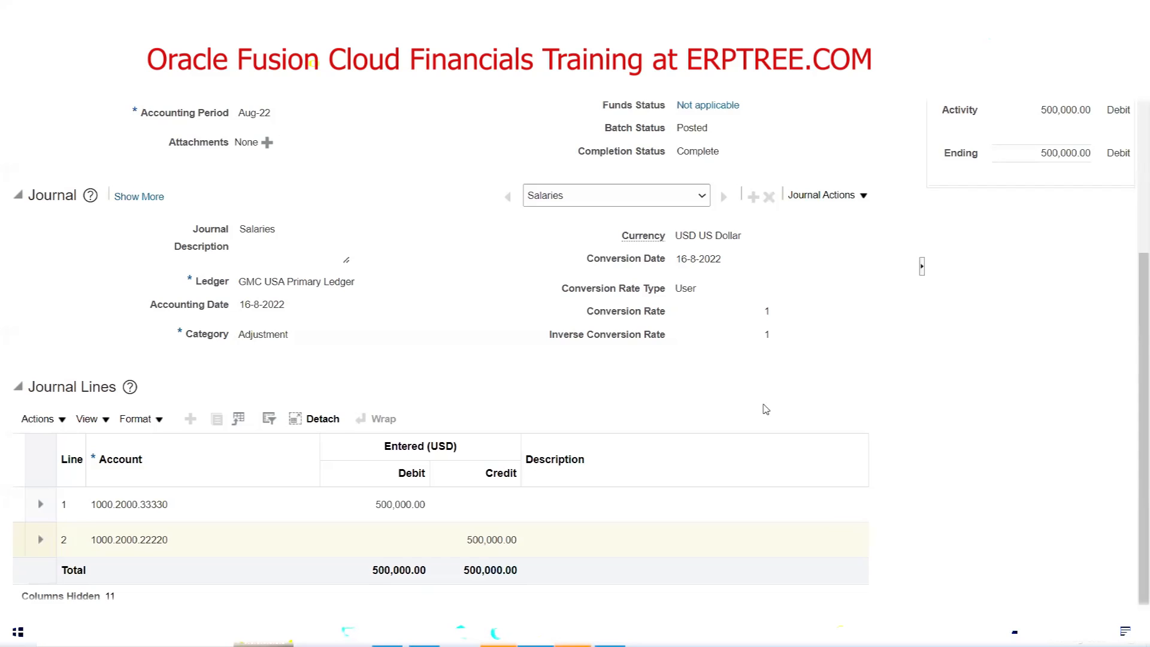
# Step: Open the Navigator and expand the Tools group to reach its work areas
pyautogui.scroll(5, 766, 409)
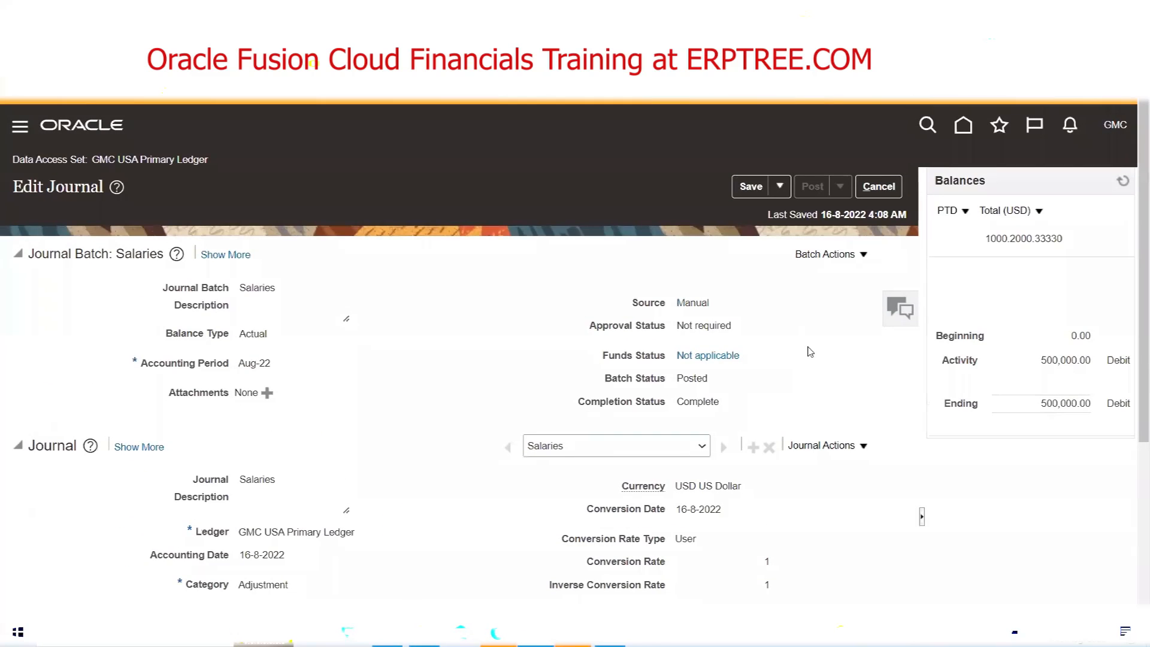
pyautogui.scroll(-2, 809, 351)
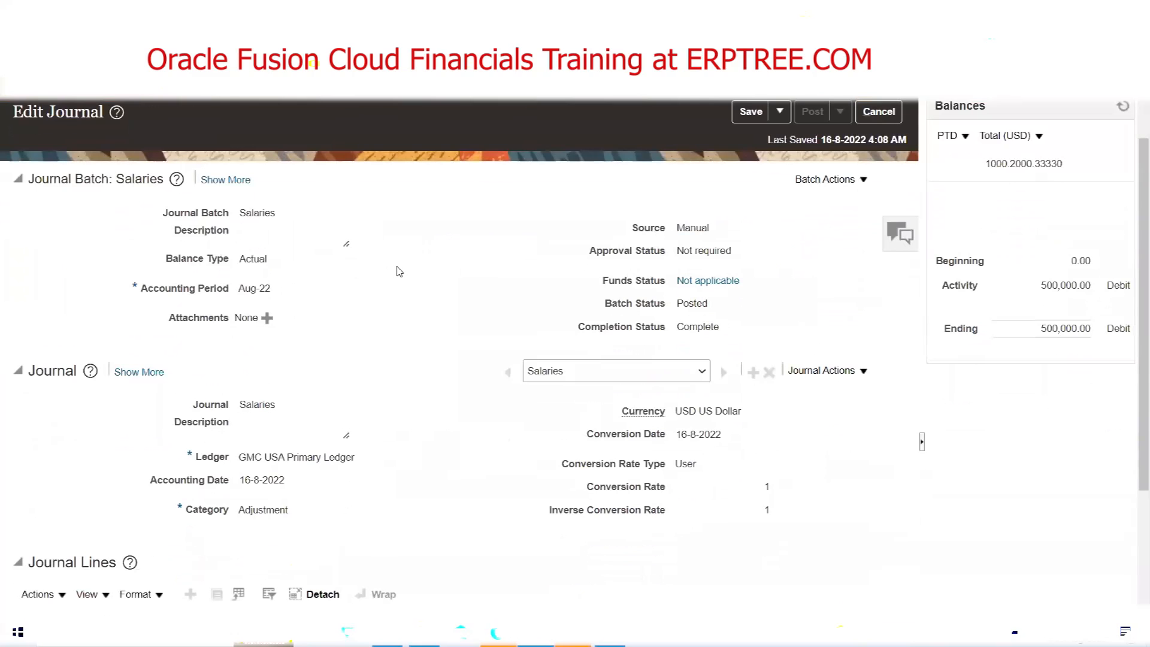
pyautogui.scroll(2, 399, 271)
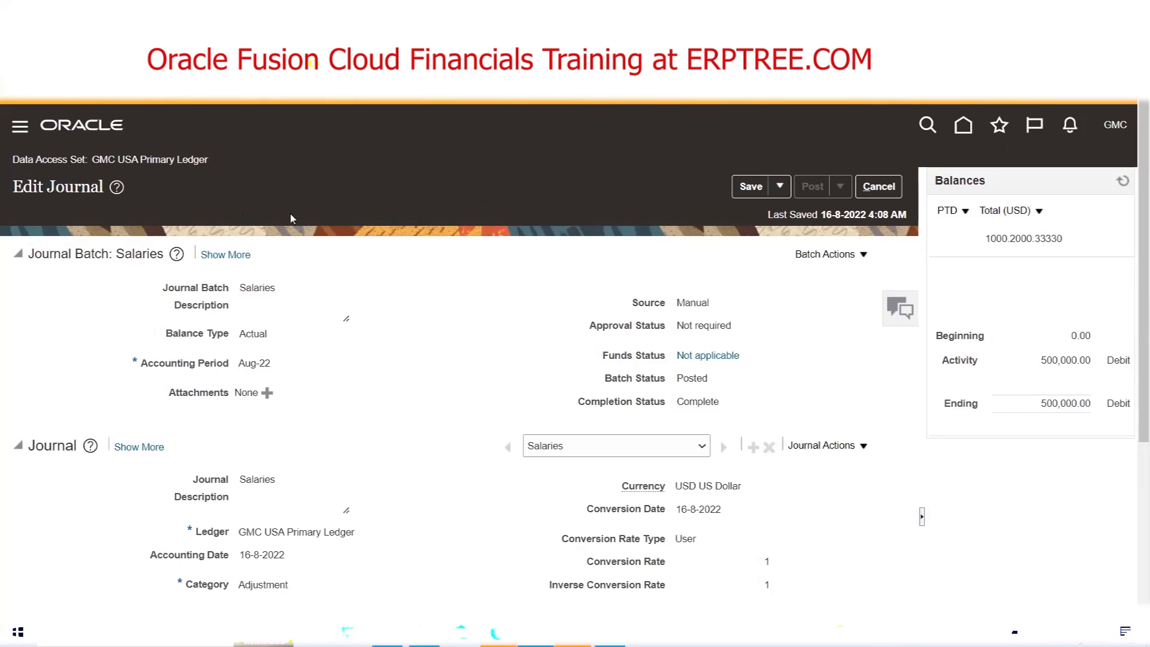
pyautogui.click(28, 131)
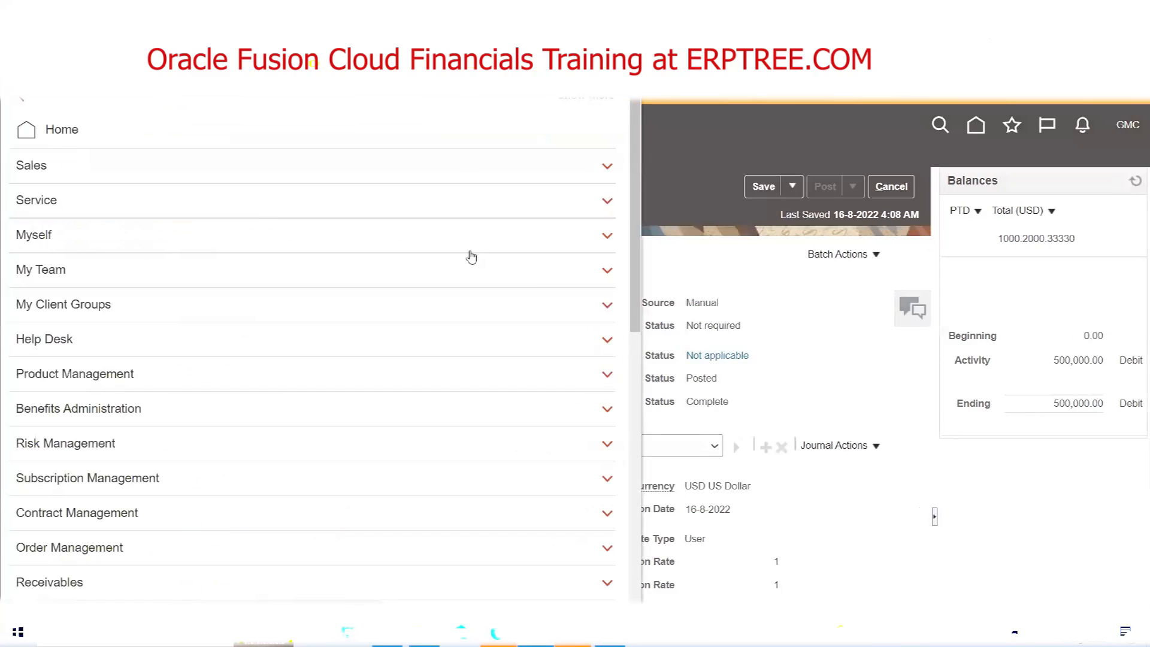
pyautogui.scroll(-8, 382, 242)
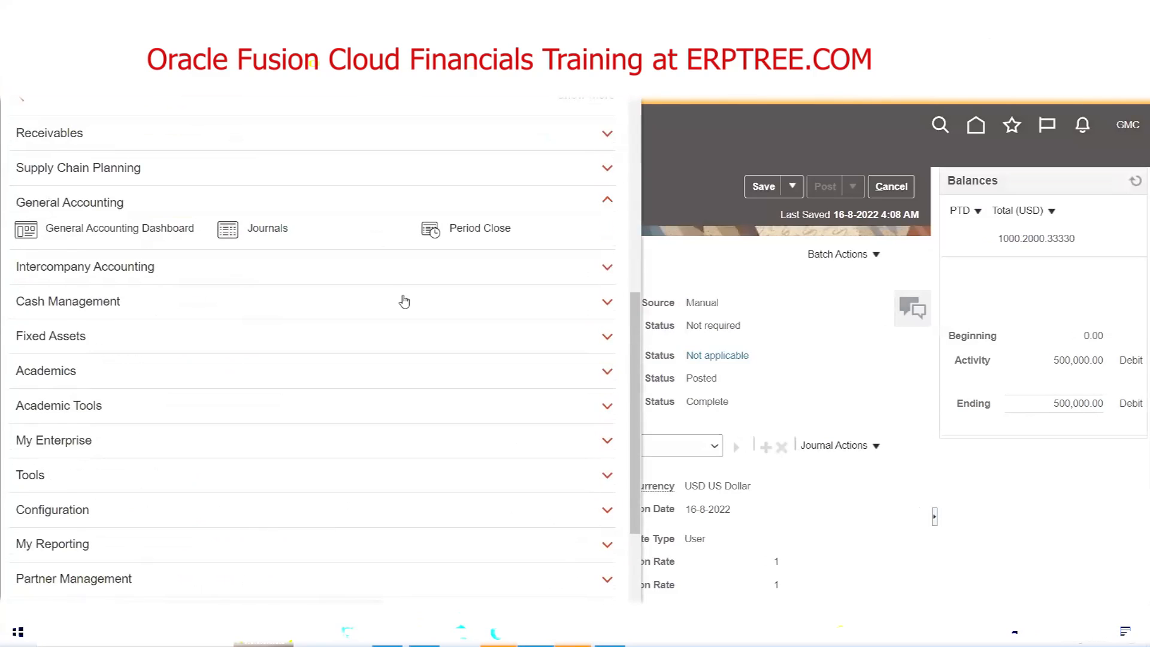
pyautogui.scroll(-3, 359, 311)
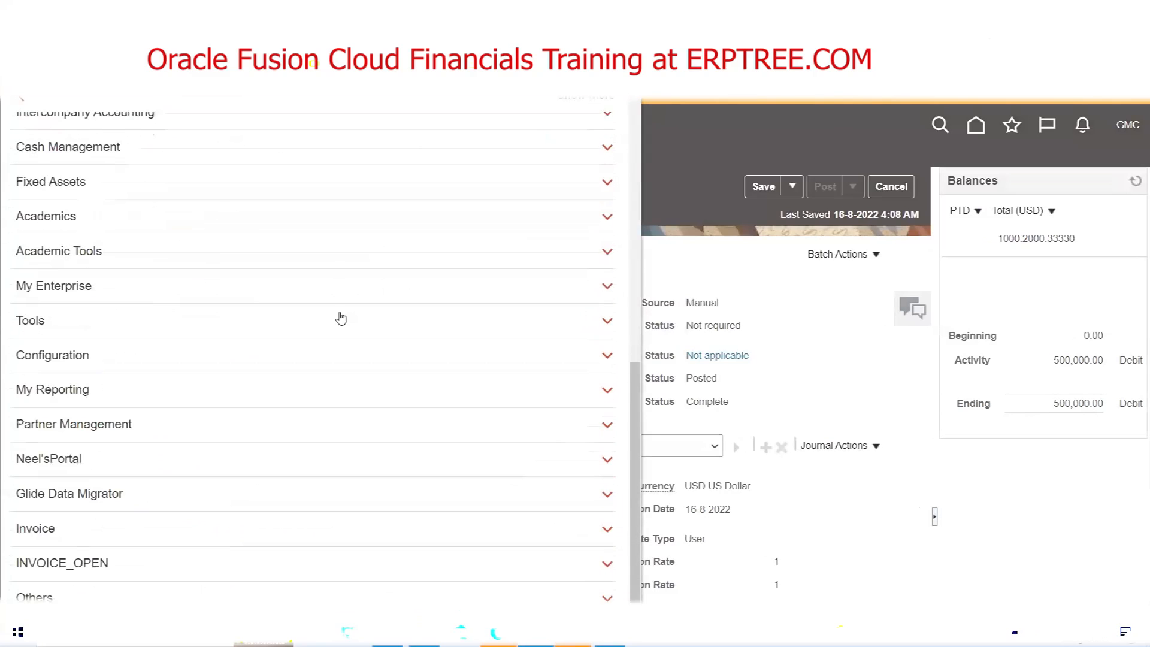
pyautogui.click(55, 326)
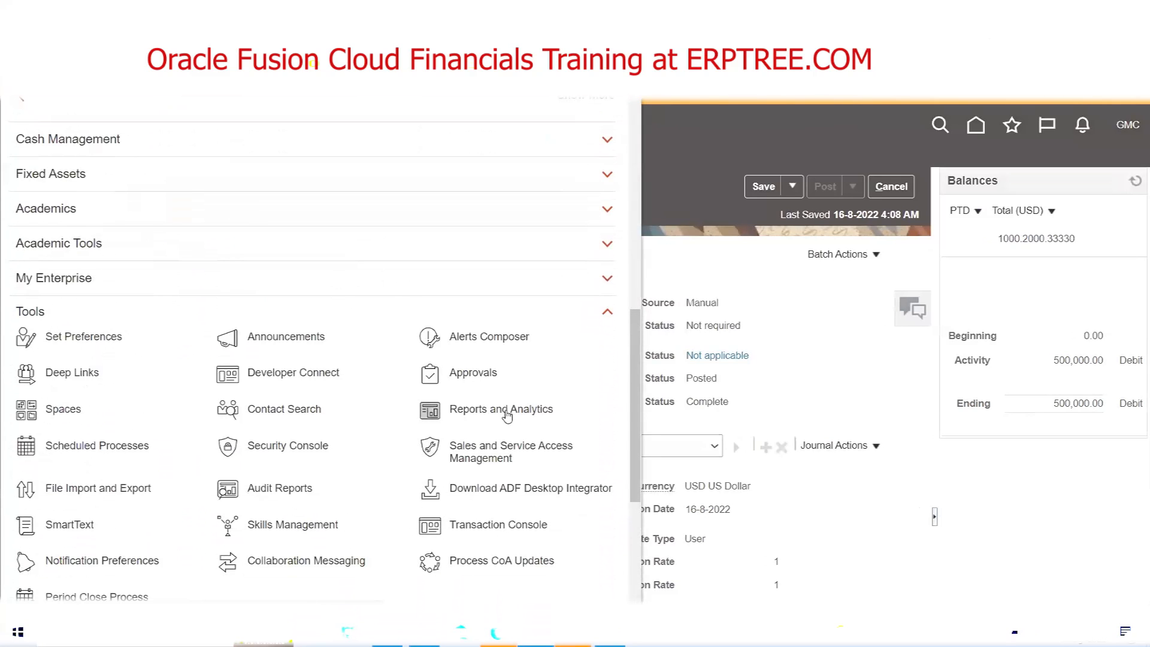